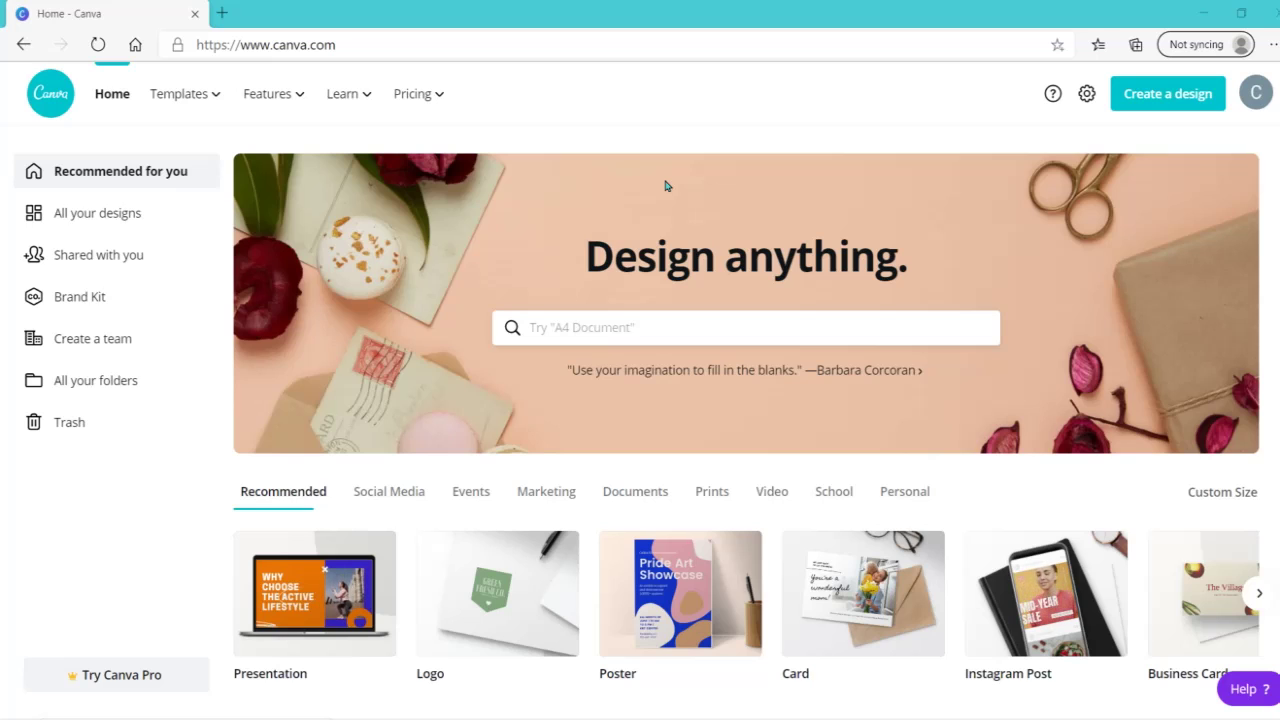
Step: Create a presentation and apply all 15 pages of the Blue and White Modern Technology Portfolio Presentation template from the Professional Presentation category
click(300, 598)
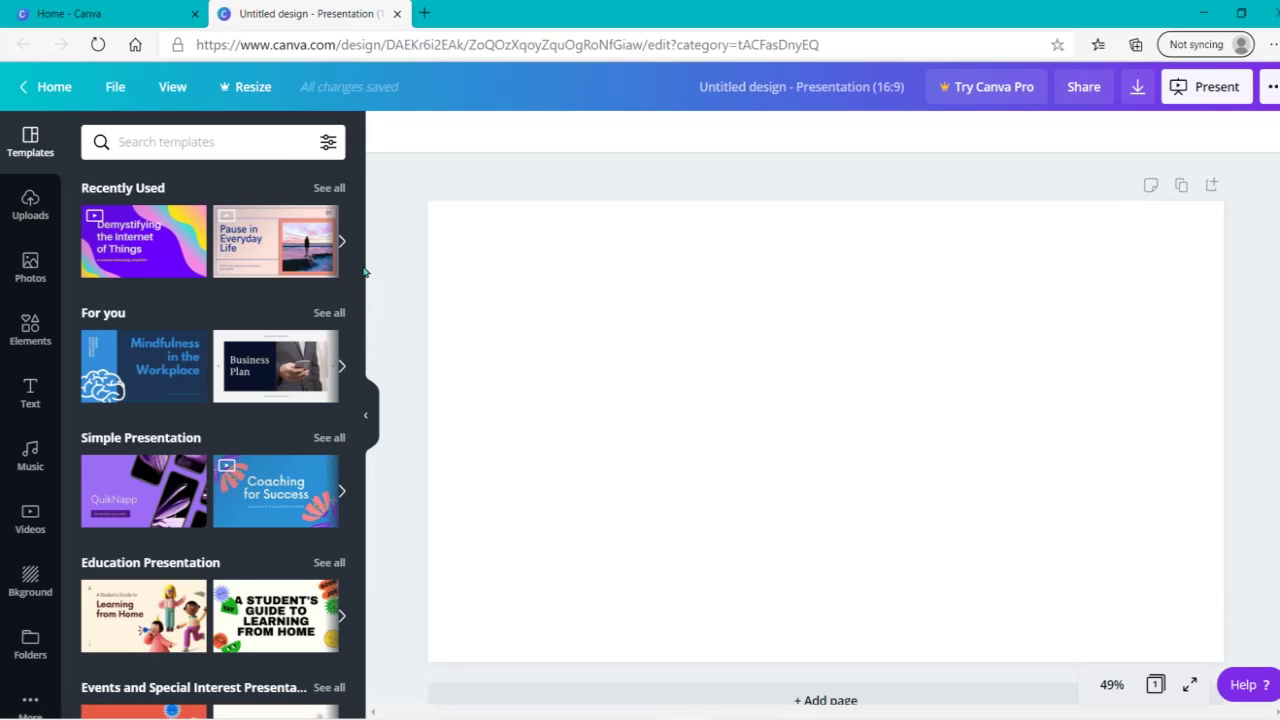
drag(357, 244, 351, 664)
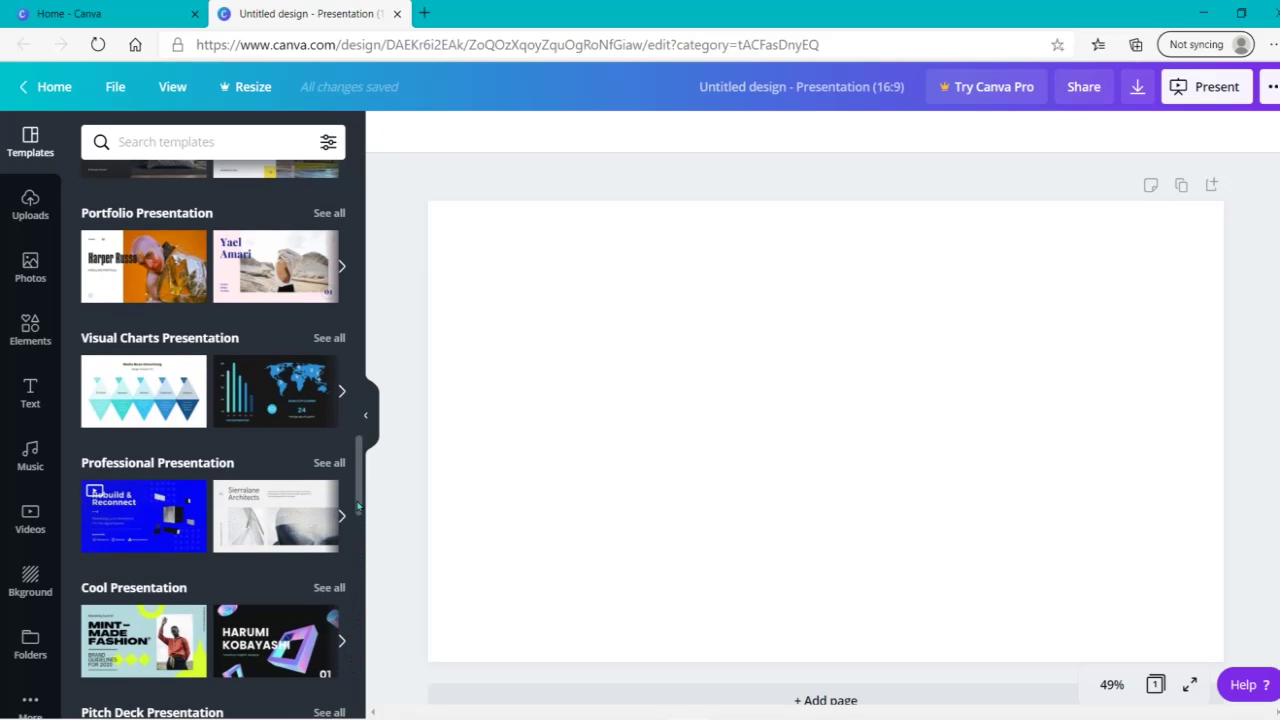
drag(357, 479, 355, 501)
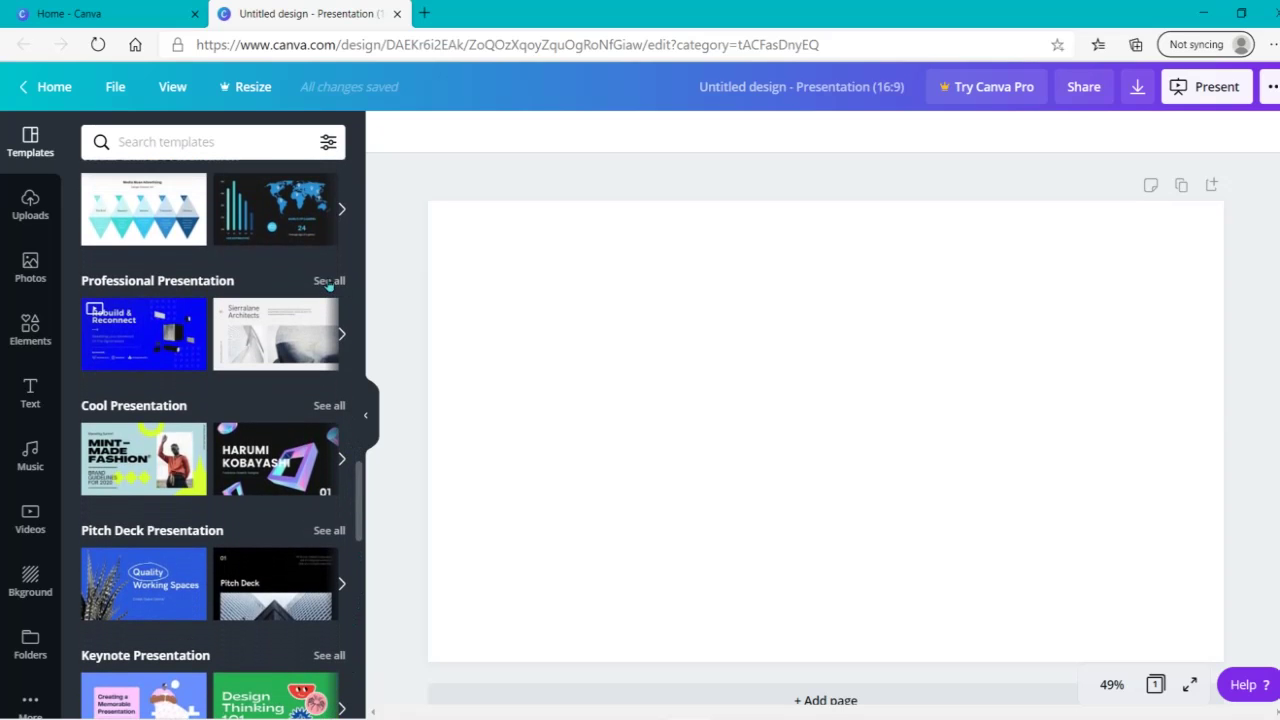
click(329, 281)
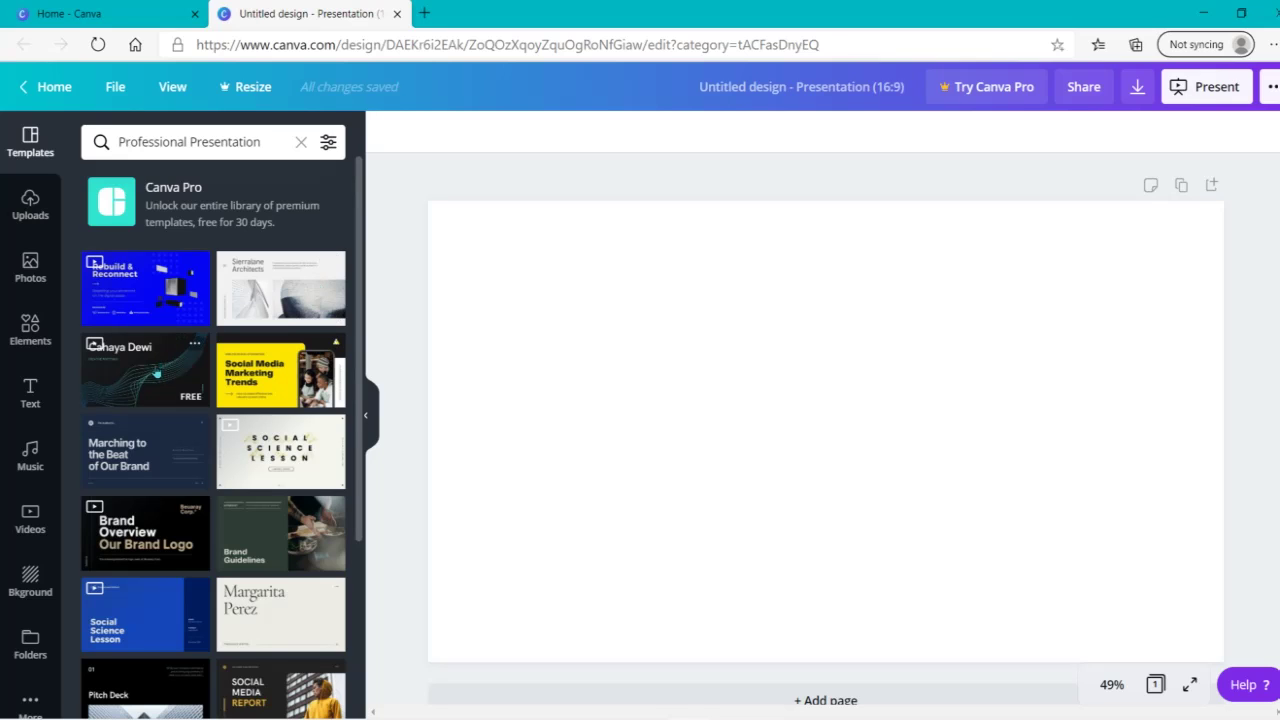
click(157, 371)
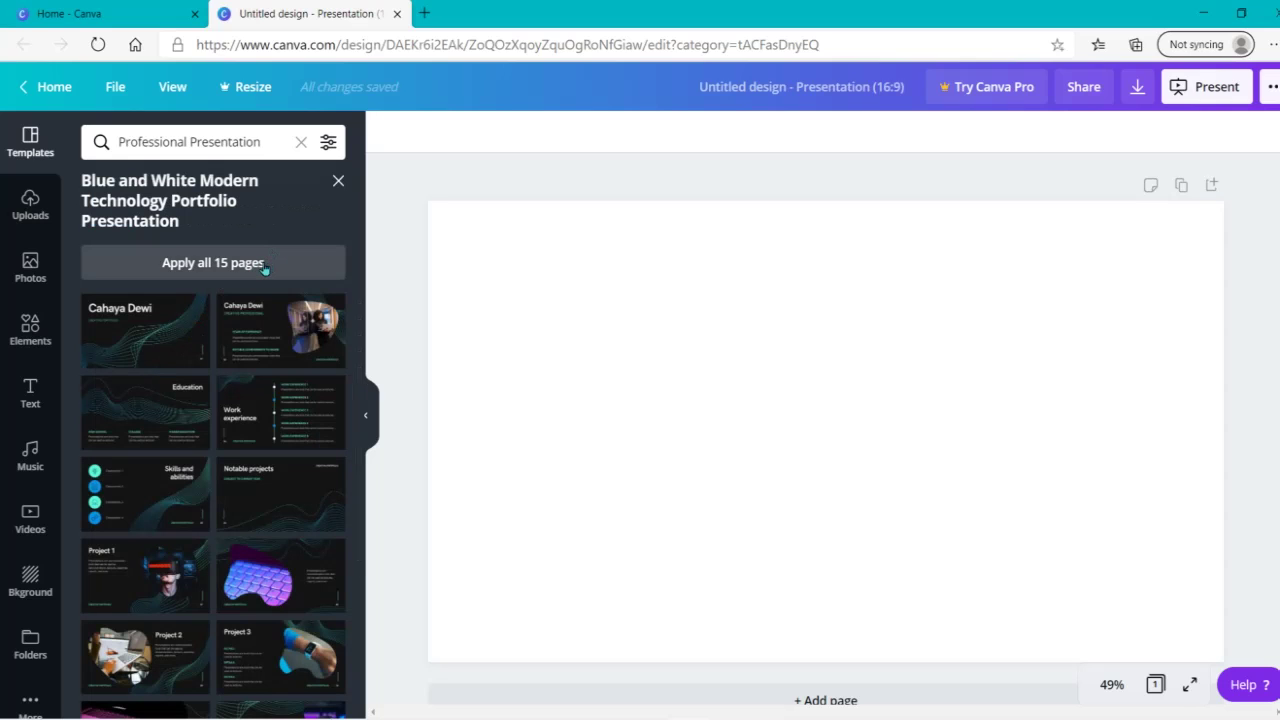
click(213, 263)
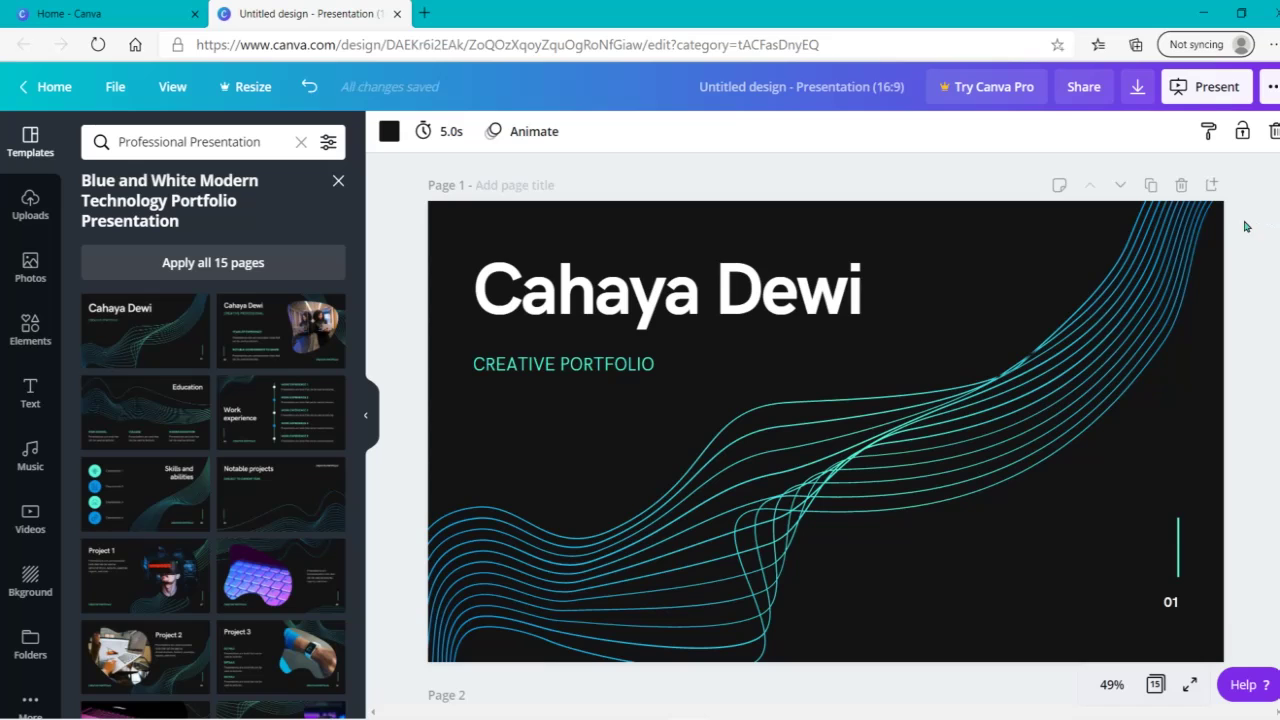
Step: In grid view, delete the Education, Notable projects, Project 1, 2, 3 and 4, Demo reel and Let's work together pages
scroll(825, 430, down, 20)
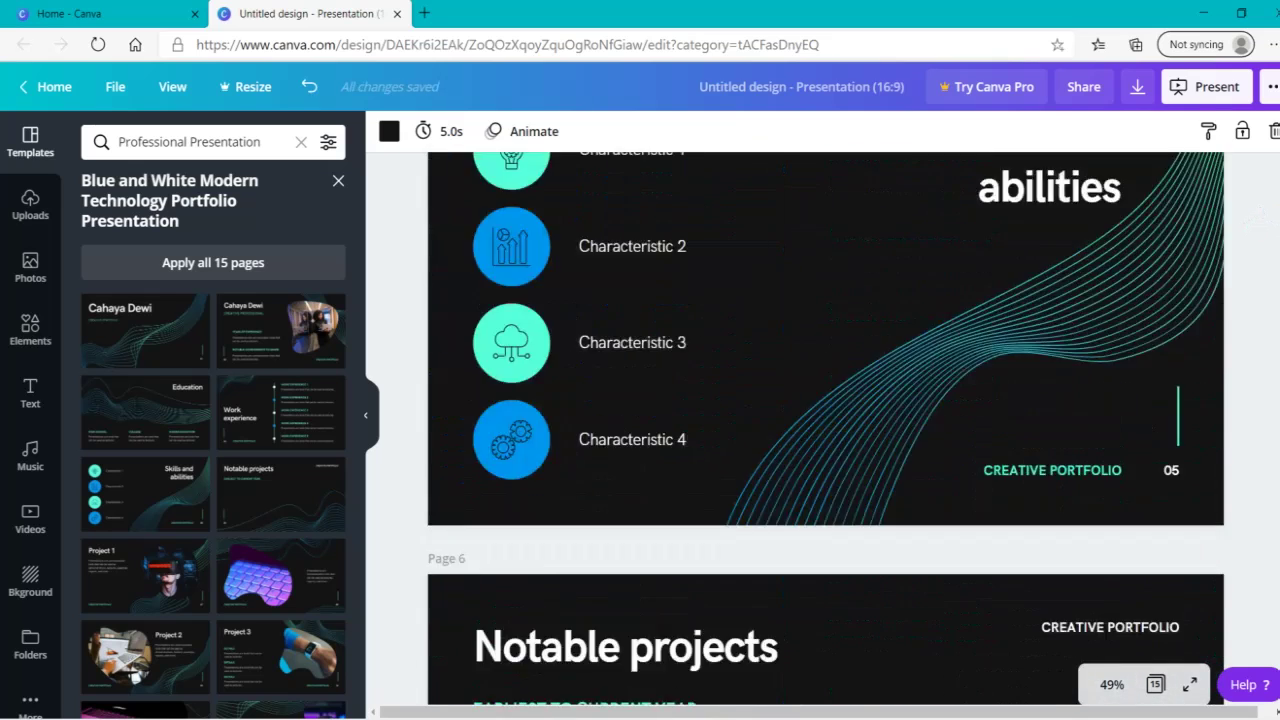
scroll(825, 430, down, 15)
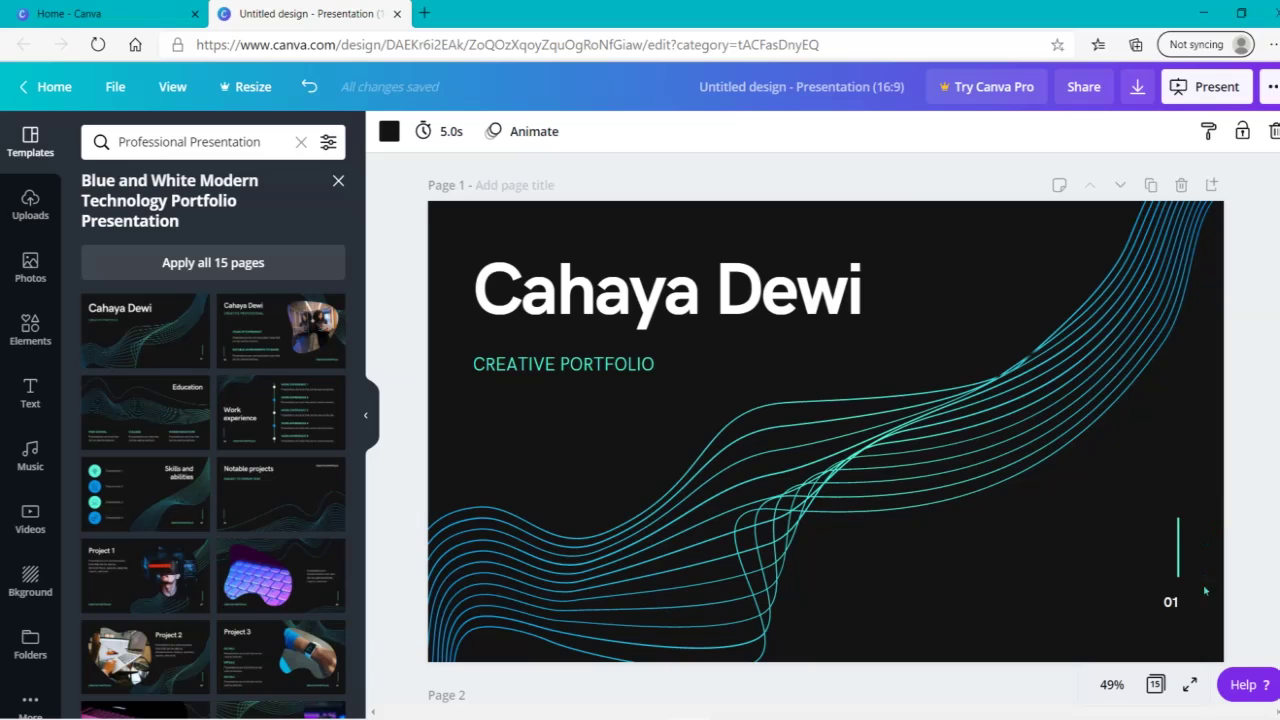
click(1160, 682)
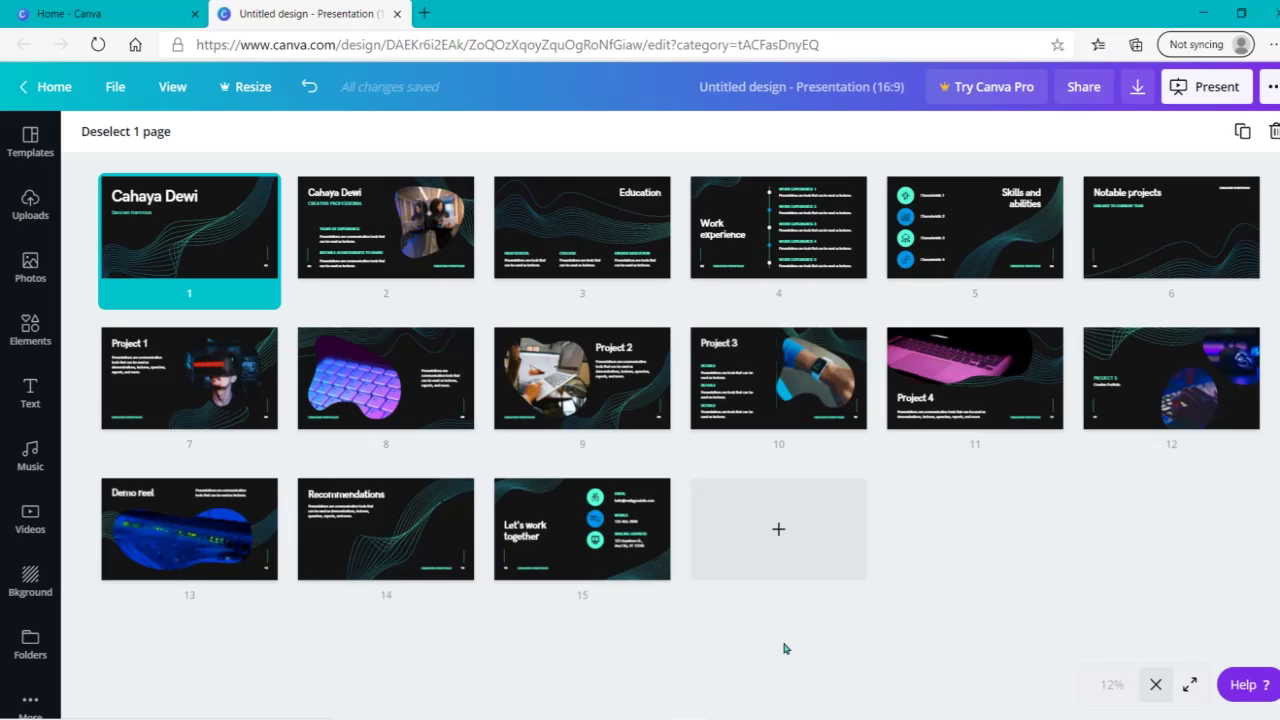
click(601, 292)
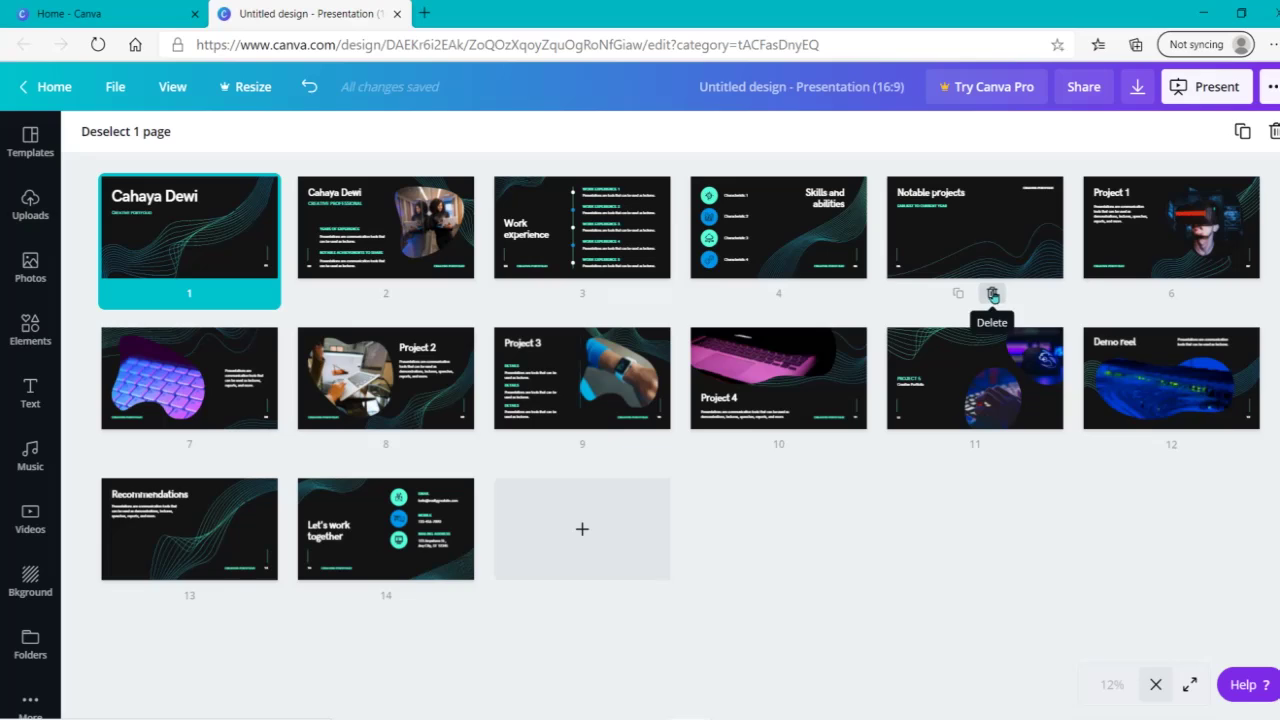
click(993, 294)
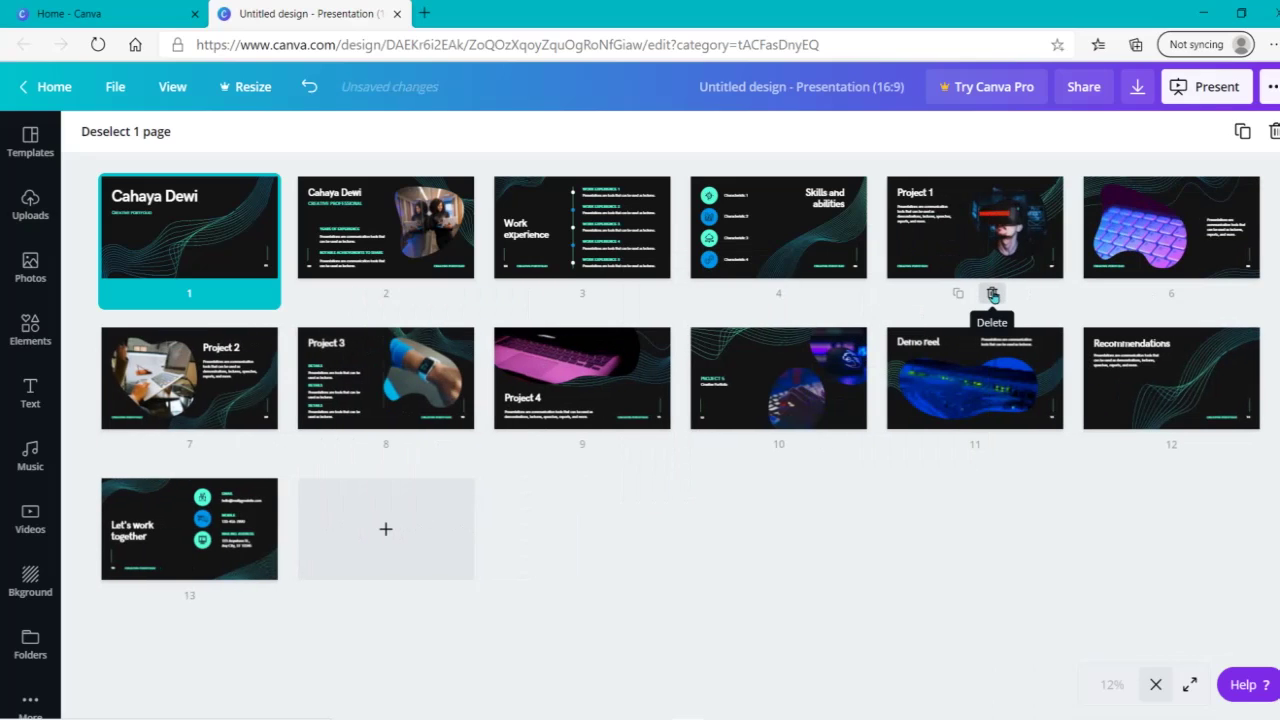
click(993, 294)
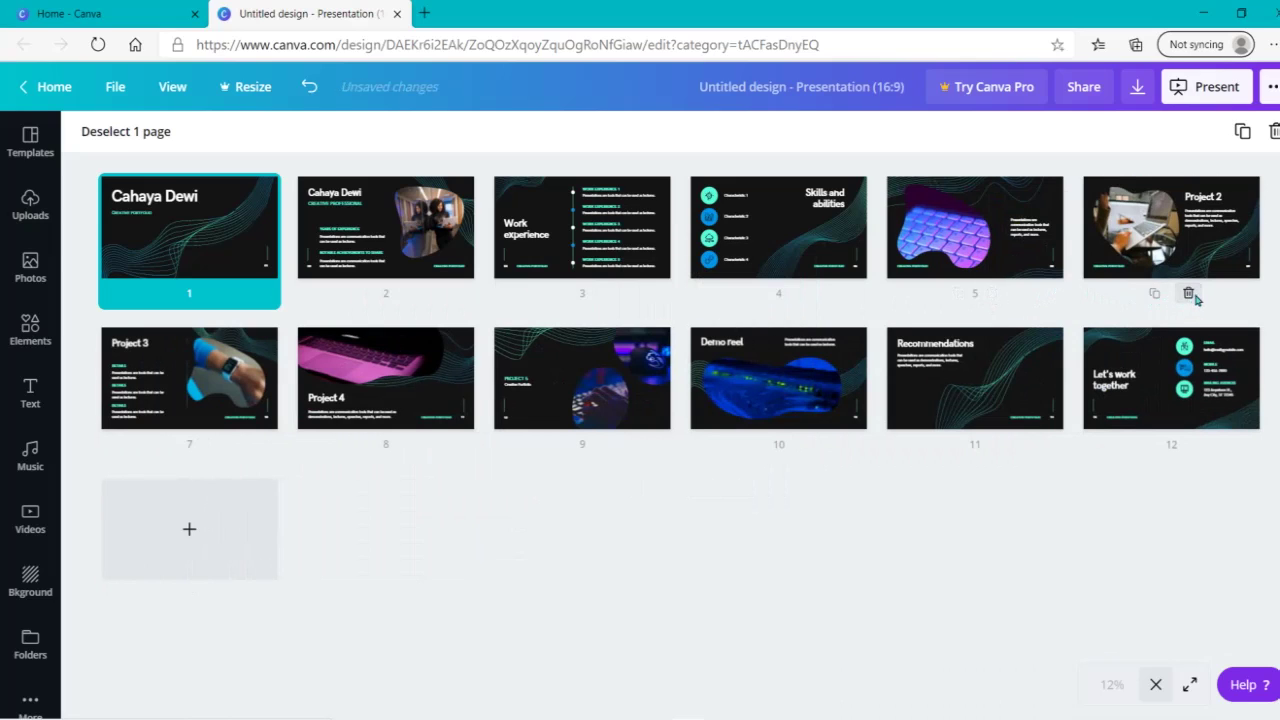
click(1190, 294)
click(1190, 294)
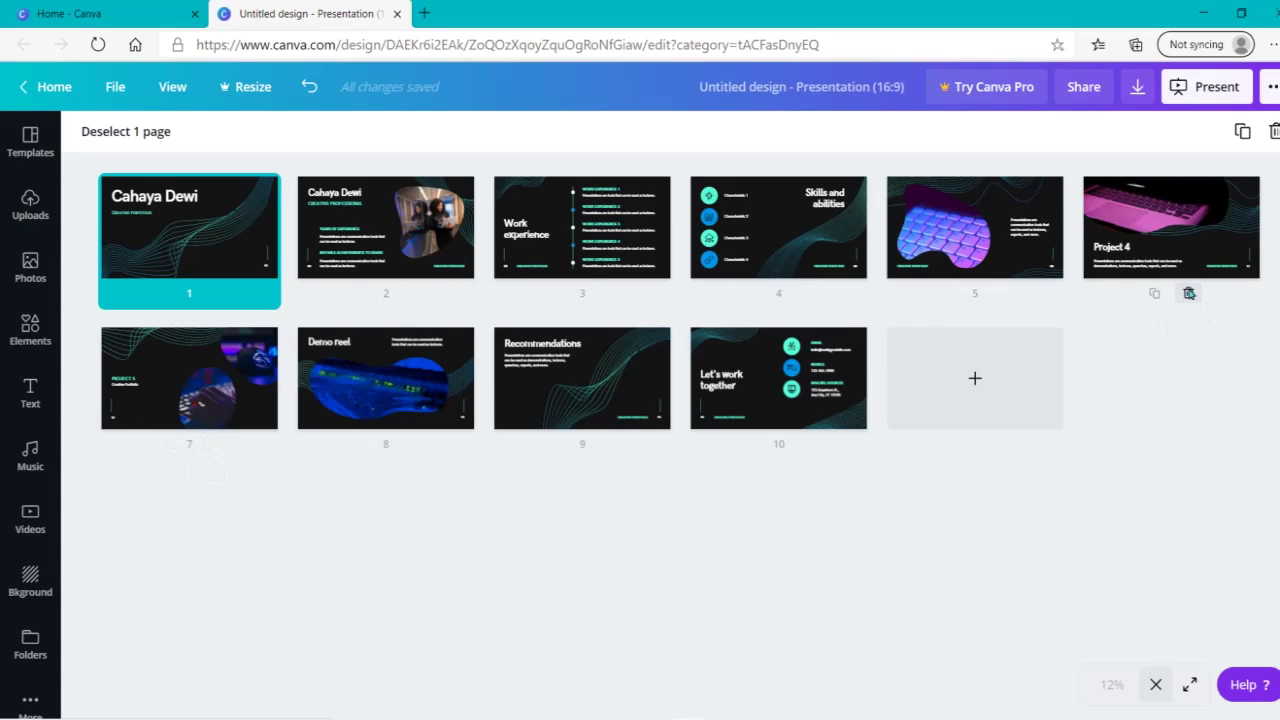
click(1189, 293)
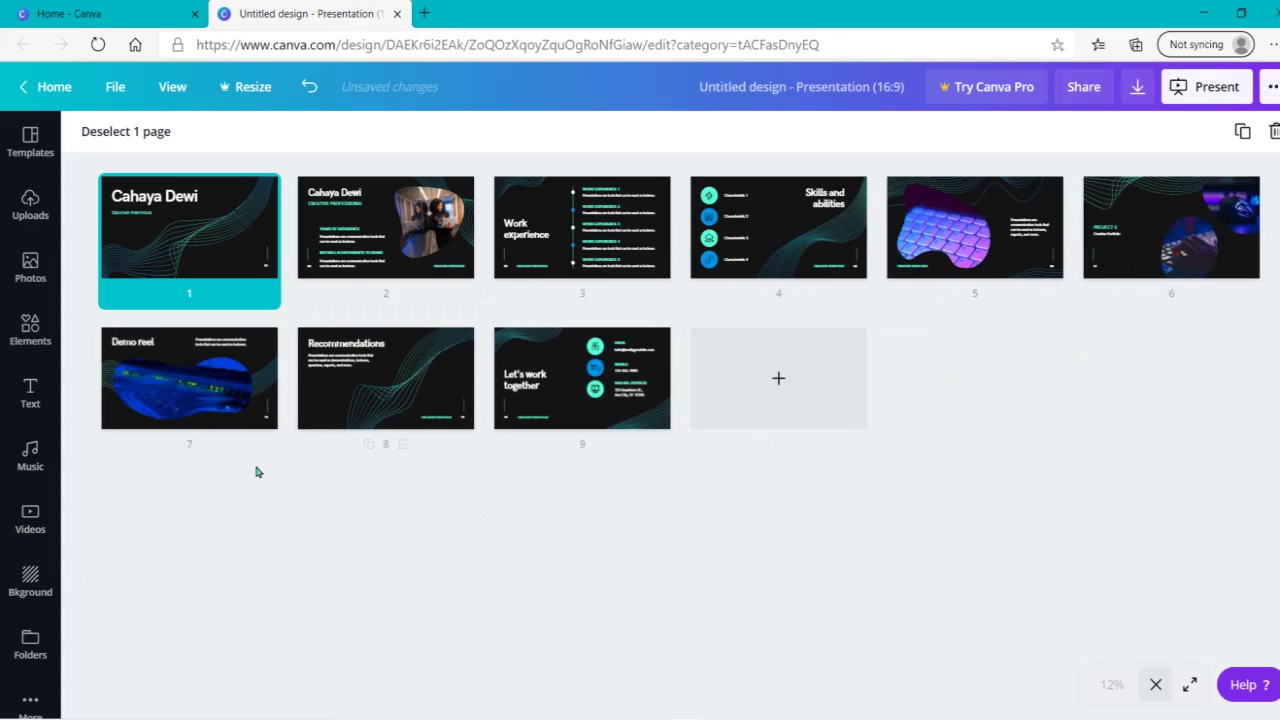
click(206, 444)
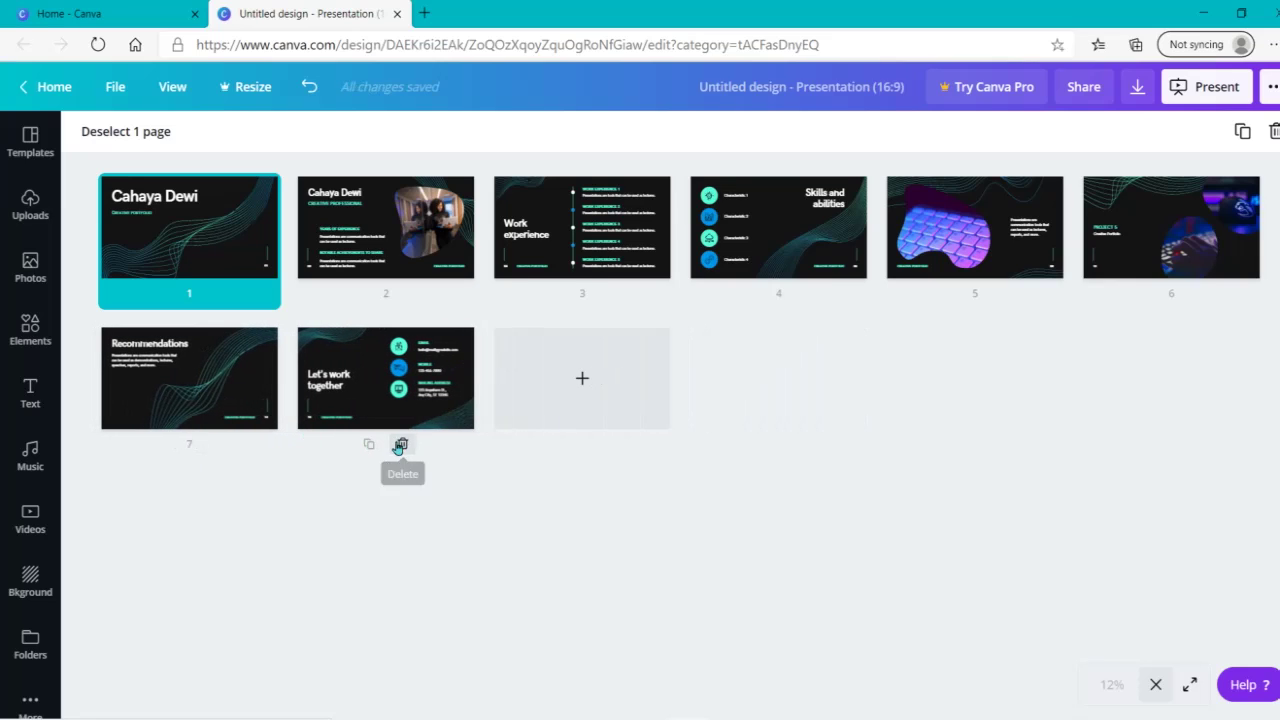
click(401, 445)
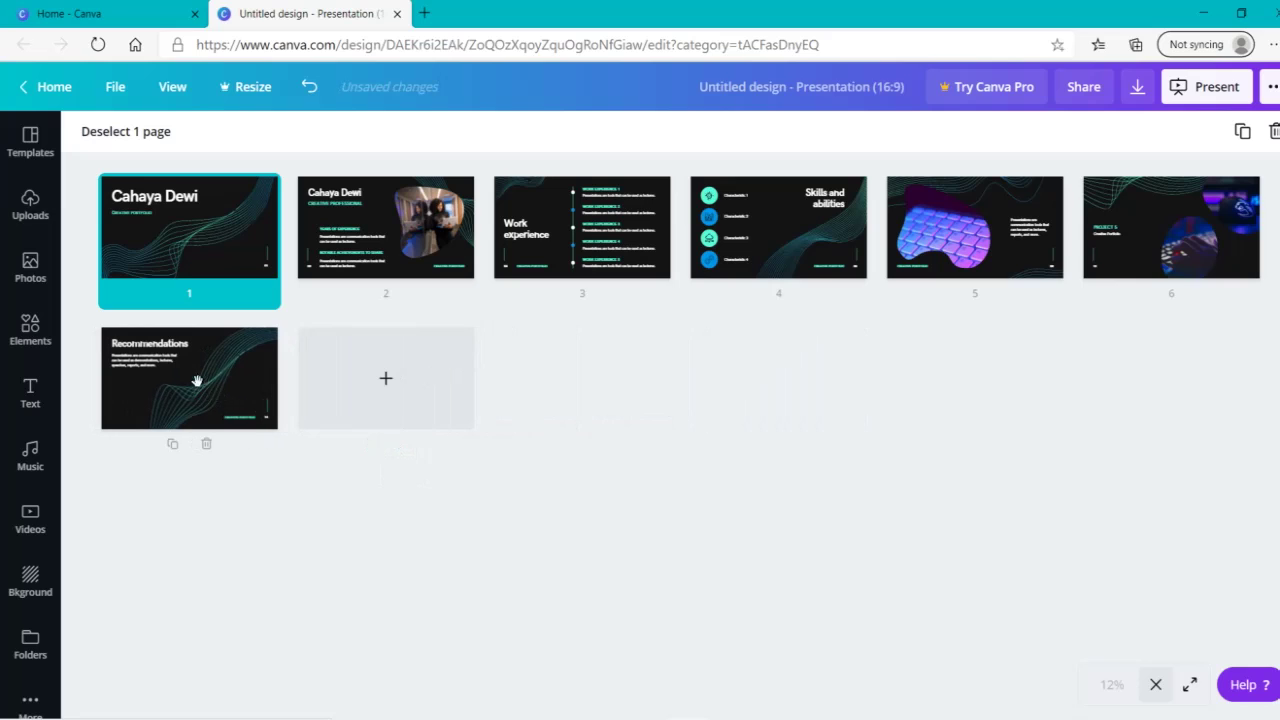
Step: Reorder the last two pages so that the Recommendations page comes before the Project 5 page
drag(153, 387, 1155, 198)
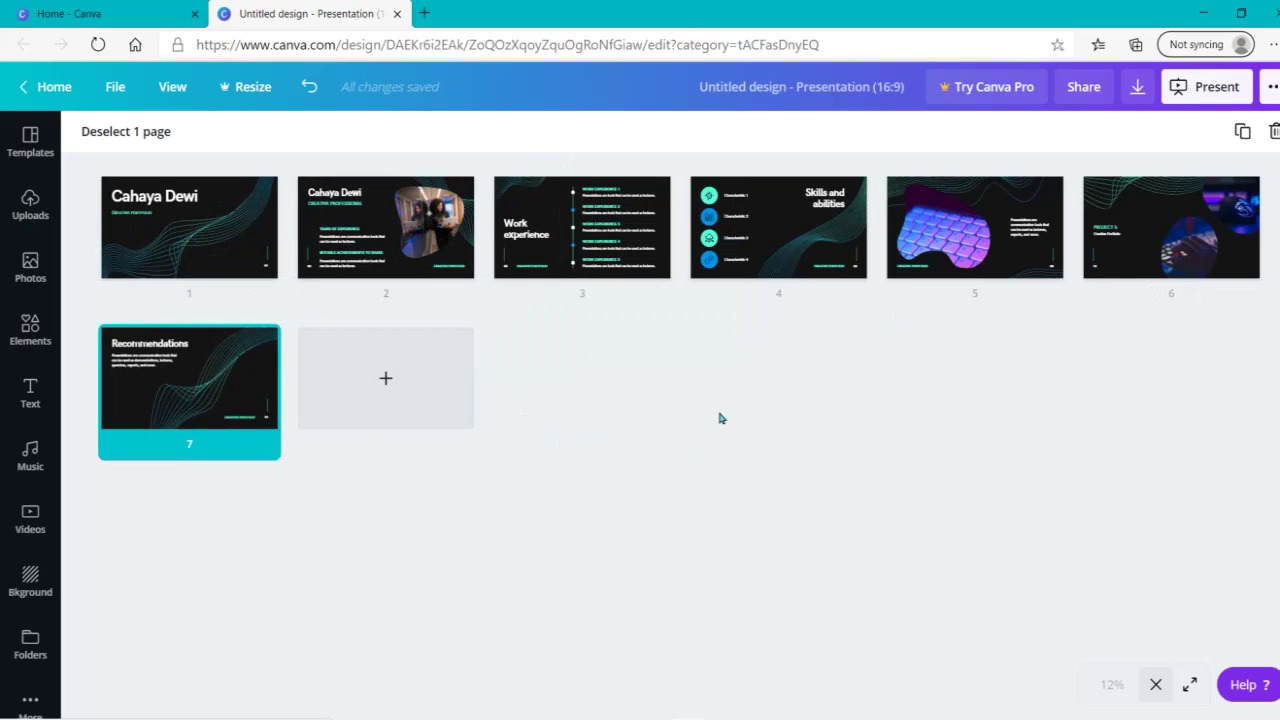
drag(1188, 270, 40, 396)
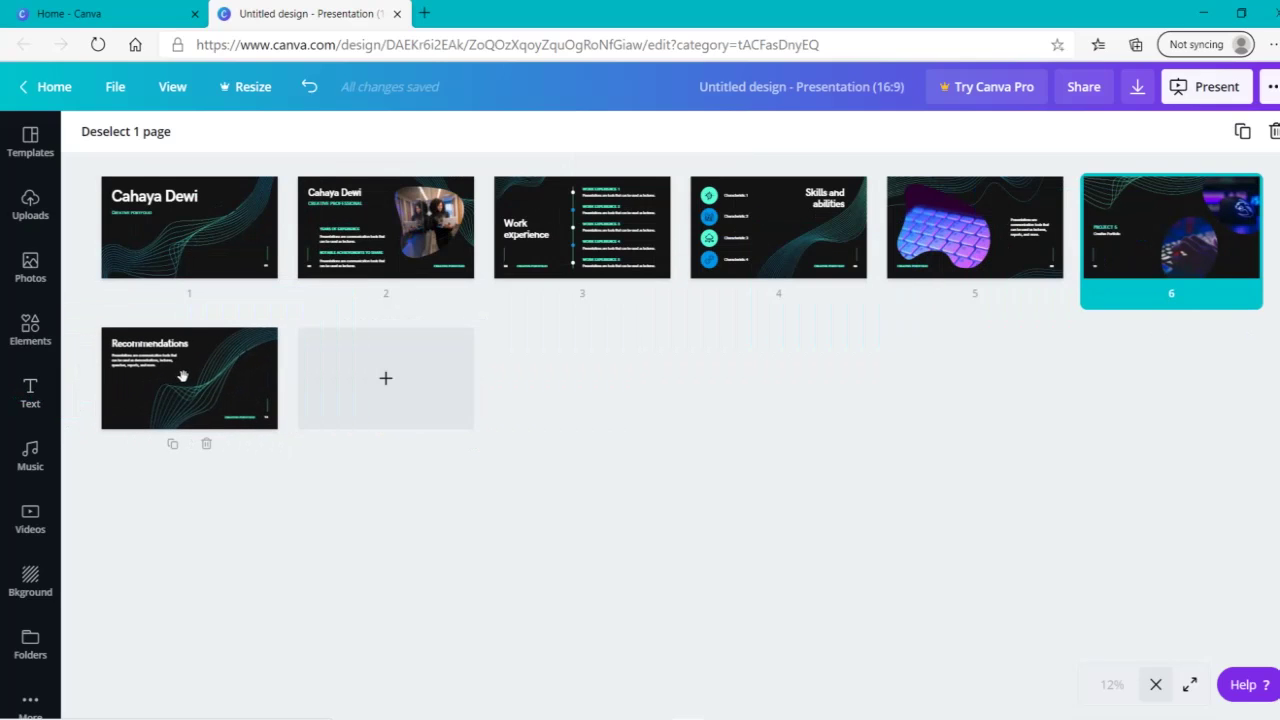
drag(1117, 298, 128, 540)
drag(205, 414, 380, 438)
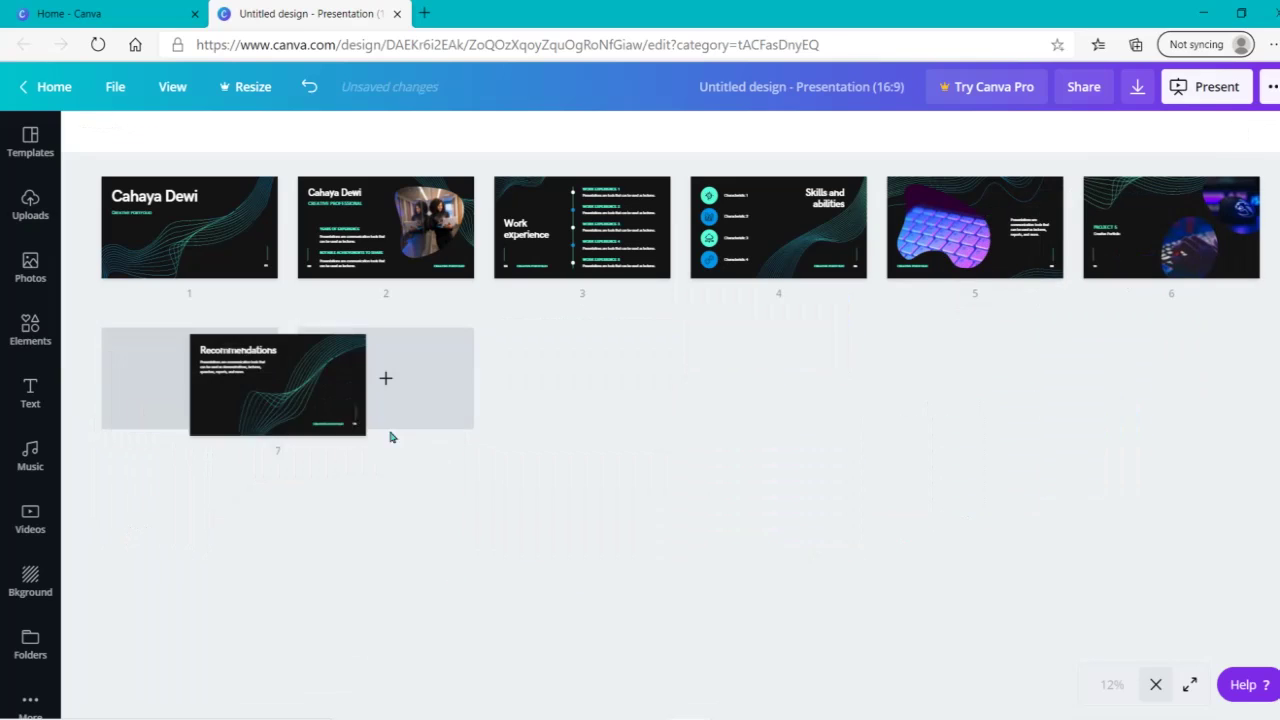
mouse_move(1213, 234)
mouse_down()
mouse_move(95, 440)
mouse_move(150, 370)
mouse_move(102, 377)
mouse_move(71, 400)
mouse_up()
drag(1127, 239, 171, 362)
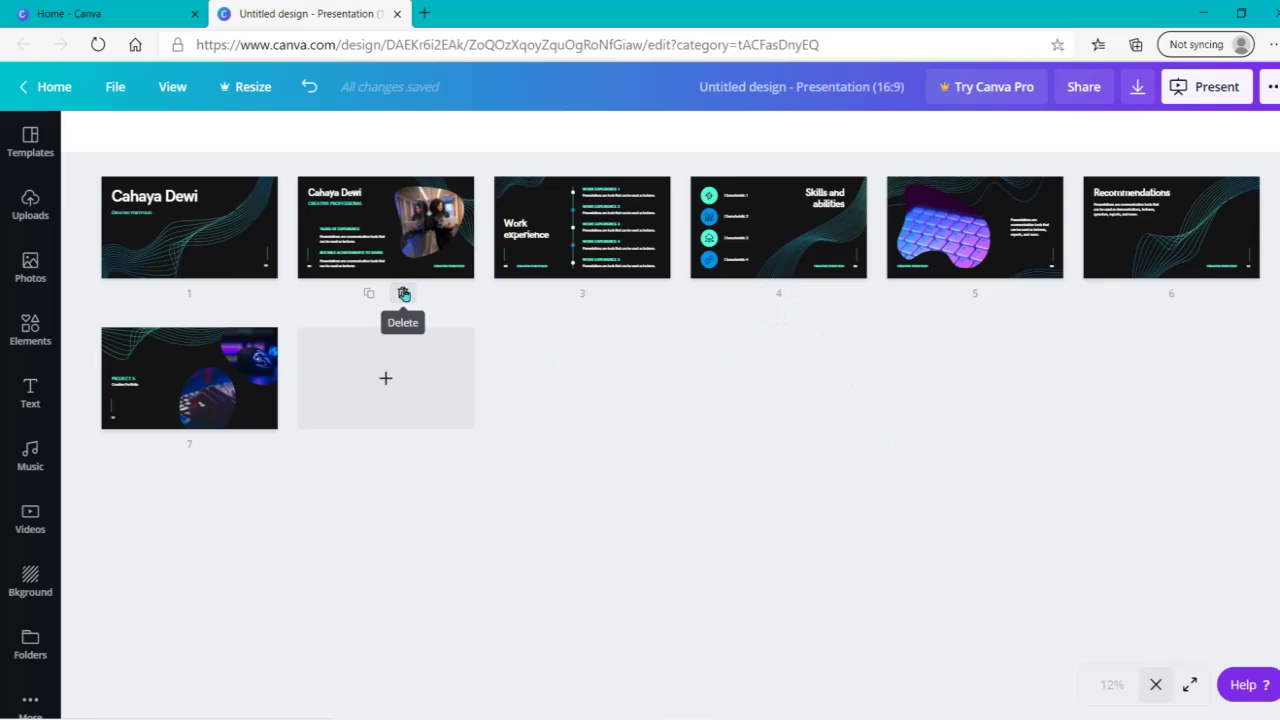
Step: Delete the second page with the portrait photo and return from grid view to the page editing view
click(404, 293)
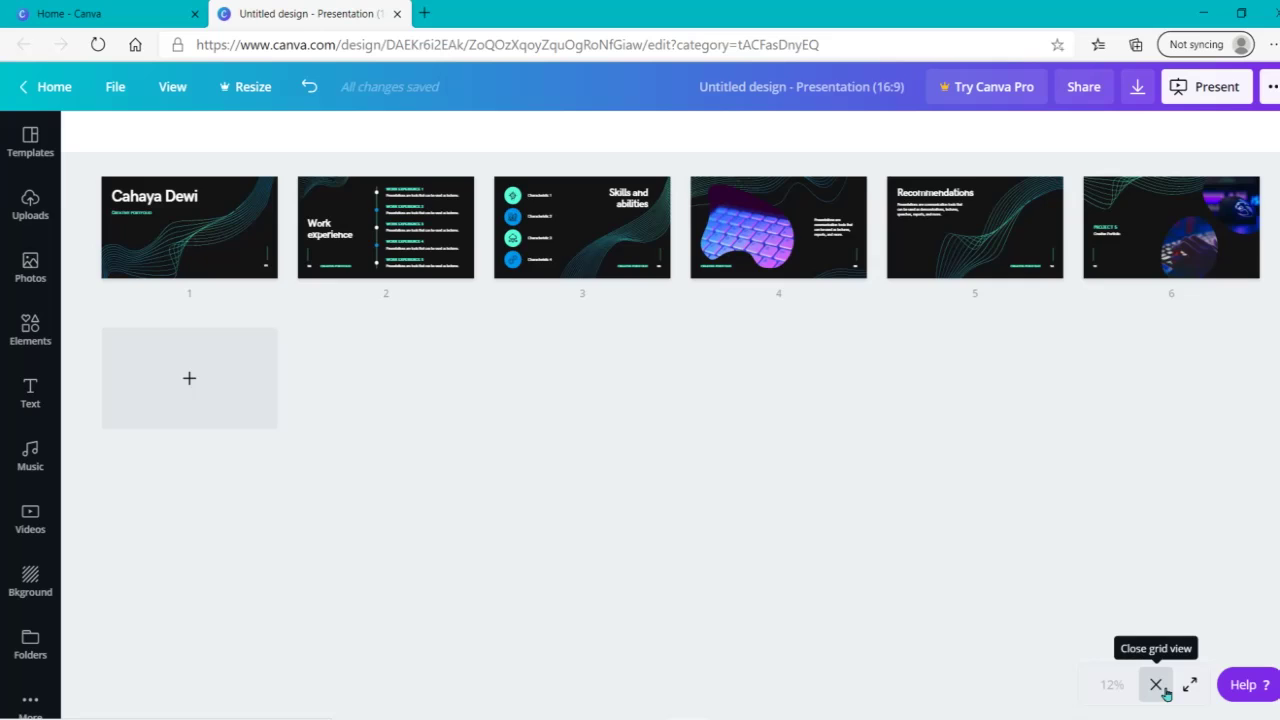
click(1162, 690)
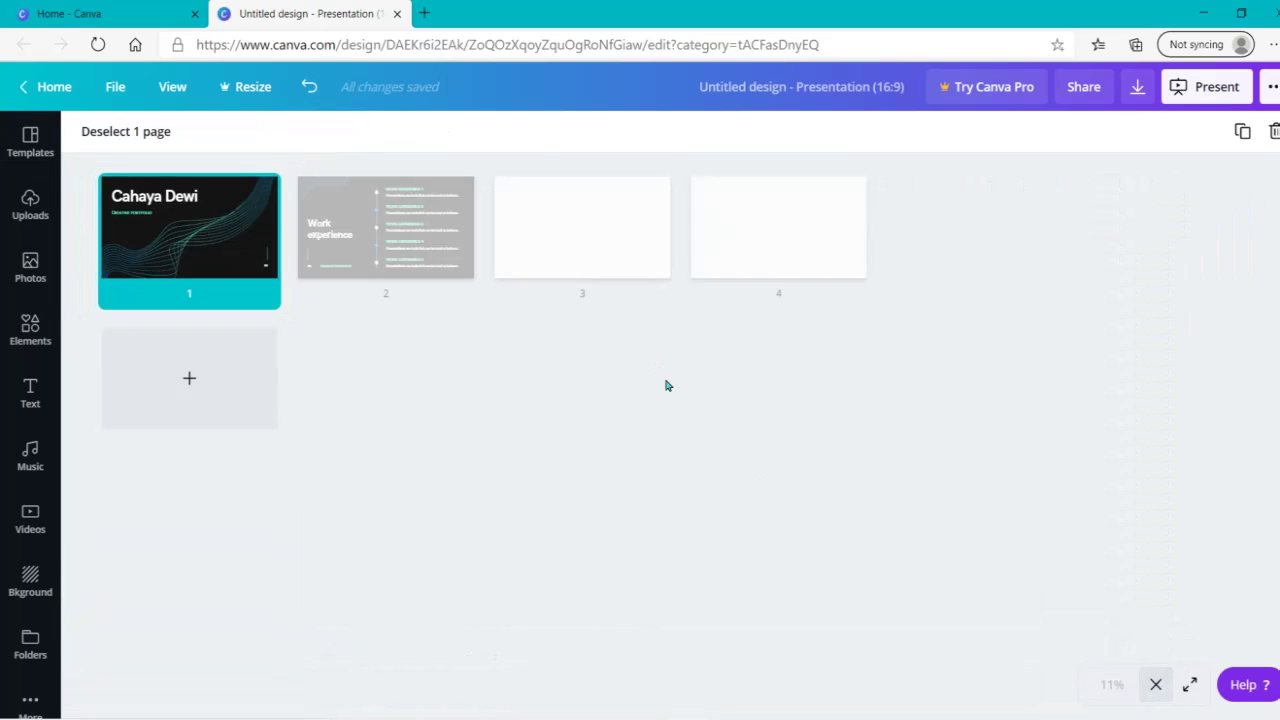
click(1153, 684)
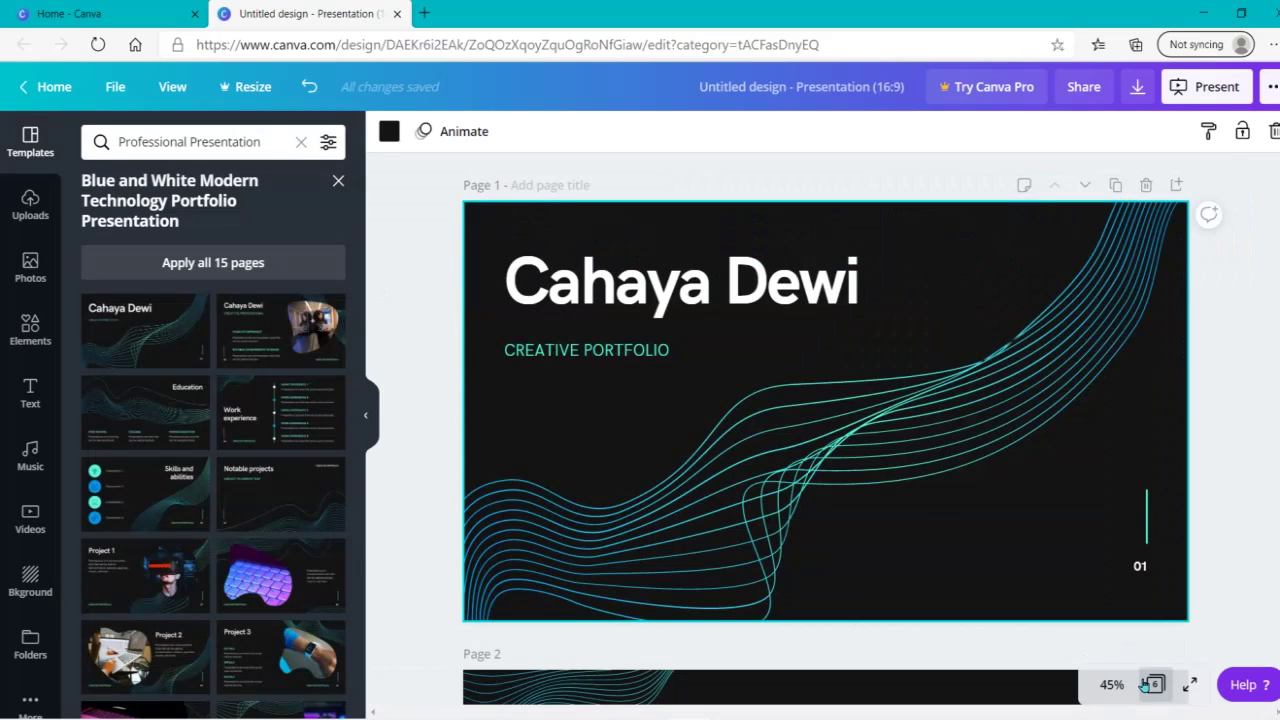
Step: Clear the placeholder name from the large title on page 1
double_click(875, 292)
key(BackSpace)
key(BackSpace)
key(BackSpace)
key(BackSpace)
key(BackSpace)
key(BackSpace)
key(BackSpace)
key(BackSpace)
key(BackSpace)
key(BackSpace)
key(BackSpace)
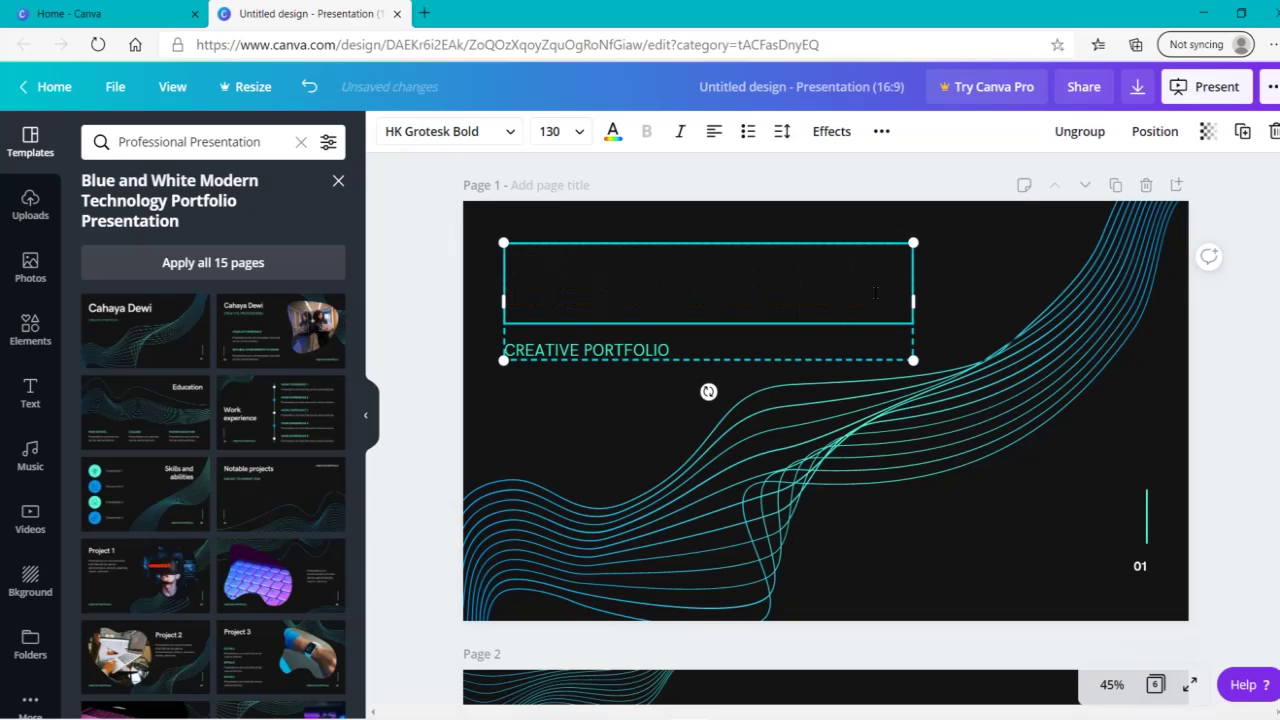
text(Summe)
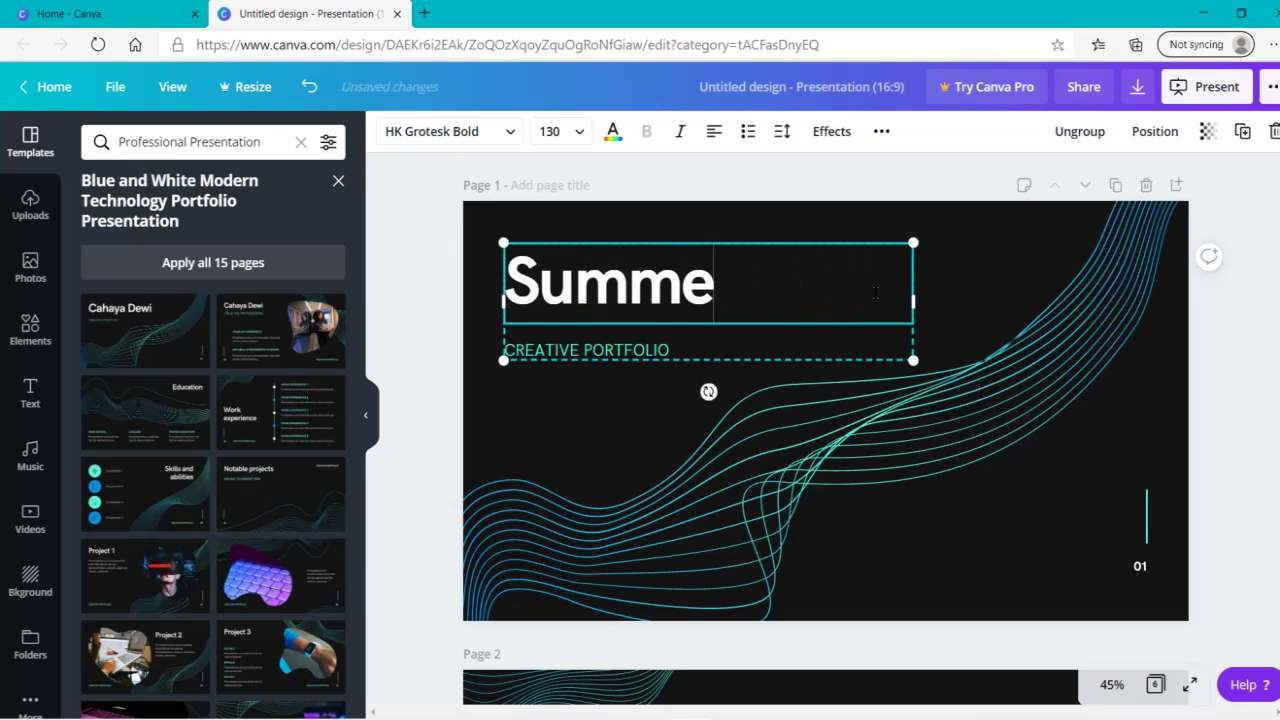
text(r Tim)
key(BackSpace)
key(ctrl+z)
key(BackSpace)
Step: Enter "Winter Time" as the large title on page 1 and deselect the text
text(W)
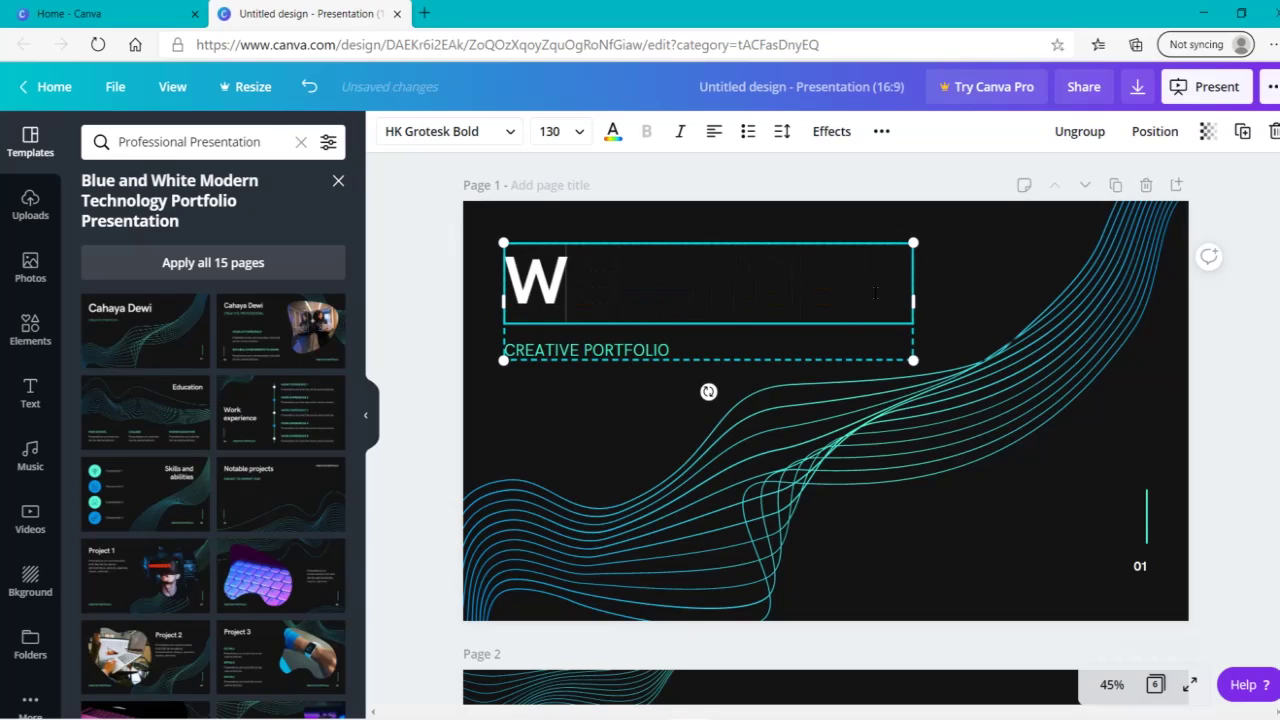
text(inter )
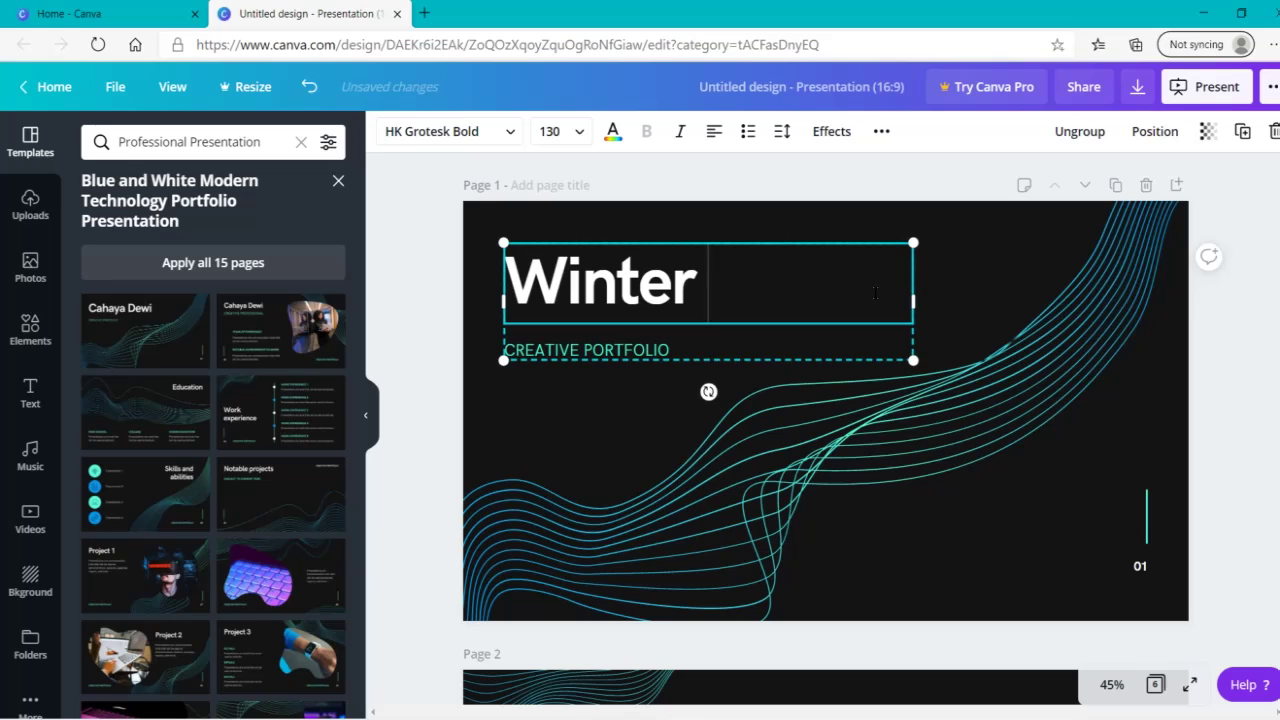
text(Time)
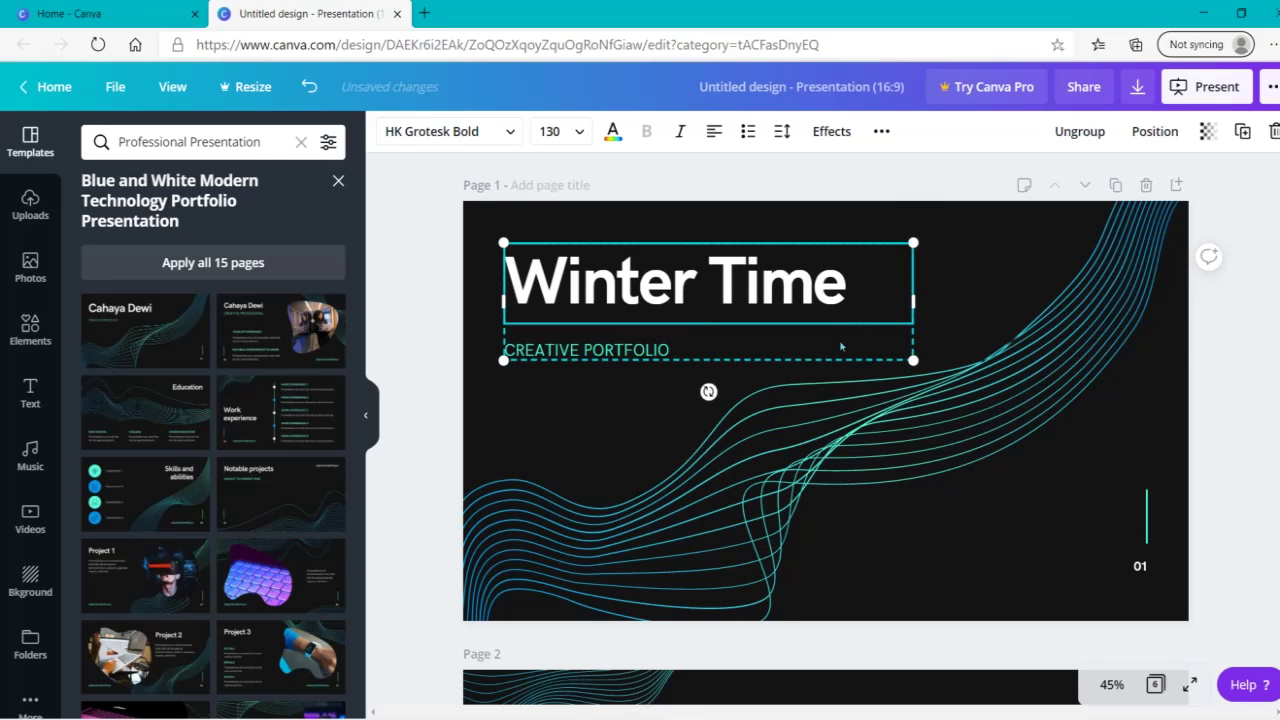
click(693, 352)
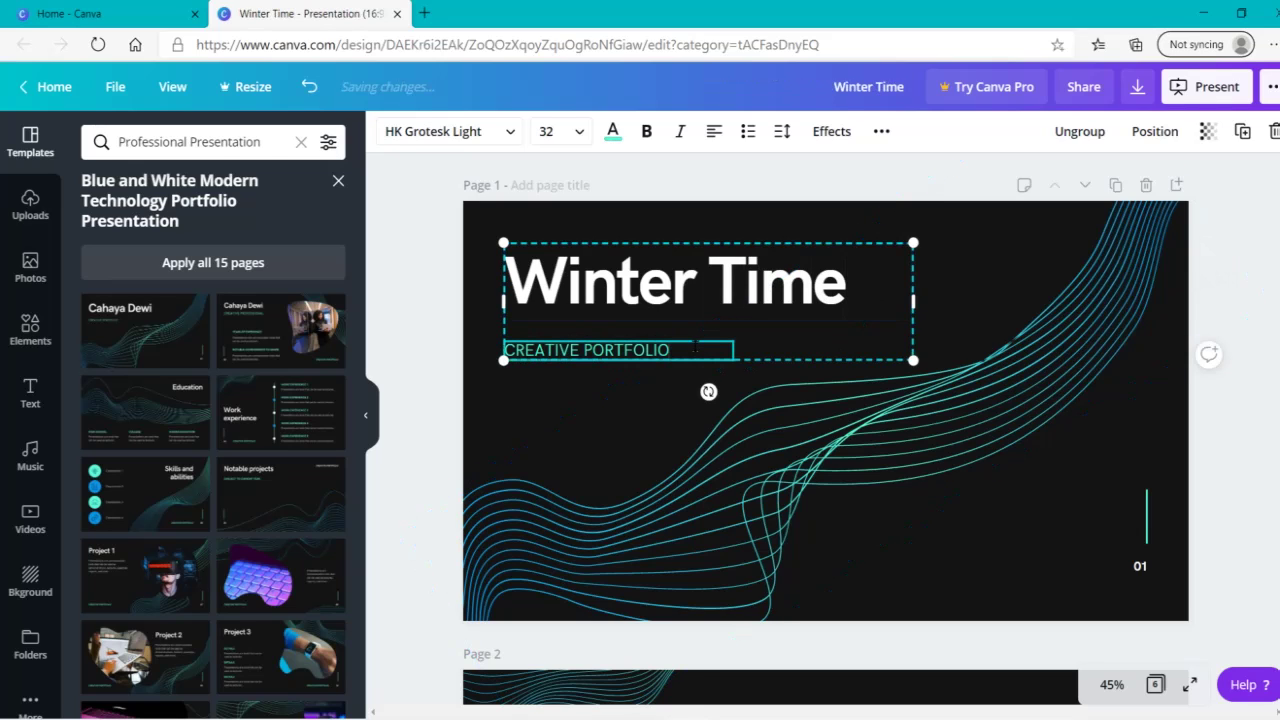
click(398, 464)
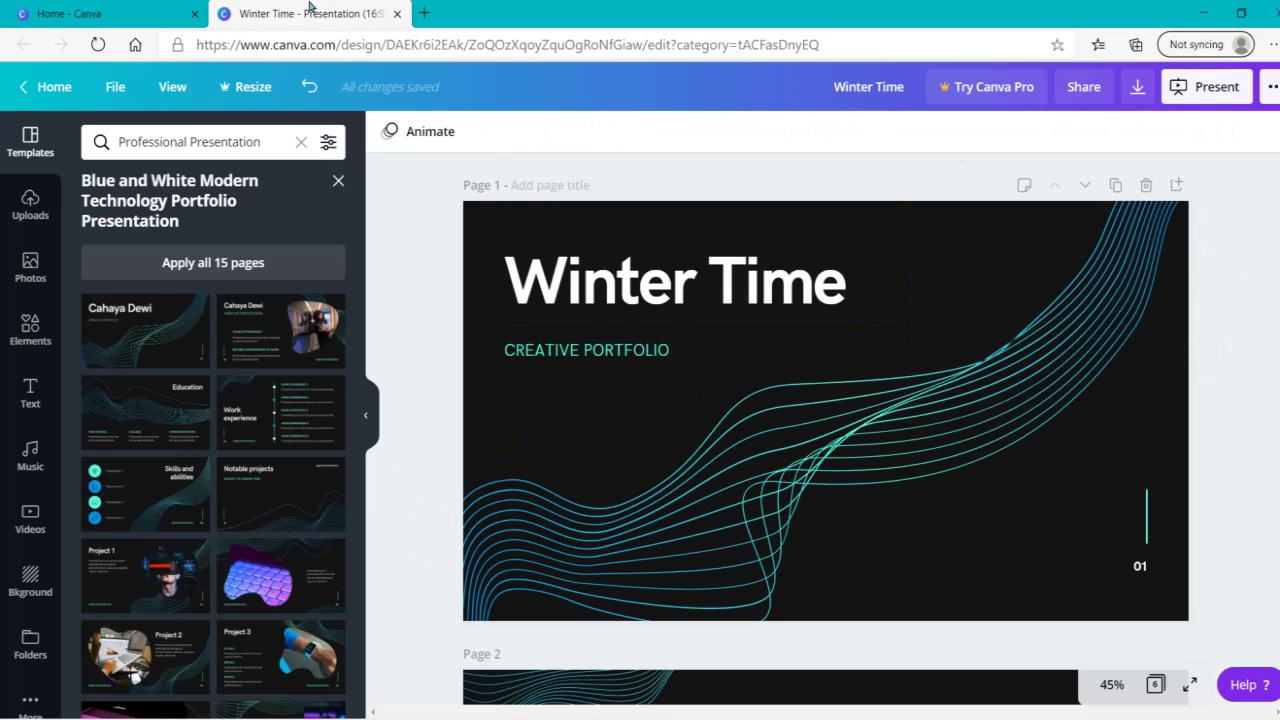
Step: Find the BrainyQuote website with a web search for "brainy quotes" in a new browser tab and search the site for "winter"
click(425, 13)
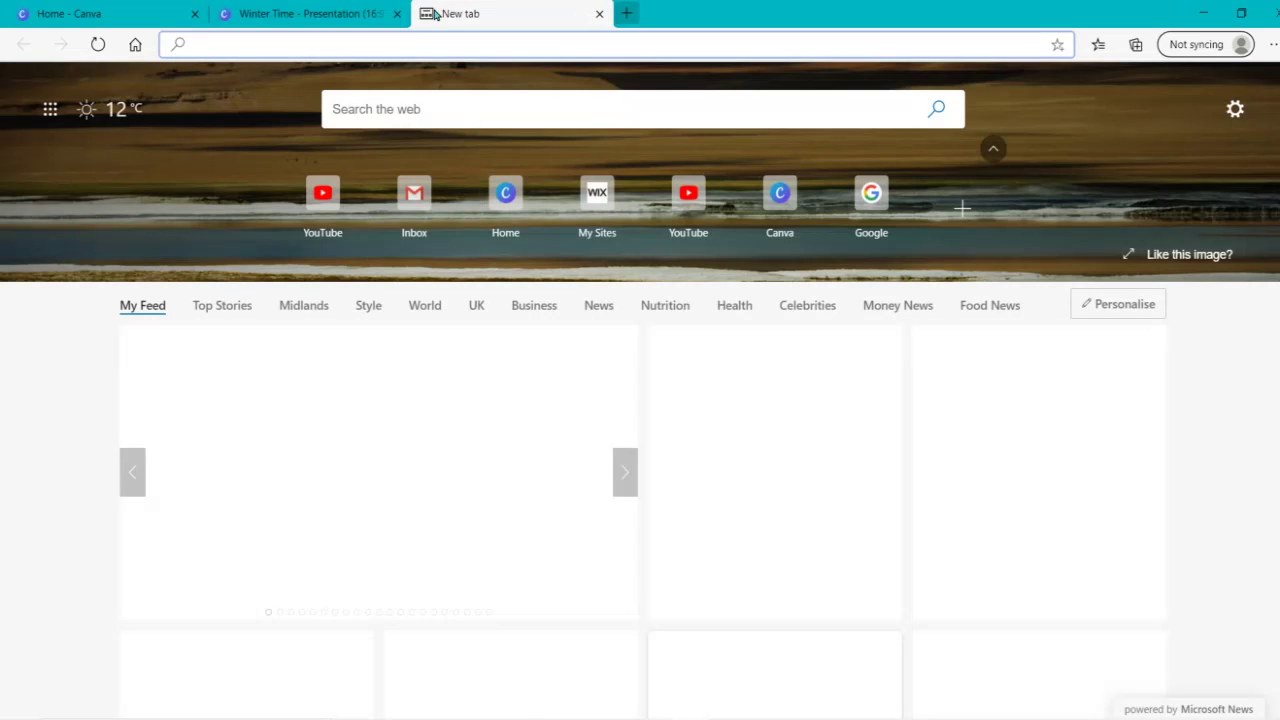
text(b)
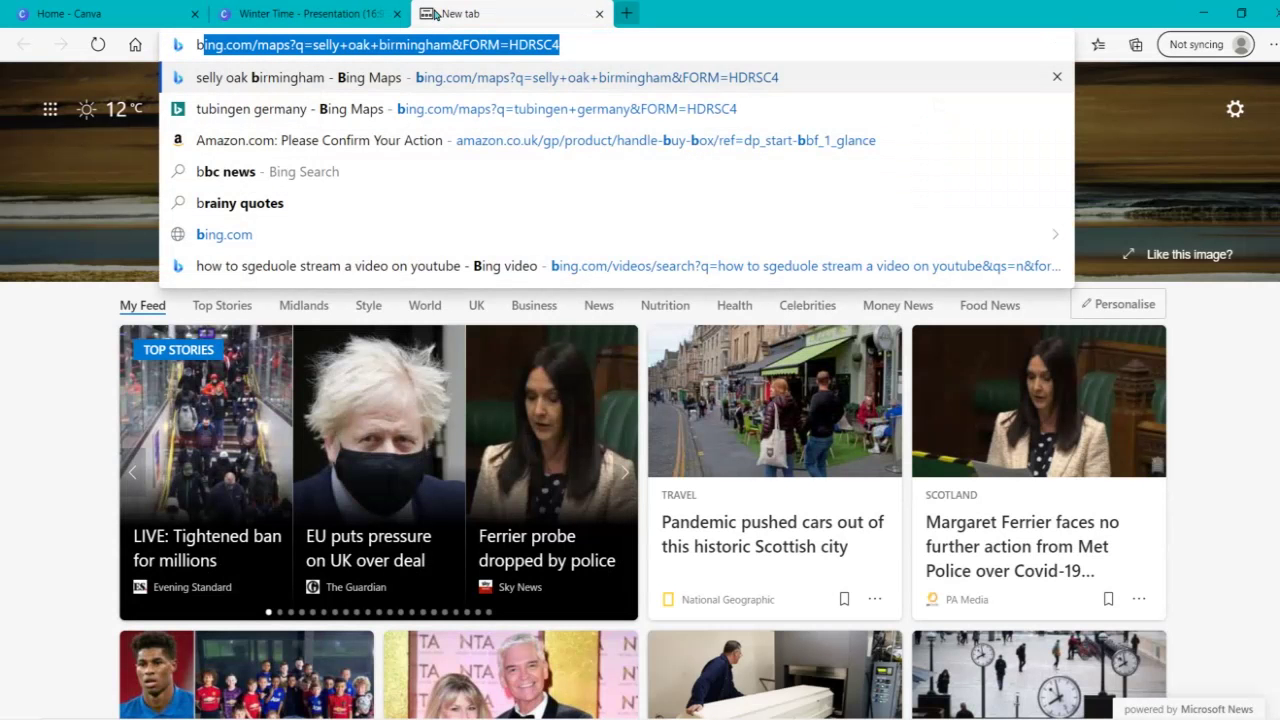
text(r)
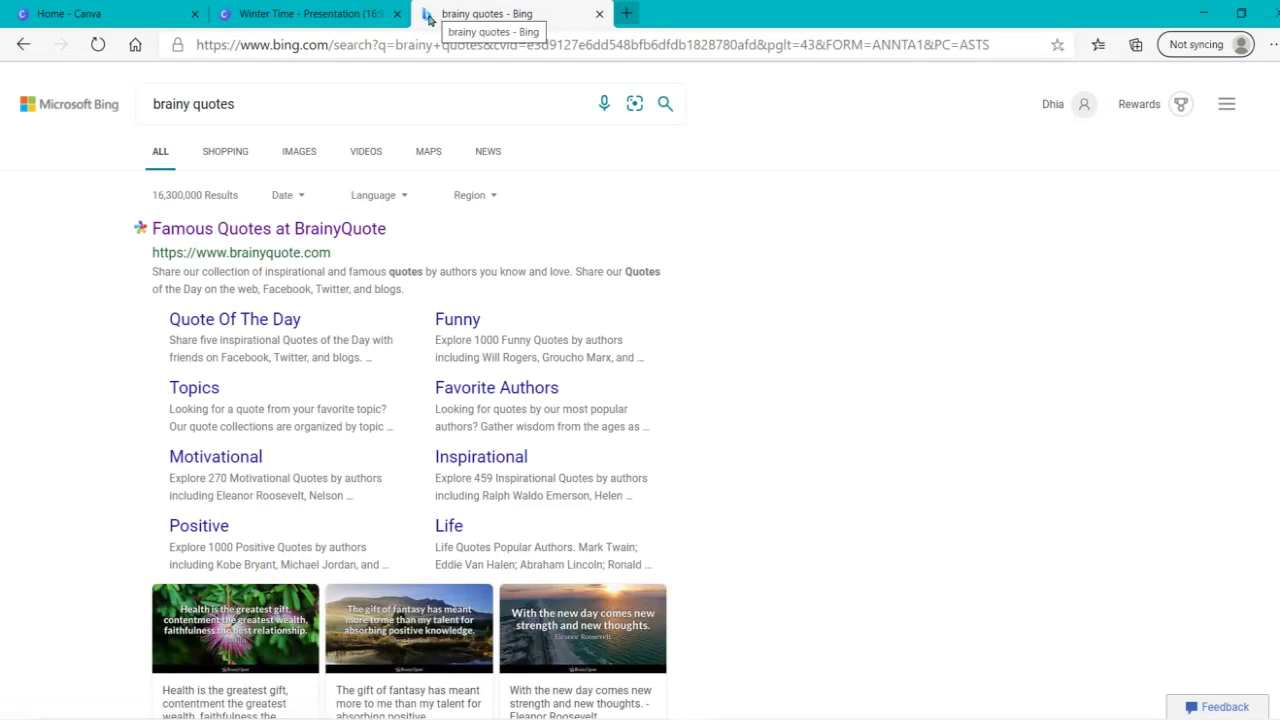
click(237, 232)
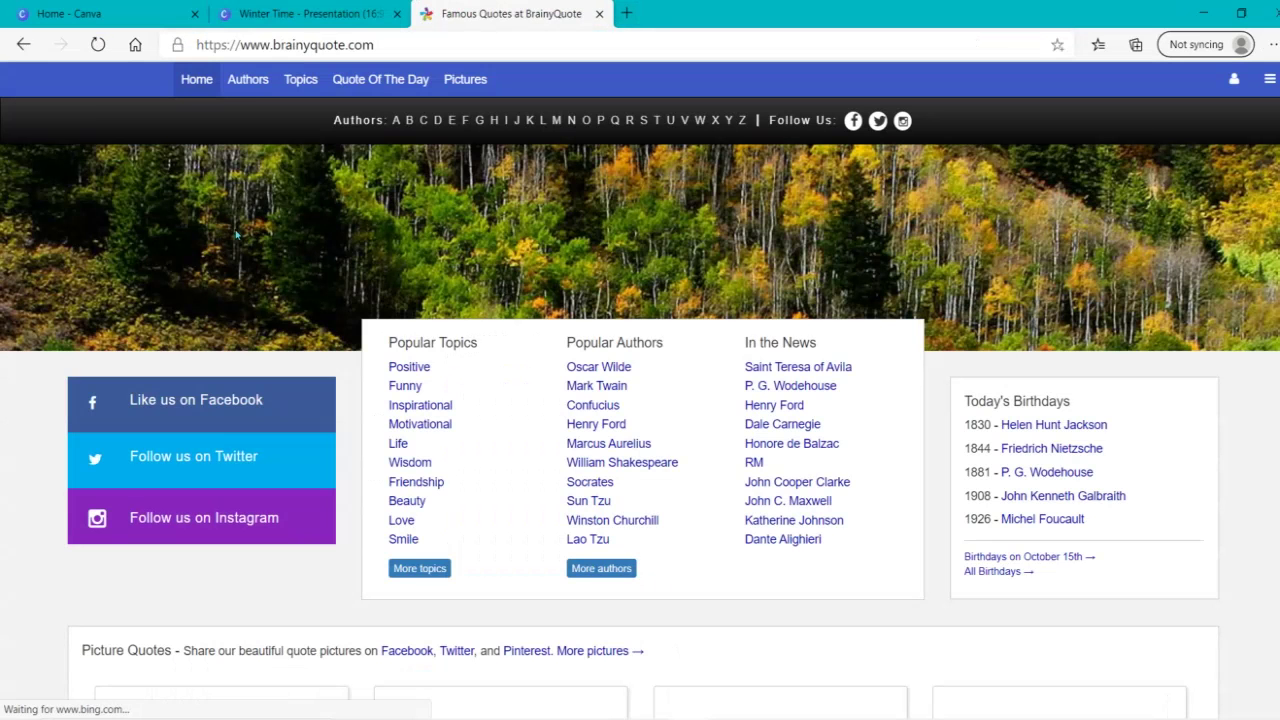
text(winter)
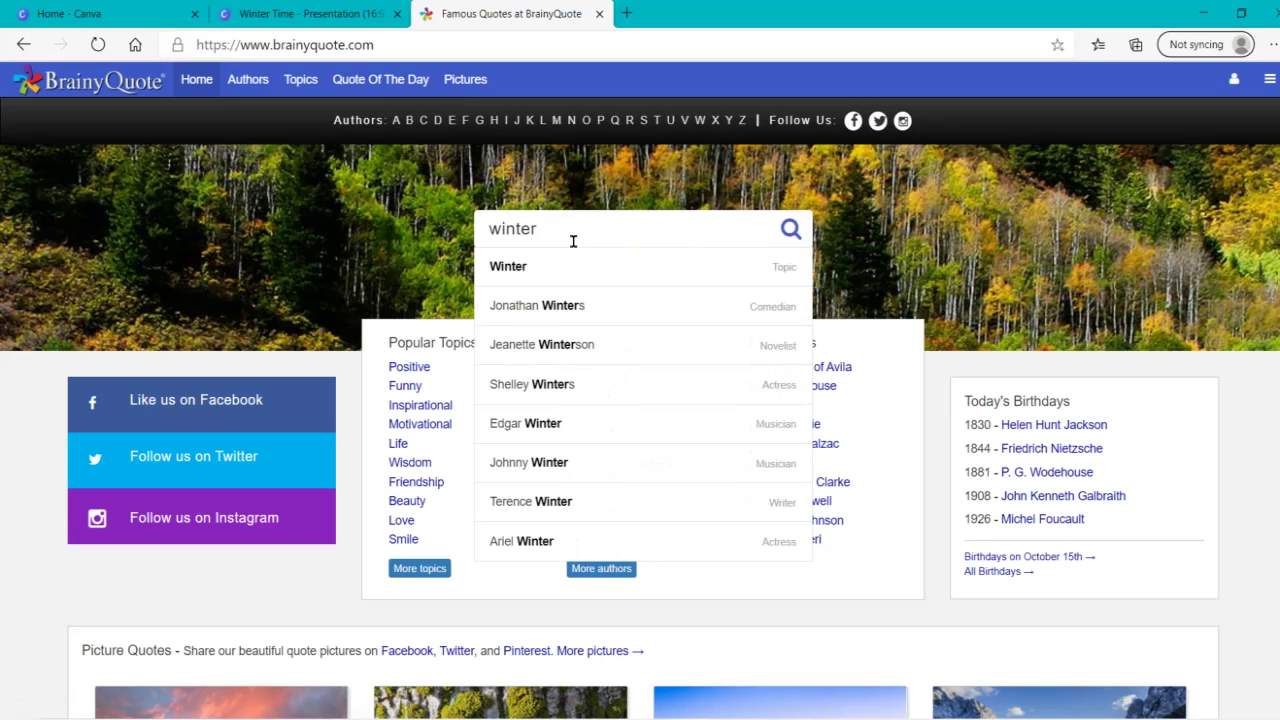
key(Return)
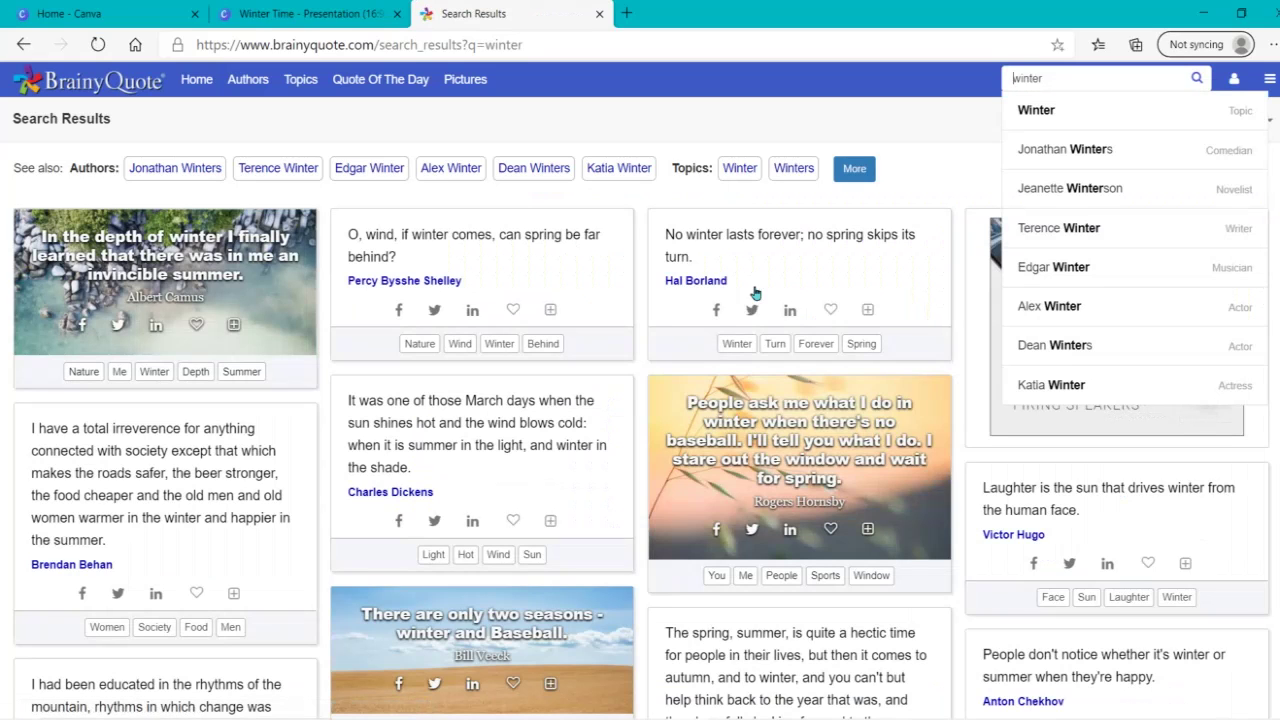
Step: Browse the winter quotes, open the Henry Rollins quote "In winter, I plot and plan. In spring, I move." and copy it with its author
scroll(480, 600, down, 3)
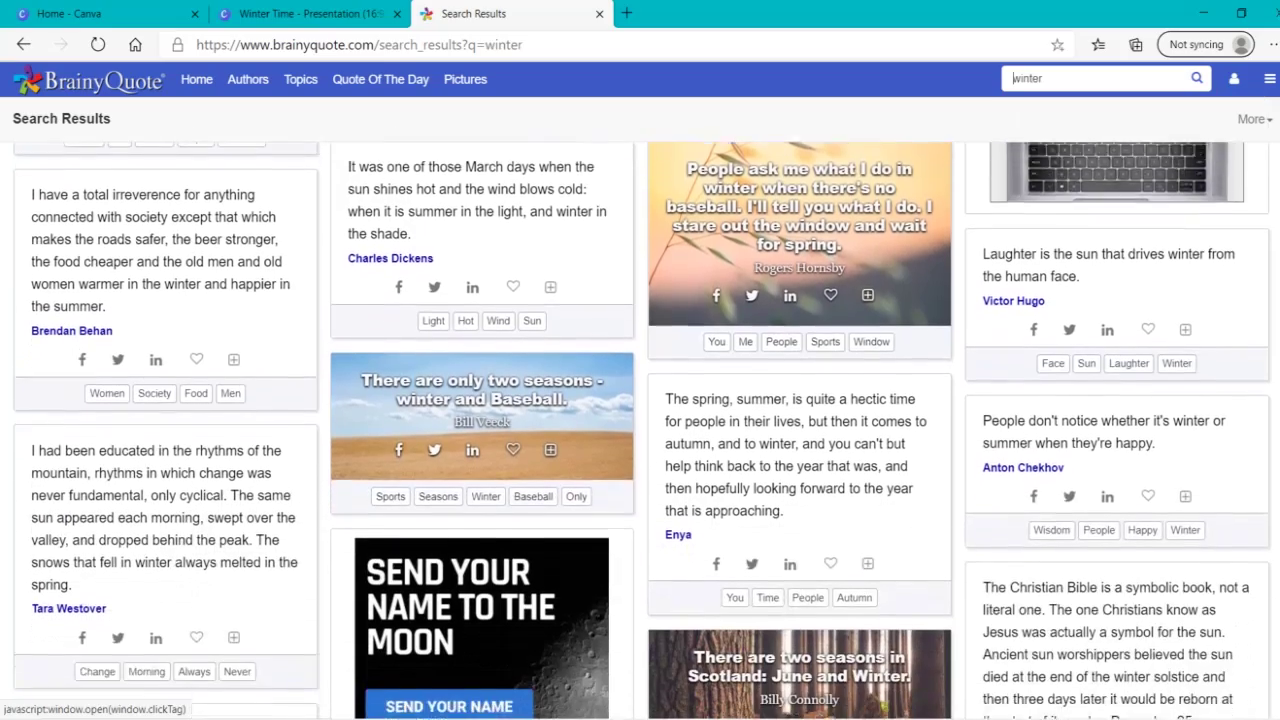
scroll(480, 600, down, 5)
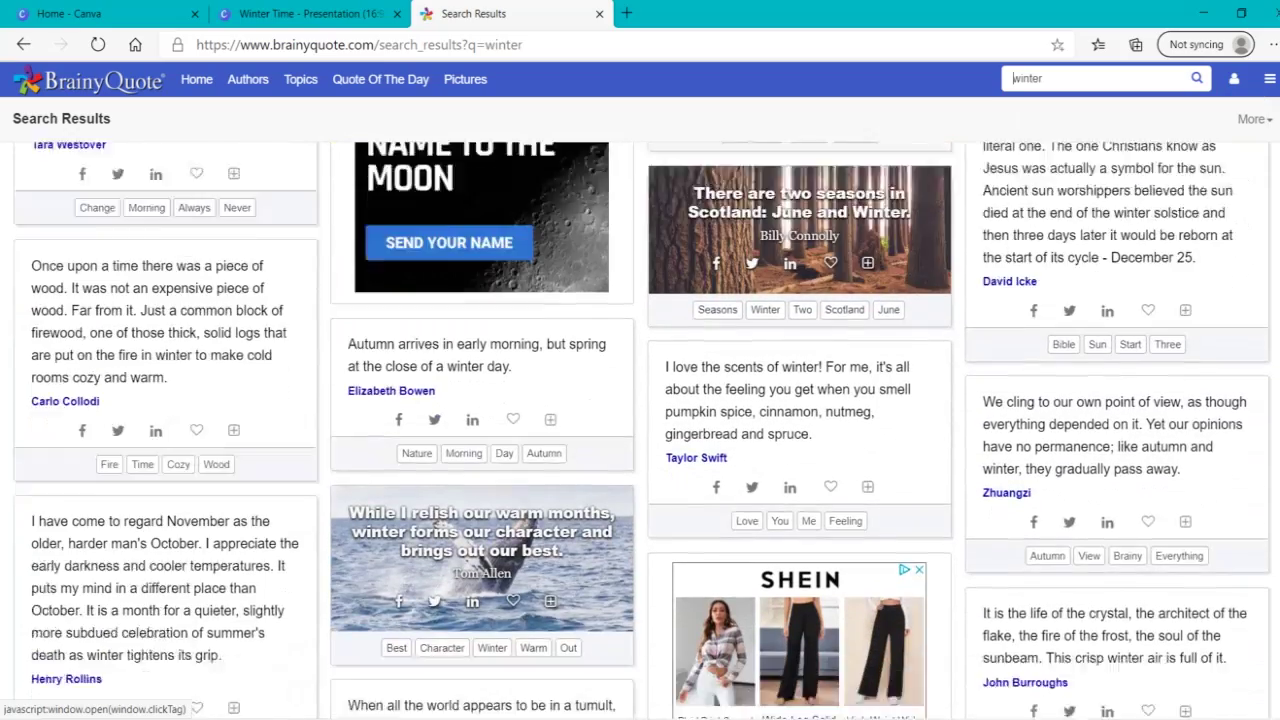
scroll(480, 600, down, 6)
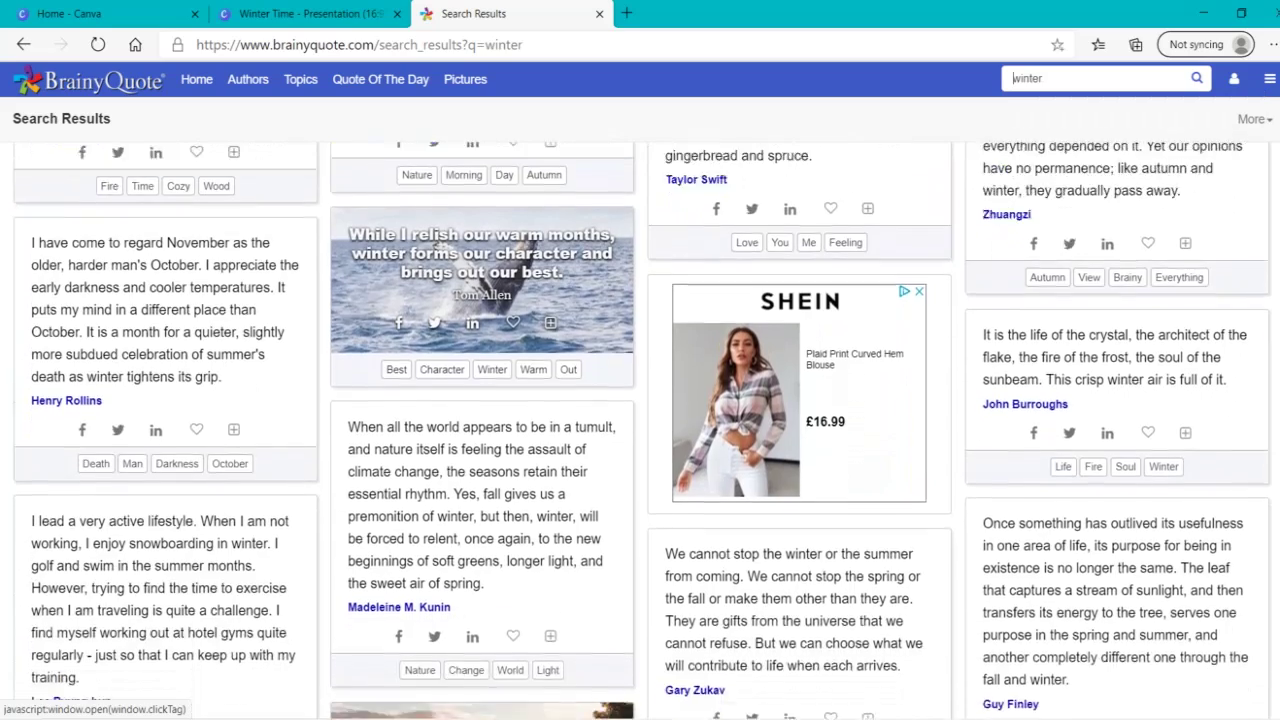
scroll(640, 430, down, 1)
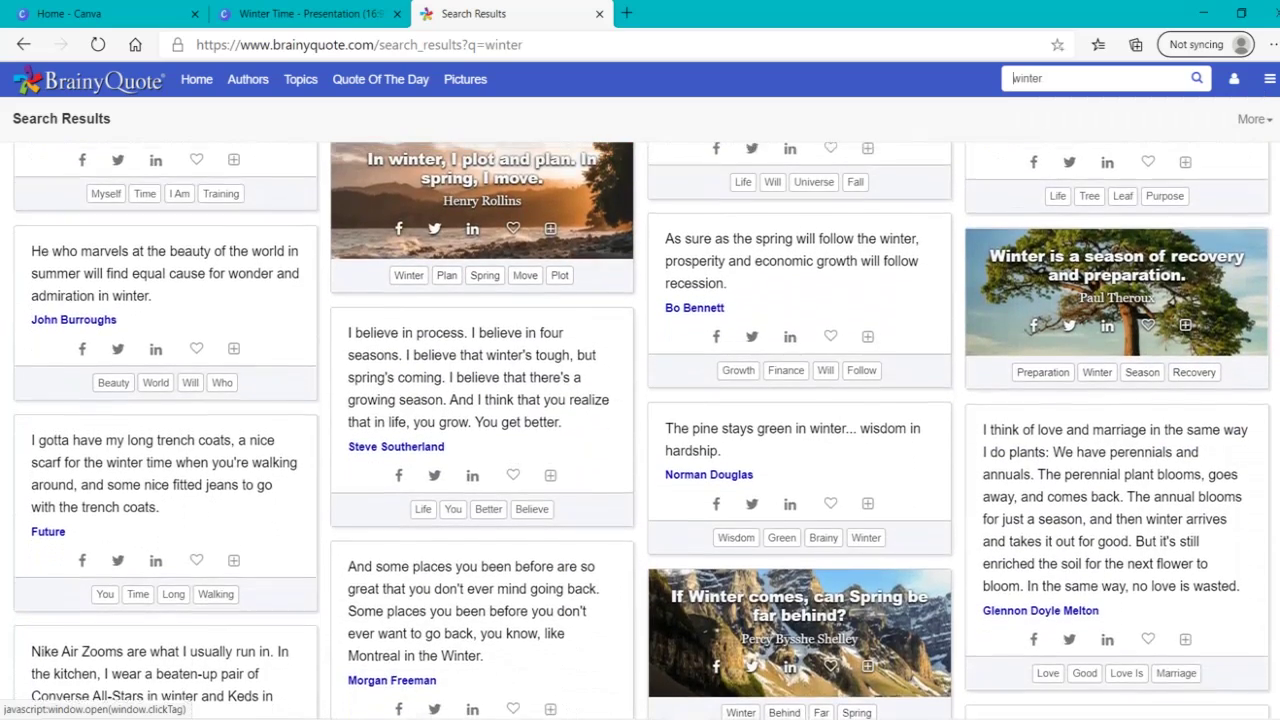
scroll(640, 430, up, 1)
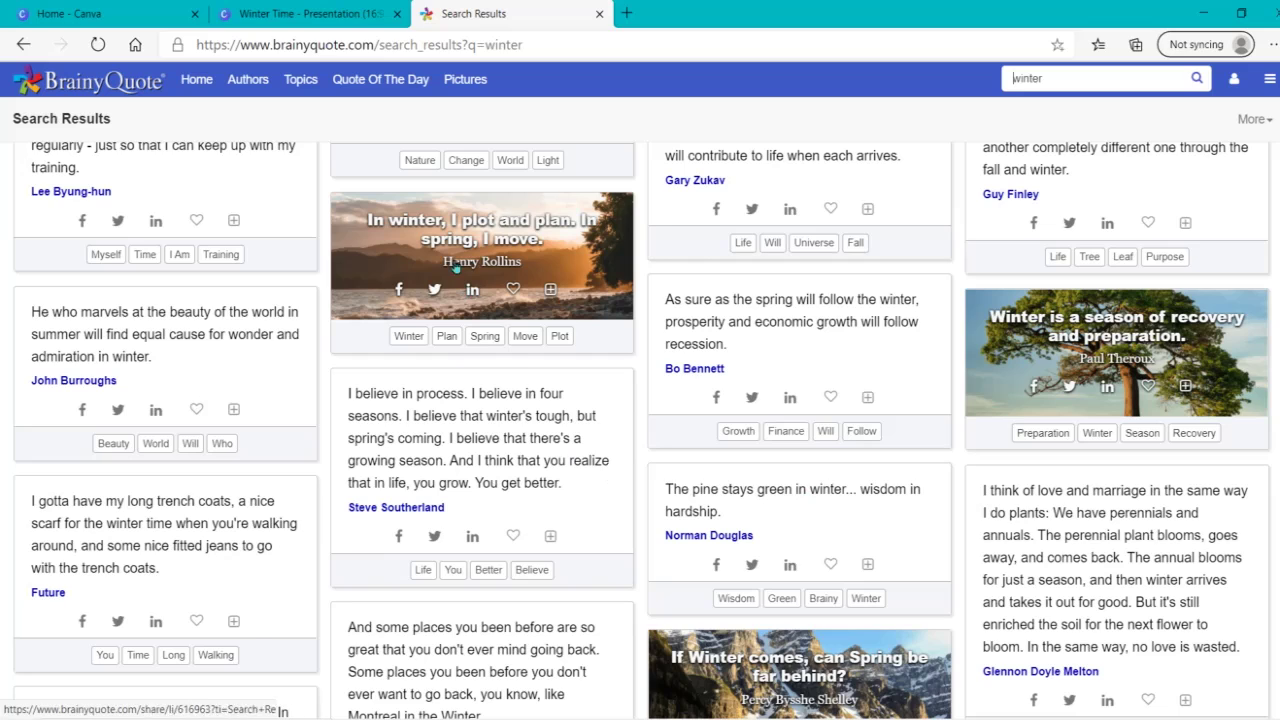
click(536, 232)
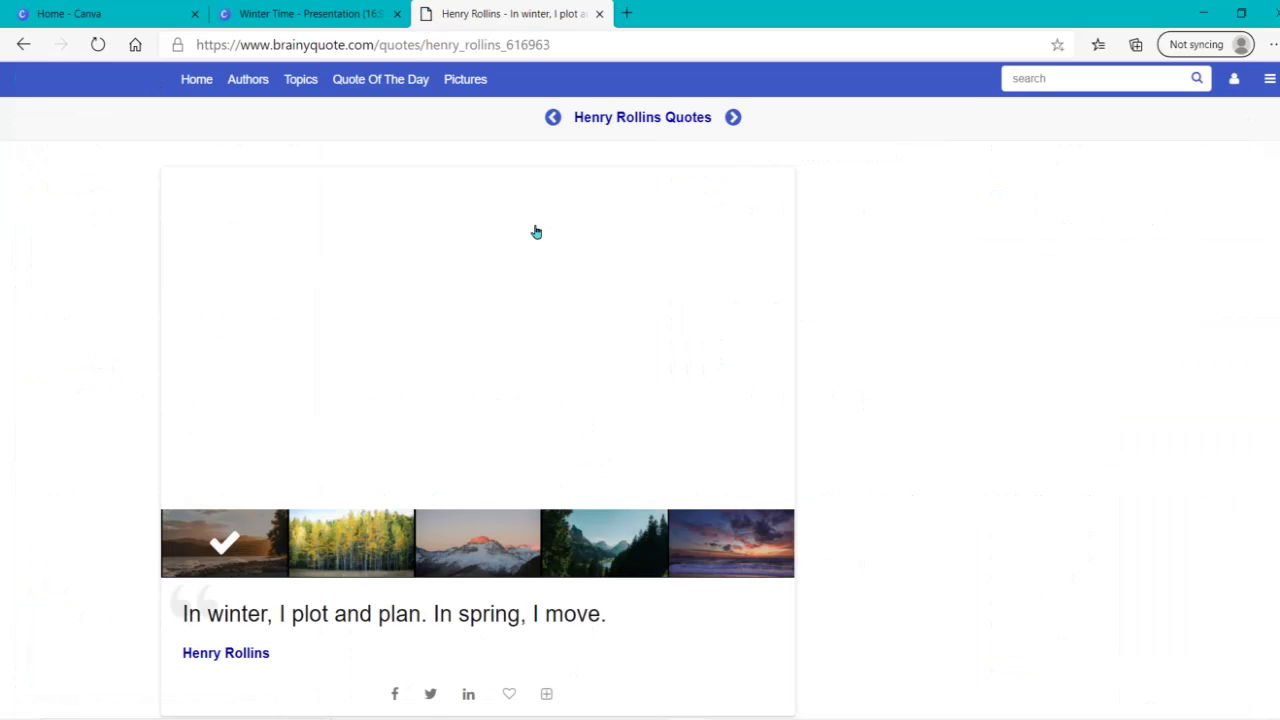
drag(182, 613, 592, 636)
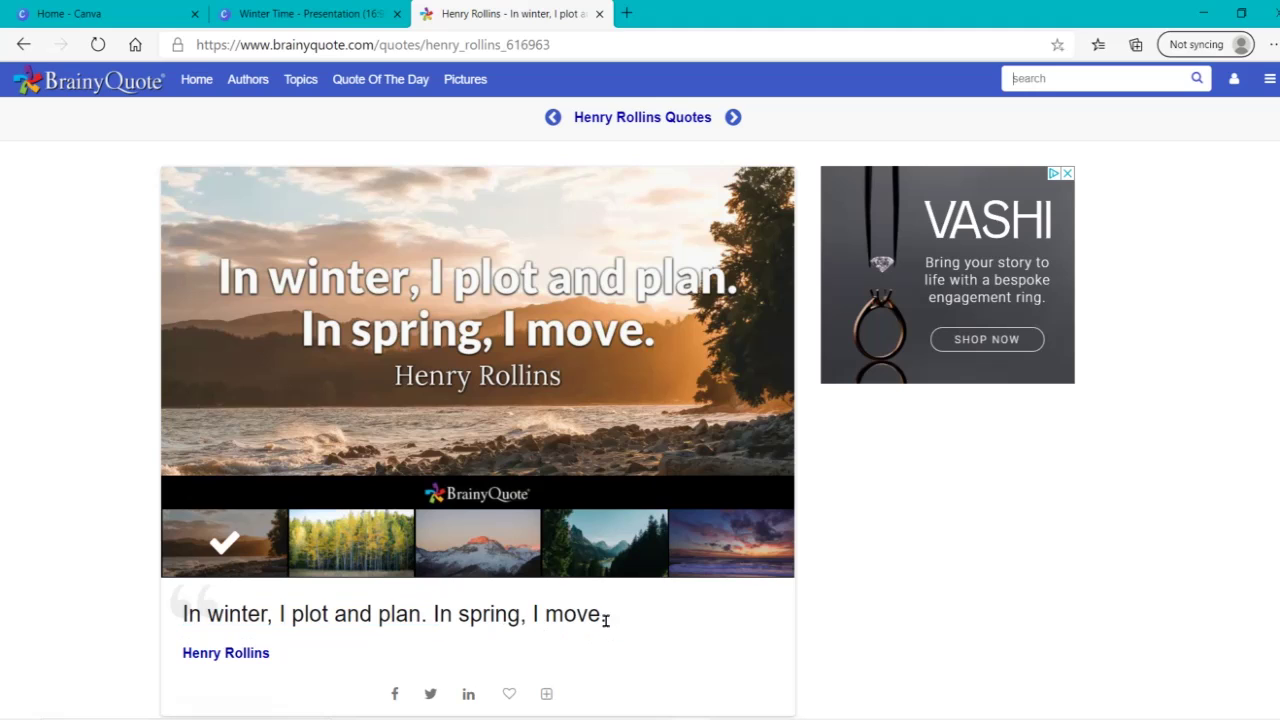
drag(181, 619, 274, 677)
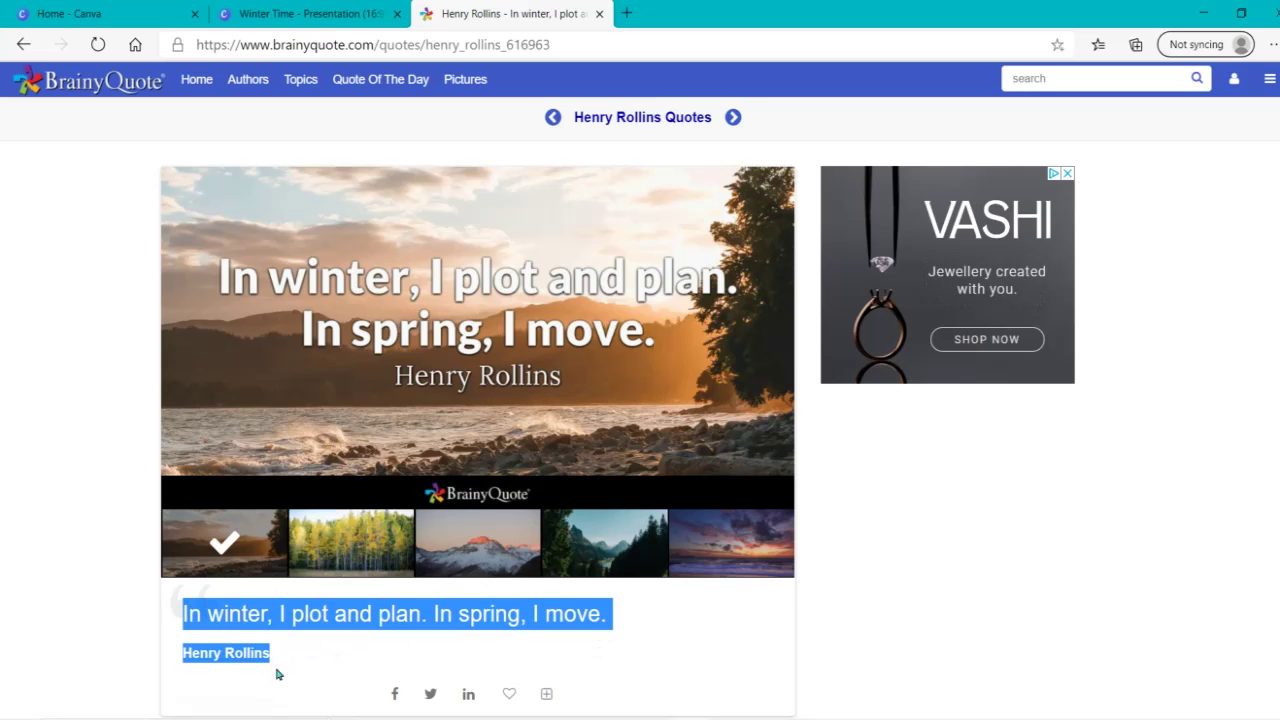
Step: Switch back to the Canva presentation and replace the "CREATIVE PORTFOLIO" subtitle on page 1 with the copied Henry Rollins quote and author
click(316, 10)
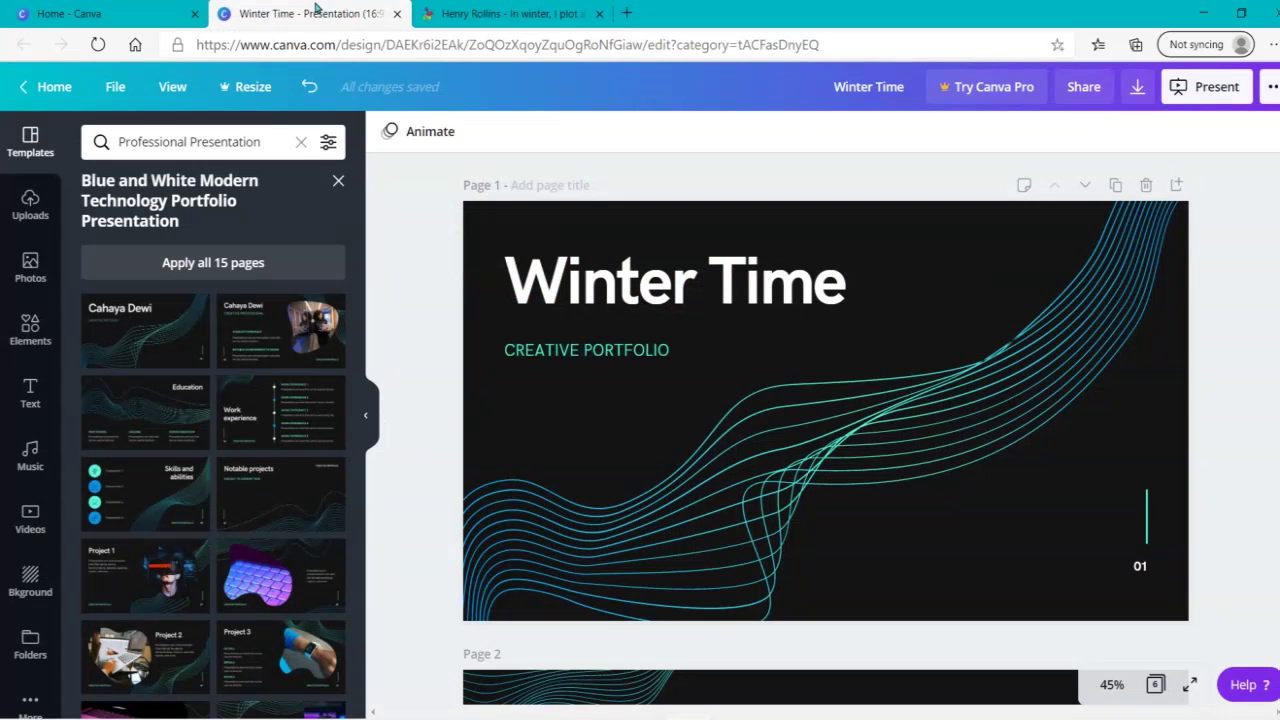
double_click(611, 349)
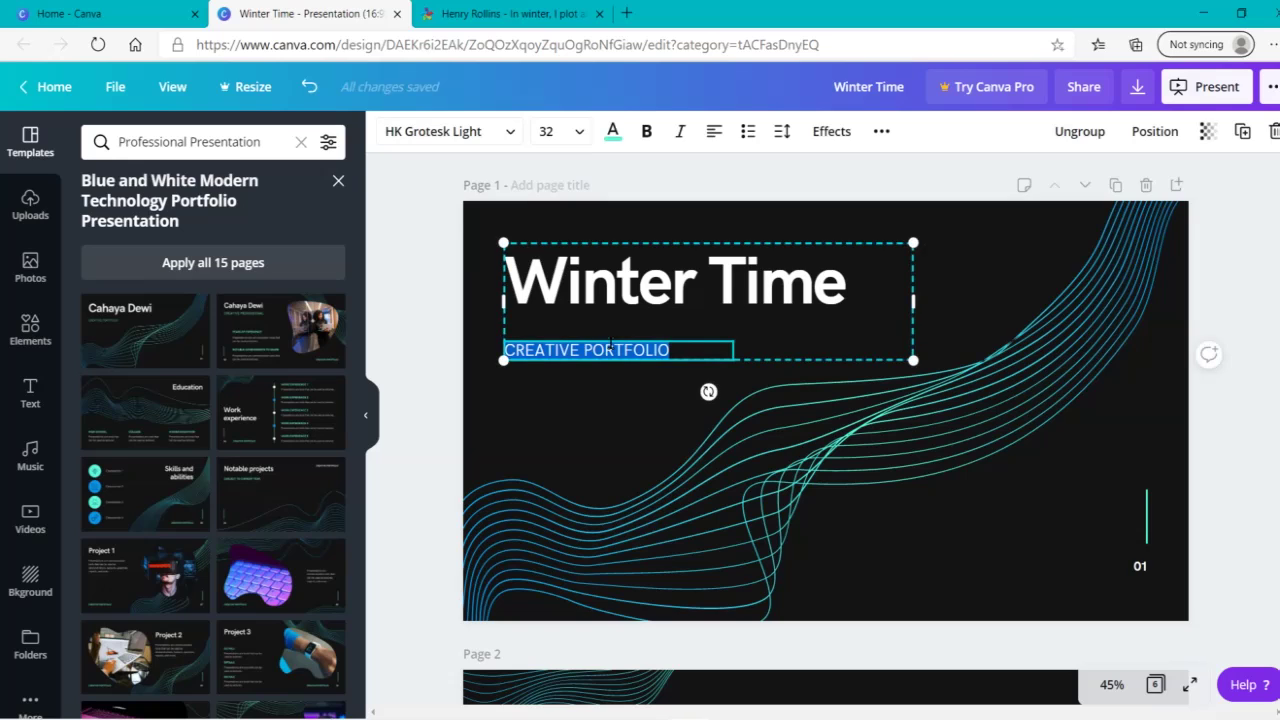
text(IN WINTER, I PLOT AND PLAN. IN SPRING, I MOVE.HENRY ROLLINS)
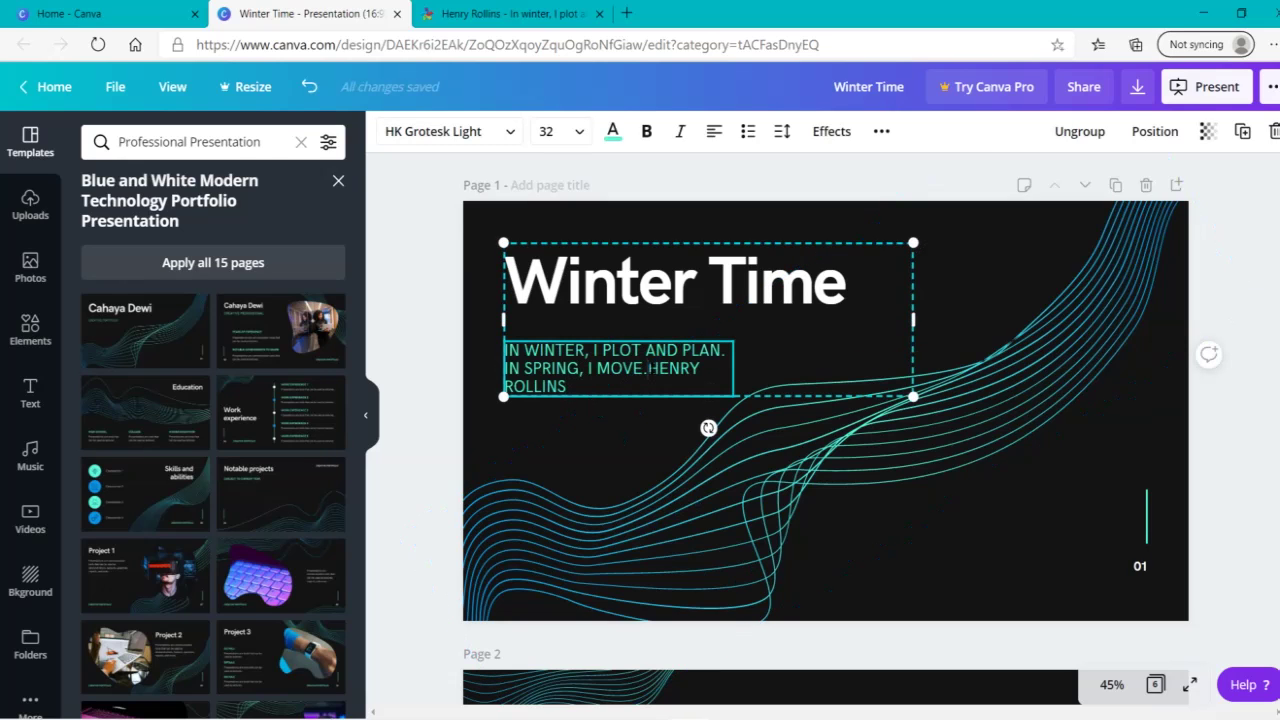
Step: Put the author Henry Rollins on a separate line below the quote with a leading dash and deselect the text
click(648, 368)
key(Return)
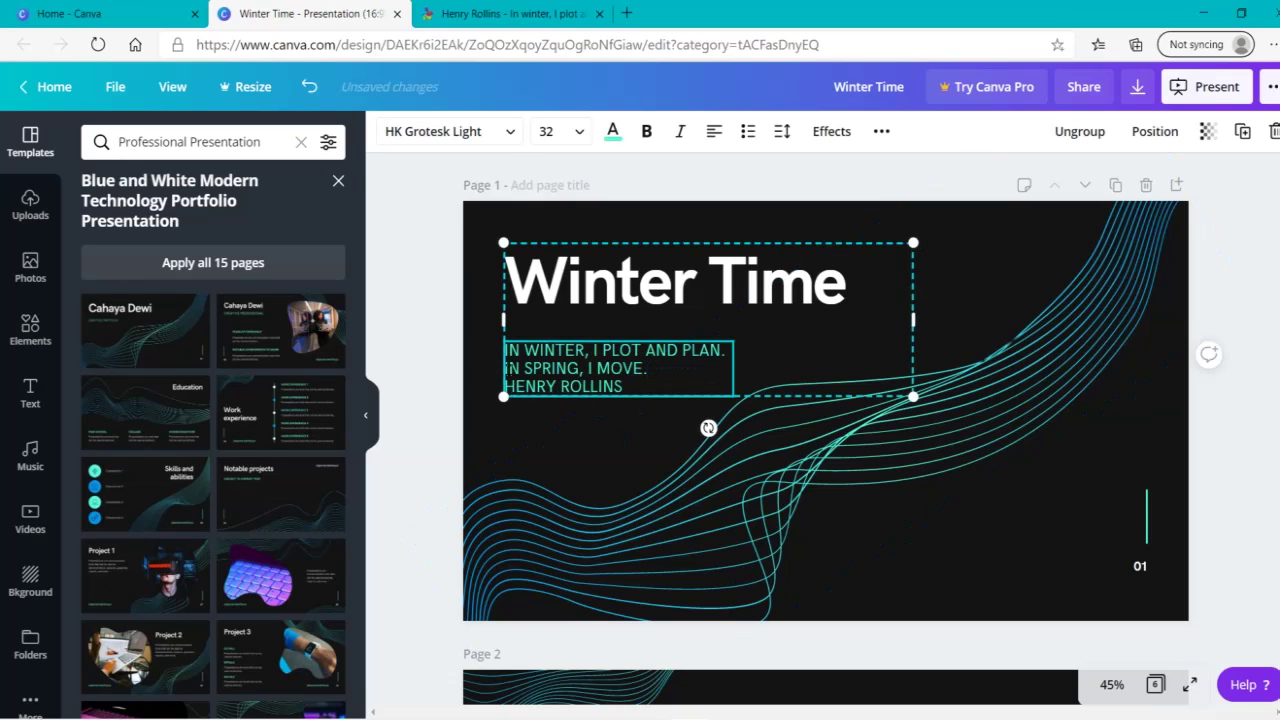
text(-)
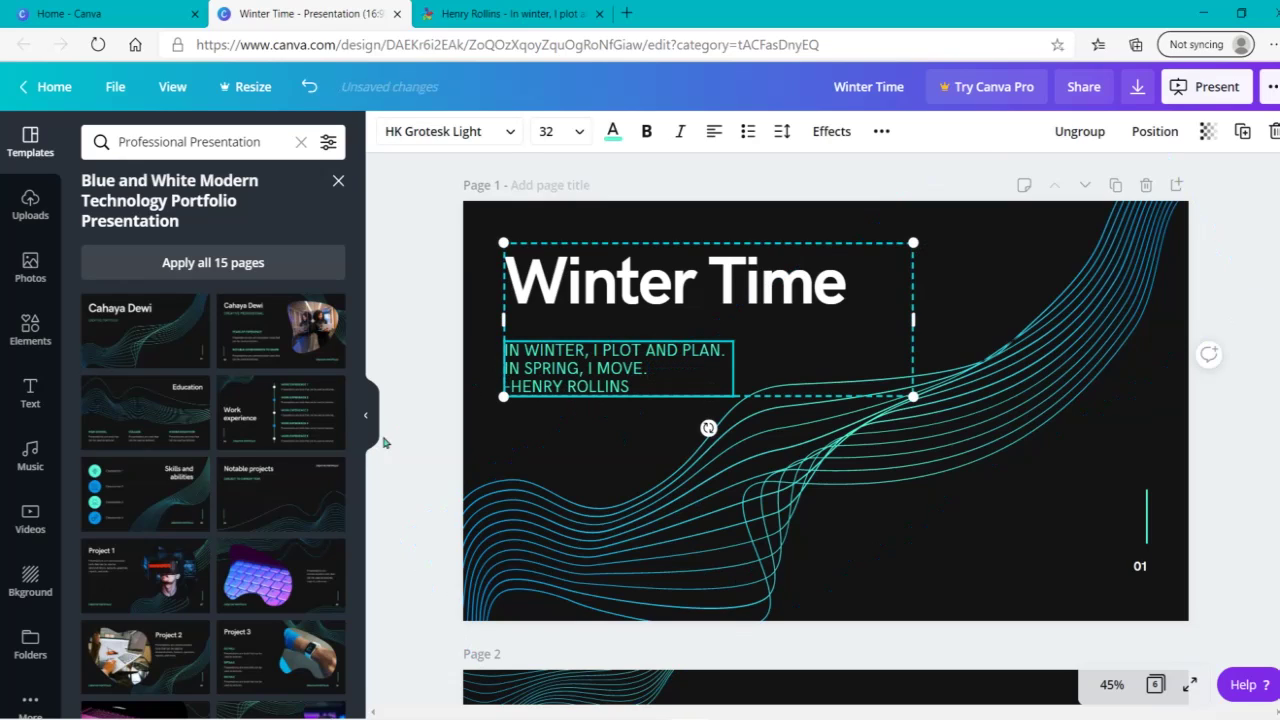
click(431, 391)
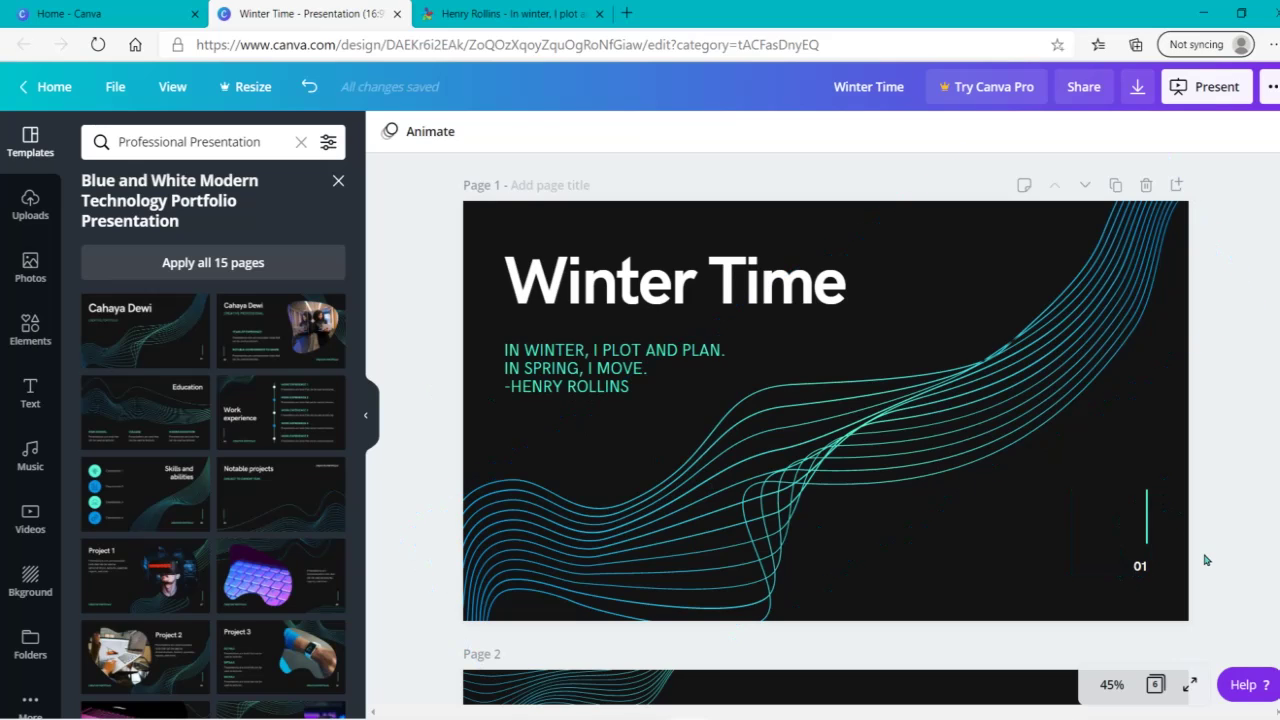
Step: Delete the wavy line graphic from page 1
click(924, 446)
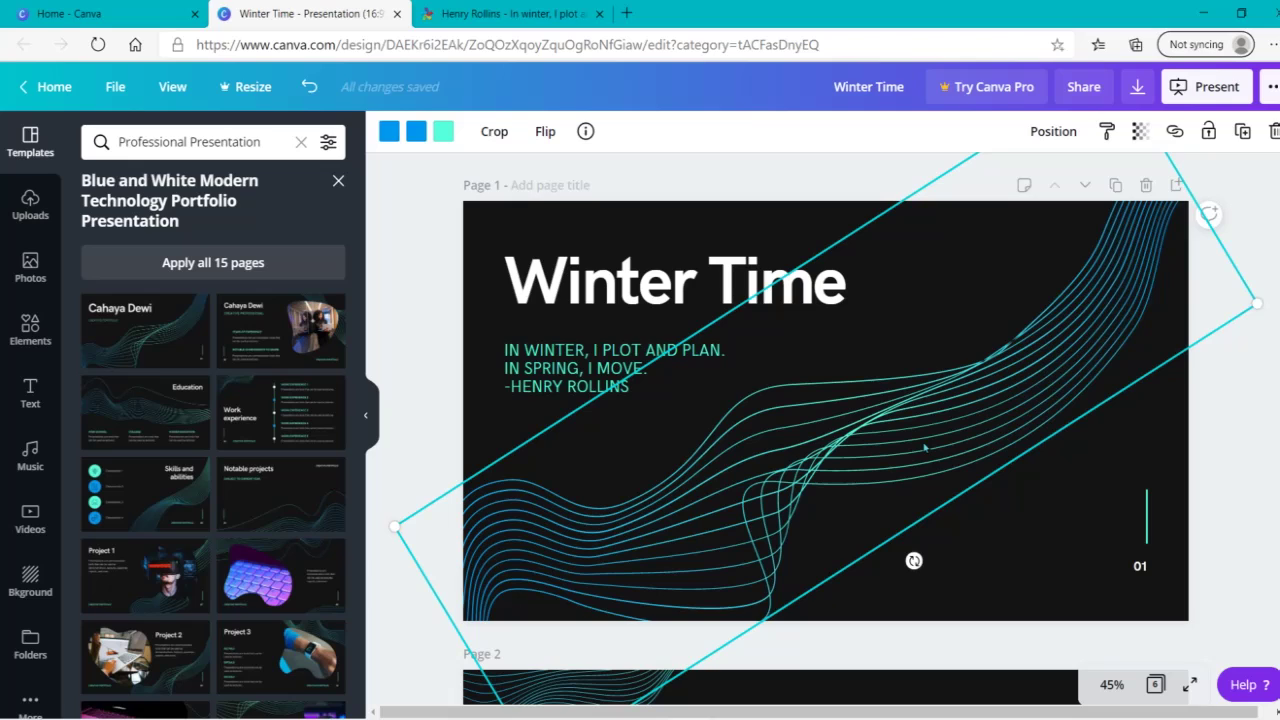
key(Delete)
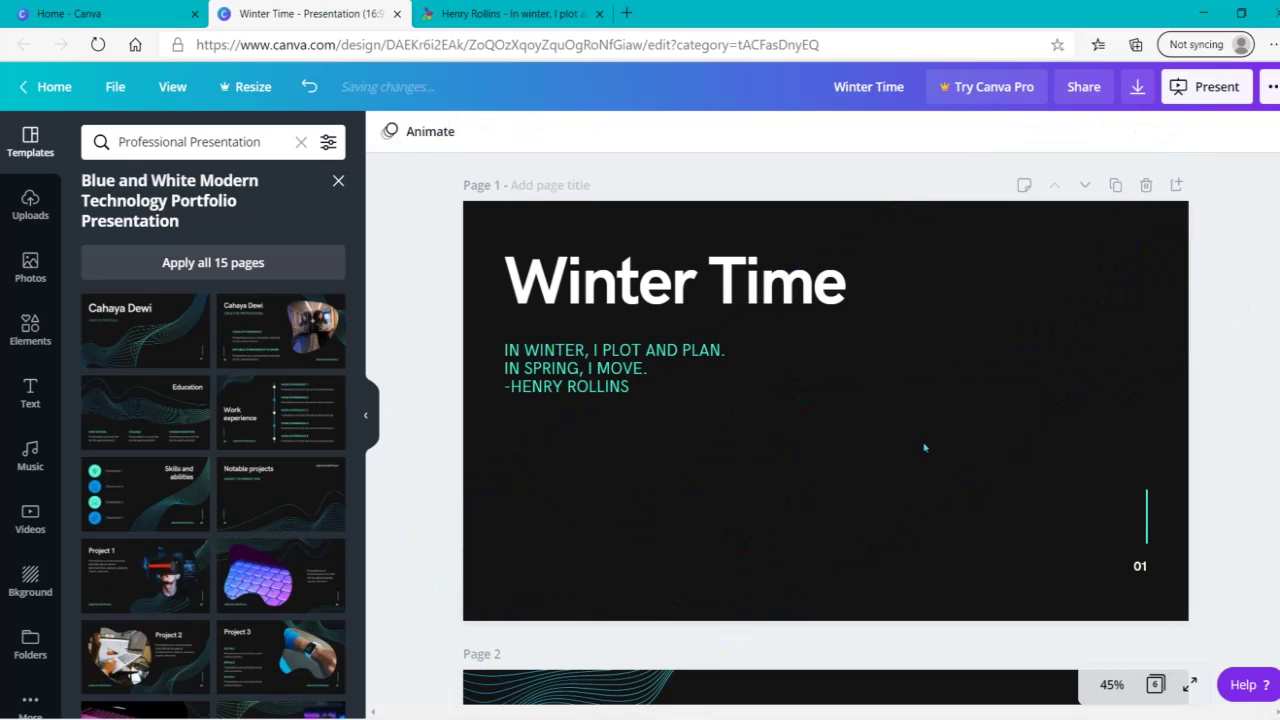
Step: Close the quote website and search the elements library for "winter" graphics
click(15, 332)
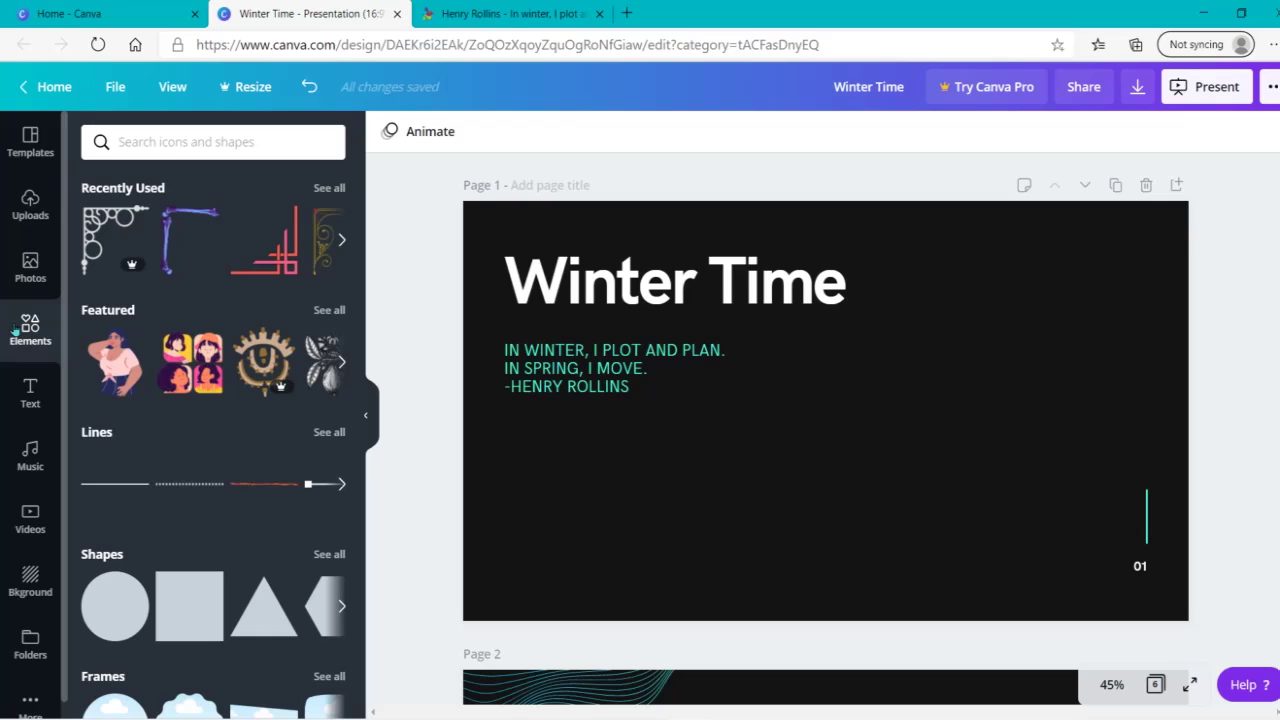
click(599, 14)
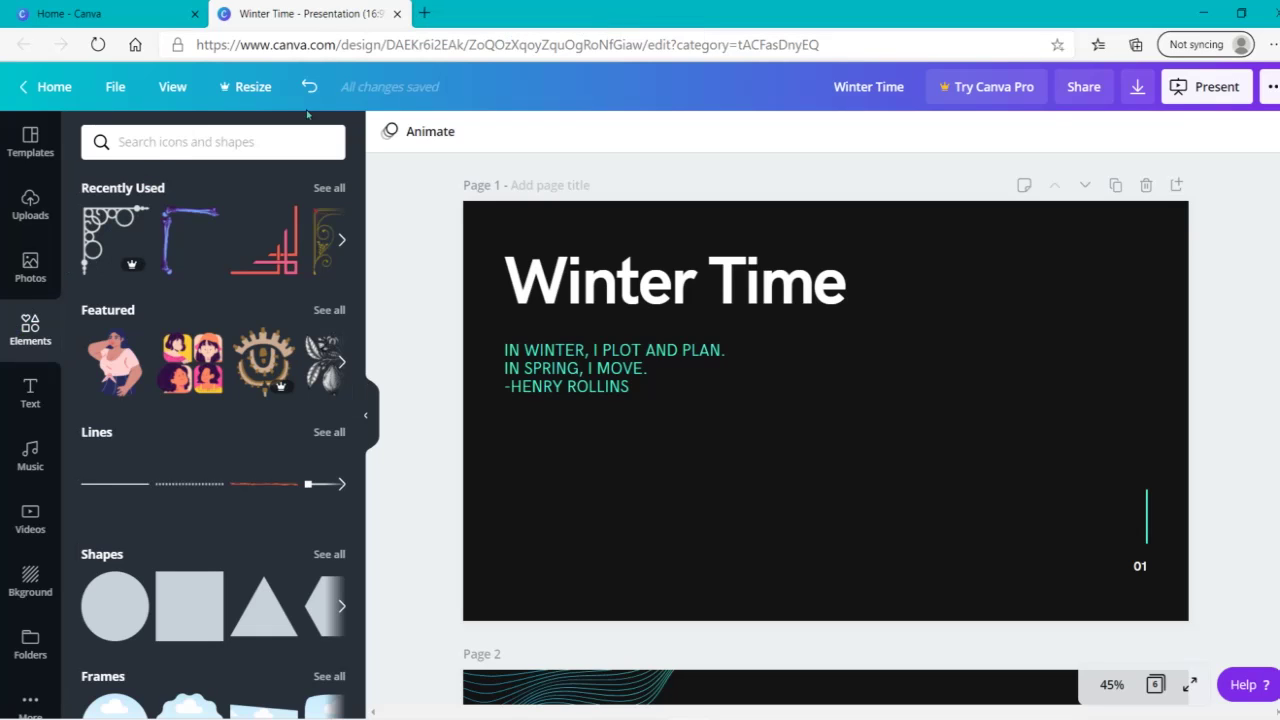
click(137, 142)
text(winter)
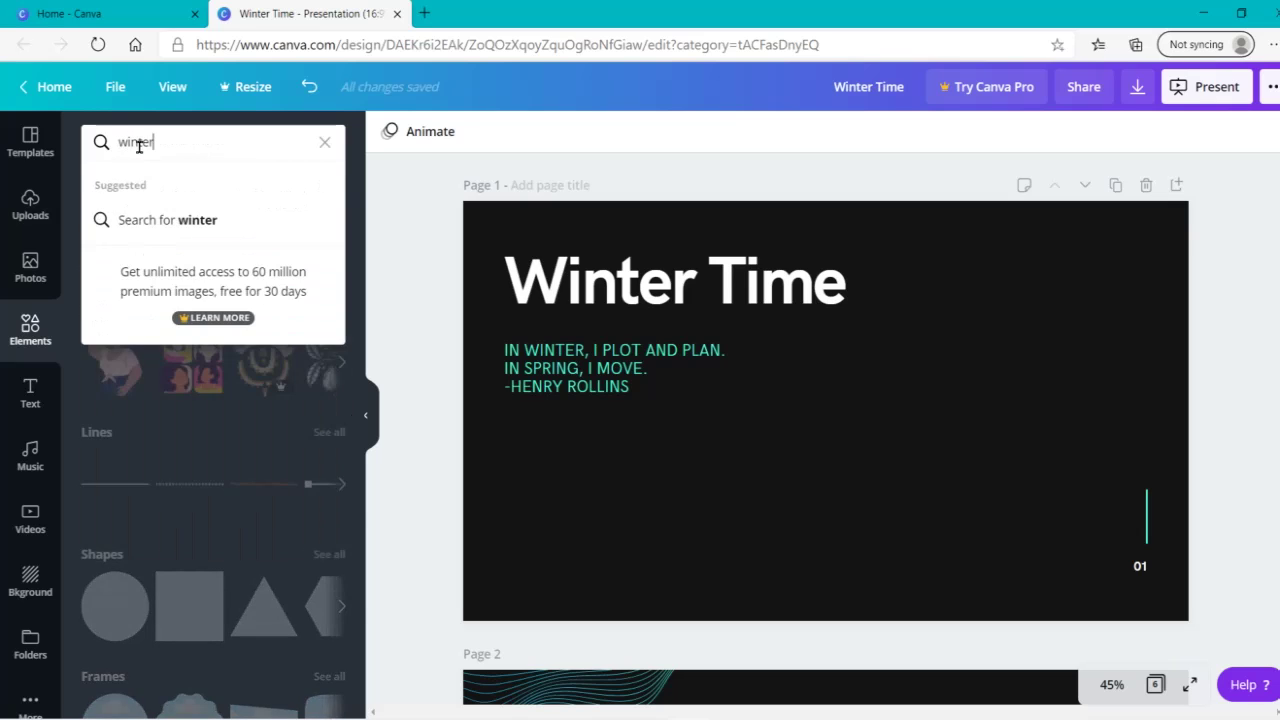
key(Return)
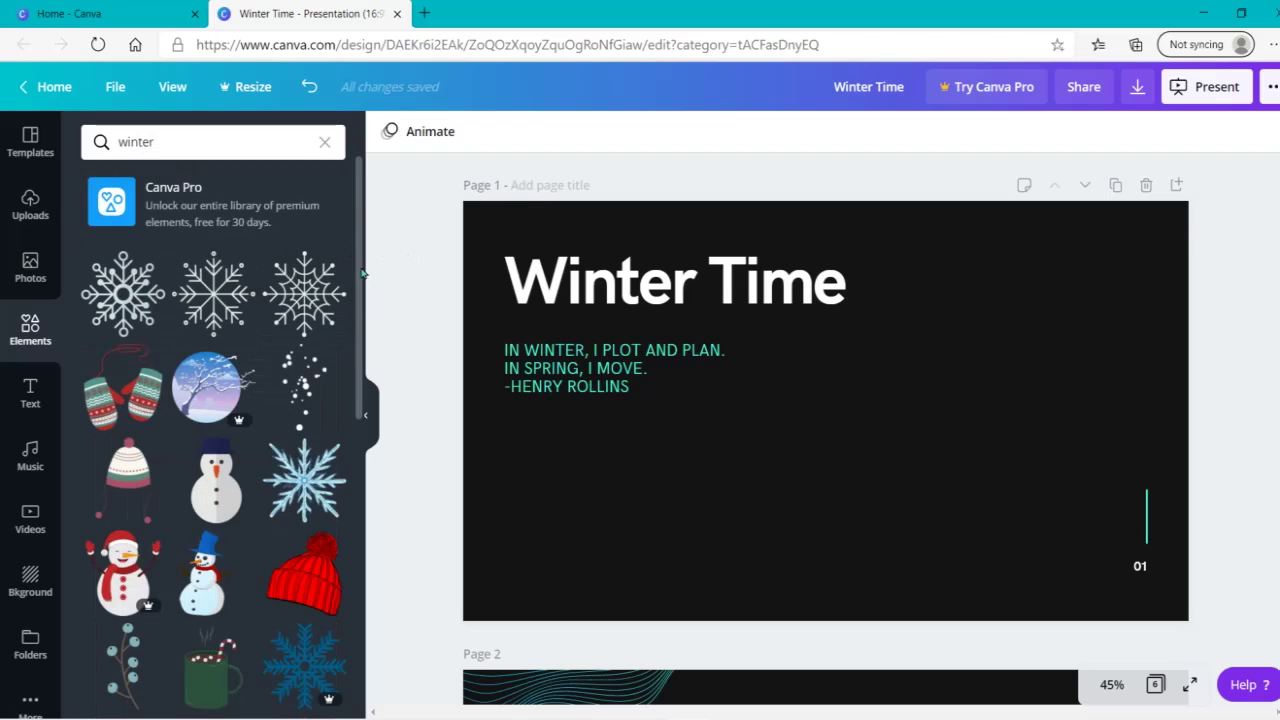
scroll(366, 290, down, 2)
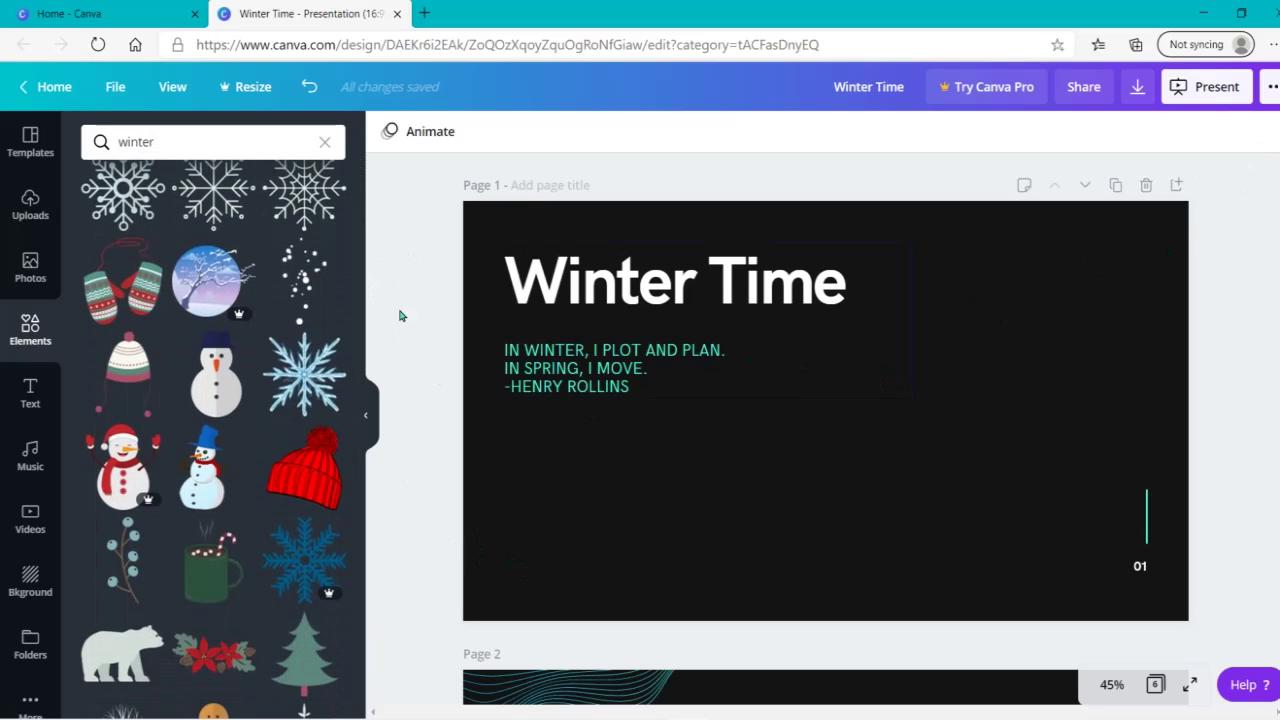
Step: Add the white falling-snow dots graphic to page 1, place it in the page's lower-left corner and start tilting it
click(300, 280)
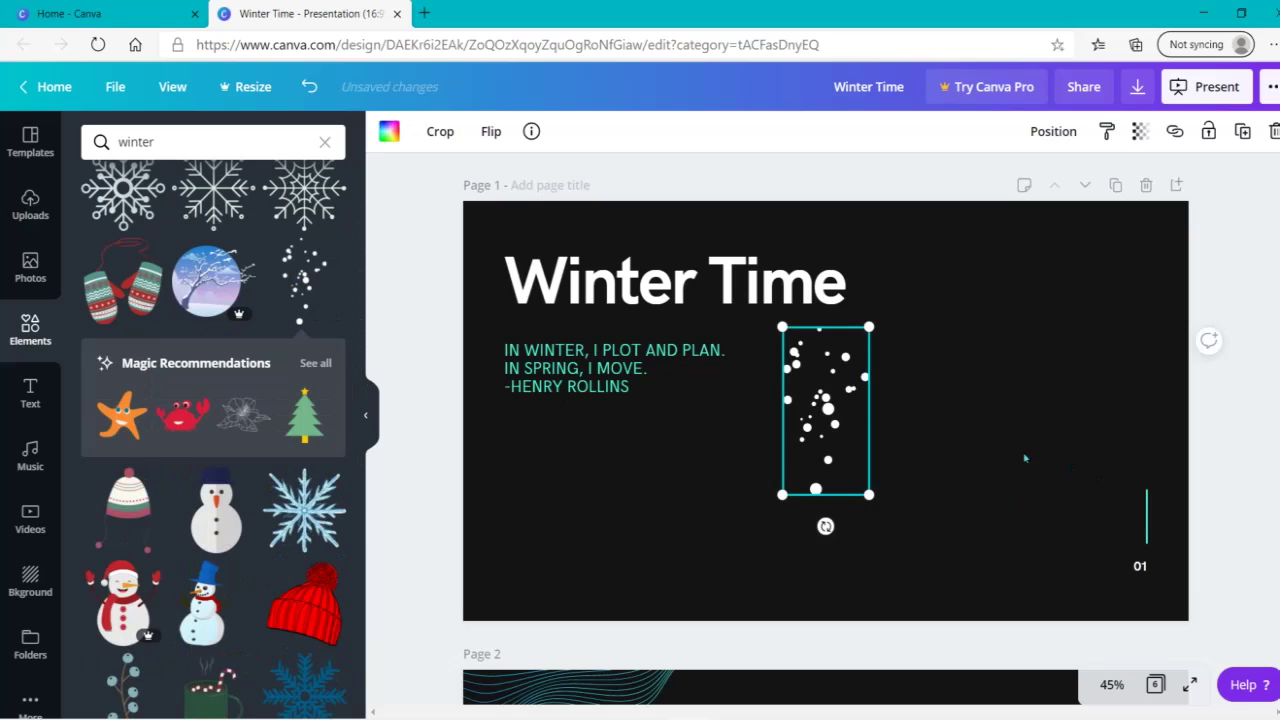
drag(848, 421, 526, 527)
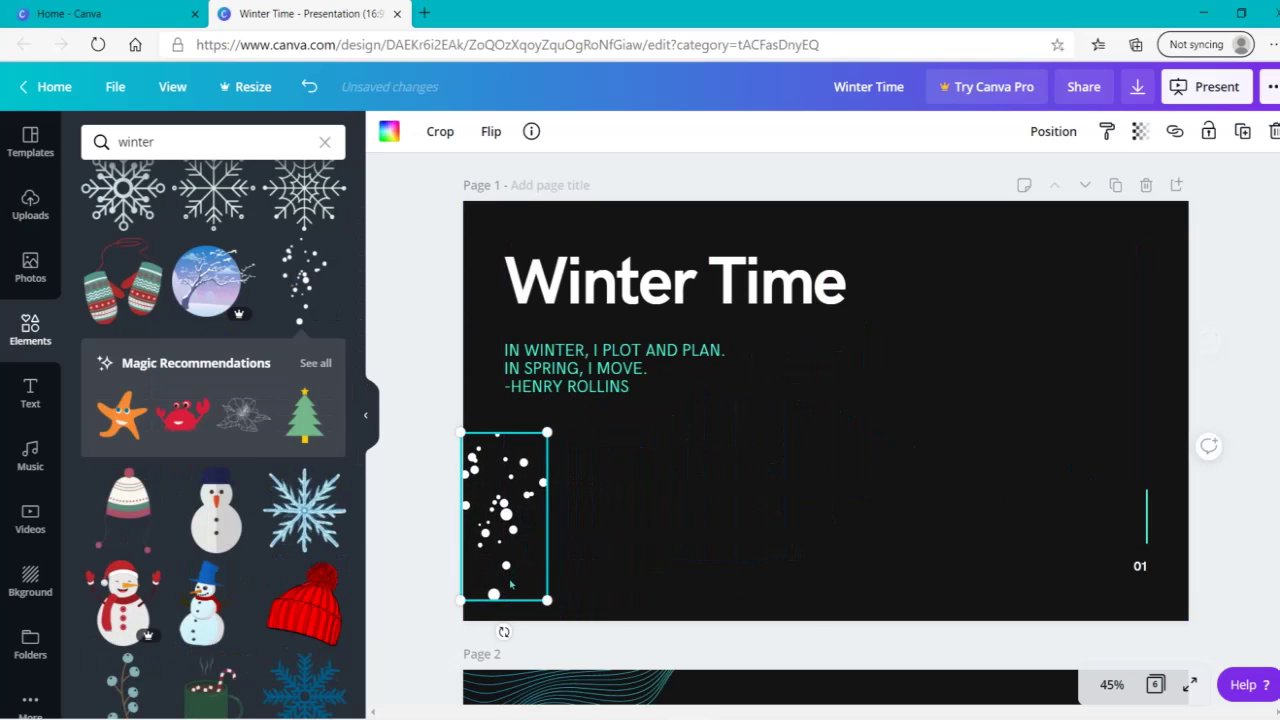
drag(501, 631, 437, 609)
drag(495, 525, 481, 580)
Step: Enlarge the snow dots graphic slightly and fit it diagonally into the lower-left corner of page 1
drag(578, 533, 942, 457)
drag(742, 425, 584, 581)
drag(547, 364, 528, 493)
drag(530, 575, 623, 372)
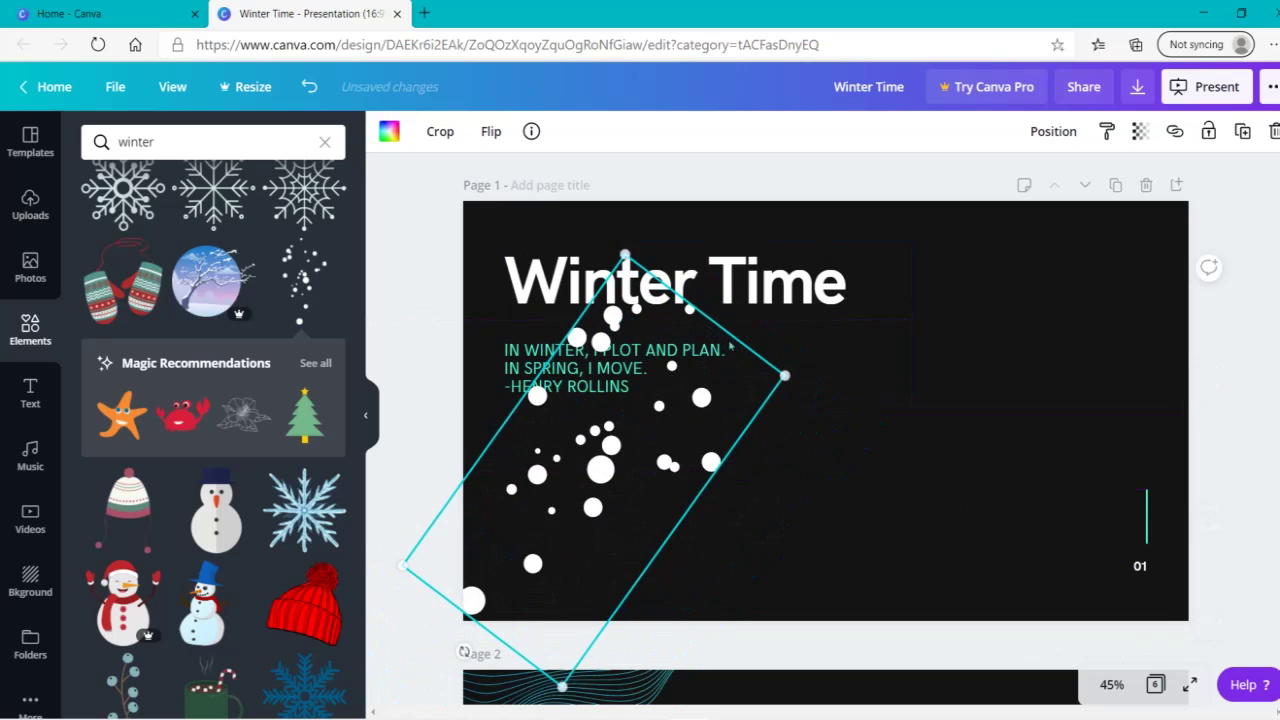
drag(785, 375, 634, 451)
drag(530, 465, 549, 540)
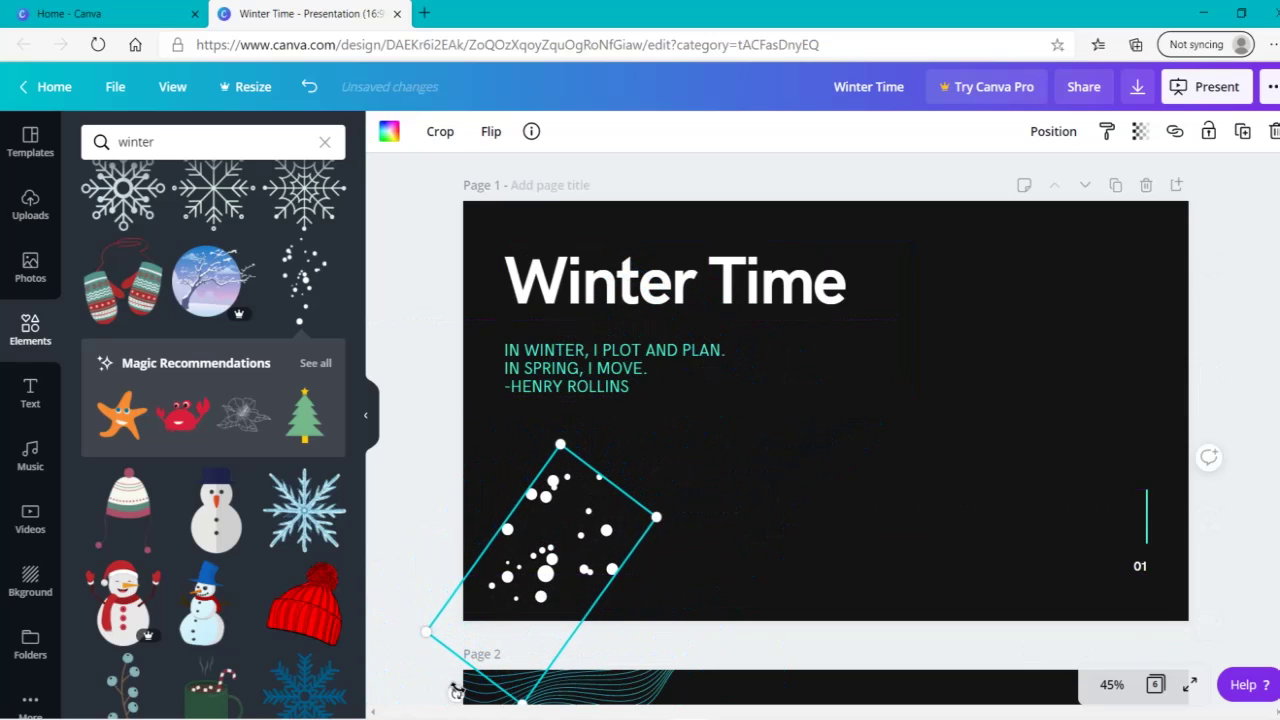
drag(455, 692, 428, 661)
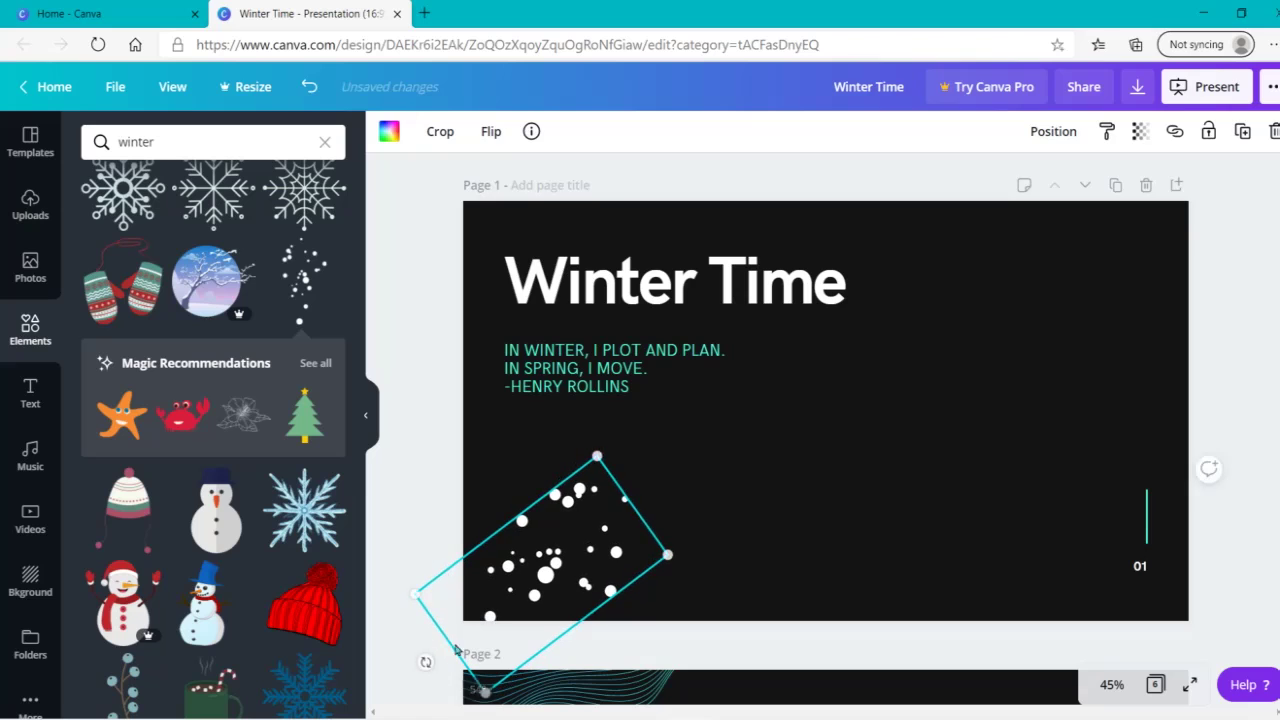
drag(537, 560, 516, 555)
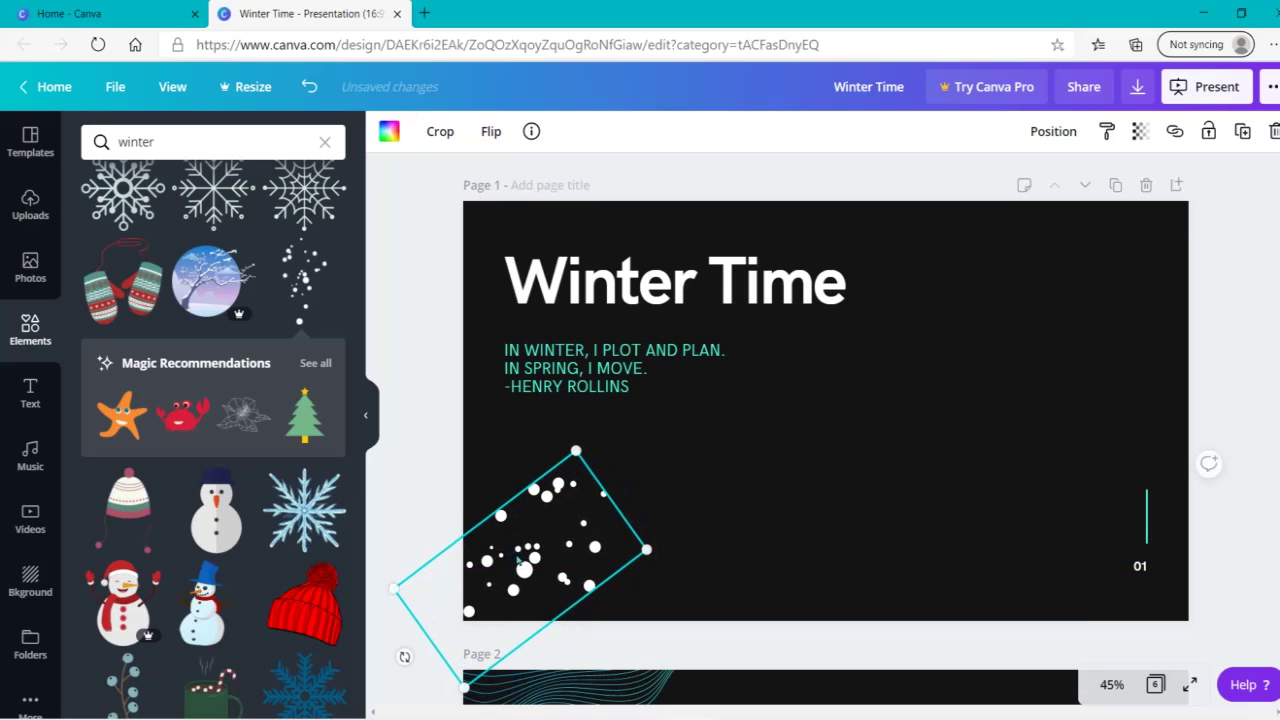
Step: Duplicate the tilted snow dots graphic and place the copy diagonally up and to the right, overlapping the first below the quote
click(405, 479)
click(524, 540)
drag(520, 528, 758, 372)
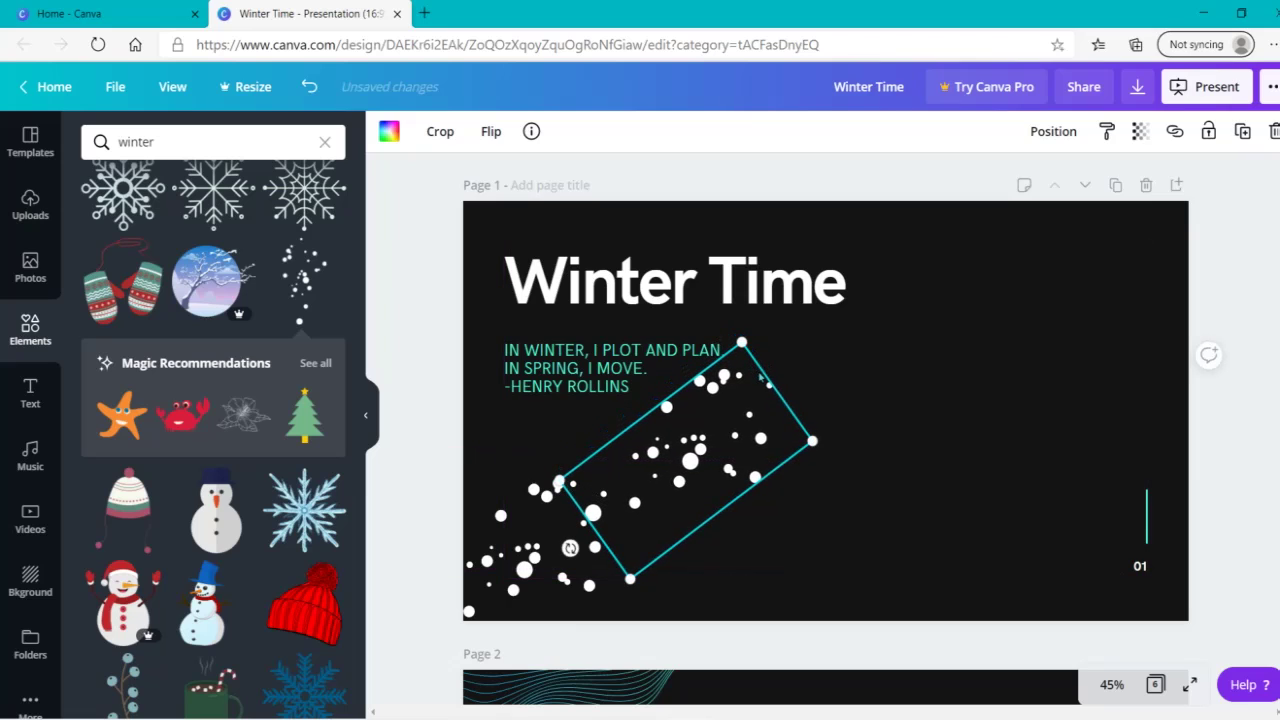
click(428, 453)
drag(703, 414, 668, 447)
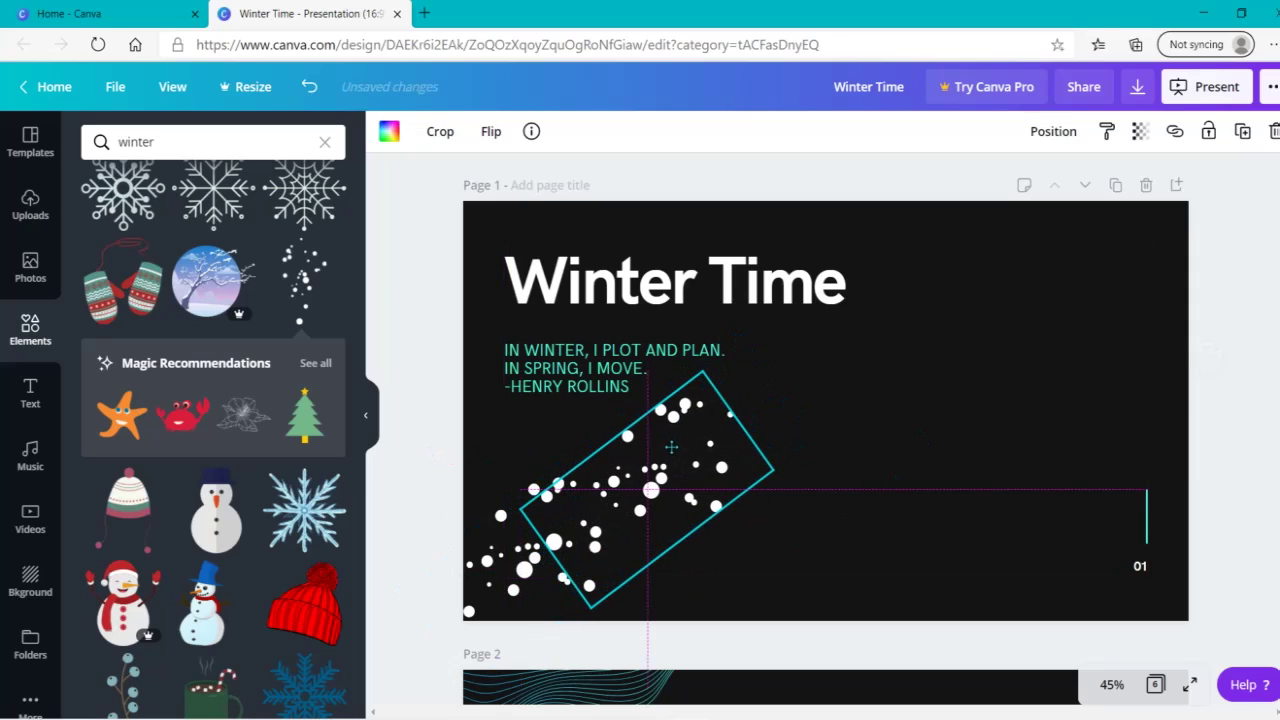
Step: Duplicate both tilted snow dots graphics together and place the copies diagonally up and to the right, continuing the snow trail on page 1
click(450, 495)
drag(423, 477, 832, 568)
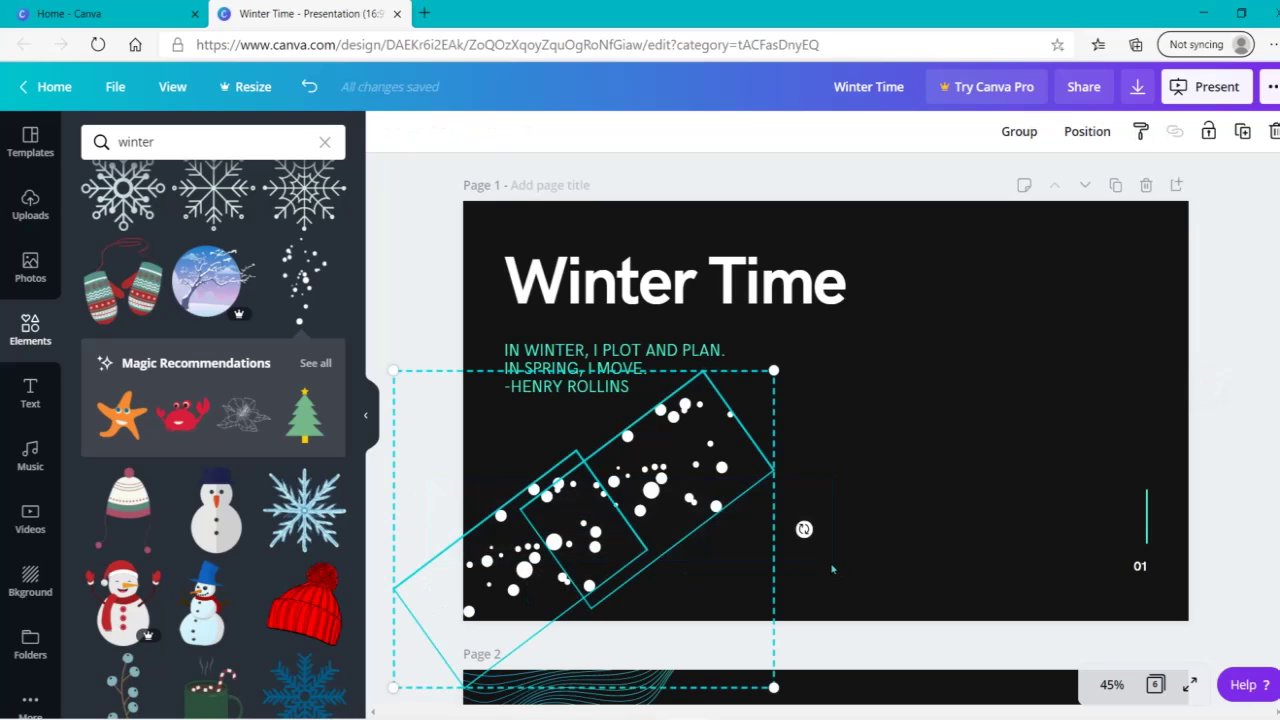
click(1242, 131)
drag(547, 537, 798, 379)
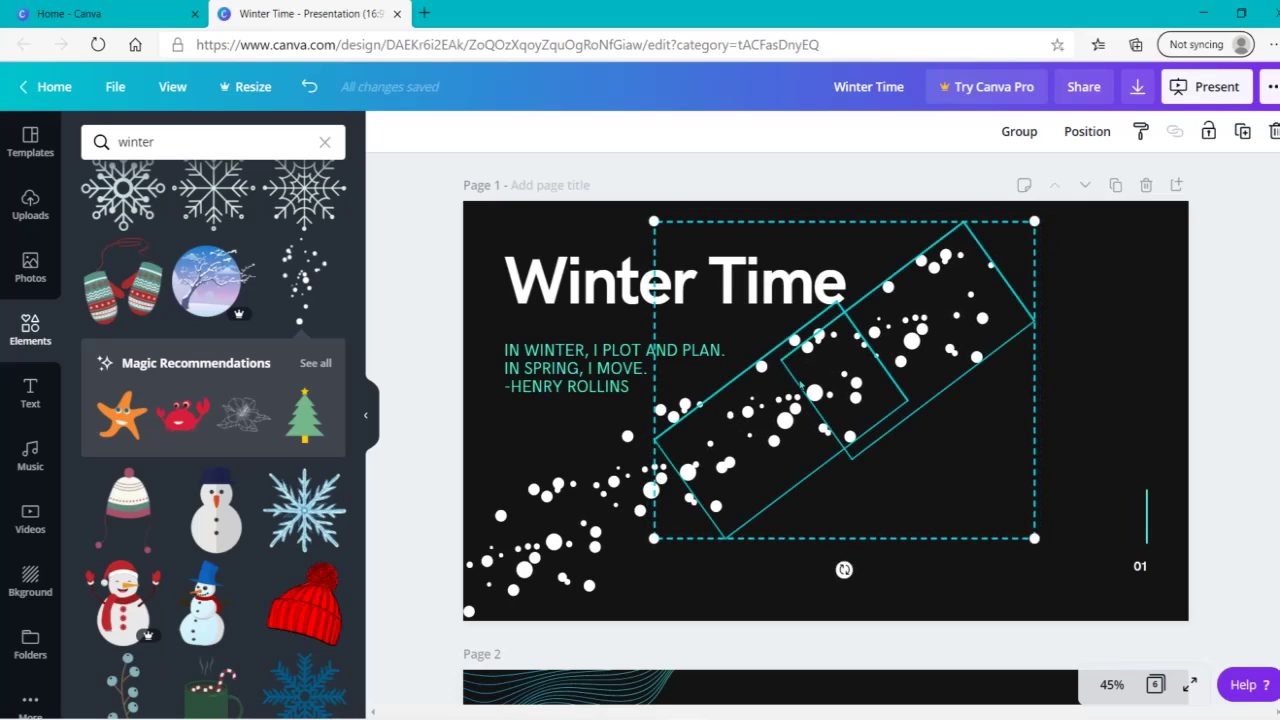
click(1218, 510)
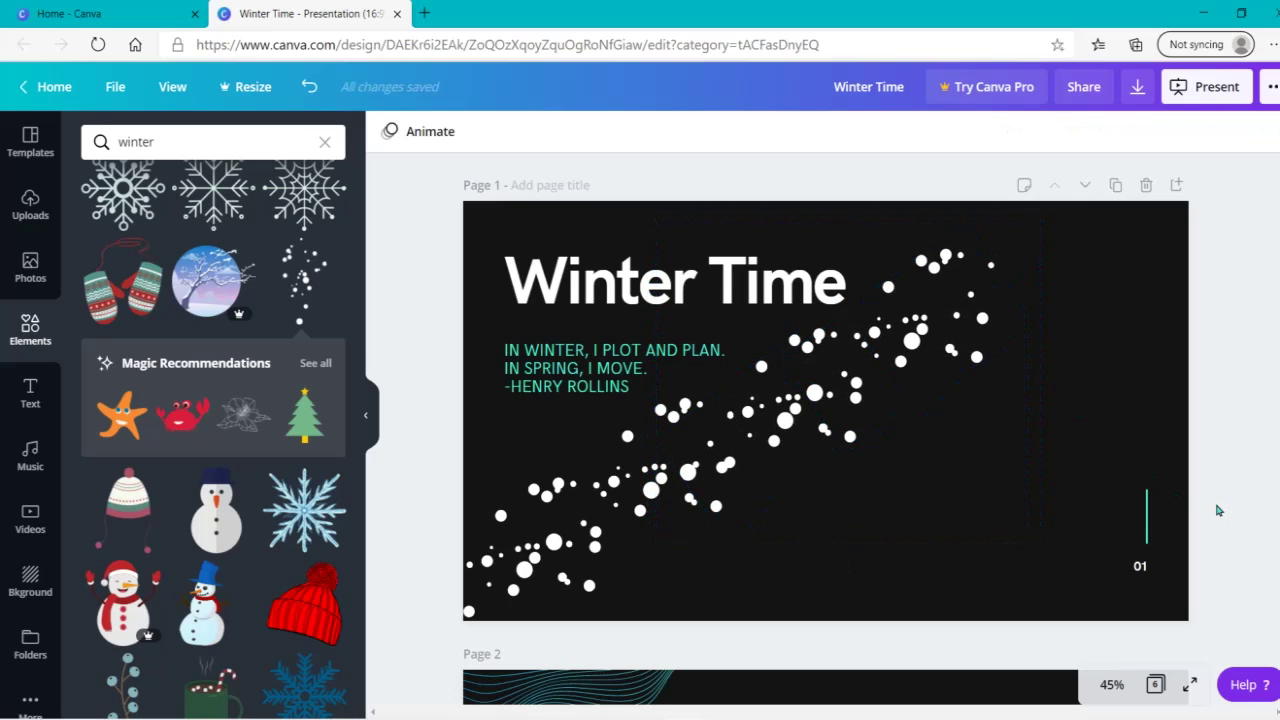
Step: Duplicate the uppermost snow dots graphic and place the copy in page 1's upper-right corner, overlapping the end of the trail
click(990, 335)
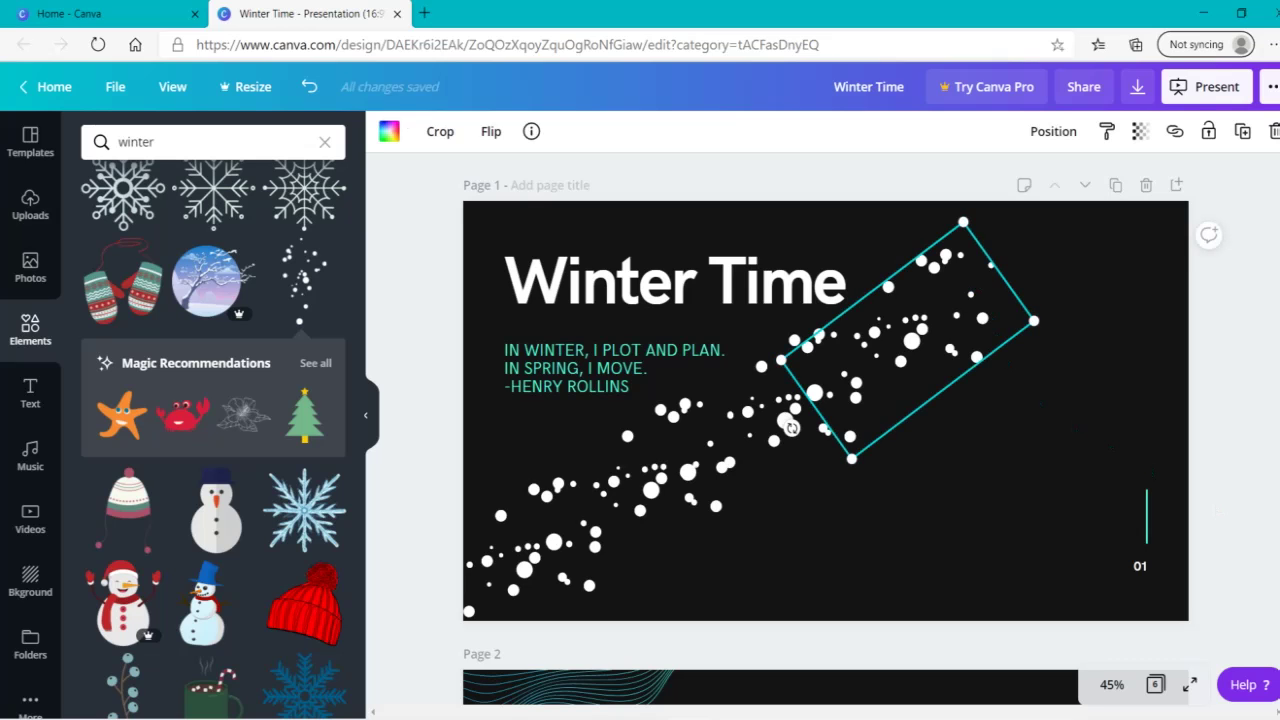
drag(905, 364, 1026, 281)
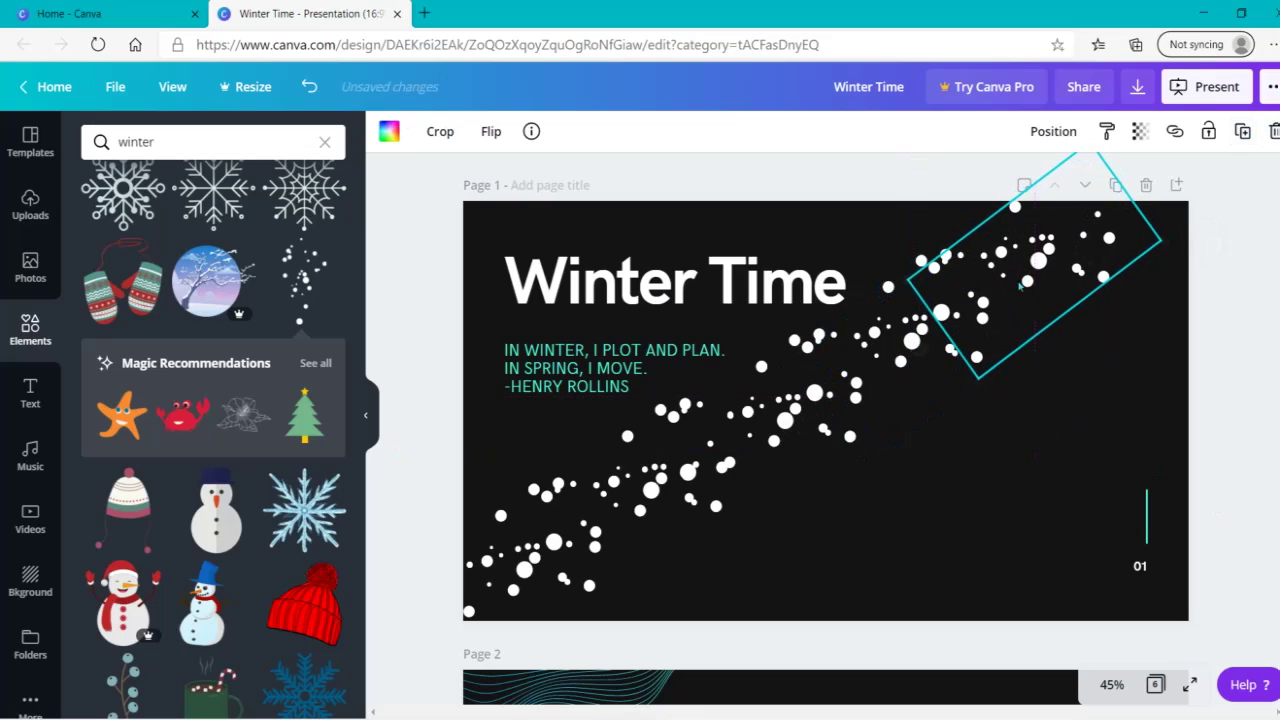
click(1191, 483)
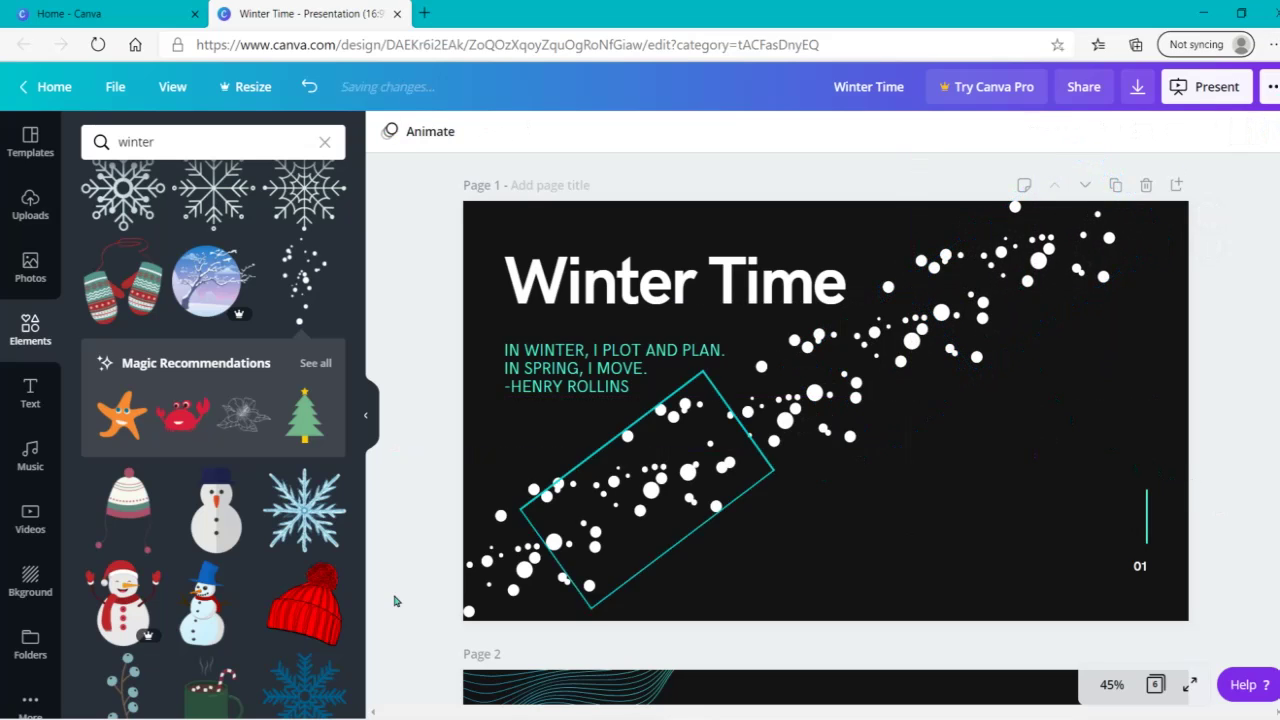
Step: Select all the snow dots graphics, enlarge them together slightly and reposition them to span page 1 from lower-left to upper-right corner
drag(431, 609, 937, 466)
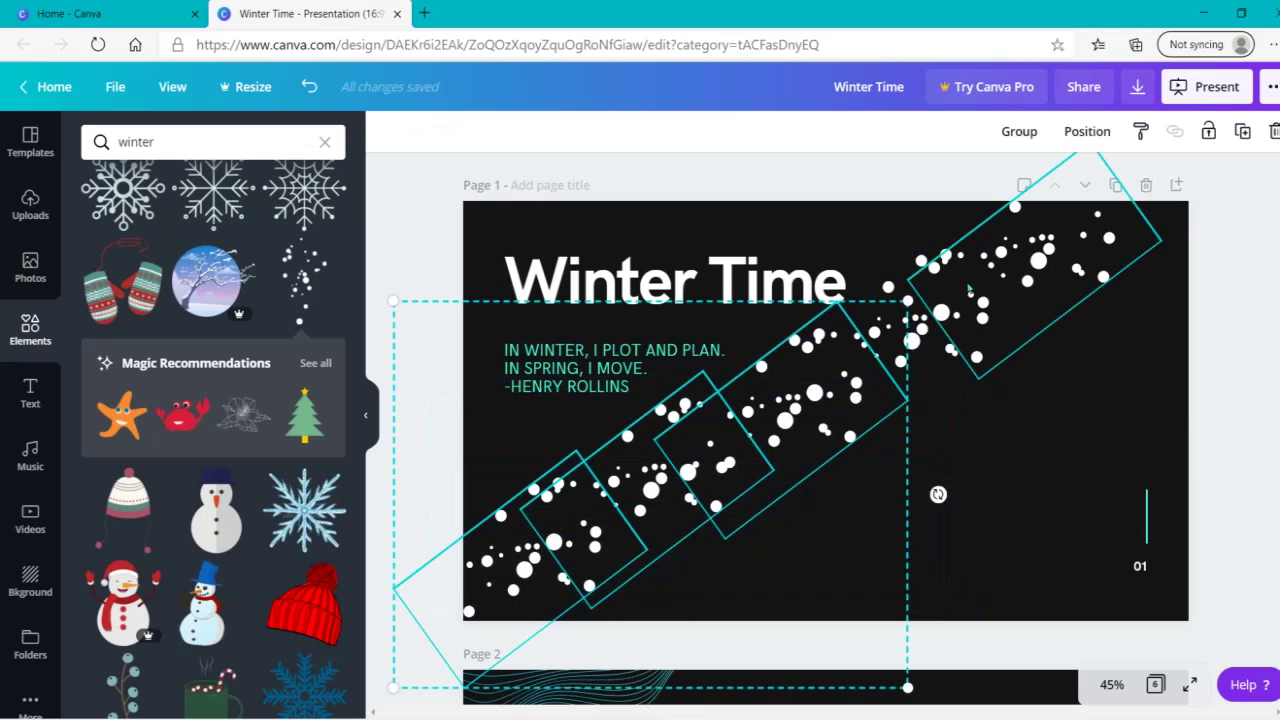
shift+click(944, 333)
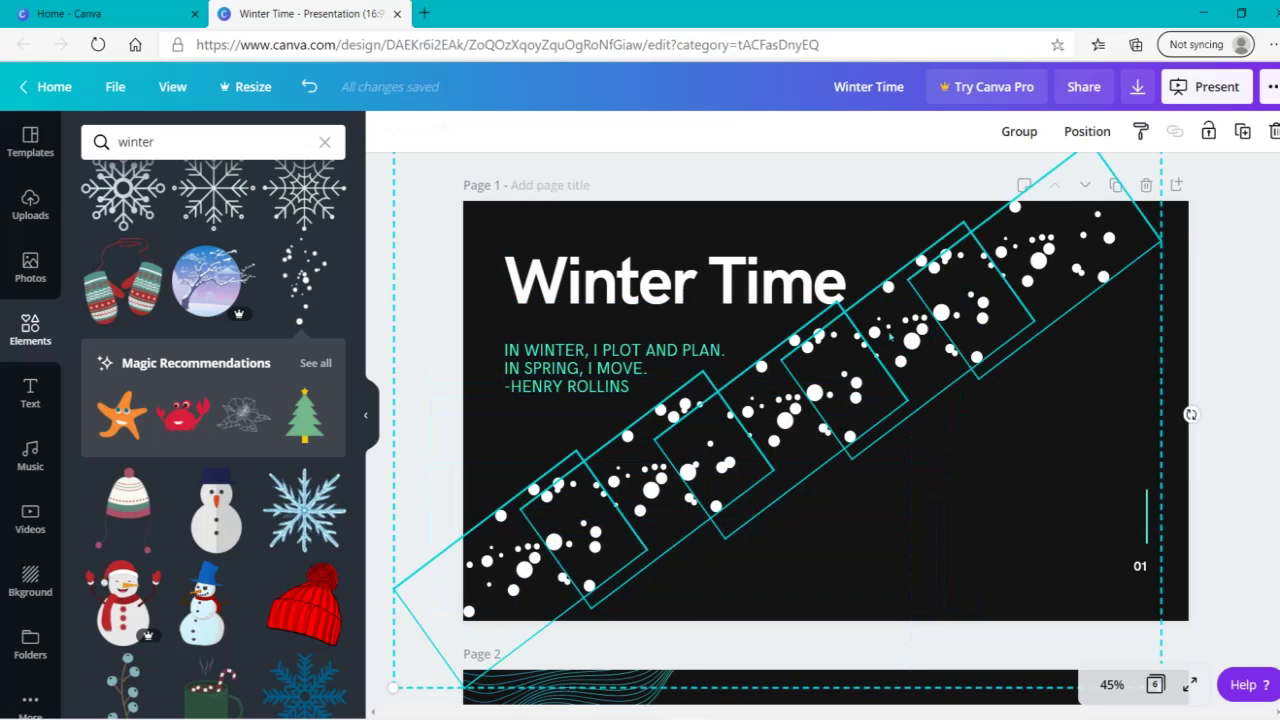
key(Delete)
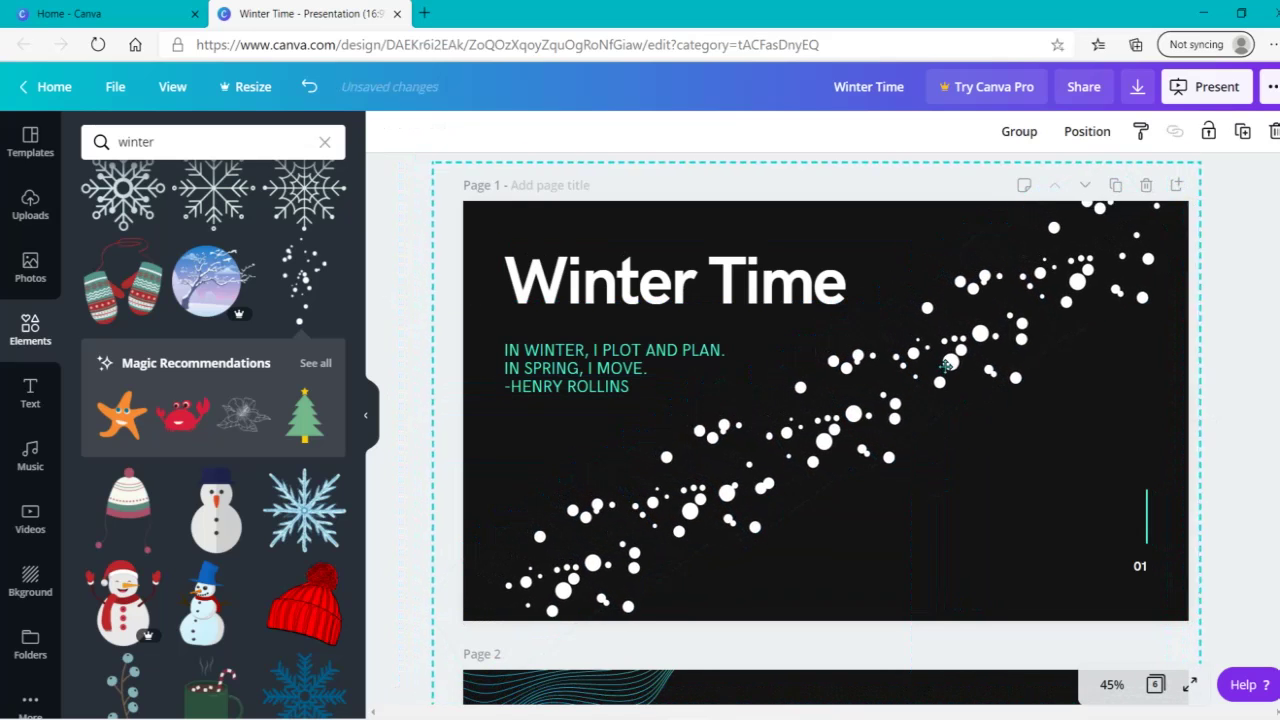
key(ctrl+z)
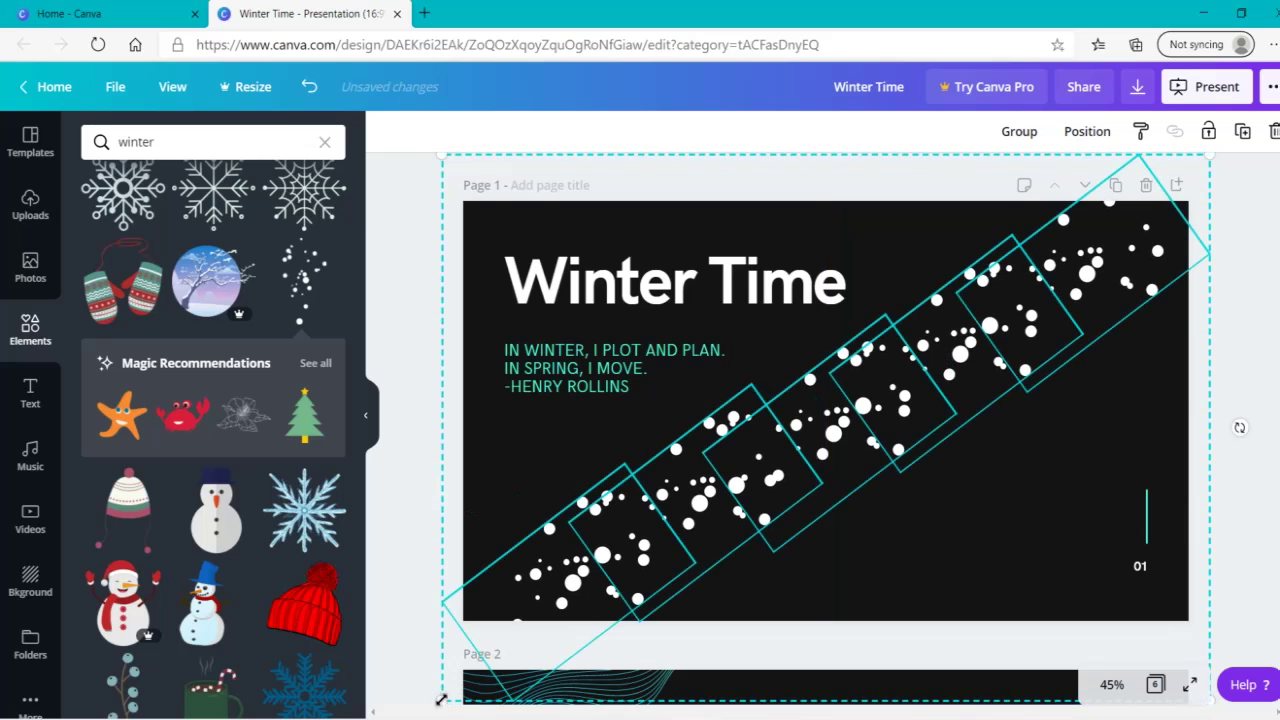
drag(435, 699, 366, 706)
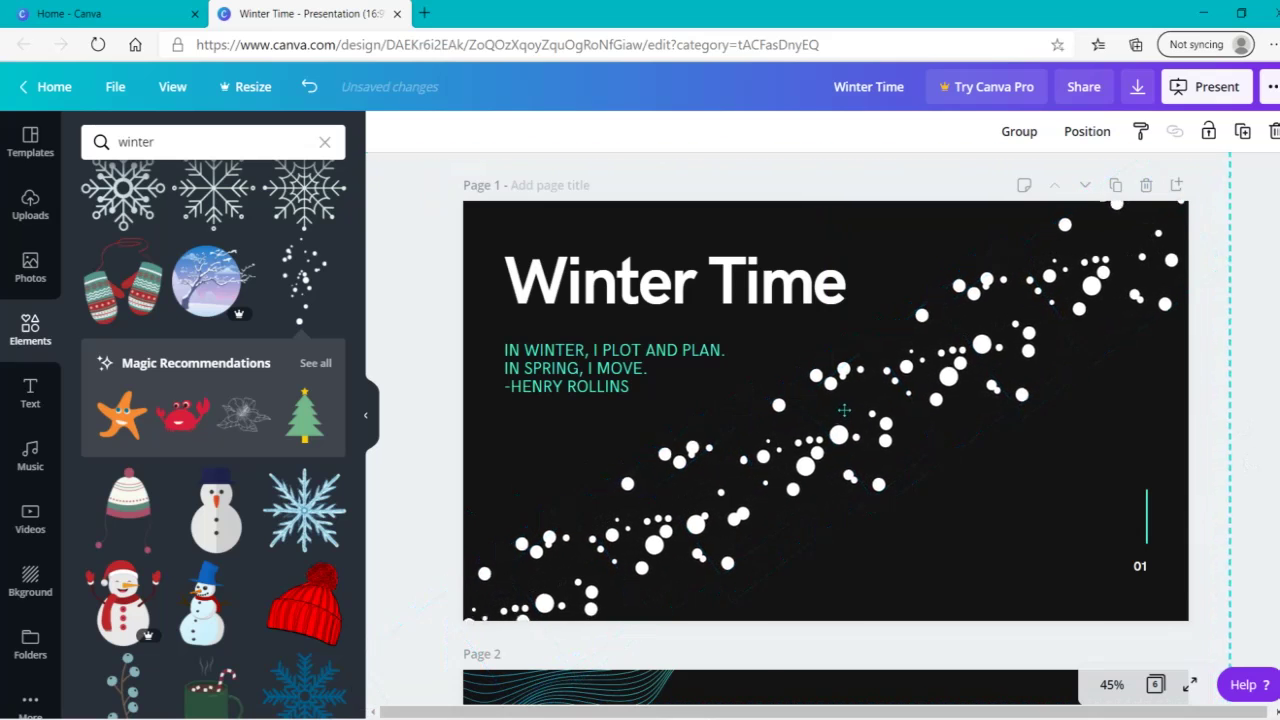
drag(854, 396, 865, 394)
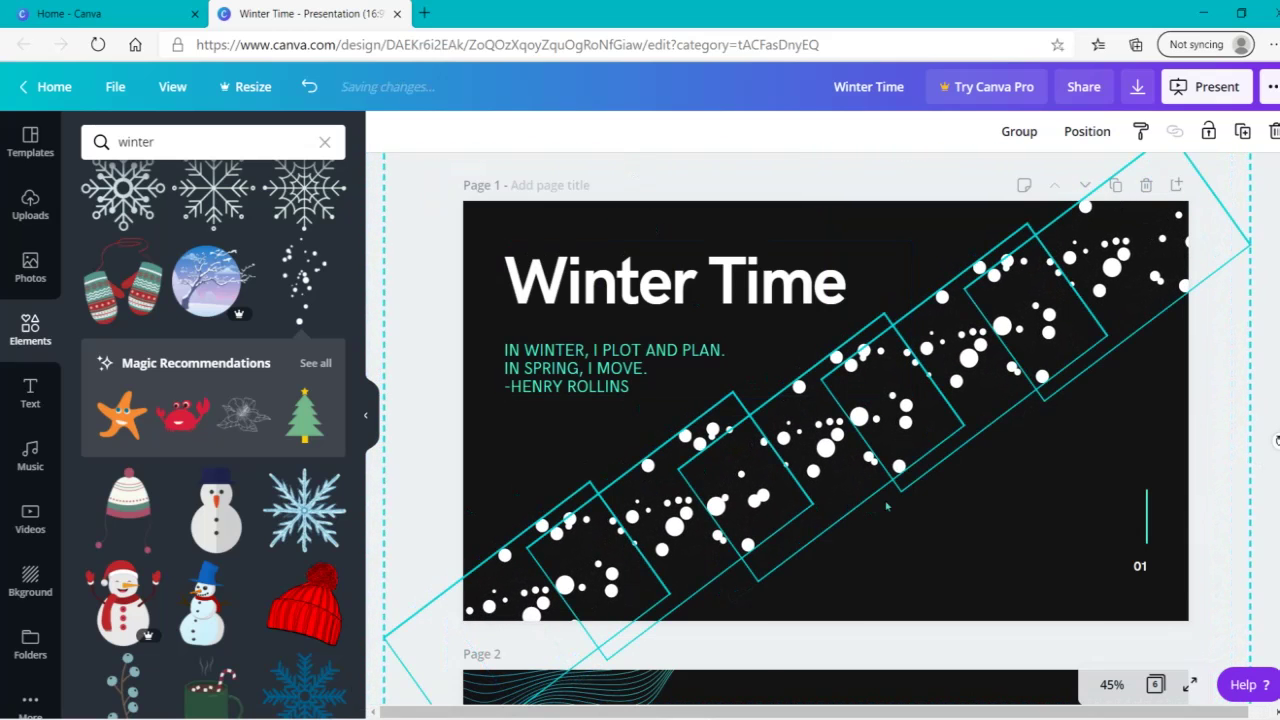
click(1260, 585)
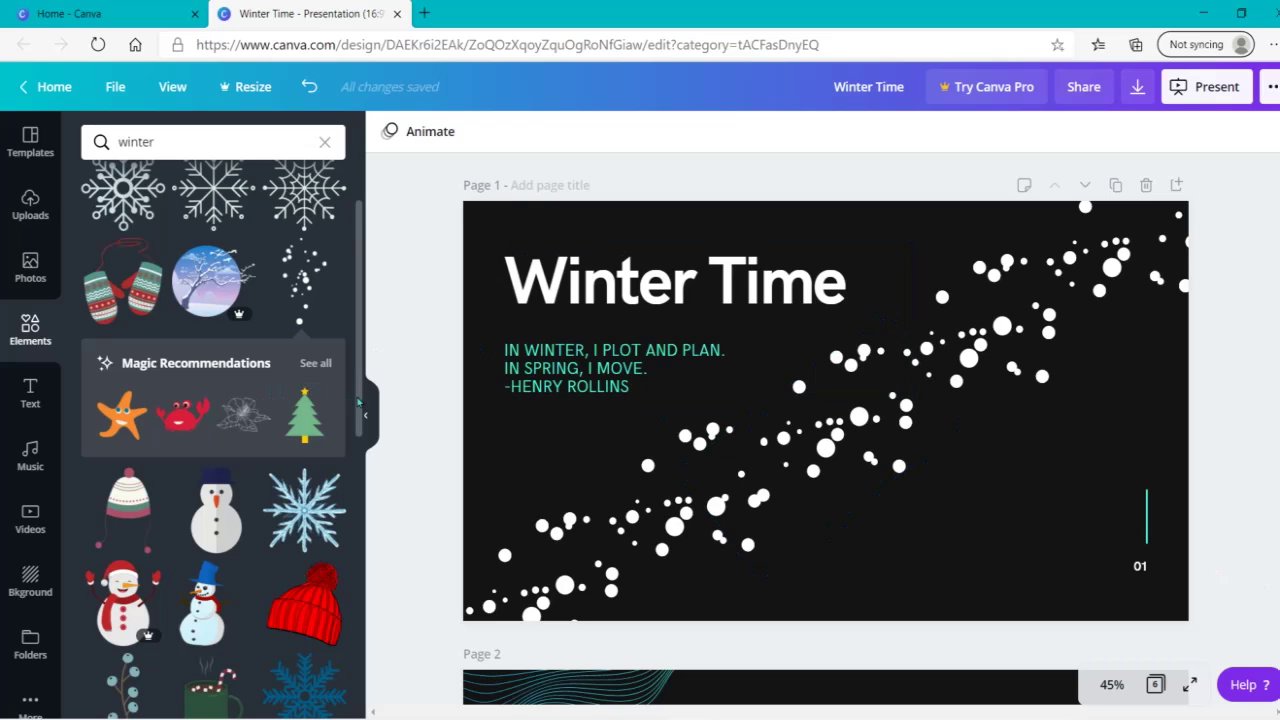
Step: Try the snowman graphic with the blue hat and red scarf on page 1, and delete it again
scroll(358, 402, down, 2)
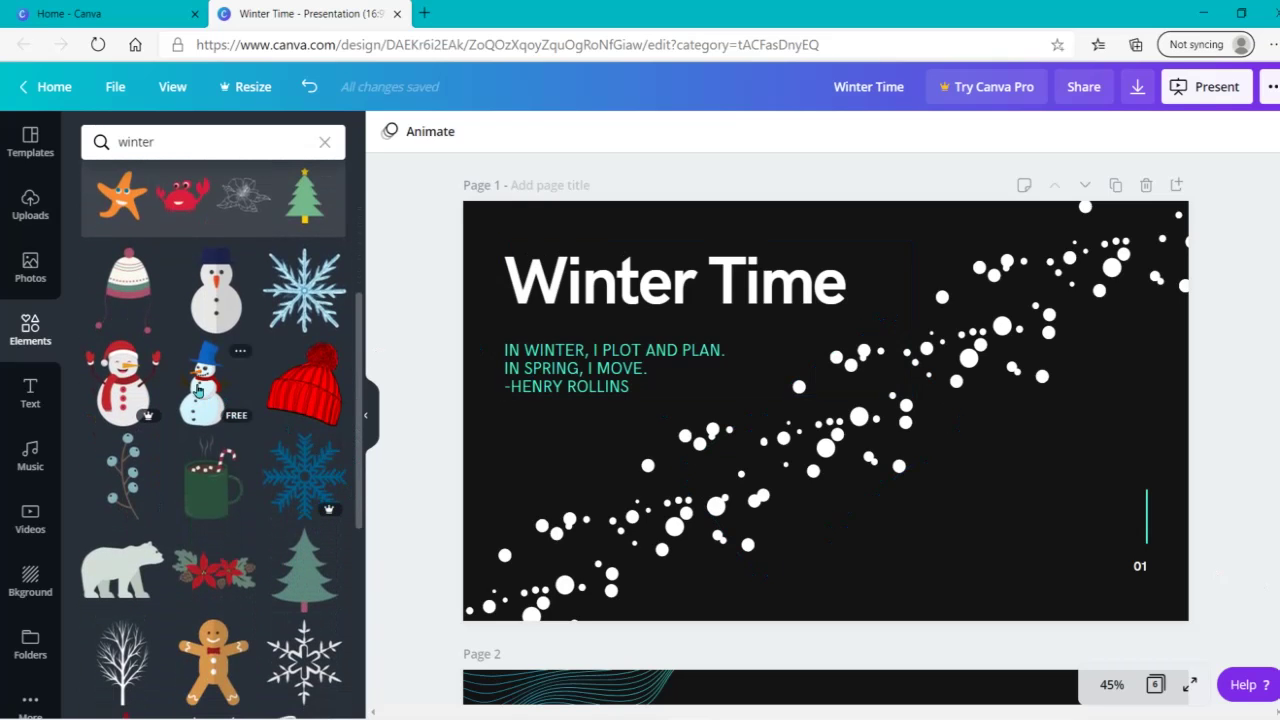
click(198, 391)
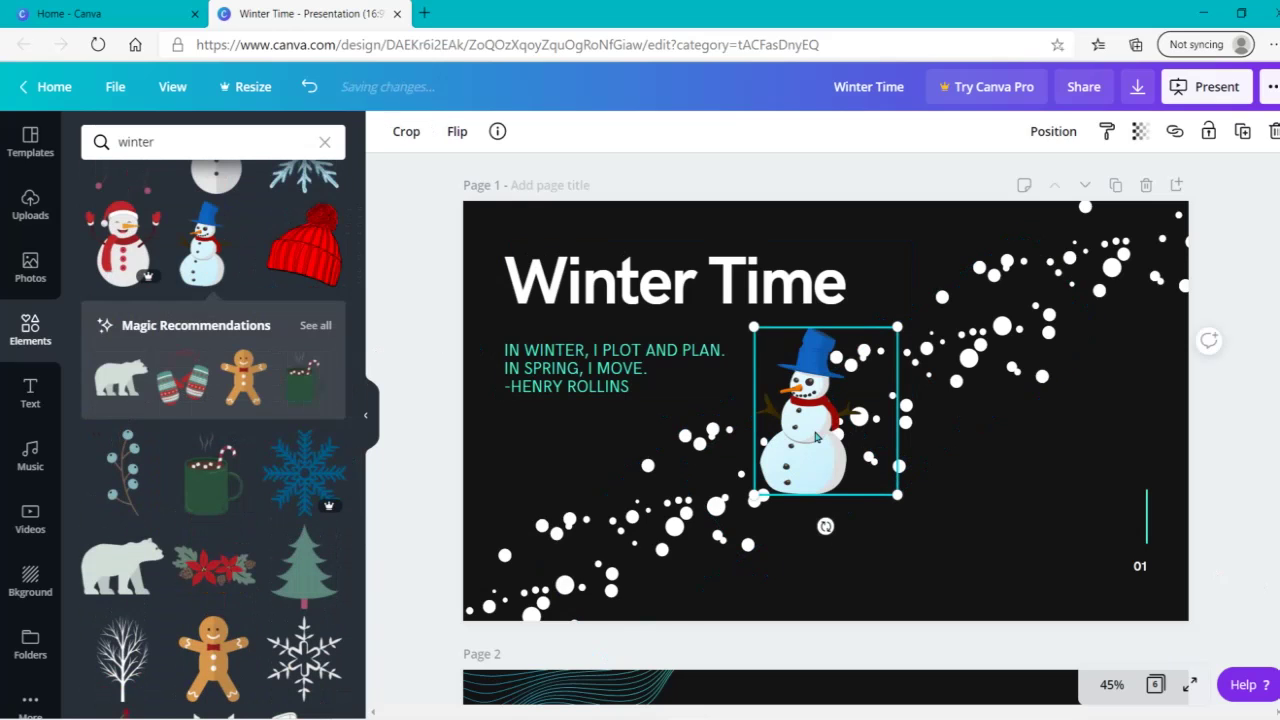
key(Delete)
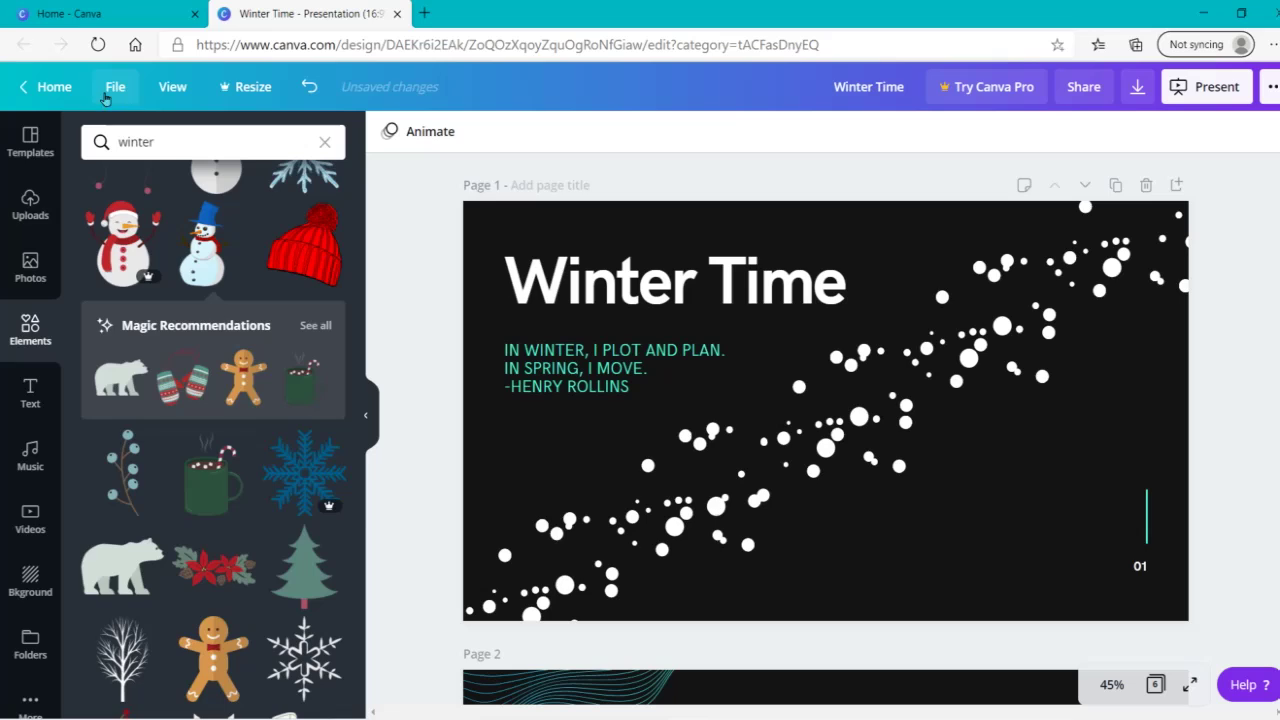
Step: Search the elements library for "snowman" and look through the snowman graphics
click(206, 143)
double_click(206, 142)
key(BackSpace)
text(sn)
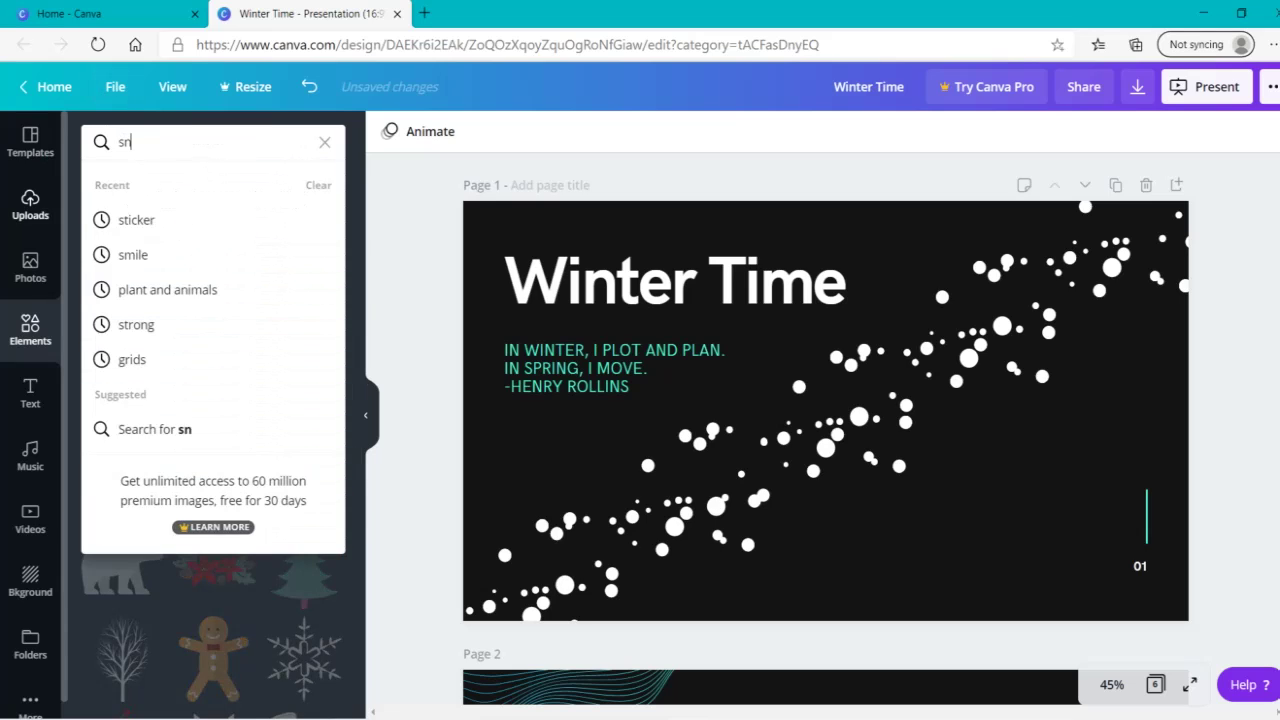
text(owman)
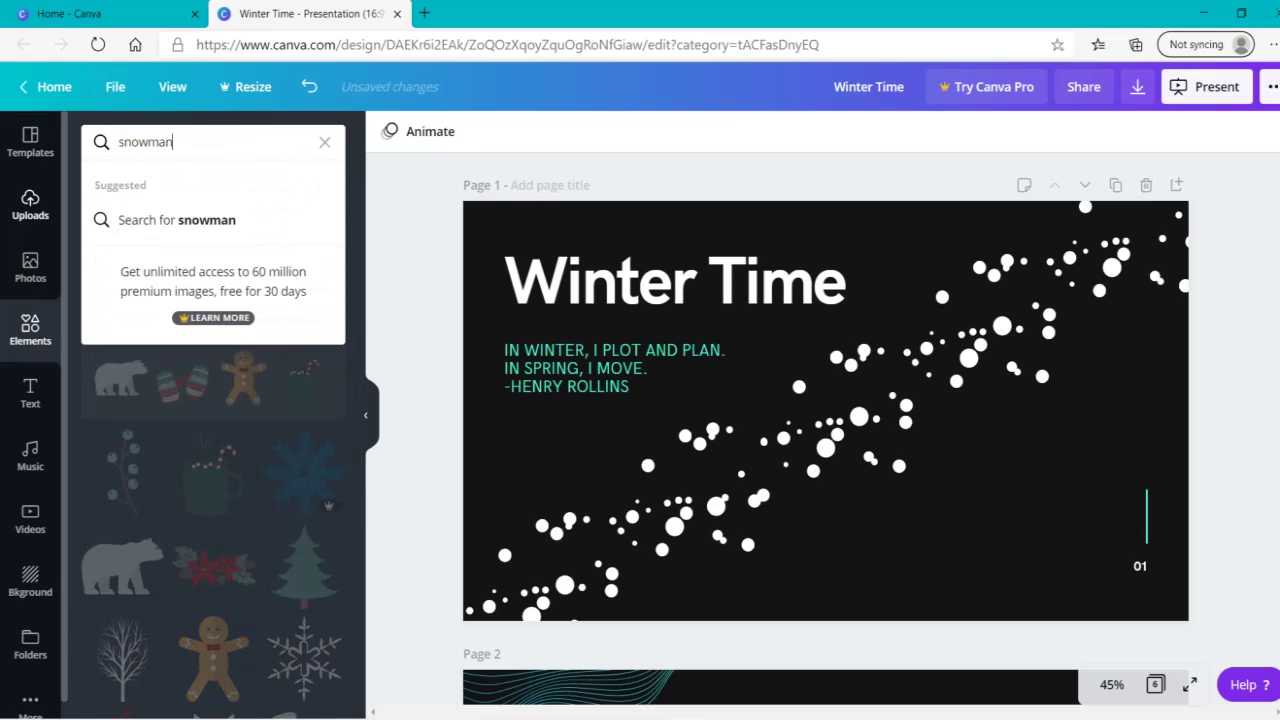
key(Return)
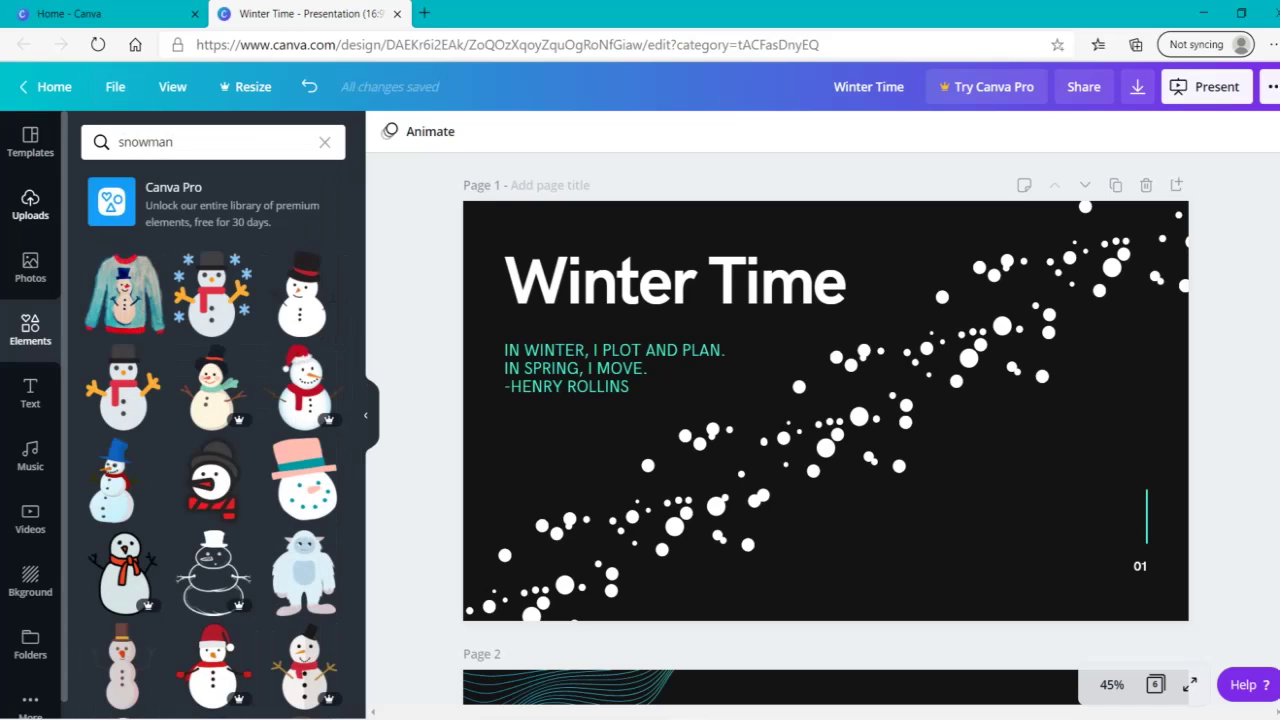
scroll(353, 440, down, 3)
scroll(353, 440, down, 5)
scroll(262, 176, up, 10)
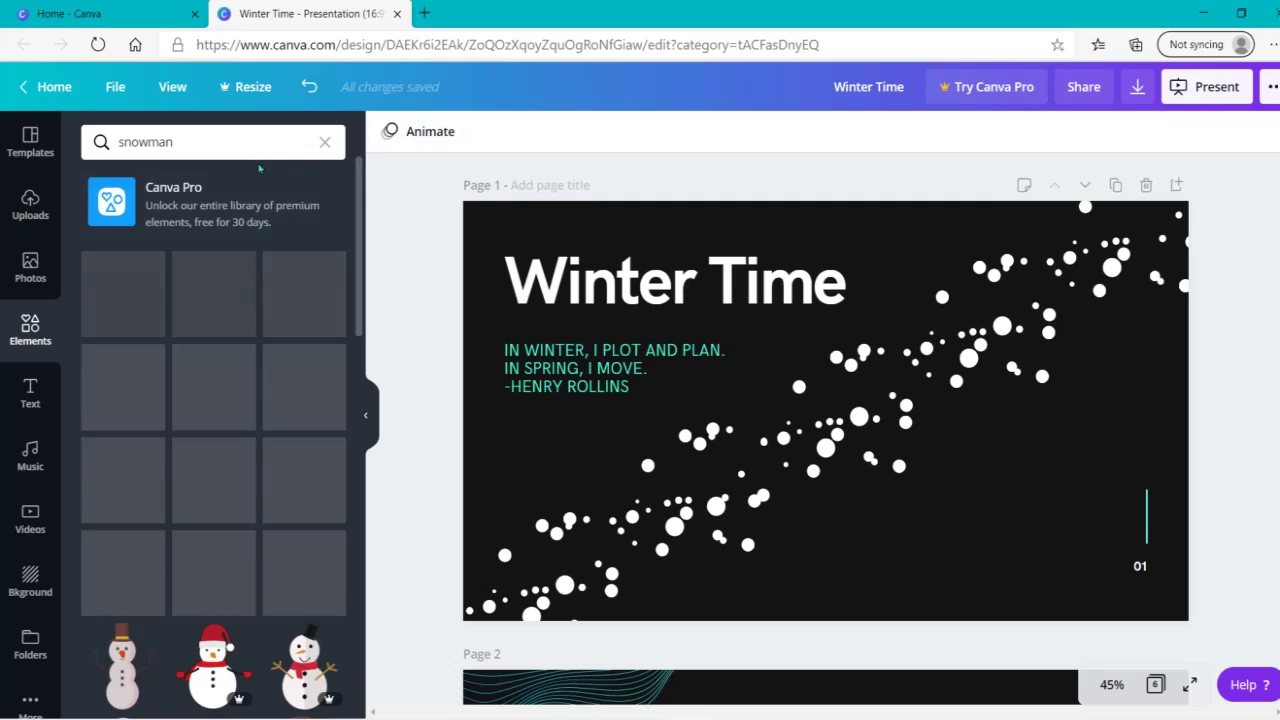
Step: Search the elements library for "icebear", correct the search to "ice bear" and look through the bear graphics
click(211, 140)
key(ctrl+a)
key(BackSpace)
text(icebear)
key(Return)
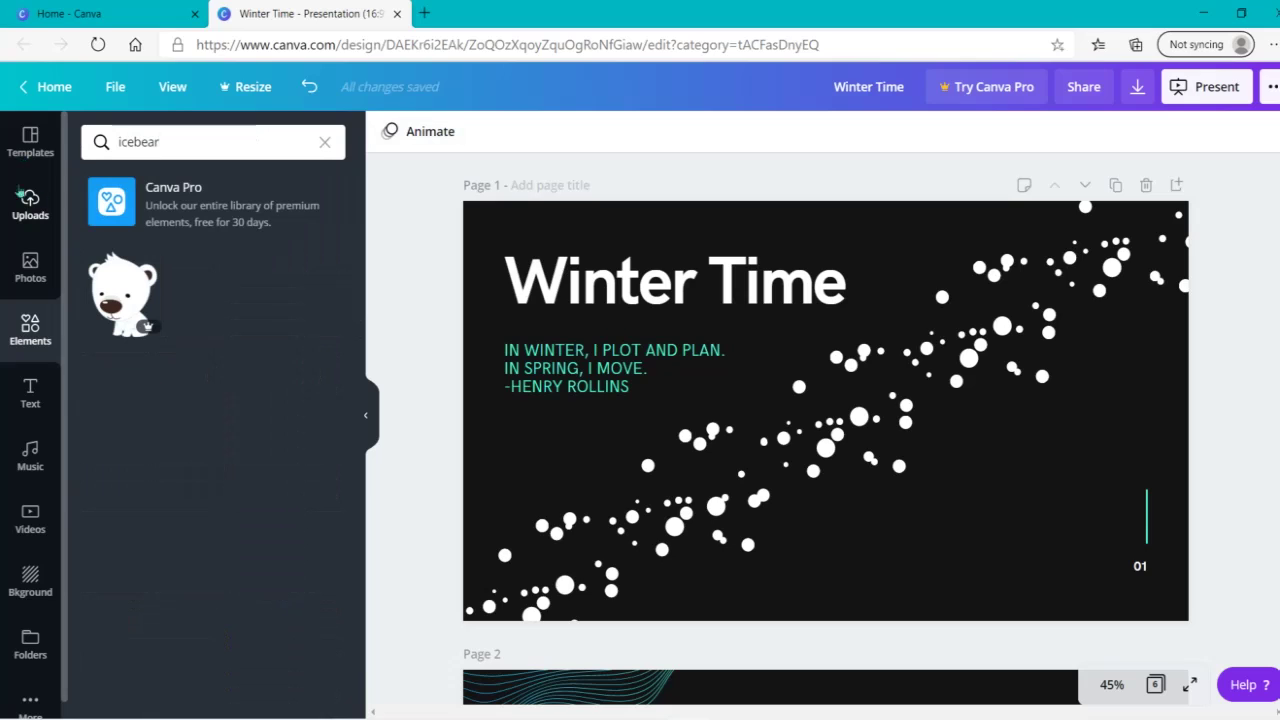
click(136, 142)
key(Return)
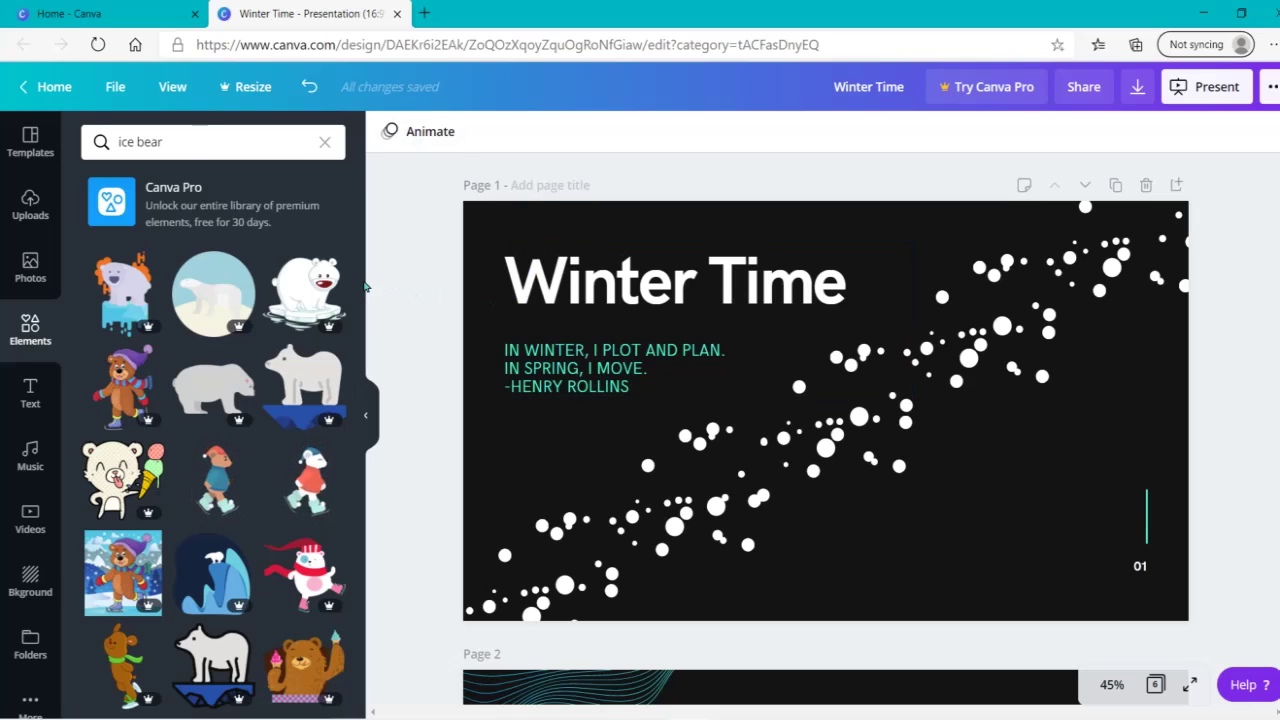
scroll(357, 287, down, 1)
drag(357, 287, 348, 562)
scroll(340, 480, down, 3)
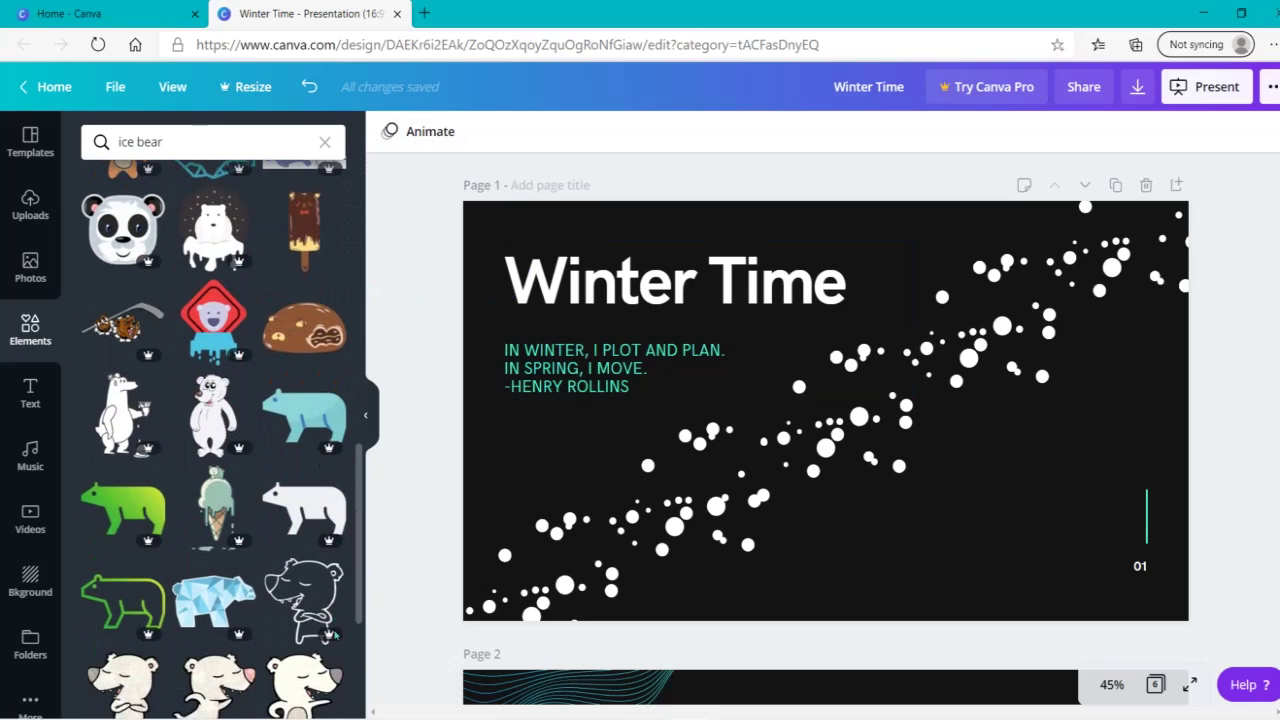
Step: Search the elements library for "winter" again, add the free standing polar bear graphic to page 1 and check its details
click(324, 141)
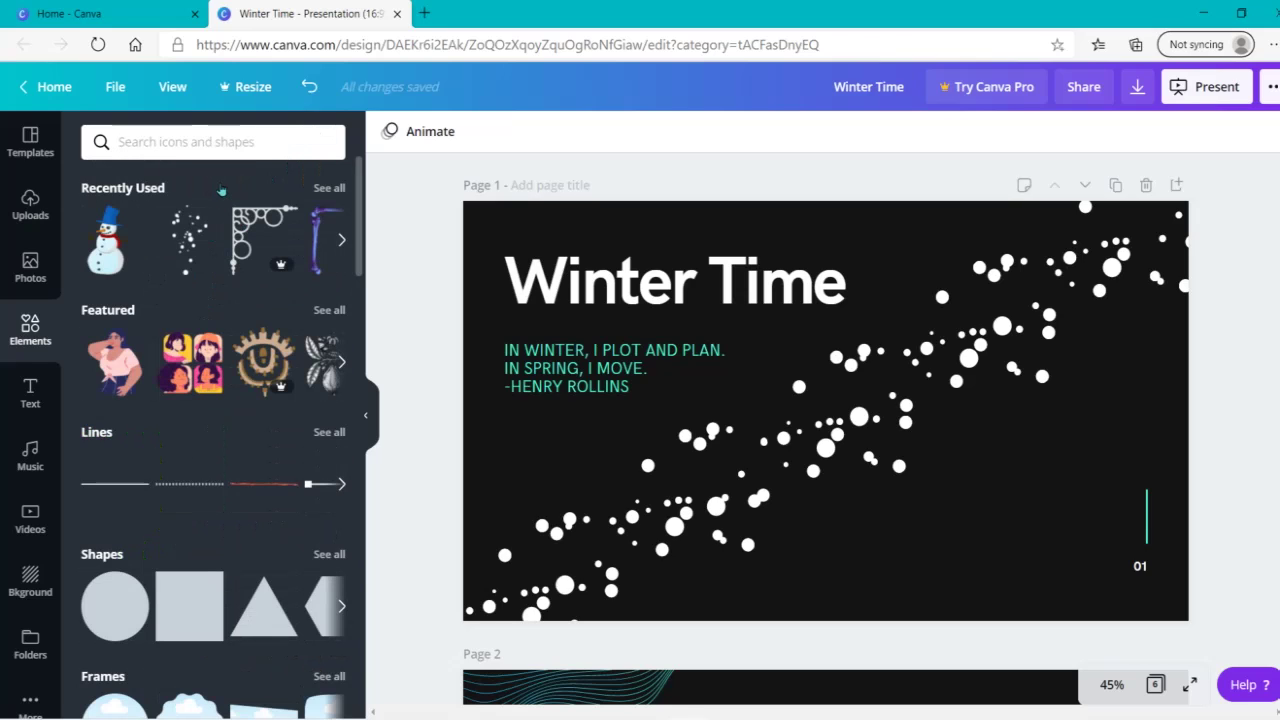
click(199, 145)
text(w)
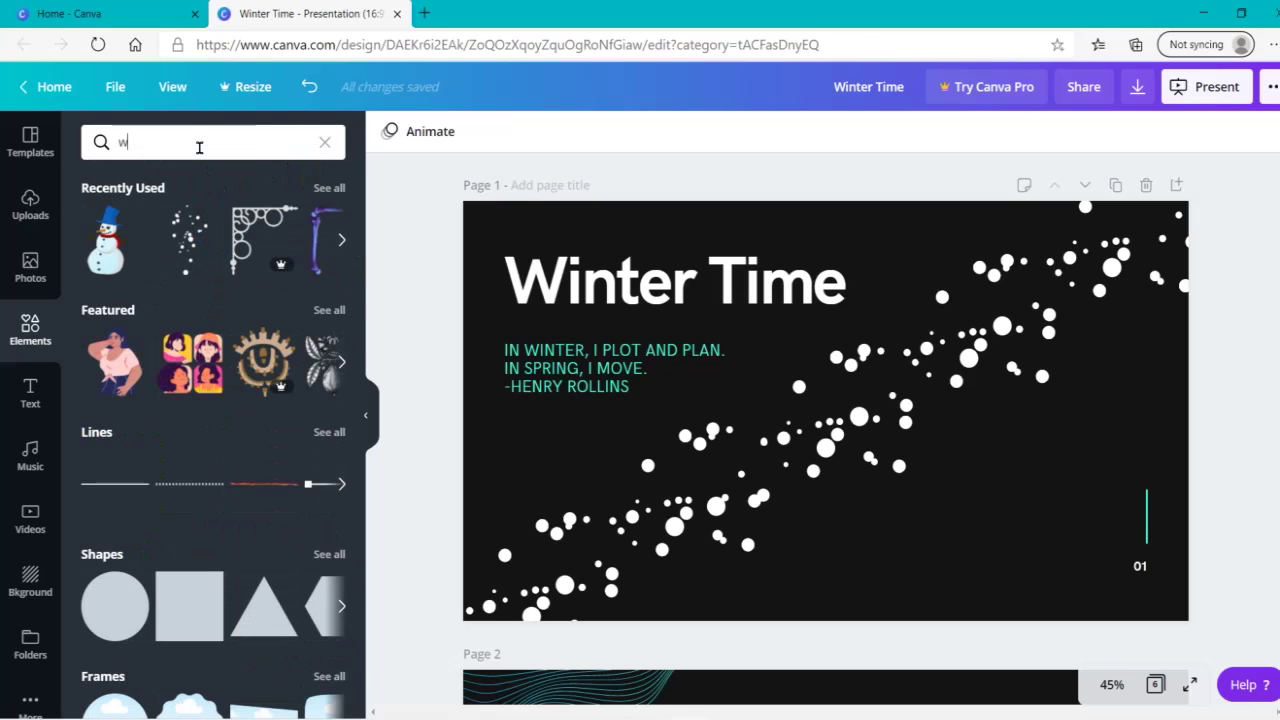
text(inter)
key(Return)
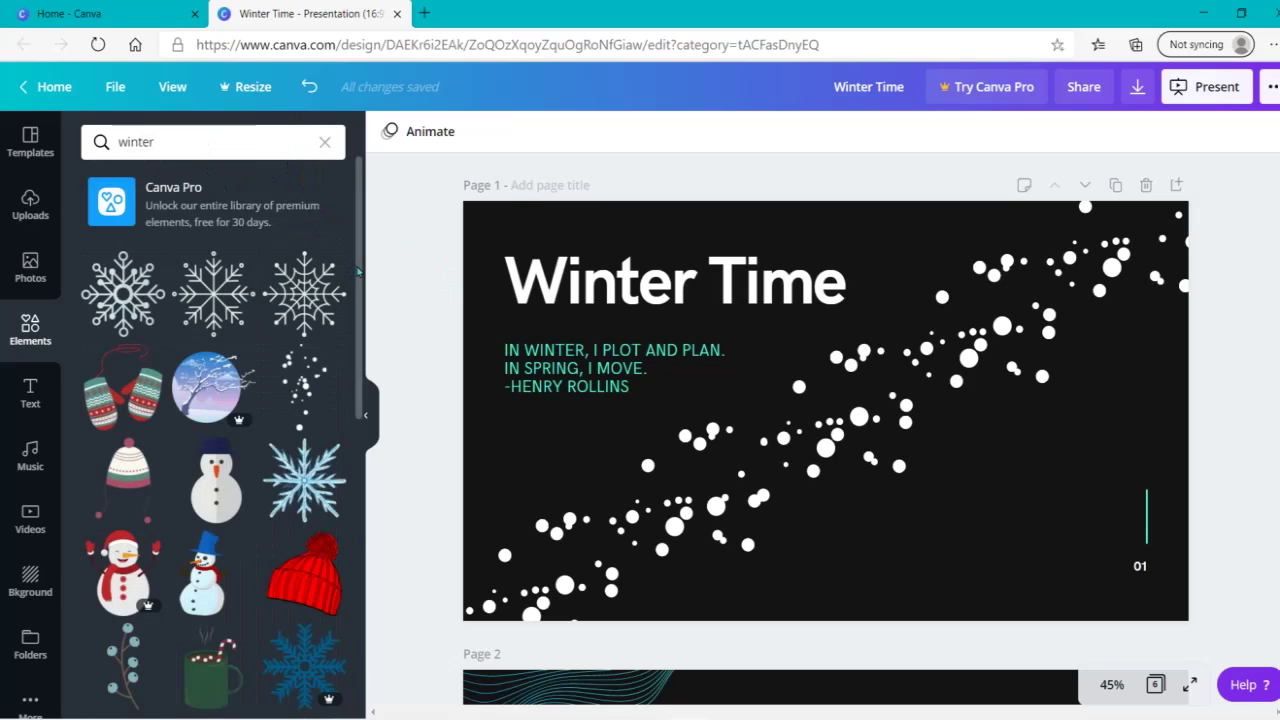
scroll(357, 271, down, 5)
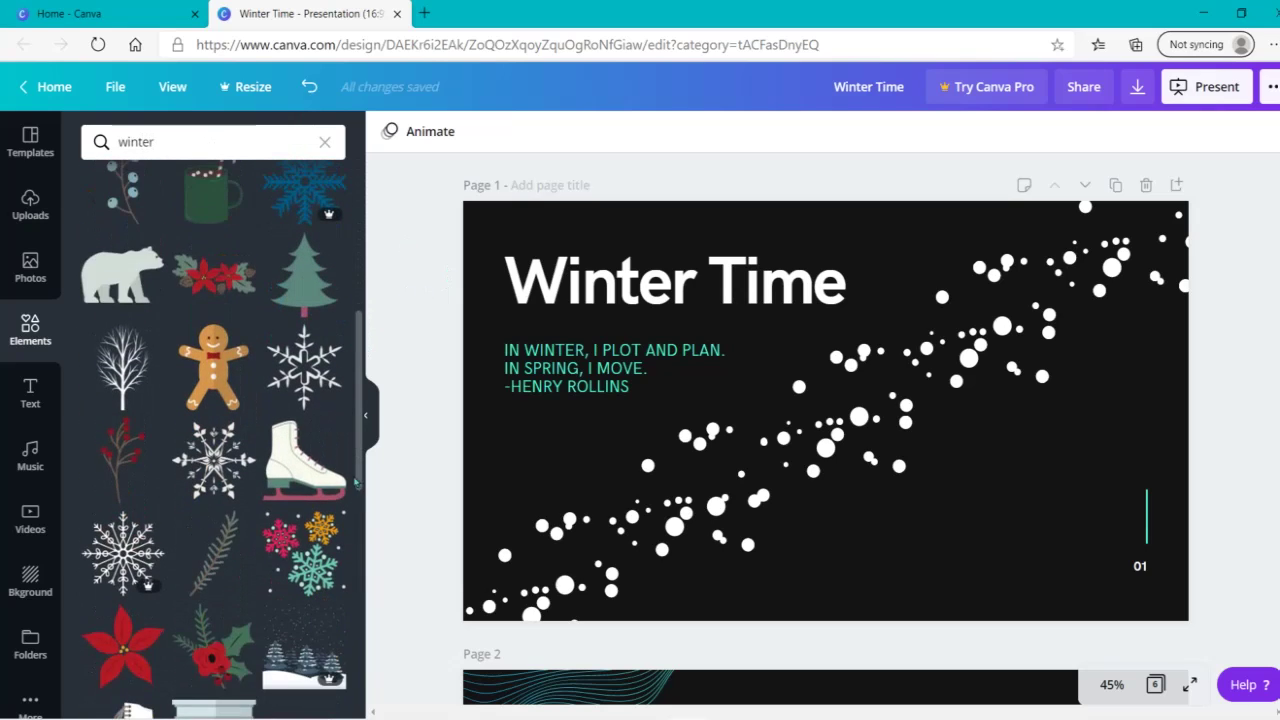
click(148, 262)
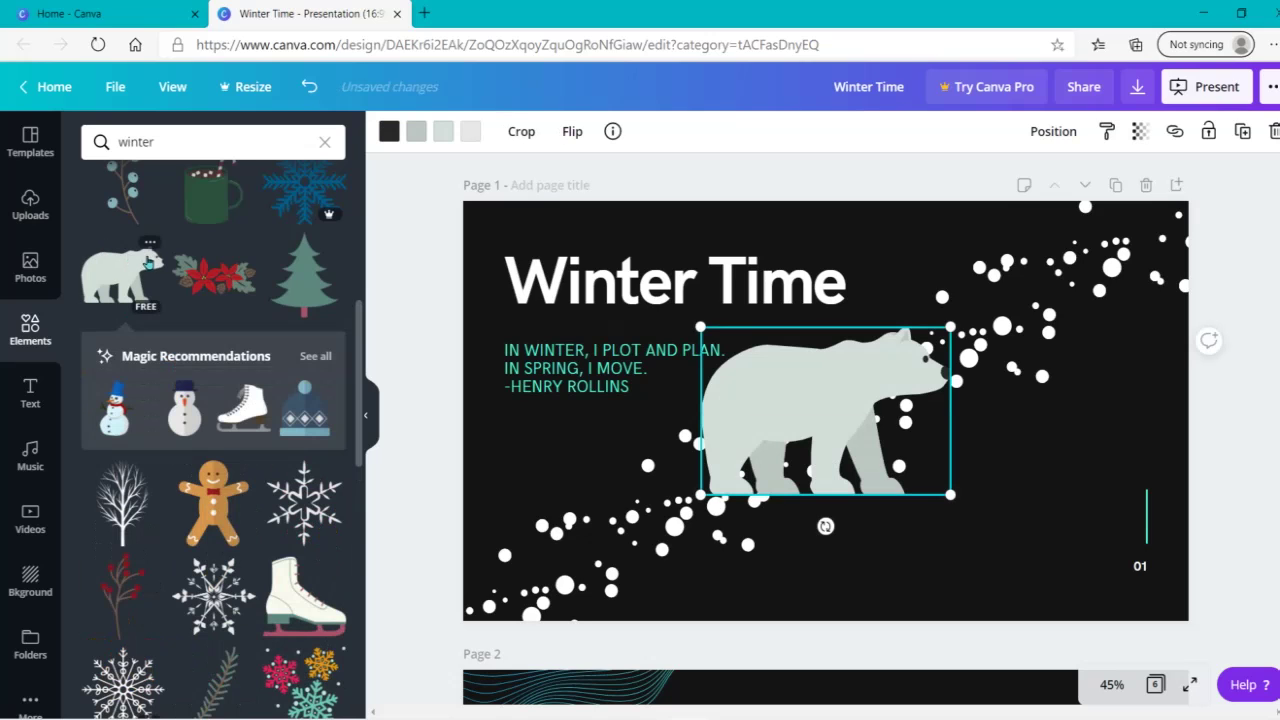
click(148, 244)
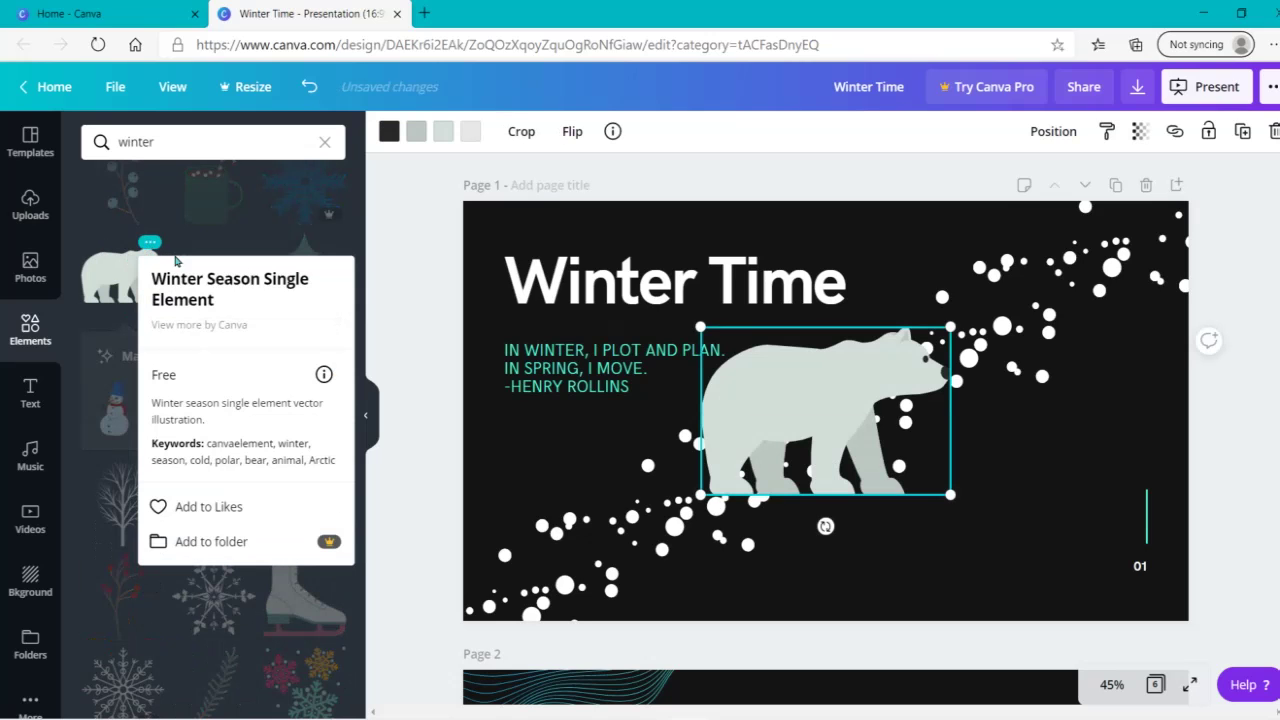
click(386, 270)
Step: Move the polar bear to the lower-right part of page 1, with its feet on the bottom edge beside the vertical accent line
drag(797, 430, 992, 556)
click(1212, 577)
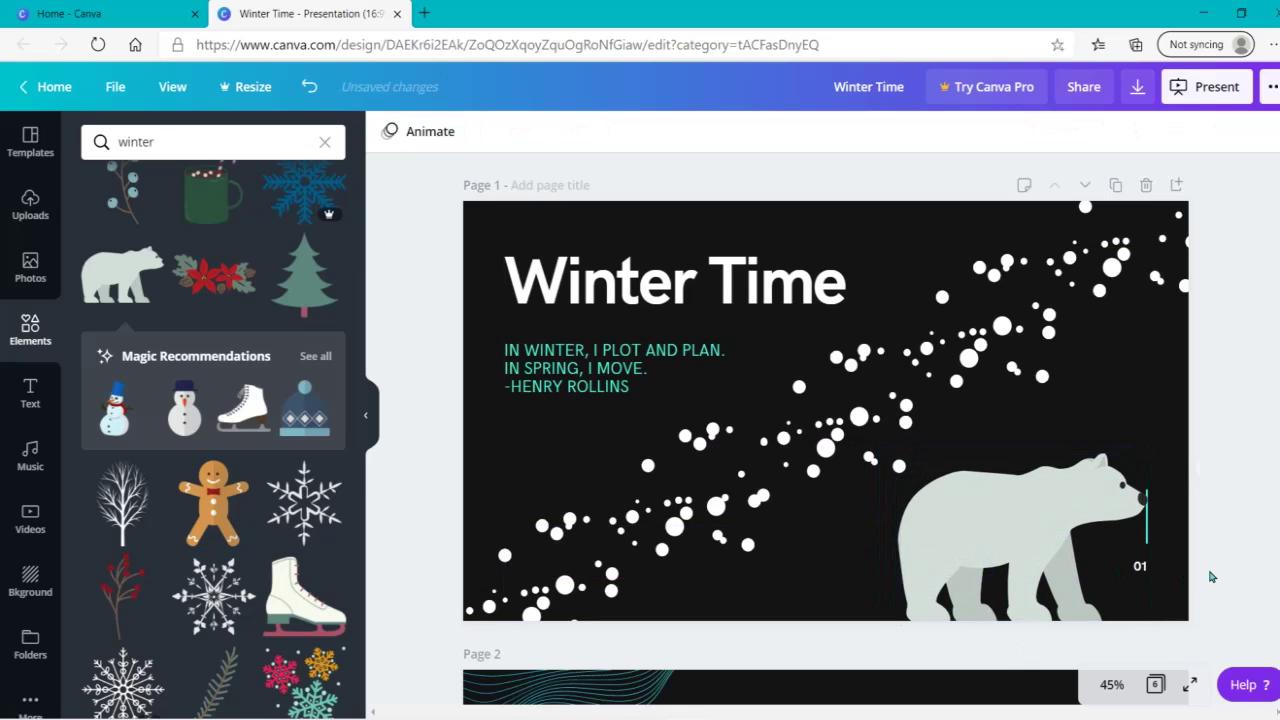
click(1072, 500)
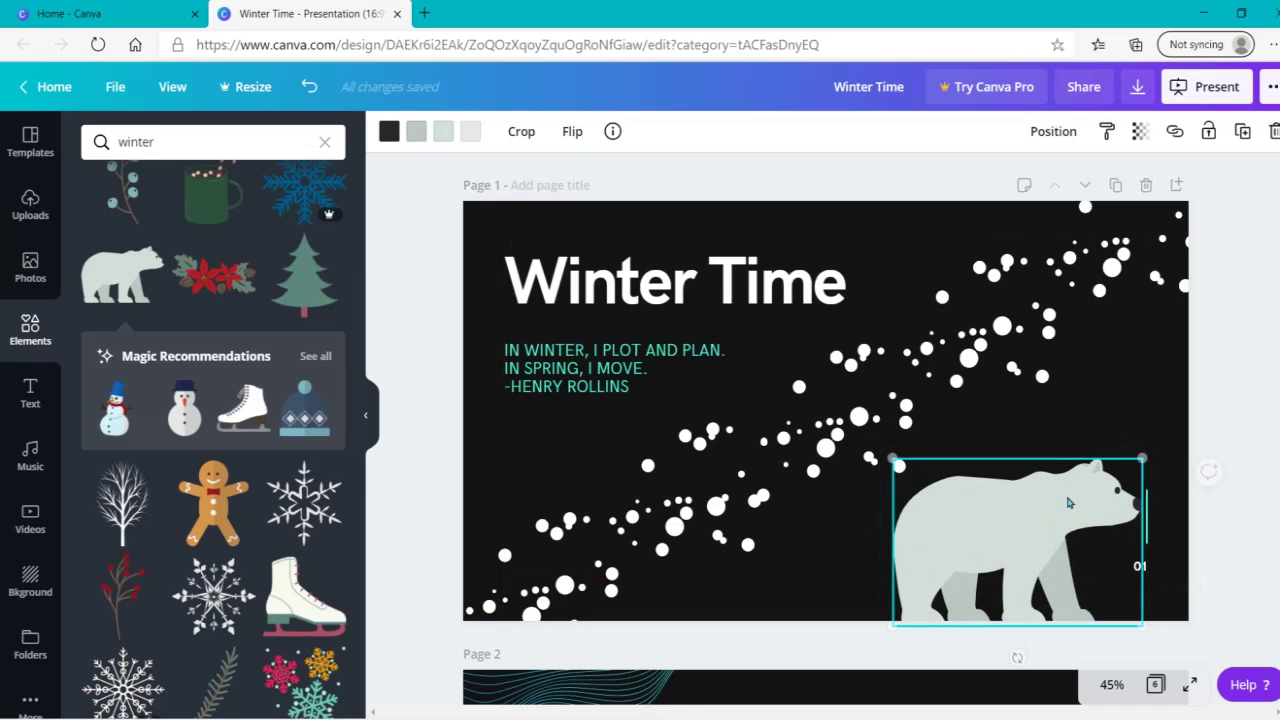
mouse_move(1058, 502)
mouse_down()
mouse_move(1046, 491)
mouse_move(1052, 500)
mouse_up()
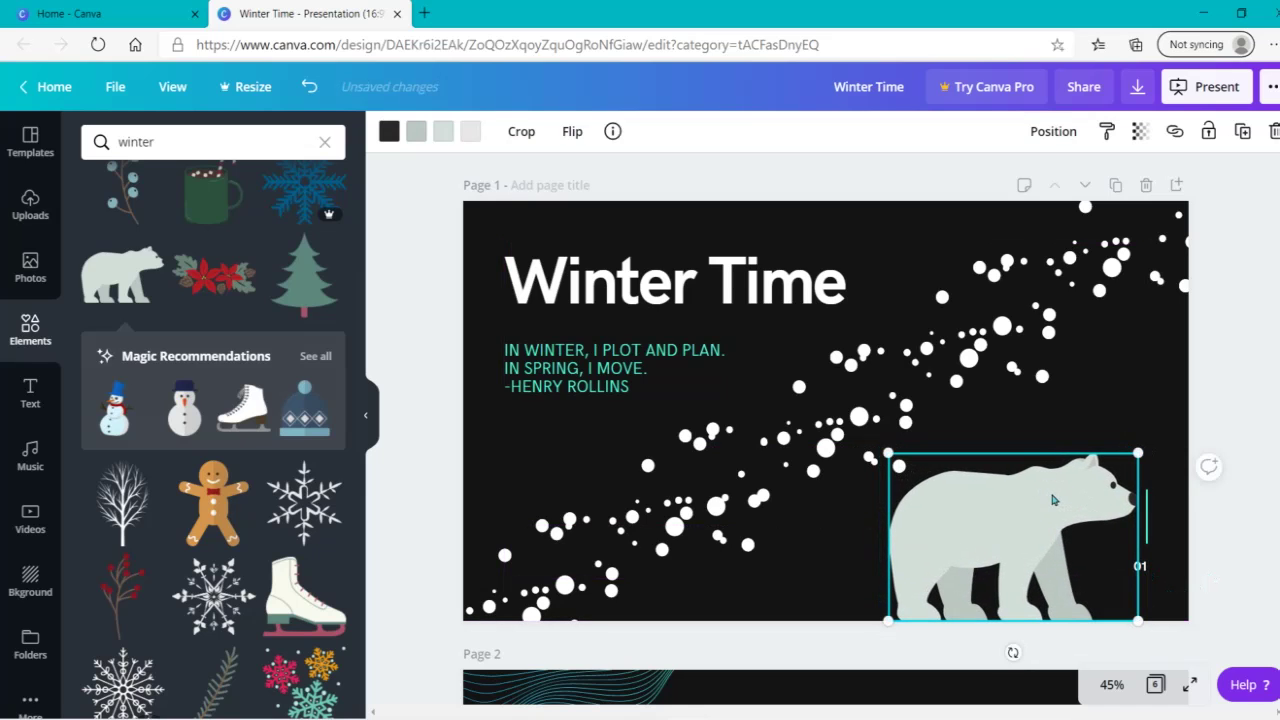
key(Escape)
Step: Replace the page number below the vertical accent line on page 1 with "COURSE 1"
click(1143, 574)
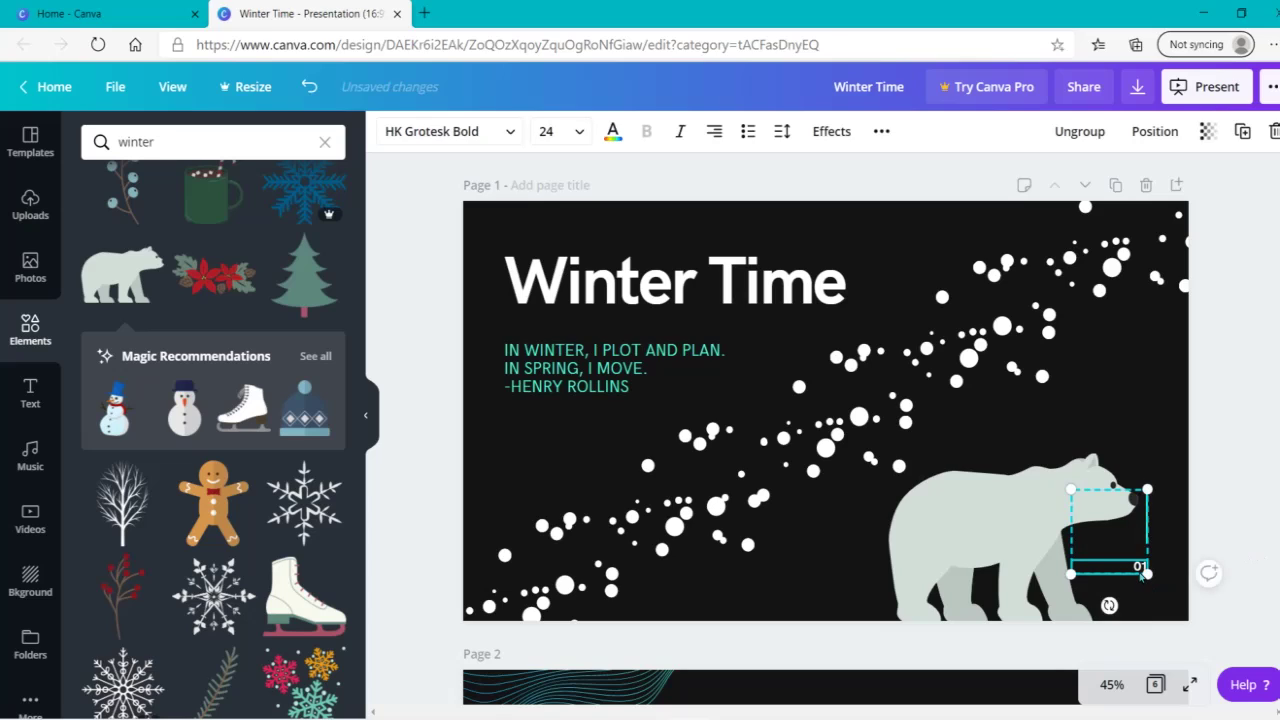
key(BackSpace)
key(BackSpace)
text(COURSE 1)
click(1238, 584)
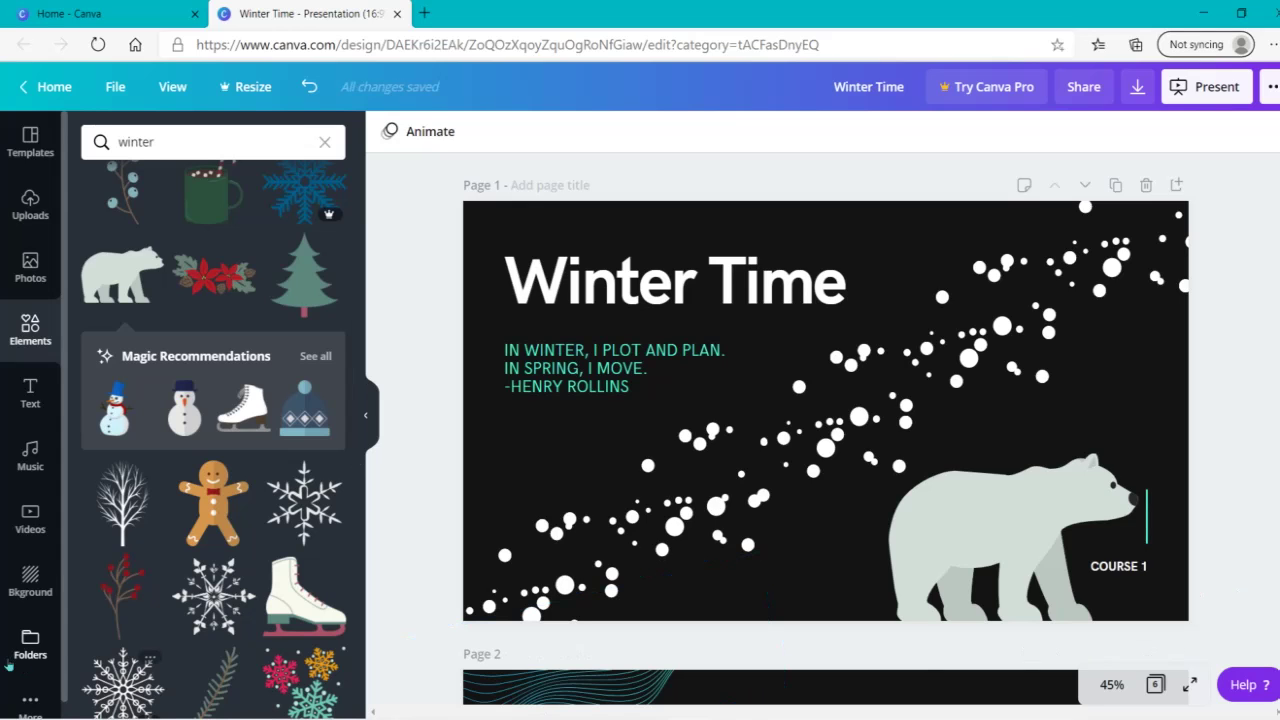
Step: Browse the colour styles, choose the Start-up Culture palette for page 1 and apply it to all pages
click(19, 699)
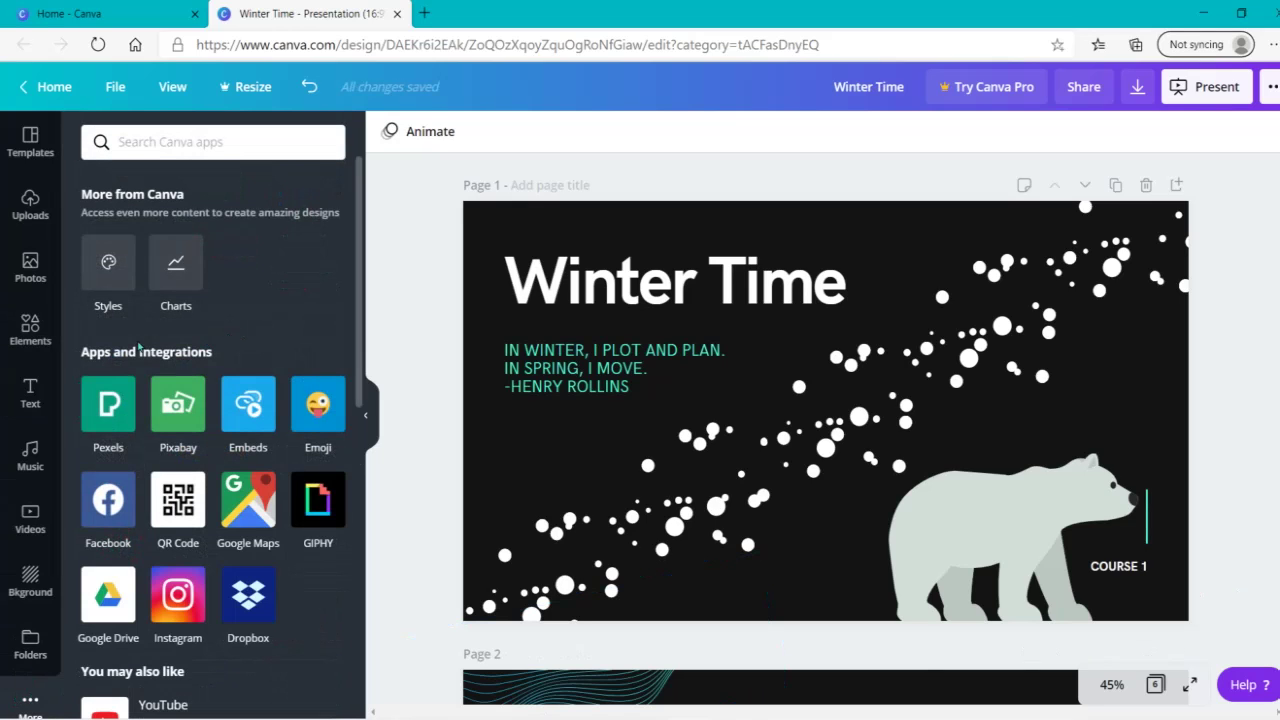
click(119, 273)
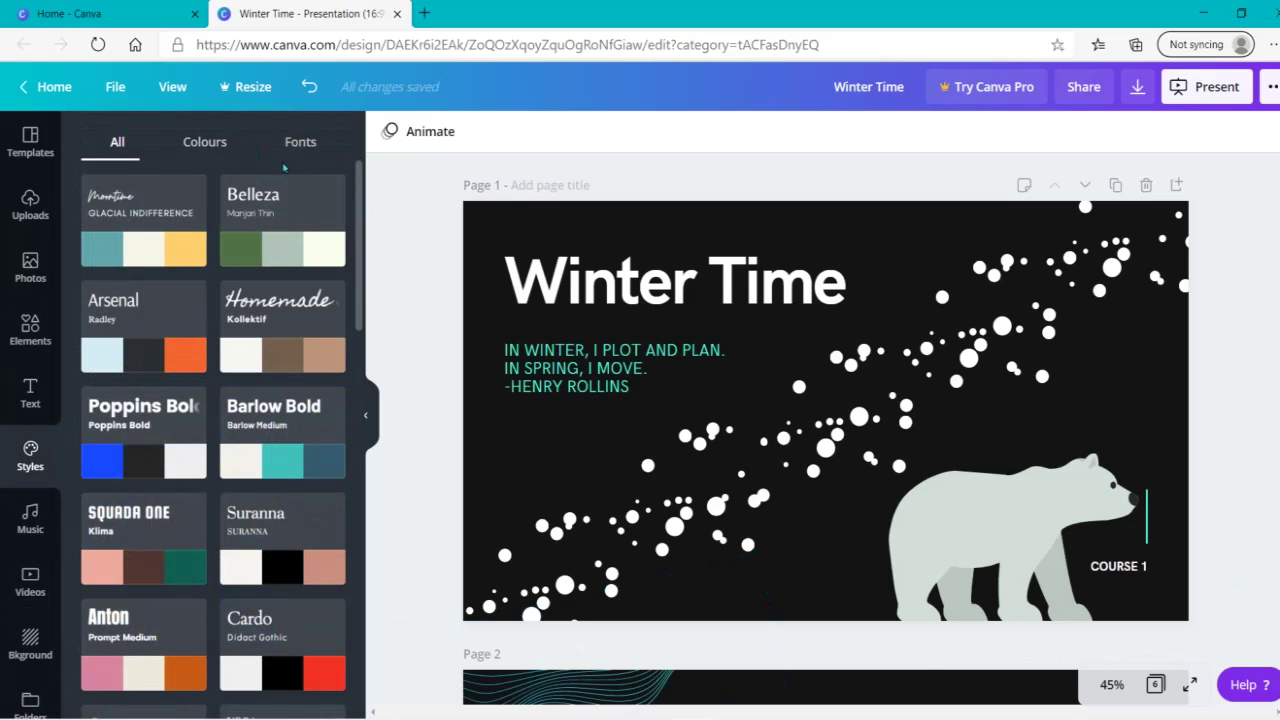
click(217, 135)
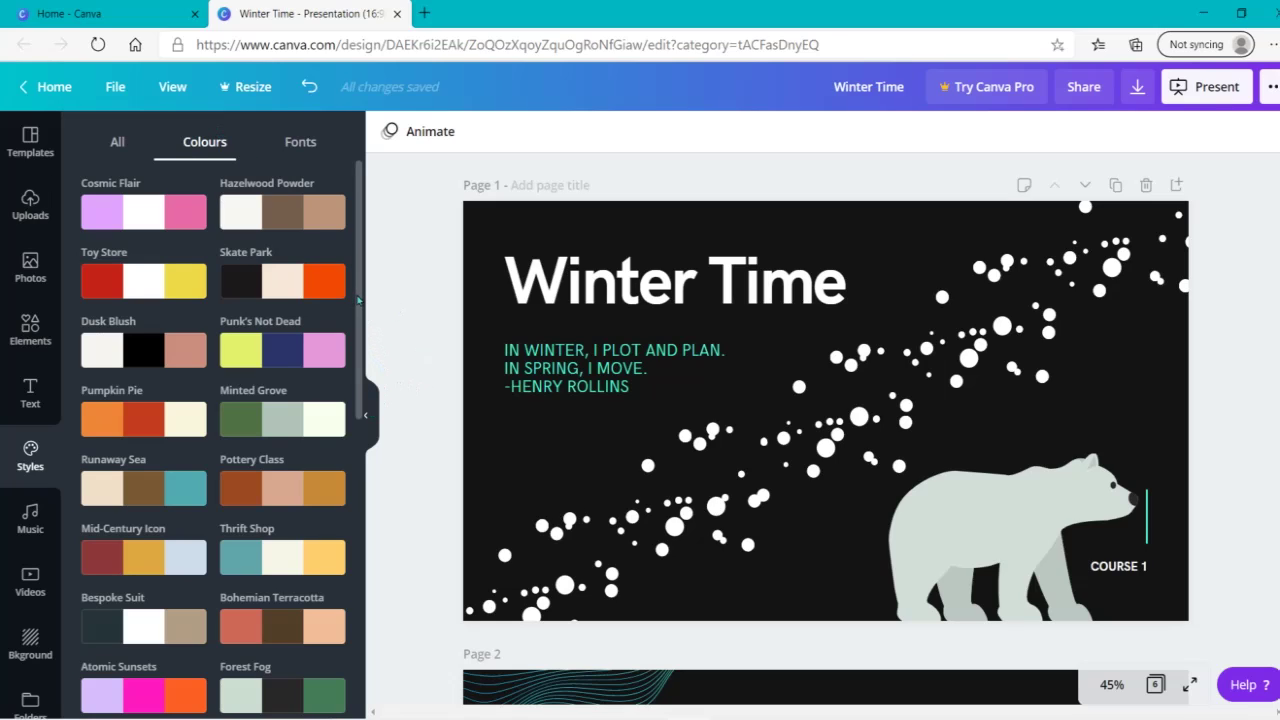
scroll(358, 305, down, 1)
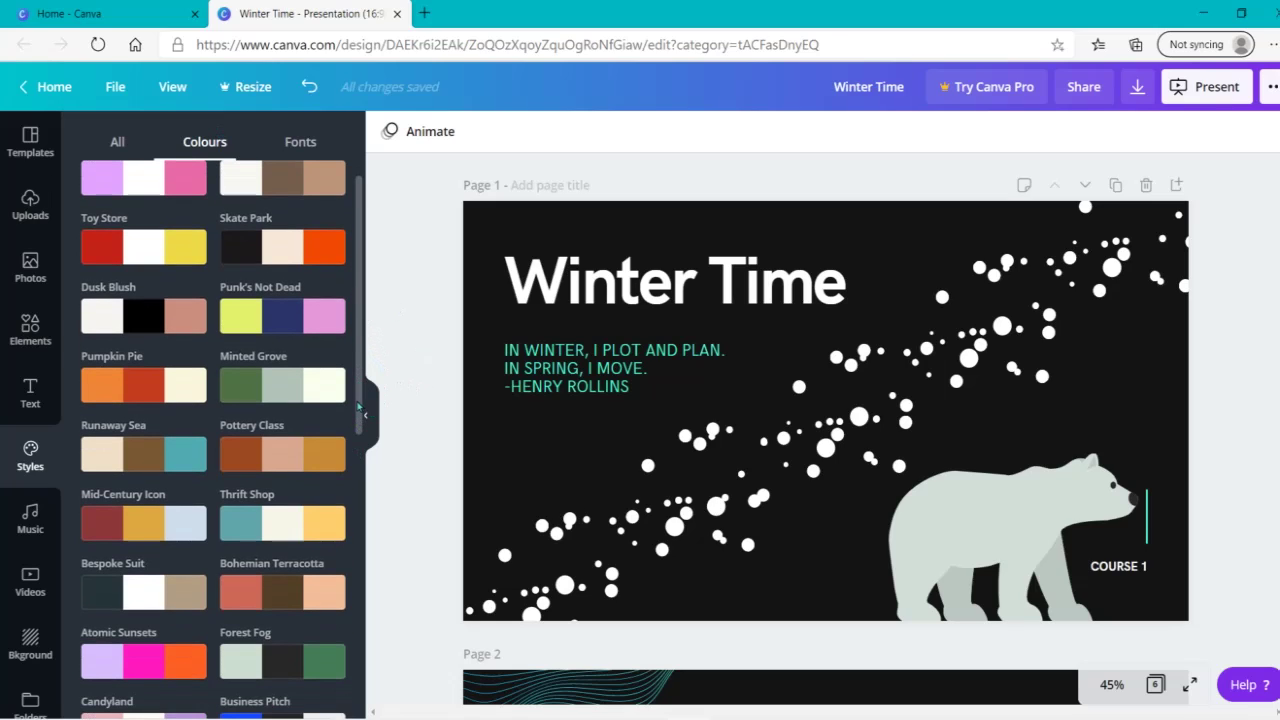
drag(361, 411, 353, 703)
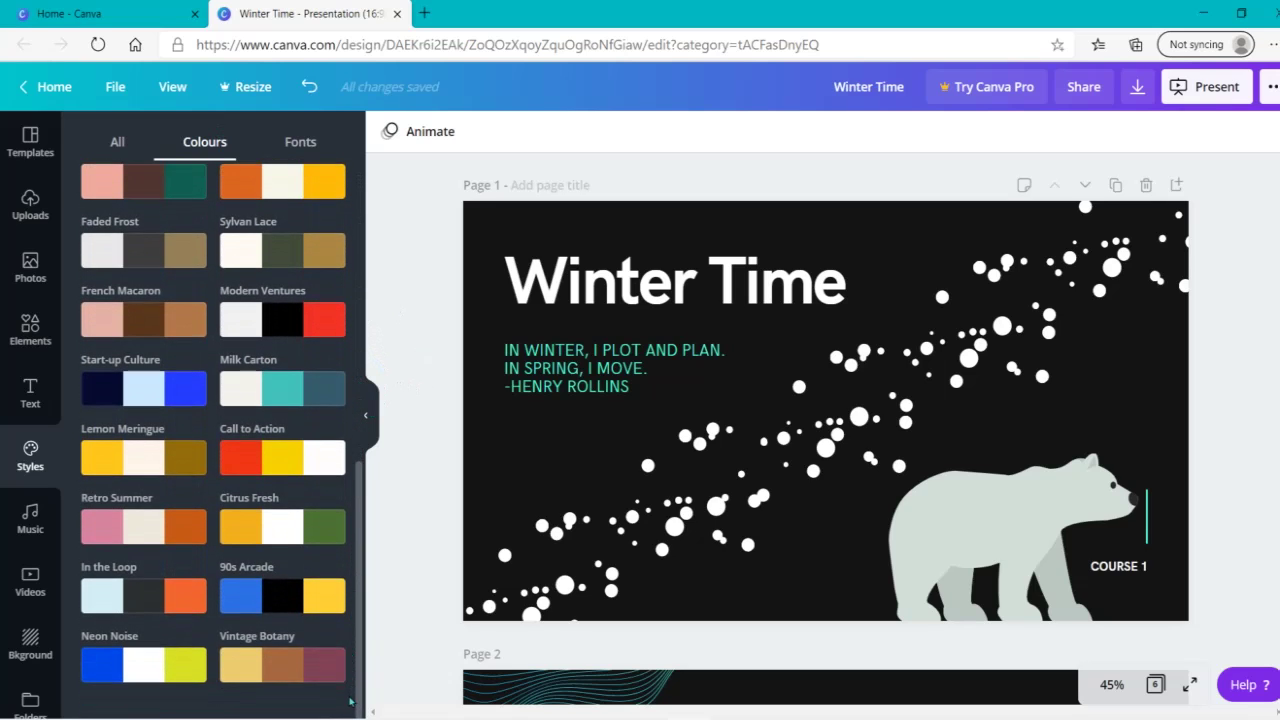
click(128, 383)
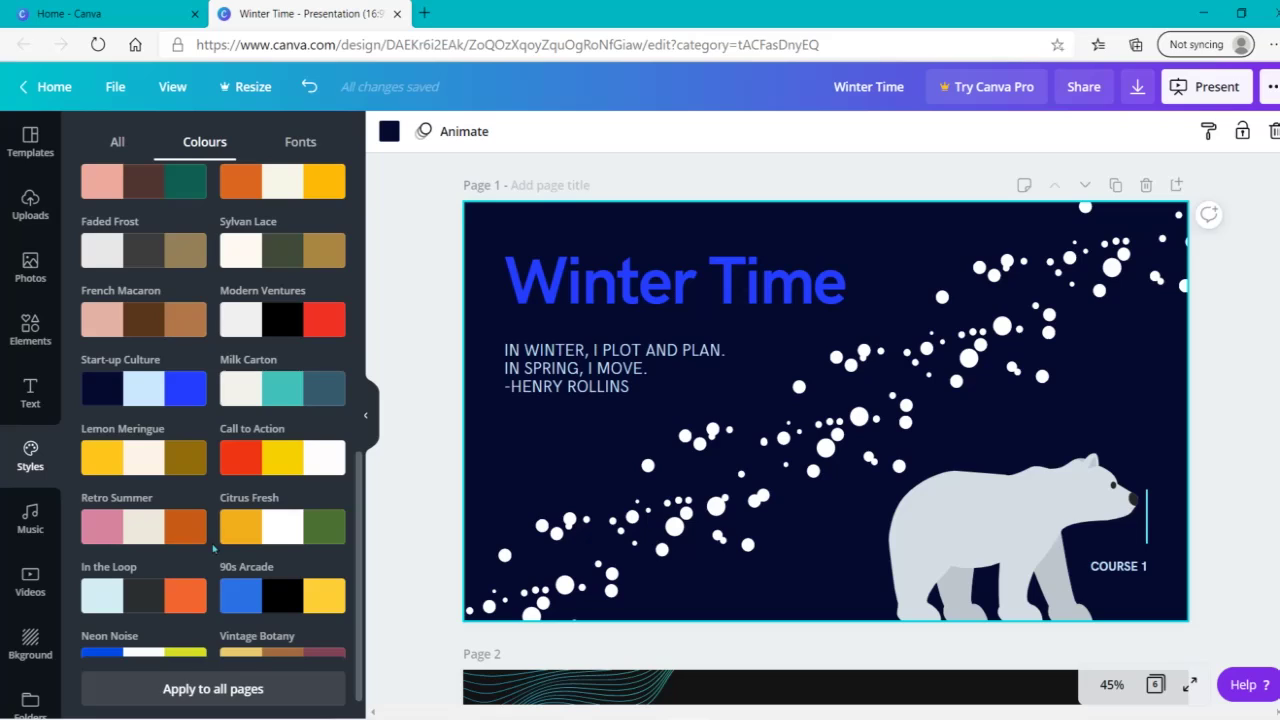
click(185, 697)
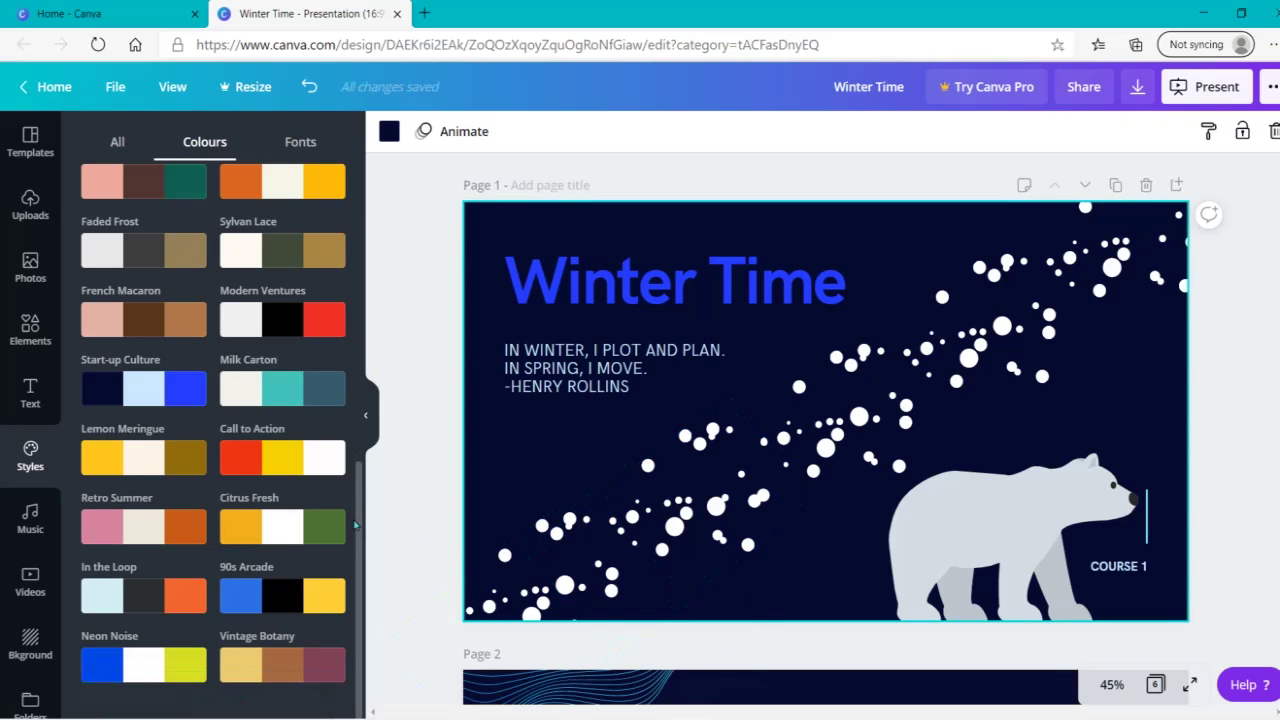
click(396, 514)
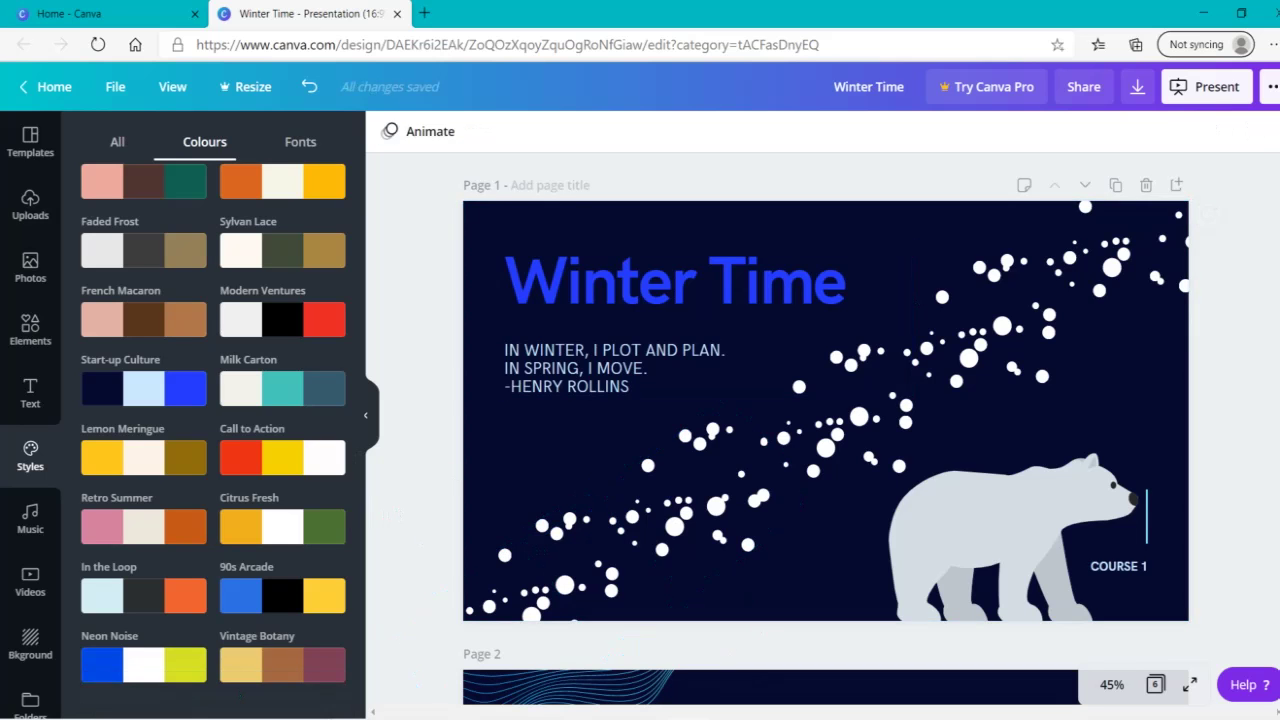
Step: Check the recoloured pages and delete the wavy line graphic in the upper-left corner of page 2
scroll(826, 430, down, 5)
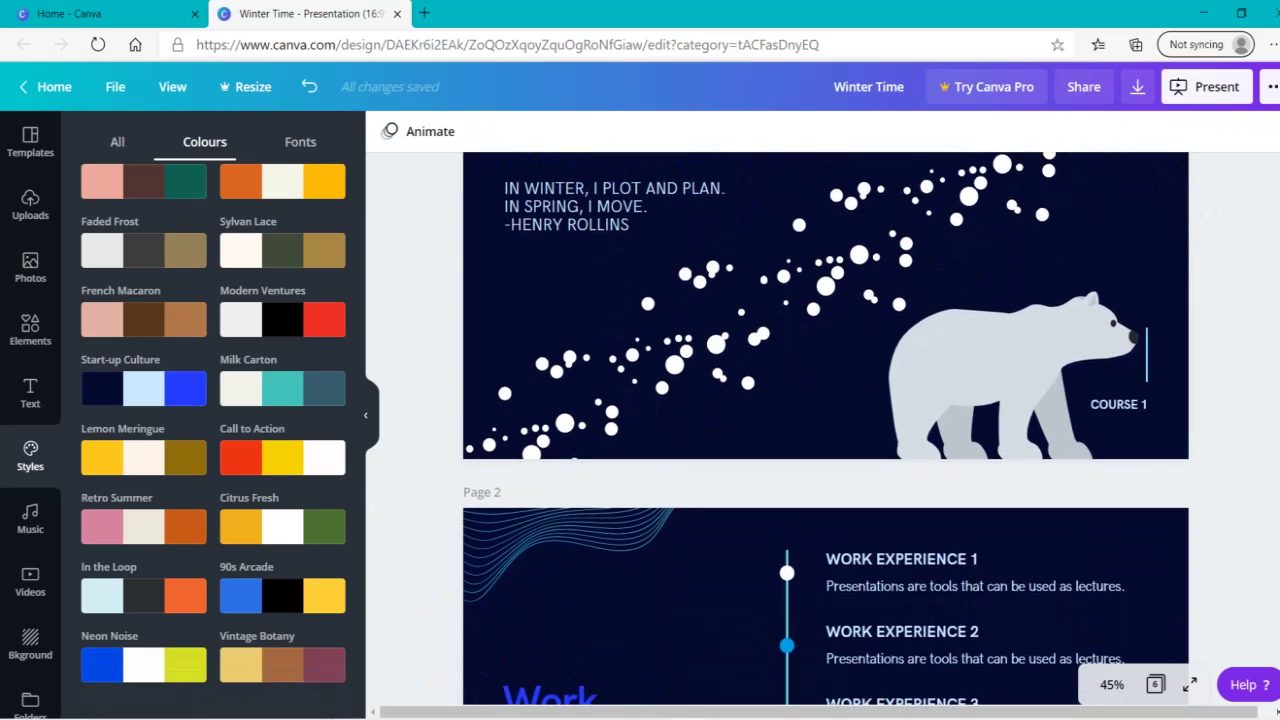
scroll(826, 430, up, 3)
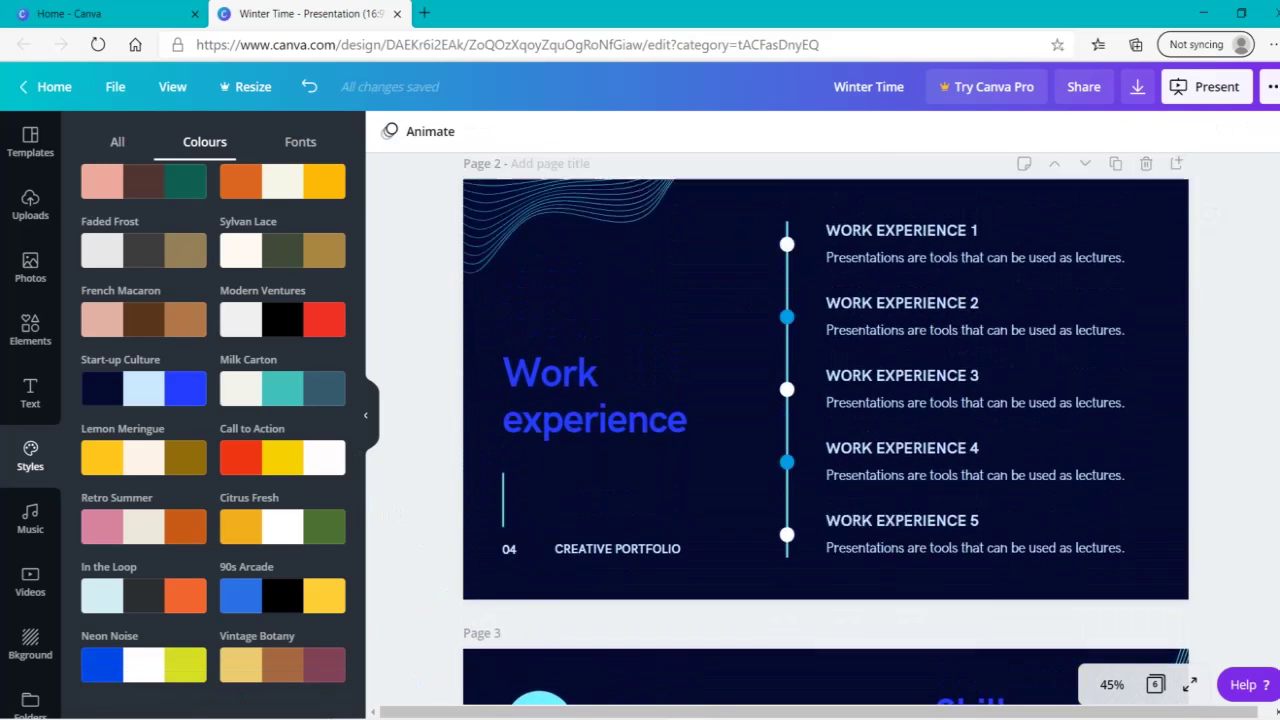
scroll(544, 408, up, 2)
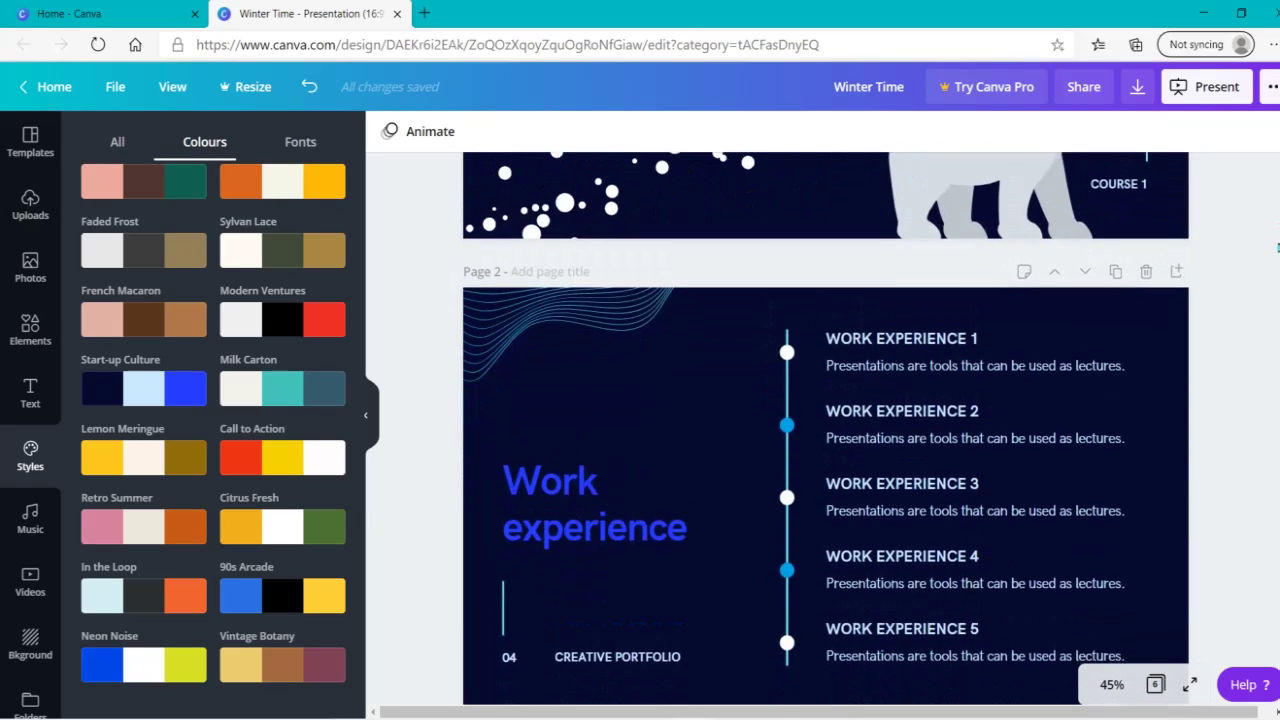
click(542, 408)
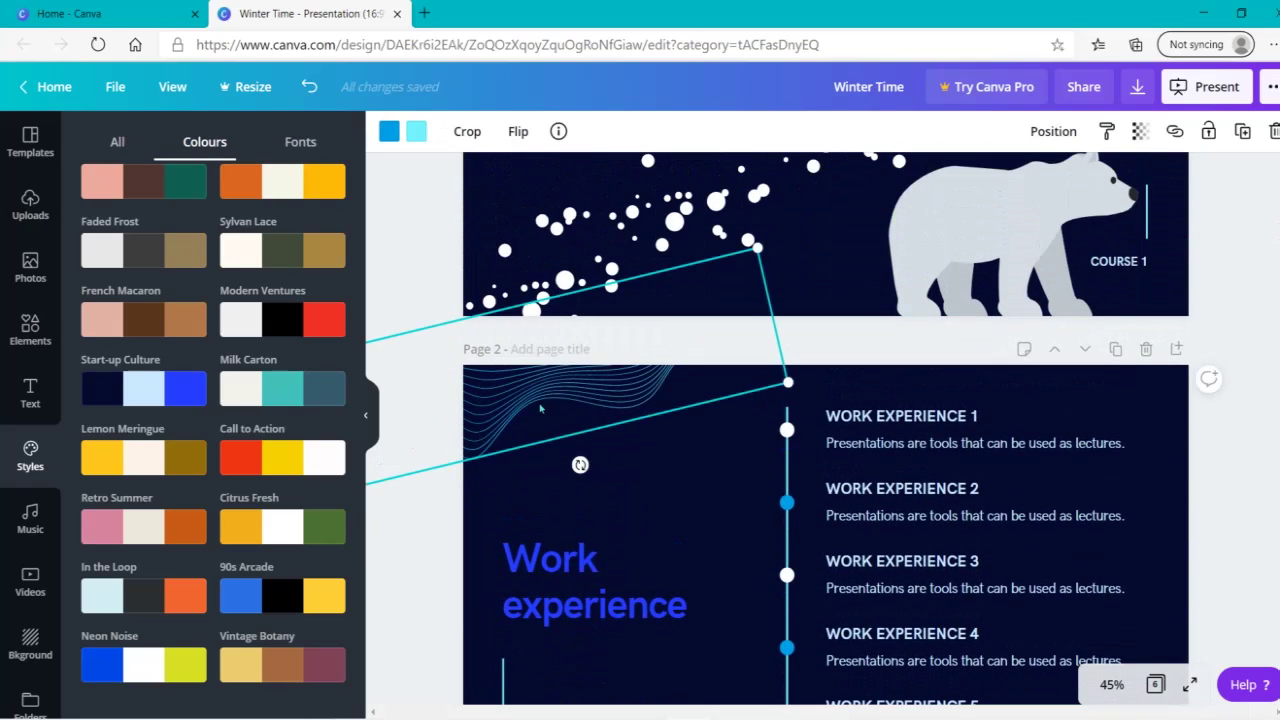
key(Escape)
Step: Copy the two snow graphics nearest the lower-left corner of page 1 and place them in the upper-left corner of page 2
scroll(1163, 300, up, 4)
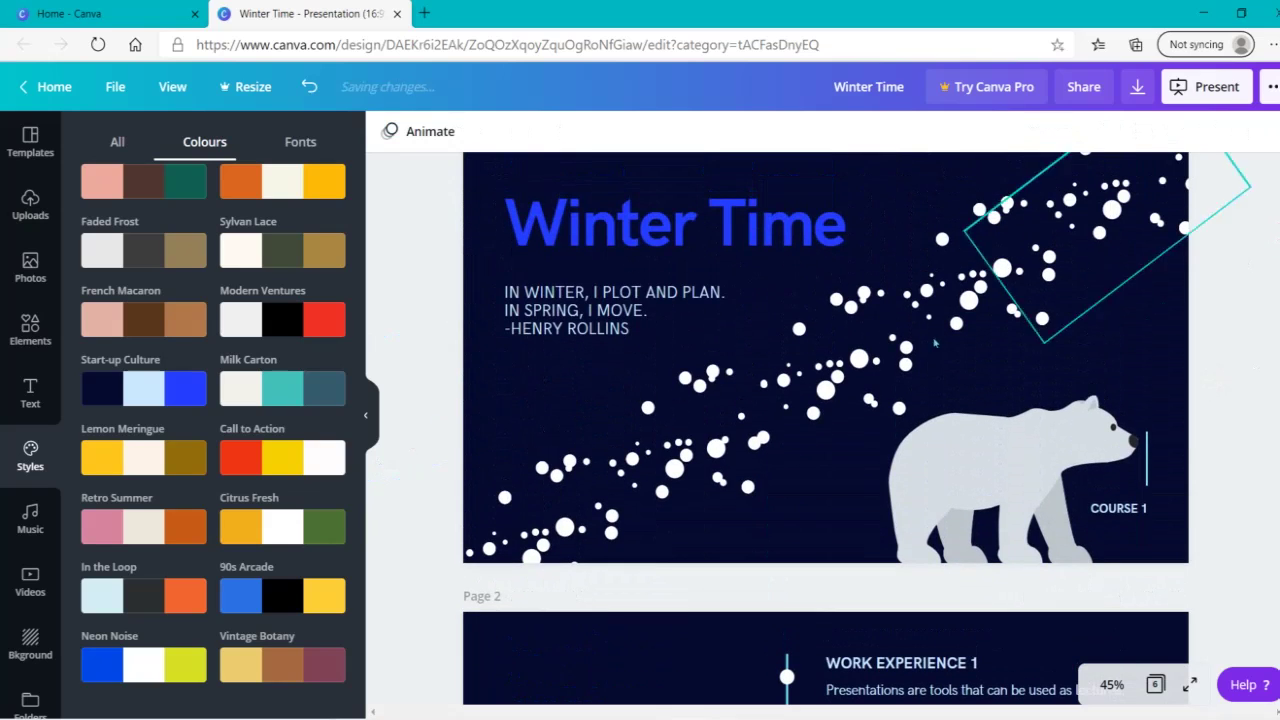
click(574, 469)
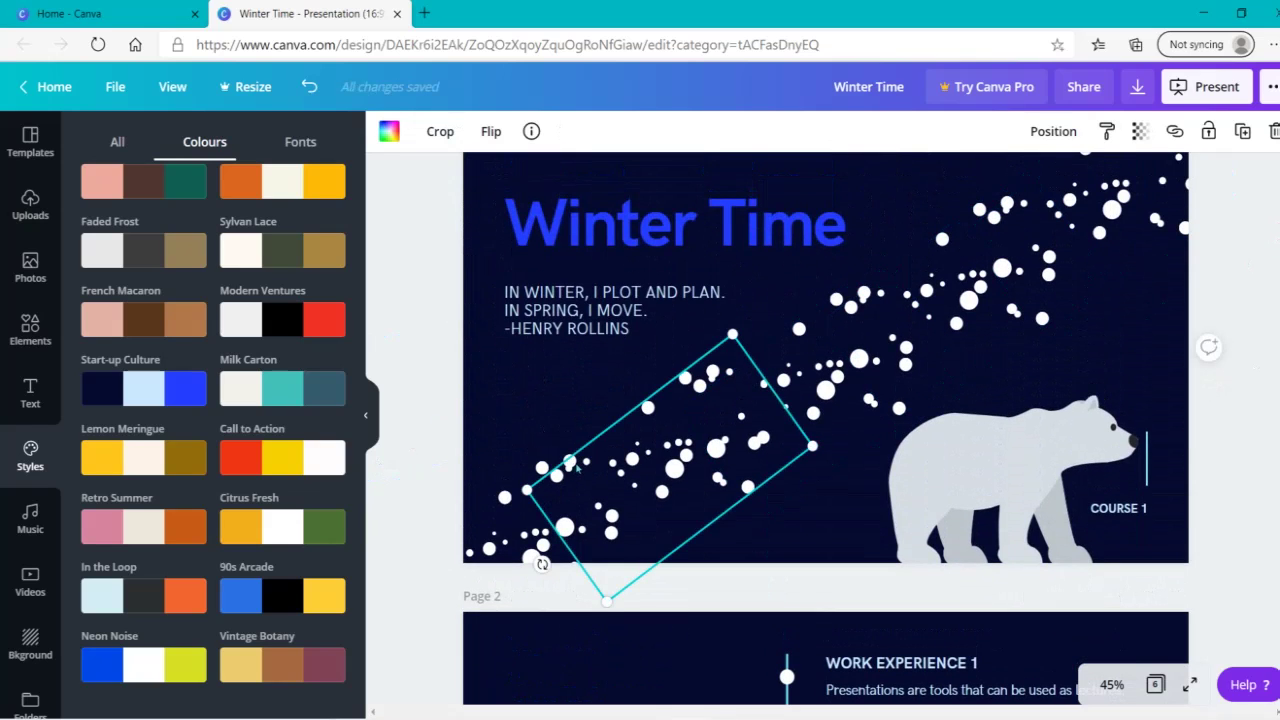
shift+click(818, 370)
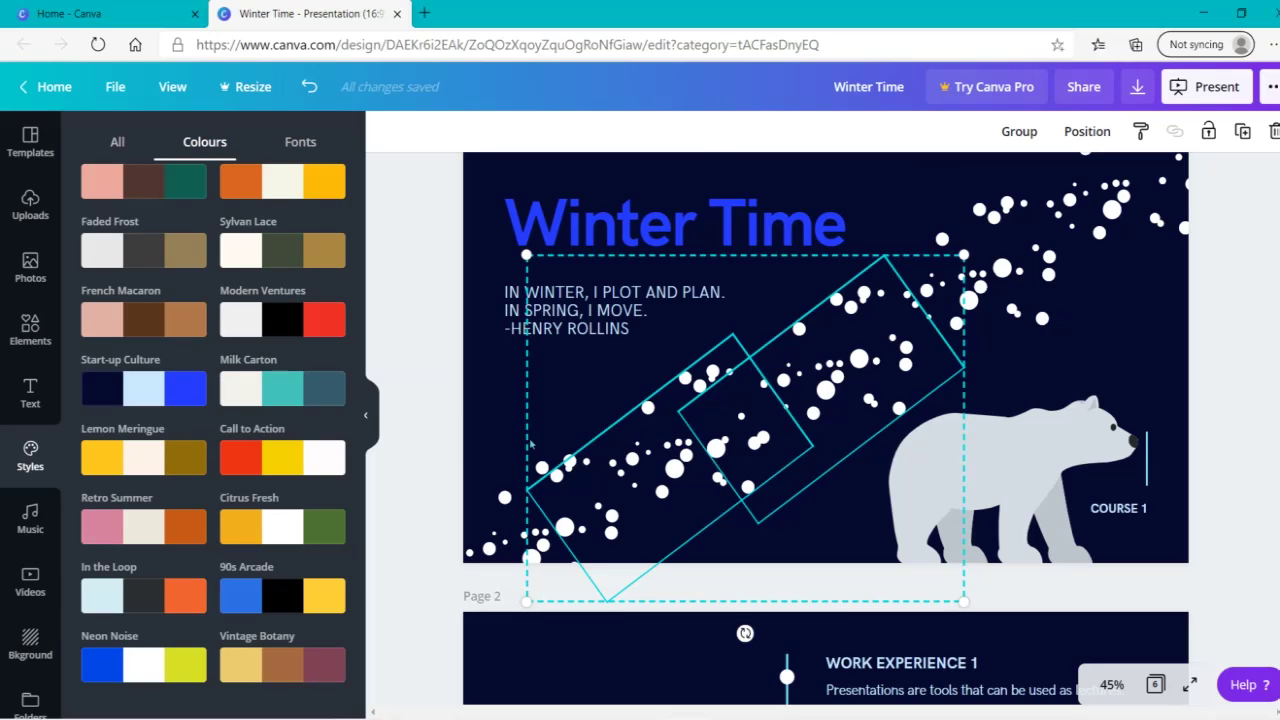
click(428, 440)
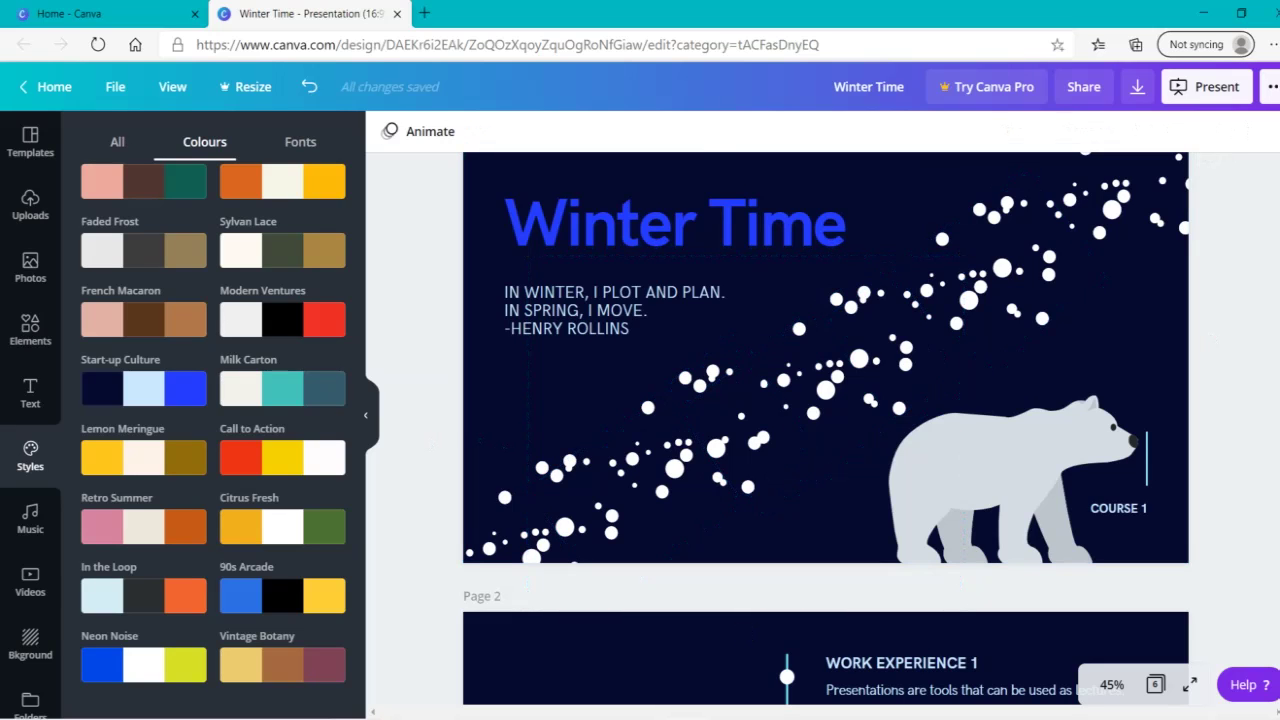
scroll(825, 420, down, 4)
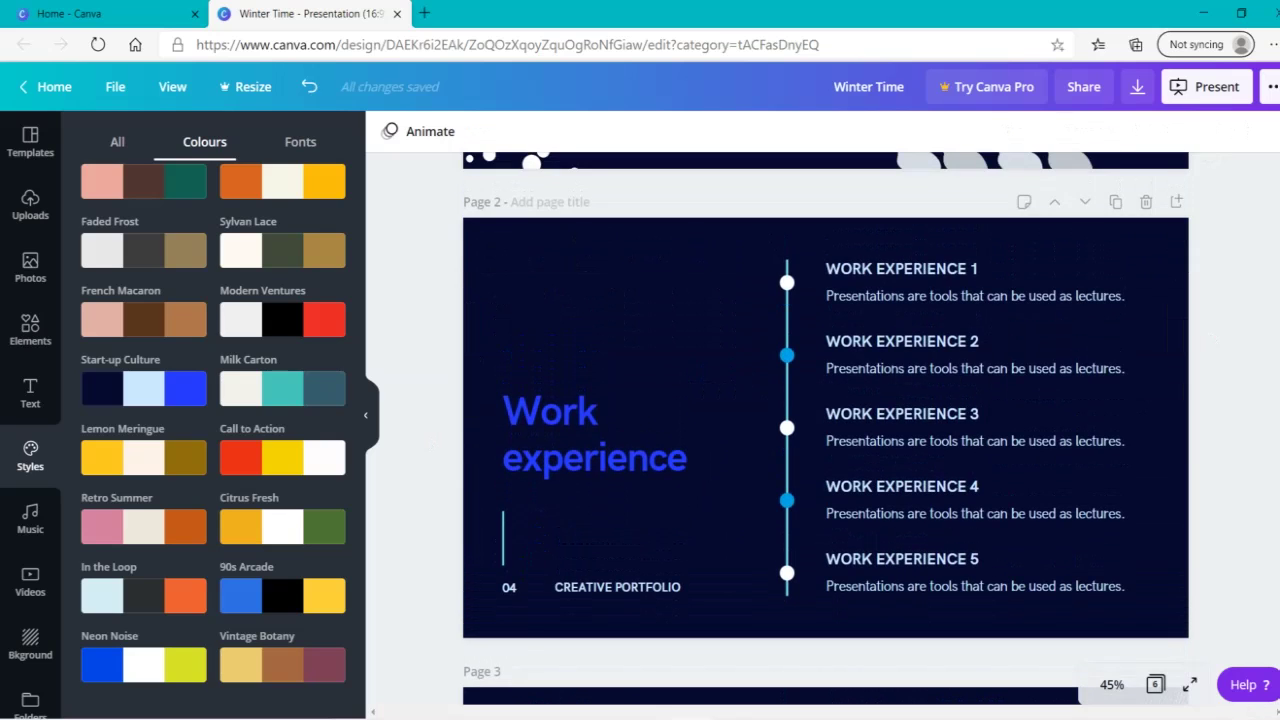
key(ctrl+v)
drag(718, 505, 515, 266)
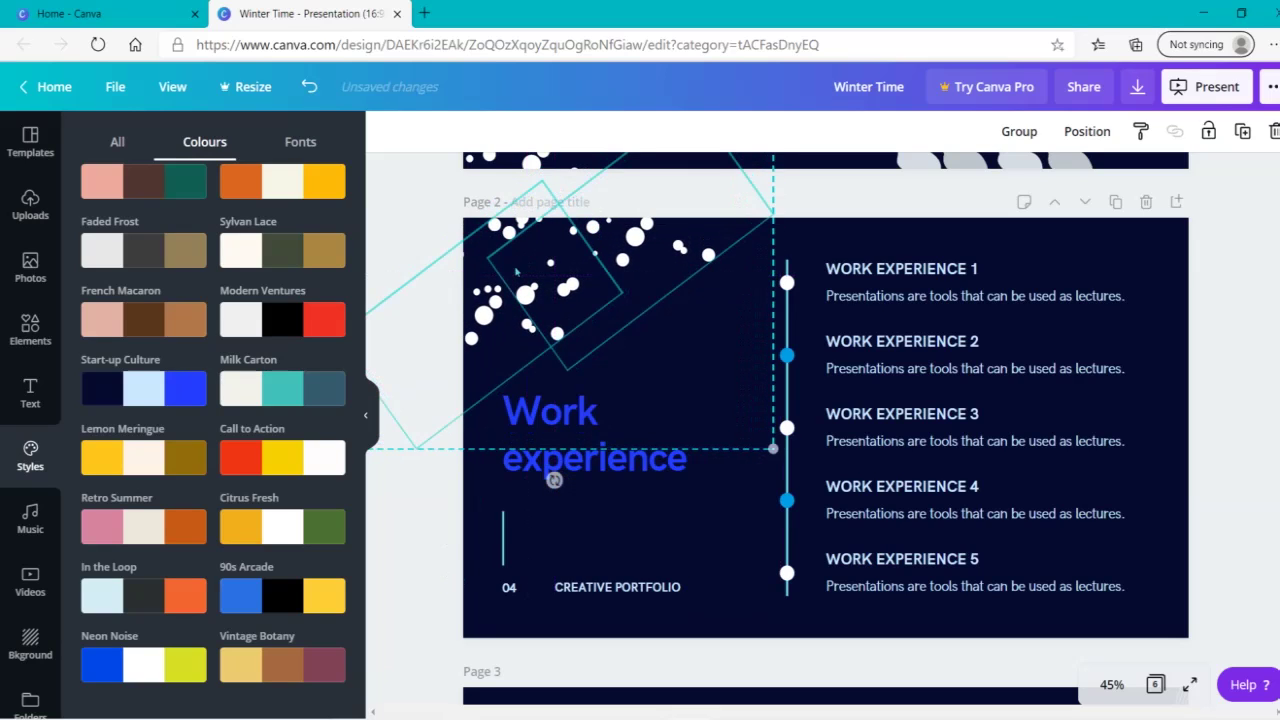
click(403, 585)
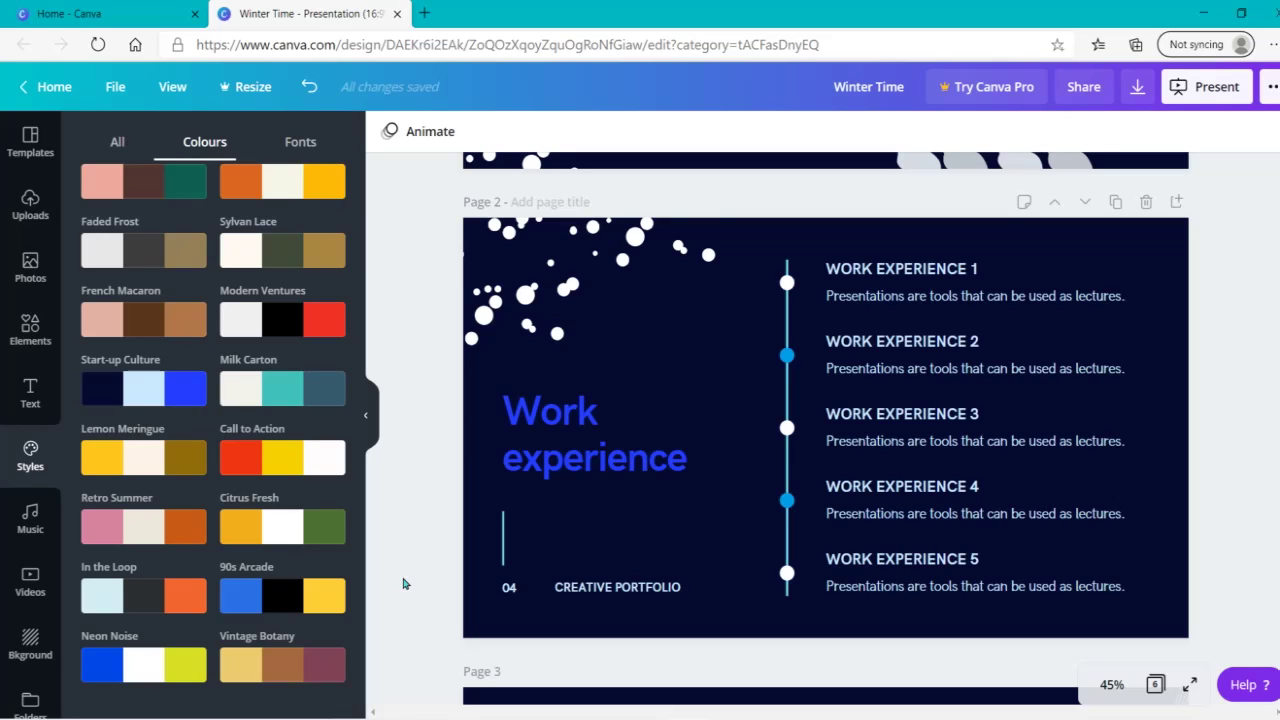
Step: Replace the "Work experience" heading on page 2 with "Winter Months"
click(690, 463)
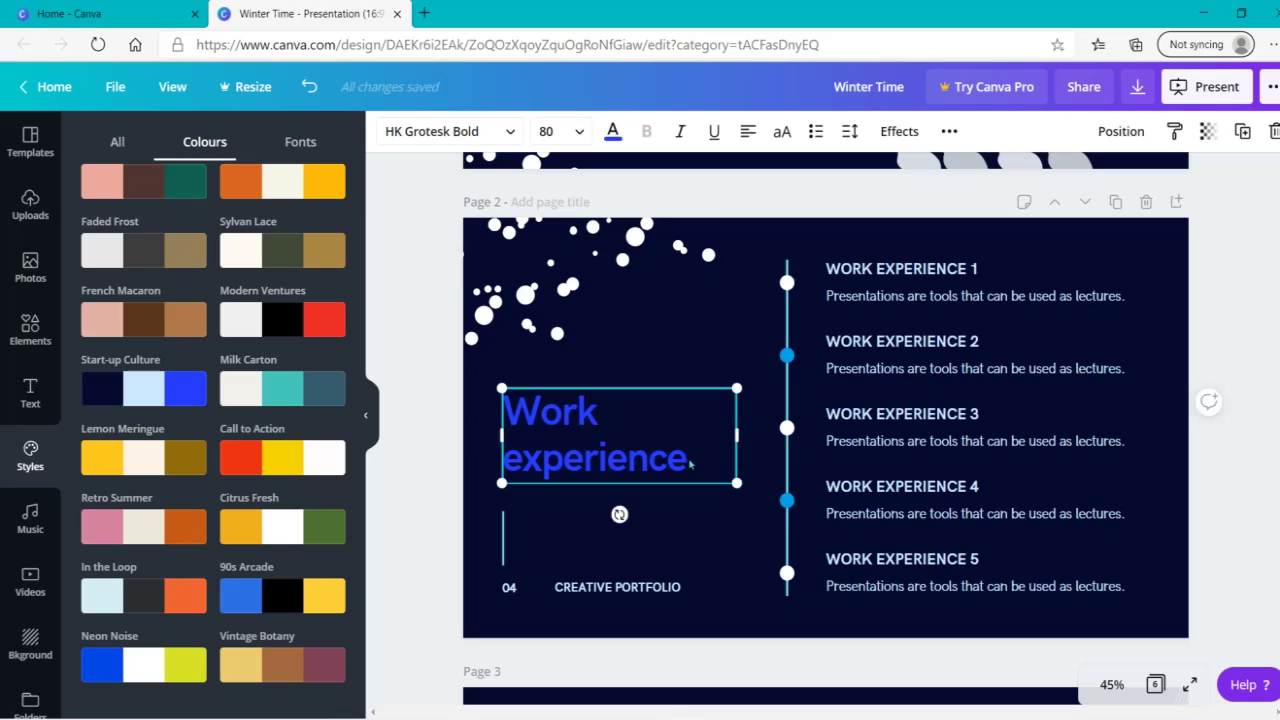
key(BackSpace)
key(BackSpace)
key(BackSpace)
key(BackSpace)
key(BackSpace)
key(BackSpace)
key(BackSpace)
key(BackSpace)
key(BackSpace)
key(BackSpace)
key(BackSpace)
key(BackSpace)
key(BackSpace)
key(BackSpace)
key(BackSpace)
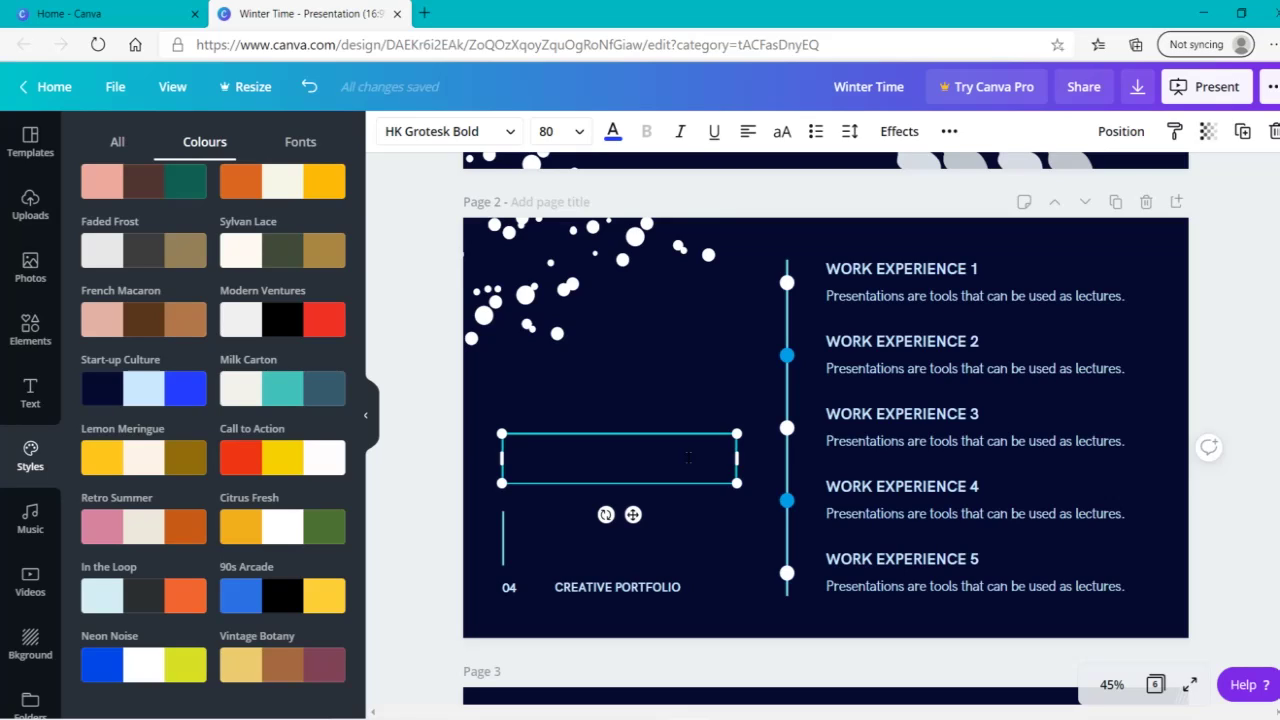
text(Winter)
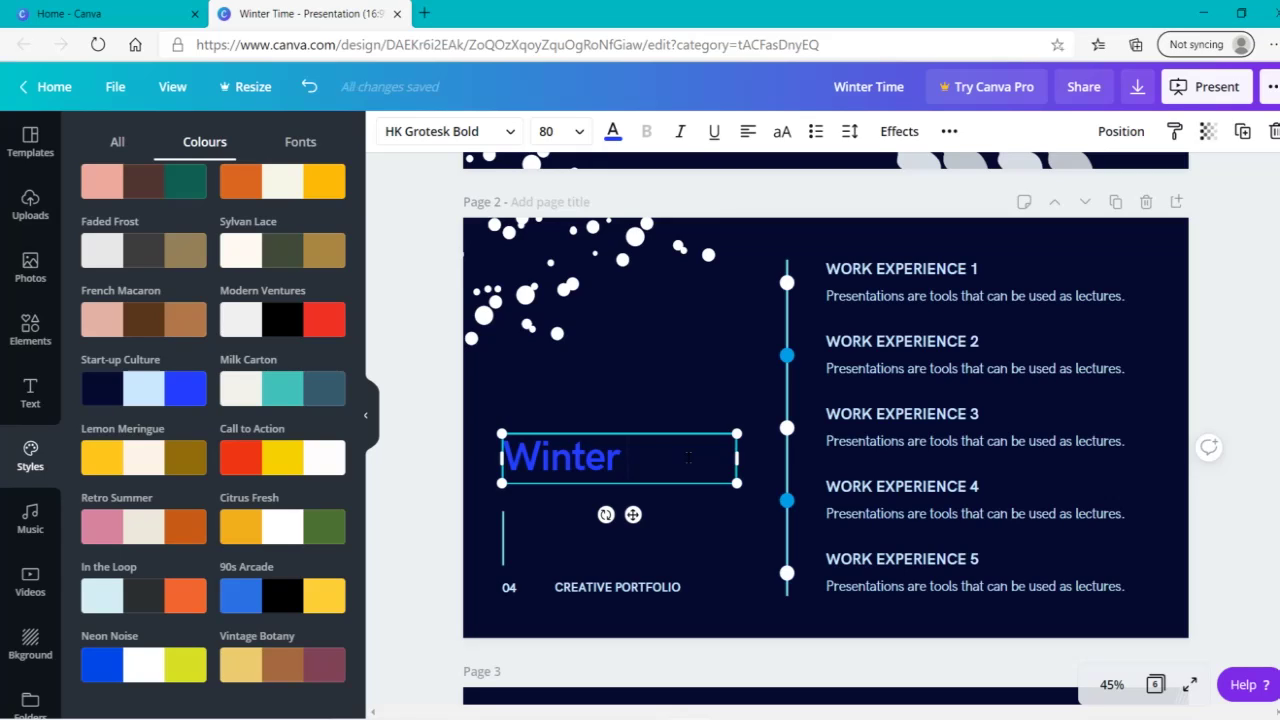
text(Monthas)
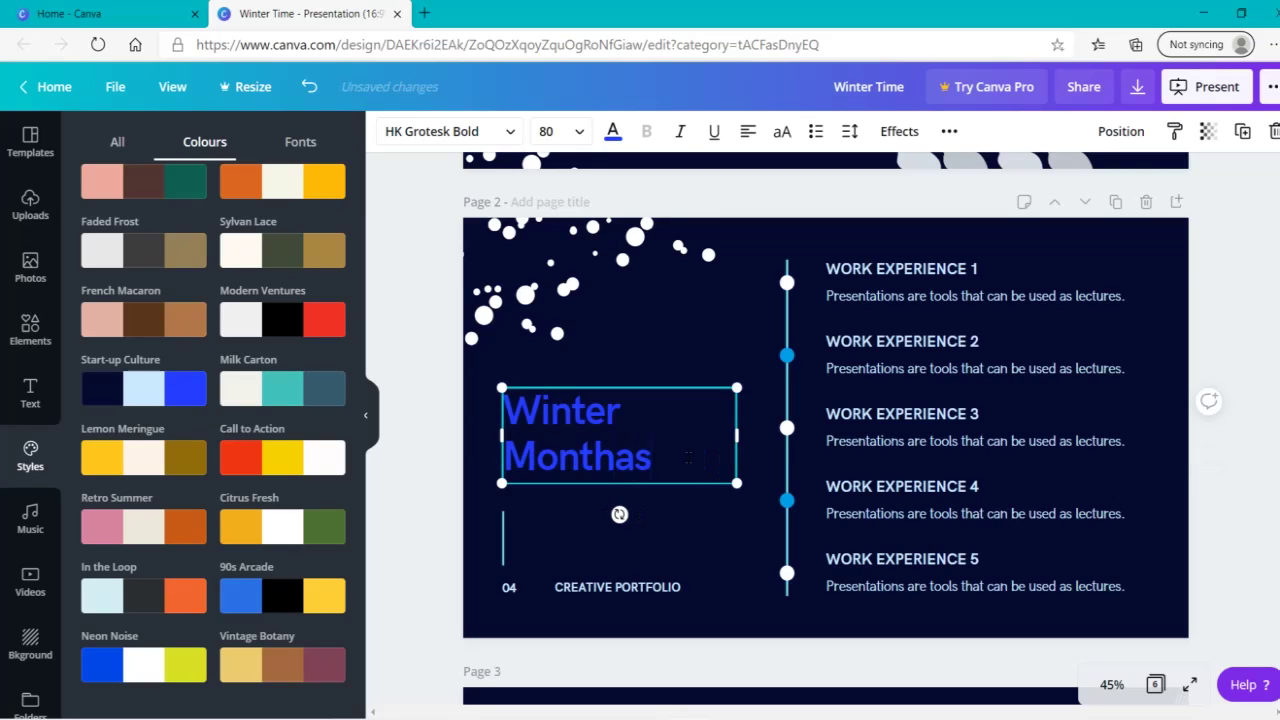
key(BackSpace)
text(s)
click(436, 552)
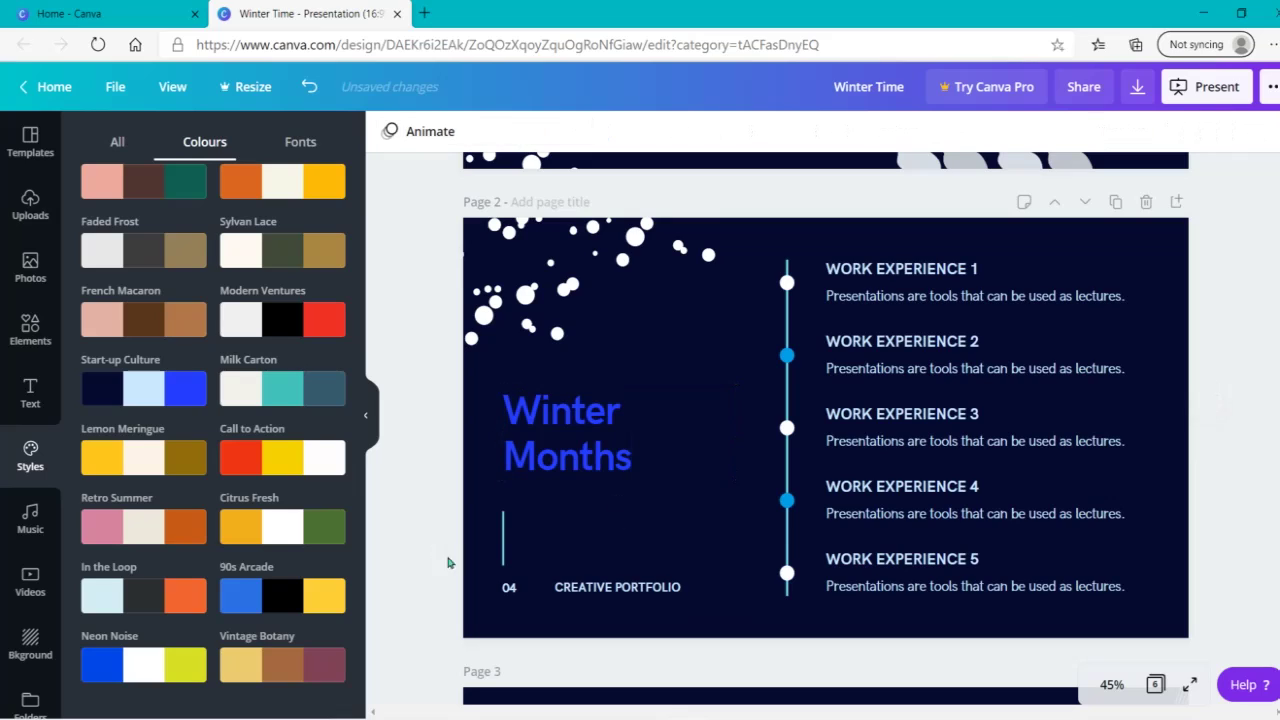
Step: Replace the page number on page 2 with "COURSE 1" on a single line and delete the "CREATIVE PORTFOLIO" label beside it
click(514, 589)
drag(527, 596, 531, 596)
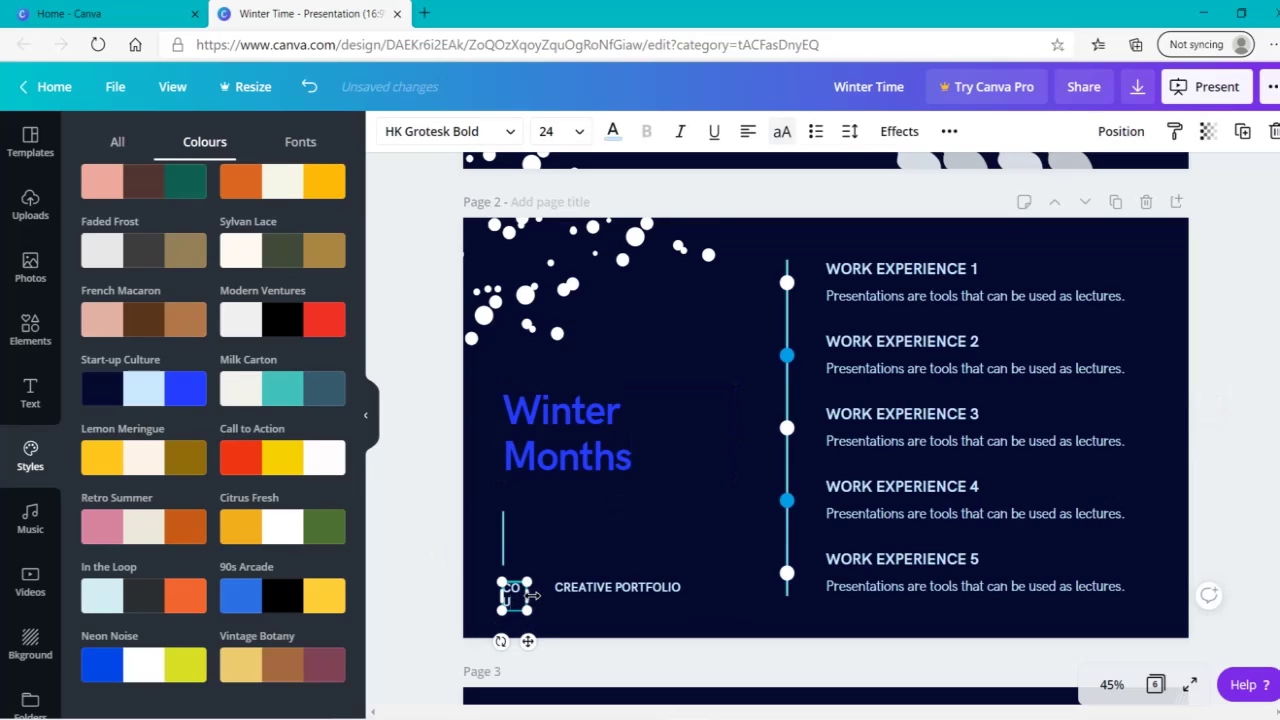
drag(533, 595, 532, 595)
drag(529, 603, 571, 604)
click(611, 592)
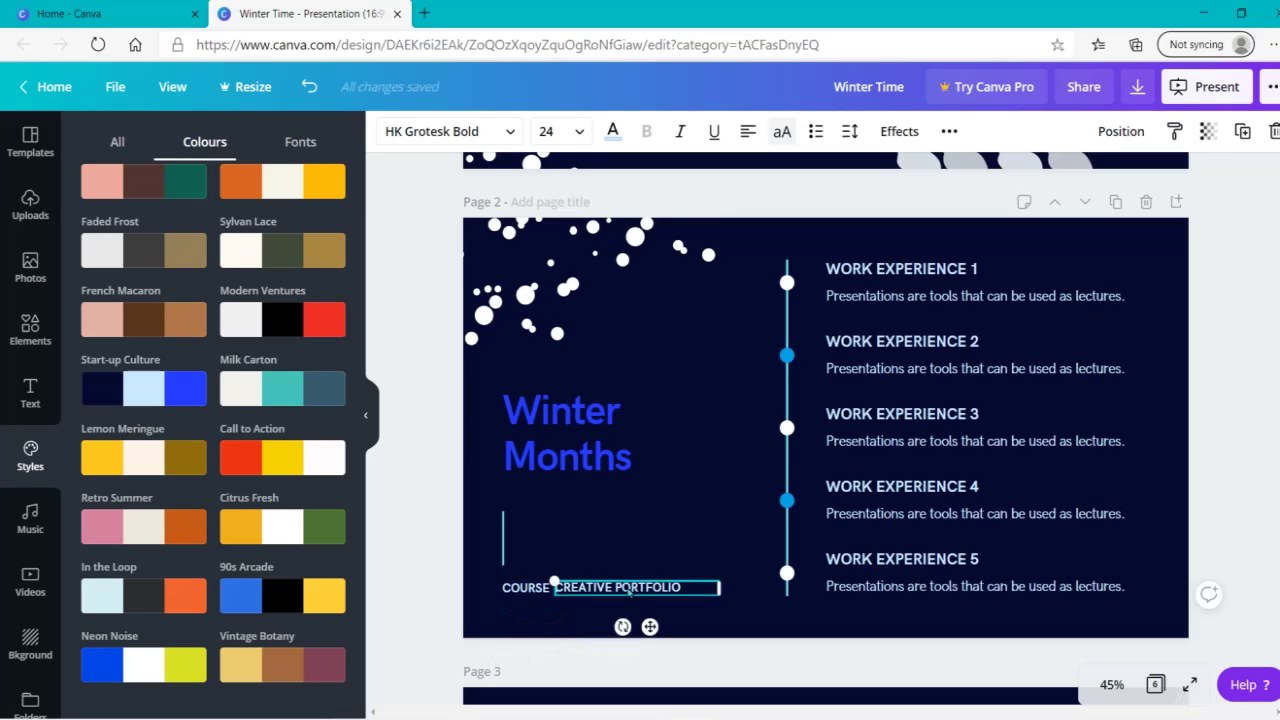
key(Delete)
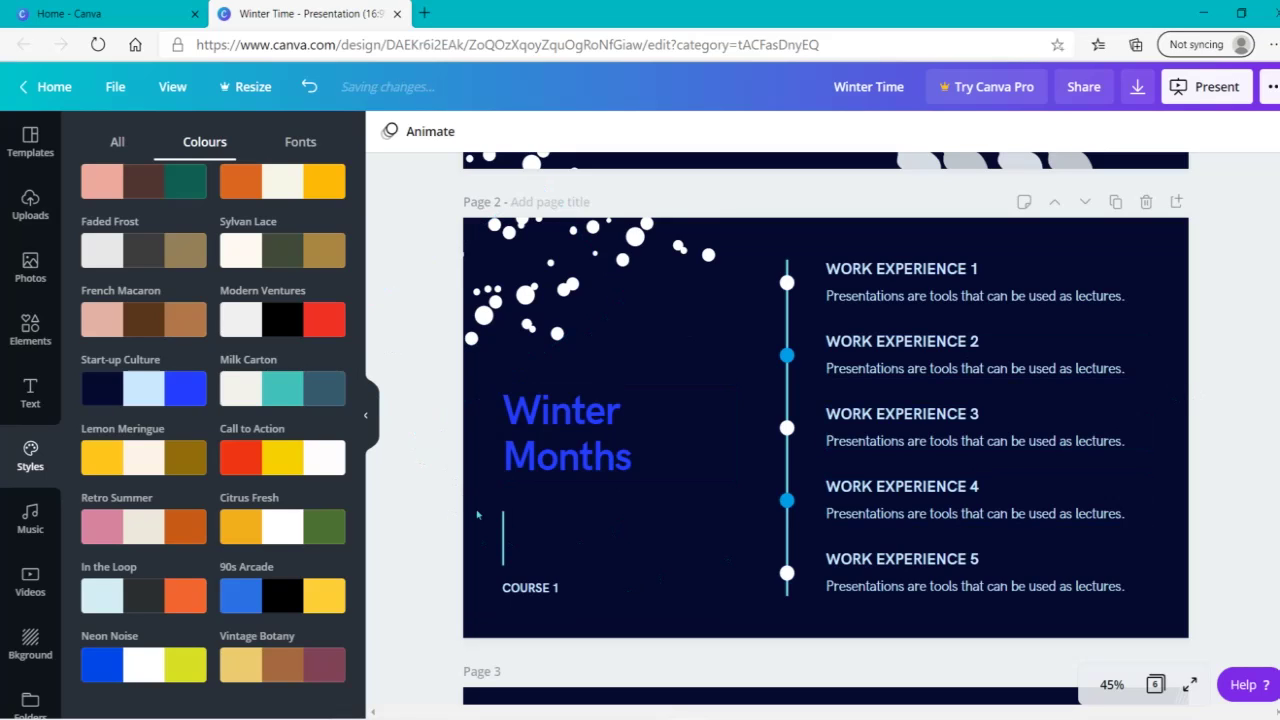
Step: Search the web in a new browser tab for "winter months uk", copy the month names from the featured answer and close the tab
click(424, 13)
text(winter ,)
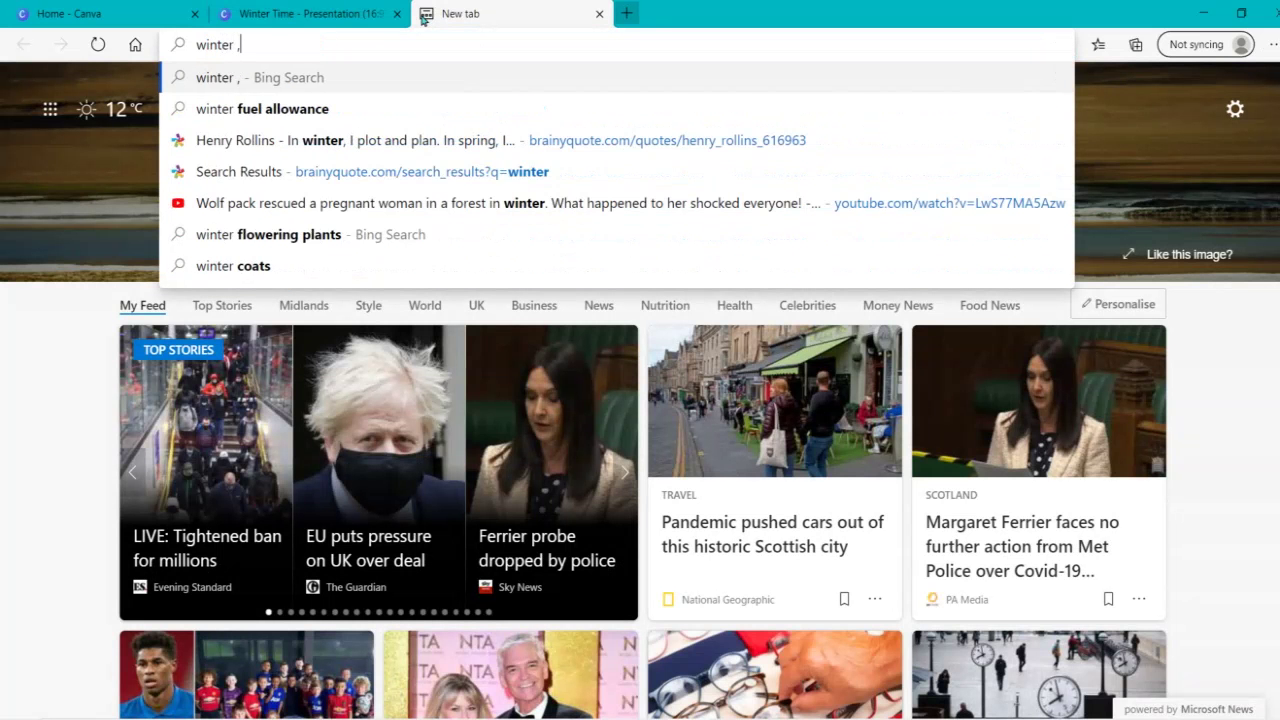
key(BackSpace)
text(months)
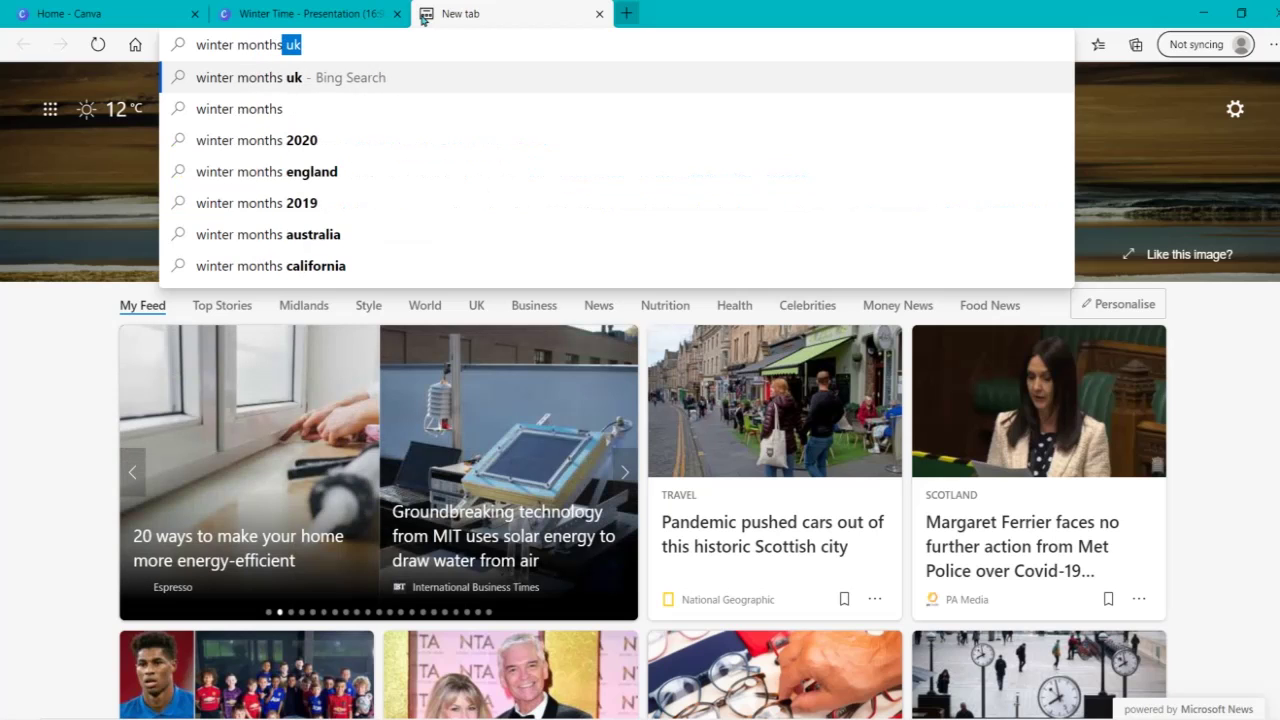
key(Return)
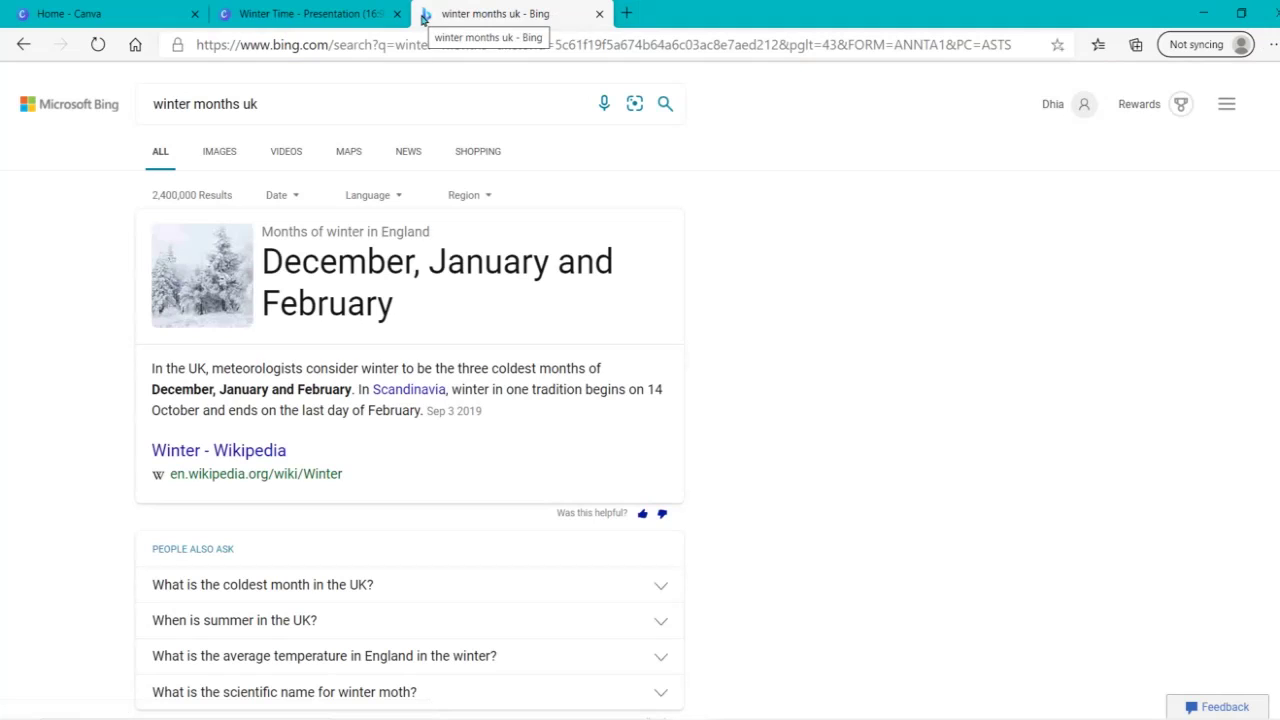
drag(262, 260, 419, 331)
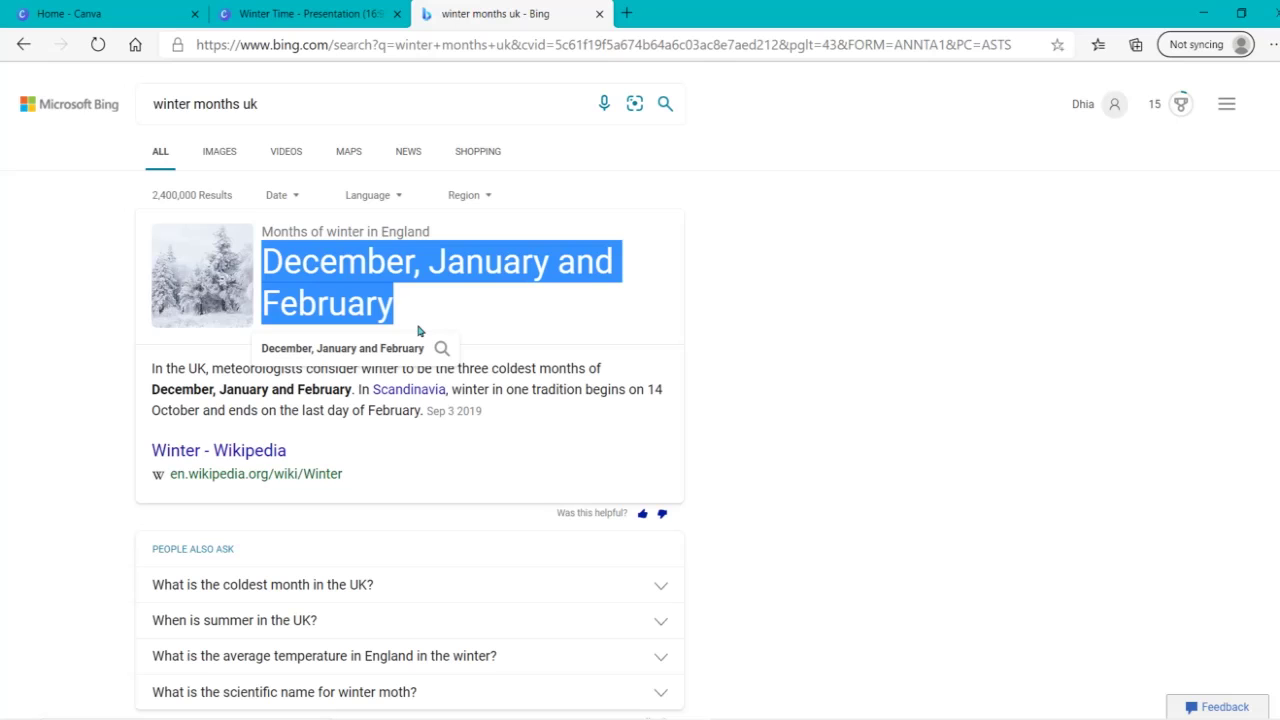
click(599, 14)
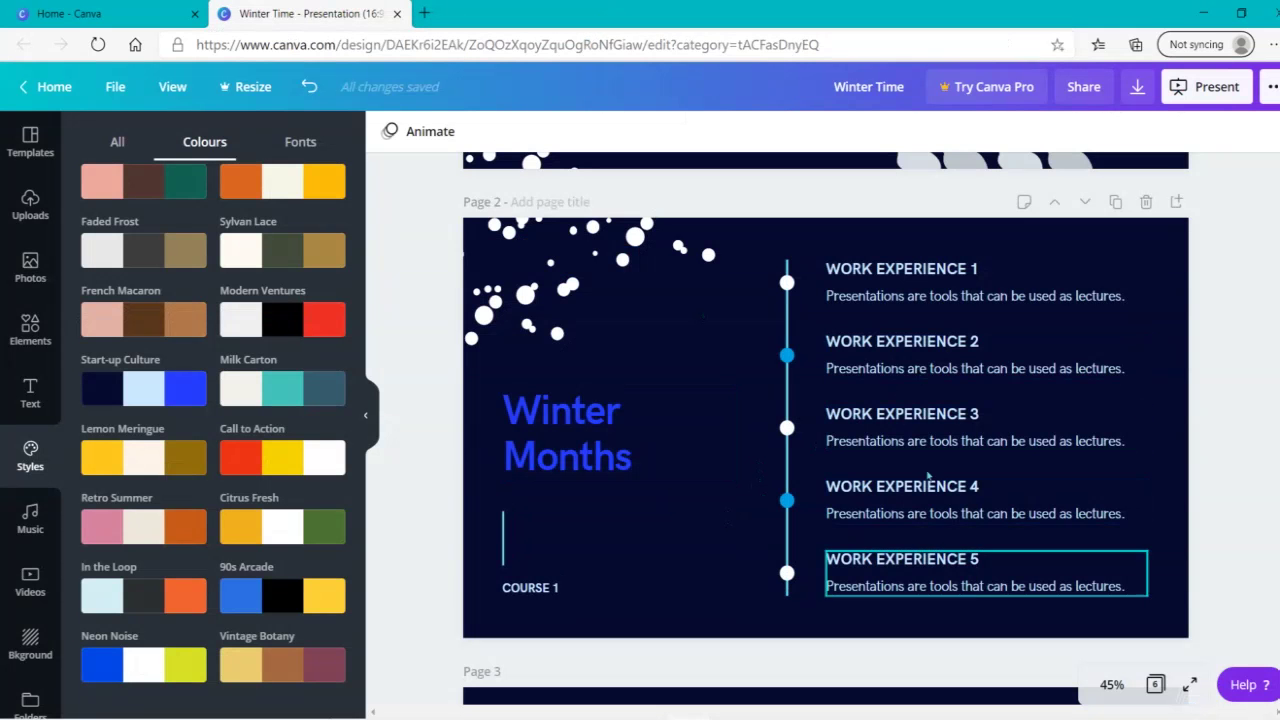
Step: Replace the "WORK EXPERIENCE 1" heading on page 2 with "DECEMBER", removing the other month names from the pasted text
double_click(877, 274)
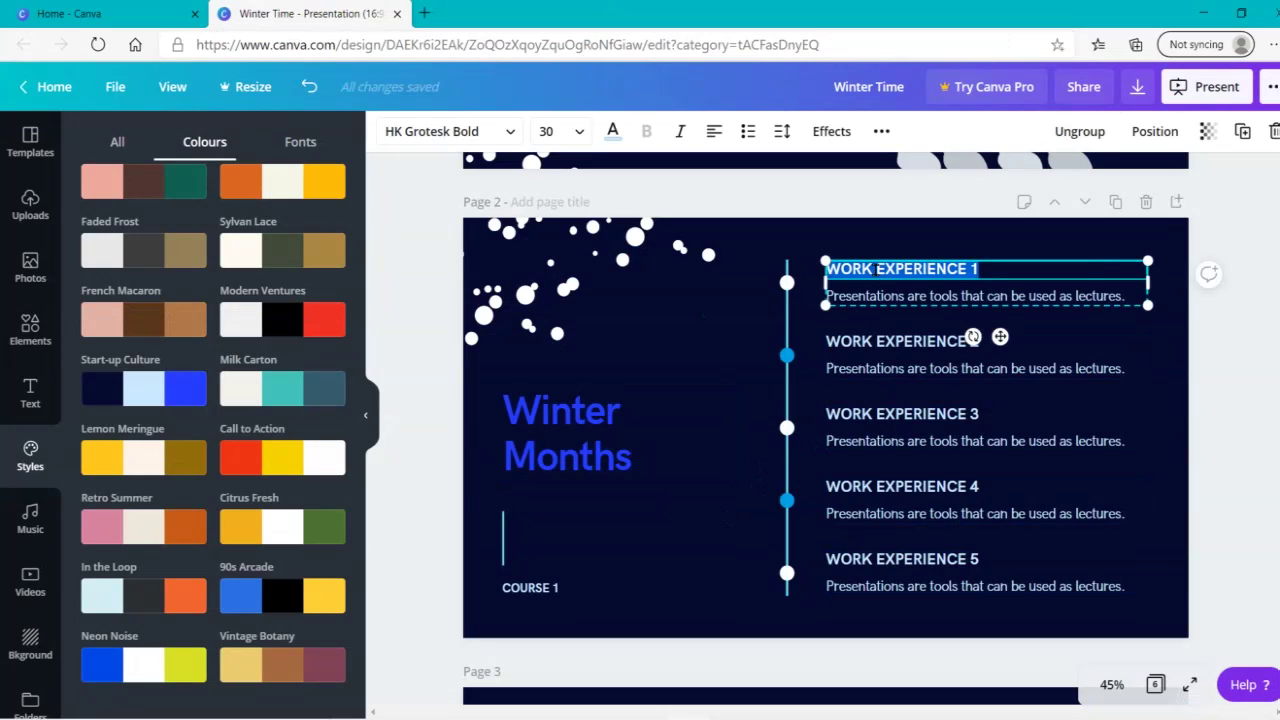
text(DECEMBER, JANUARY AND FEBRUARY)
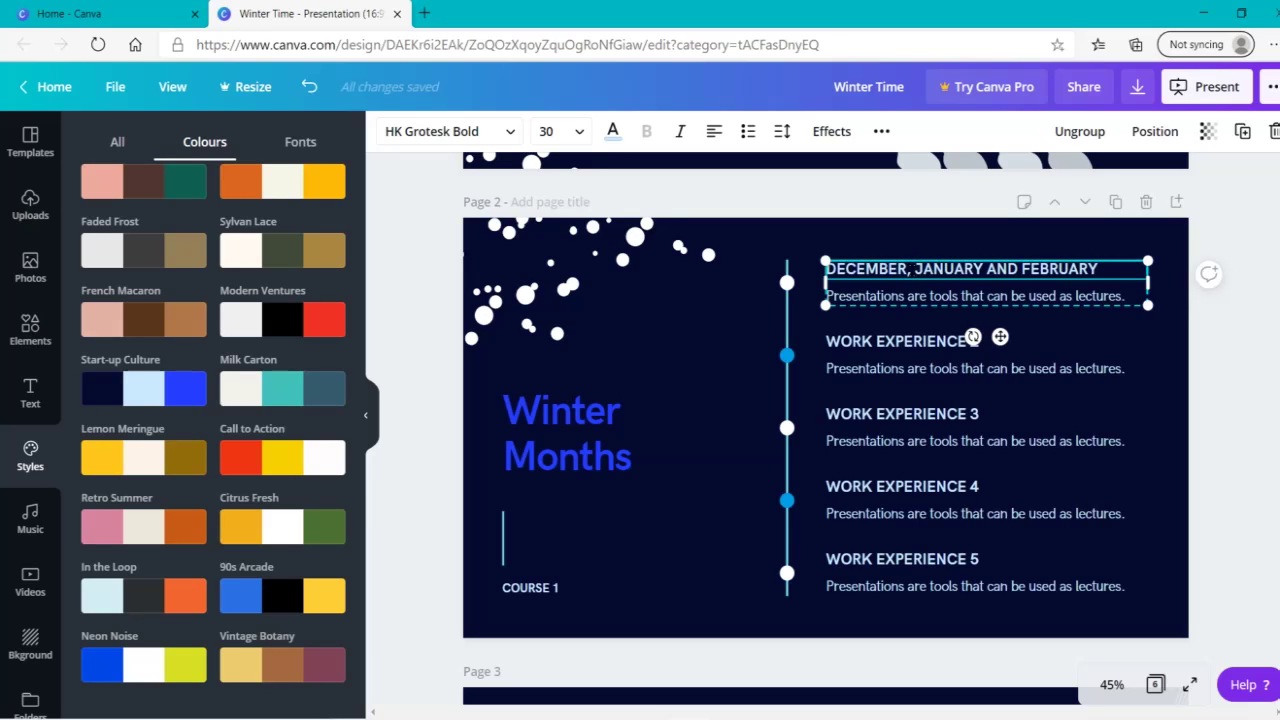
drag(907, 270, 1122, 269)
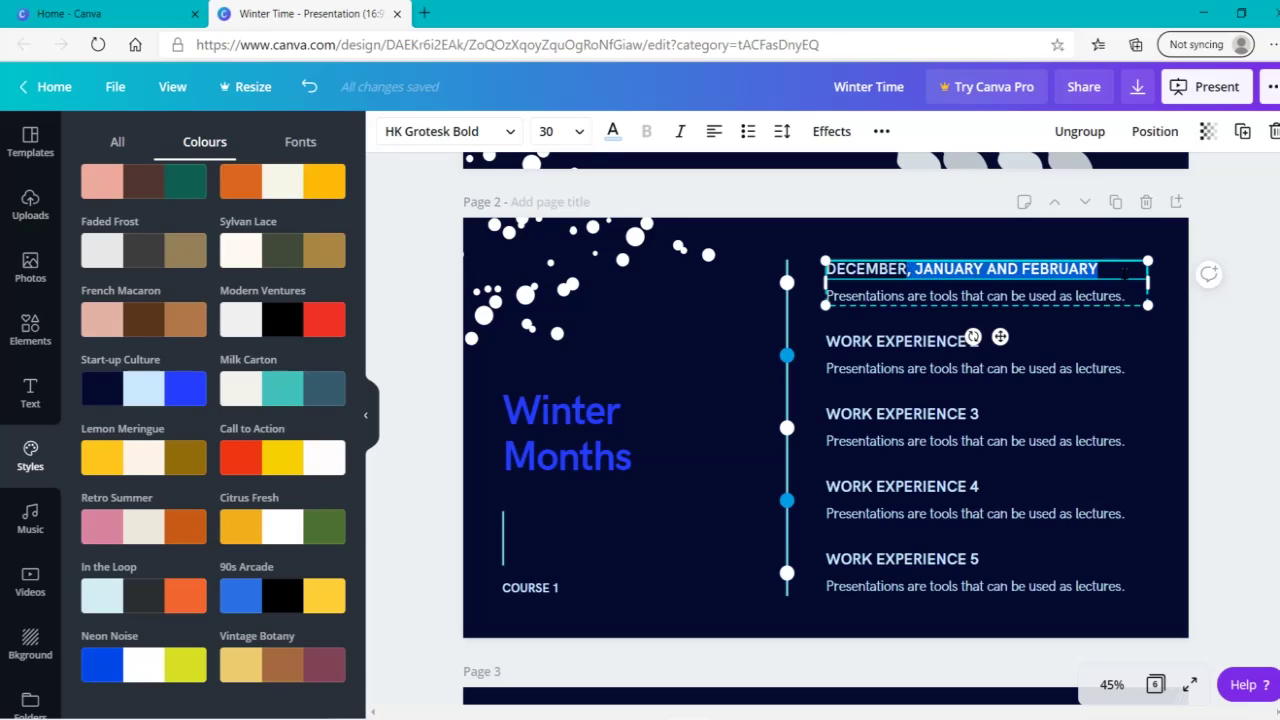
key(BackSpace)
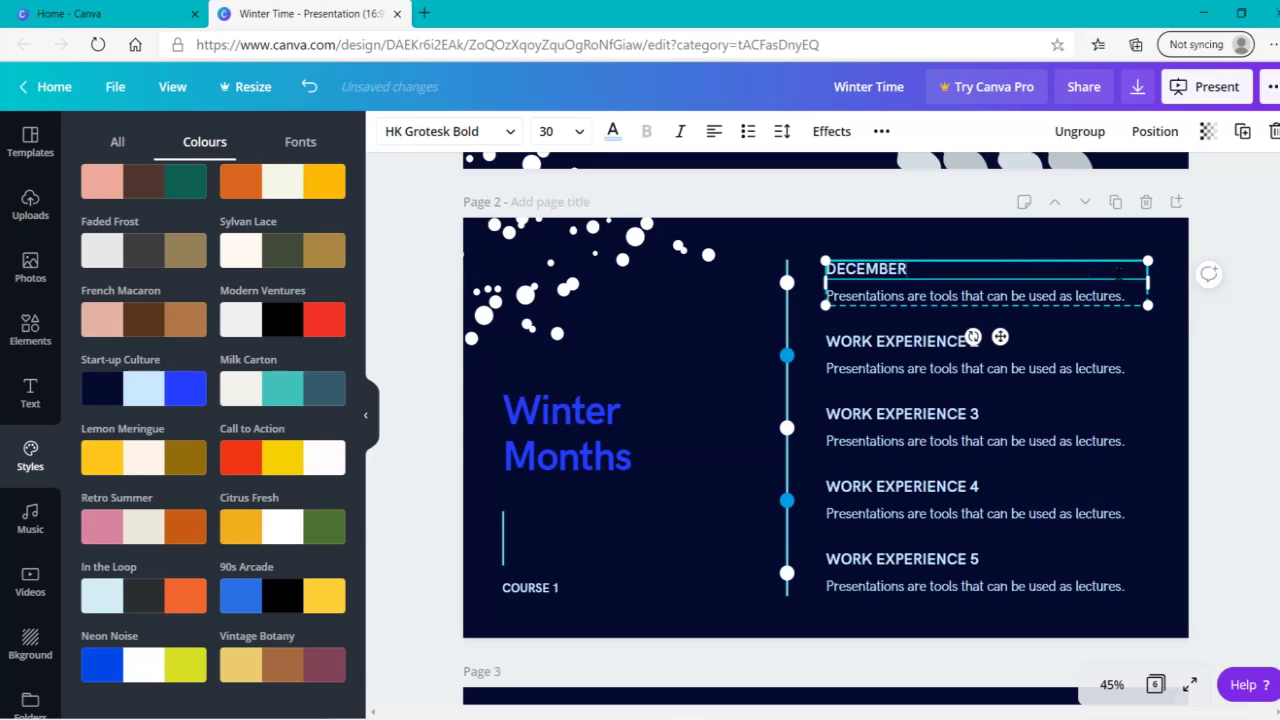
Step: Replace the "WORK EXPERIENCE 2" heading with the copied month names and trim them to "JANUARY"
double_click(900, 341)
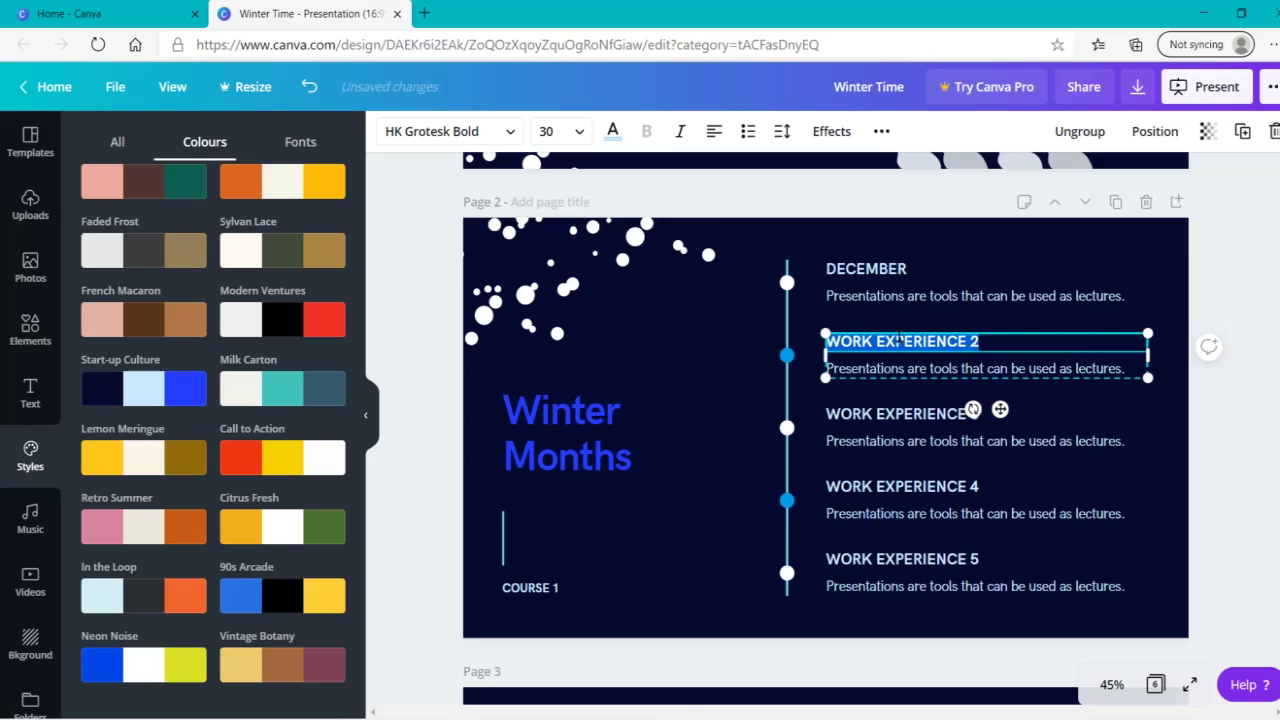
text(DECEMBER, JANUARY AND FEBRUARY)
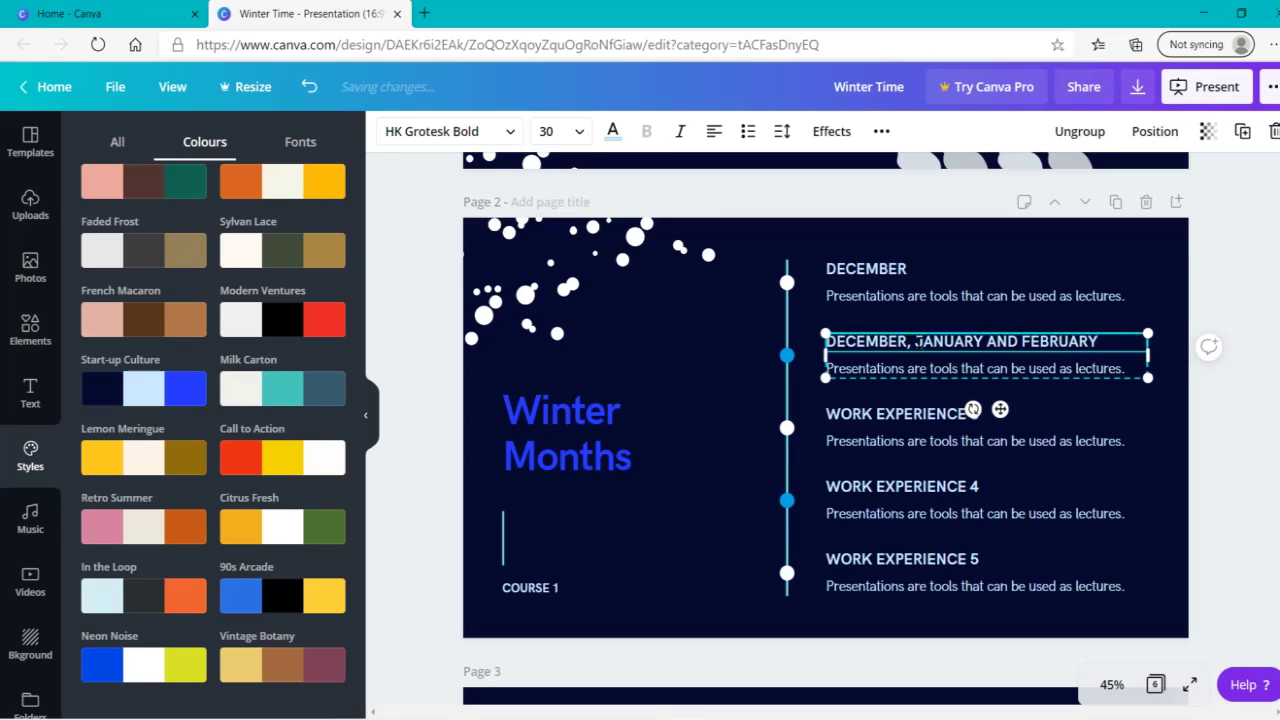
click(916, 341)
key(BackSpace)
key(BackSpace)
key(BackSpace)
key(BackSpace)
key(BackSpace)
key(BackSpace)
key(BackSpace)
key(BackSpace)
key(BackSpace)
key(BackSpace)
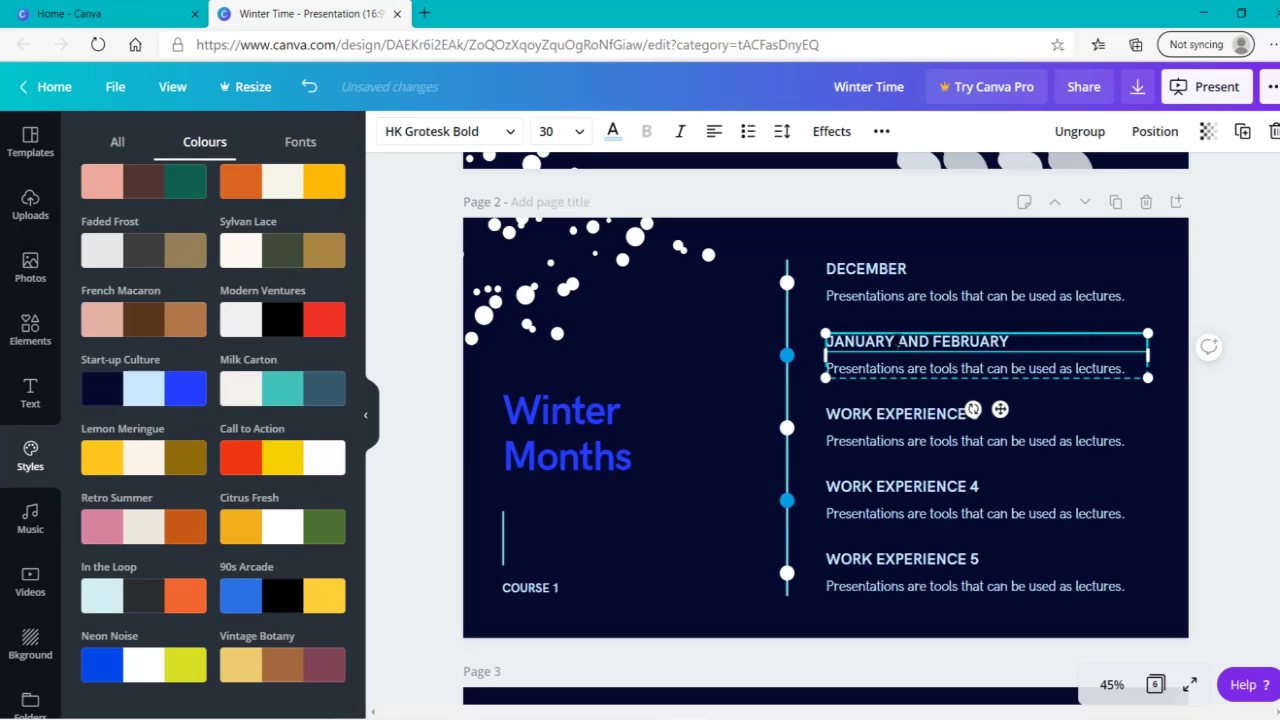
drag(897, 341, 1015, 341)
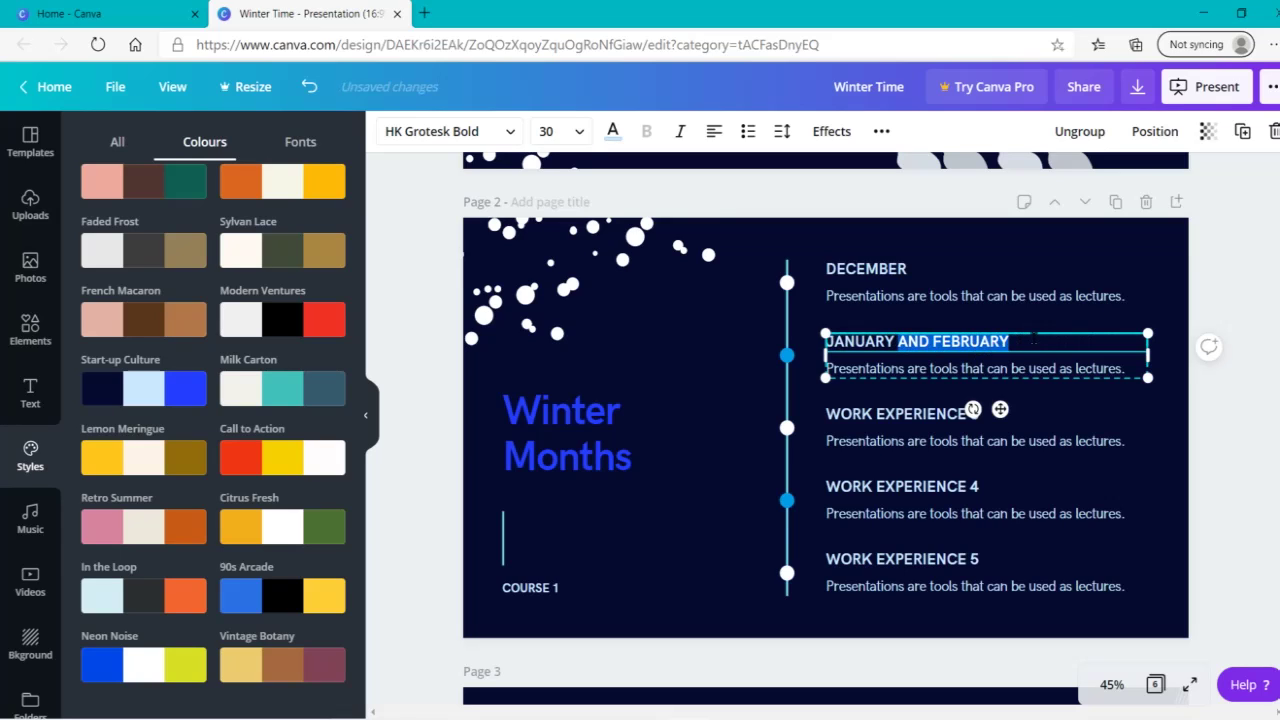
key(BackSpace)
Step: Replace the "WORK EXPERIENCE 3" heading with the copied month names and trim them to "FEBRUARY"
click(862, 413)
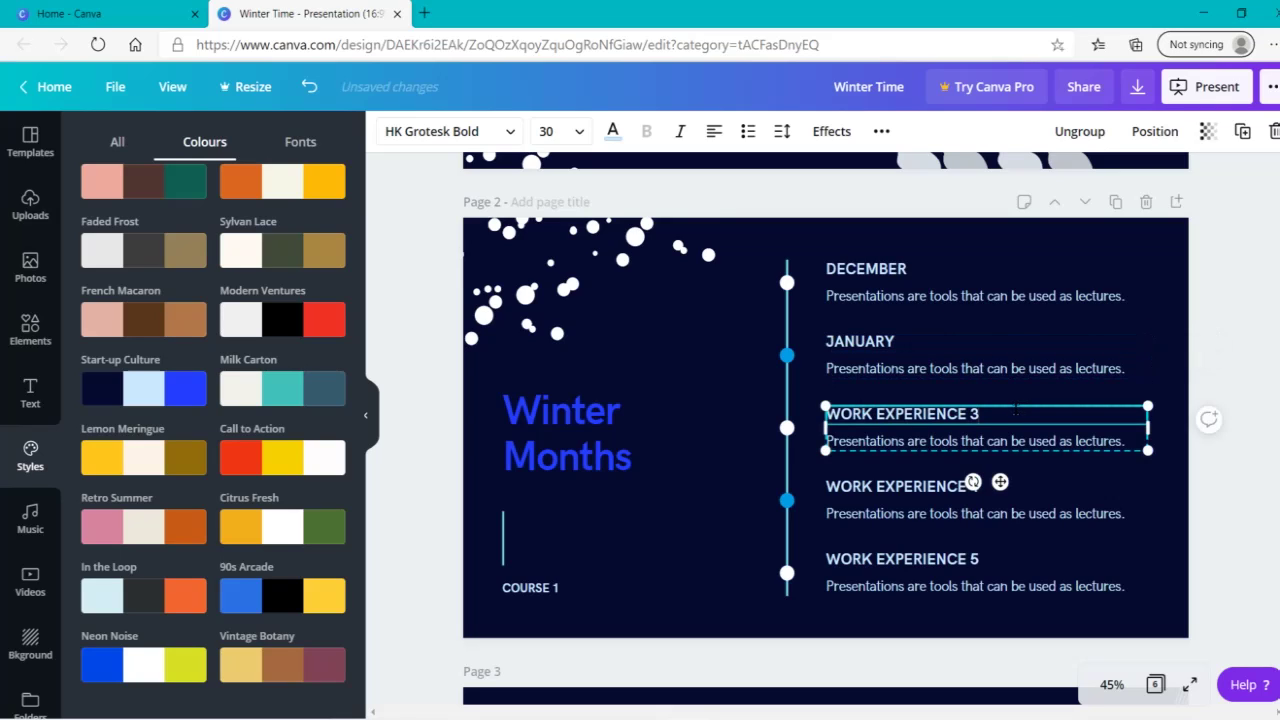
key(BackSpace)
key(BackSpace)
key(BackSpace)
key(BackSpace)
key(BackSpace)
key(BackSpace)
key(BackSpace)
key(BackSpace)
key(BackSpace)
key(BackSpace)
key(BackSpace)
key(BackSpace)
key(BackSpace)
key(BackSpace)
key(BackSpace)
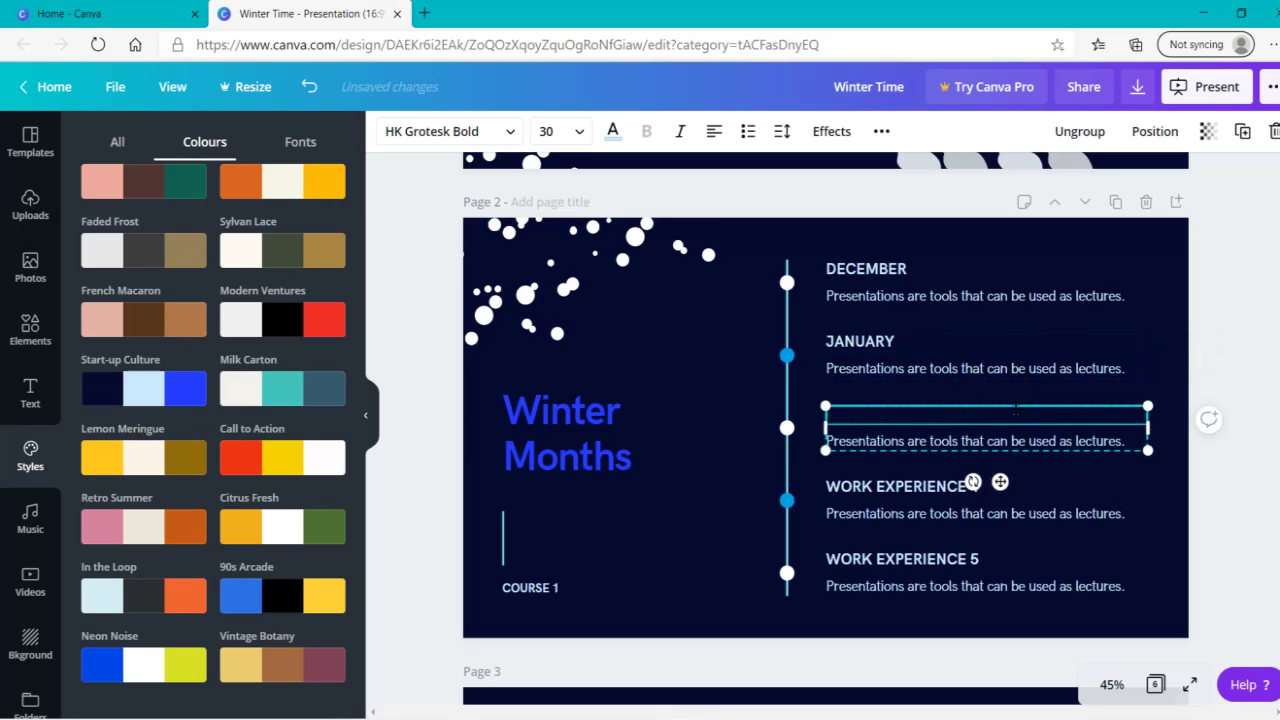
text(DECEMBER, JANUARY AND FEBRUARY)
drag(1022, 413, 1031, 413)
click(1031, 415)
key(BackSpace)
key(BackSpace)
key(BackSpace)
key(BackSpace)
key(BackSpace)
key(BackSpace)
key(BackSpace)
key(BackSpace)
key(BackSpace)
key(BackSpace)
key(BackSpace)
key(BackSpace)
key(BackSpace)
key(BackSpace)
key(BackSpace)
key(BackSpace)
key(BackSpace)
key(BackSpace)
key(BackSpace)
key(BackSpace)
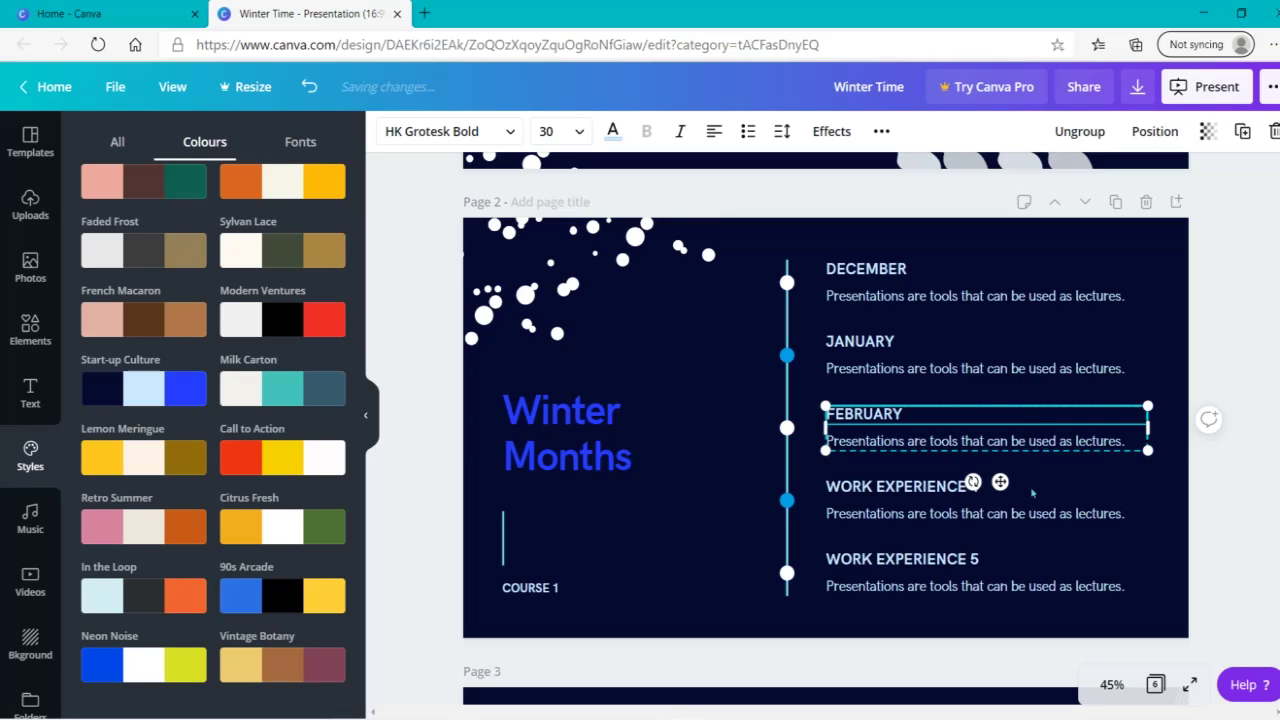
click(1237, 542)
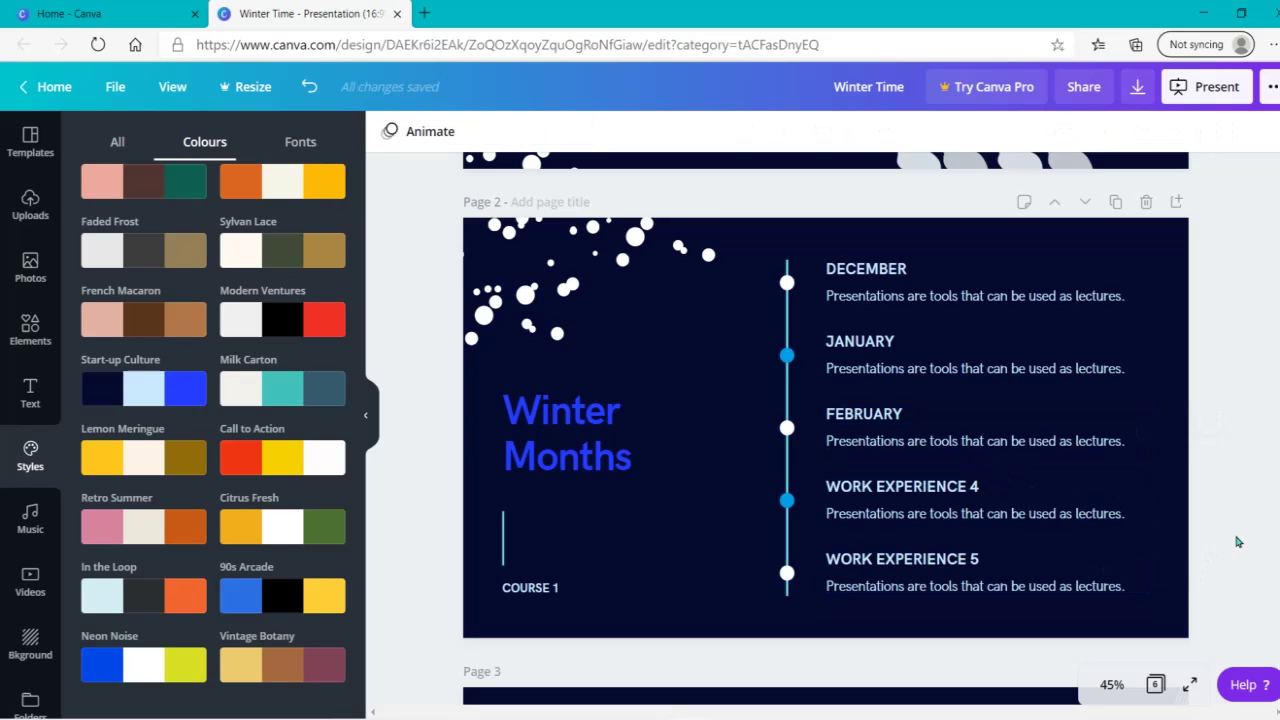
Step: Delete the two timeline dots beside the "WORK EXPERIENCE 4" and "WORK EXPERIENCE 5" entries on page 2
click(786, 574)
key(Delete)
click(787, 500)
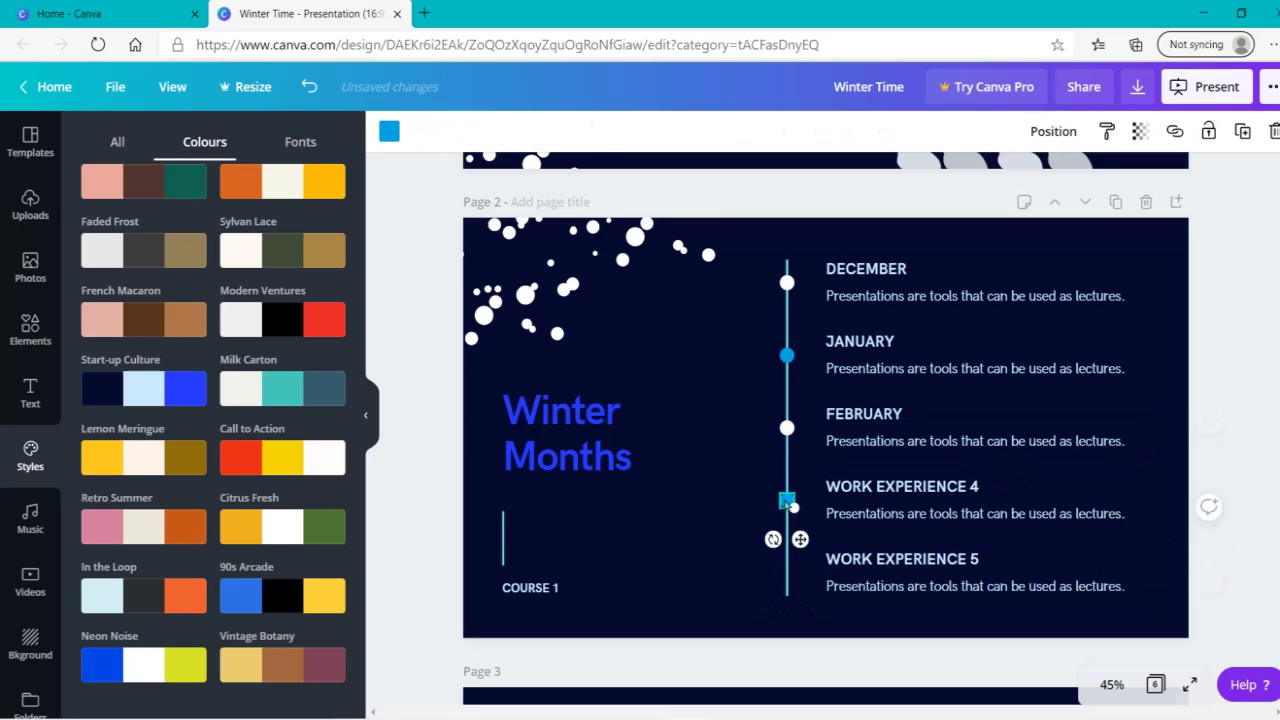
key(Delete)
Step: Shorten the vertical timeline line on page 2 to a height of about 546, ending just below the February entry
click(785, 591)
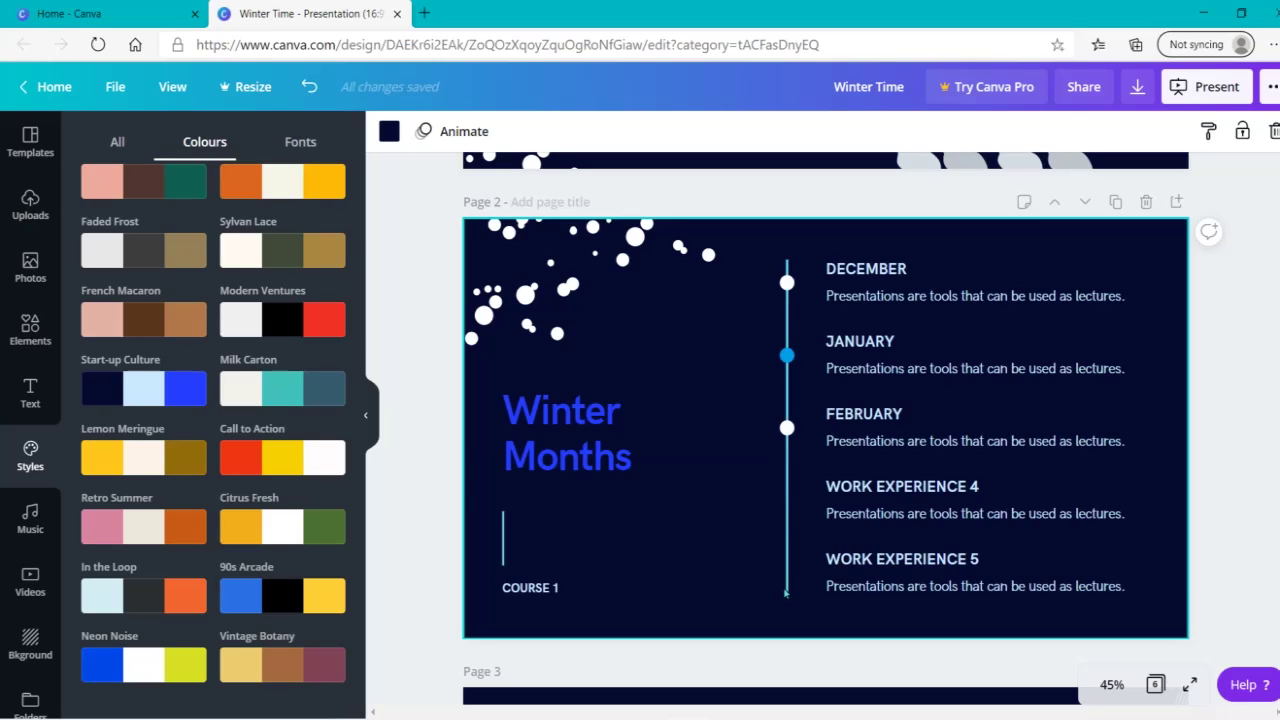
click(786, 591)
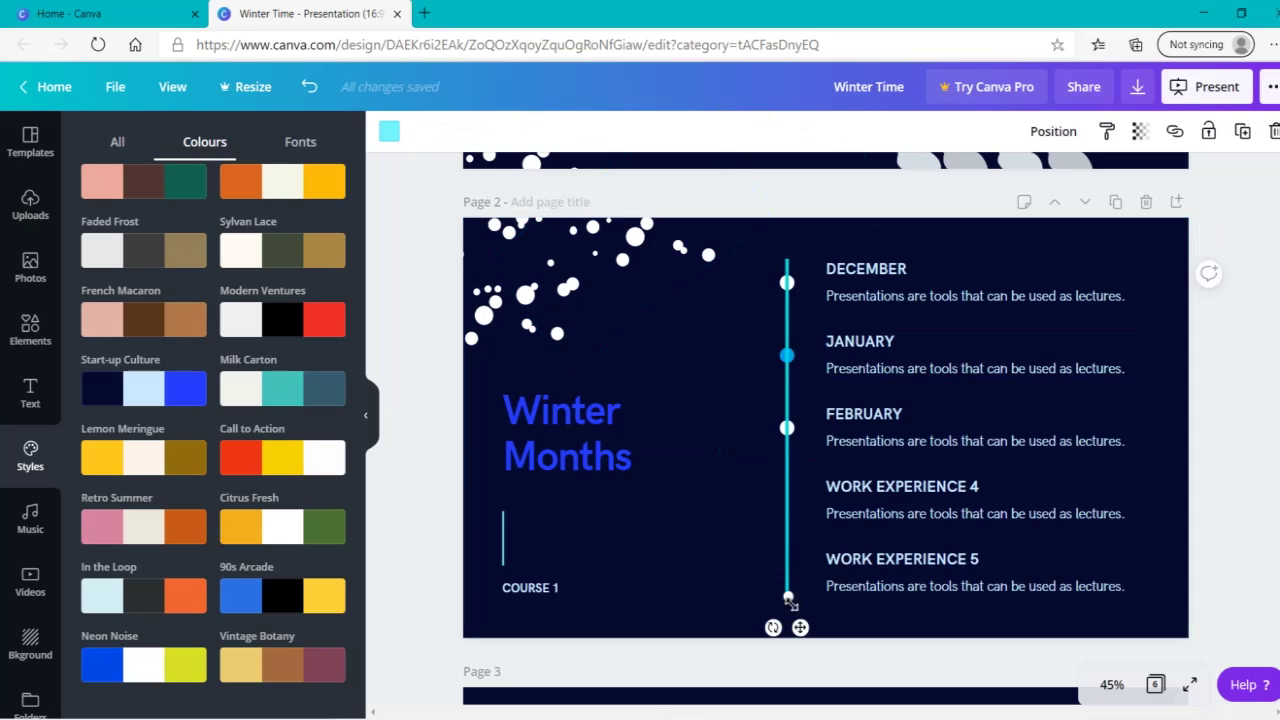
drag(788, 597, 789, 474)
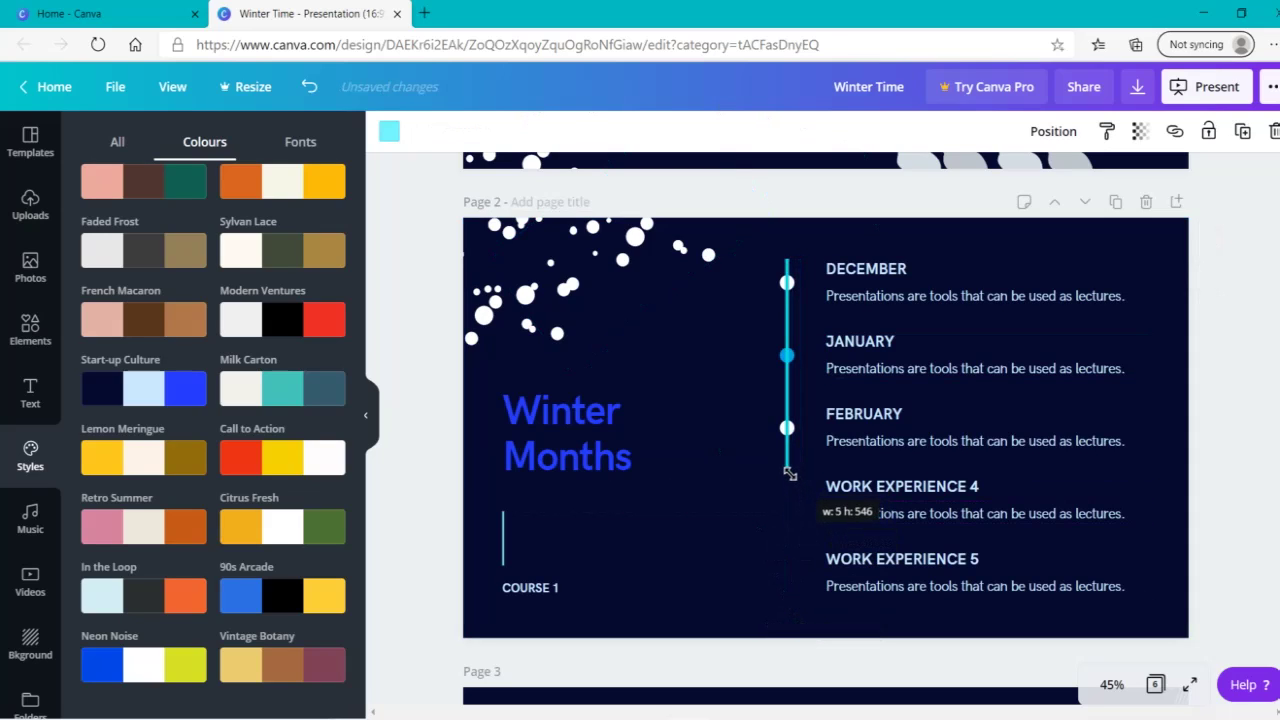
click(1186, 524)
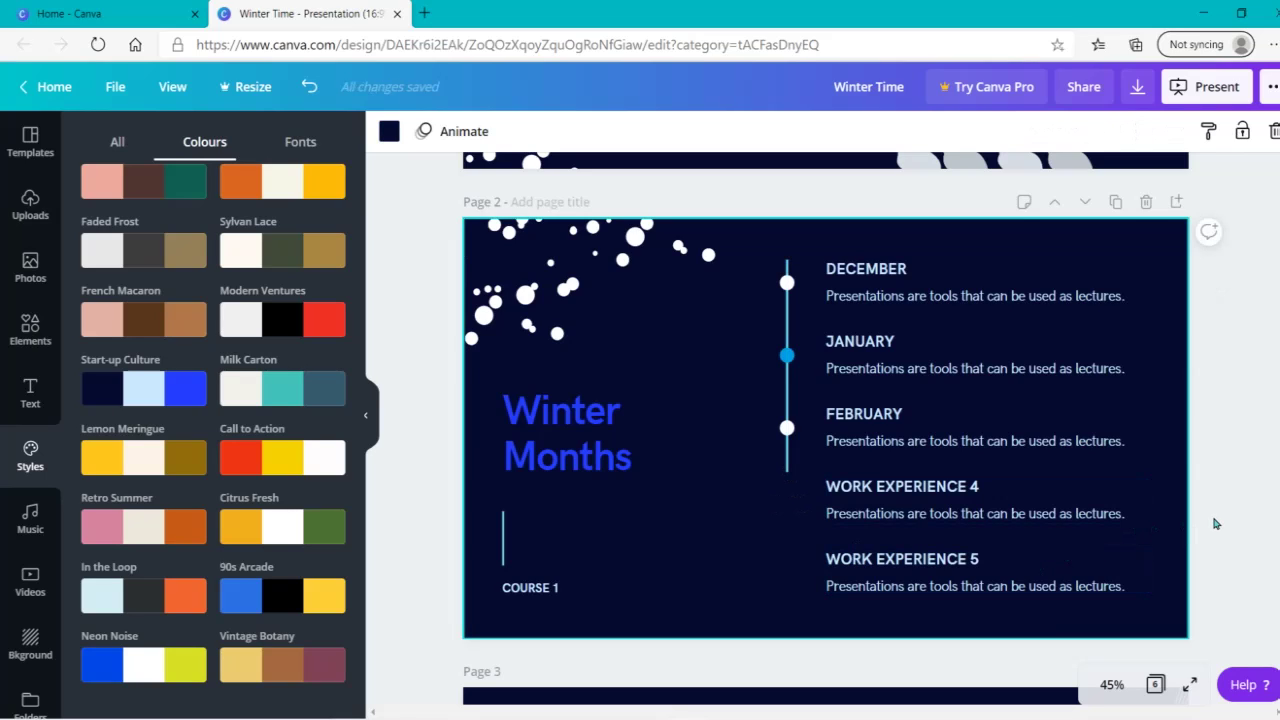
Step: Delete the "WORK EXPERIENCE 4" and "WORK EXPERIENCE 5" text blocks from page 2
click(838, 490)
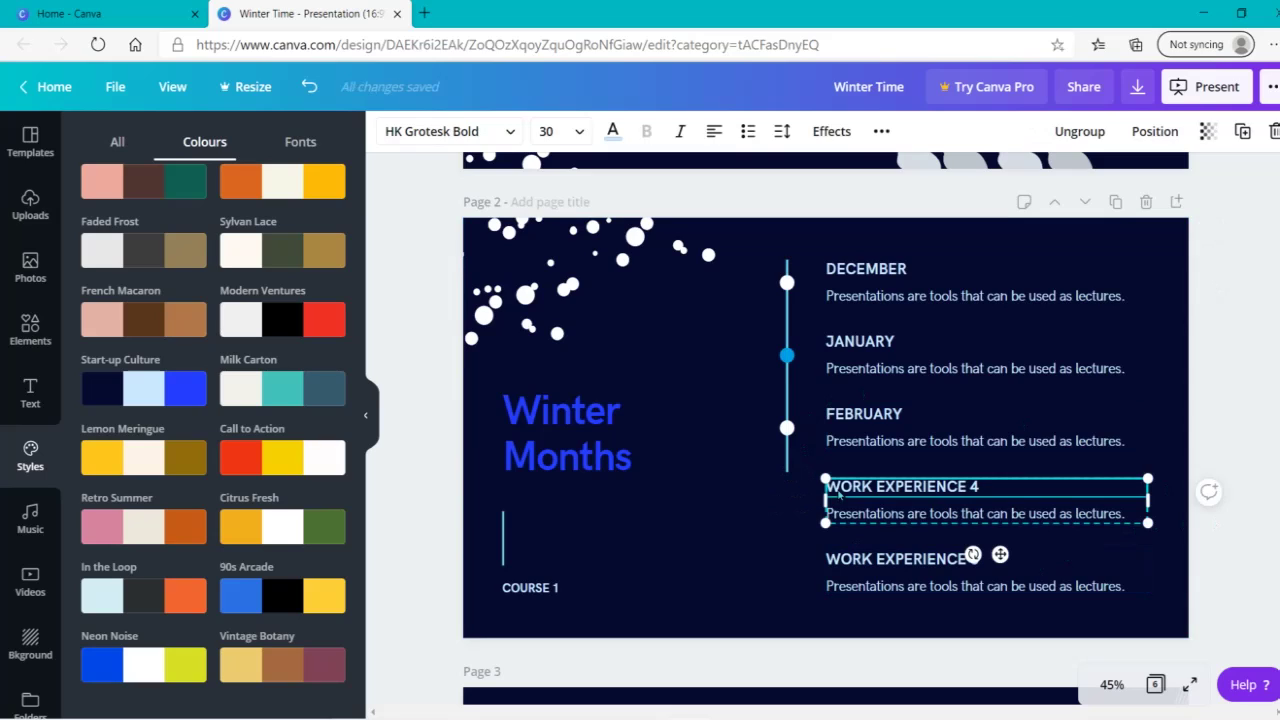
key(Delete)
key(Delete)
click(912, 562)
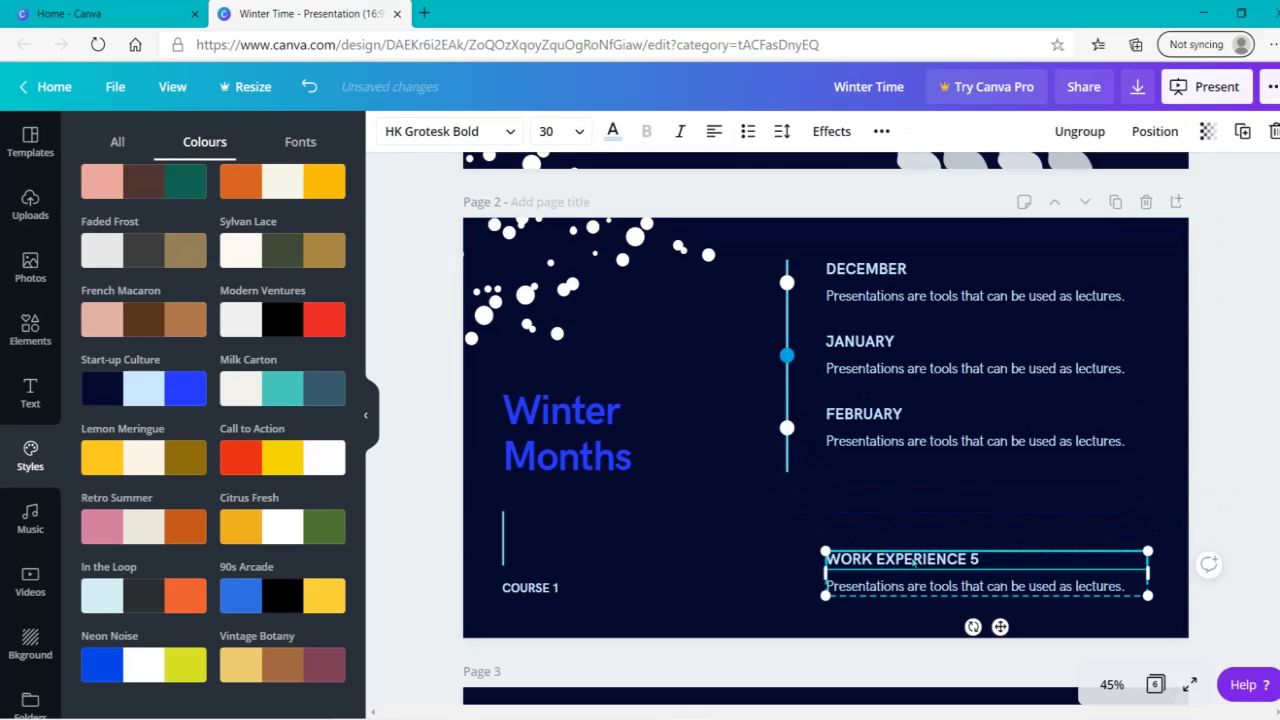
key(Delete)
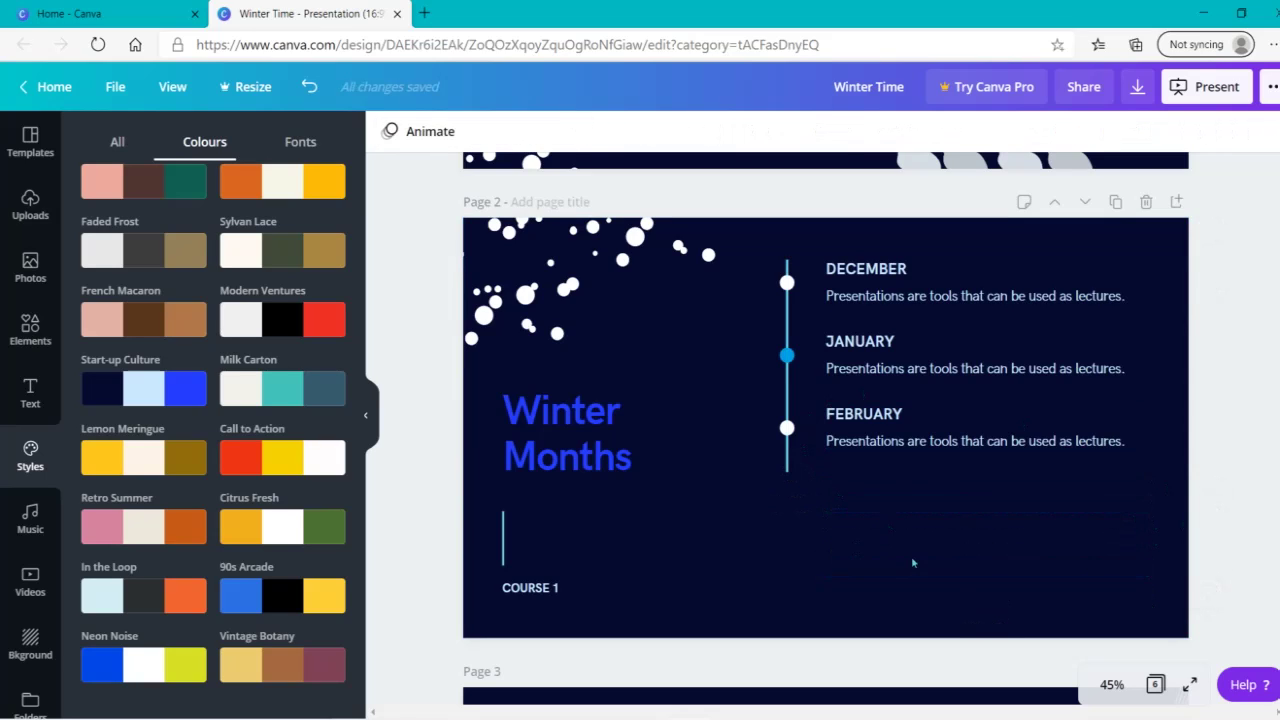
Step: Lengthen the vertical timeline line downward so it ends close to the lower edge of page 2
click(787, 470)
drag(787, 470, 790, 632)
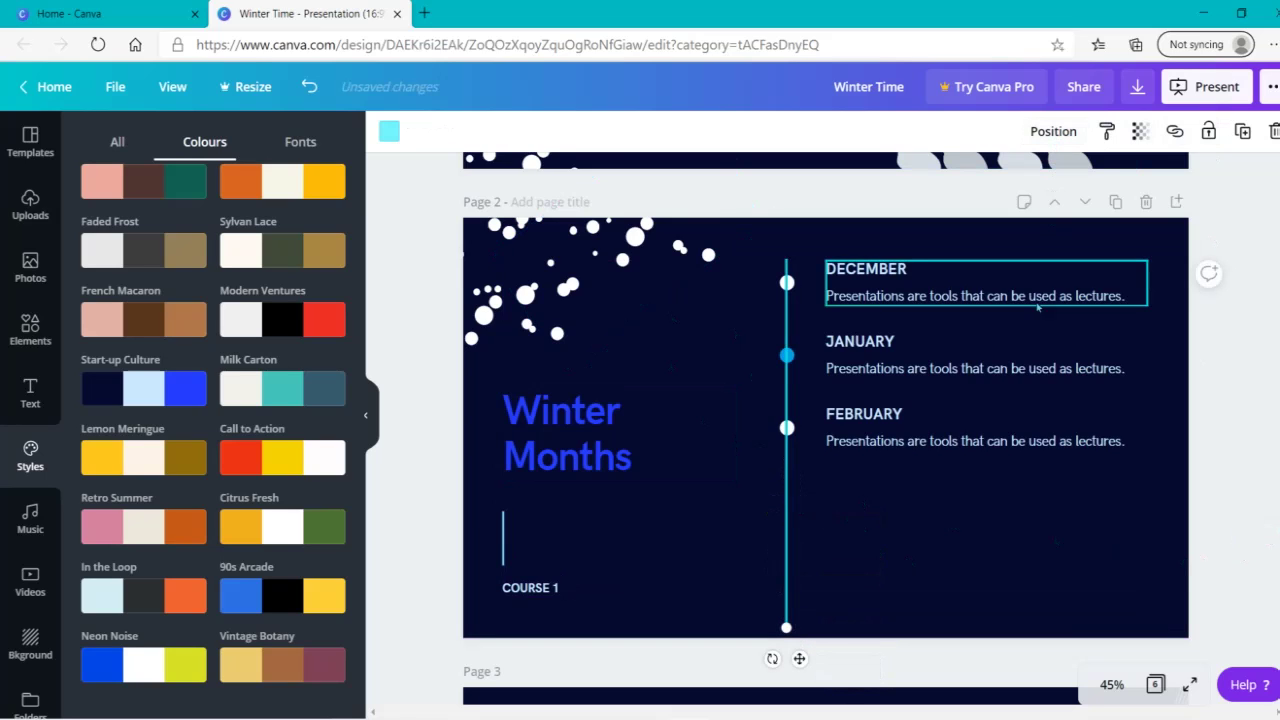
Step: Try aligning the timeline line to the page's centre and middle, and undo both alignments
click(1053, 135)
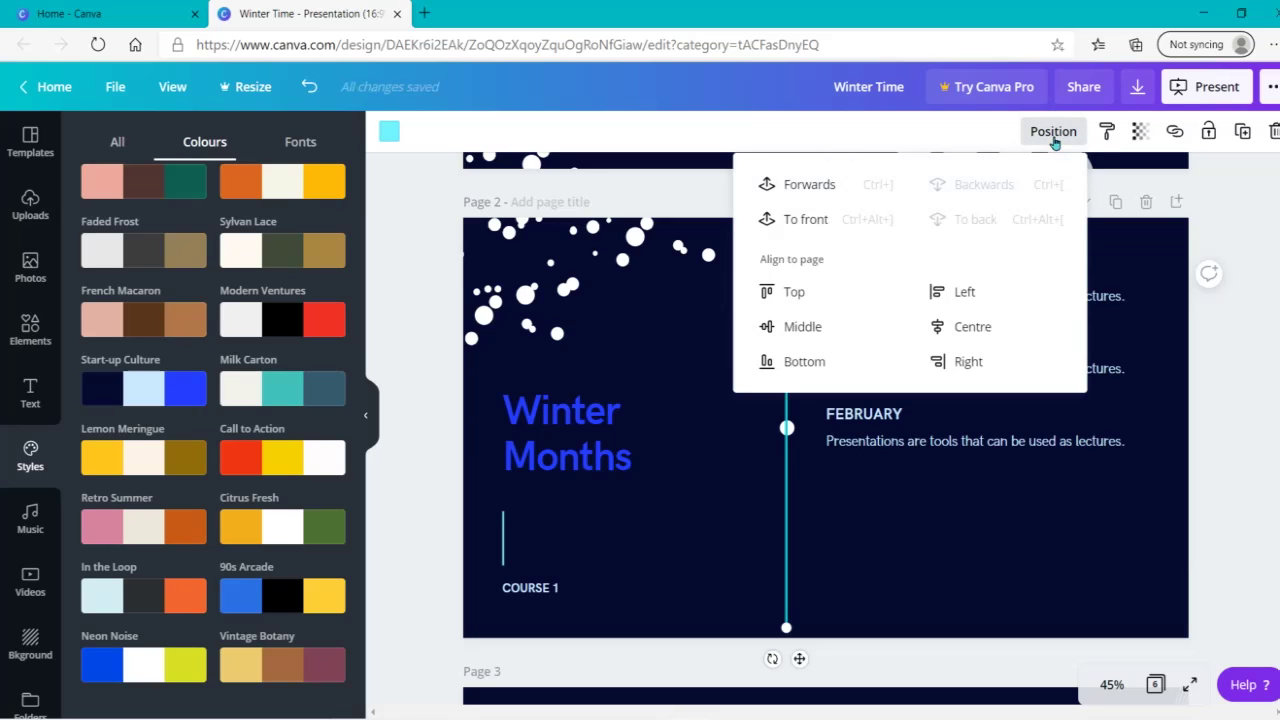
click(988, 330)
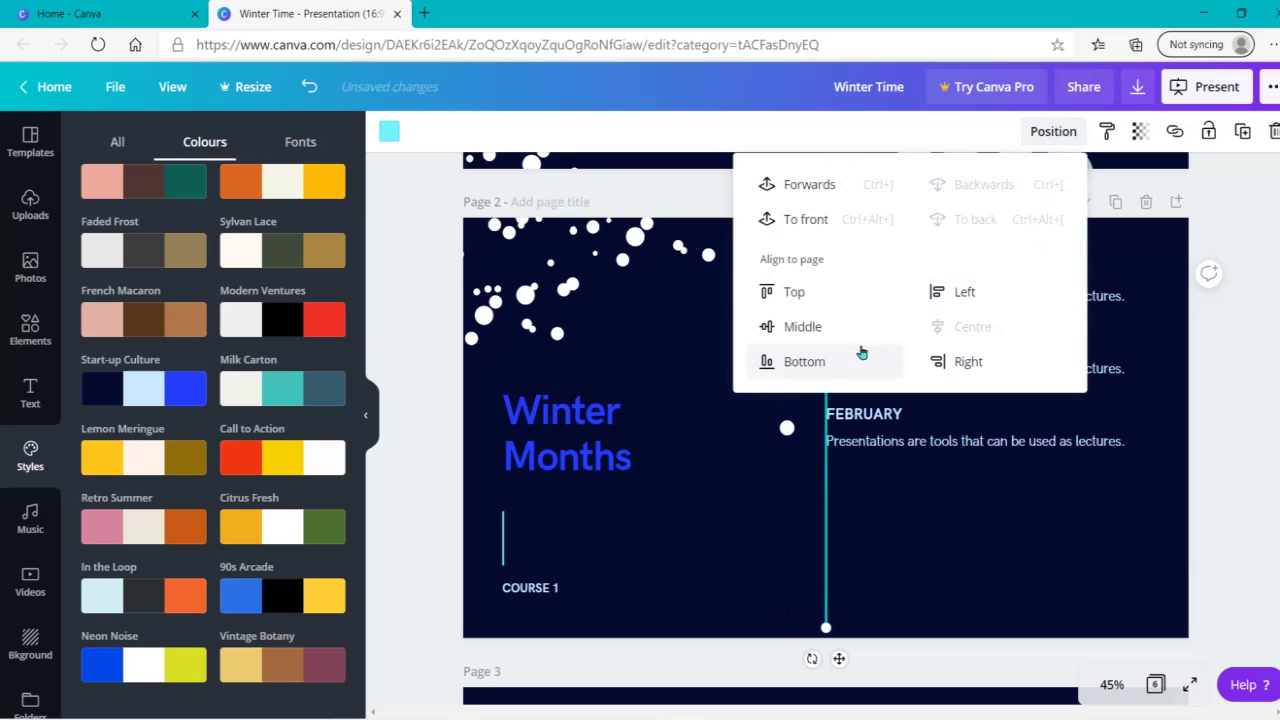
click(780, 328)
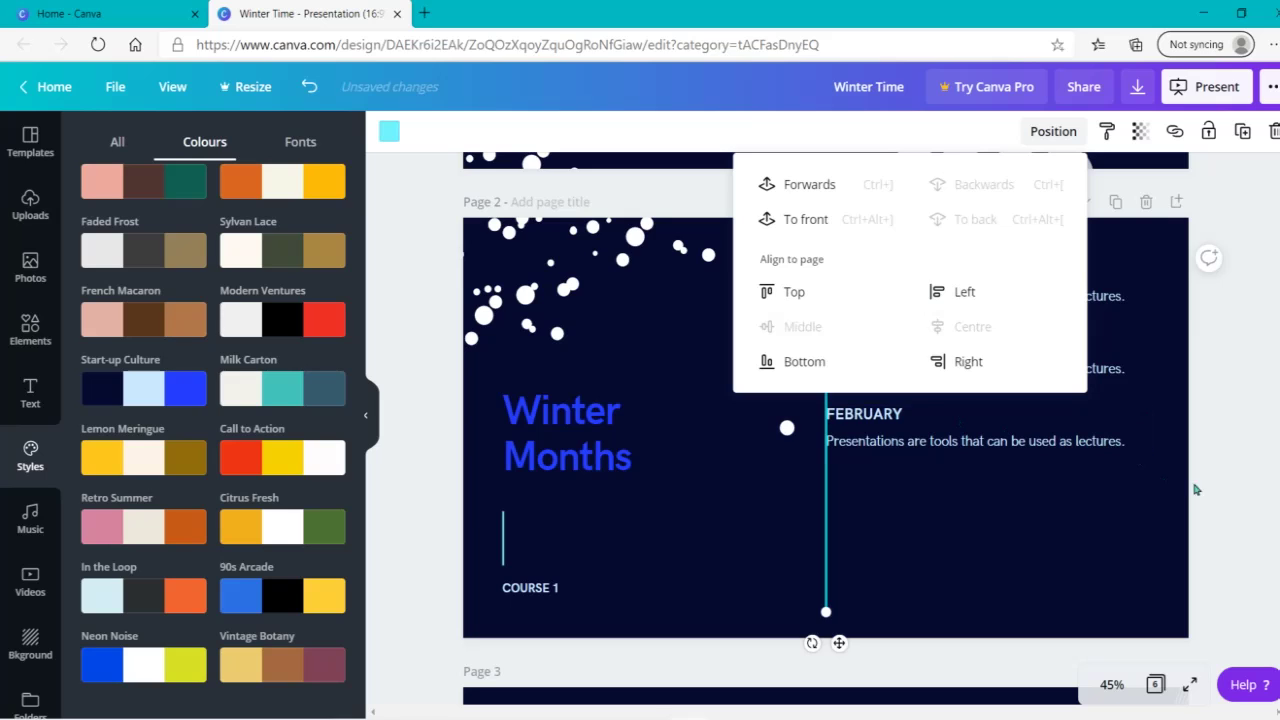
click(298, 89)
click(298, 89)
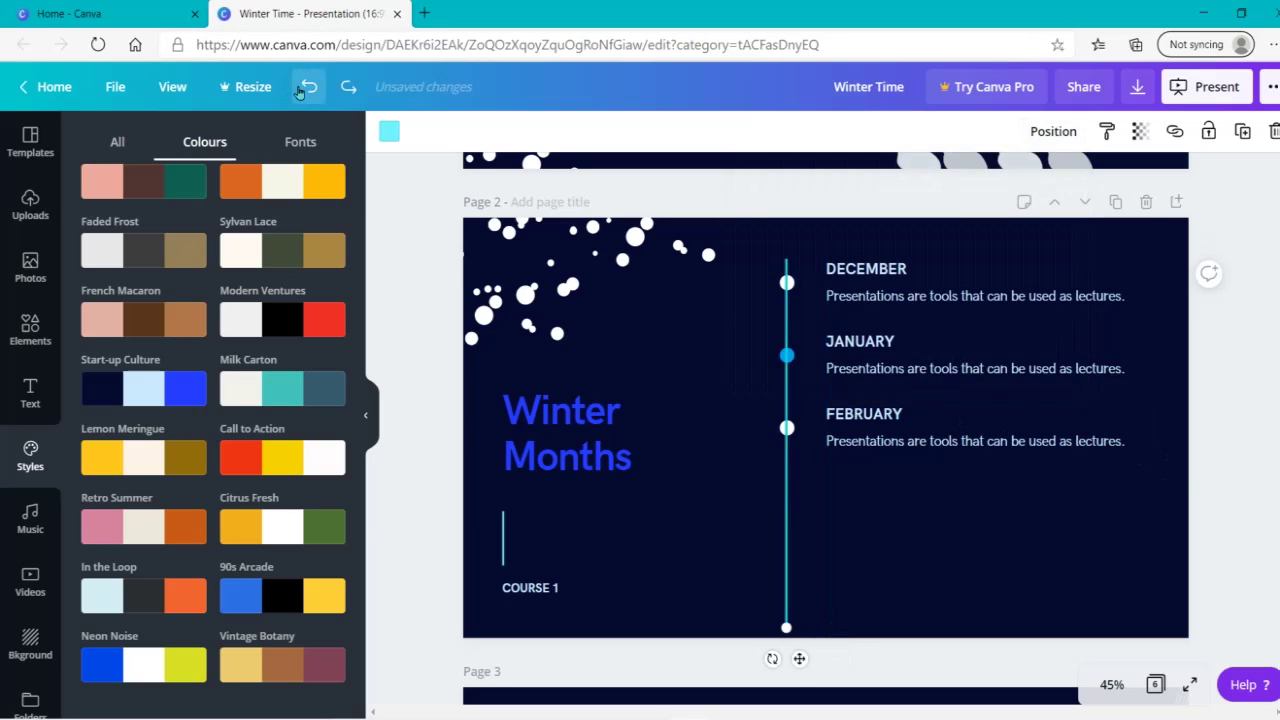
Step: Align the timeline line to the middle of page 2 vertically, keeping its horizontal position through the dots
click(1041, 130)
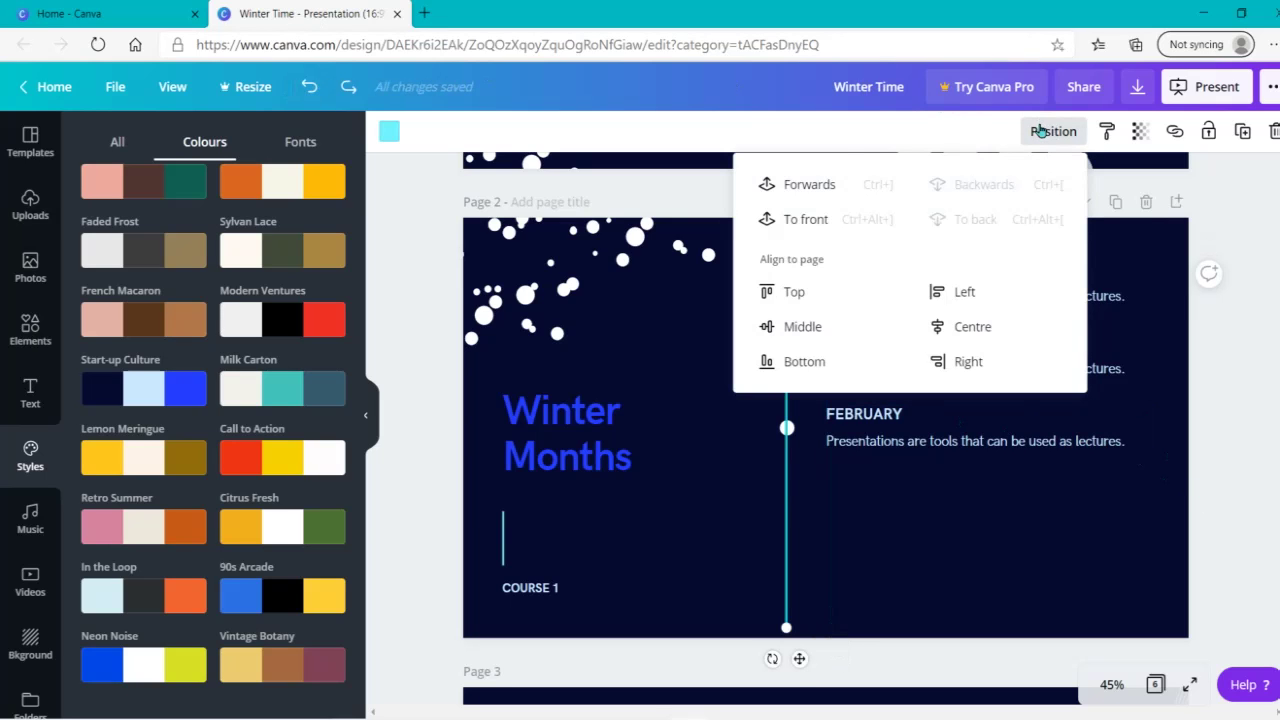
click(409, 346)
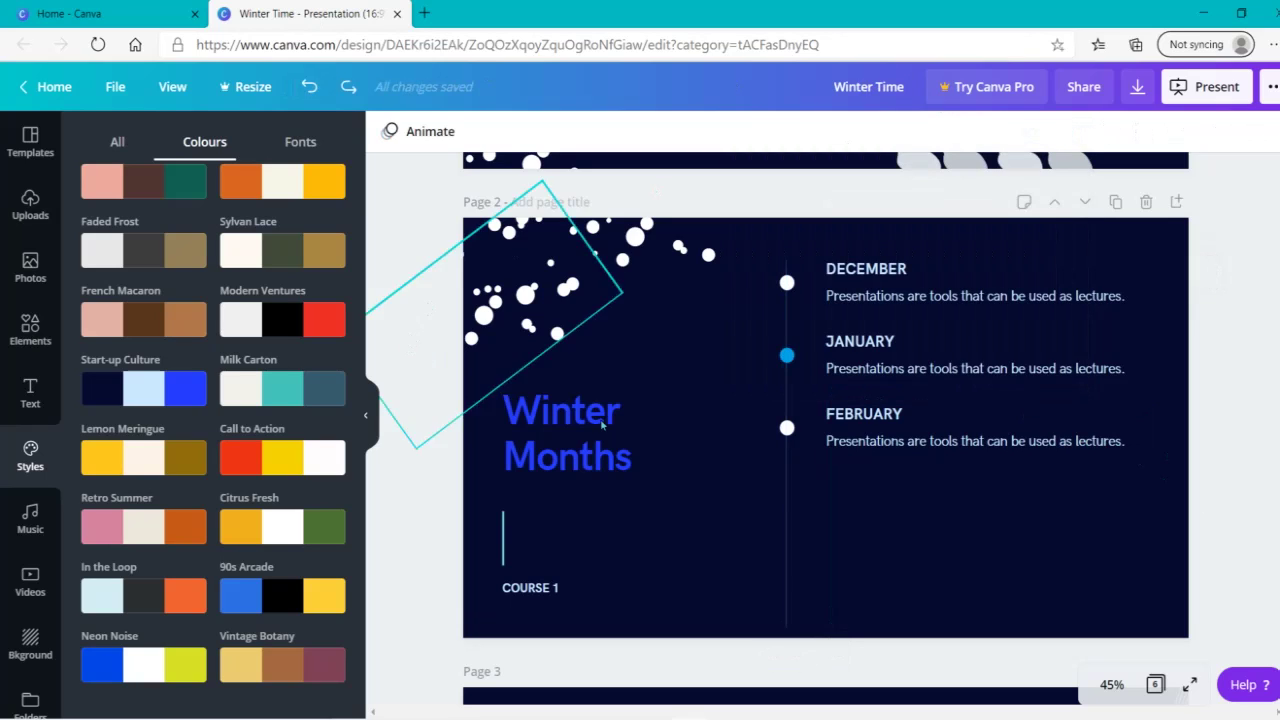
click(786, 507)
click(1041, 130)
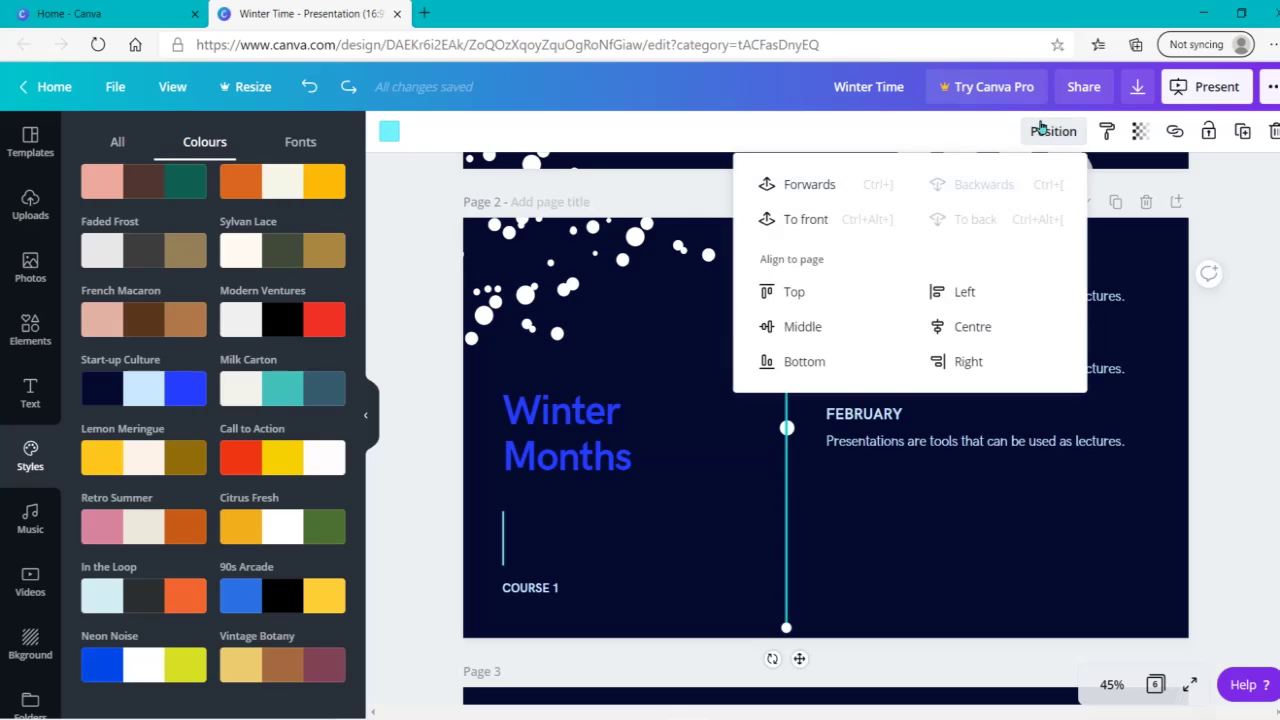
click(806, 326)
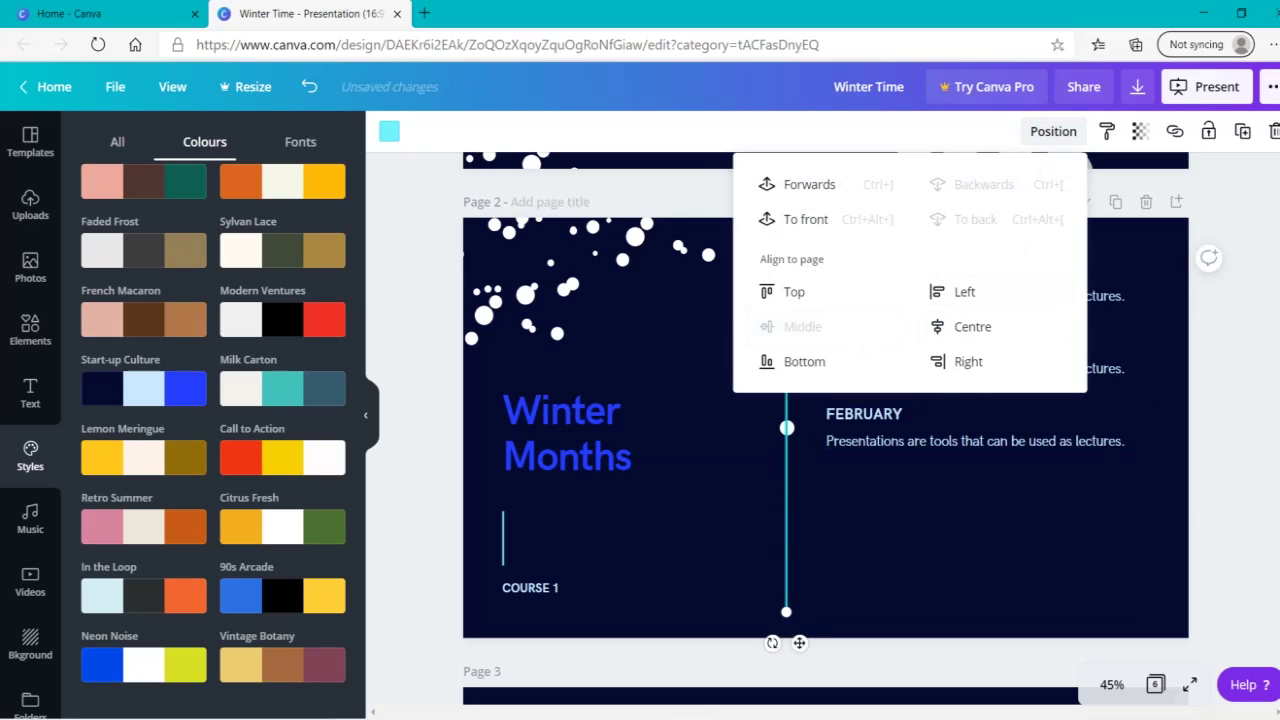
click(811, 391)
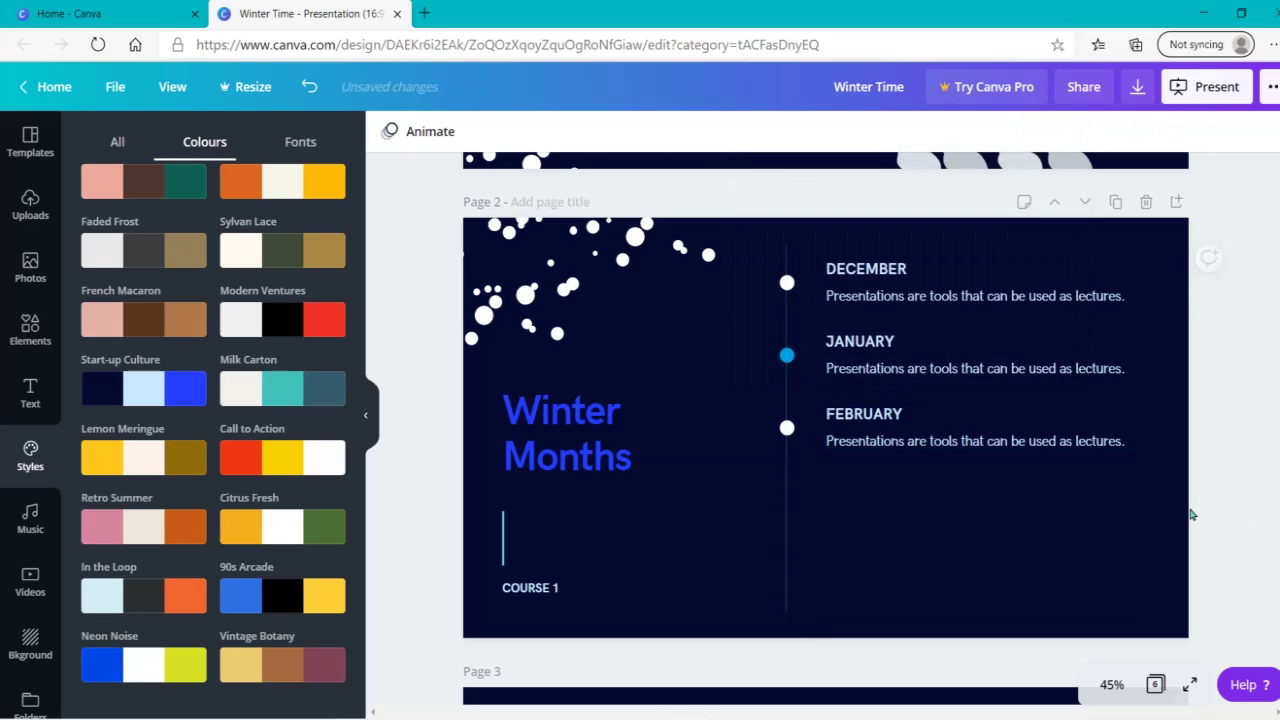
Step: Make the vertical timeline line on page 2 slightly thicker while keeping its length
click(786, 515)
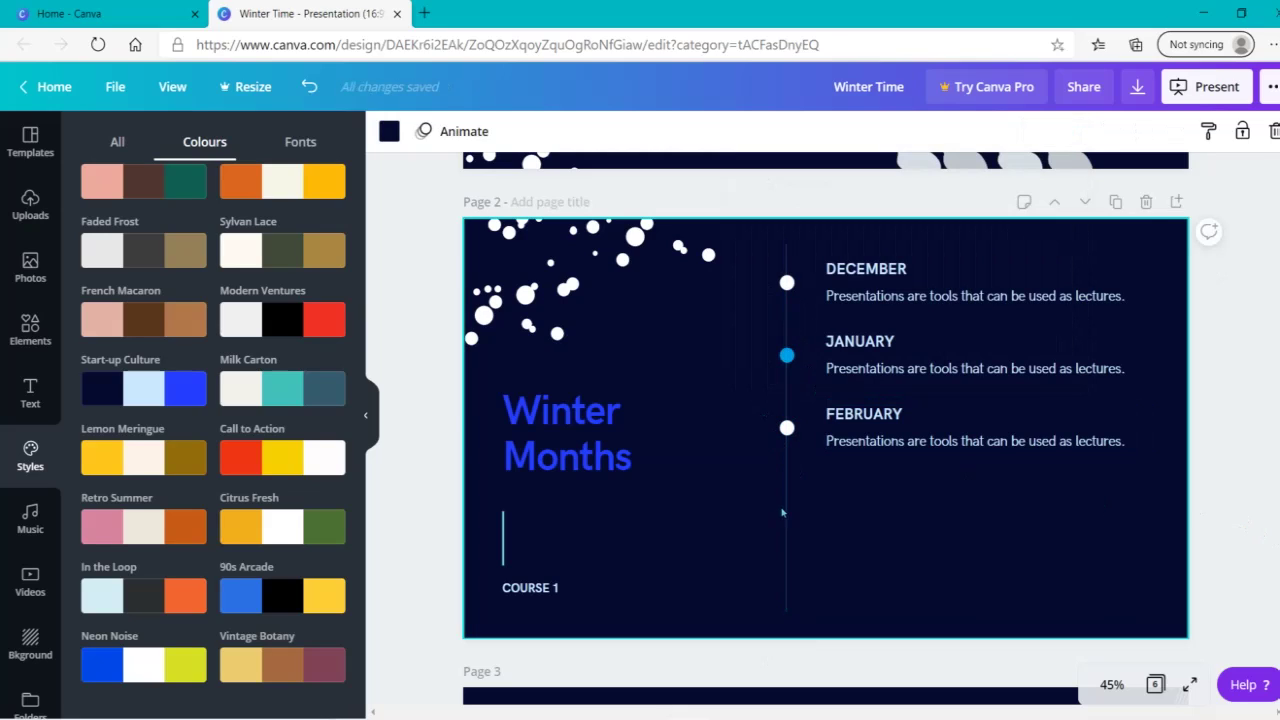
click(788, 510)
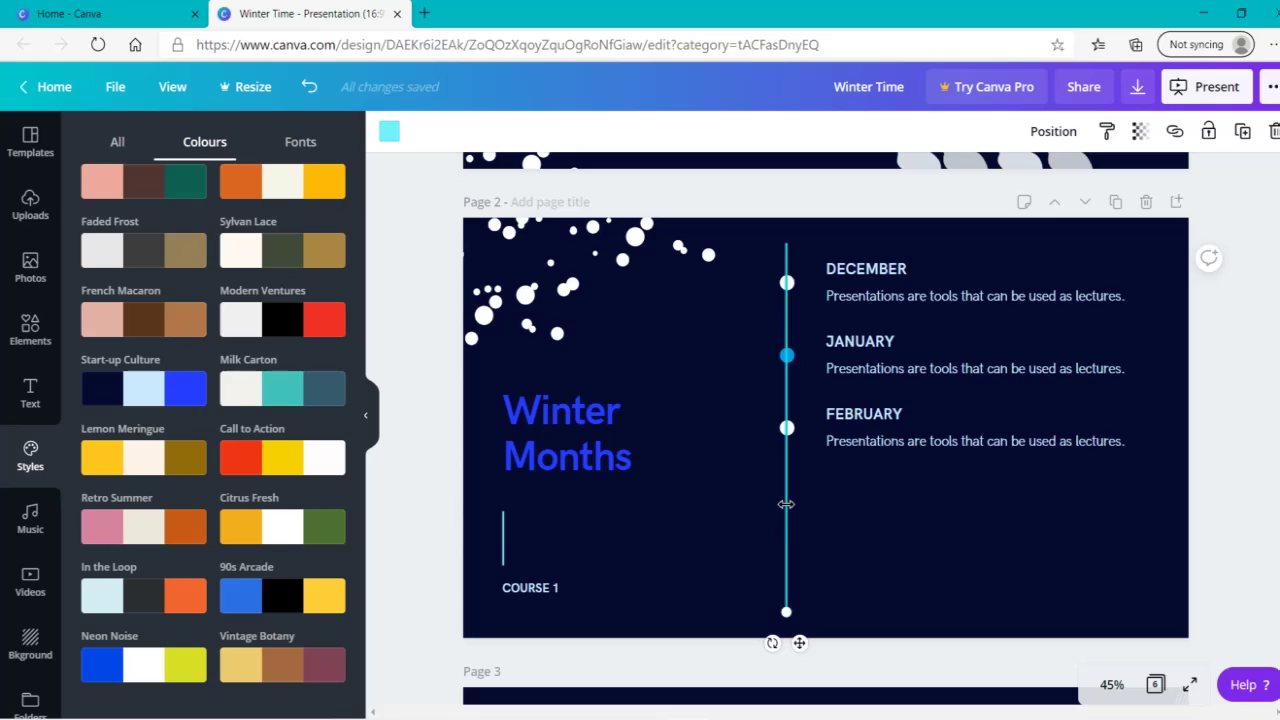
drag(788, 612, 796, 650)
click(1208, 545)
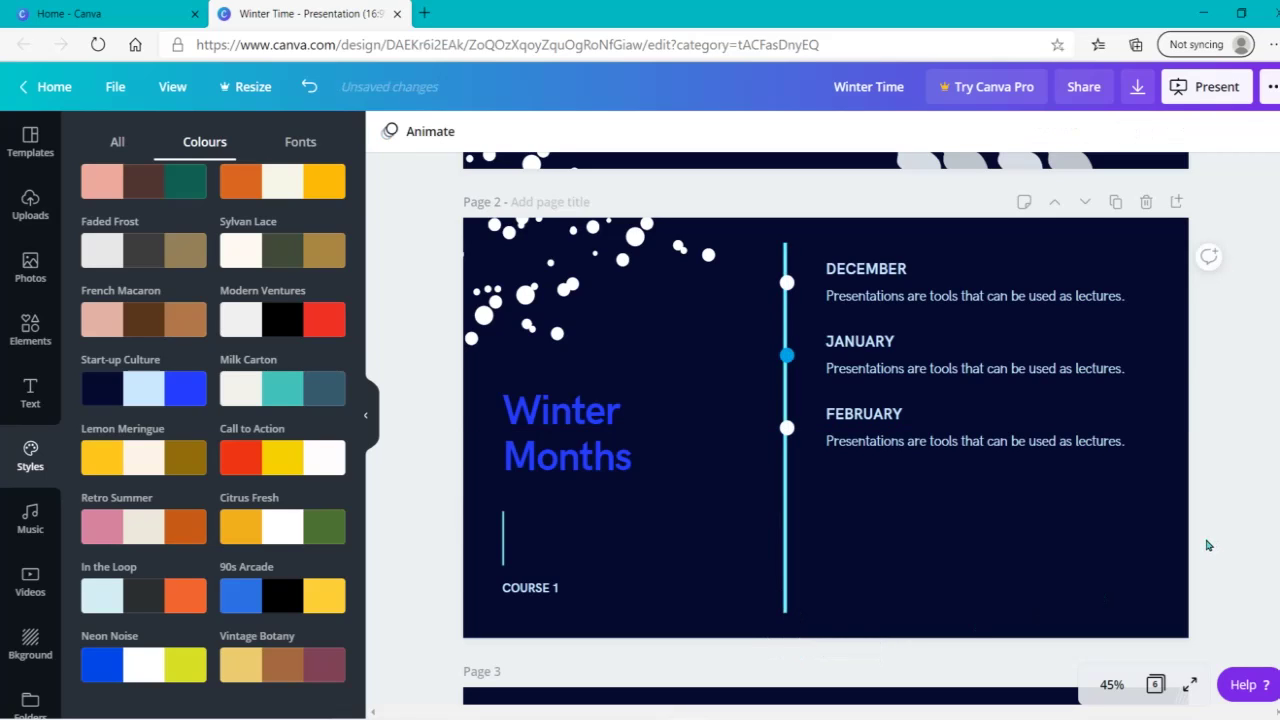
Step: Move the lowest white dot down near the timeline's lower end and raise the uppermost dot level with the "DECEMBER" heading
drag(787, 428, 786, 588)
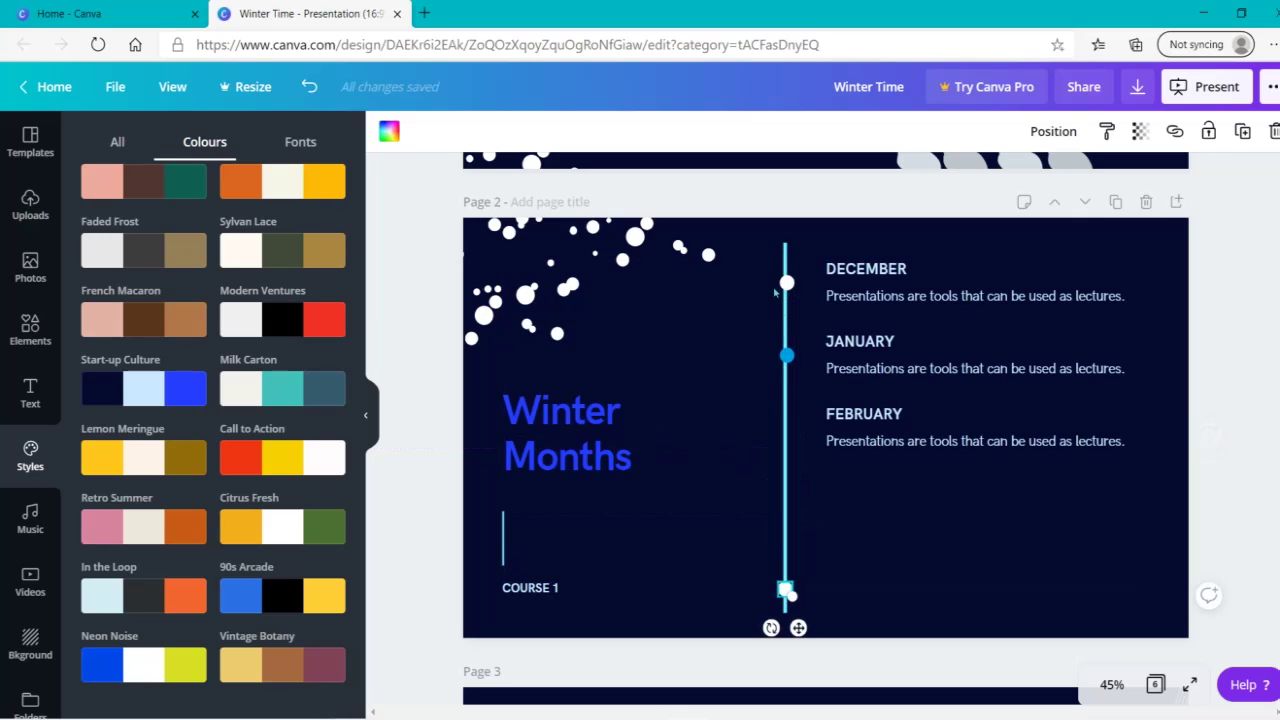
click(787, 283)
drag(787, 283, 787, 268)
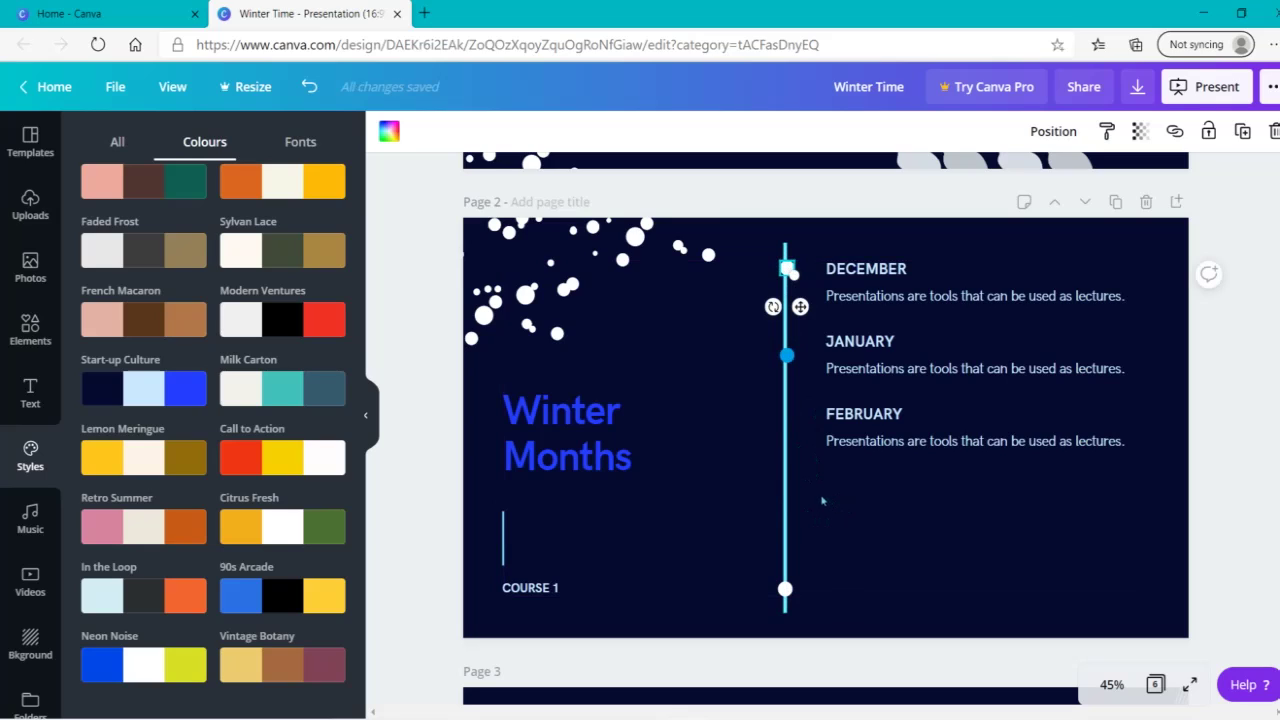
Step: Space the three timeline dots on page 2 evenly in the vertical direction and tidy them into line
shift+click(787, 355)
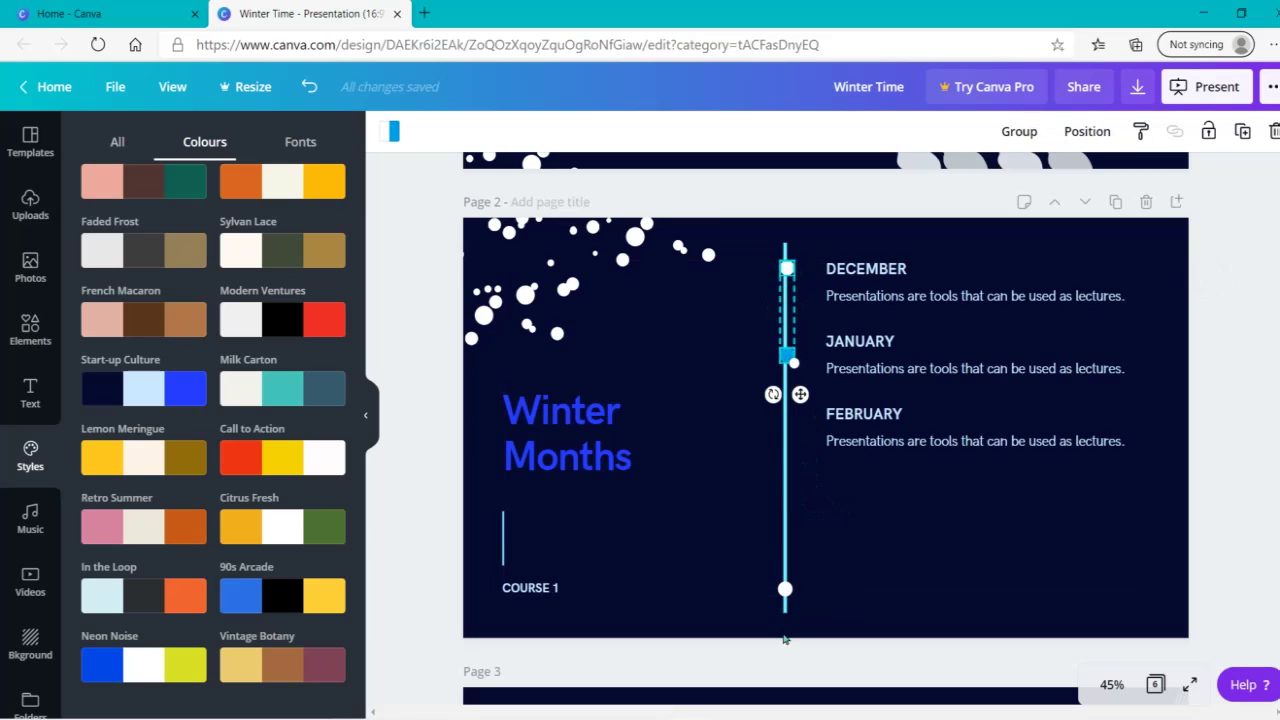
shift+click(785, 590)
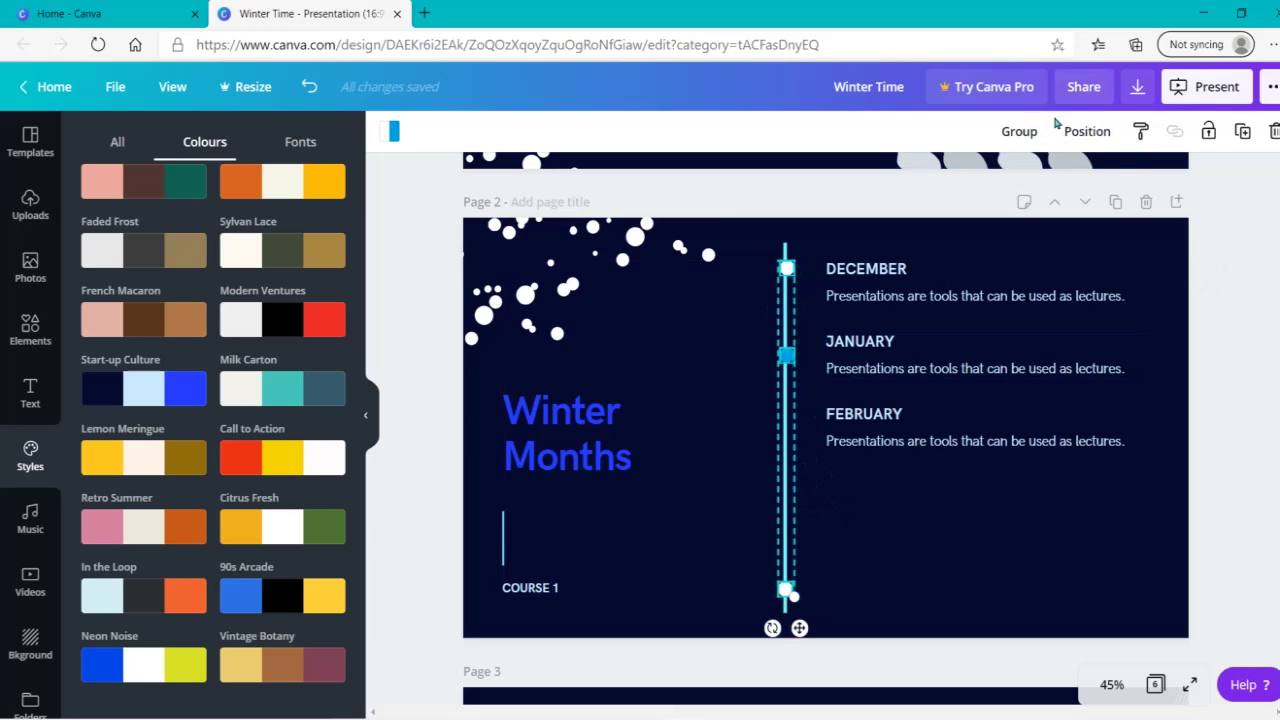
click(1068, 131)
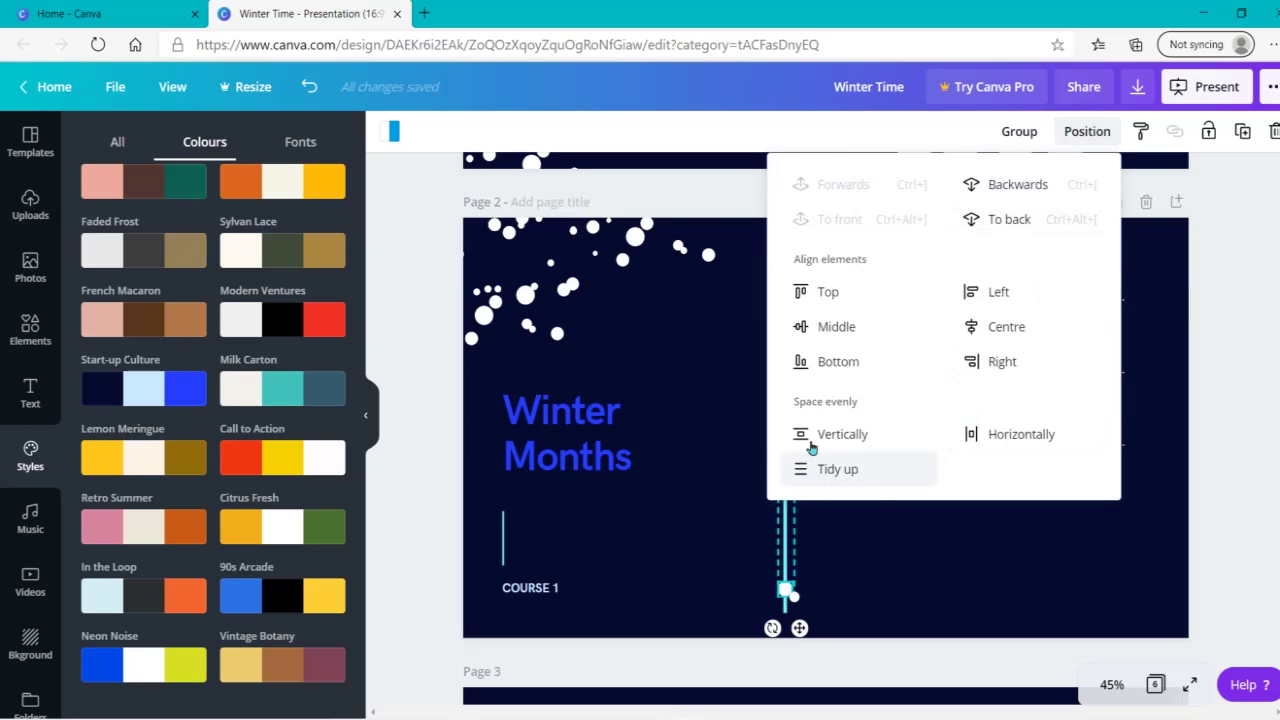
click(857, 446)
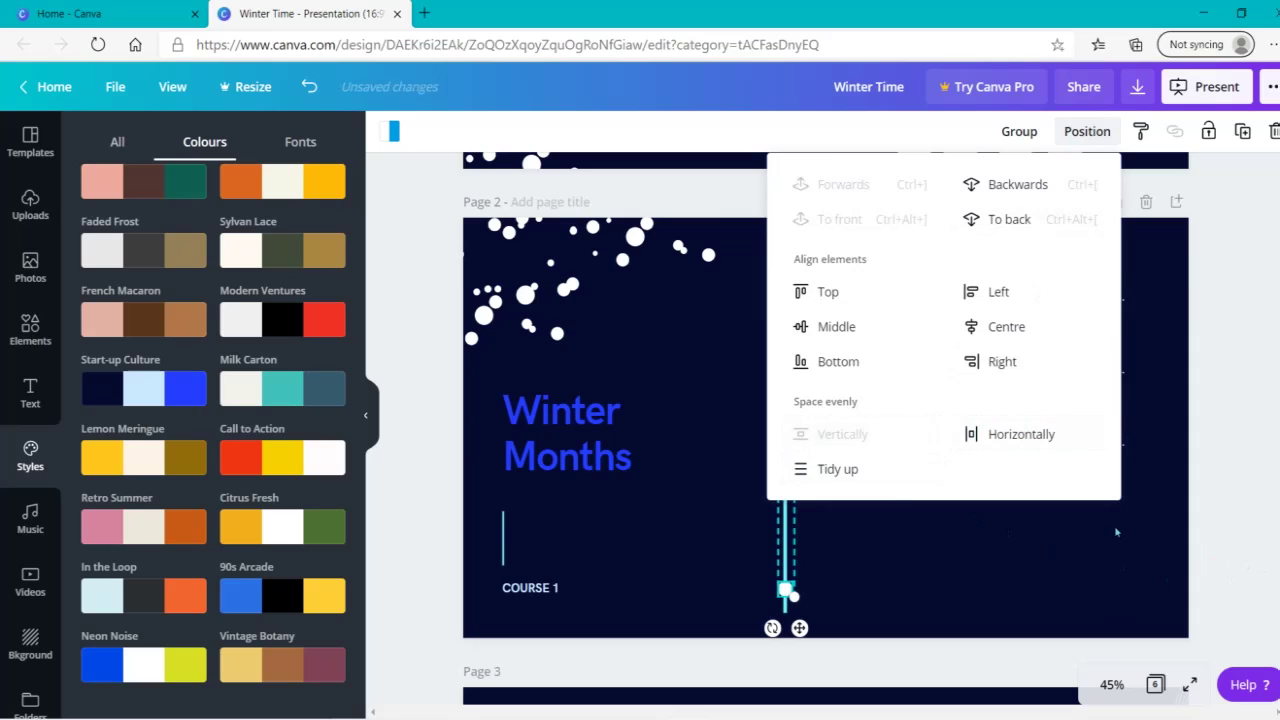
click(838, 480)
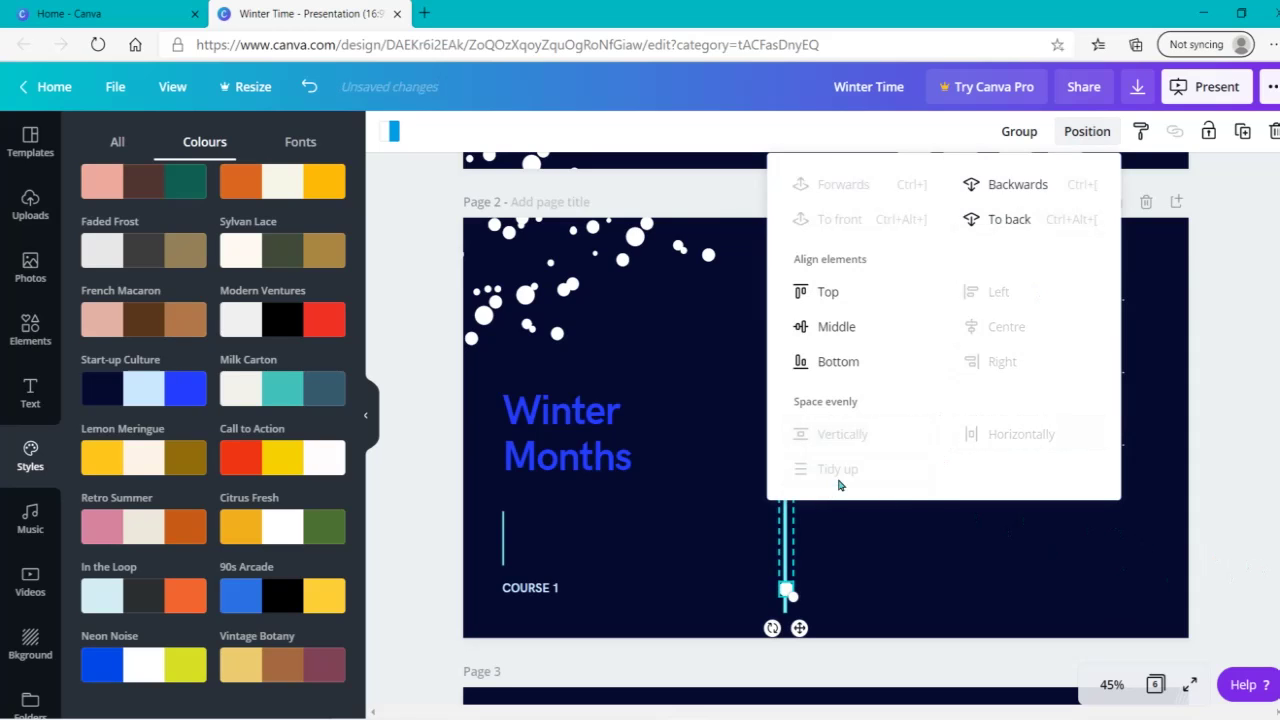
click(1218, 562)
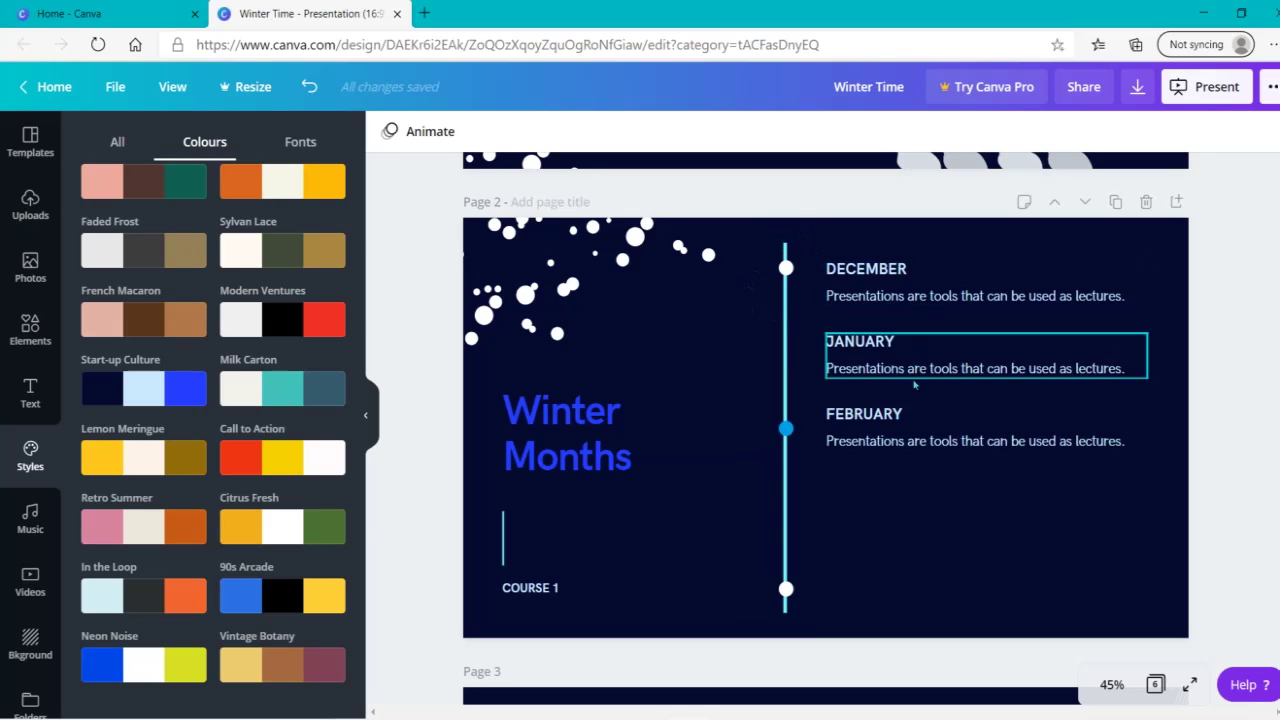
Step: Move the "FEBRUARY" text block down beside the lowest dot and space the three month blocks evenly in the vertical direction
drag(912, 418, 910, 578)
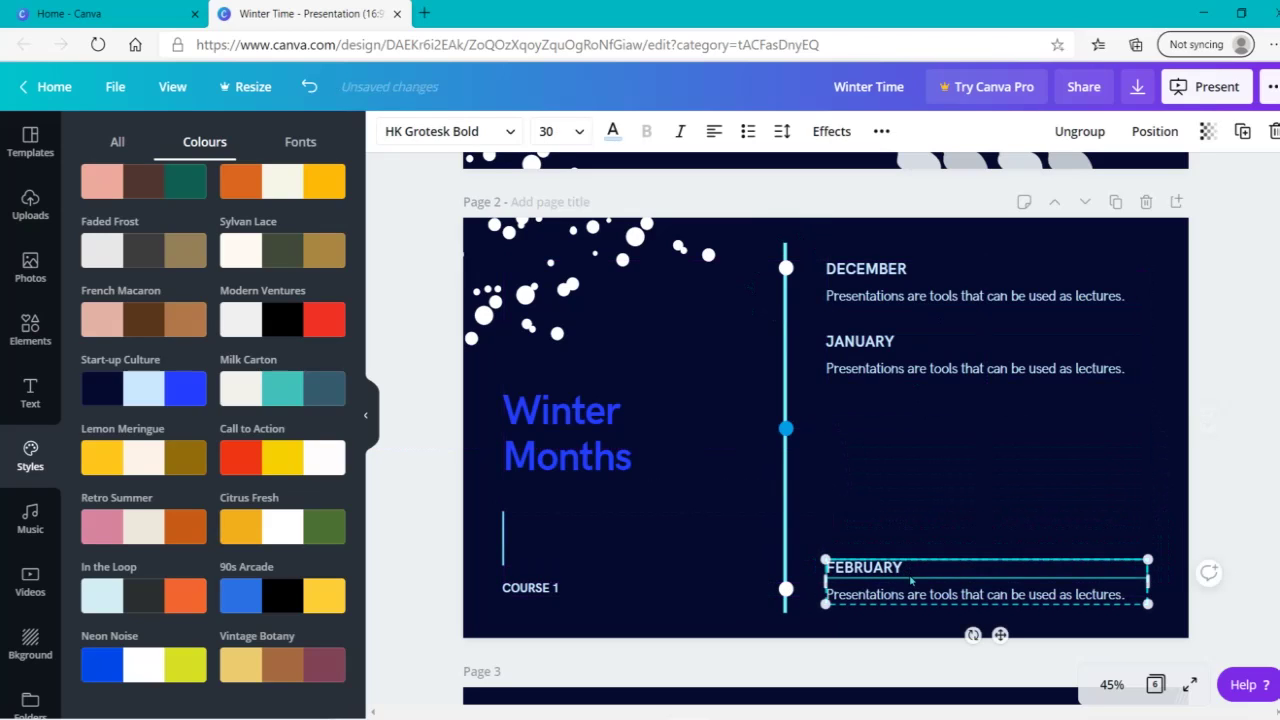
click(898, 296)
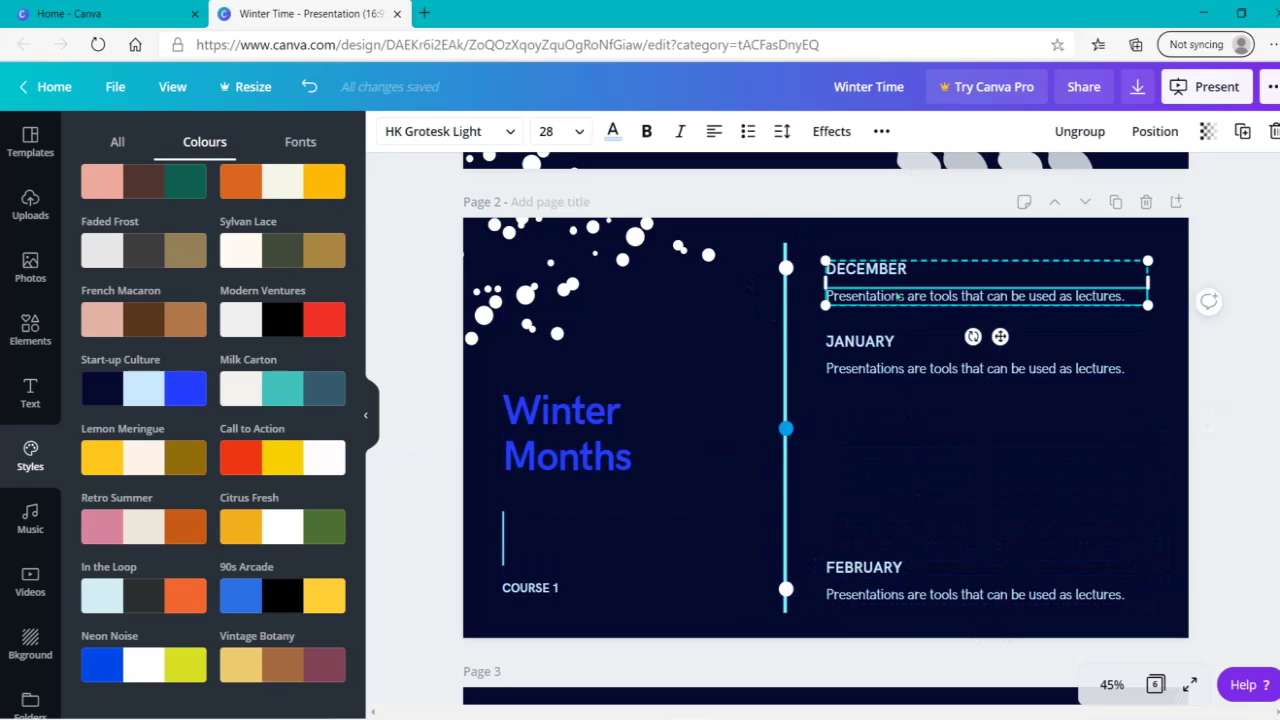
shift+click(879, 368)
shift+click(880, 588)
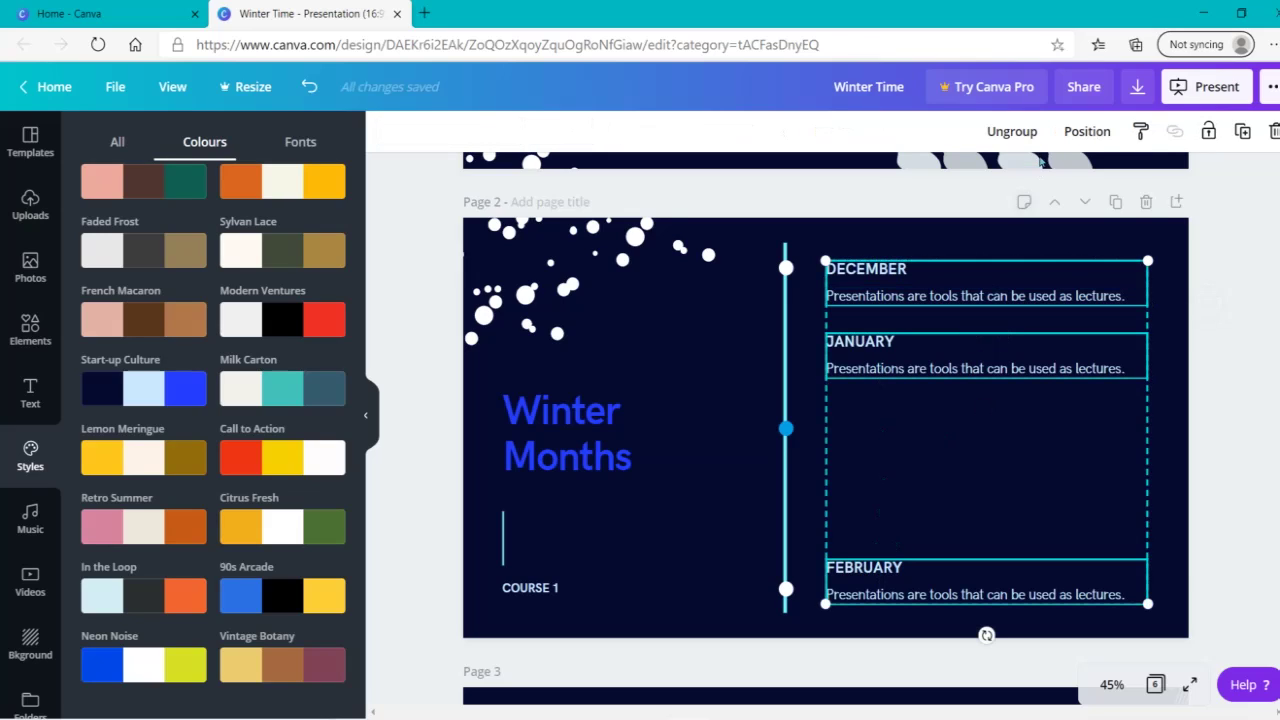
click(1087, 131)
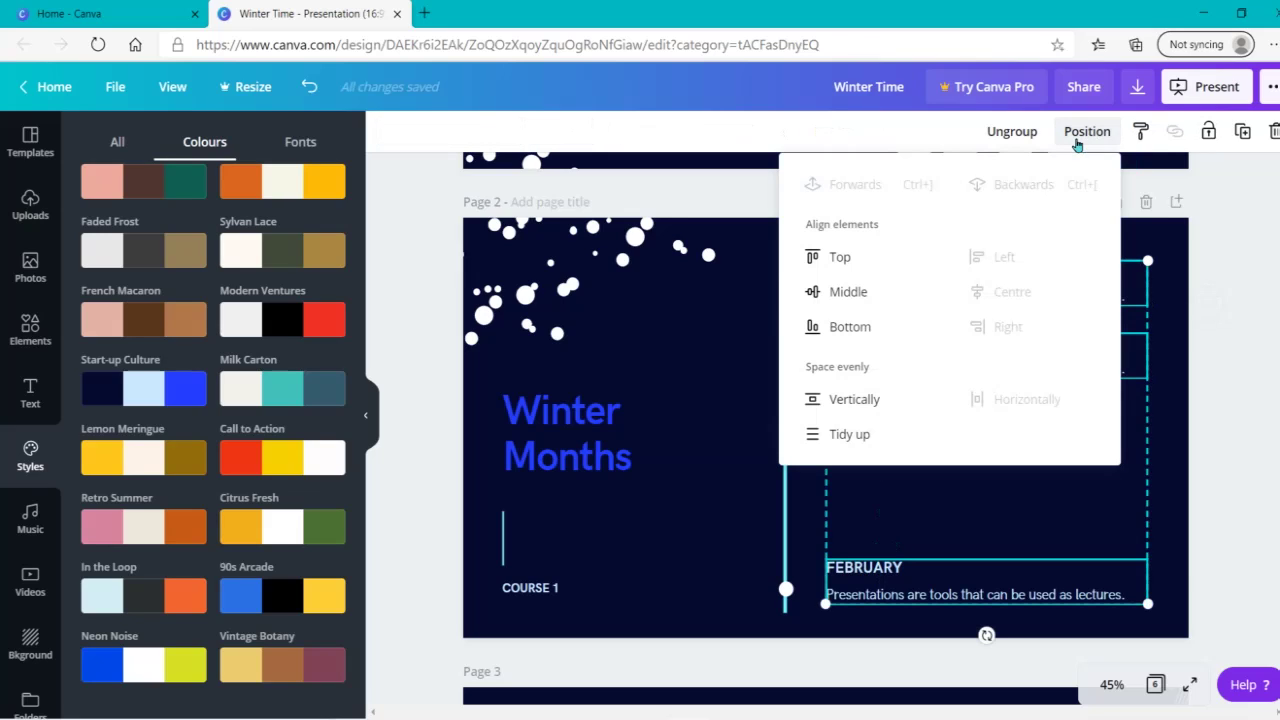
click(847, 412)
click(1219, 520)
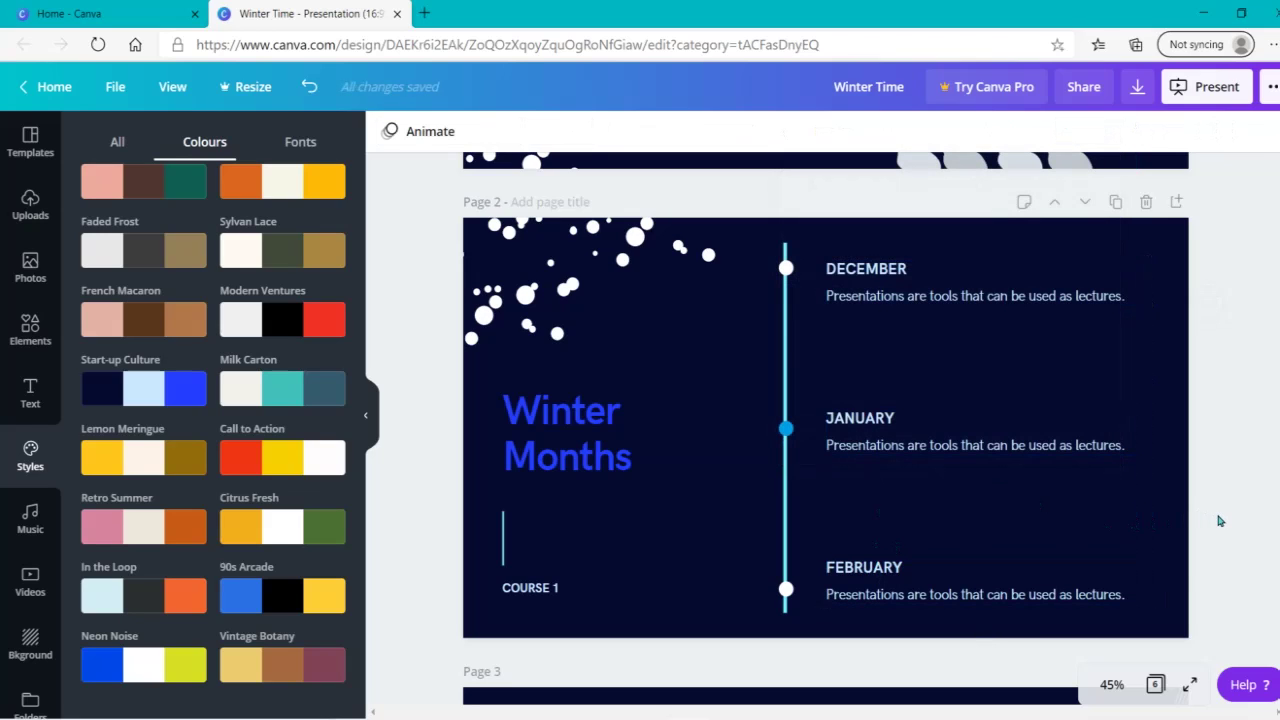
Step: Replace the description under "DECEMBER" with "Starts to snow lightly"
click(994, 290)
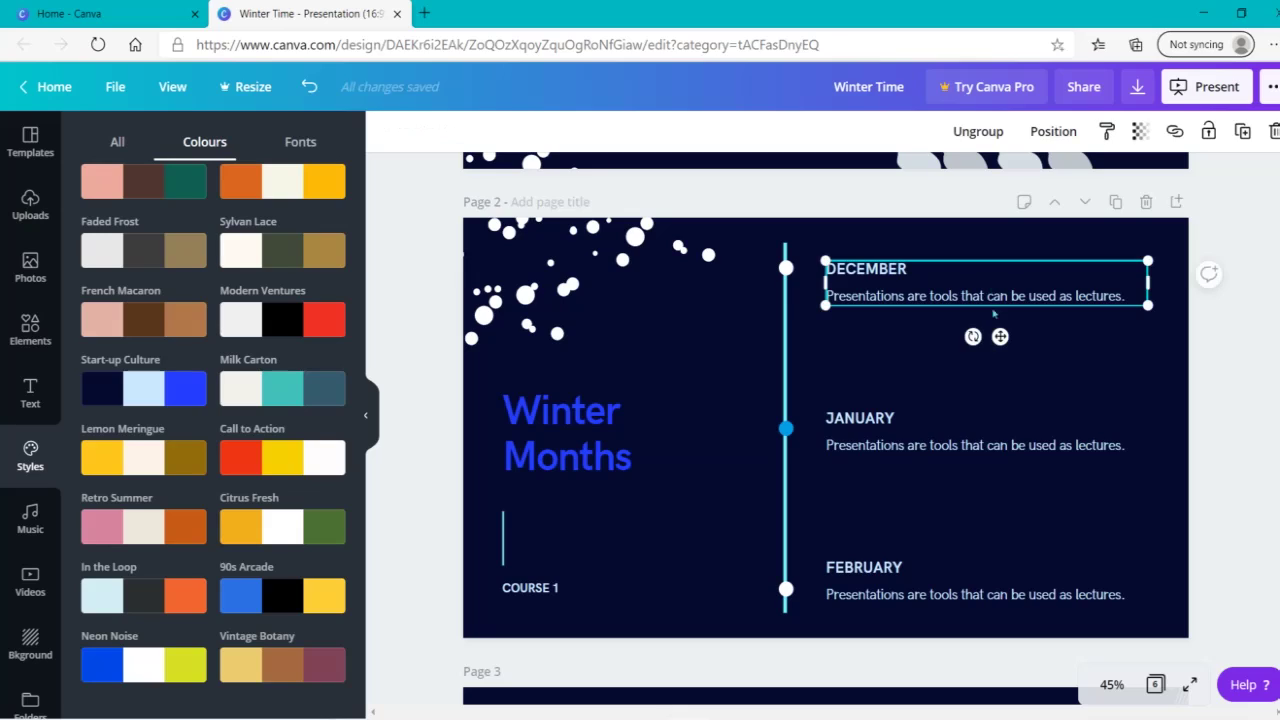
click(981, 292)
double_click(981, 292)
key(BackSpace)
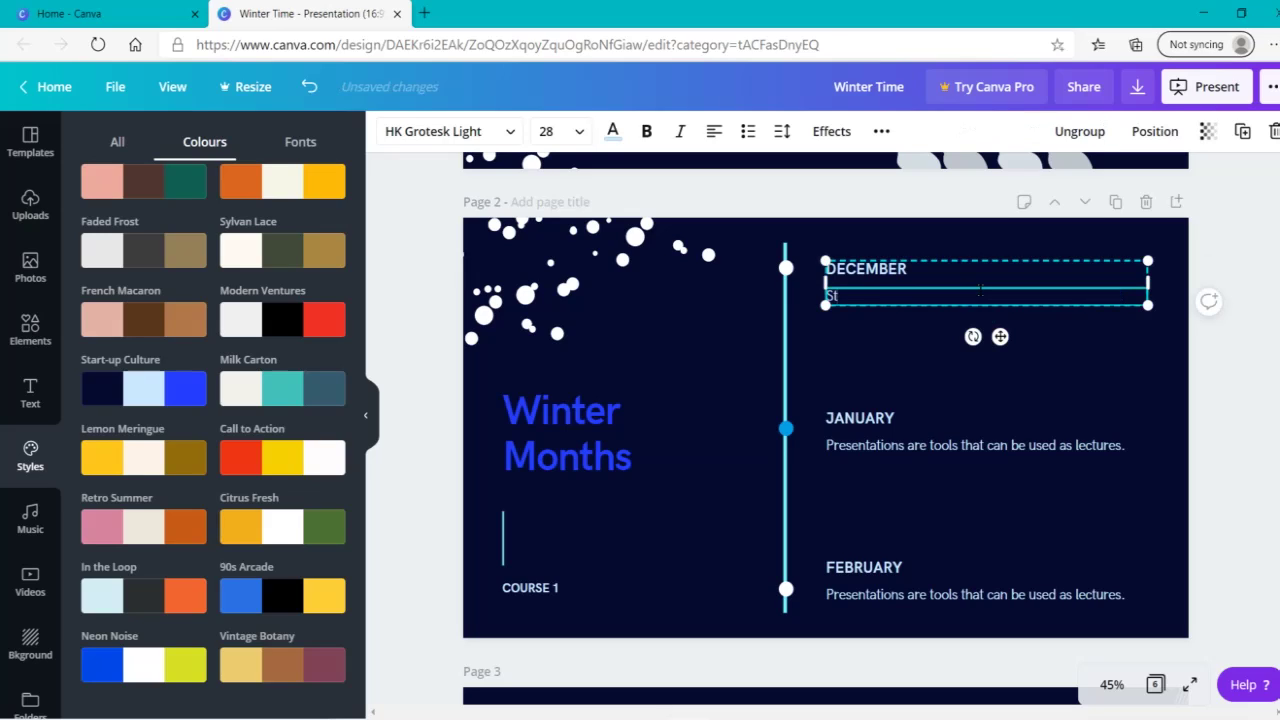
text(Starts top)
text( now lightly)
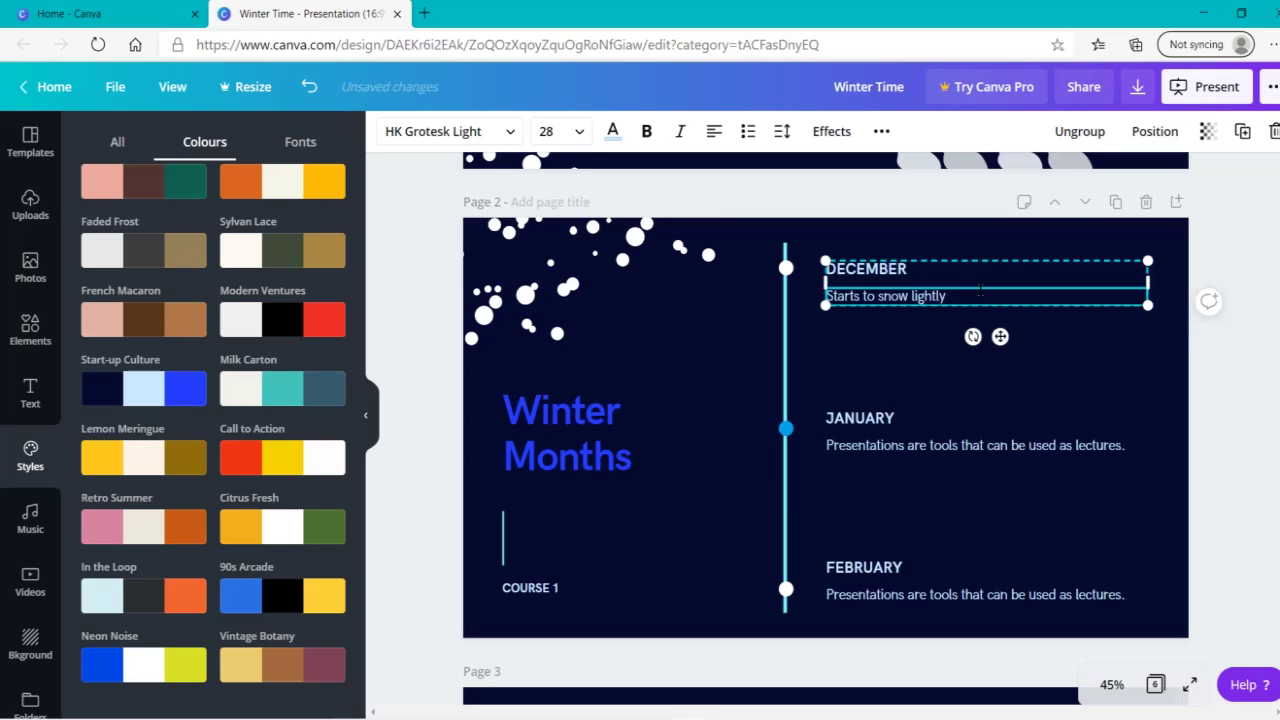
click(1176, 410)
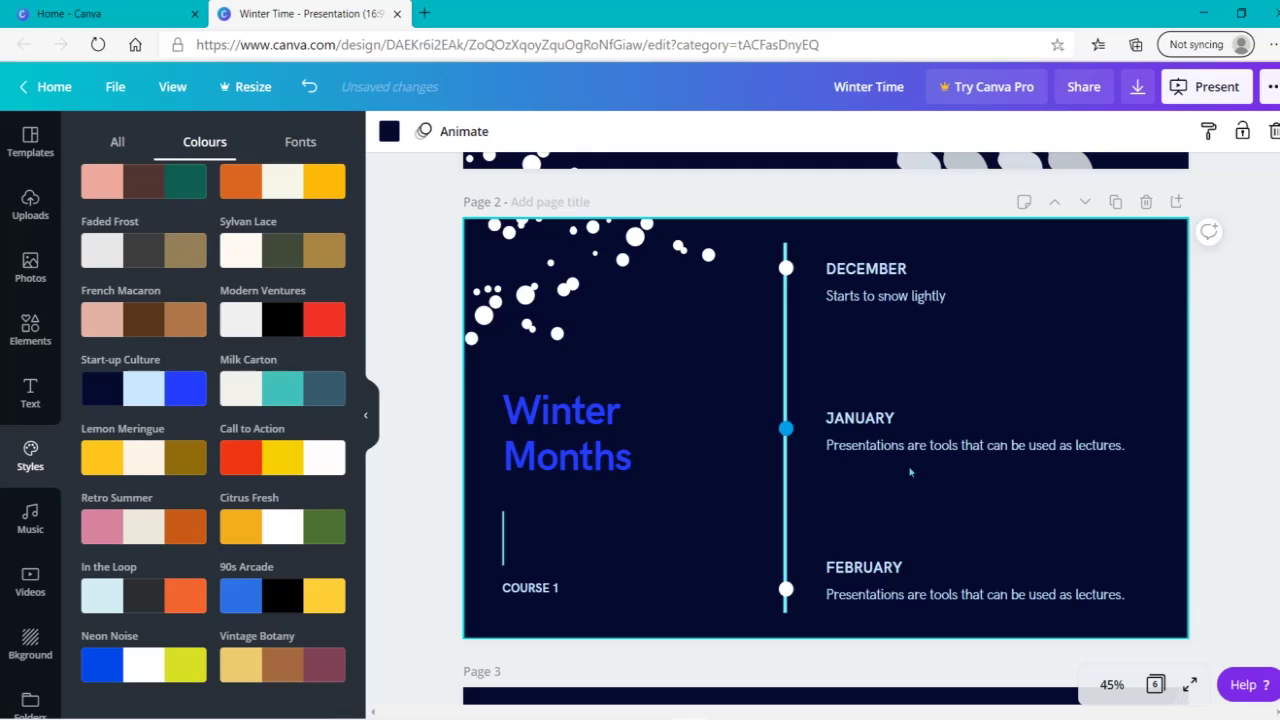
Step: Replace the description under "JANUARY" with "Heavy Snow"
click(912, 446)
click(912, 446)
key(BackSpace)
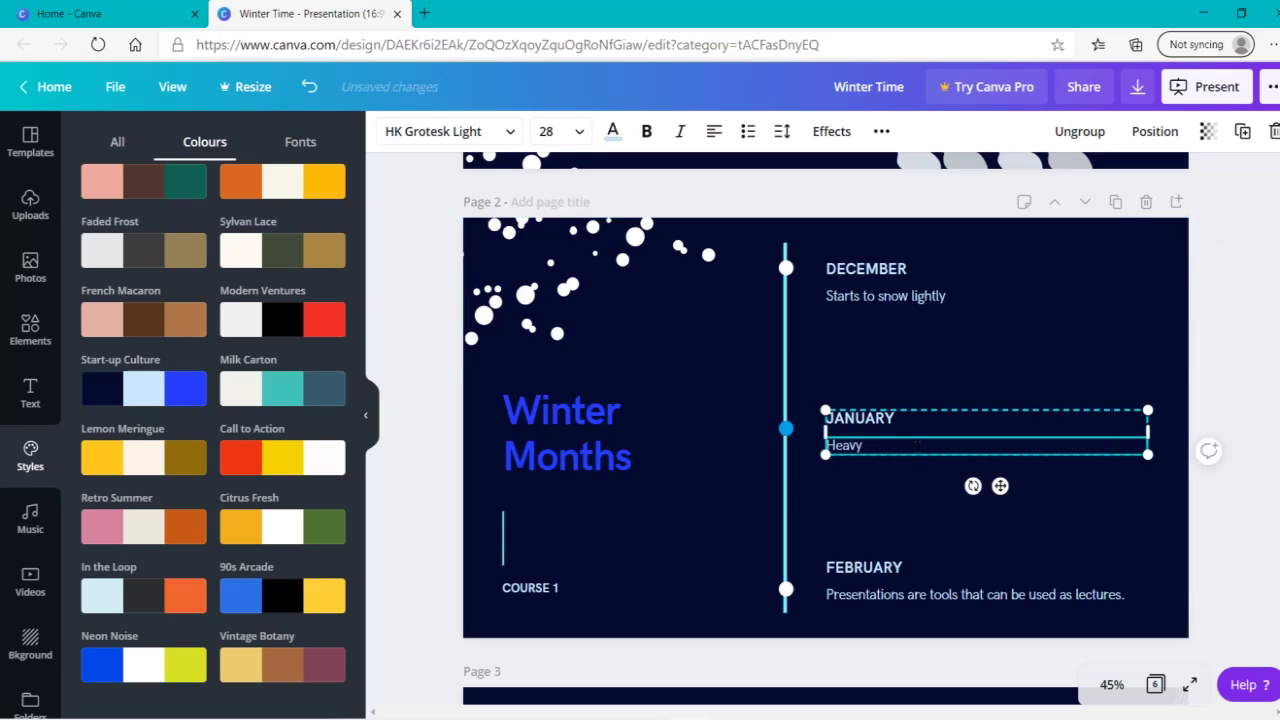
text(Heavy Snow)
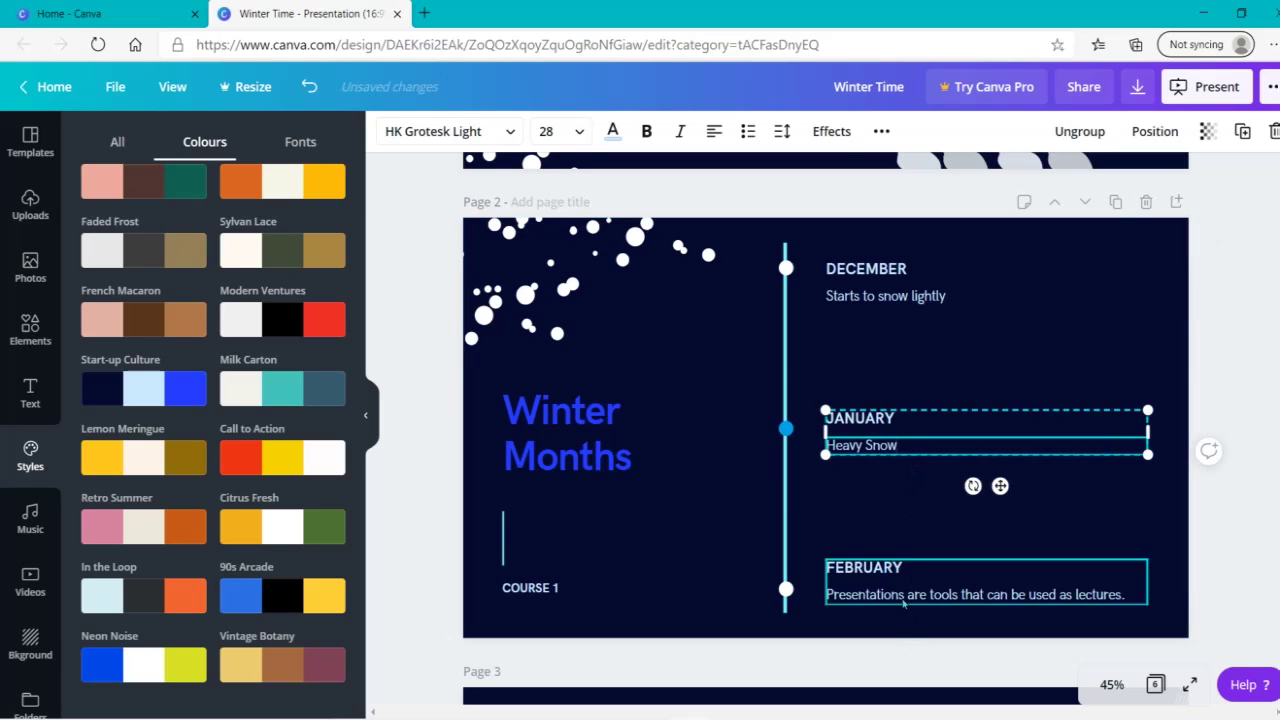
Step: Replace the placeholder description under "FEBRUARY" with "Eveything starts to melt"
click(903, 602)
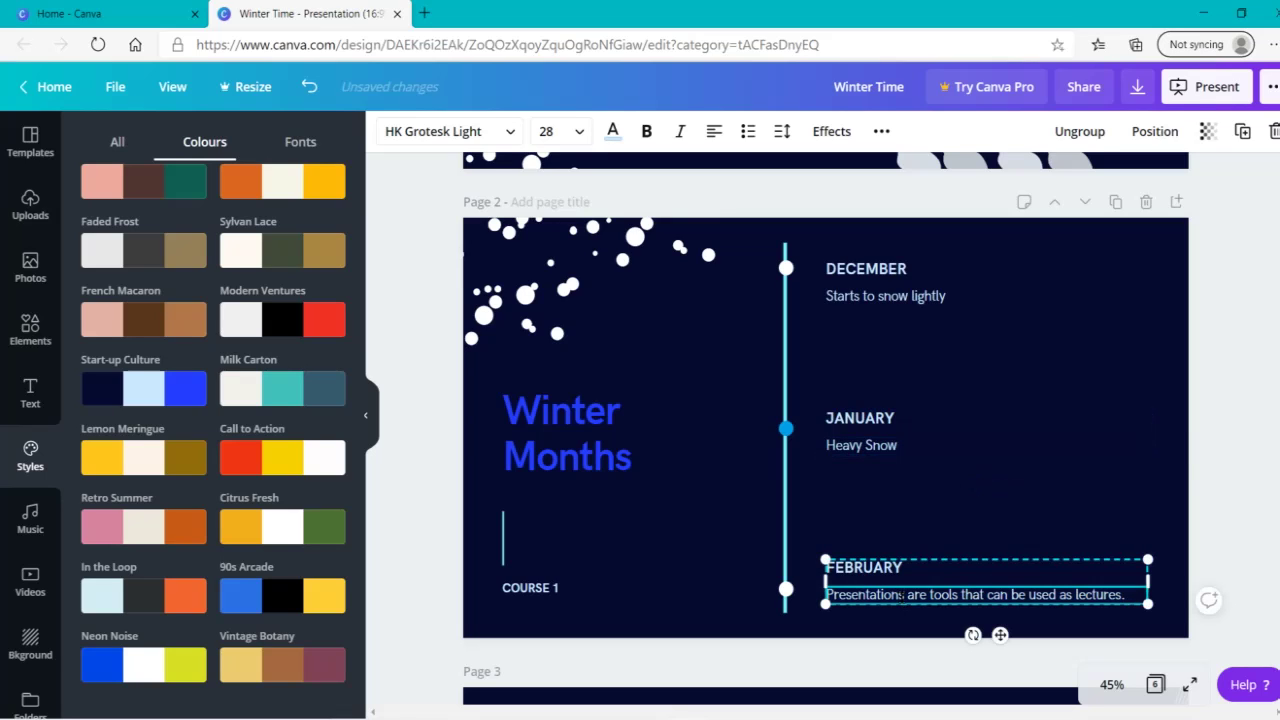
key(BackSpace)
key(BackSpace)
key(BackSpace)
key(BackSpace)
key(BackSpace)
key(BackSpace)
key(BackSpace)
key(BackSpace)
key(BackSpace)
key(BackSpace)
key(BackSpace)
key(BackSpace)
key(BackSpace)
key(BackSpace)
key(BackSpace)
key(BackSpace)
key(BackSpace)
key(BackSpace)
key(BackSpace)
key(BackSpace)
key(BackSpace)
key(BackSpace)
key(BackSpace)
key(BackSpace)
key(BackSpace)
key(BackSpace)
key(BackSpace)
key(BackSpace)
key(BackSpace)
key(BackSpace)
key(BackSpace)
key(BackSpace)
key(BackSpace)
key(BackSpace)
key(BackSpace)
key(BackSpace)
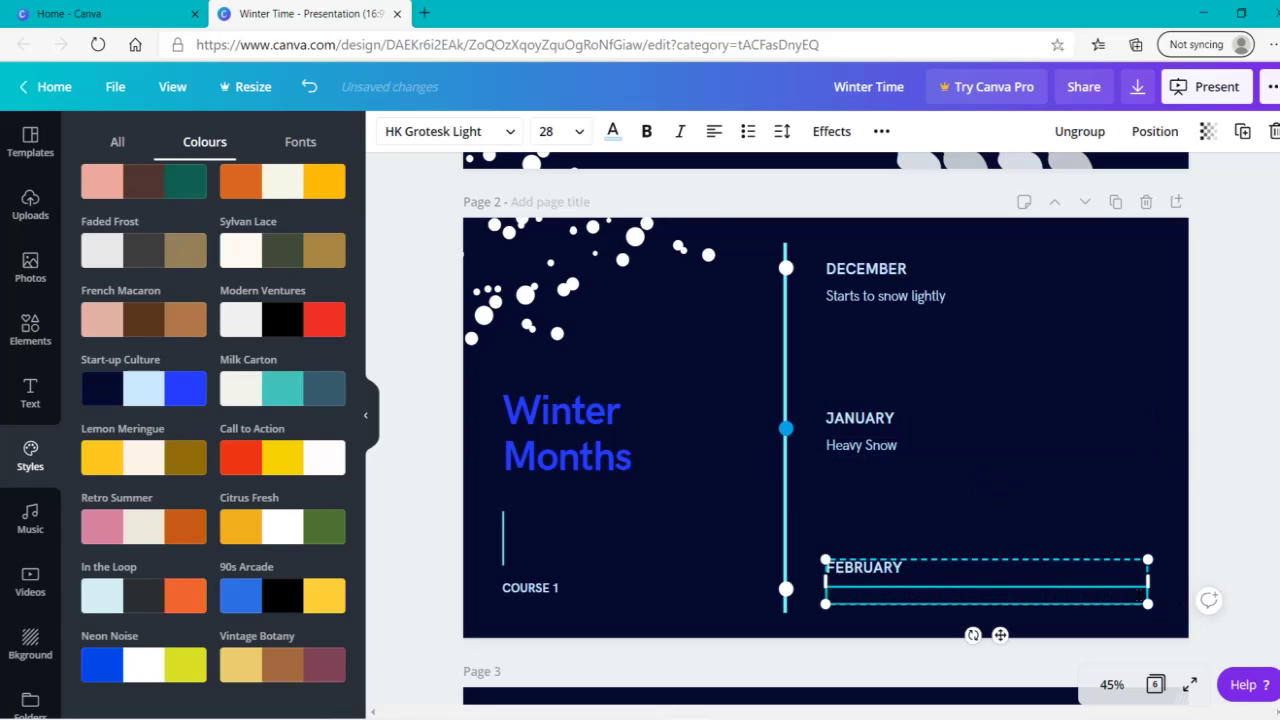
text(Eveything starts)
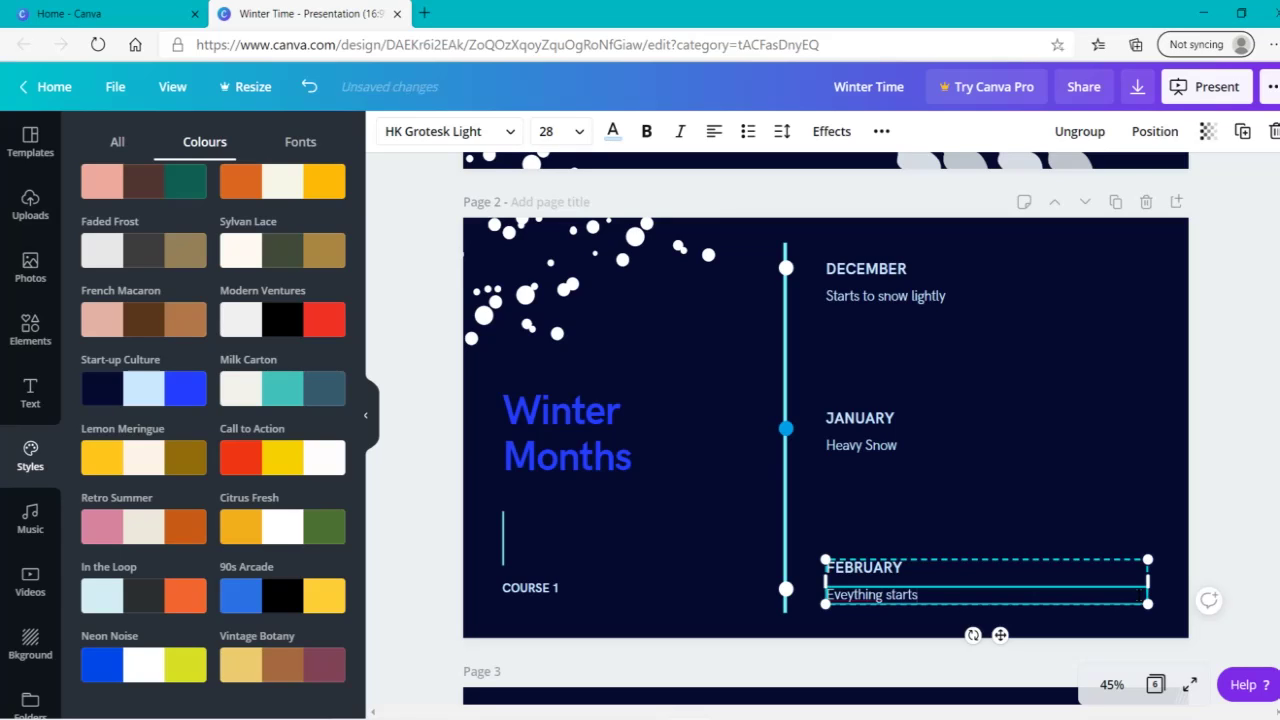
text( to me)
click(1235, 500)
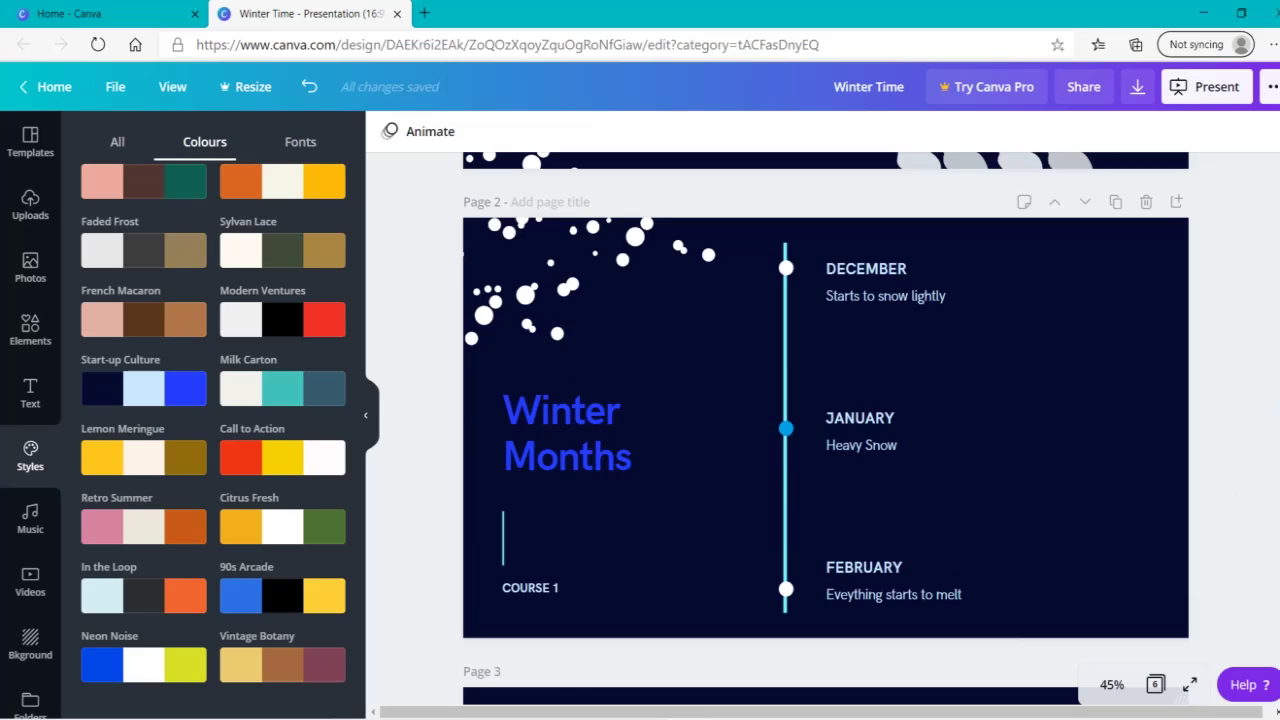
Step: Search the video library for "winter"
scroll(826, 430, down, 2)
scroll(826, 430, up, 1)
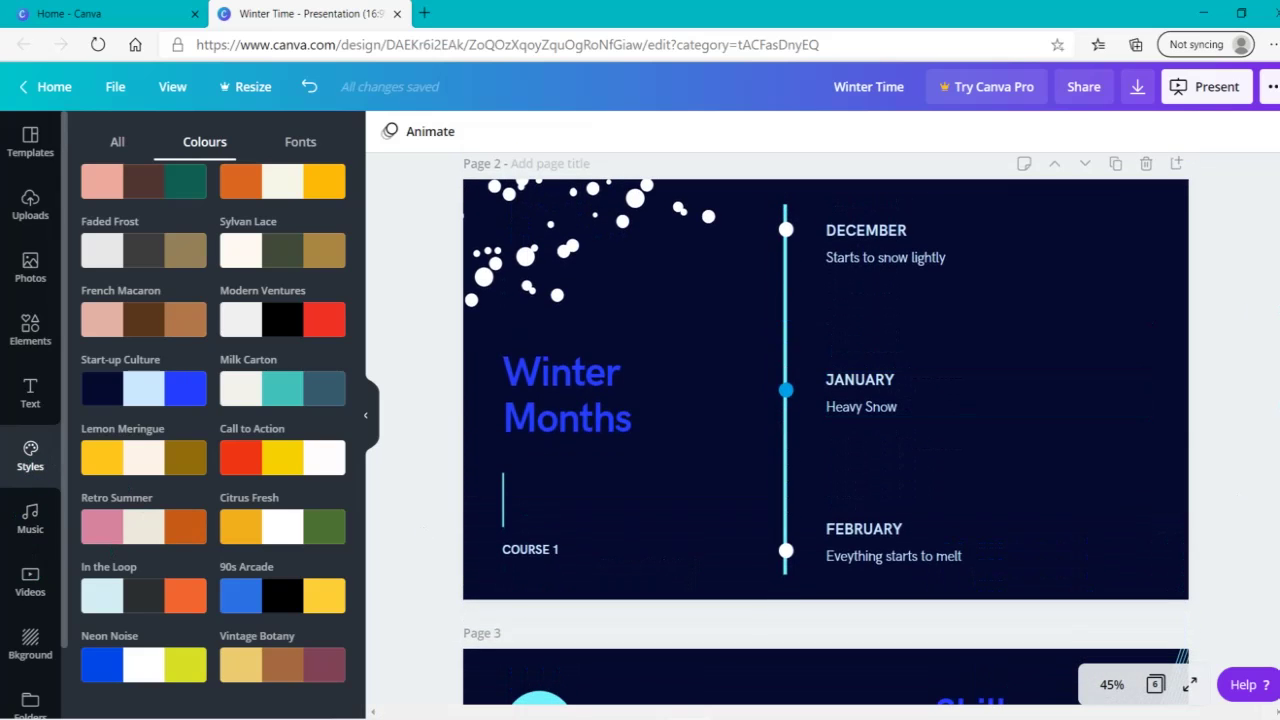
click(24, 586)
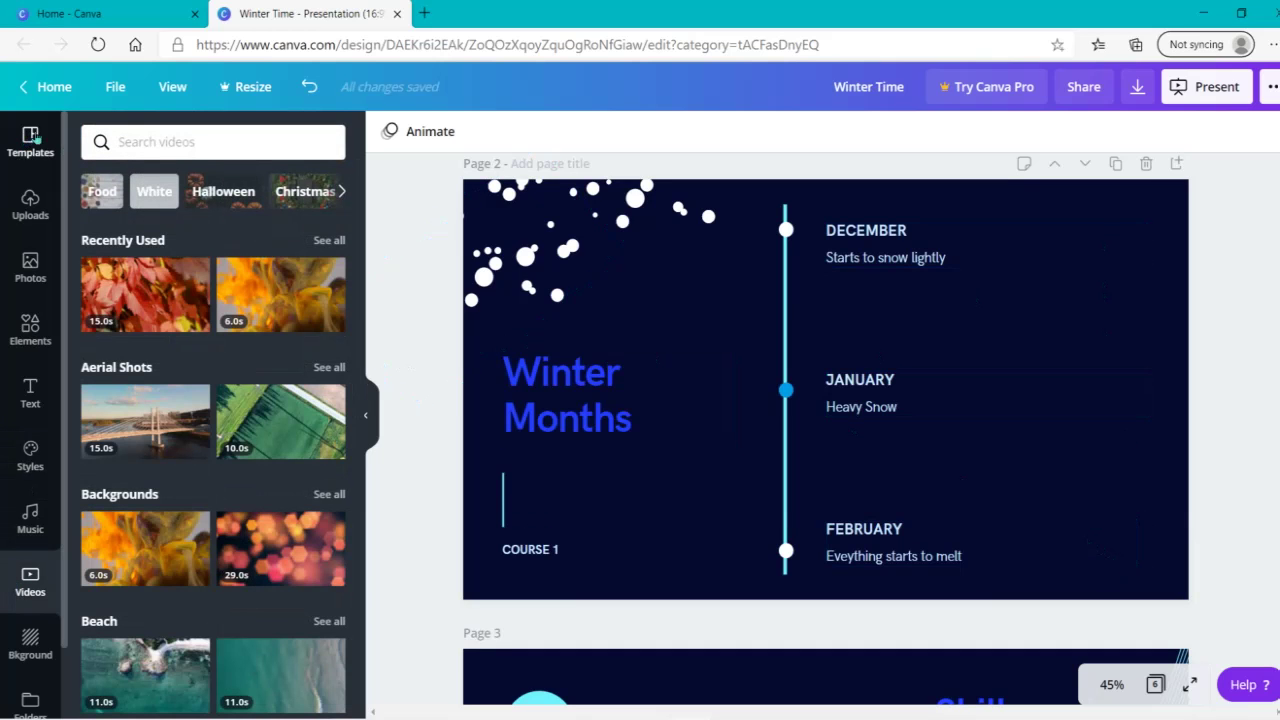
click(135, 130)
text(winter)
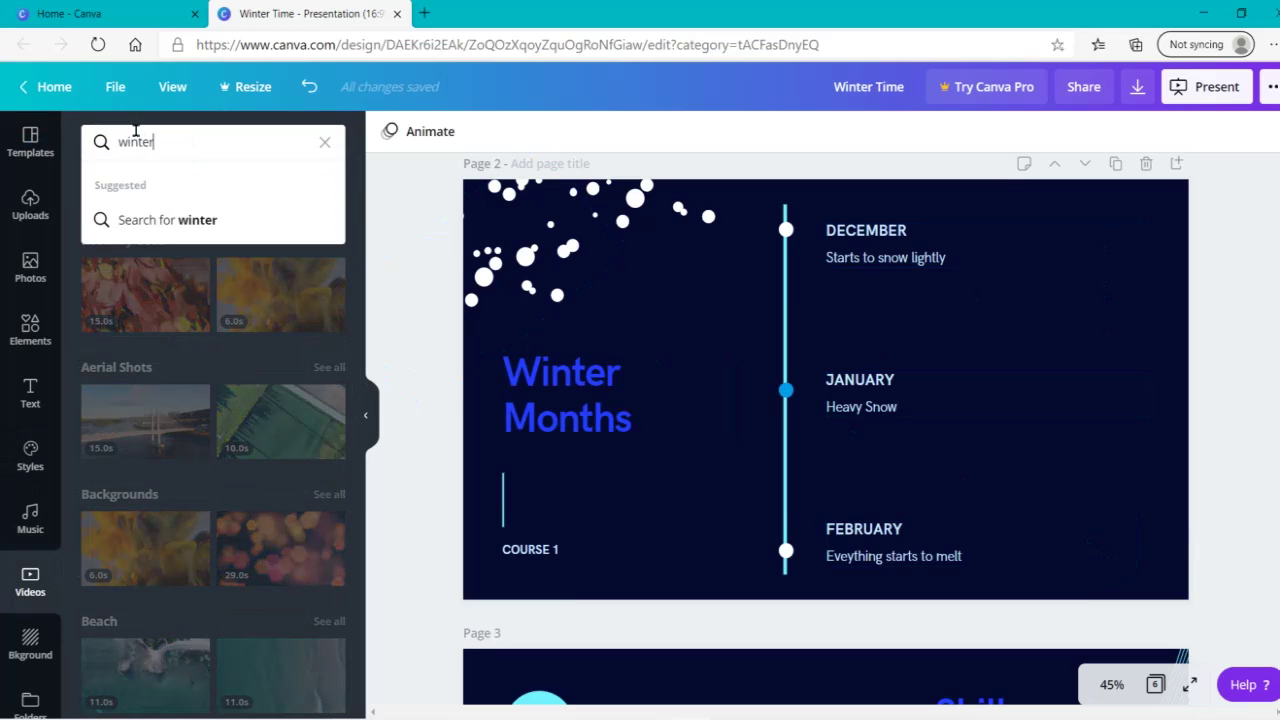
key(Return)
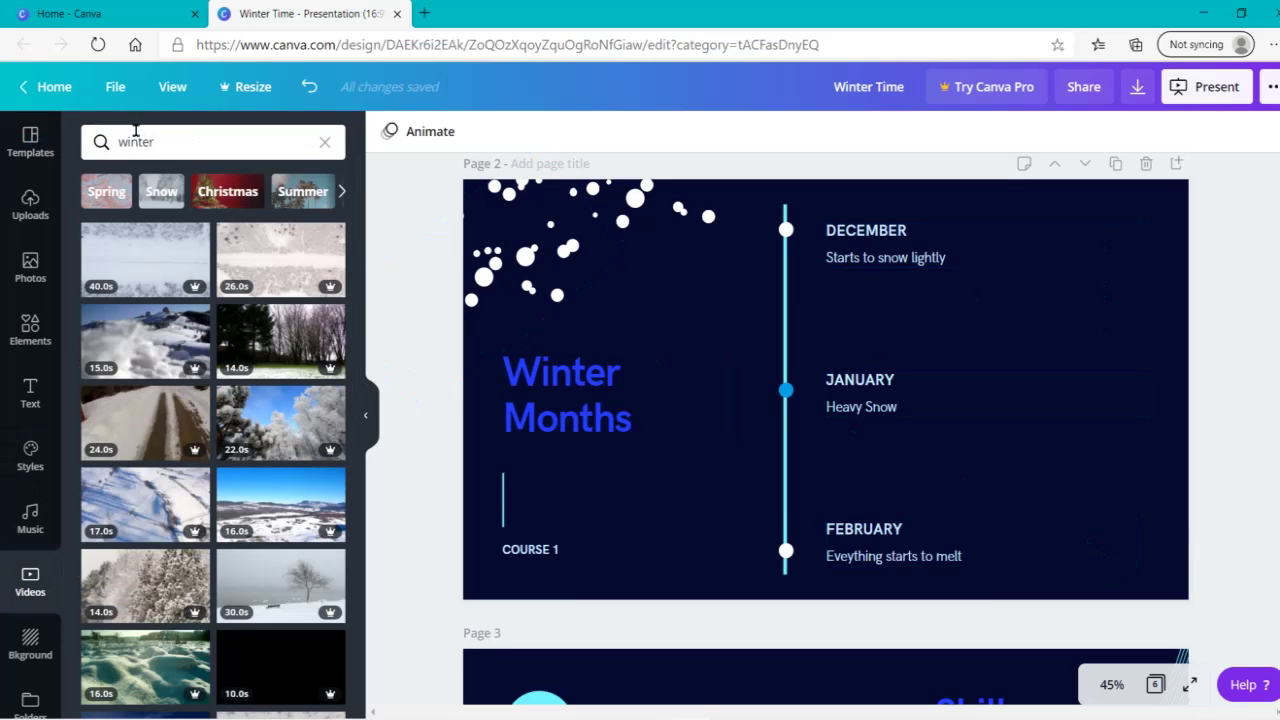
Step: Browse the suggested Snow, Snowman, Snowflake and Reindeer video categories, and clear the video search
click(150, 191)
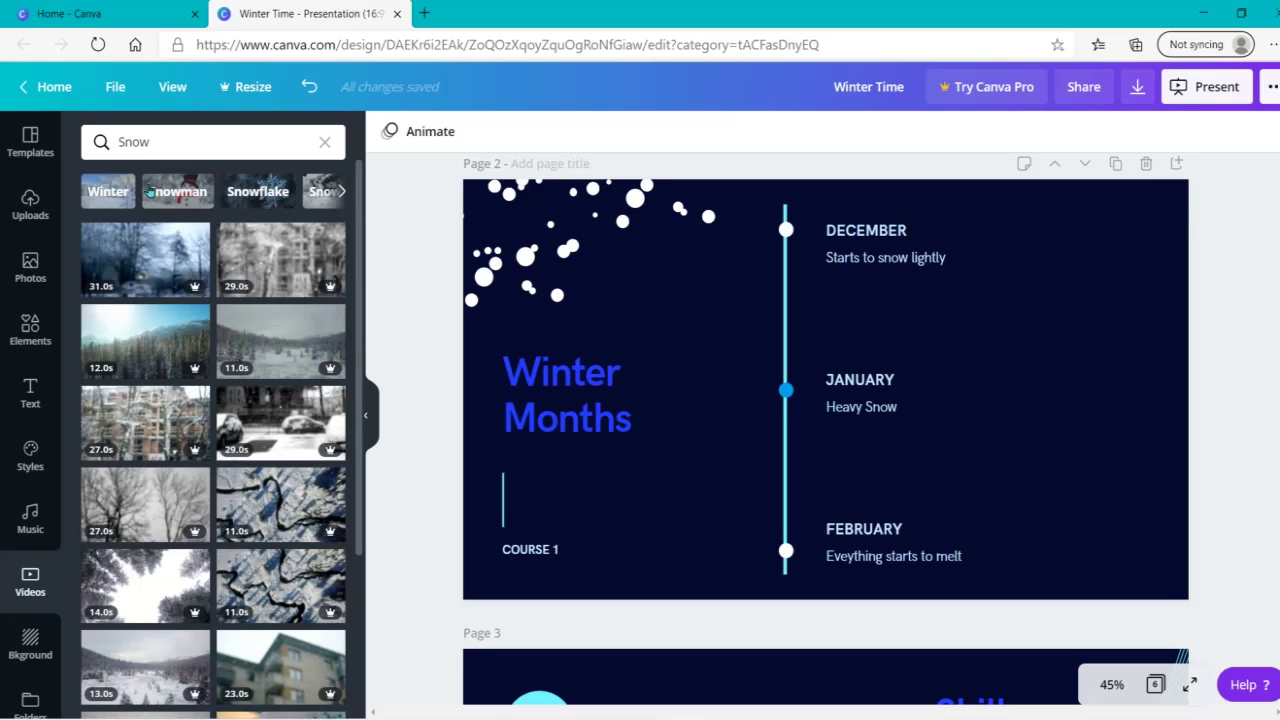
click(150, 191)
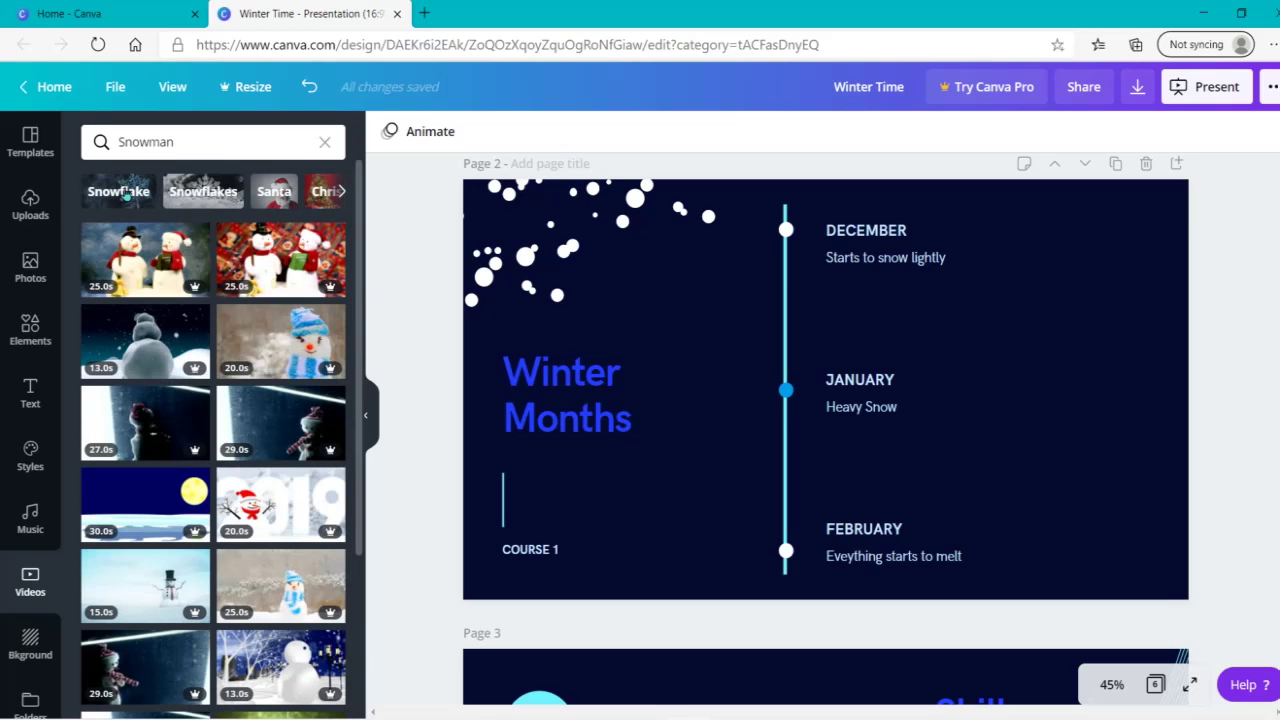
click(127, 196)
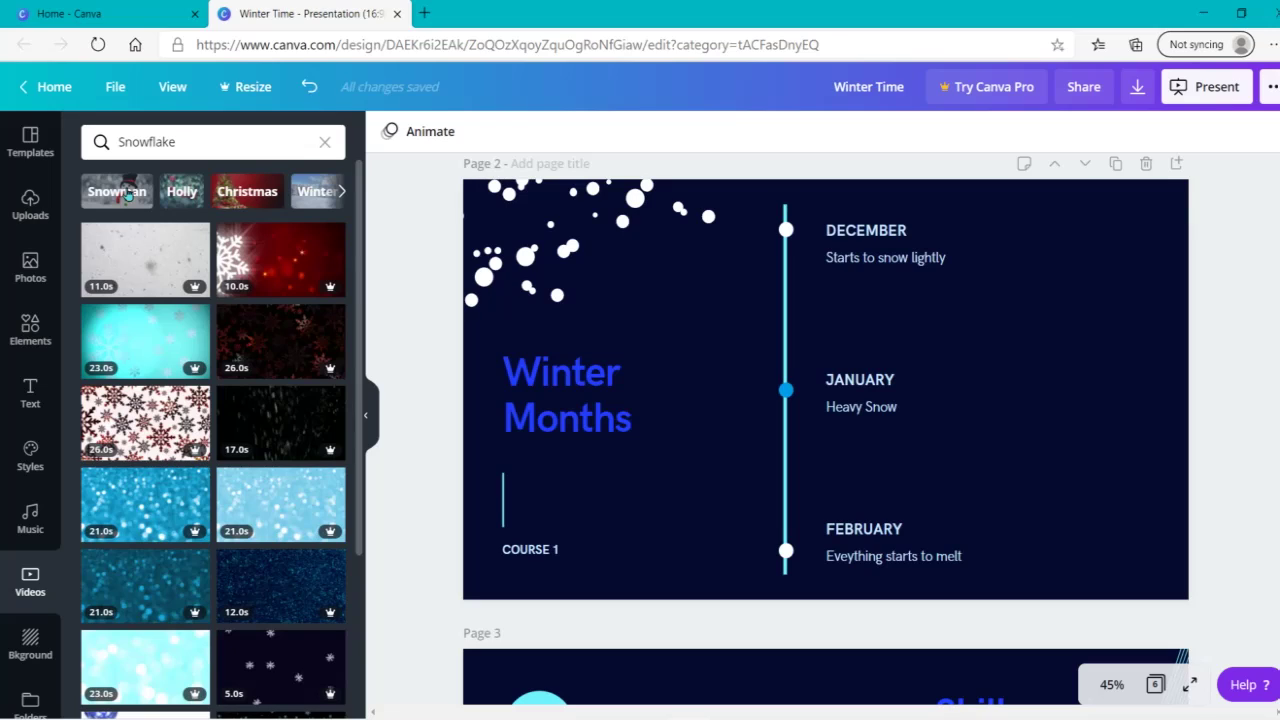
click(343, 195)
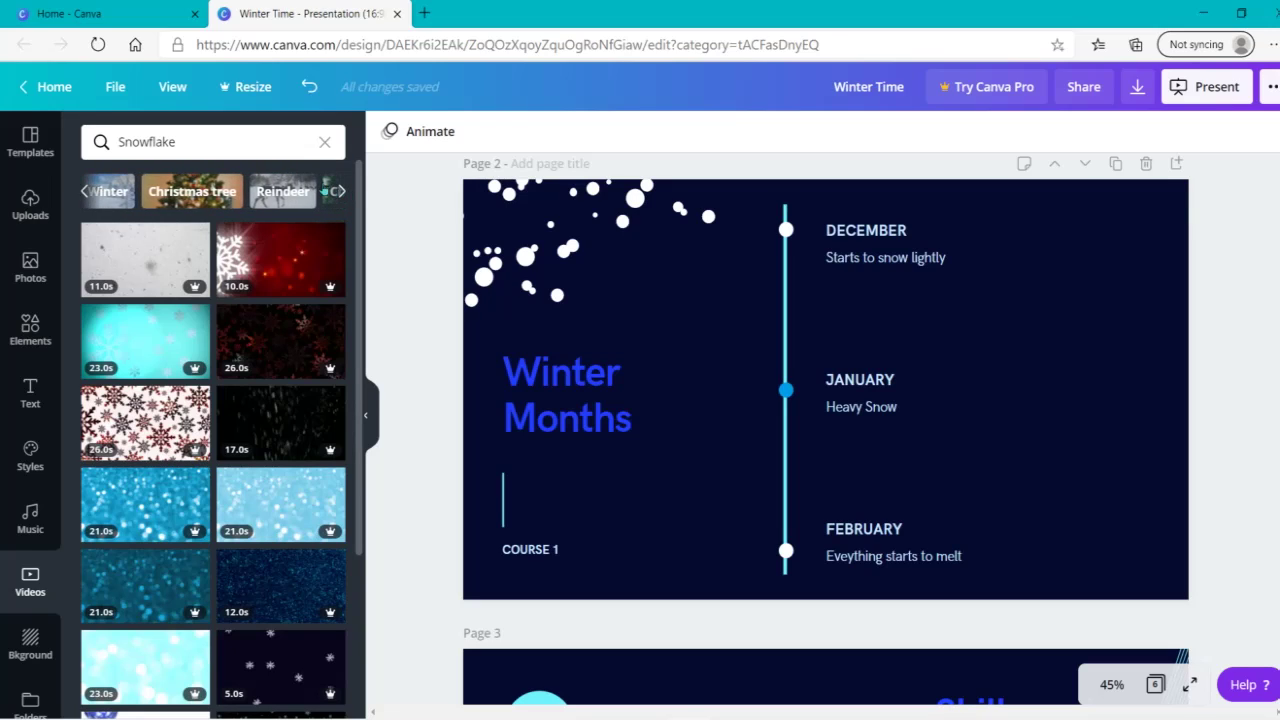
click(290, 193)
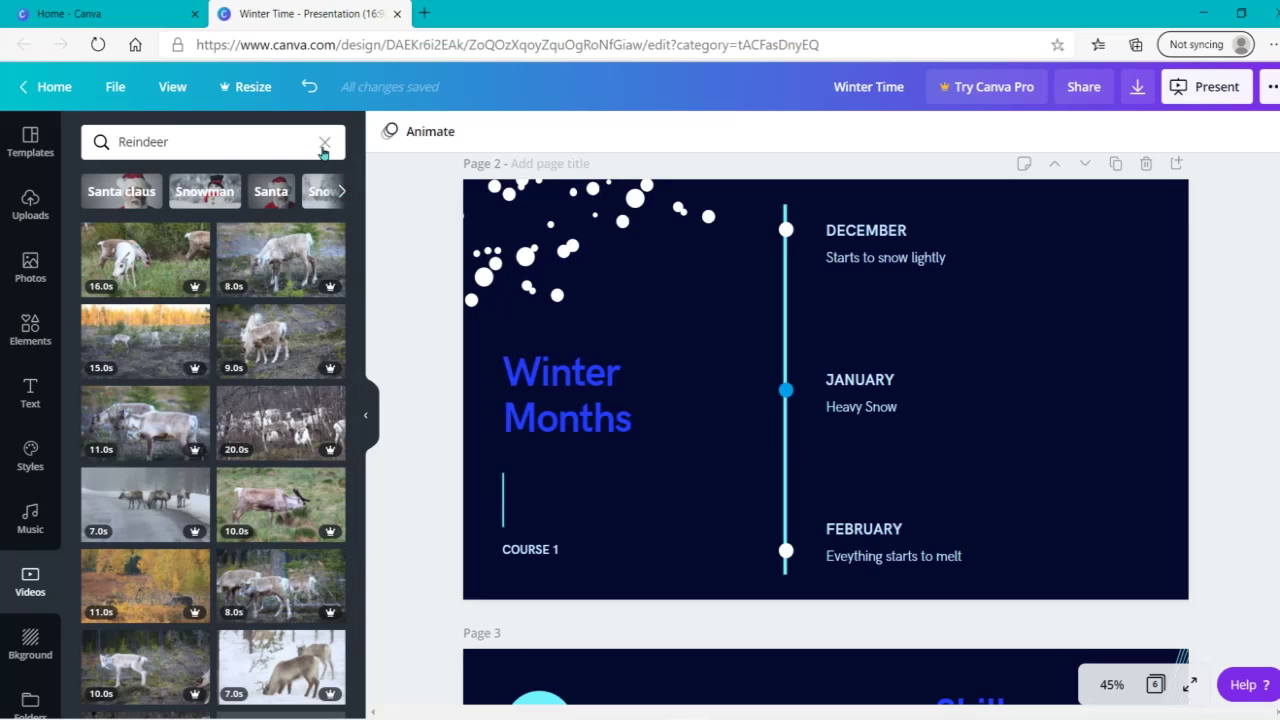
click(326, 143)
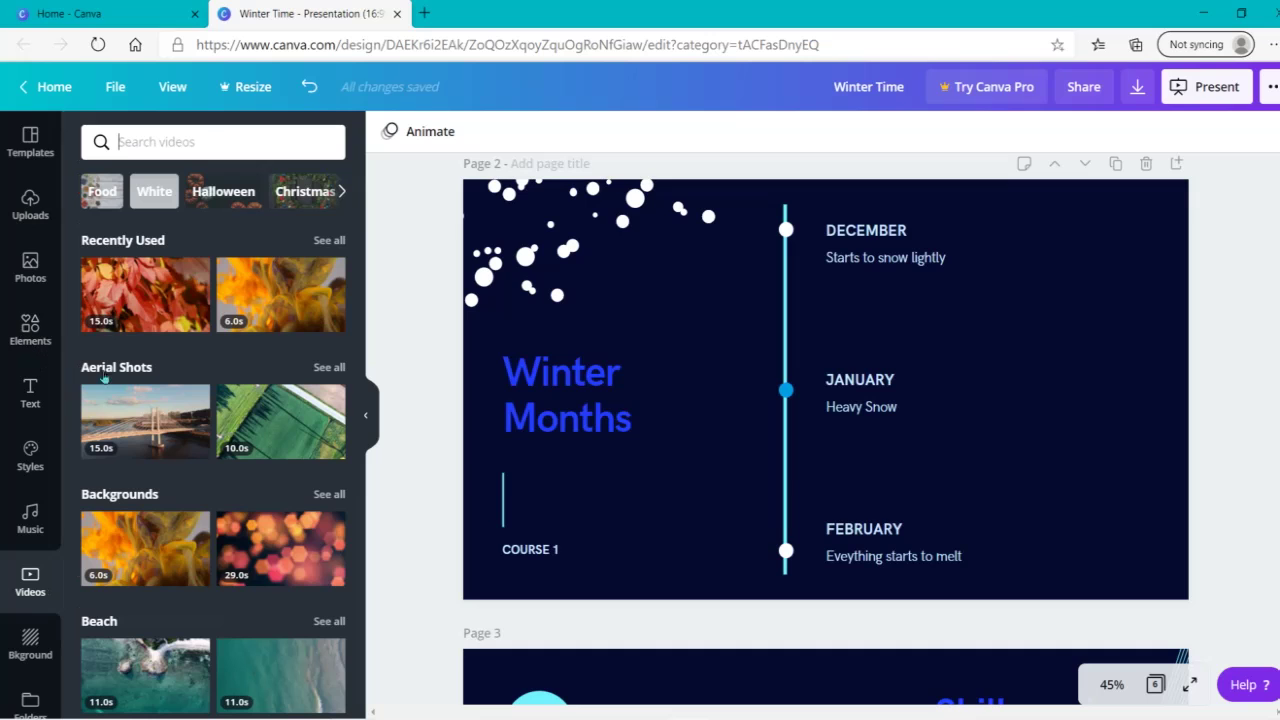
Step: Search the photo library for "winter"
click(24, 270)
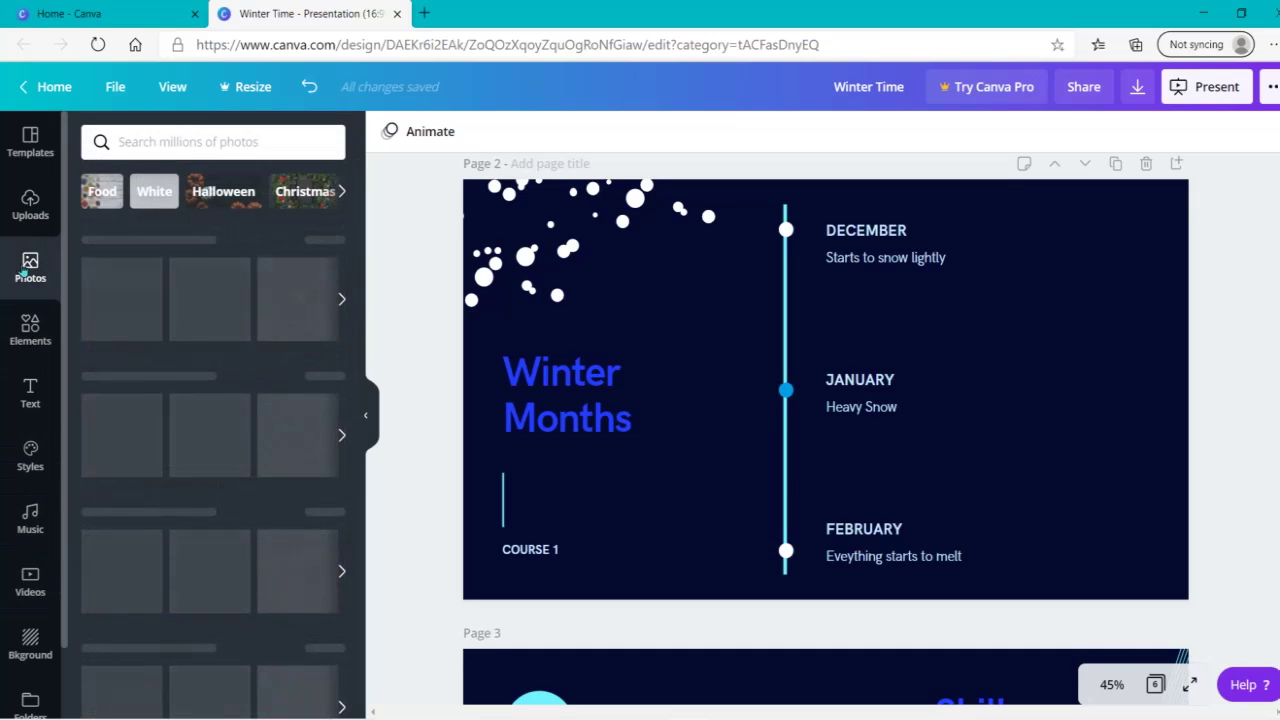
click(177, 145)
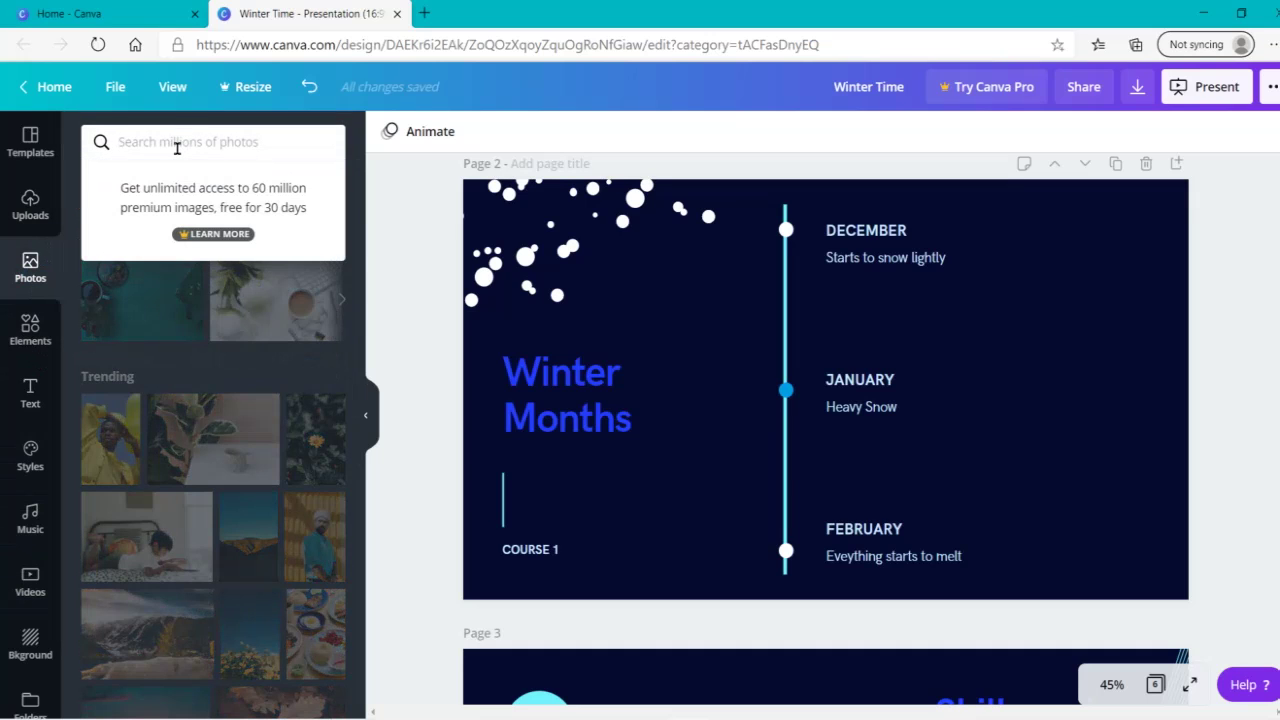
text(ss)
key(BackSpace)
text(n)
key(BackSpace)
key(BackSpace)
text(winter)
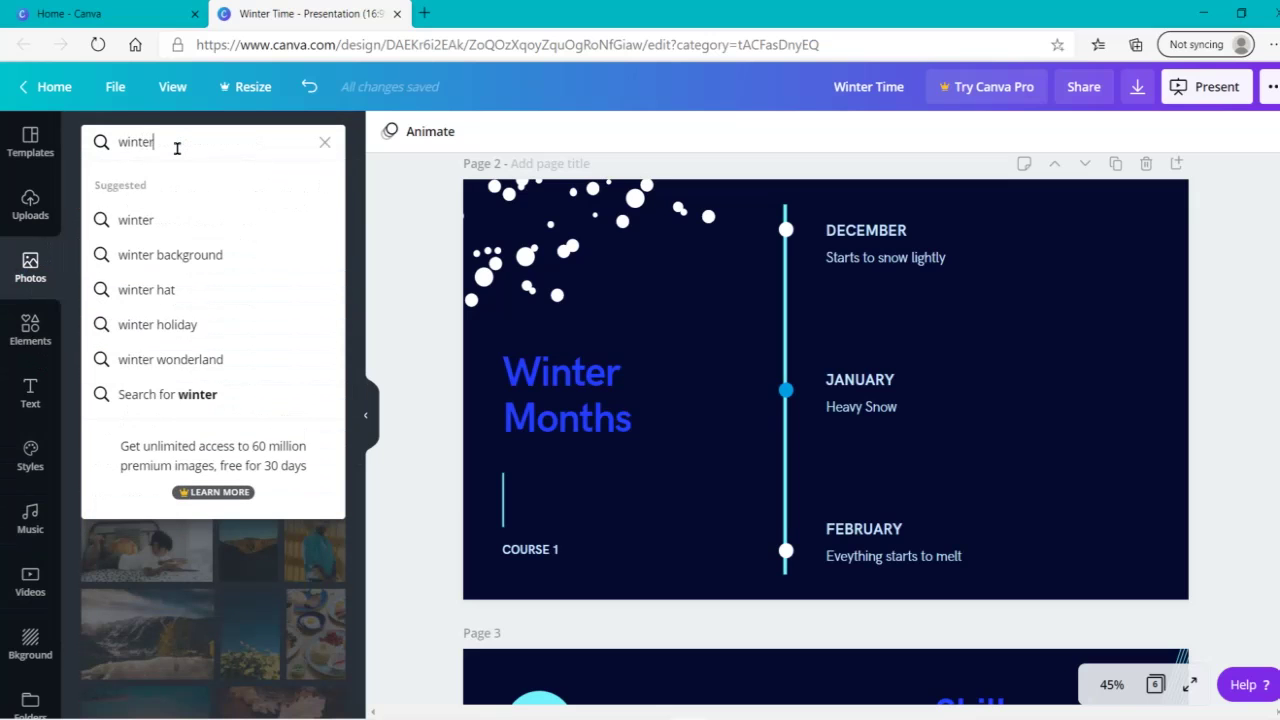
key(Return)
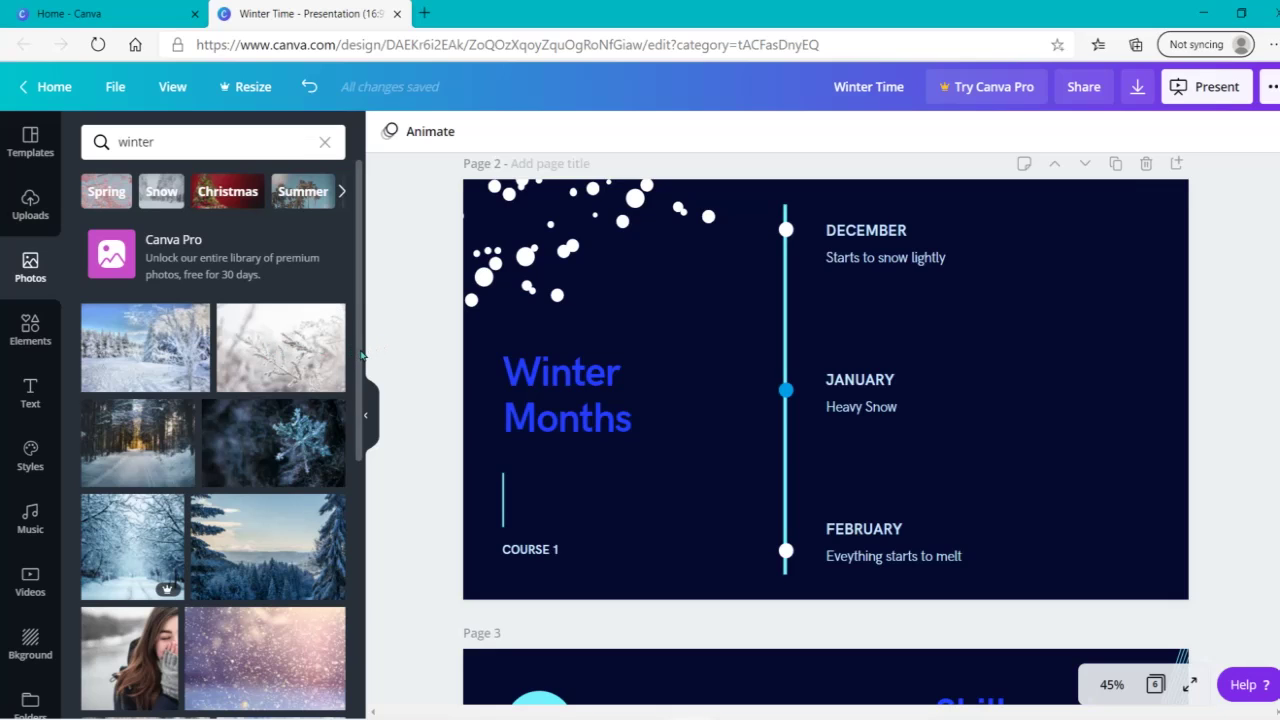
Step: Try the photo of the long-haired woman in grey gloves beside the timeline on page 2, enlarge it, and delete it
scroll(153, 420, down, 5)
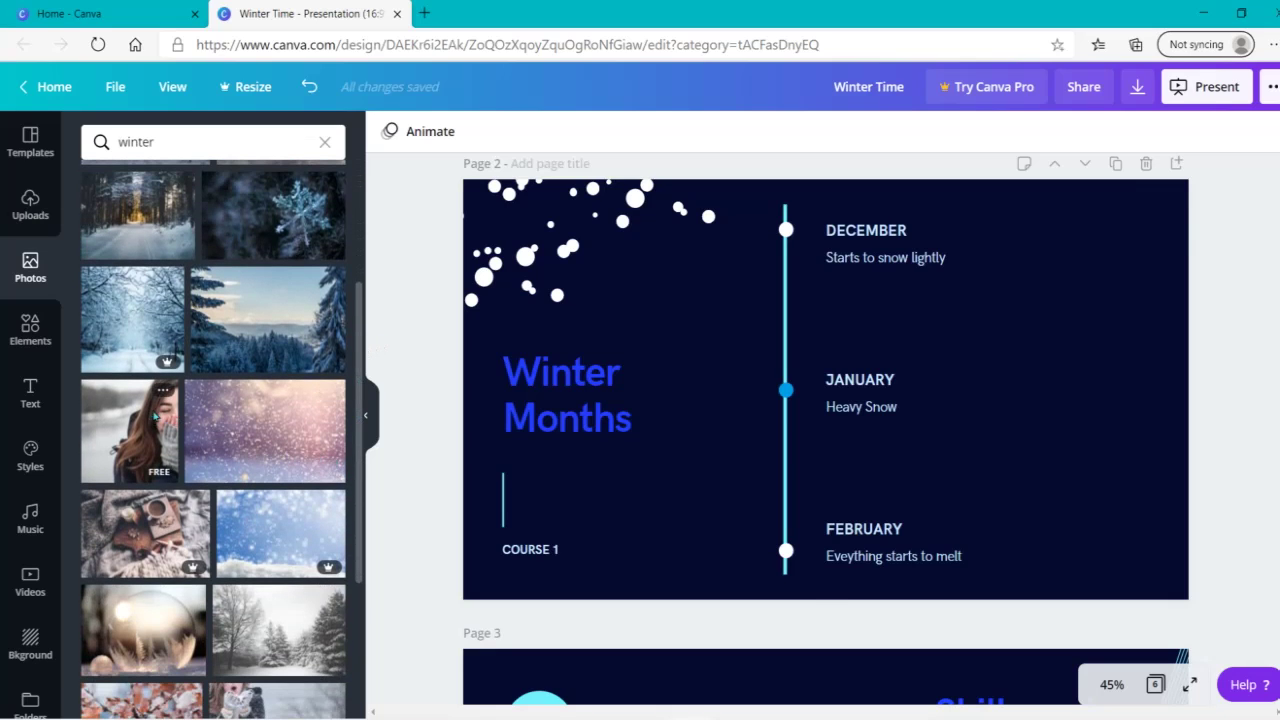
click(155, 418)
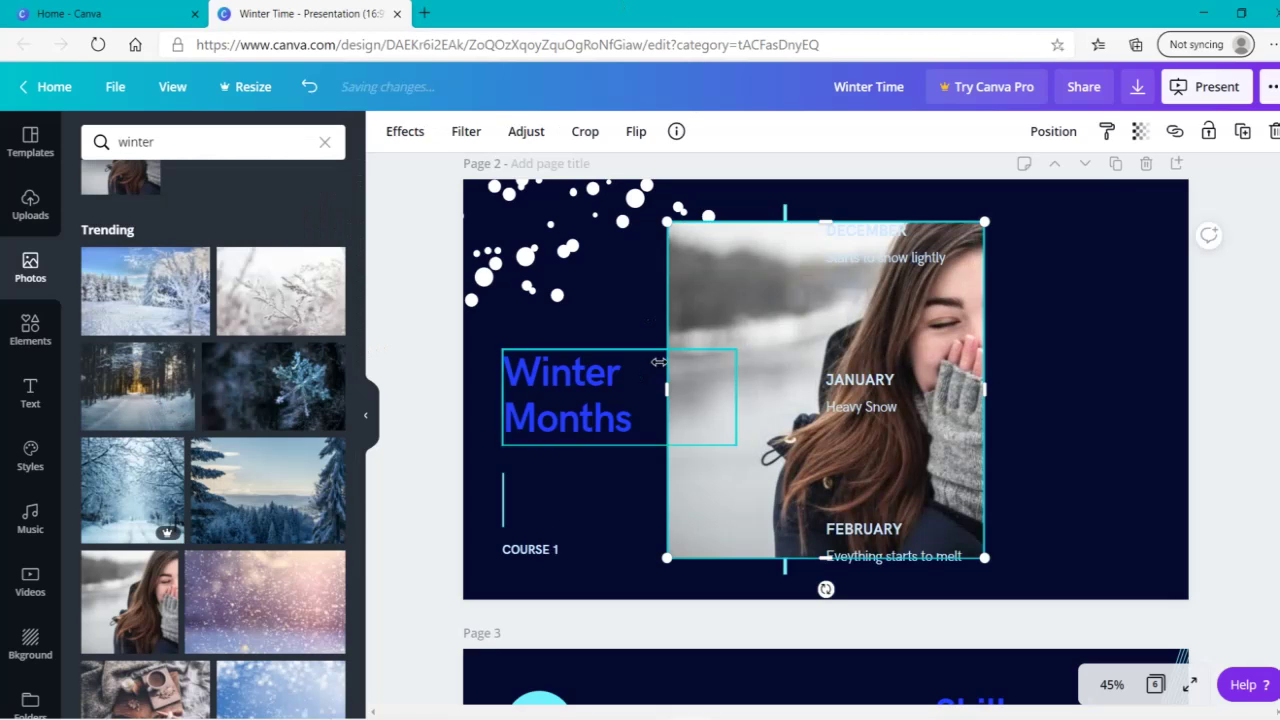
drag(751, 323, 957, 280)
click(848, 228)
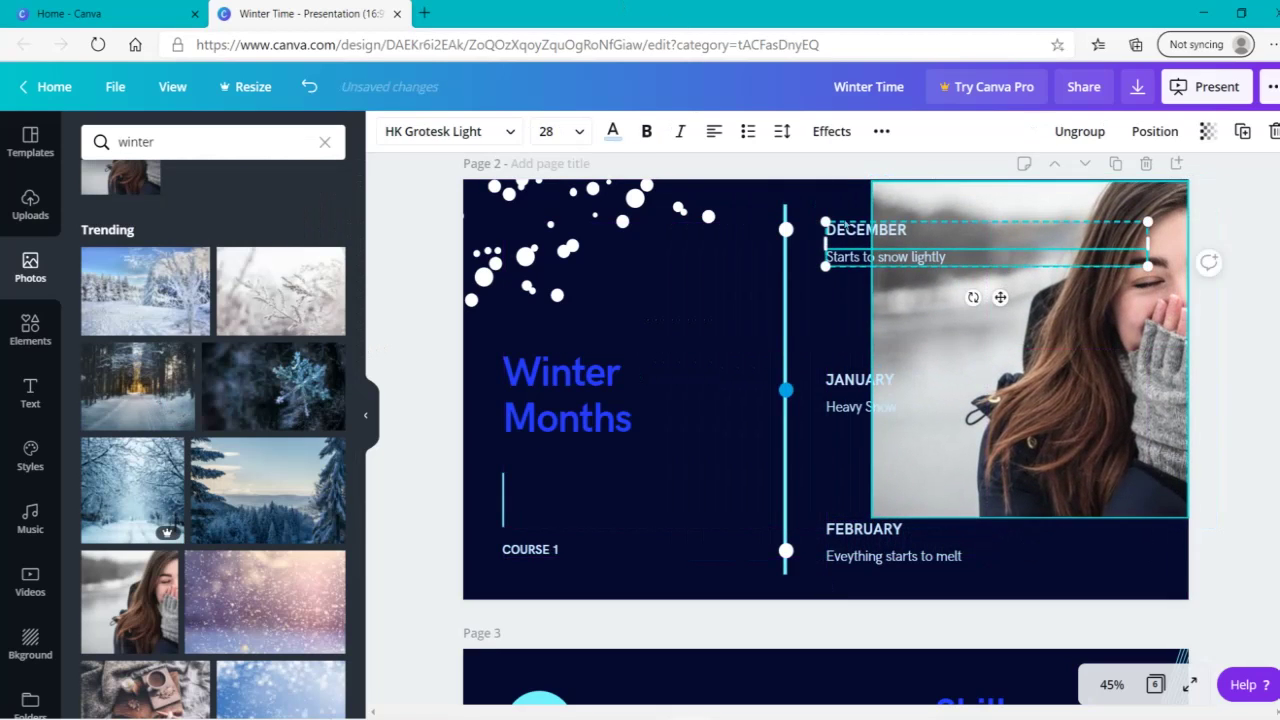
key(ctrl+z)
drag(1086, 453, 1084, 441)
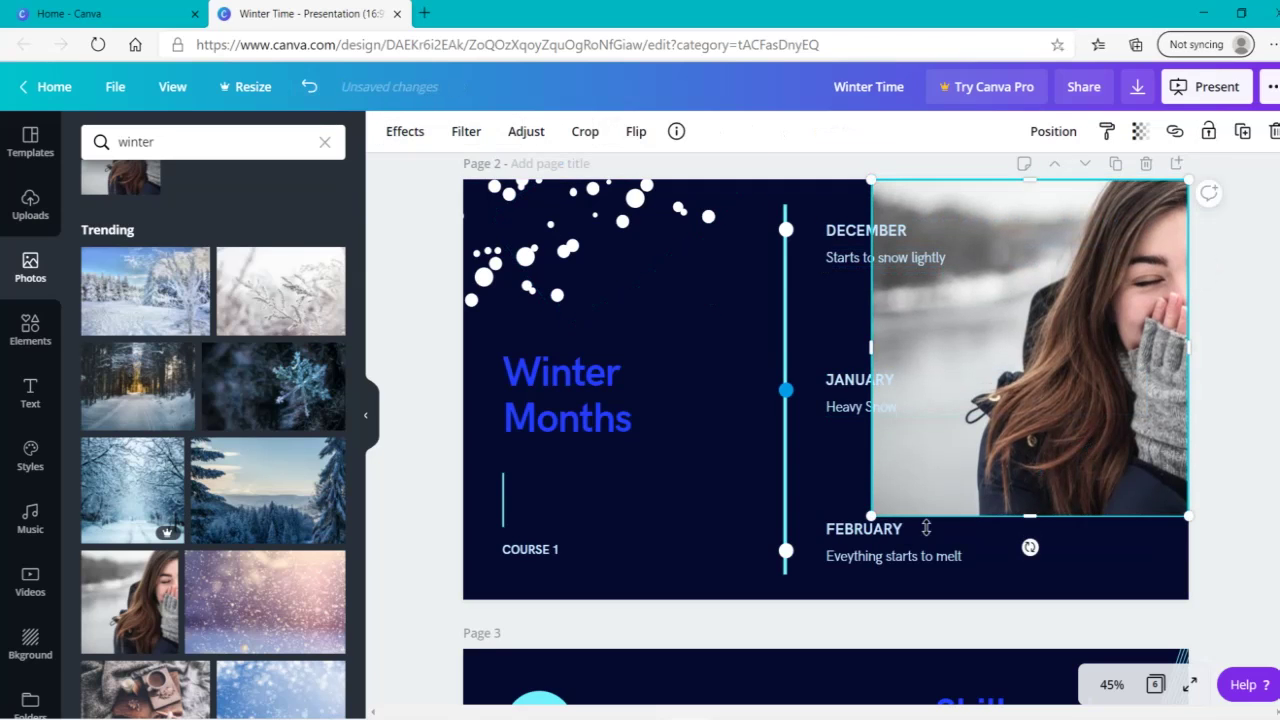
drag(872, 518, 792, 599)
drag(791, 390, 1040, 490)
key(Delete)
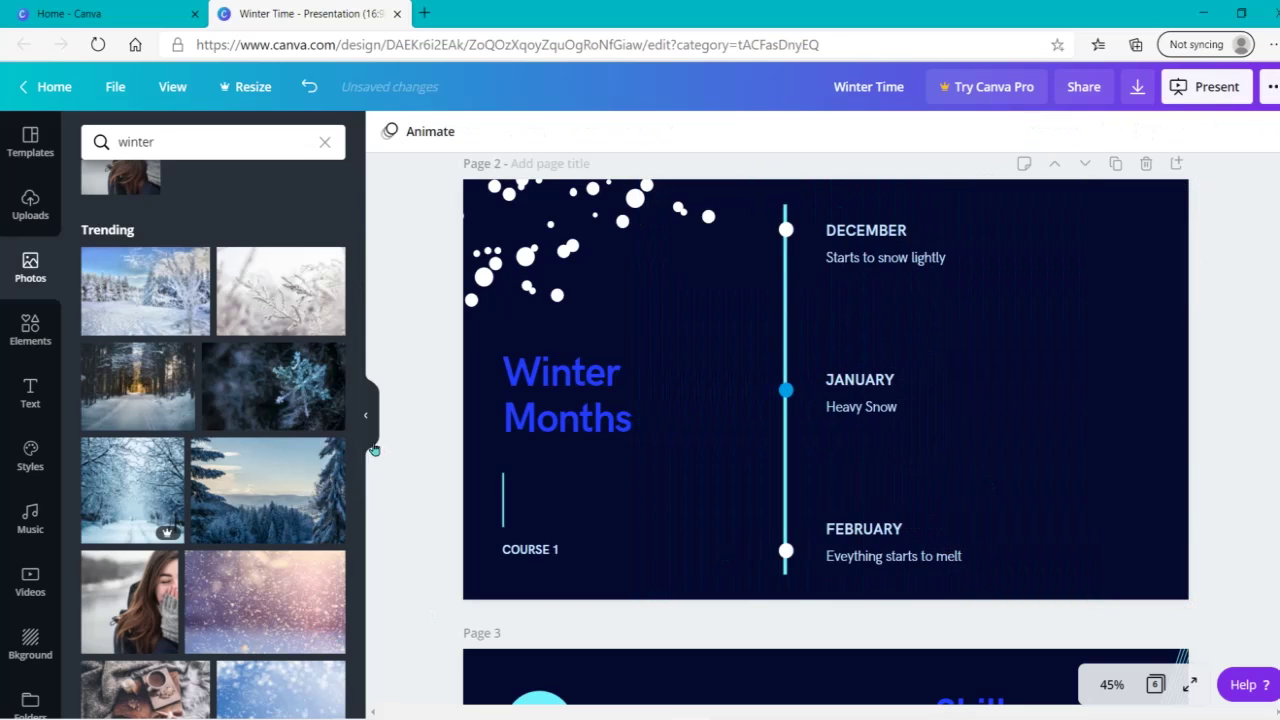
Step: Add the icy branches photo to the Winter Months page and move it to the page's right side
scroll(366, 510, down, 1)
scroll(366, 510, down, 3)
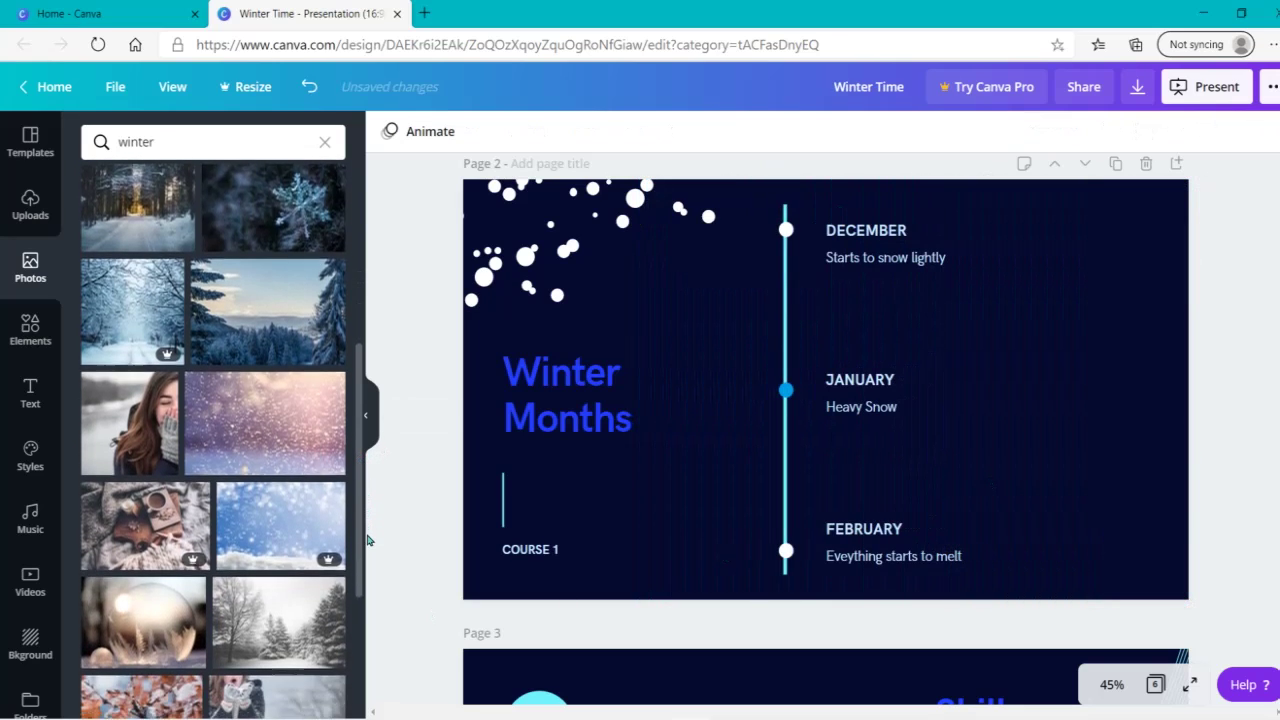
scroll(370, 604, down, 1)
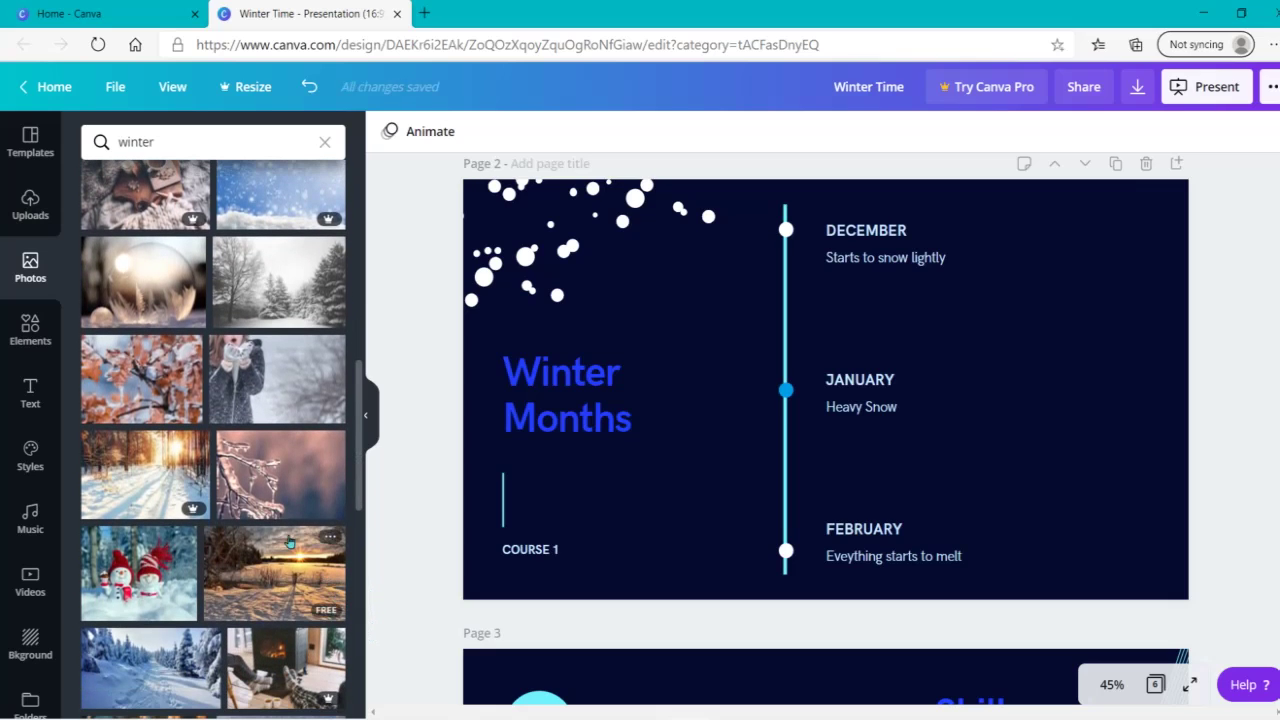
click(271, 474)
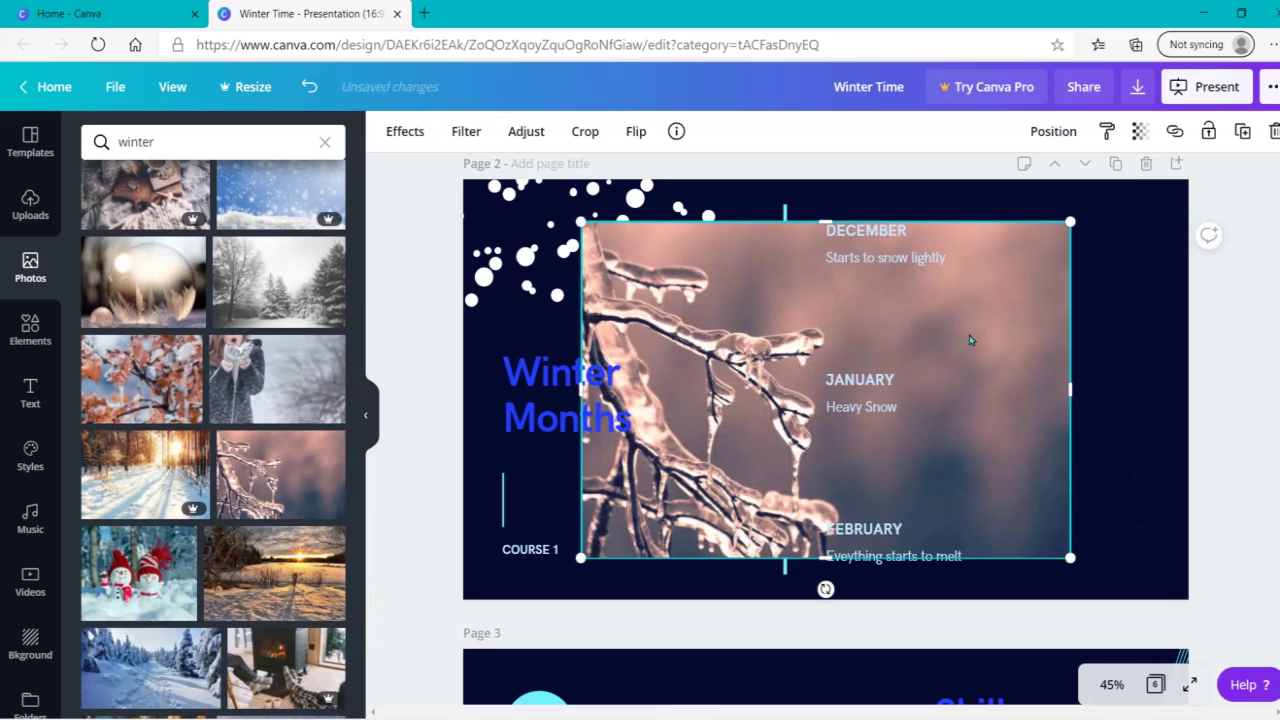
drag(964, 332, 1277, 270)
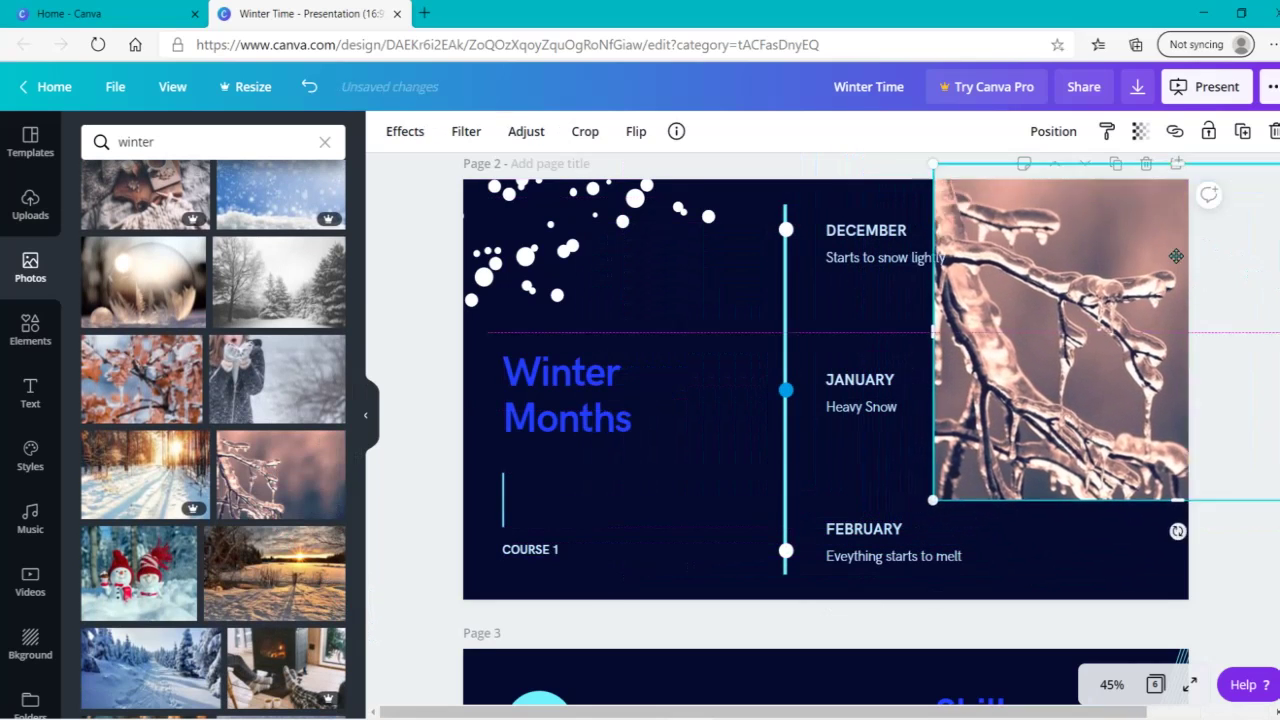
Step: Enlarge the icy branches photo to the full page height and align it along the right edge, clear of the timeline text
drag(1169, 270, 1173, 286)
drag(1185, 518, 1195, 605)
drag(1116, 441, 1150, 434)
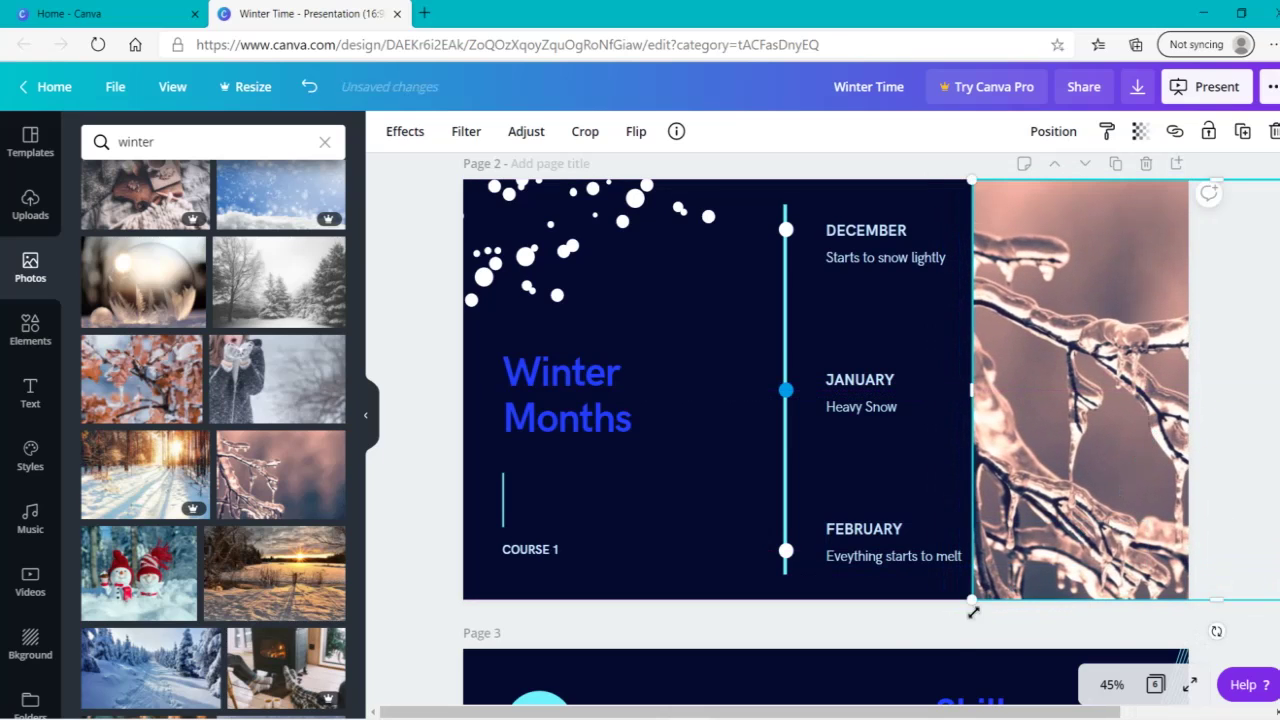
click(908, 626)
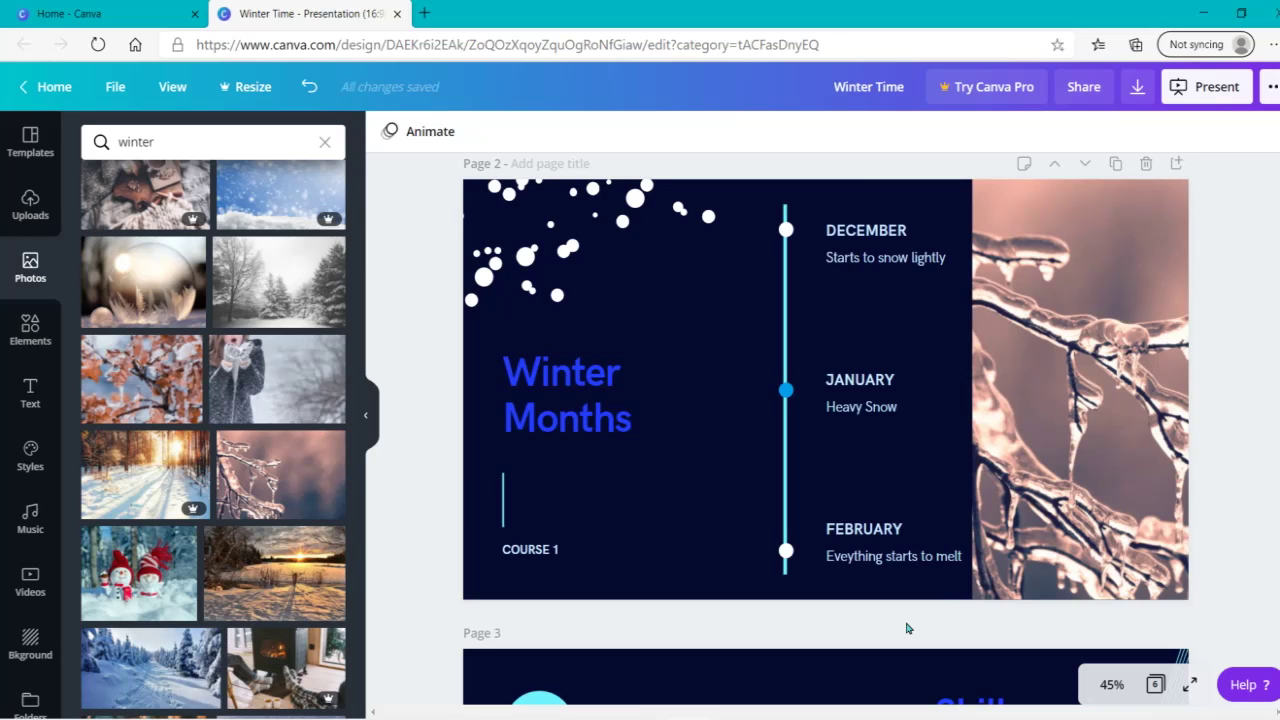
scroll(978, 471, down, 5)
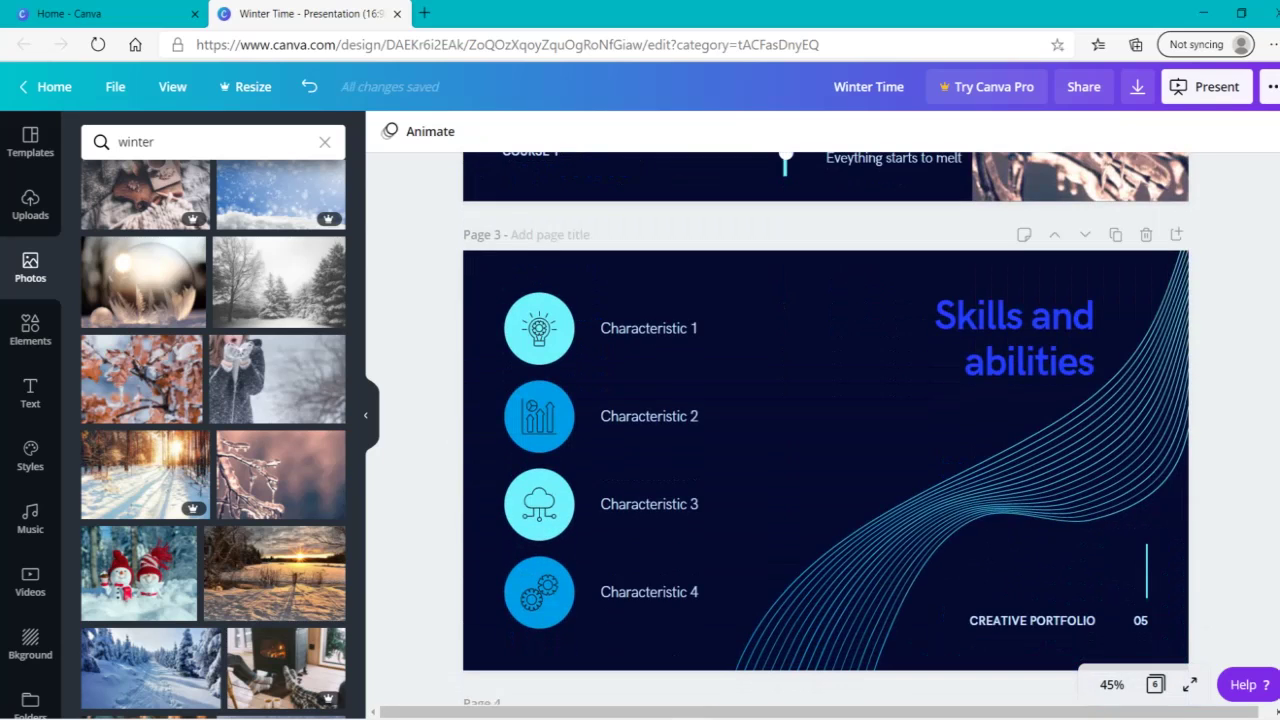
click(978, 471)
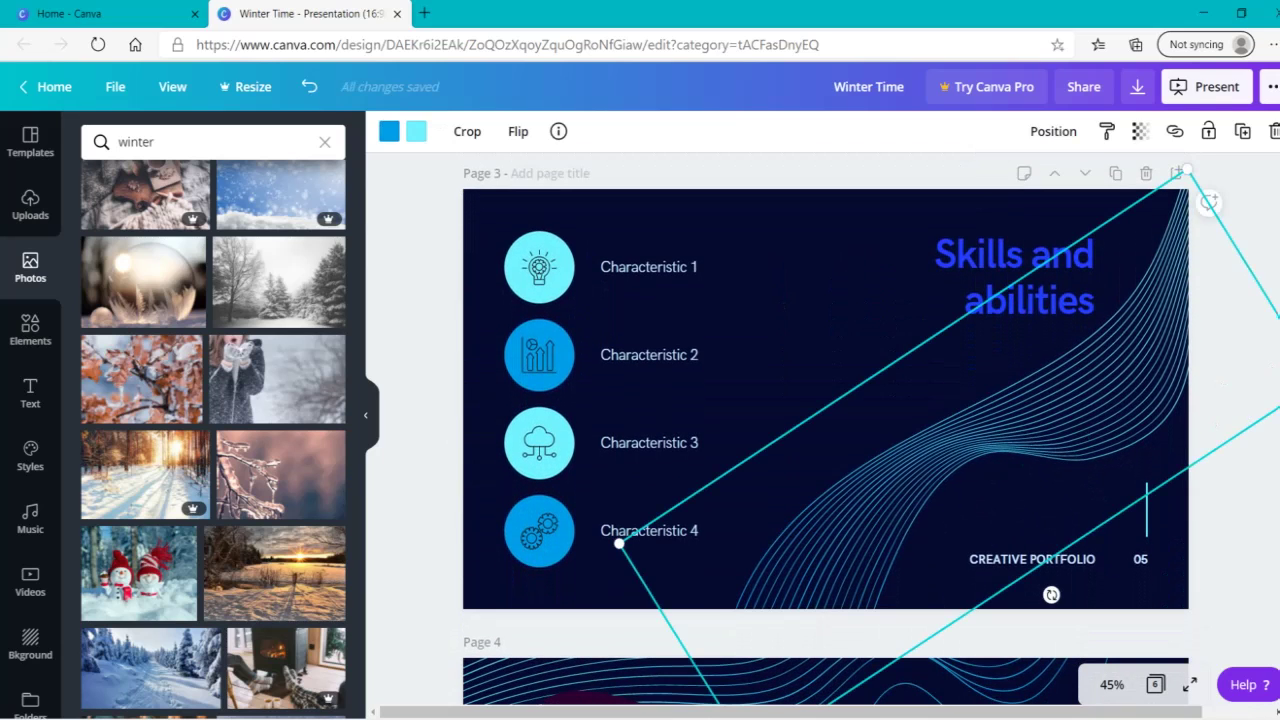
key(Escape)
Step: Group the five snow-dot graphics running diagonally across page 1 into one element
scroll(470, 628, up, 10)
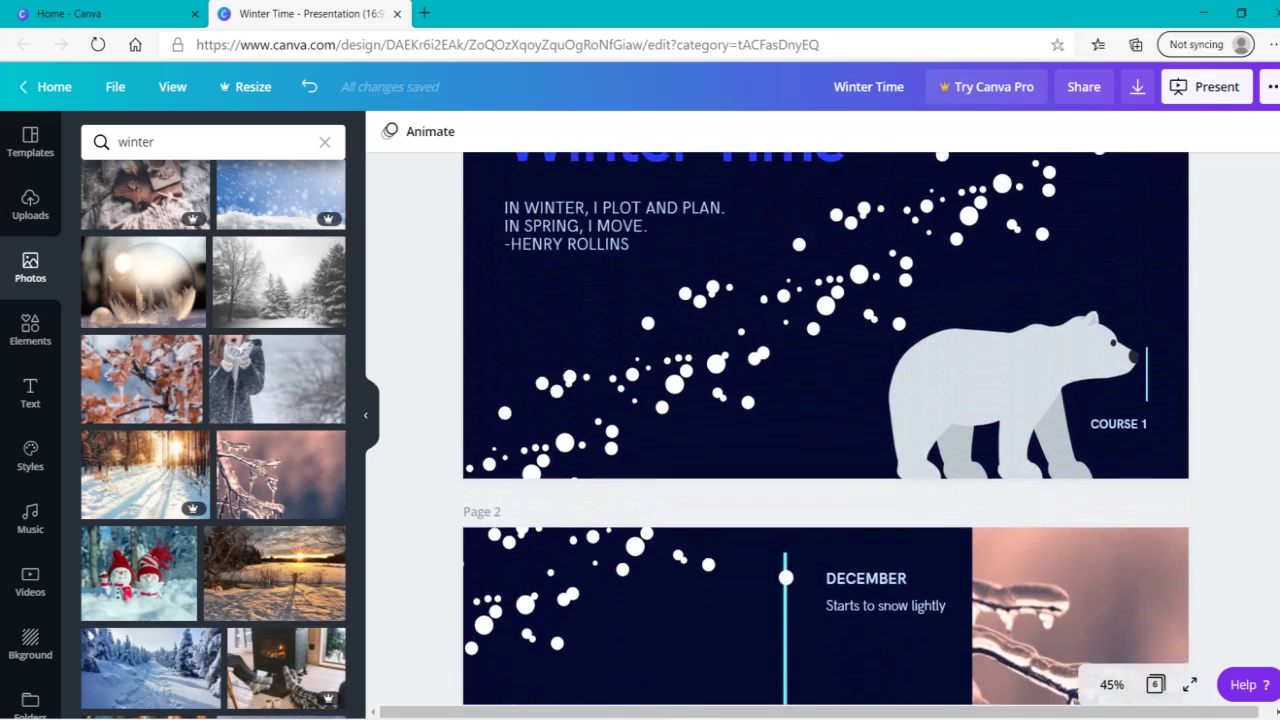
click(531, 548)
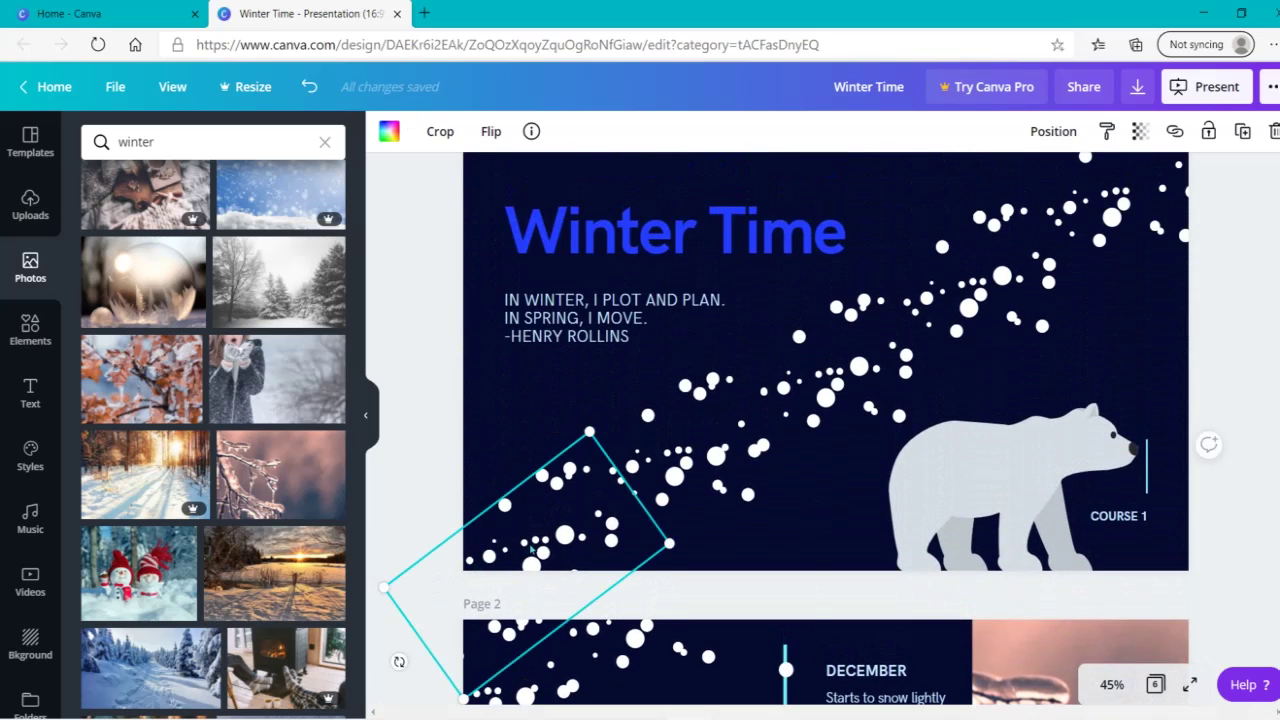
shift+click(632, 505)
shift+click(861, 395)
shift+click(978, 328)
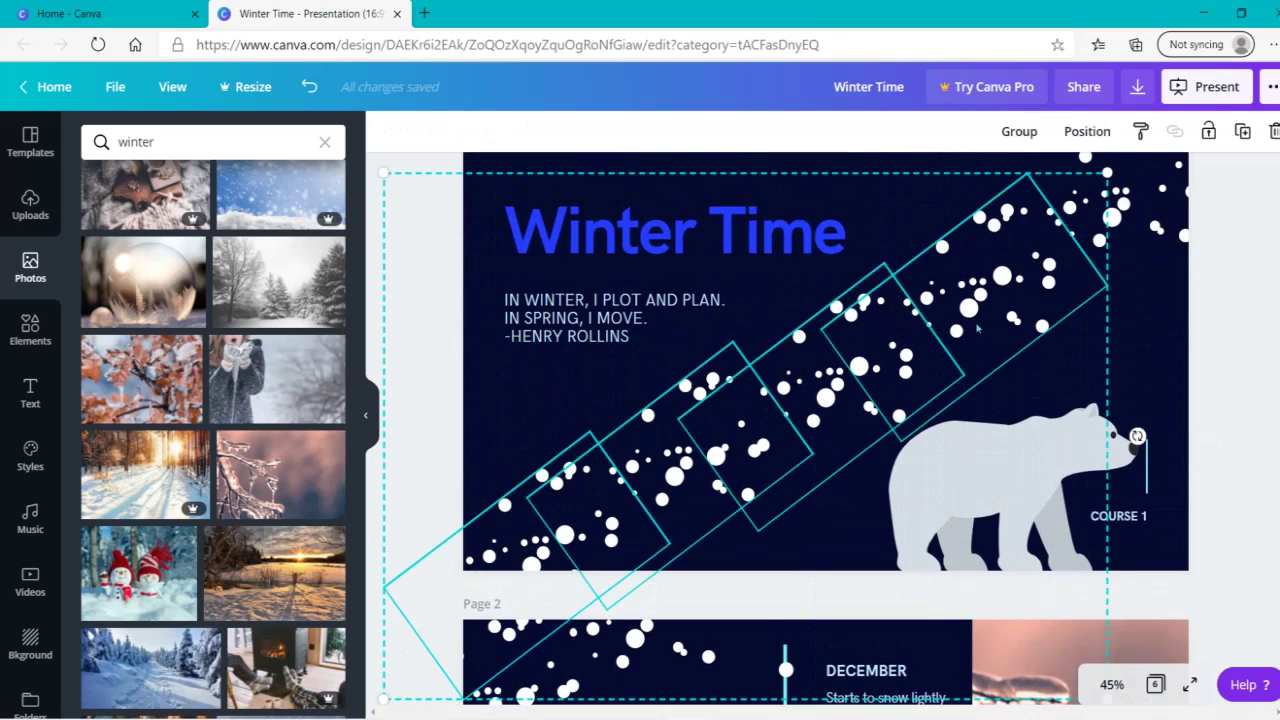
shift+click(1100, 262)
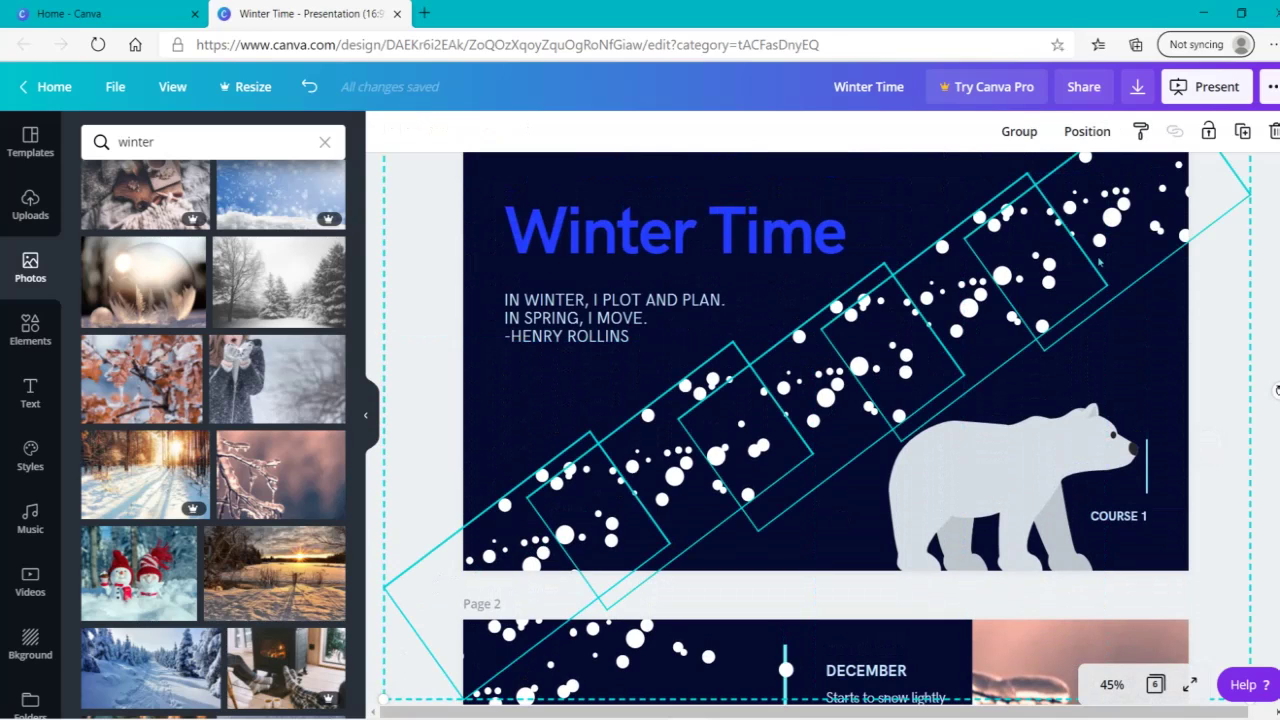
click(1019, 131)
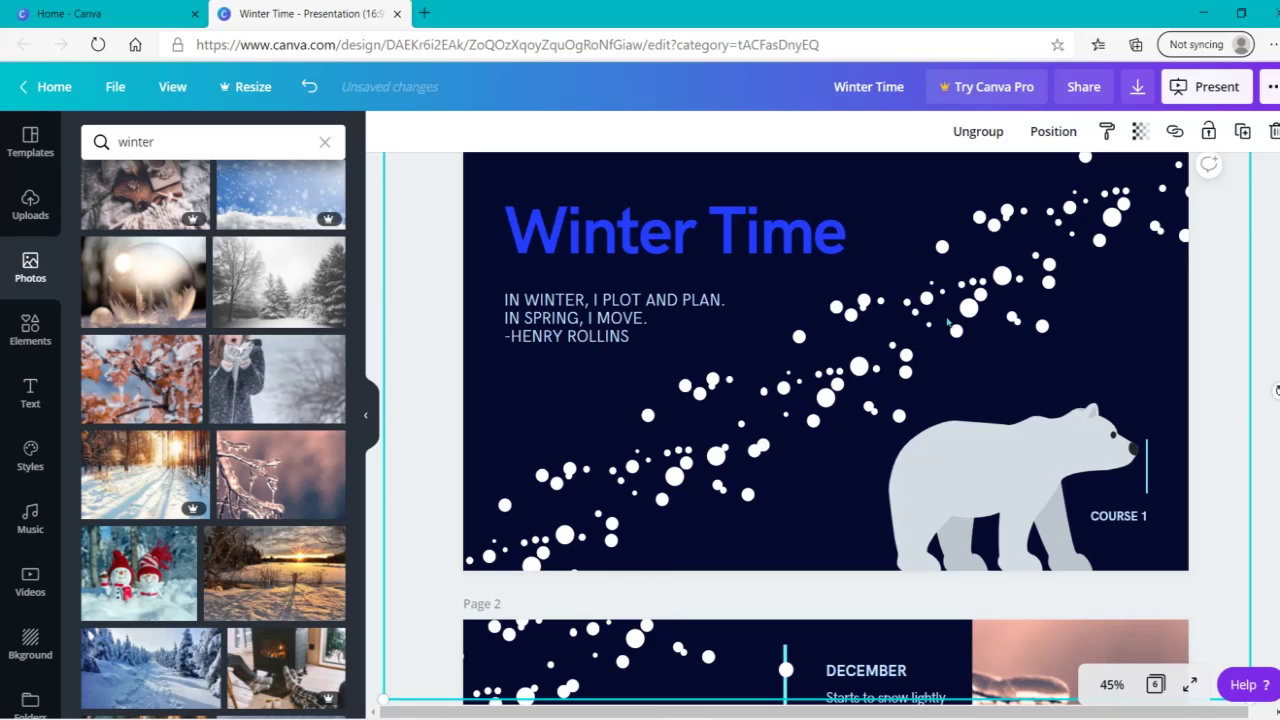
click(1259, 559)
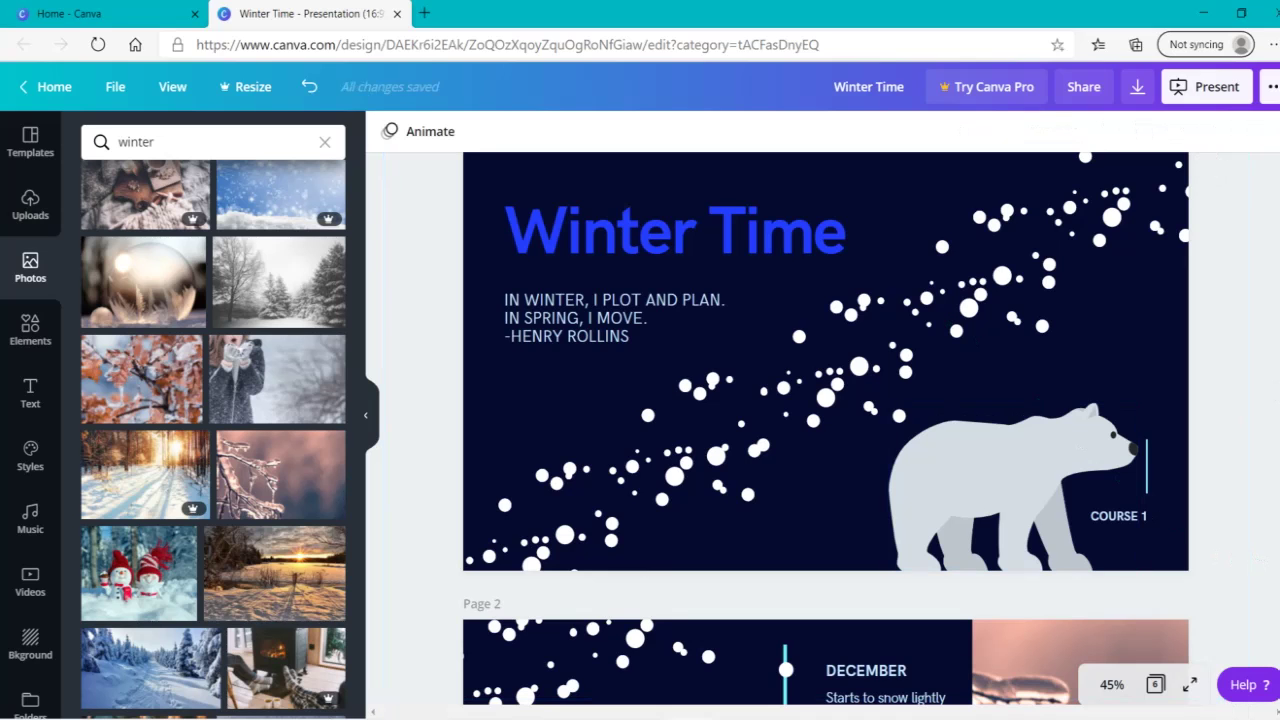
Step: Paste a copy of the grouped snow dots onto page 3 and position it over the wavy lines
scroll(1259, 559, down, 10)
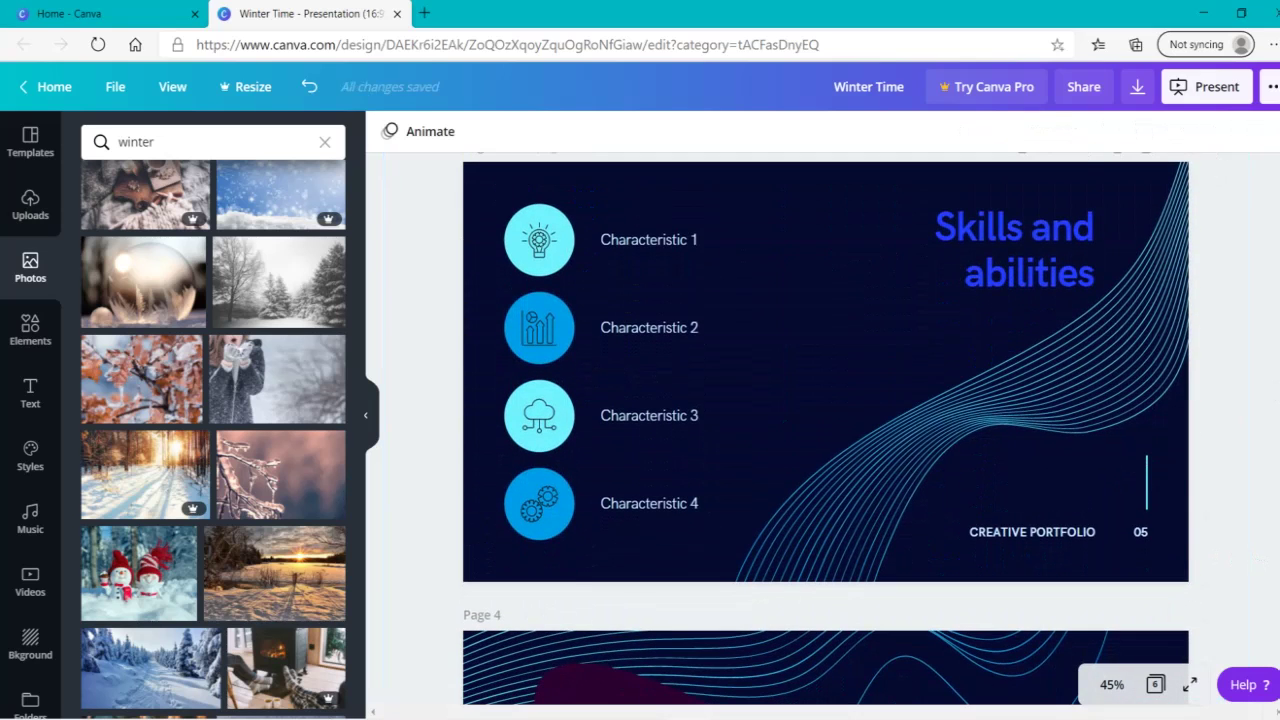
key(ctrl+v)
drag(800, 293, 972, 380)
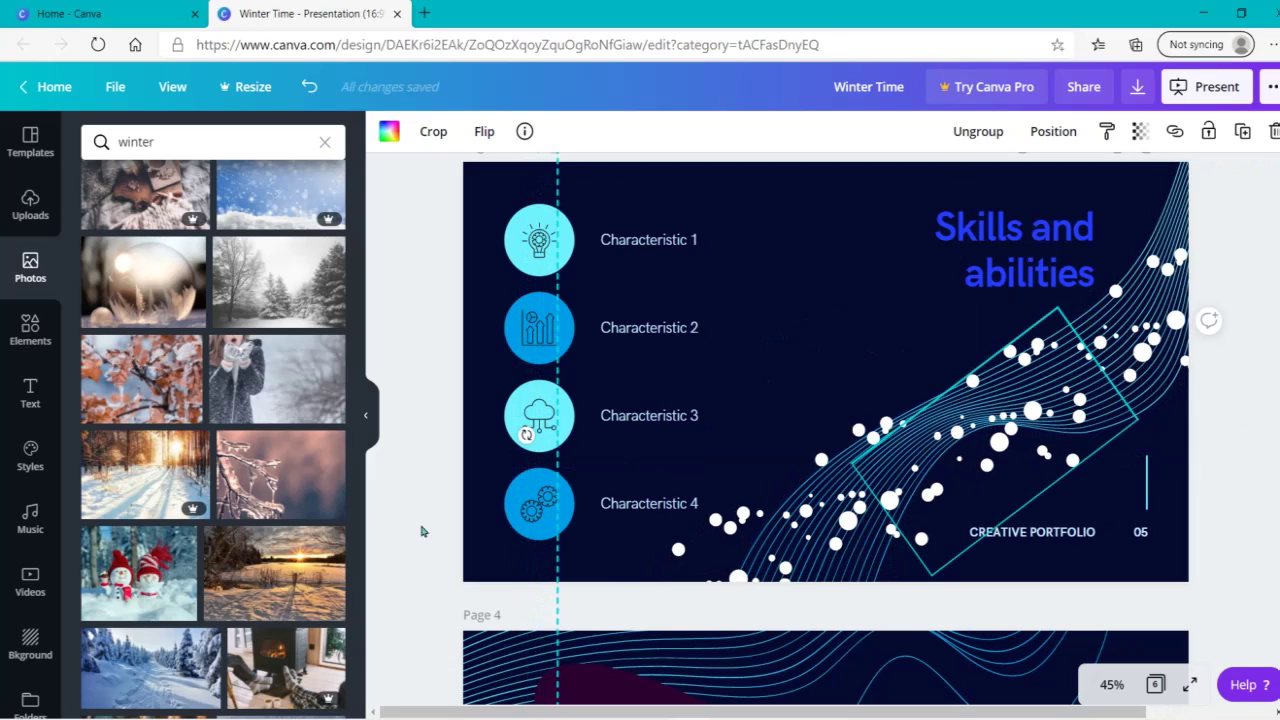
click(390, 488)
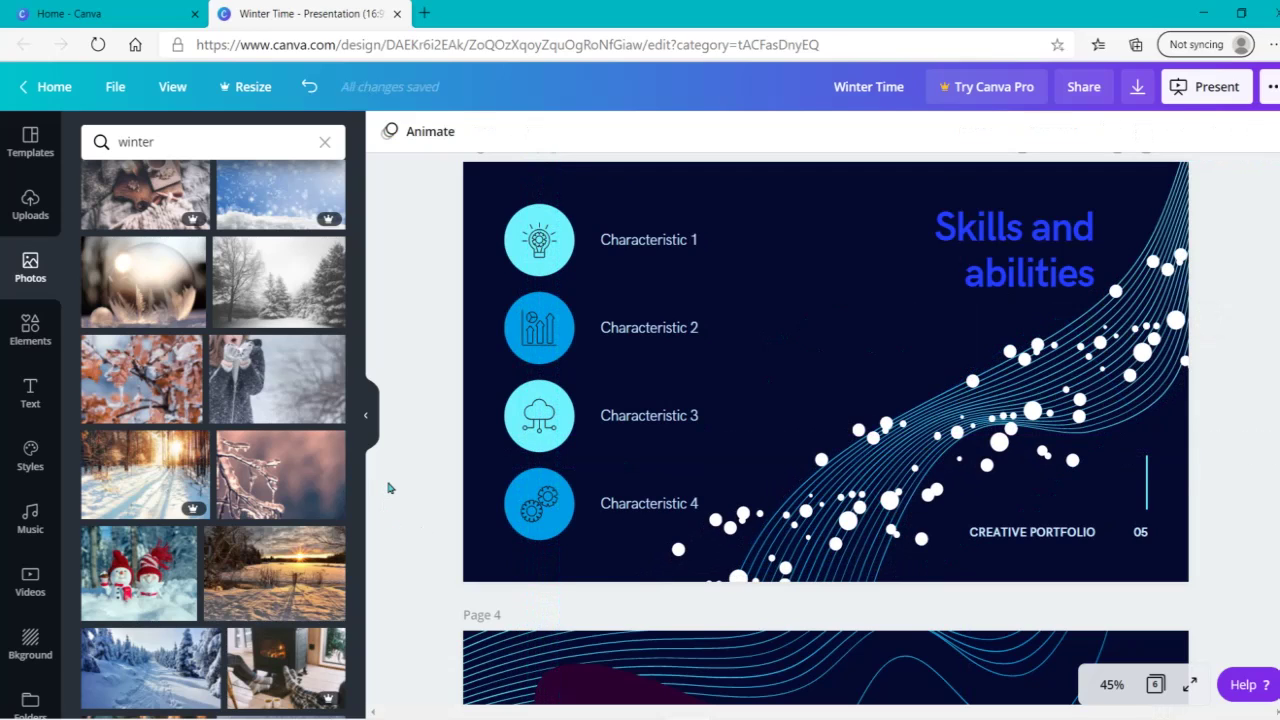
Step: Send the snow-dot group on page 3 to the back and select the wavy line graphic
click(1043, 466)
right_click(1043, 466)
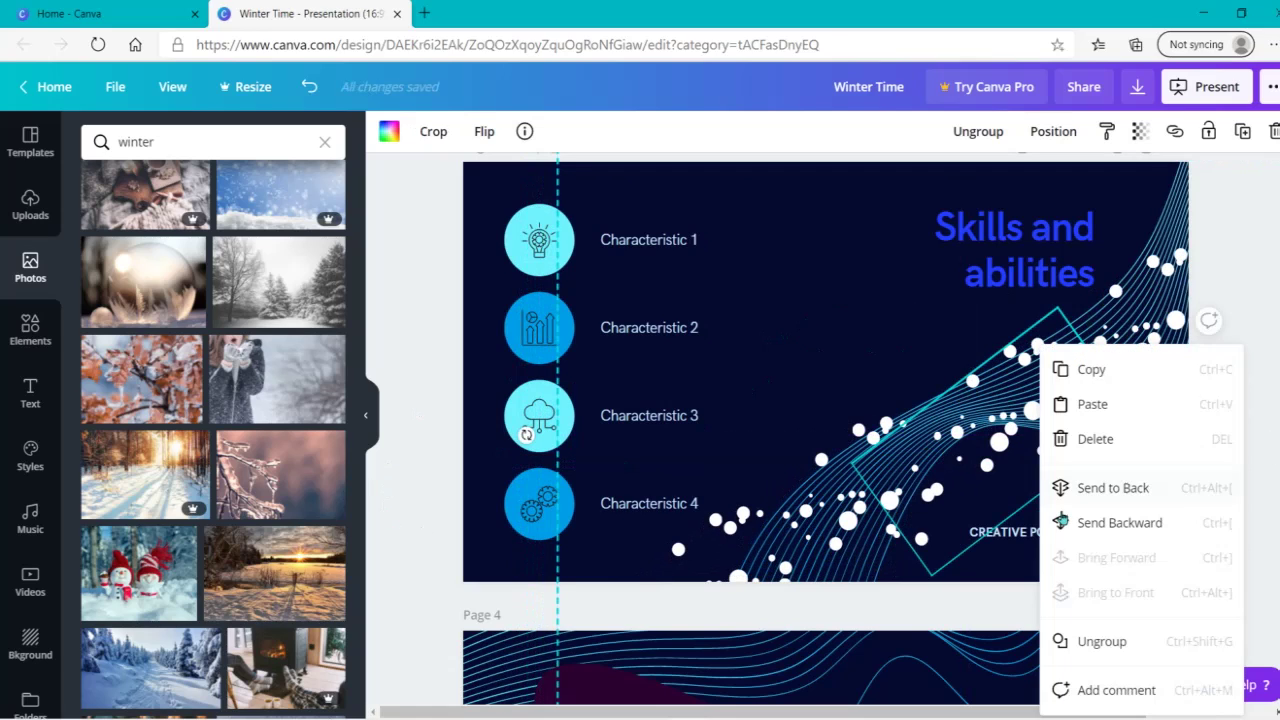
click(1088, 522)
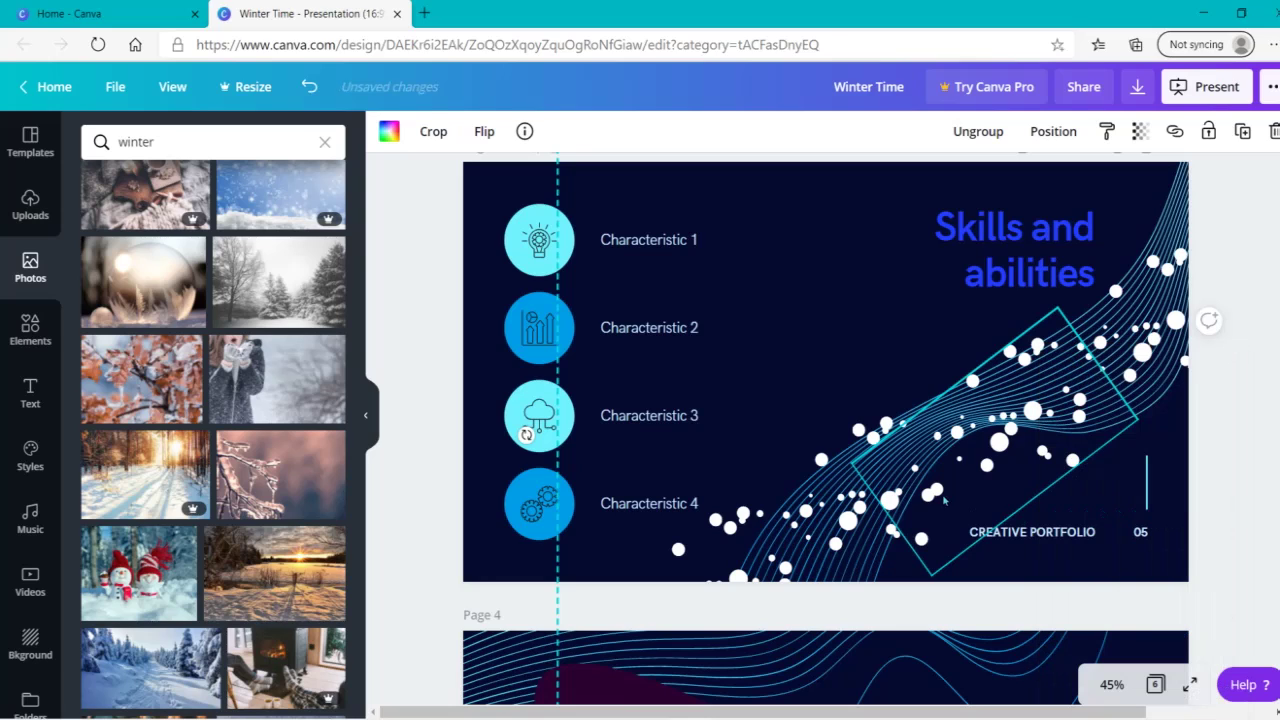
right_click(608, 556)
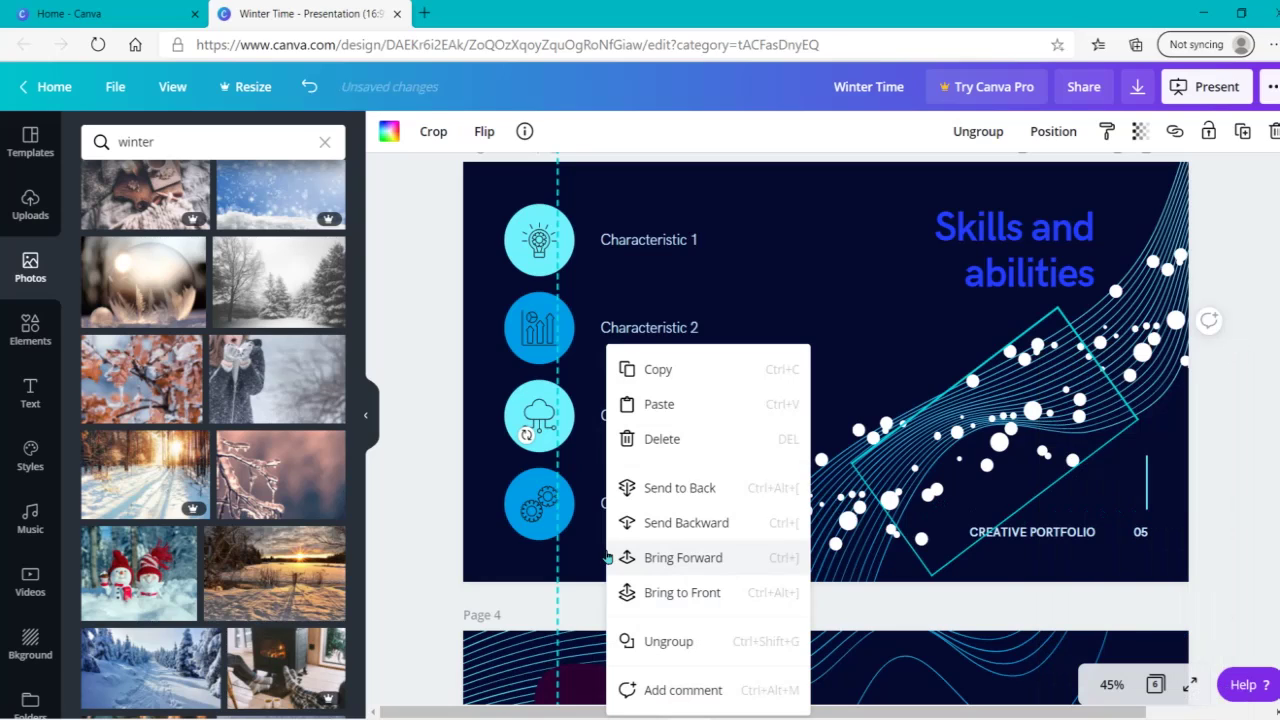
click(677, 491)
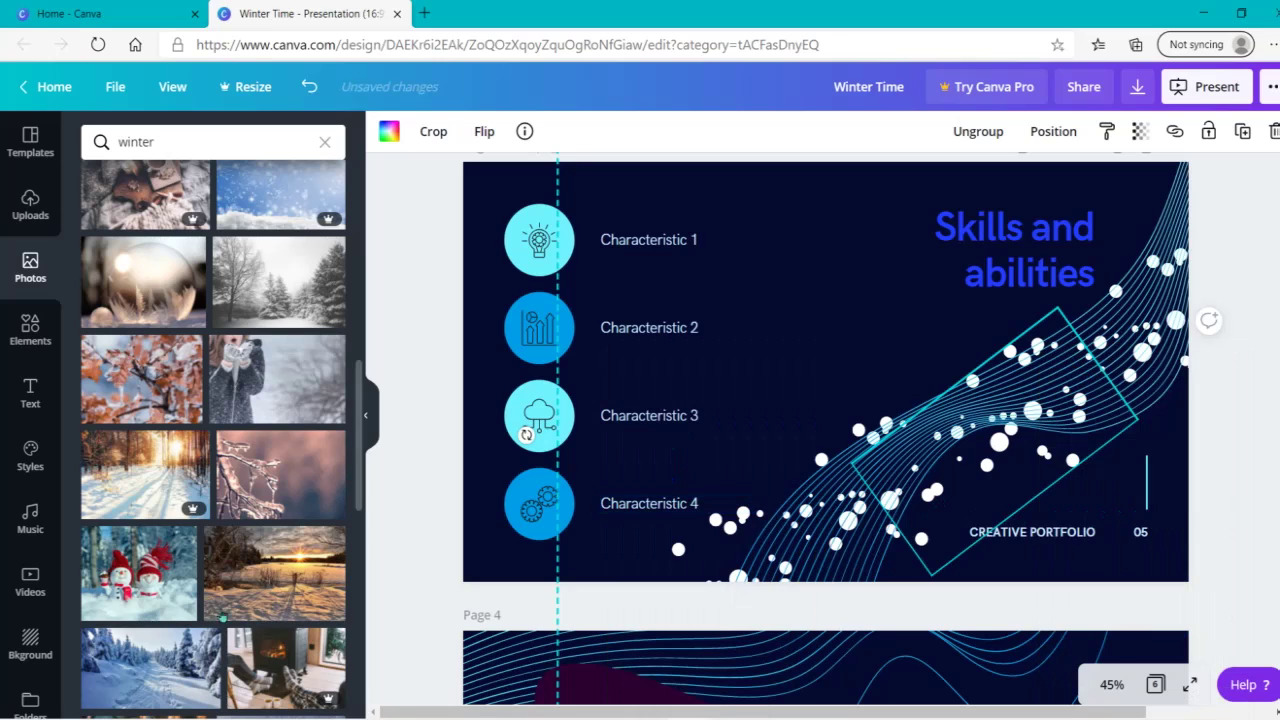
click(394, 543)
click(925, 537)
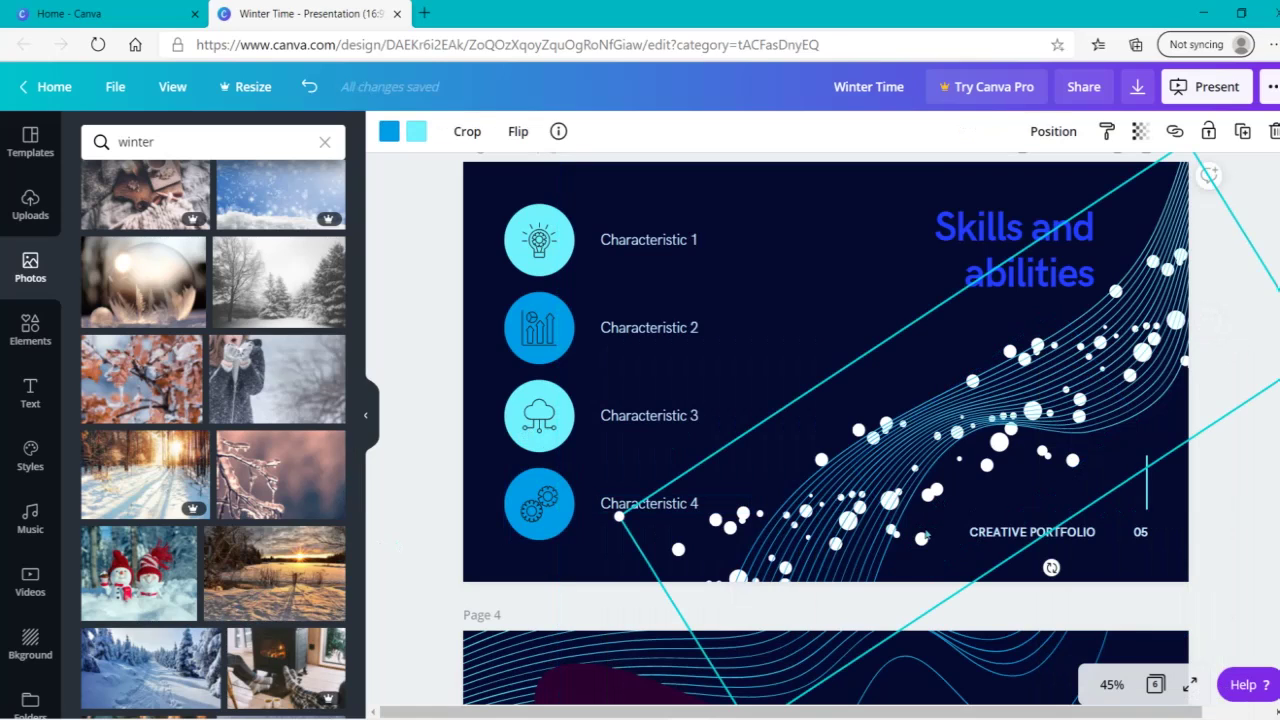
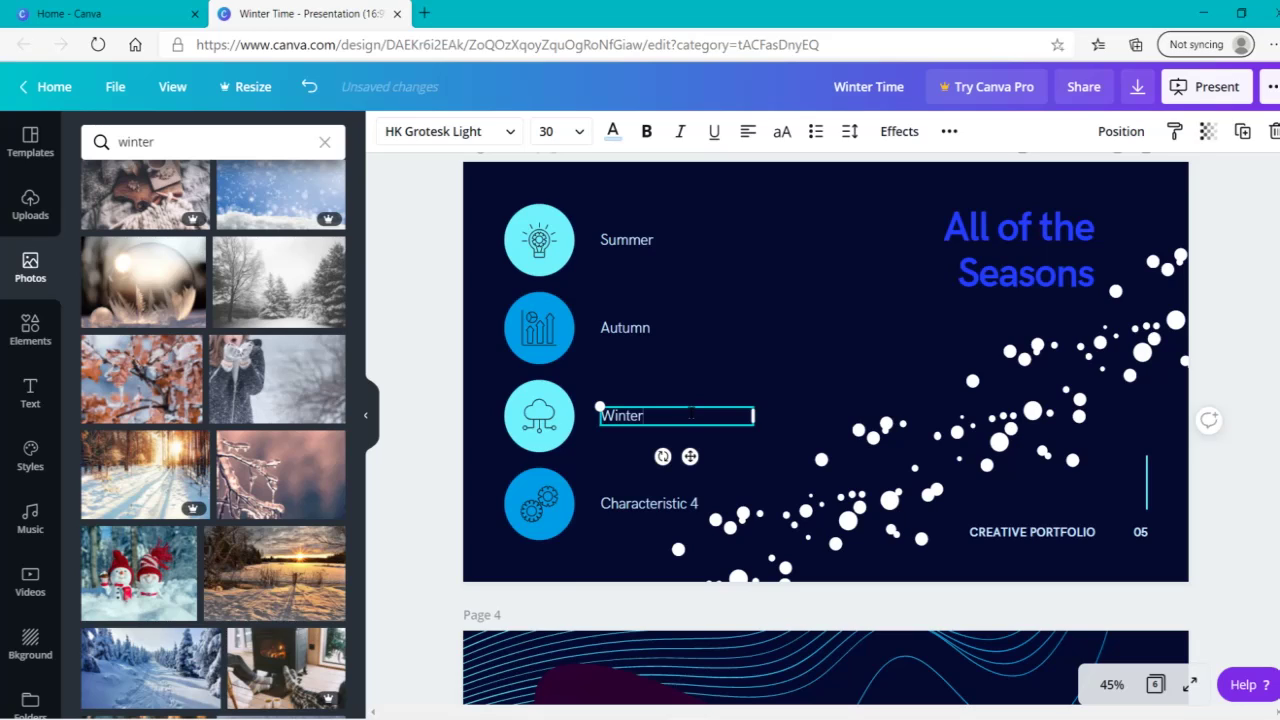
Step: Replace the "Characteristic 4" label on page 3 with "Spring"
double_click(675, 508)
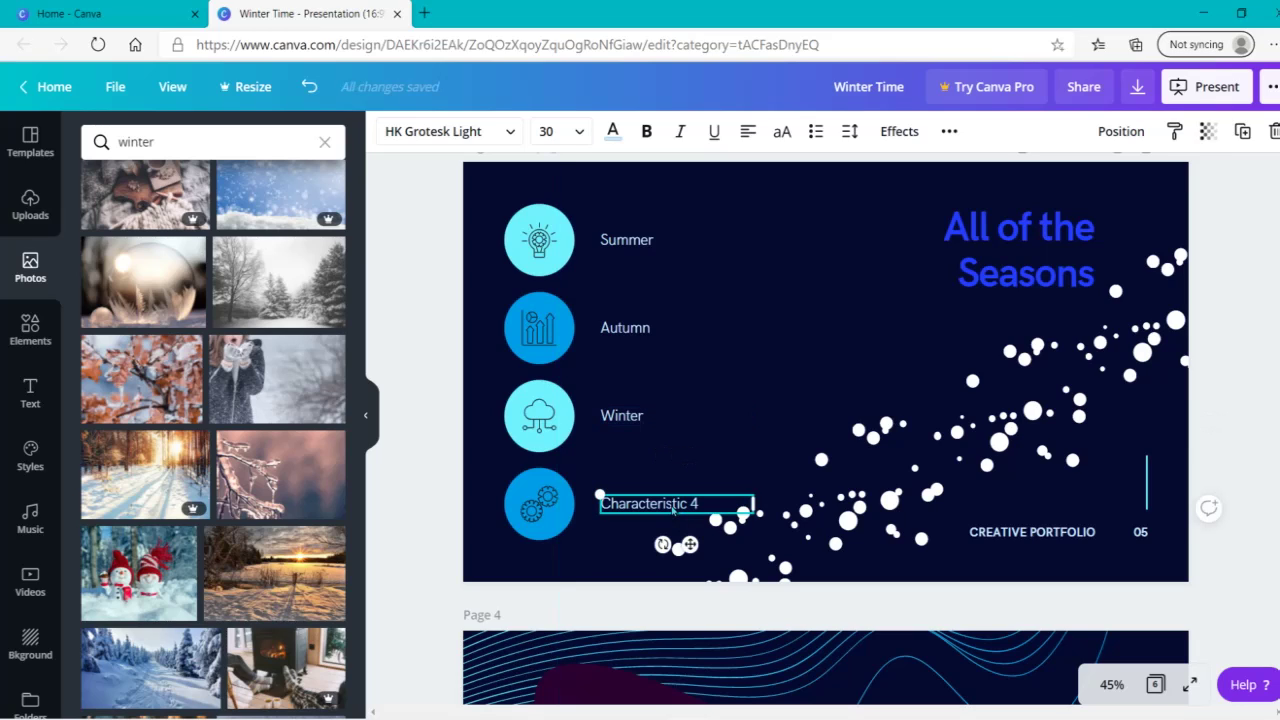
key(BackSpace)
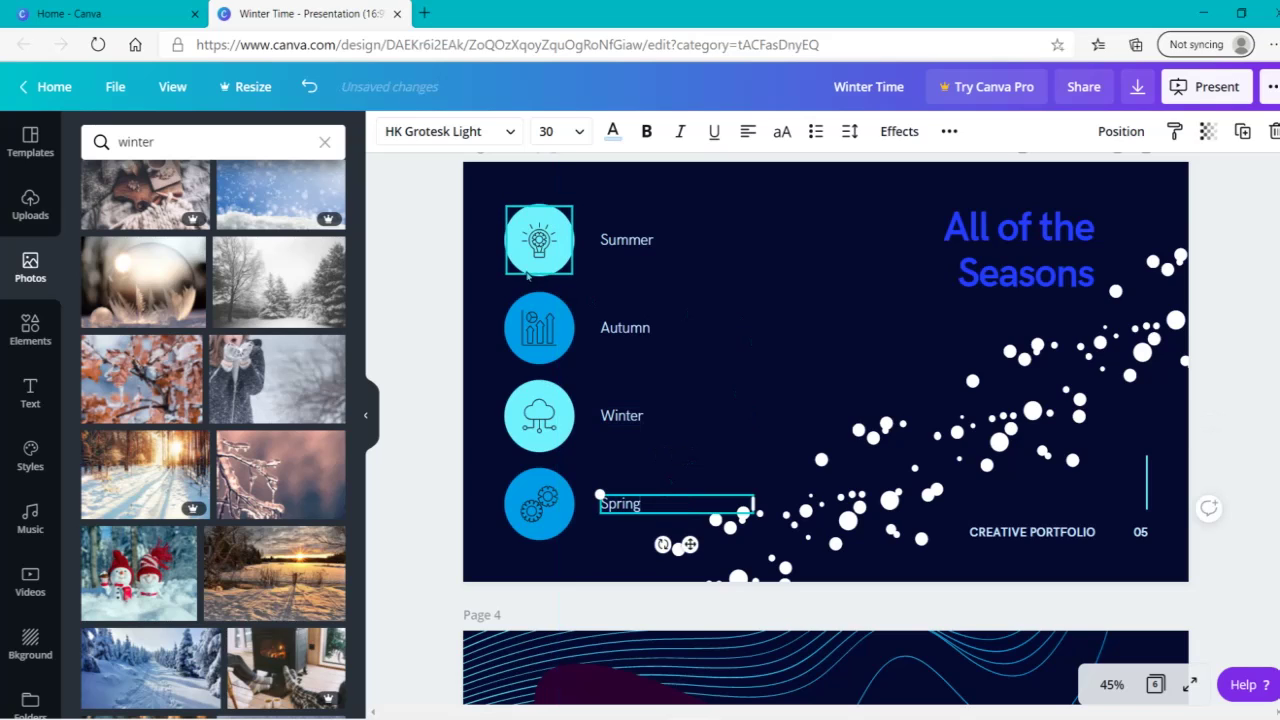
Step: Delete the light bulb, chart, cloud and gears icons from the four circles on page 3, keeping the circles
click(532, 242)
mouse_move(530, 242)
mouse_down()
mouse_move(480, 323)
mouse_move(526, 237)
mouse_up()
key(Delete)
click(537, 325)
key(Delete)
click(539, 418)
key(Delete)
click(520, 518)
key(Delete)
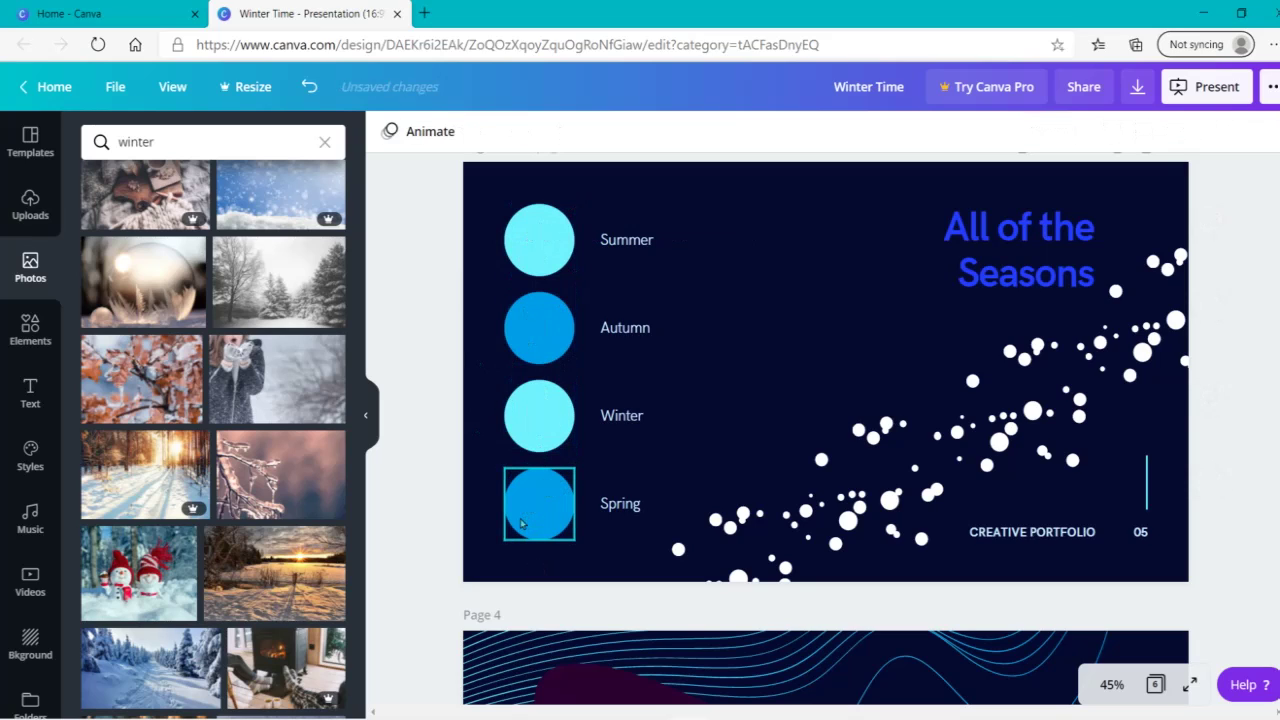
Step: Add a free web-like snowflake from the winter elements and shrink it to fit inside the Winter circle
click(27, 325)
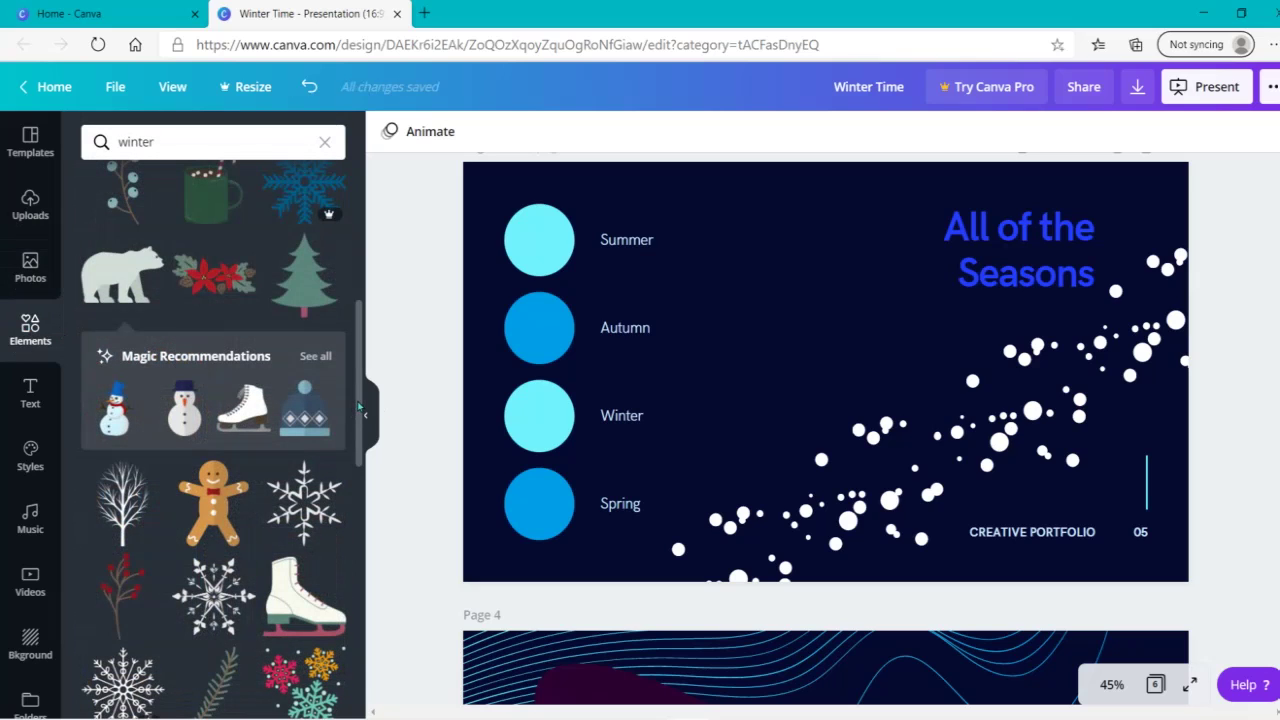
drag(358, 407, 344, 226)
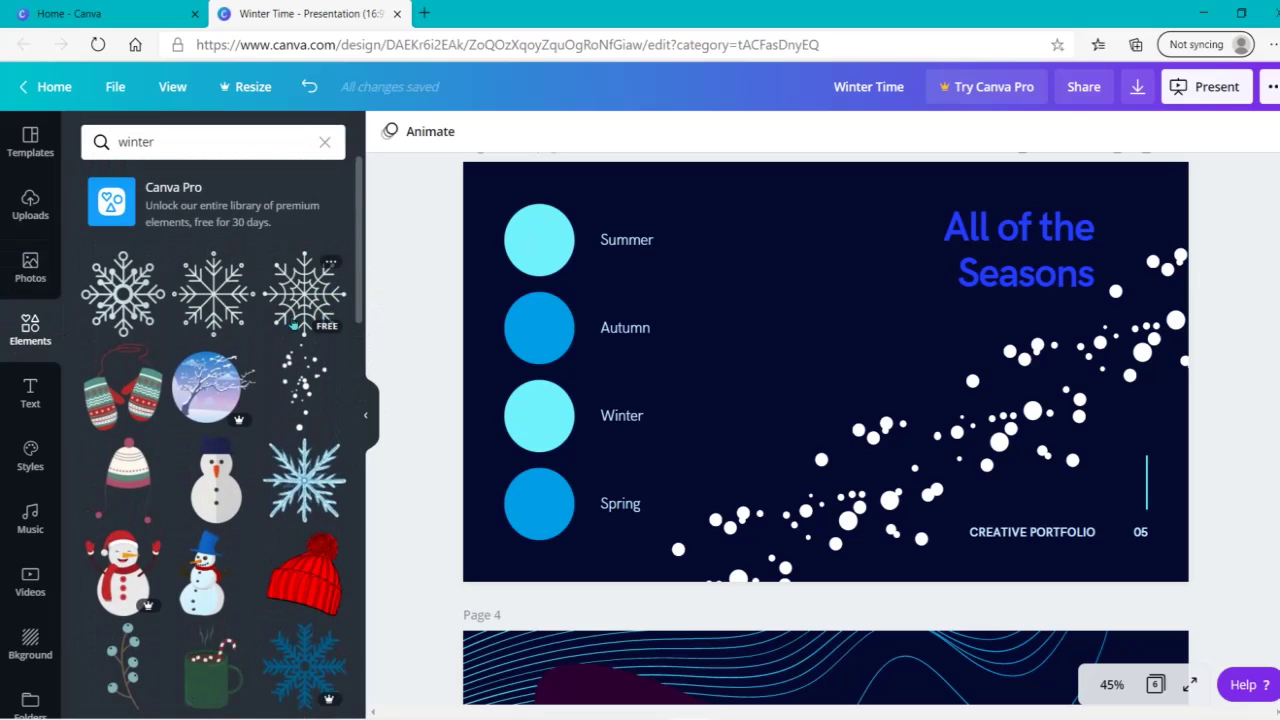
click(294, 322)
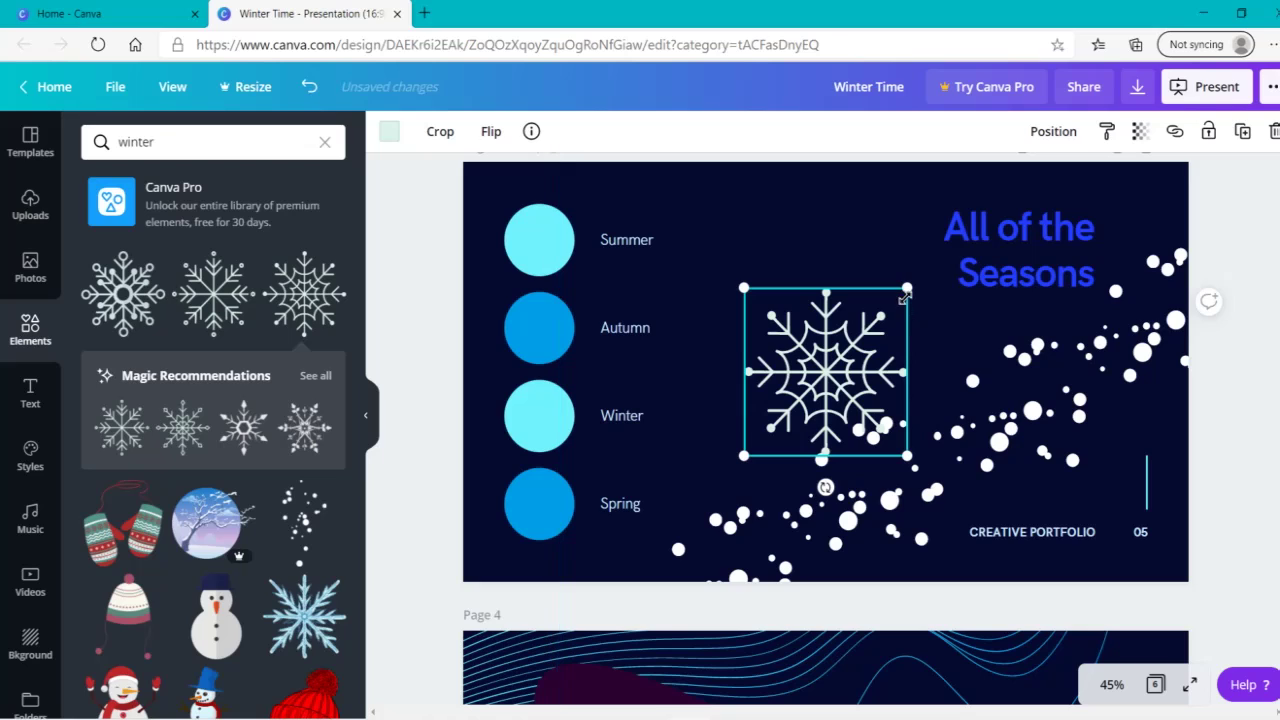
drag(901, 295, 539, 408)
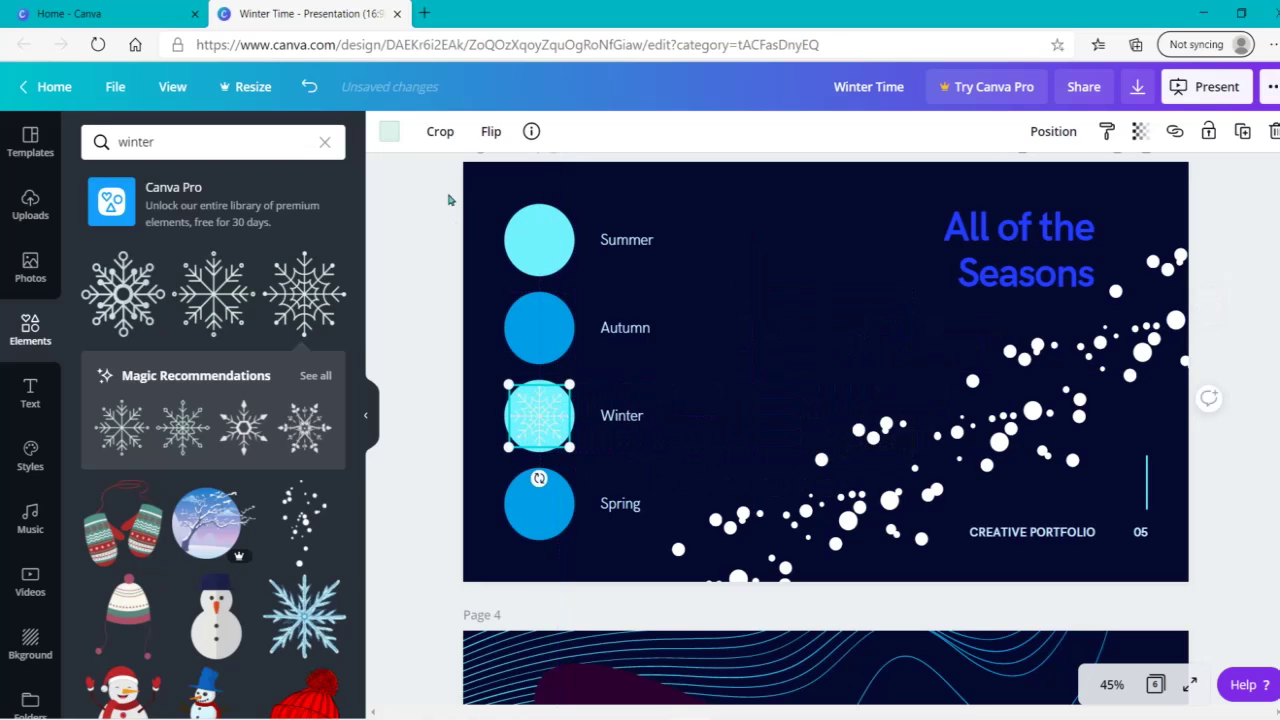
Step: Recolour the snowflake in the Winter circle black
click(390, 132)
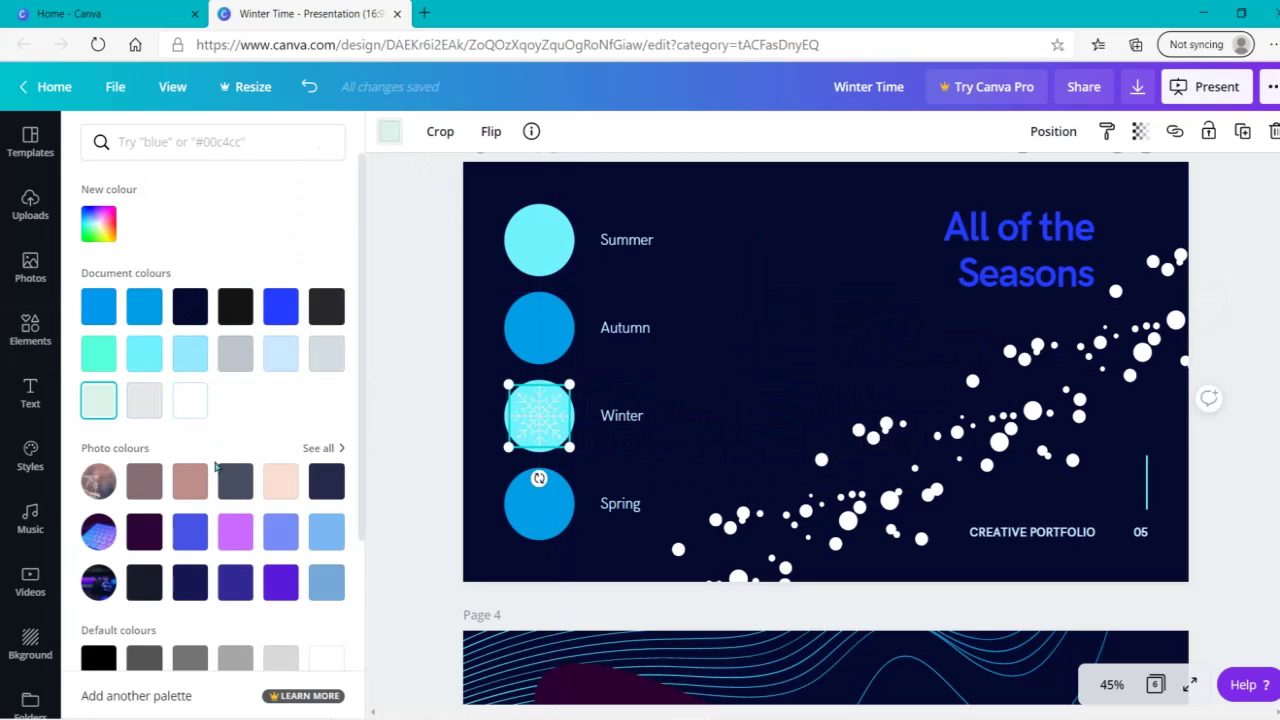
click(98, 659)
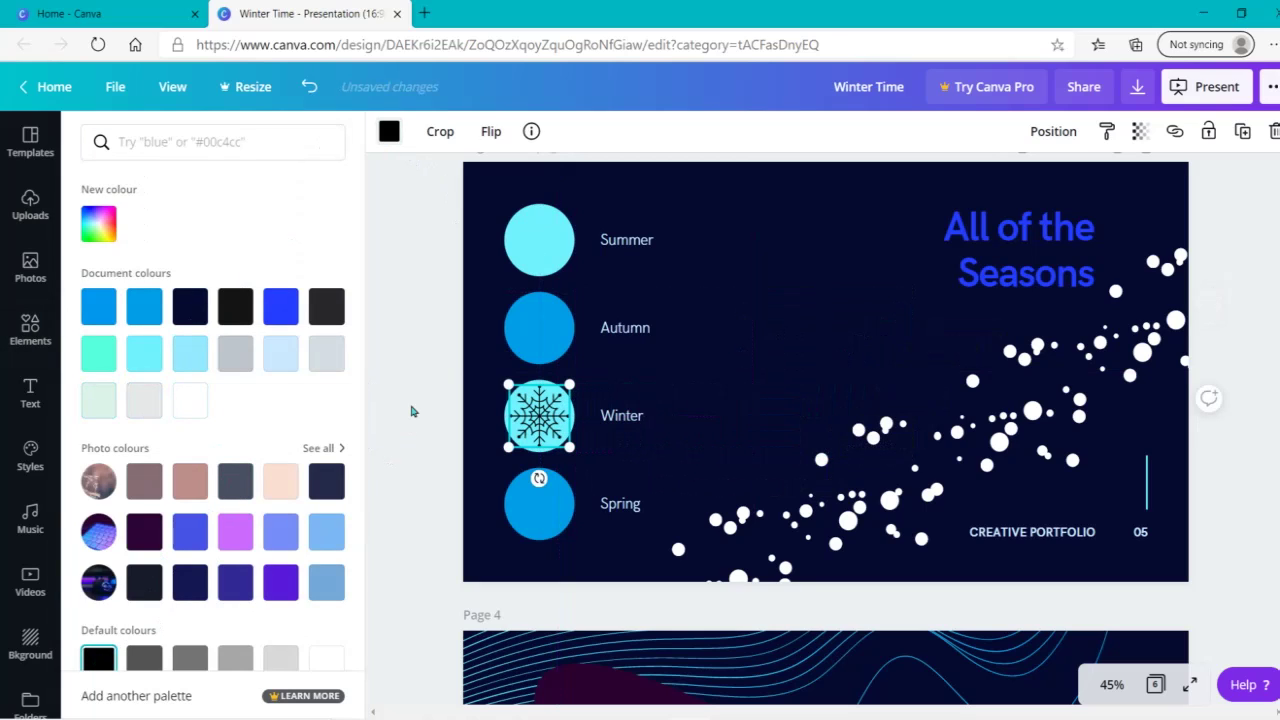
click(410, 411)
Step: Search the elements for "summer" and place the surfboard line drawing, scaled down, inside the Summer circle
click(218, 138)
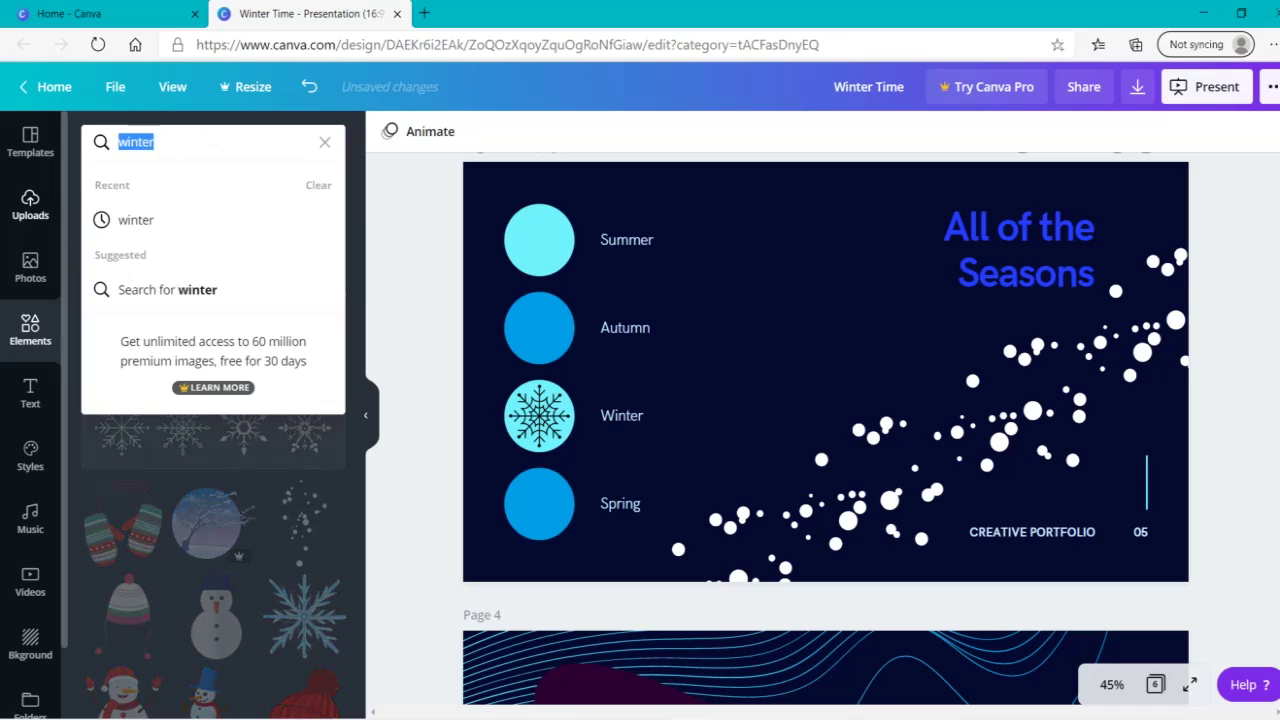
text(summe)
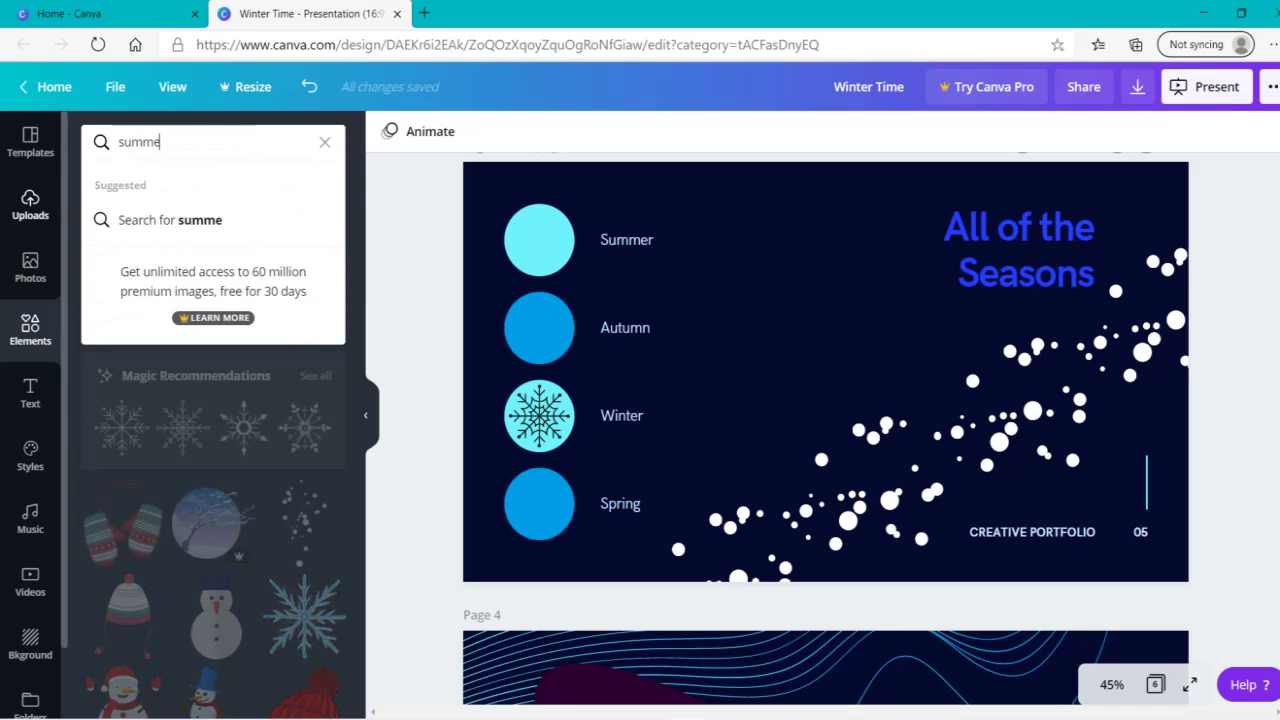
text(r)
key(Return)
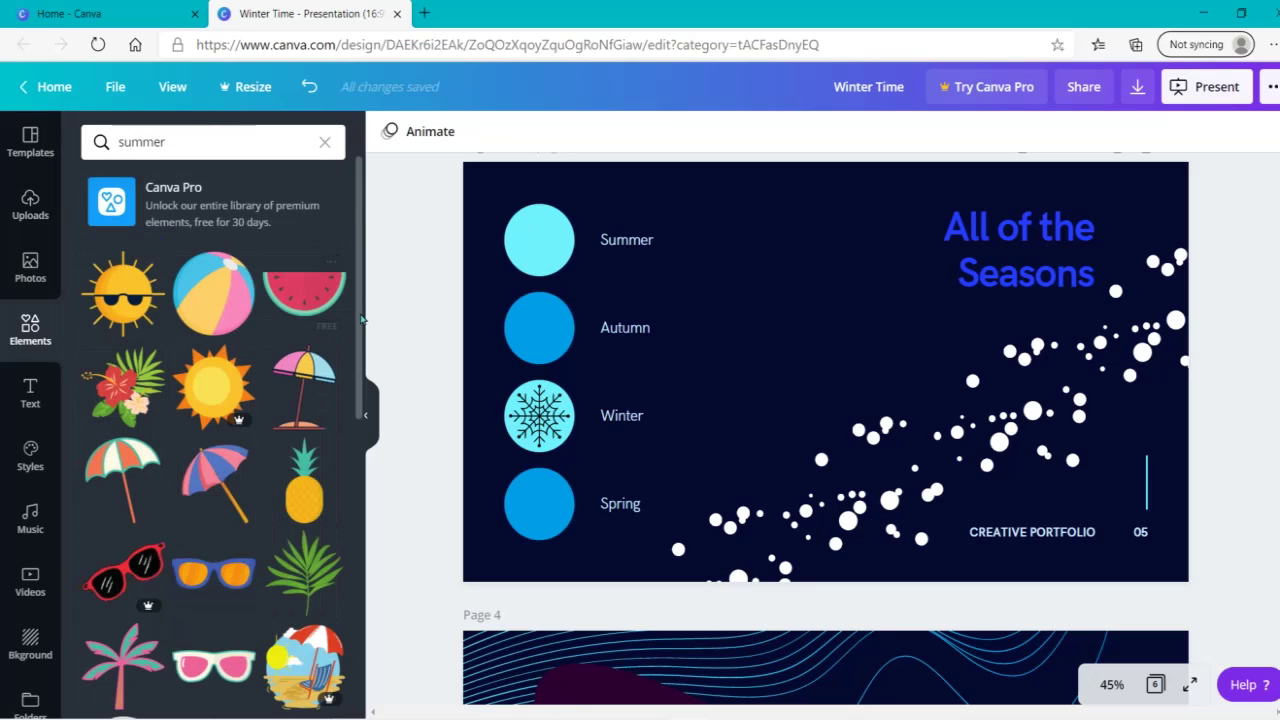
drag(358, 315, 339, 449)
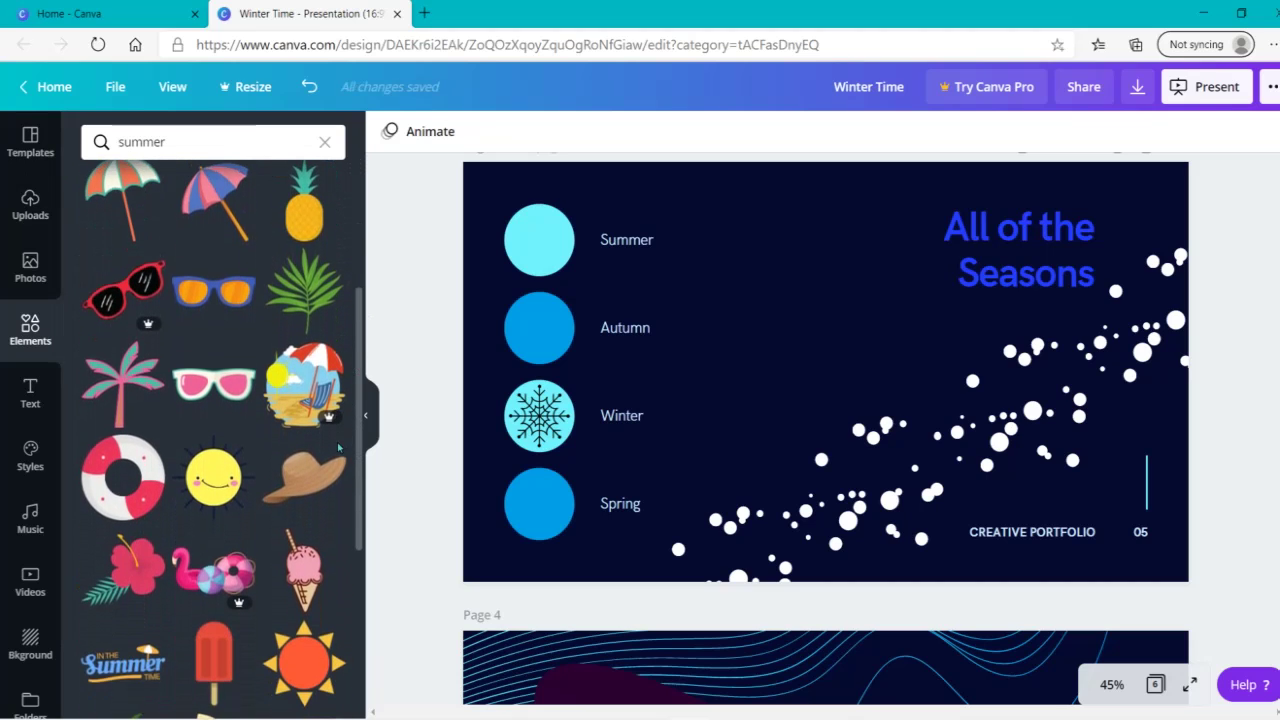
scroll(339, 449, down, 4)
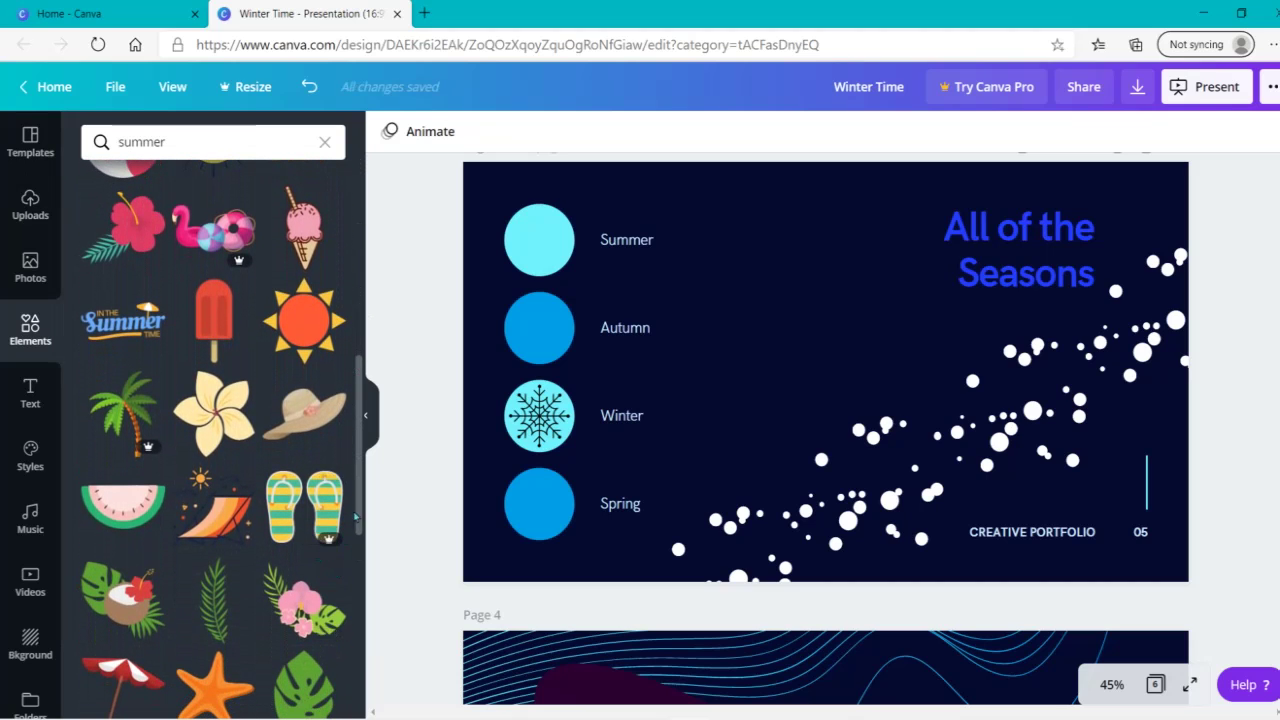
drag(359, 513, 365, 684)
drag(358, 548, 362, 650)
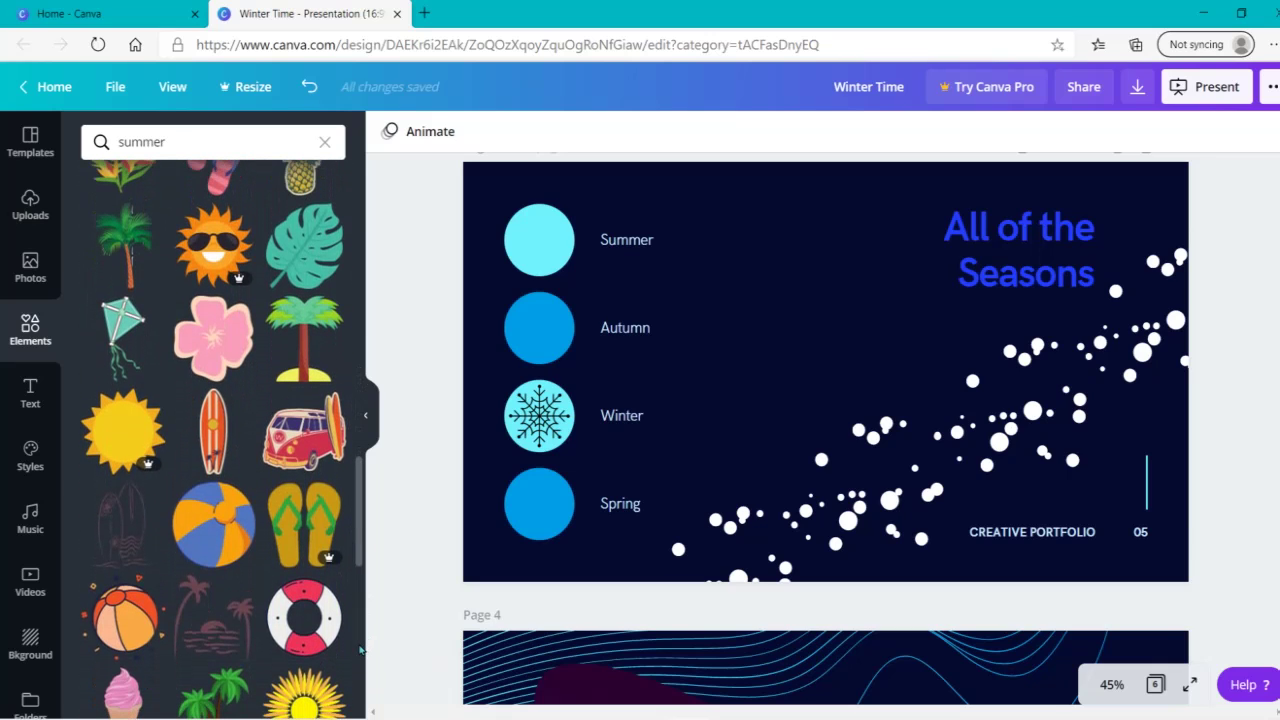
click(130, 530)
mouse_move(885, 287)
mouse_down()
mouse_move(832, 398)
mouse_move(822, 380)
mouse_move(543, 251)
mouse_move(537, 232)
mouse_move(560, 214)
mouse_move(548, 240)
mouse_up()
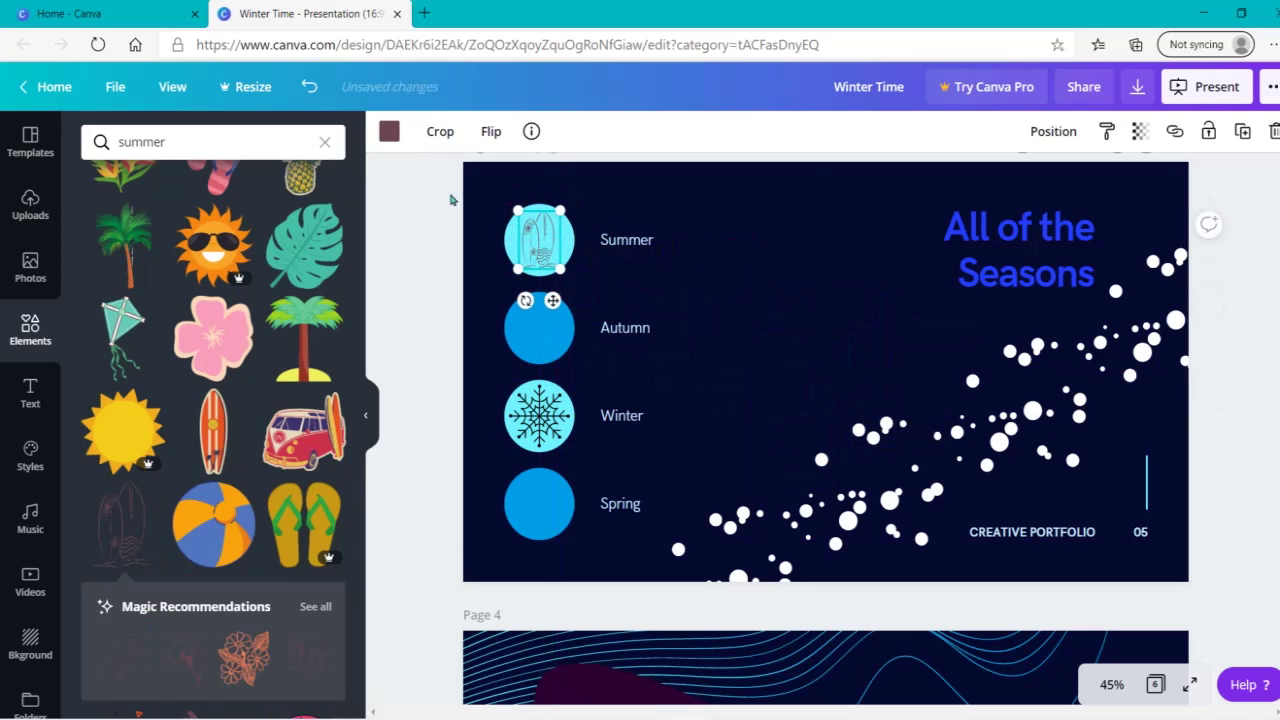
Step: Recolour the surfboard drawing in the Summer circle black
click(391, 138)
click(98, 306)
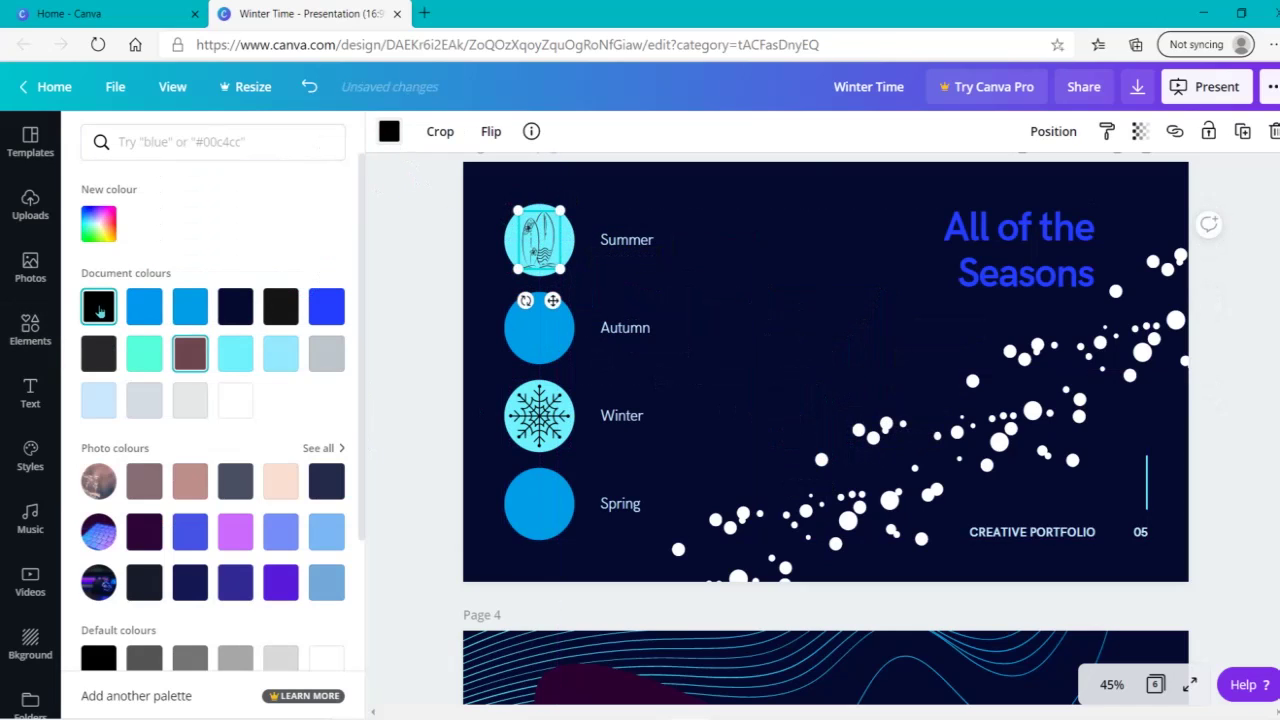
click(442, 360)
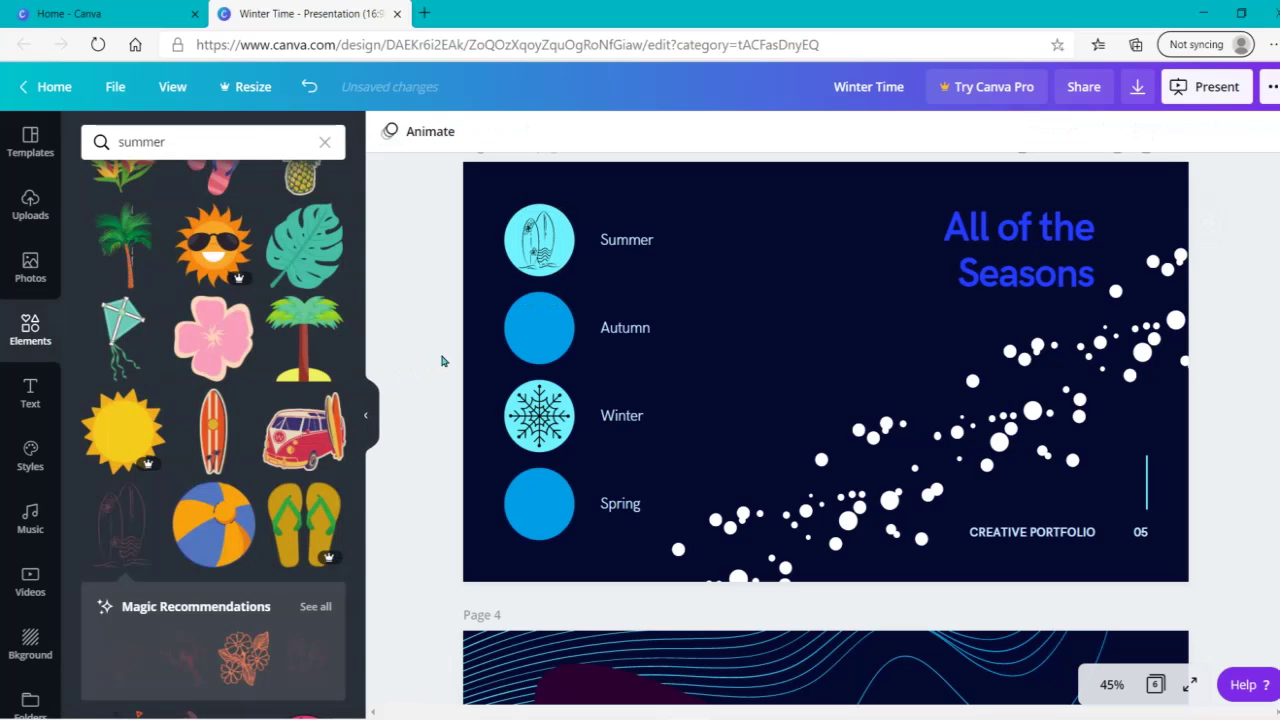
Step: Search the elements for "leaf"
click(269, 144)
key(ctrl+a)
key(BackSpace)
text(lea)
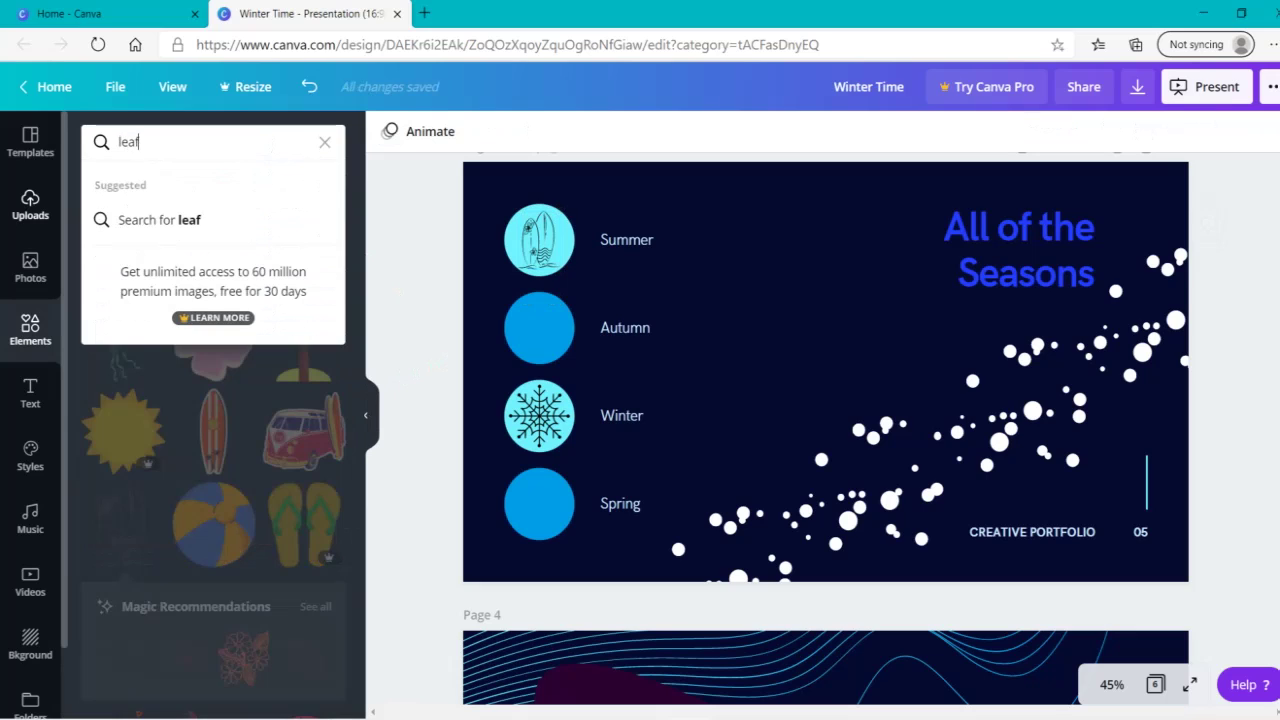
key(Return)
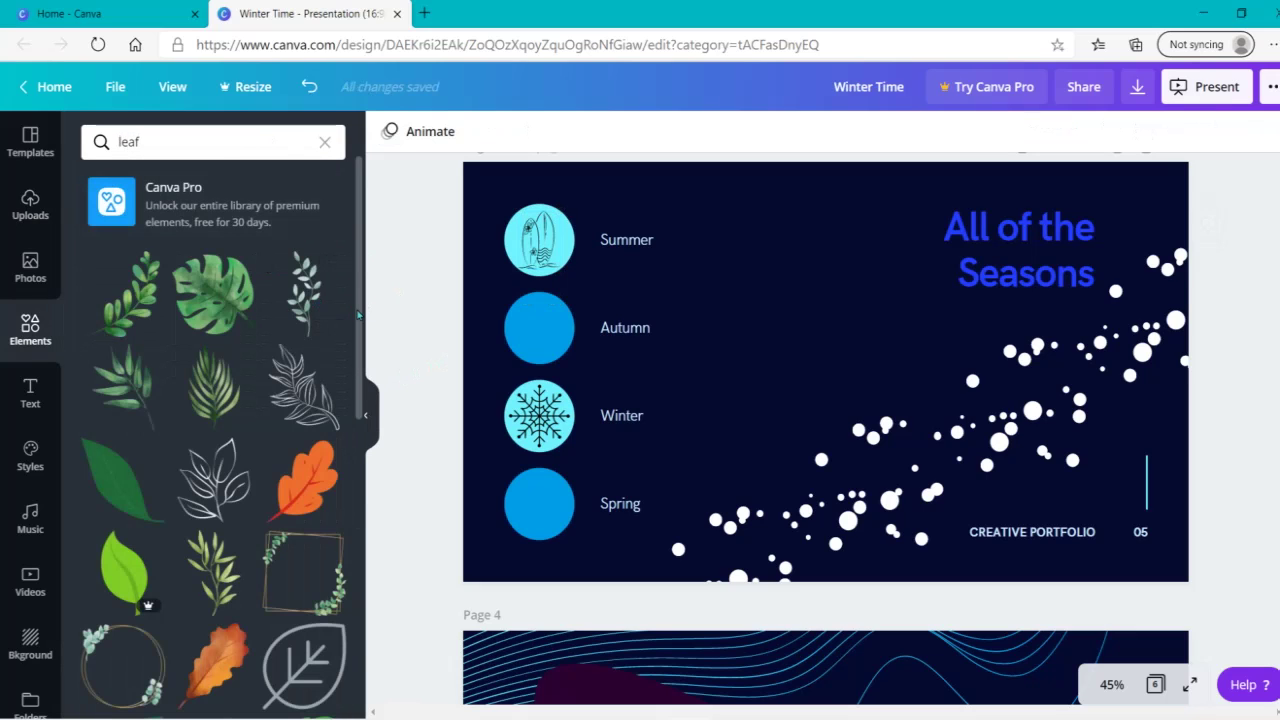
Step: Add the grey outlined leaf with veins and shrink it to fit inside the Autumn circle
scroll(218, 472, down, 3)
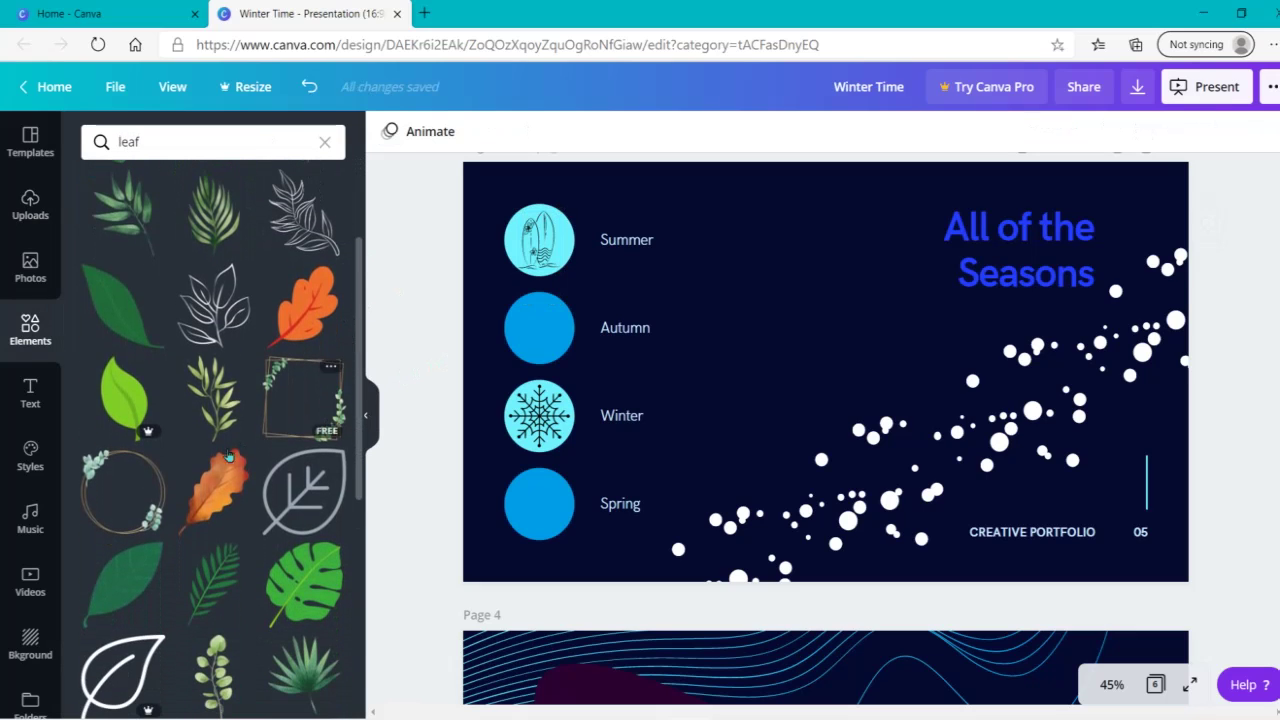
click(303, 494)
drag(905, 287, 849, 349)
drag(807, 404, 562, 315)
drag(600, 260, 579, 371)
drag(579, 306, 539, 327)
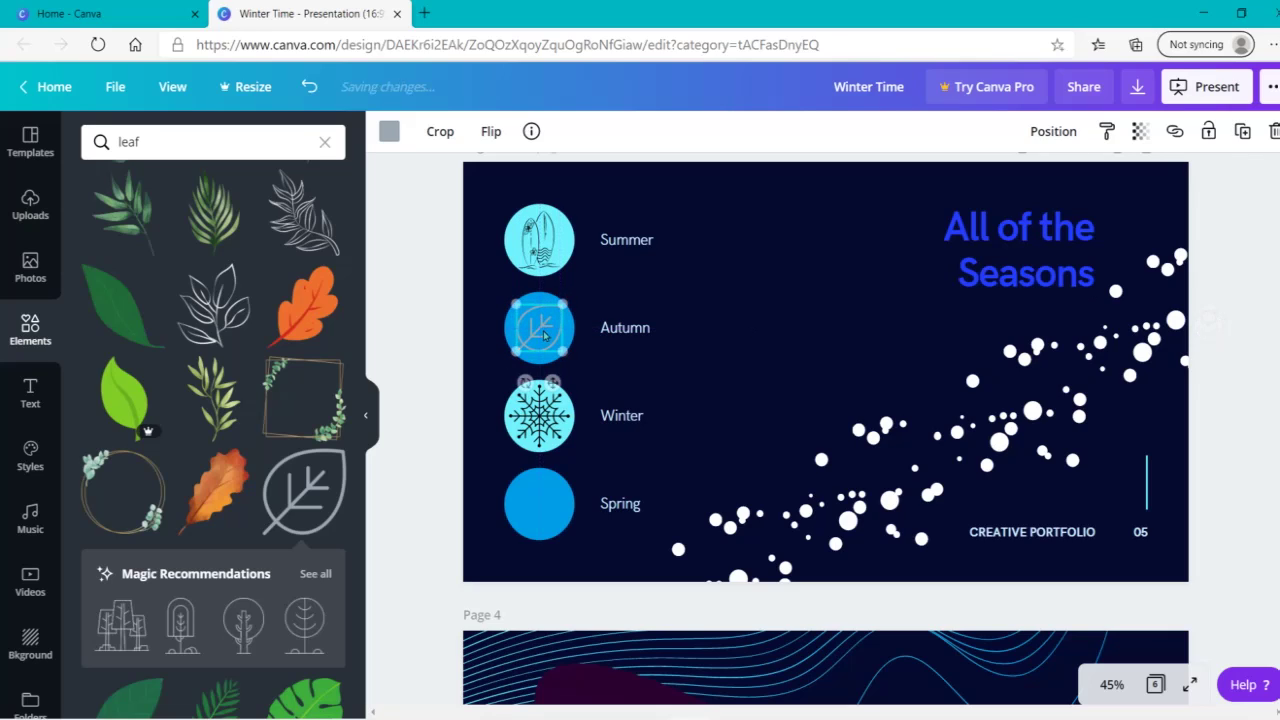
Step: Recolour the leaf in the Autumn circle black
click(388, 132)
click(98, 306)
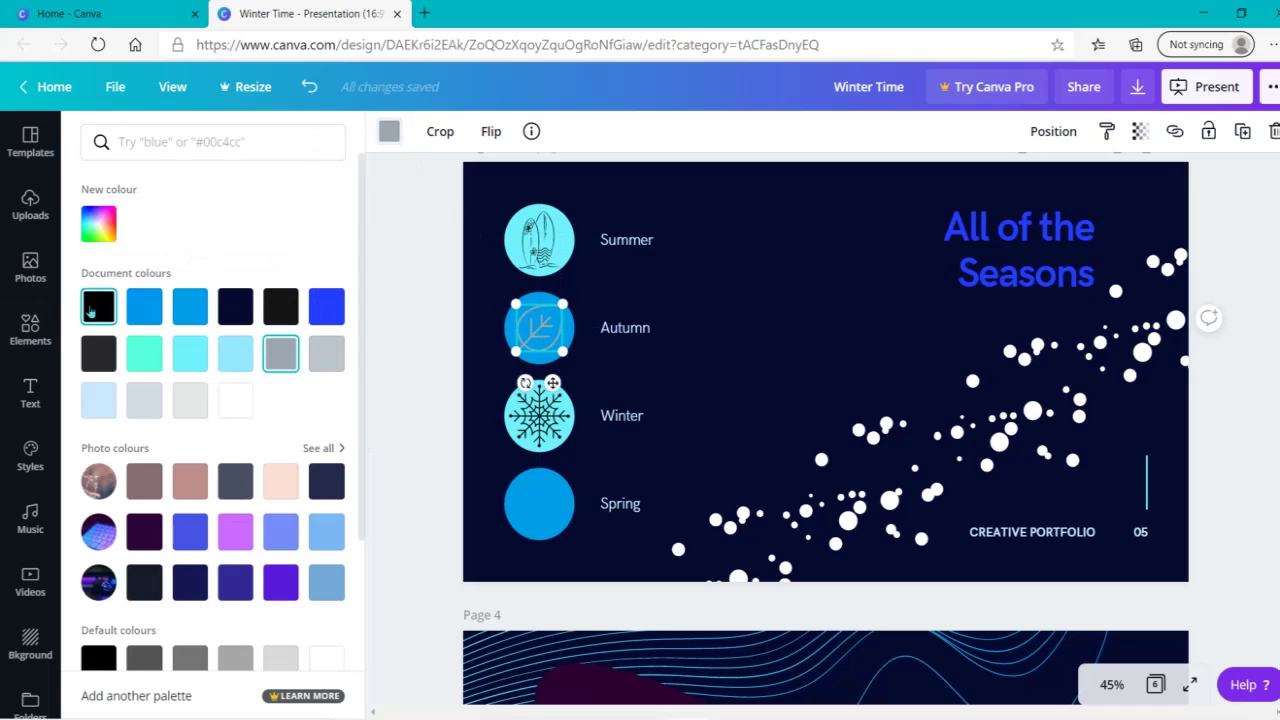
click(424, 364)
Step: Replace the element search term with "spring" and run the search
click(214, 131)
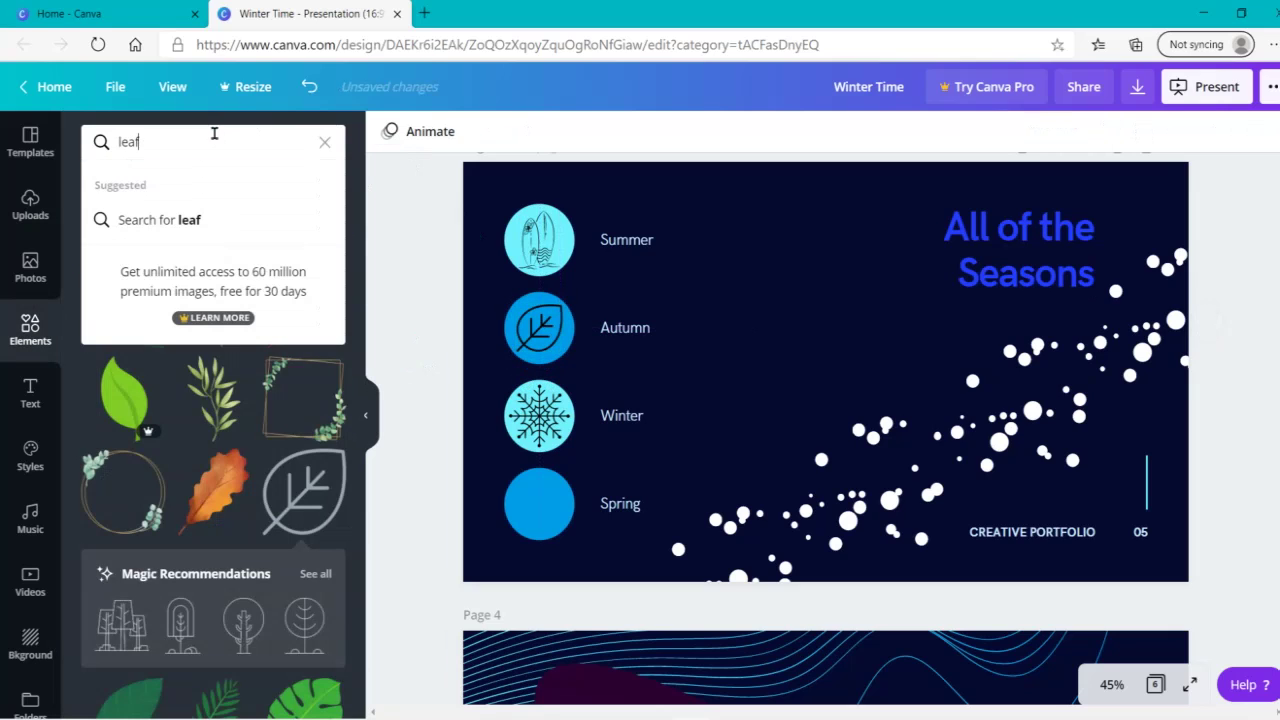
double_click(128, 142)
key(BackSpace)
text(s)
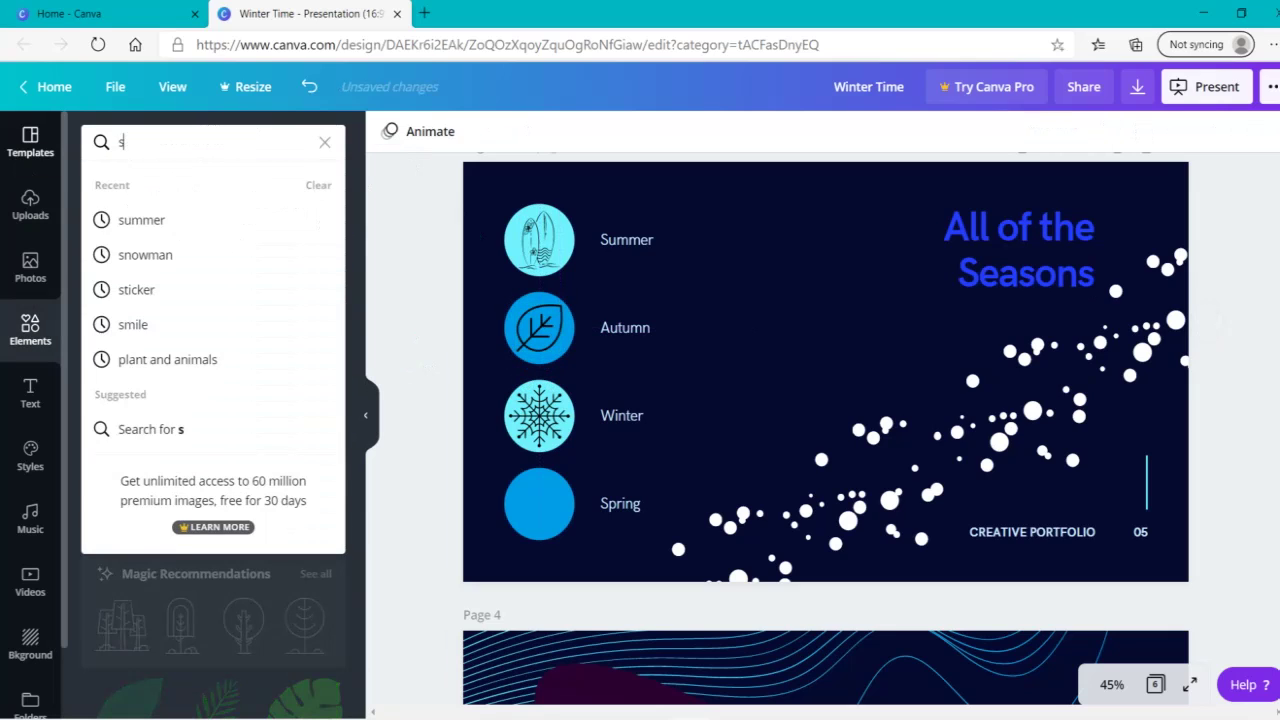
text(pring)
key(Return)
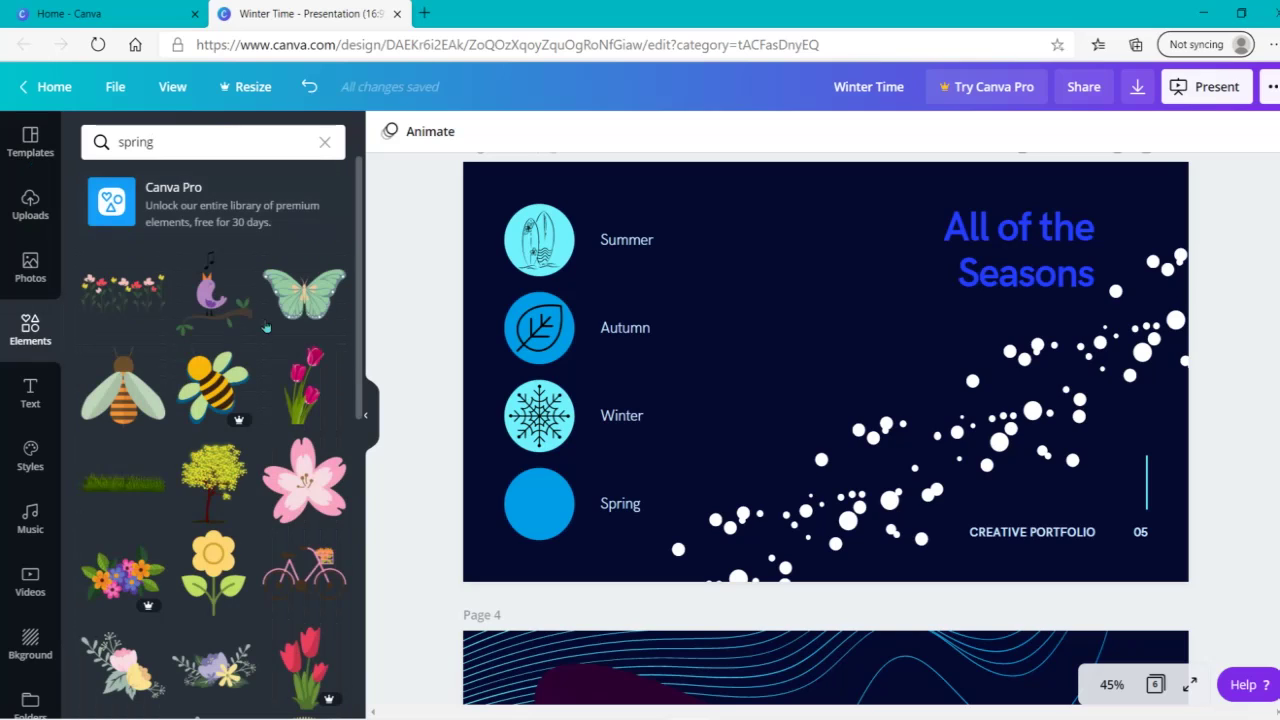
Step: Add the free yellow flower with two green leaves to the seasons slide, discarding the pink tulips tried first
click(305, 395)
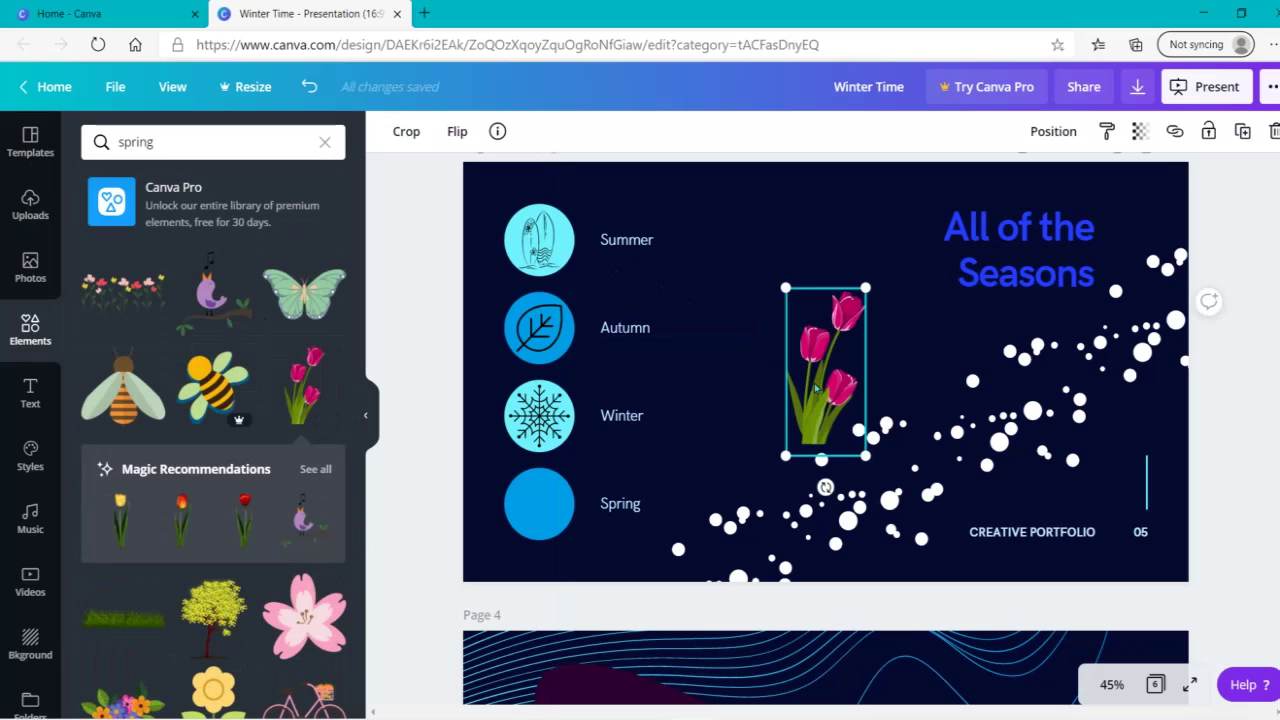
key(Delete)
drag(358, 368, 349, 493)
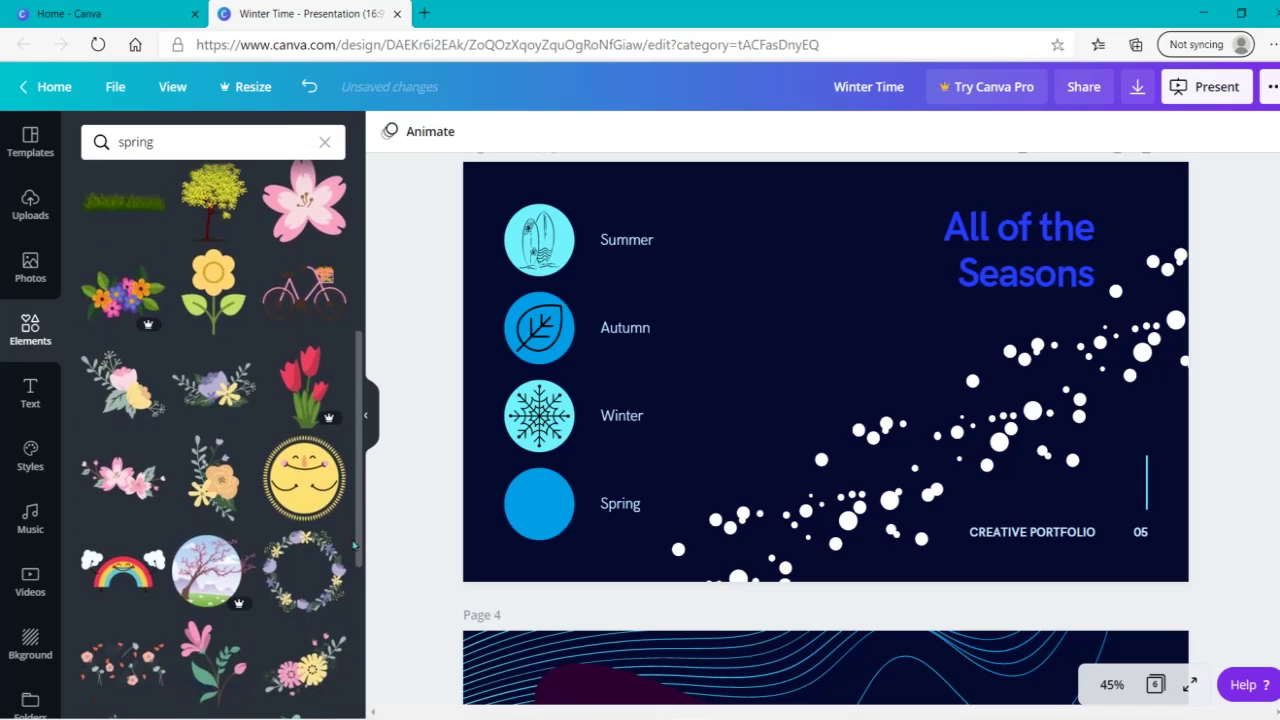
click(183, 356)
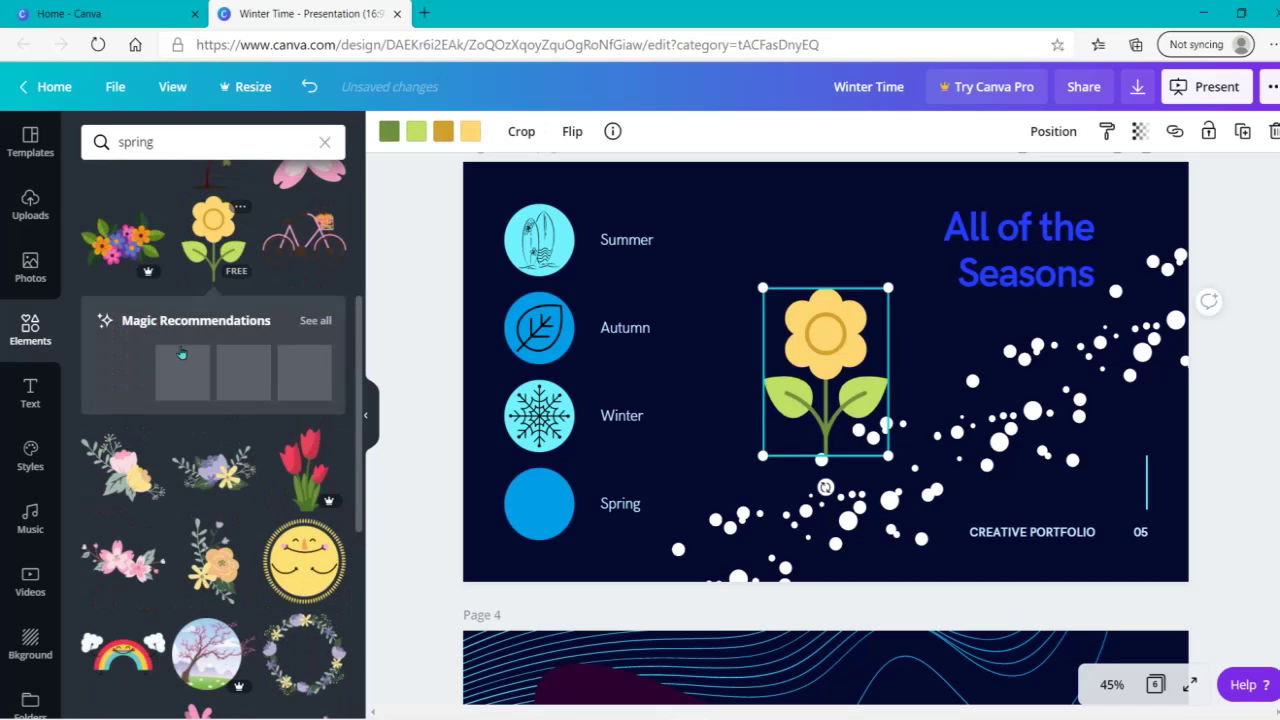
Step: Recolour all four colours of the flower black and shrink it to fit inside the Spring circle
click(389, 131)
click(99, 307)
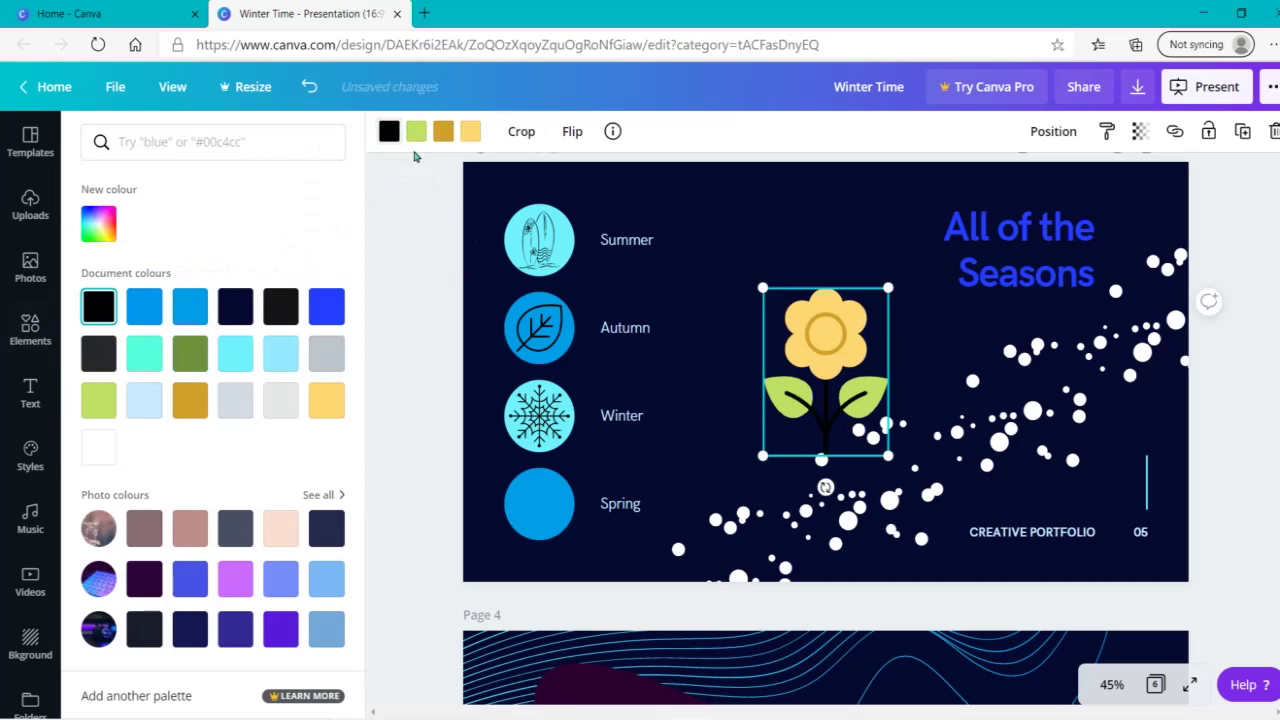
click(416, 137)
click(99, 307)
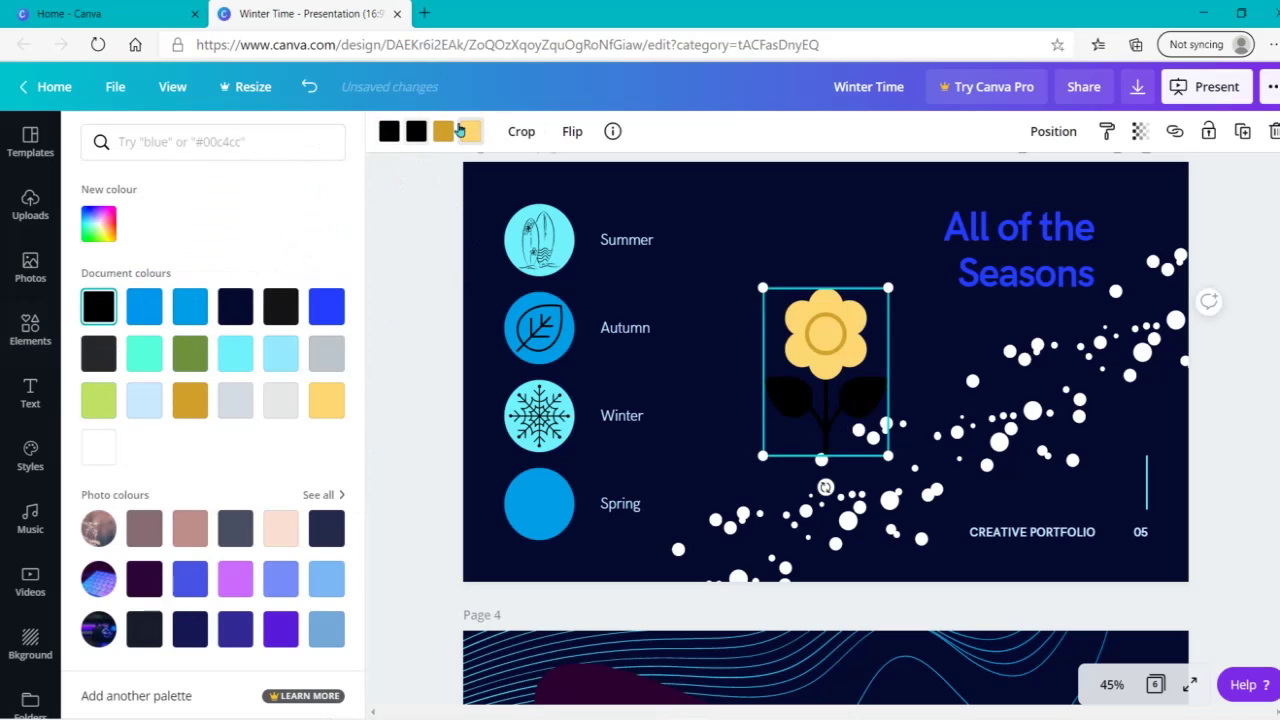
click(442, 134)
click(99, 307)
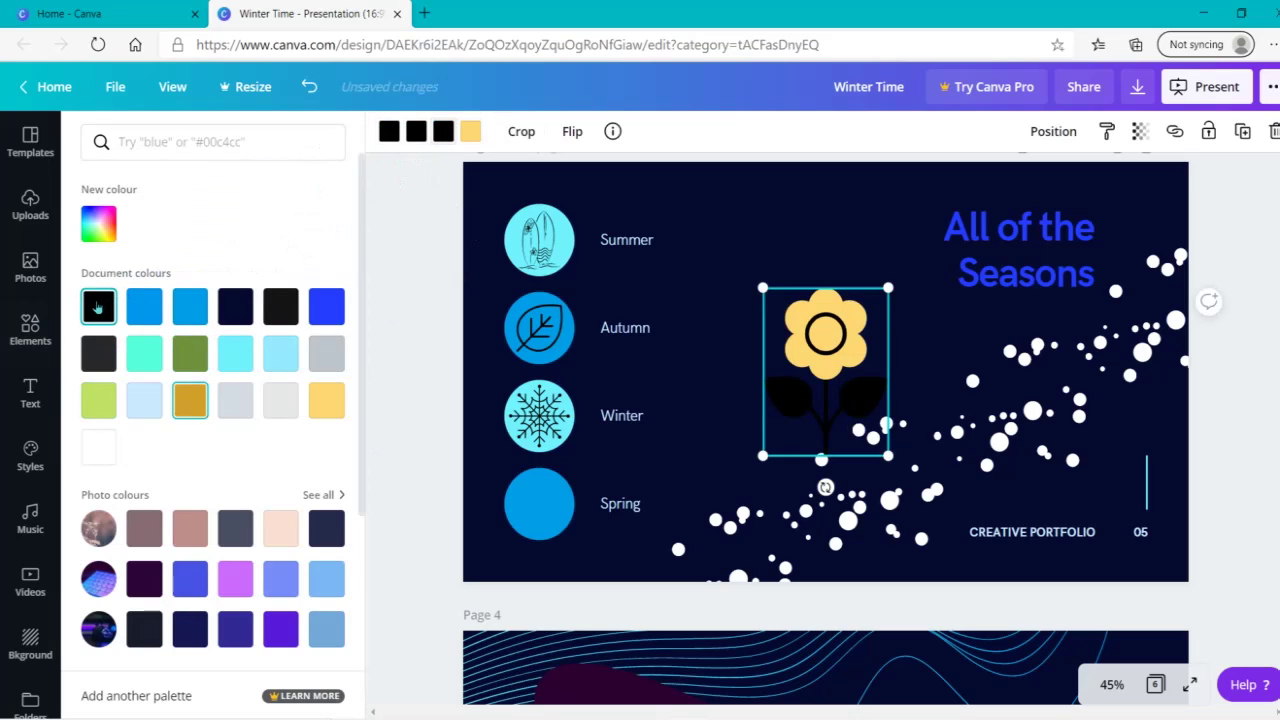
click(467, 137)
click(99, 307)
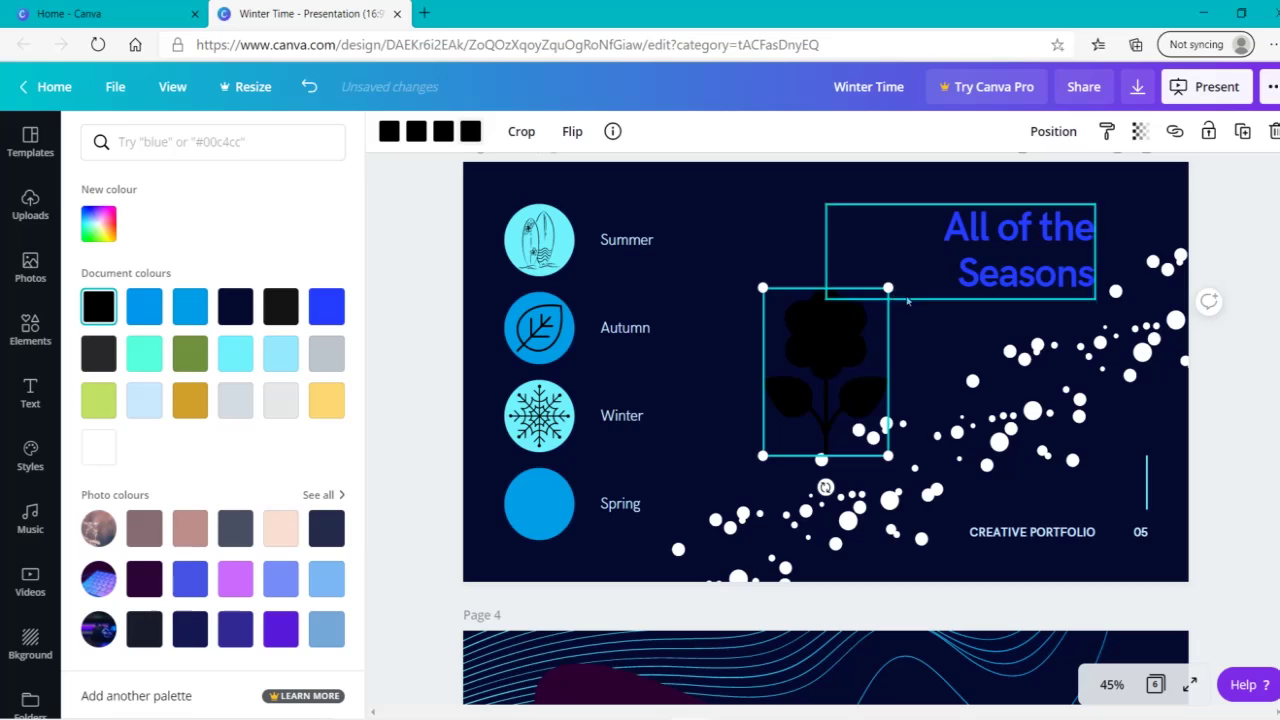
drag(882, 292, 537, 507)
click(446, 524)
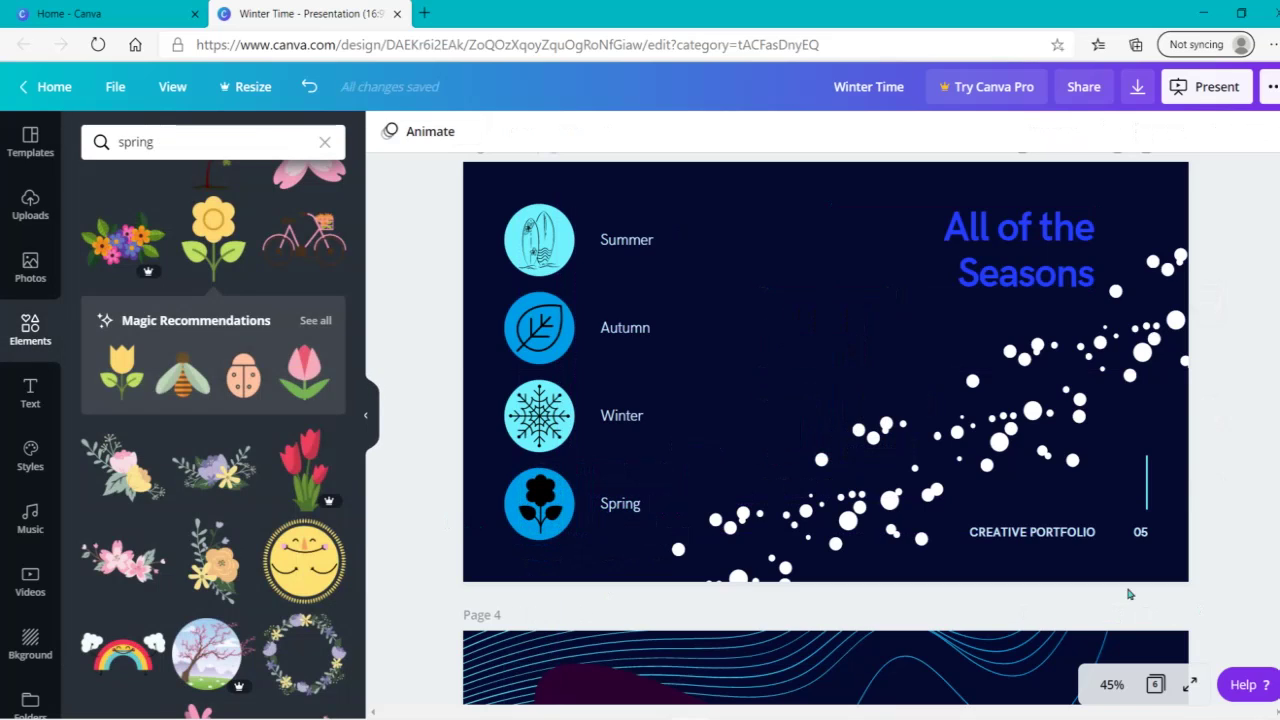
Step: Delete the "CREATIVE PORTFOLIO" label on the seasons slide and replace the page number 05 with "COURSE 1"
click(982, 535)
key(Delete)
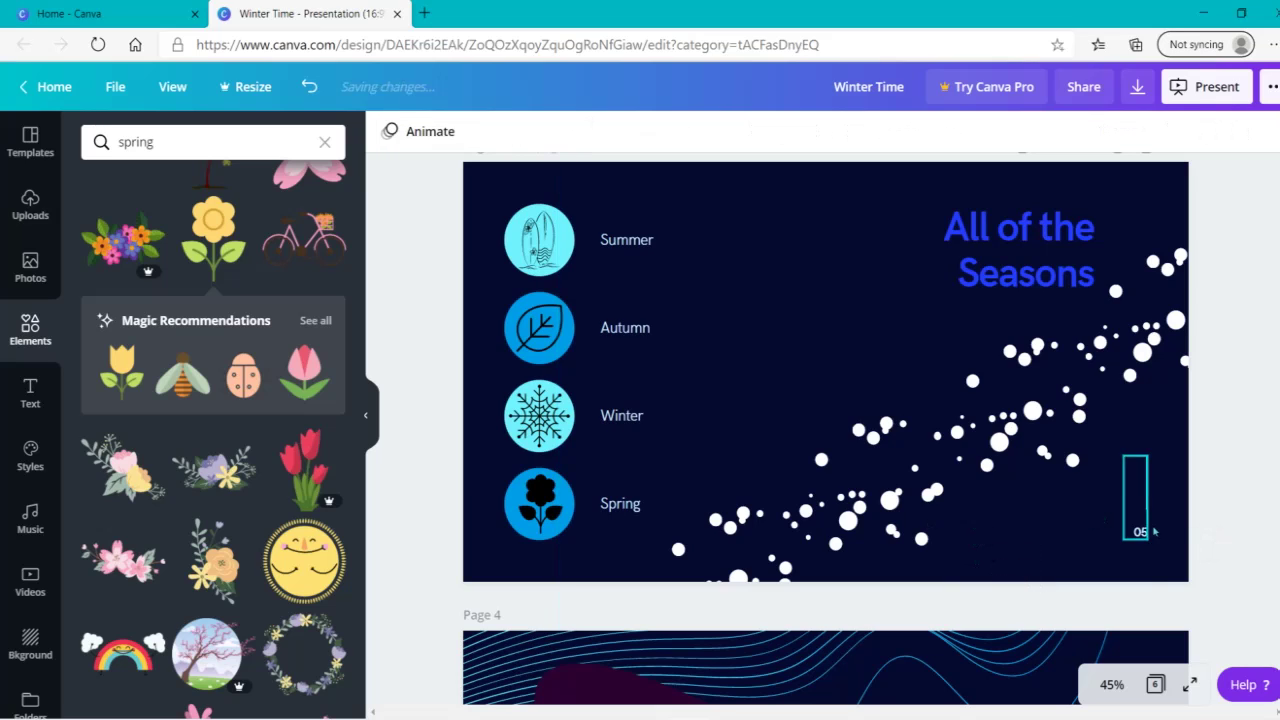
click(1141, 535)
double_click(1141, 533)
key(BackSpace)
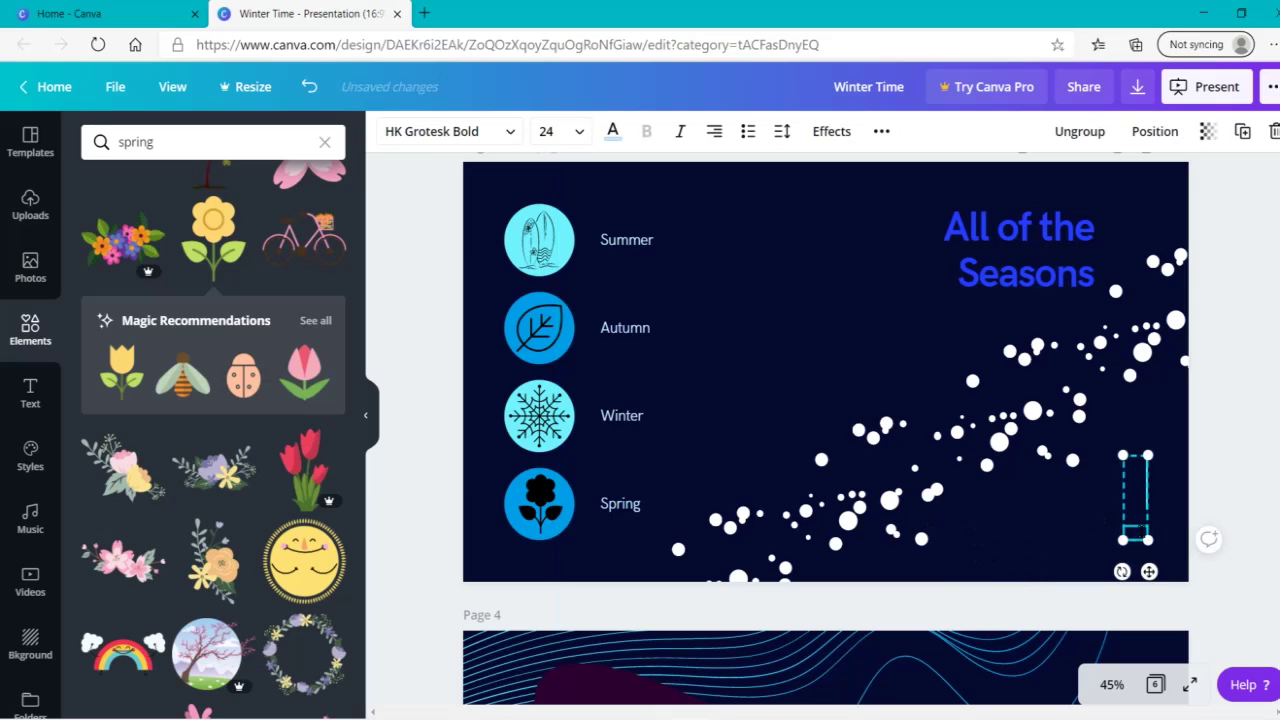
text(Chue)
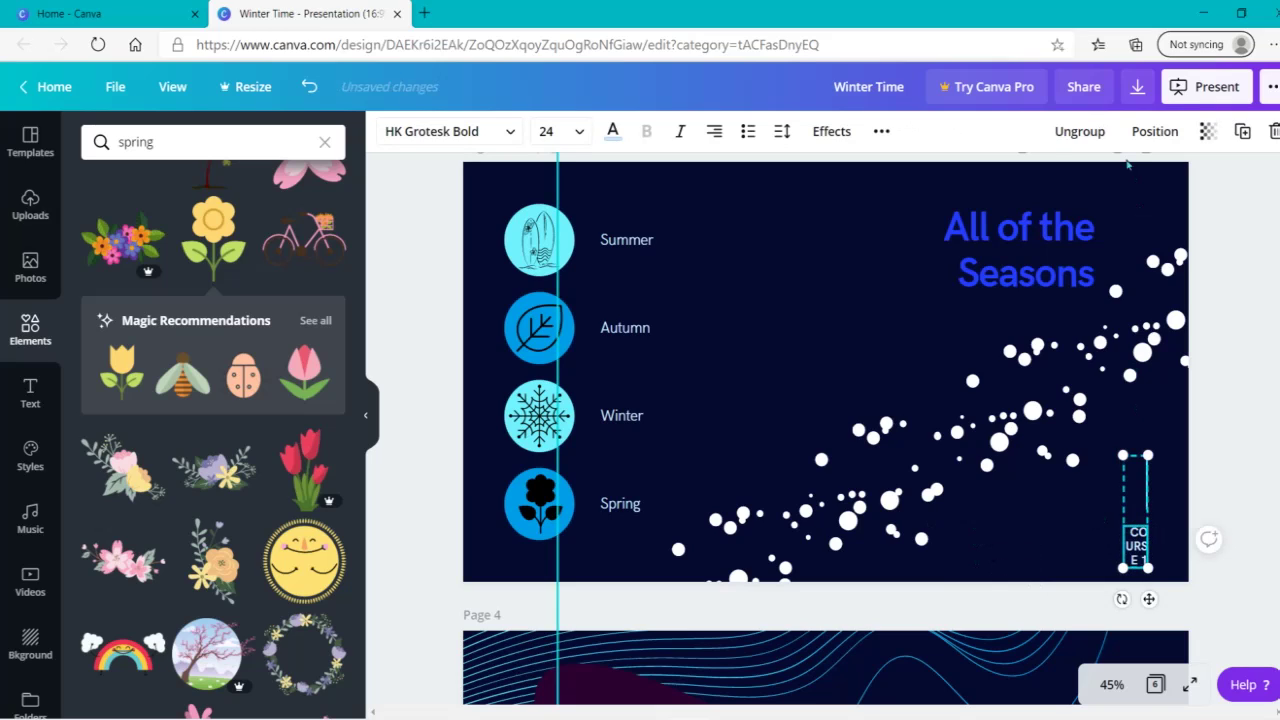
Step: Ungroup the COURSE 1 text from its vertical line and widen the text box to fit on one line
click(1076, 131)
click(1250, 567)
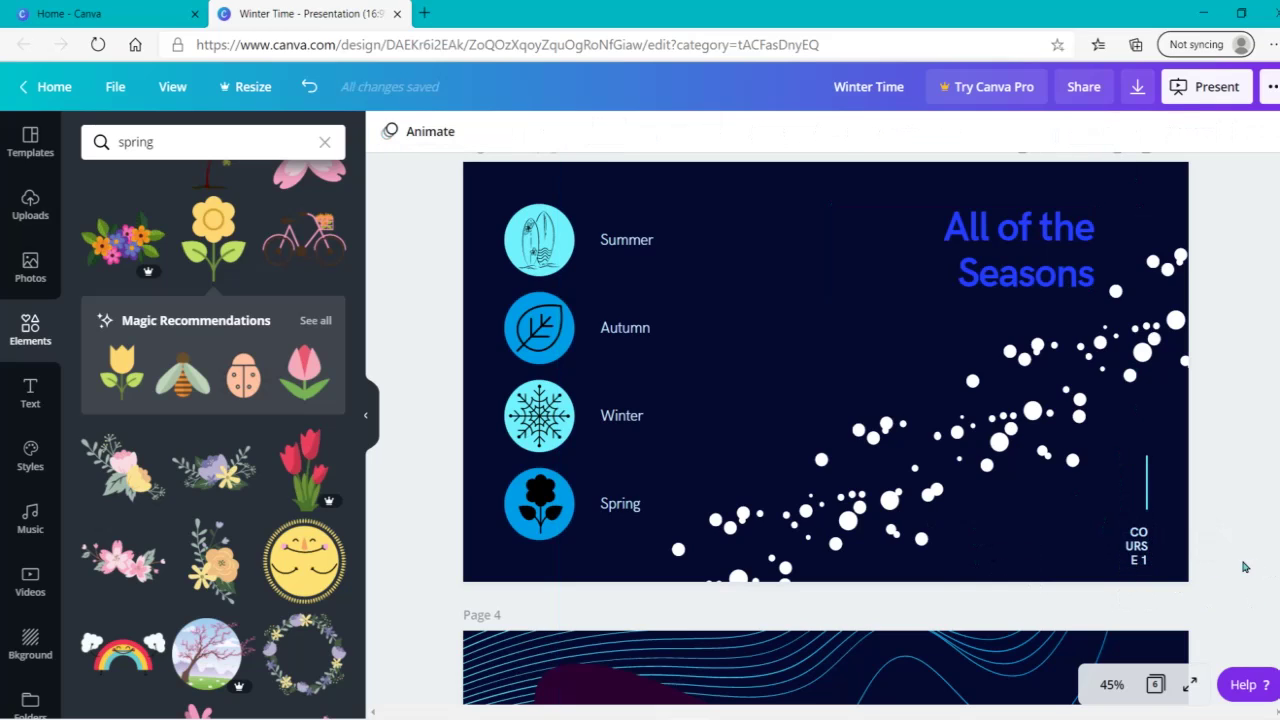
click(1124, 546)
drag(1120, 545, 1071, 547)
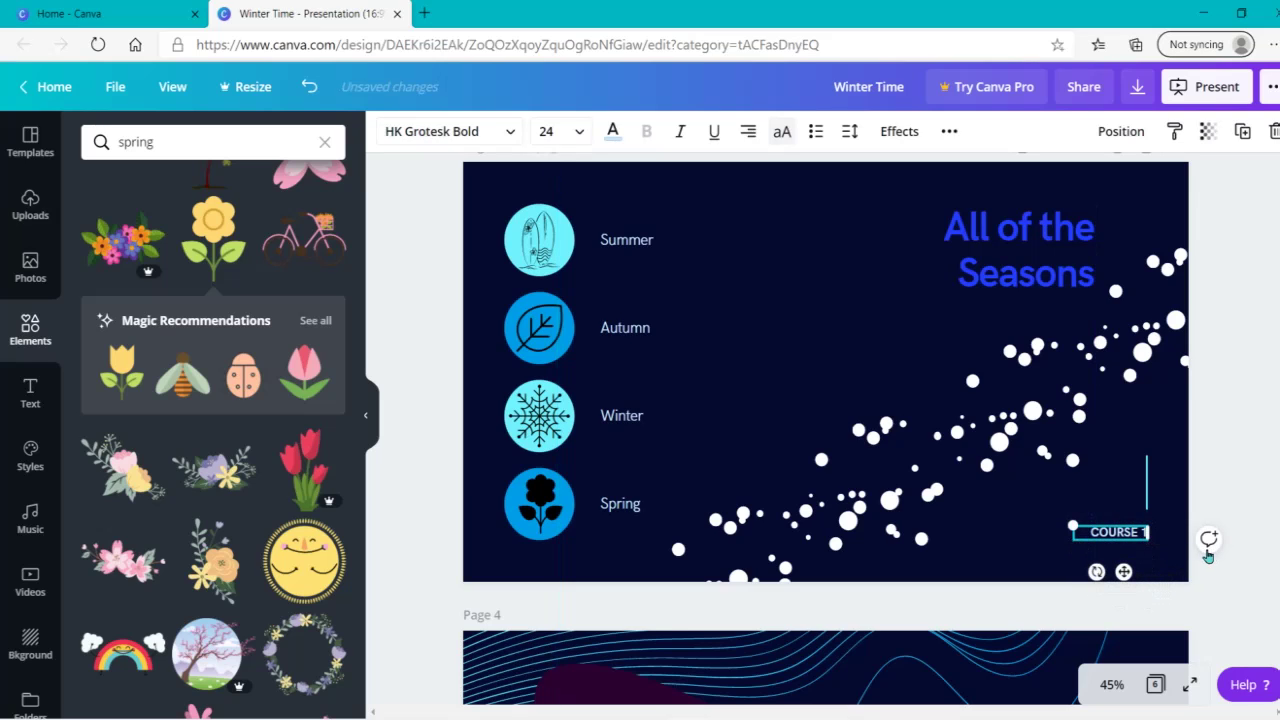
click(1209, 540)
click(1238, 407)
click(1238, 407)
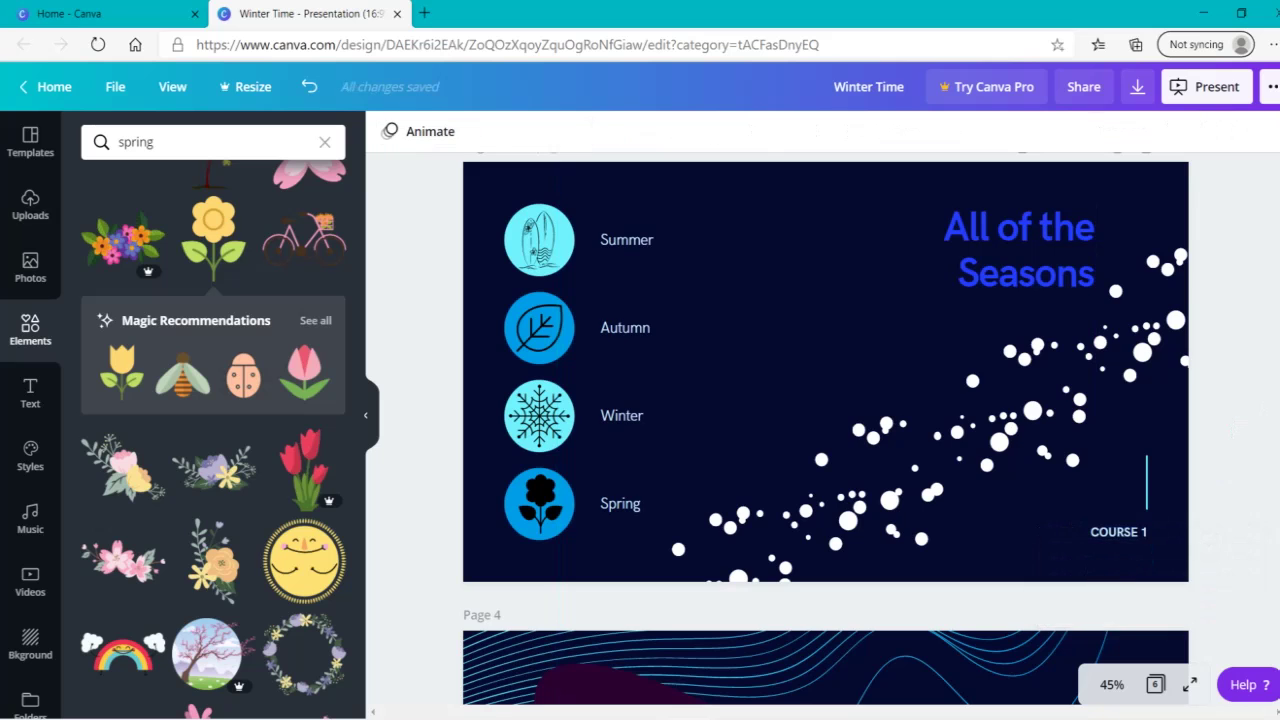
Step: Delete the upper wavy line graphic on page 4 and paste the white snow dots group in its place
scroll(825, 430, down, 5)
scroll(914, 294, up, 1)
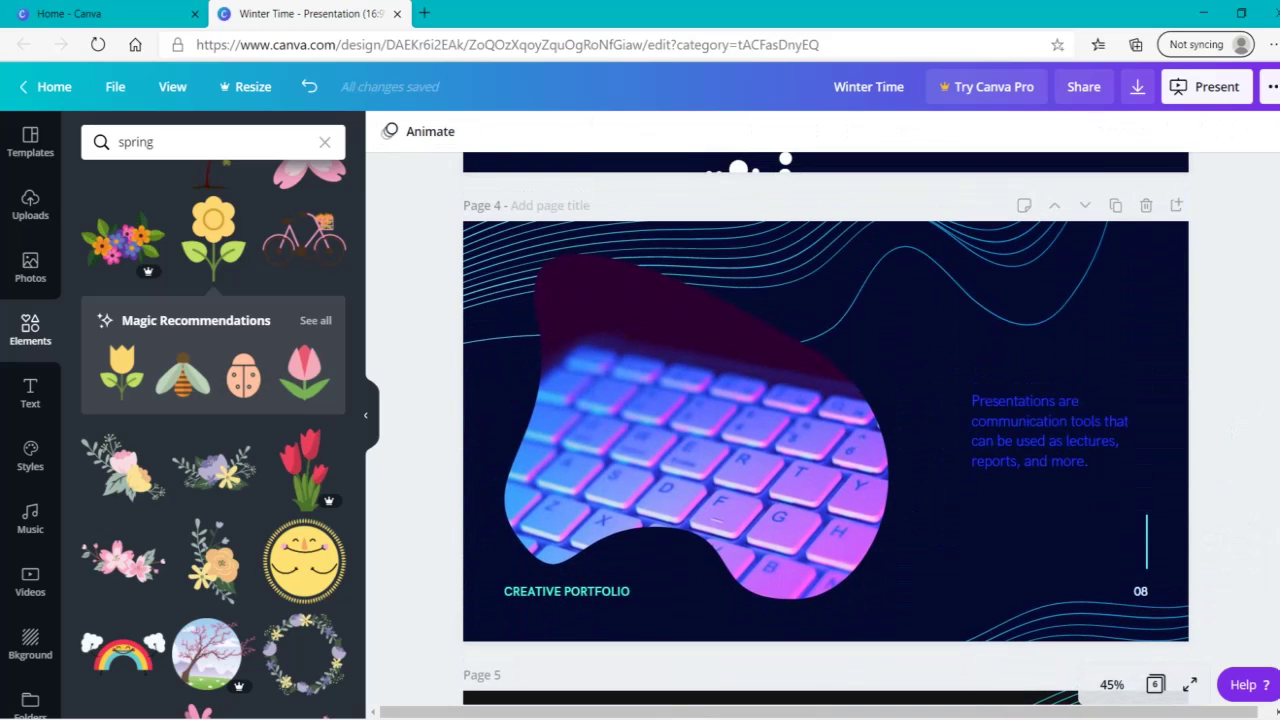
click(954, 257)
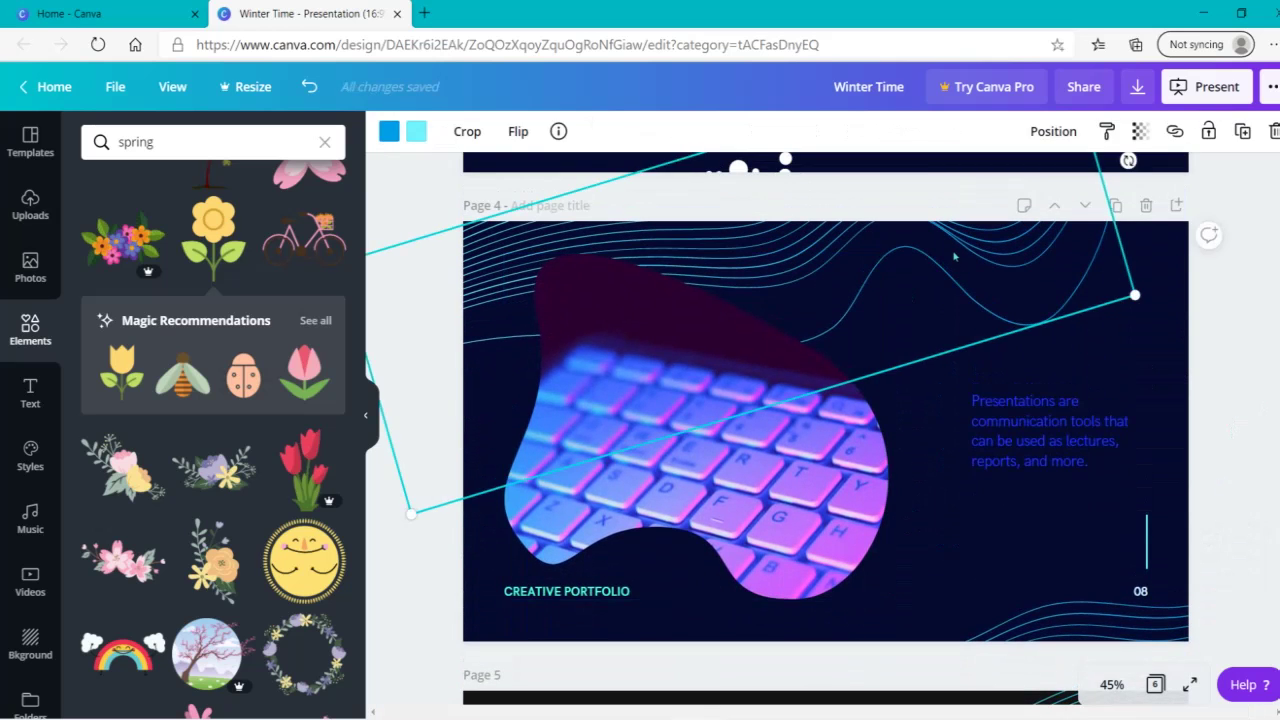
key(Delete)
key(ctrl+z)
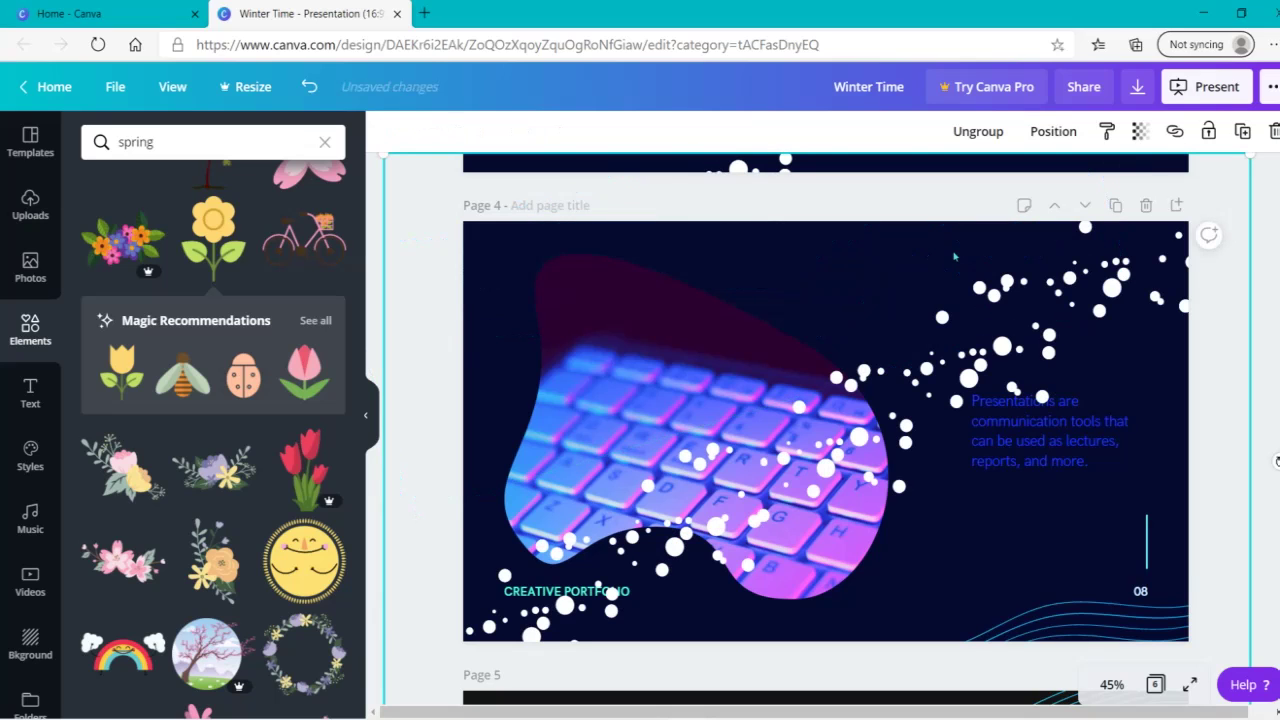
Step: Move and rotate the white dots group so it runs across the upper-left corner of page 4
drag(985, 365, 713, 182)
drag(548, 623, 443, 605)
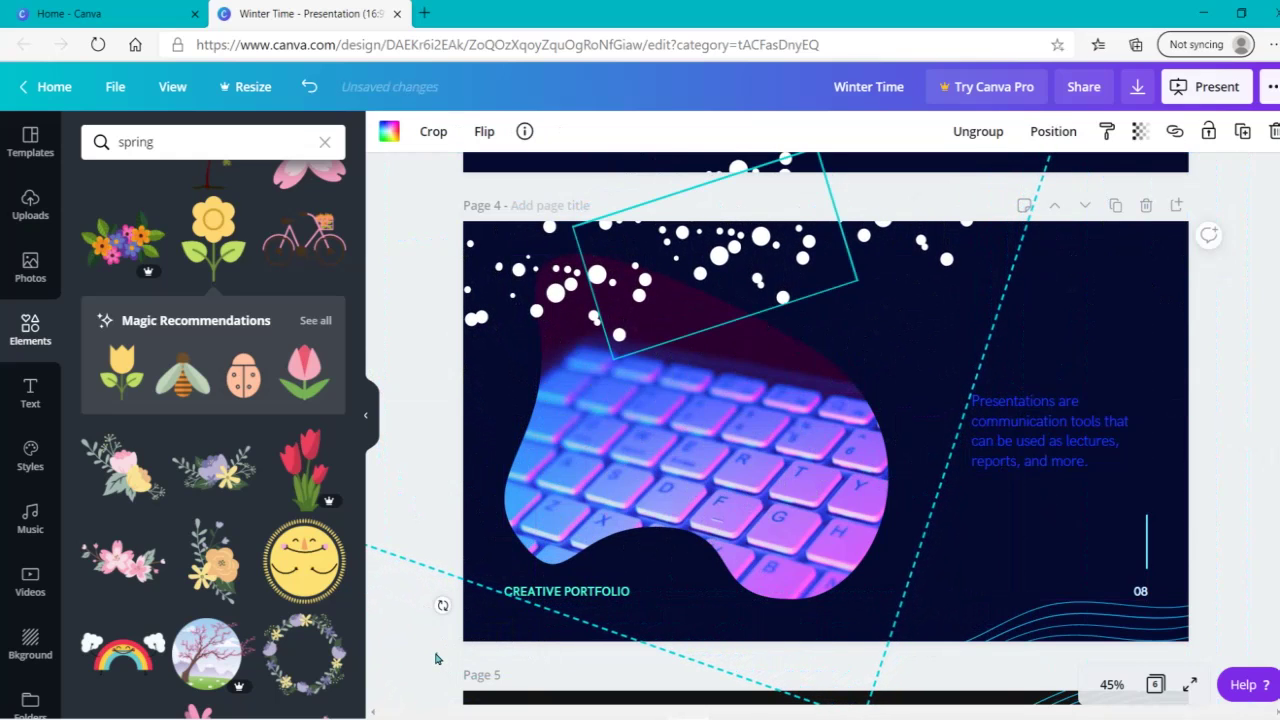
click(435, 658)
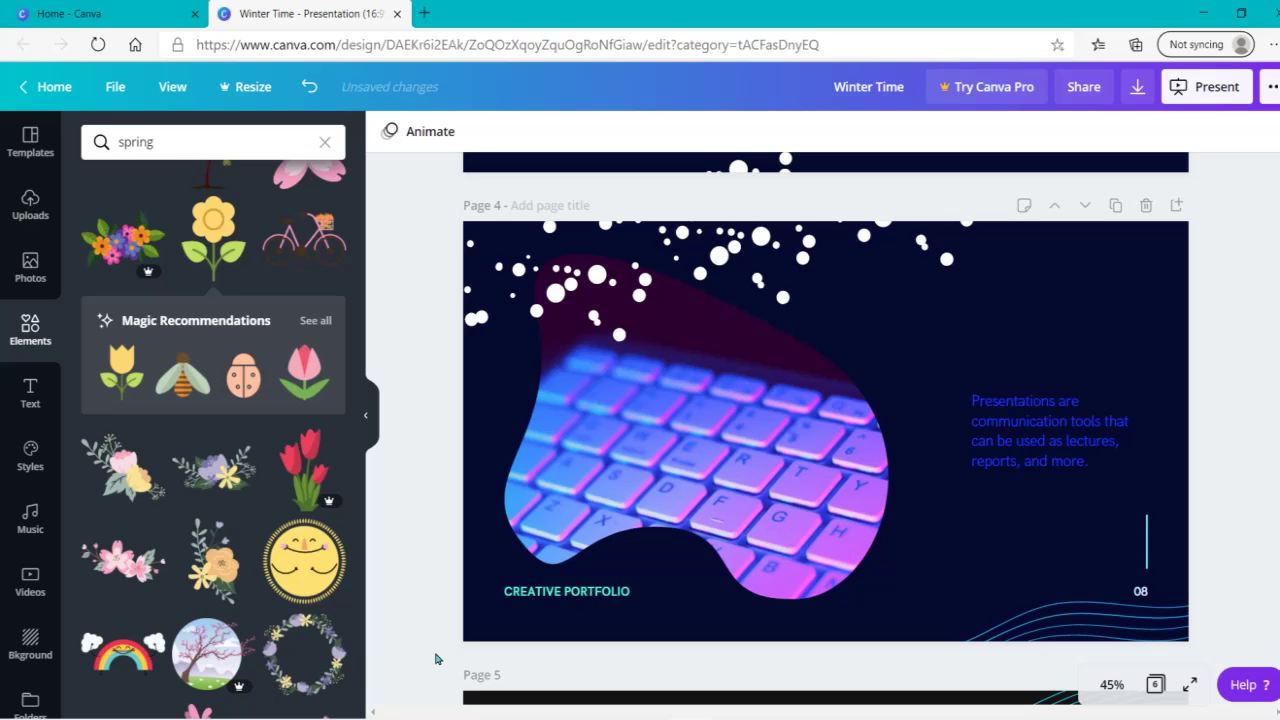
Step: Try to place the winter photo of snowy blue fir branches into the blob-shaped keyboard frame on page 4
click(30, 268)
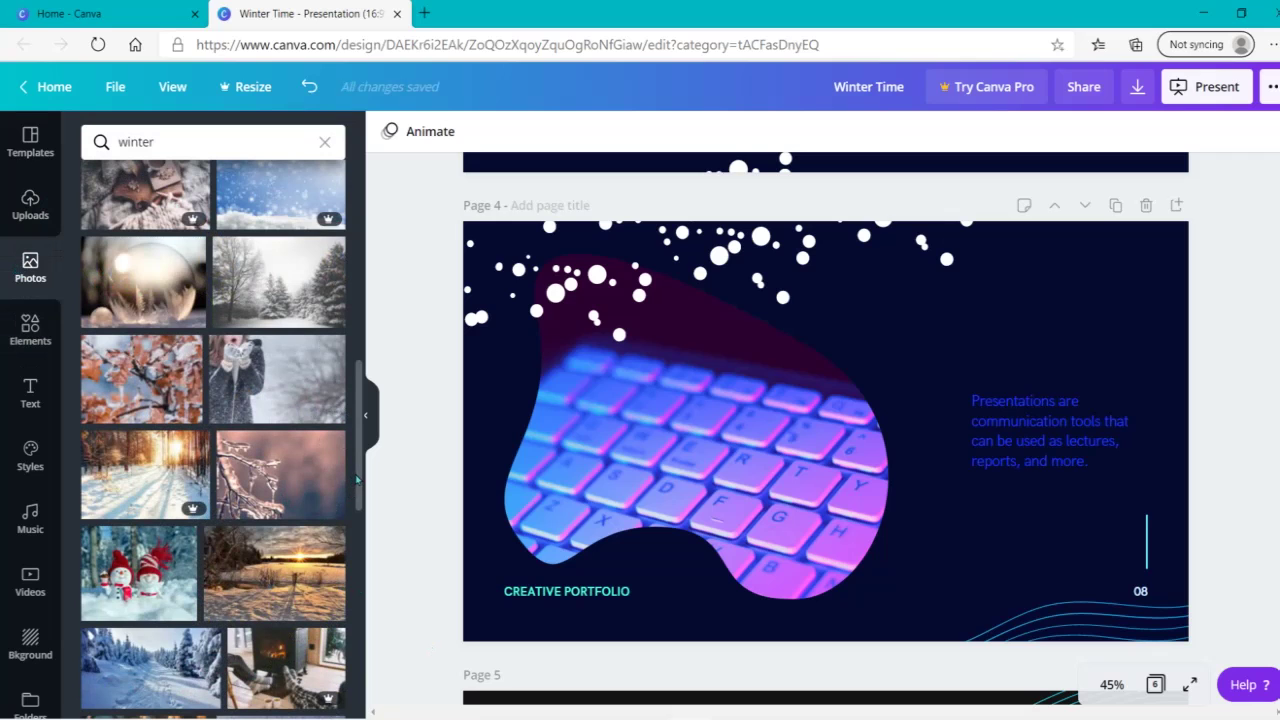
drag(358, 485, 358, 605)
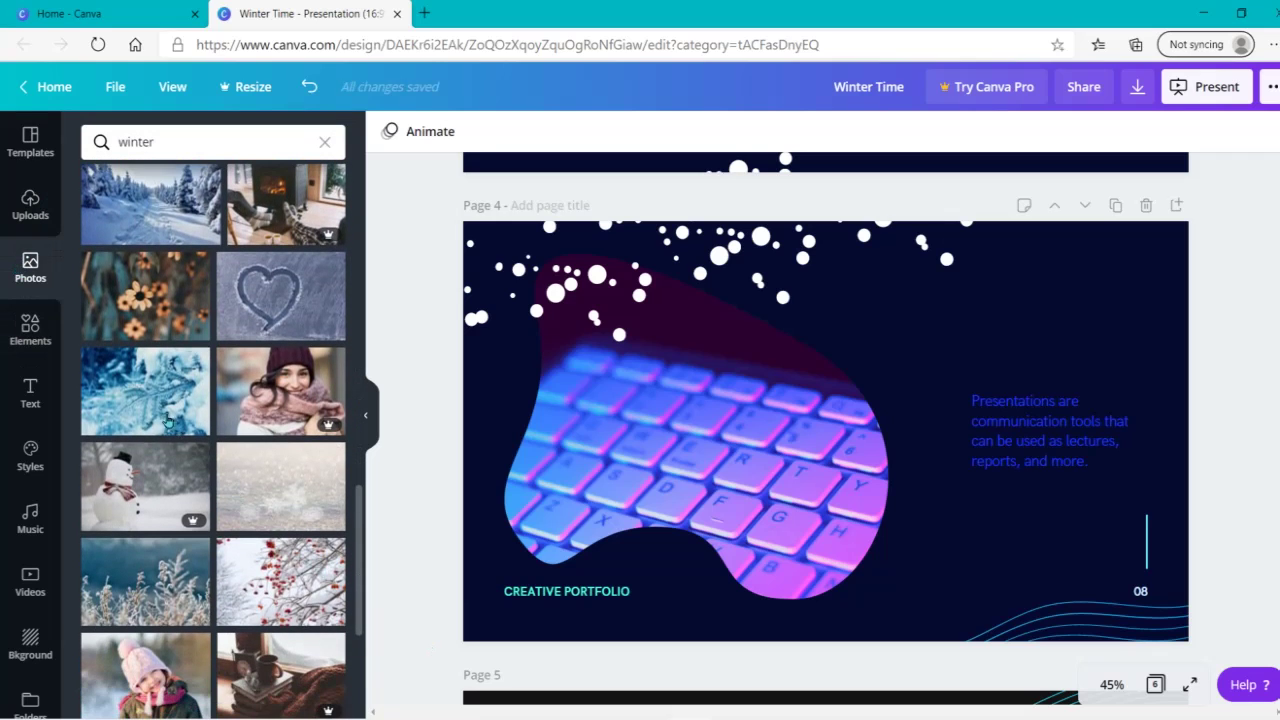
drag(137, 400, 611, 385)
right_click(694, 430)
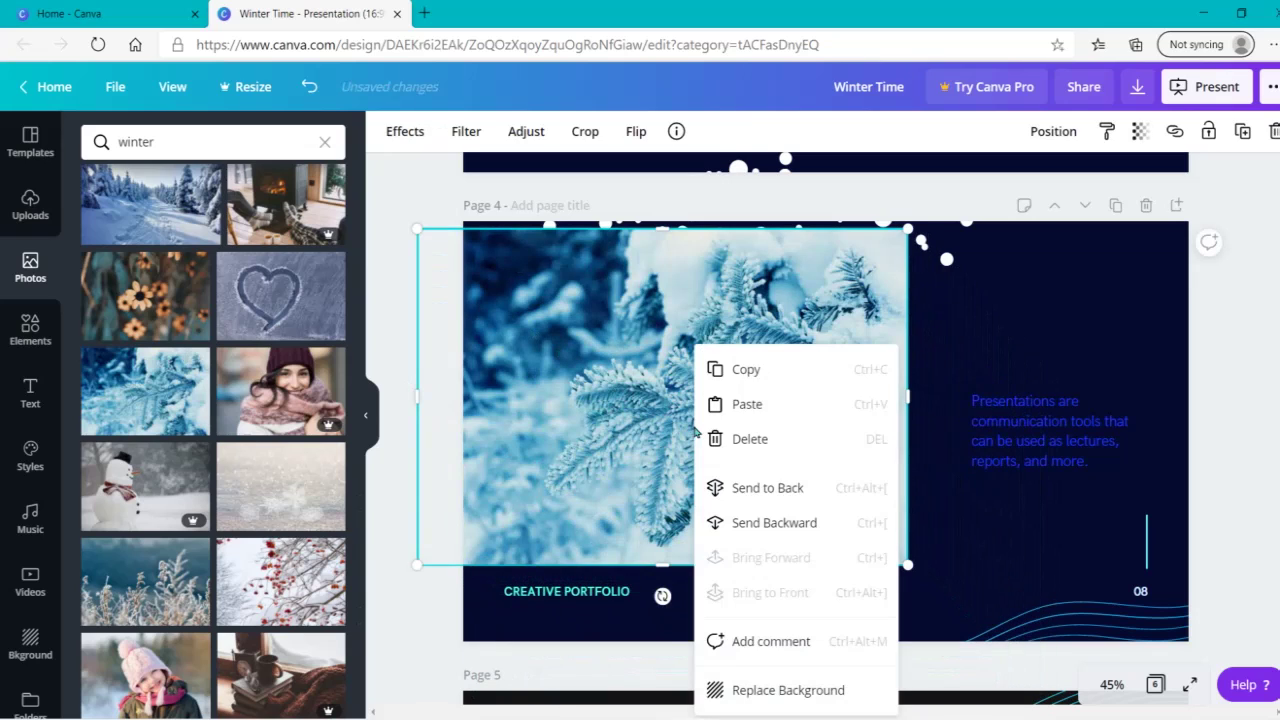
drag(868, 461, 848, 517)
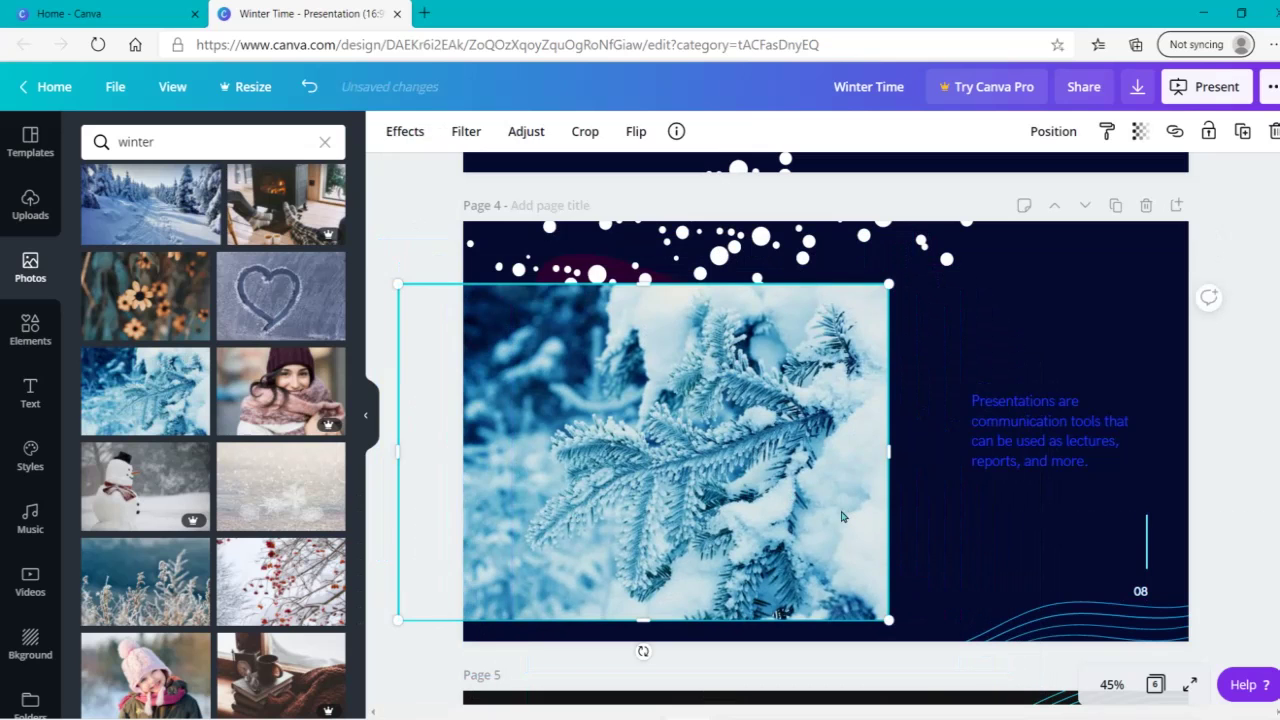
drag(697, 437, 439, 224)
Step: Ungroup the white snow dots on page 4 and select the blob-shaped keyboard photo frame beneath them
click(616, 428)
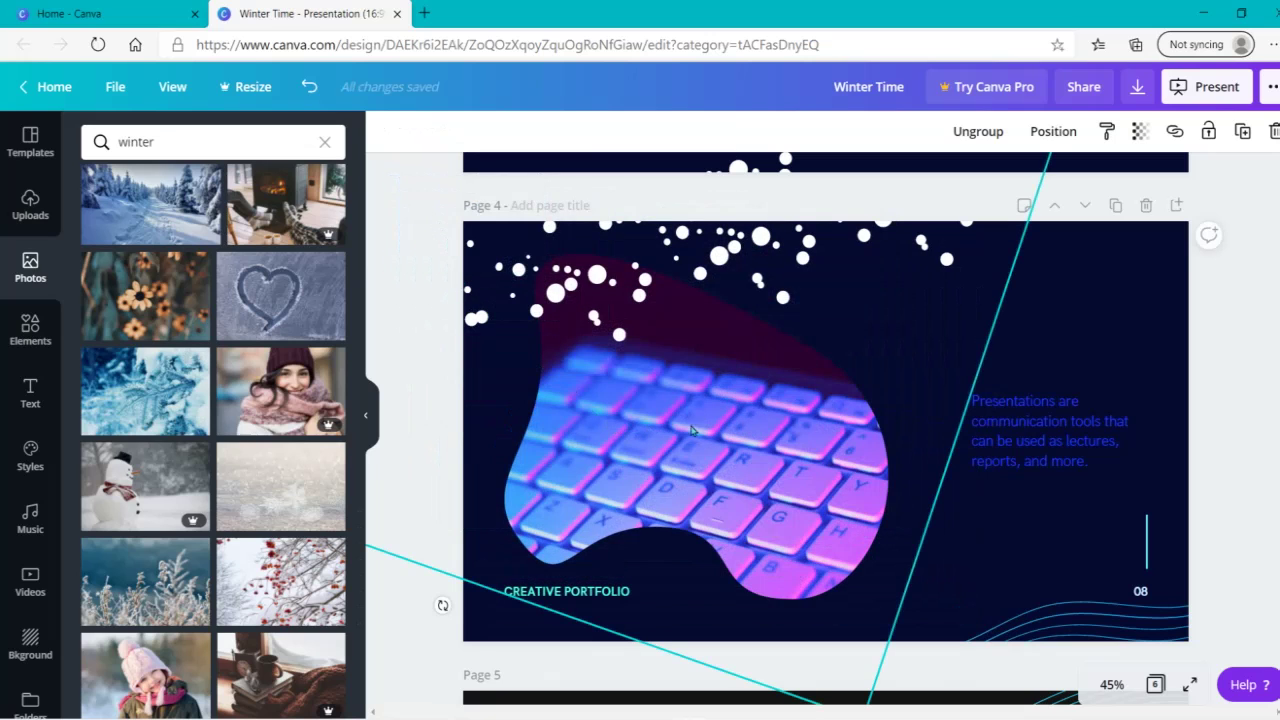
click(978, 131)
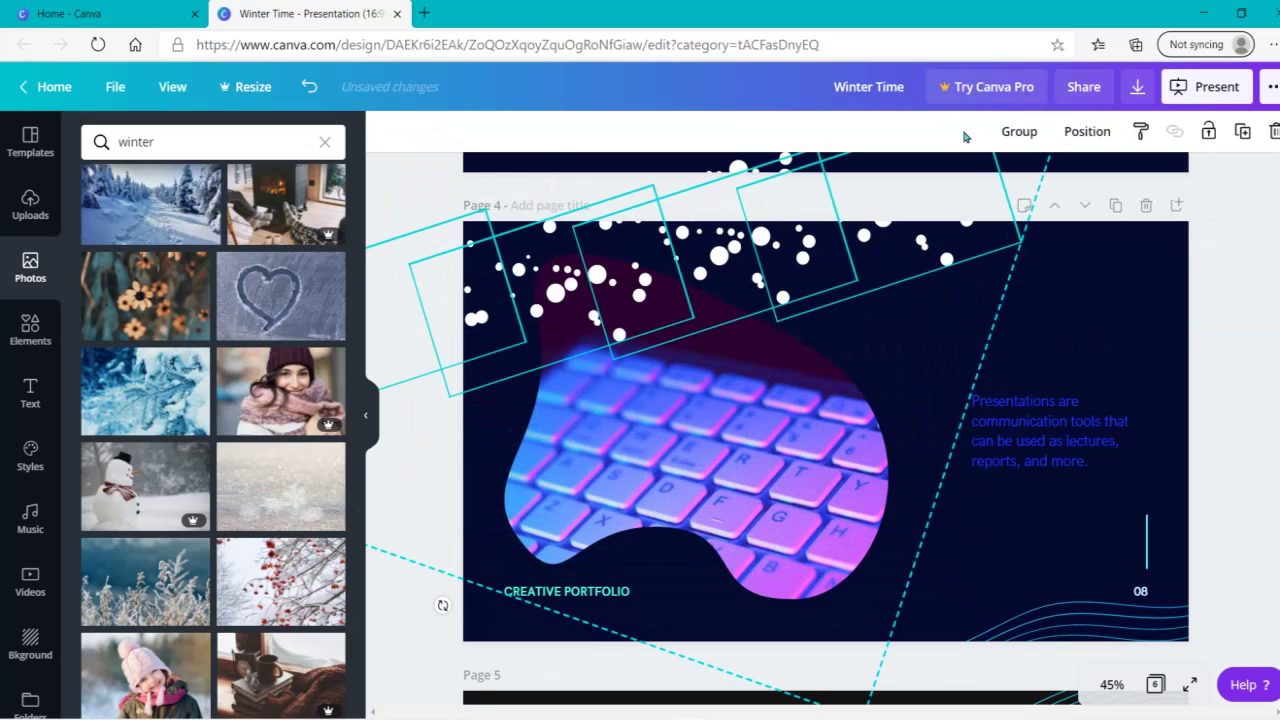
click(707, 500)
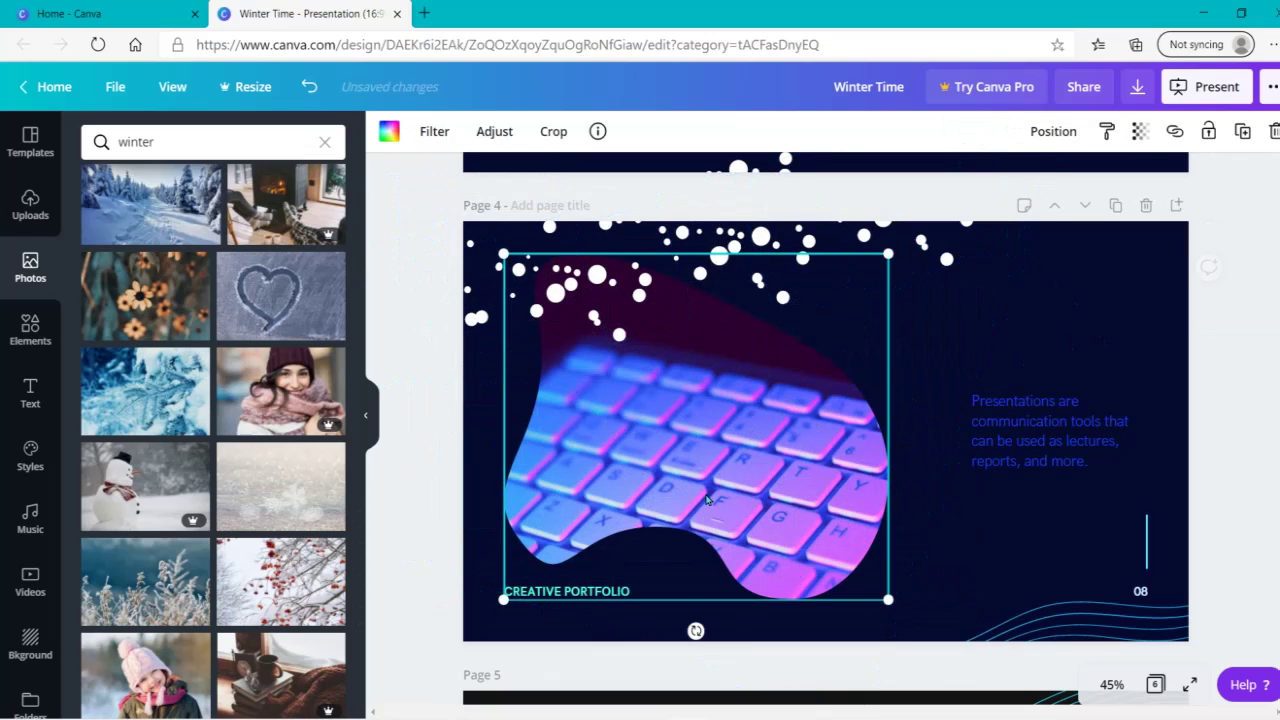
Step: Replace the keyboard image in the blob-shaped frame on page 4 with the photo of snowy blue fir branches
double_click(707, 500)
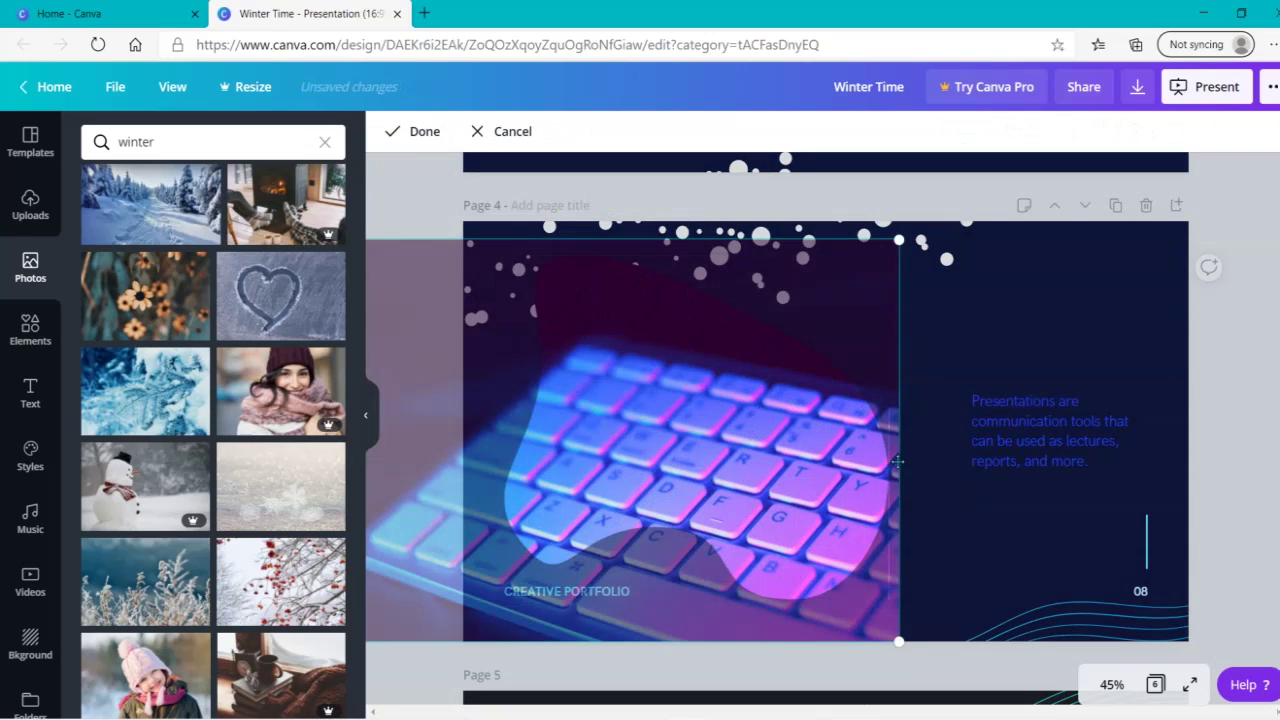
click(937, 513)
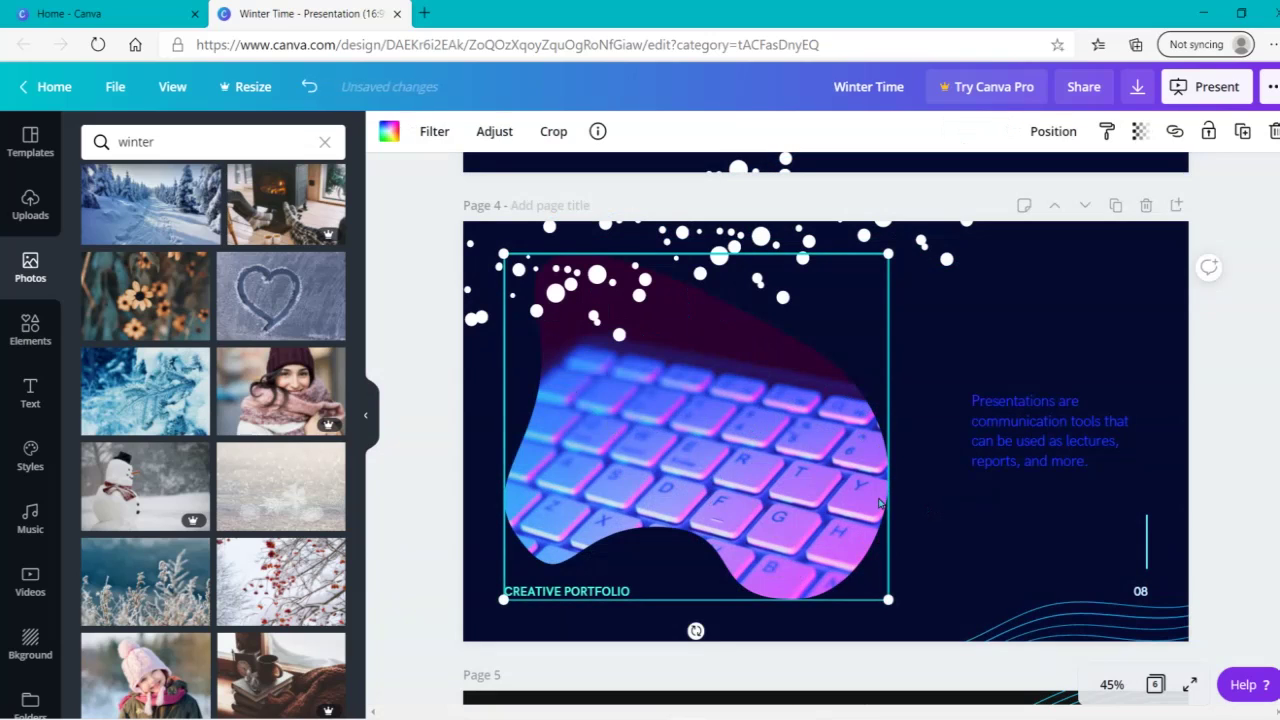
double_click(754, 476)
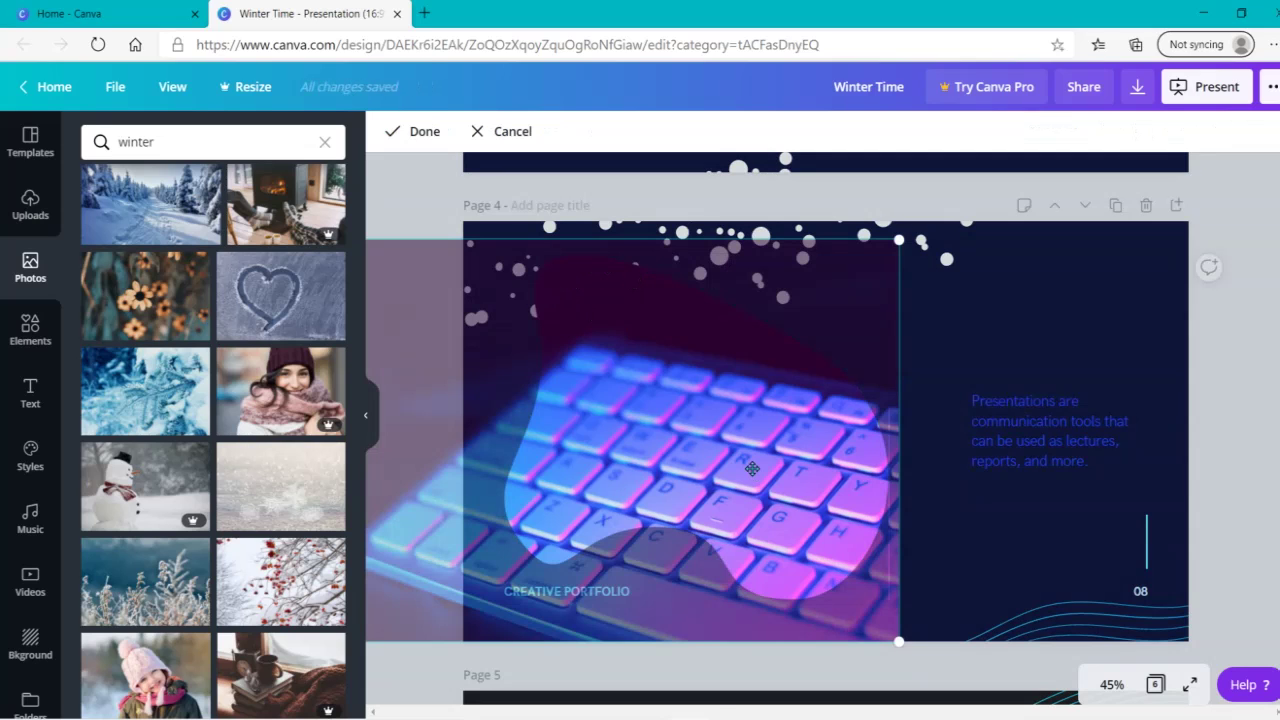
key(ctrl+z)
drag(190, 365, 651, 432)
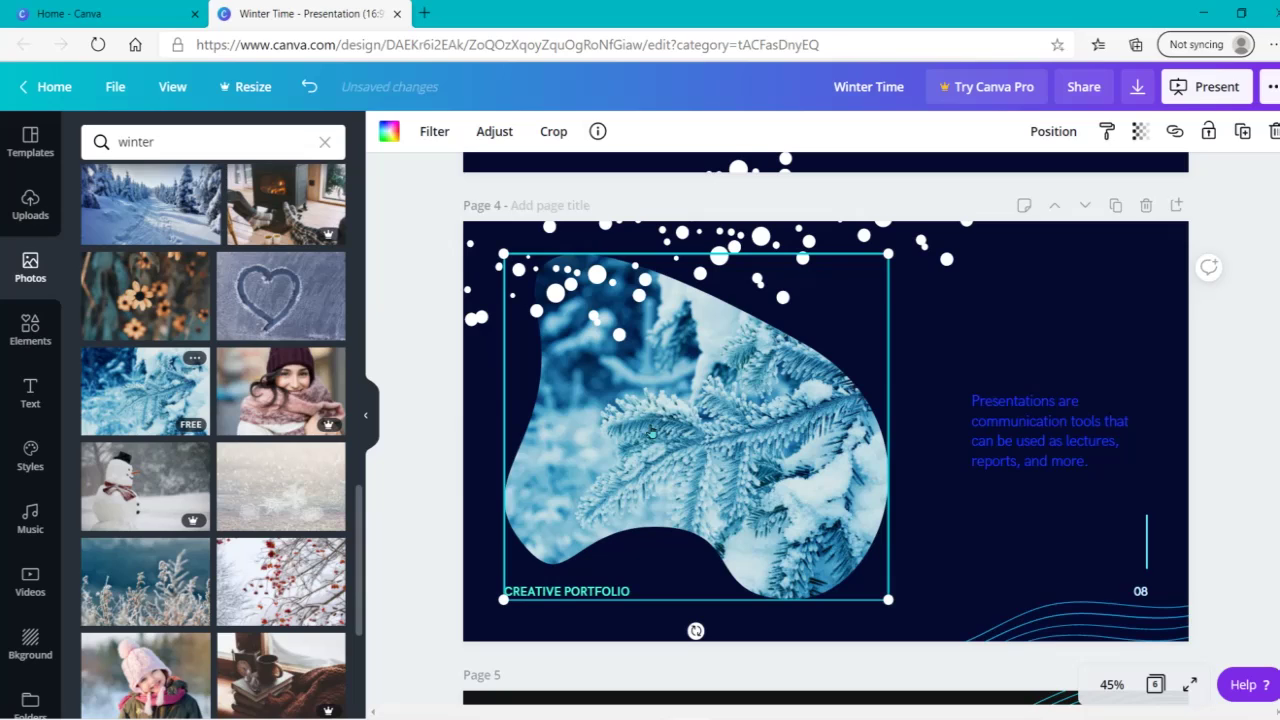
Step: Open the details of the snowy fir branches photo and check its title for the page 4 caption
click(573, 591)
click(573, 588)
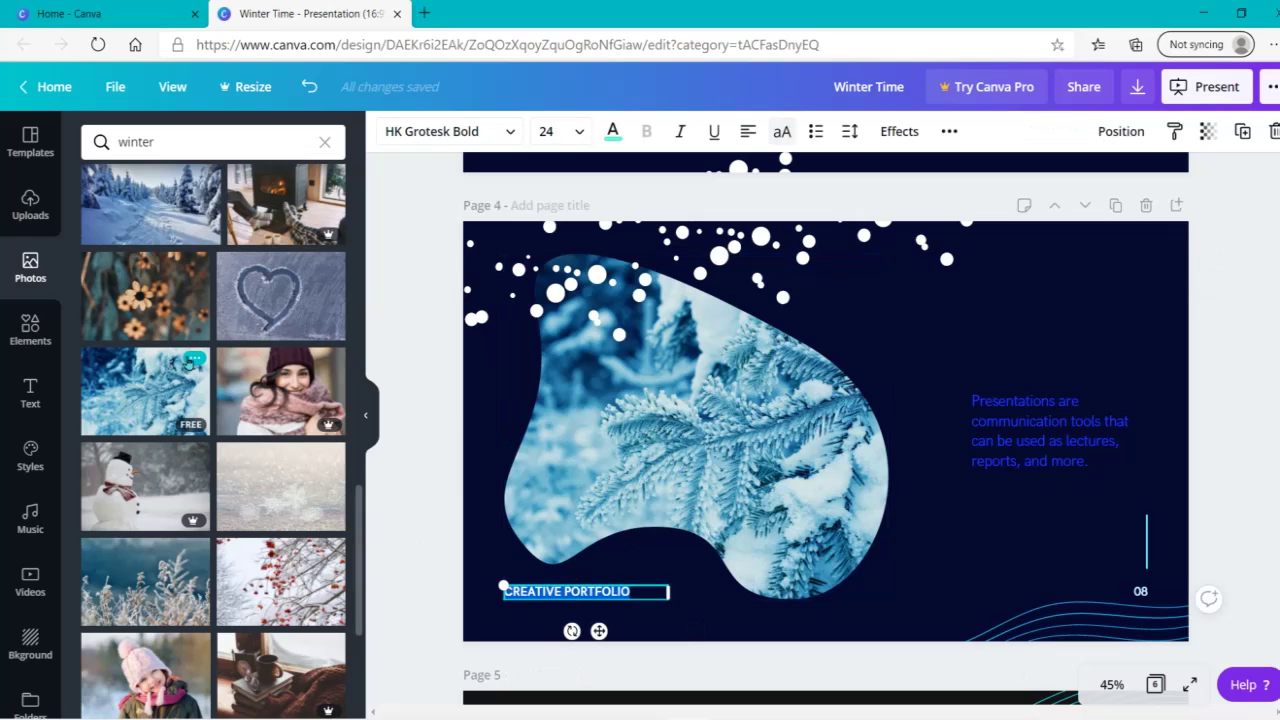
click(193, 359)
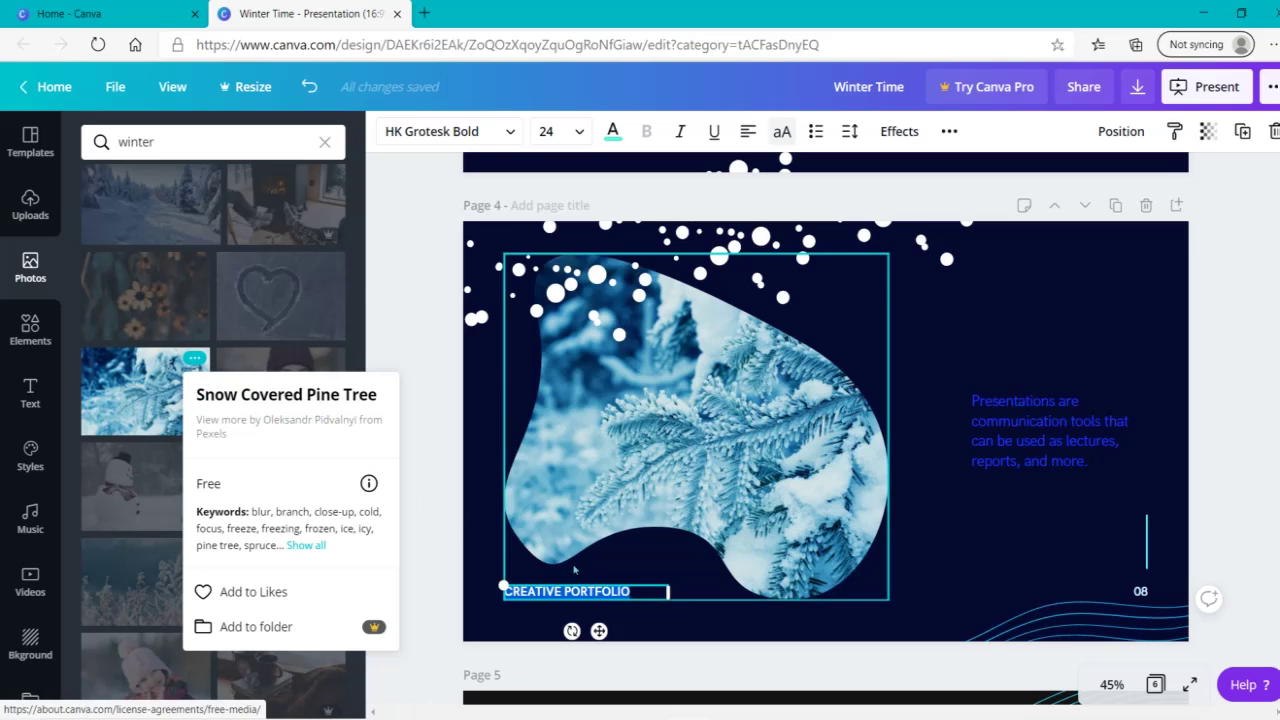
key(Delete)
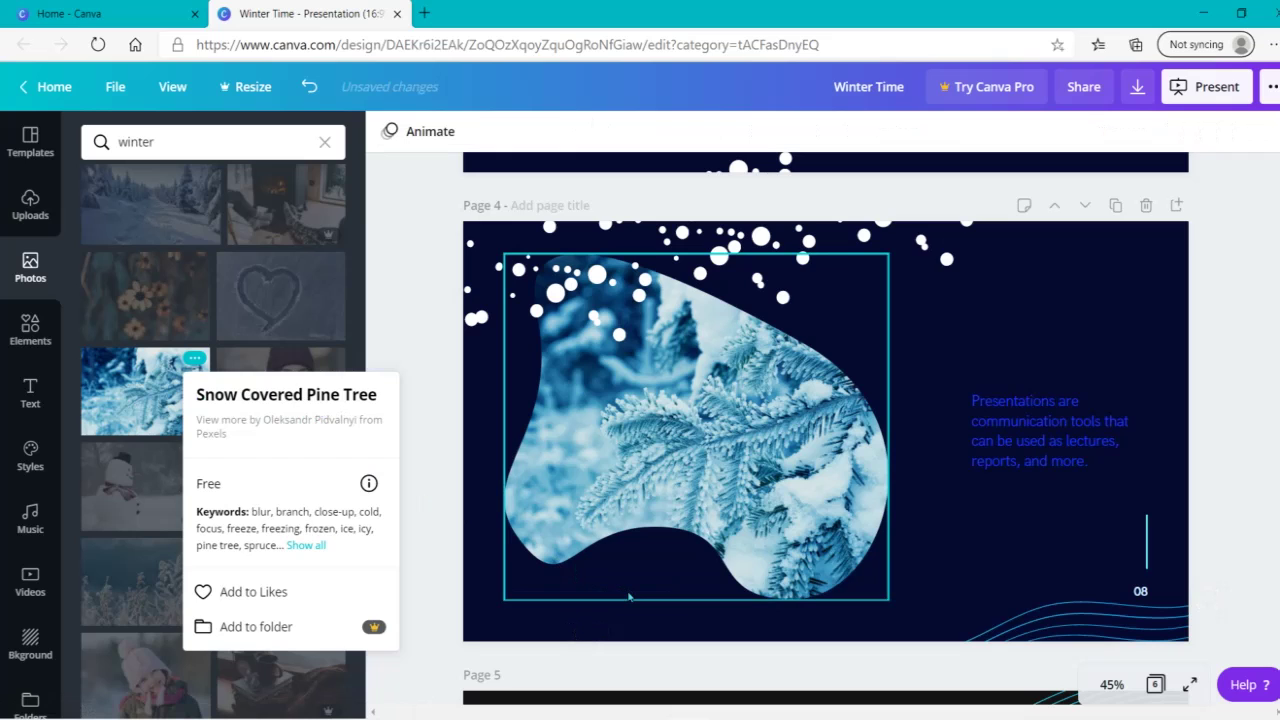
click(561, 594)
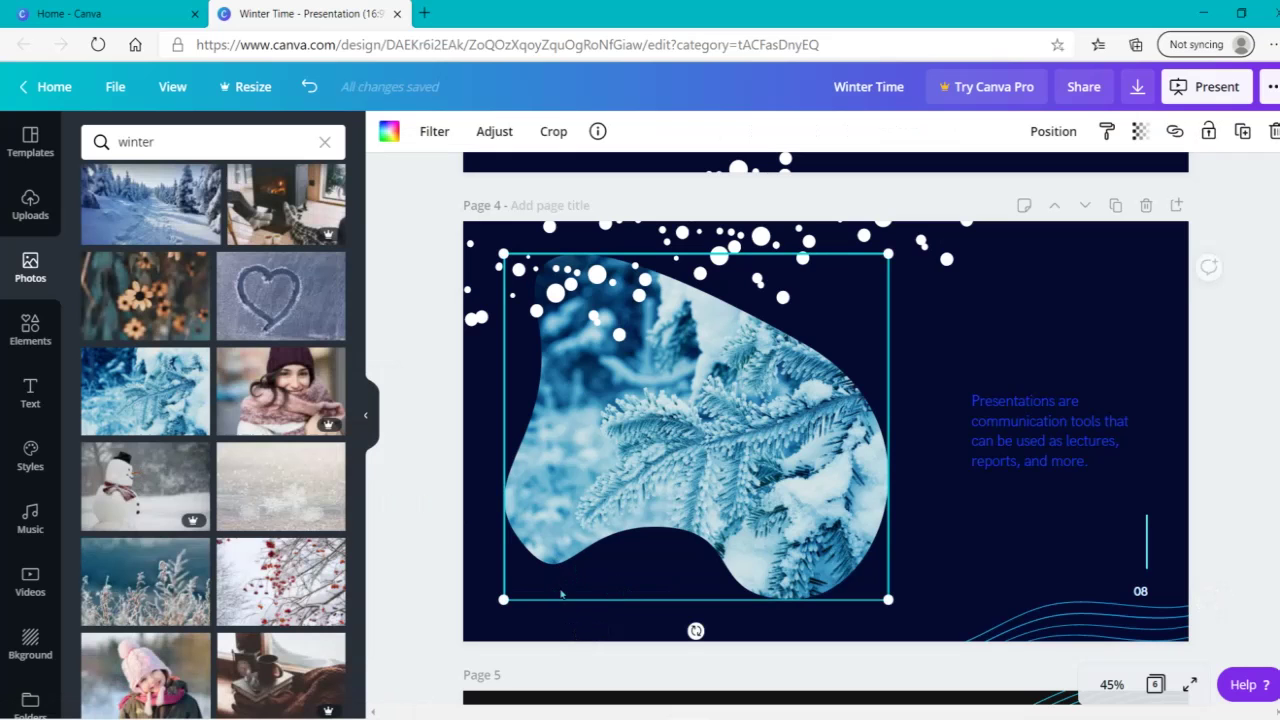
click(303, 84)
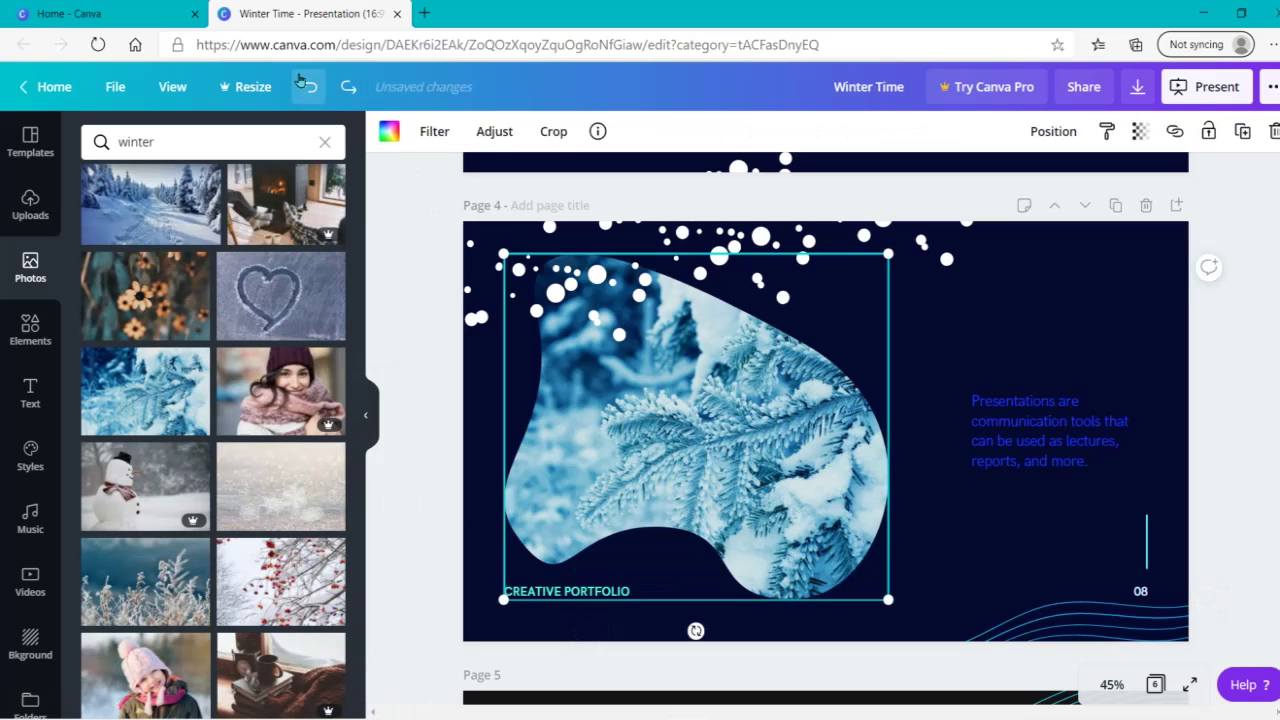
Step: Replace the CREATIVE PORTFOLIO caption on page 4 with SNOW COVERED PINE TREE
double_click(585, 591)
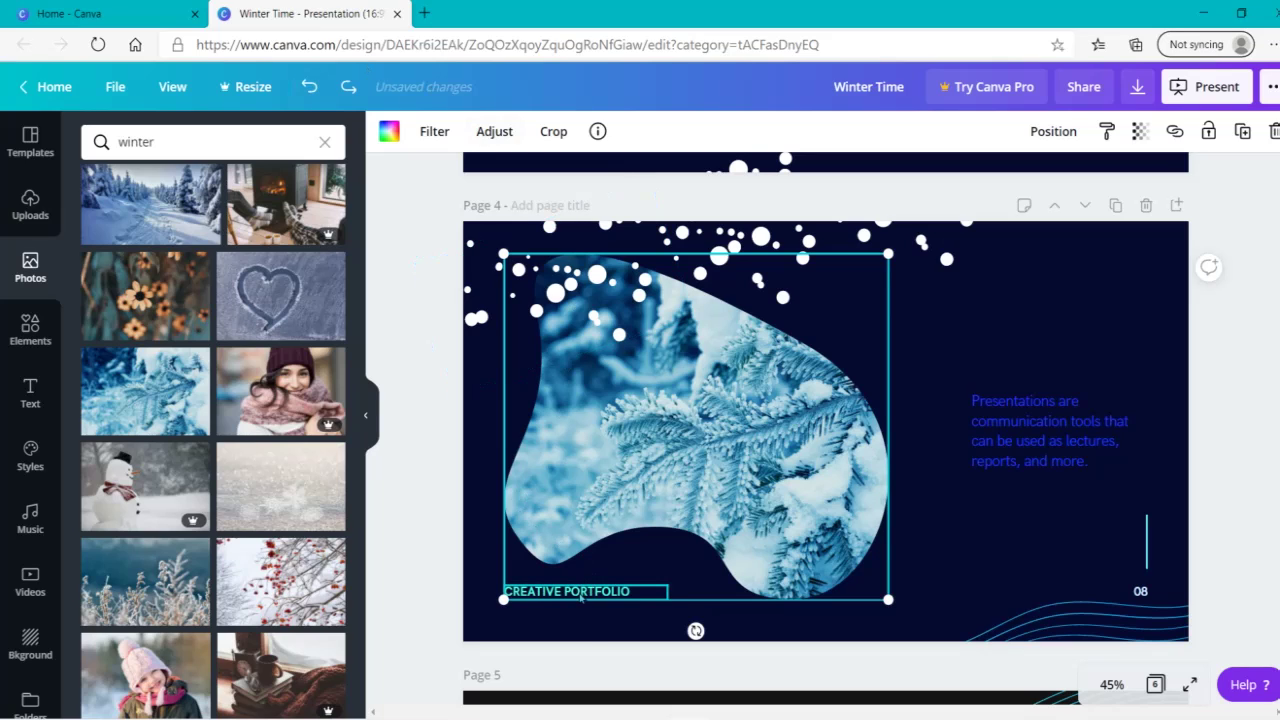
key(BackSpace)
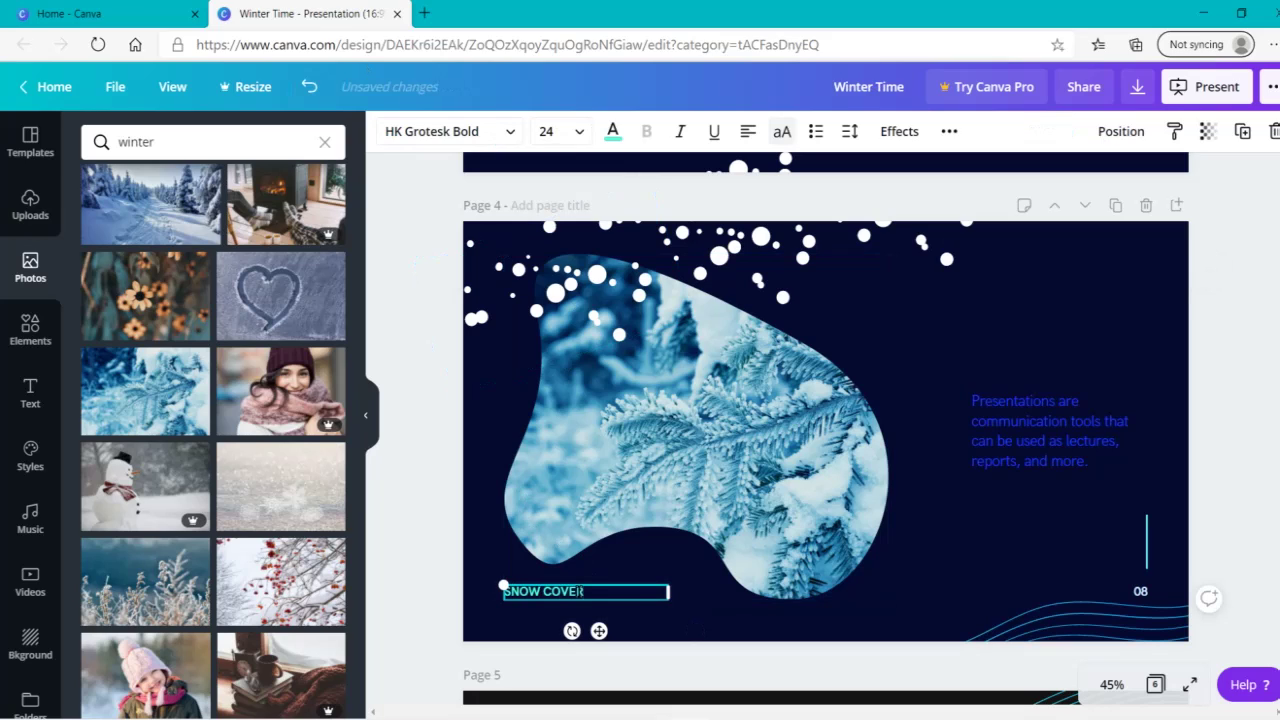
text(SNOW COVERED PINE TREE)
click(1245, 533)
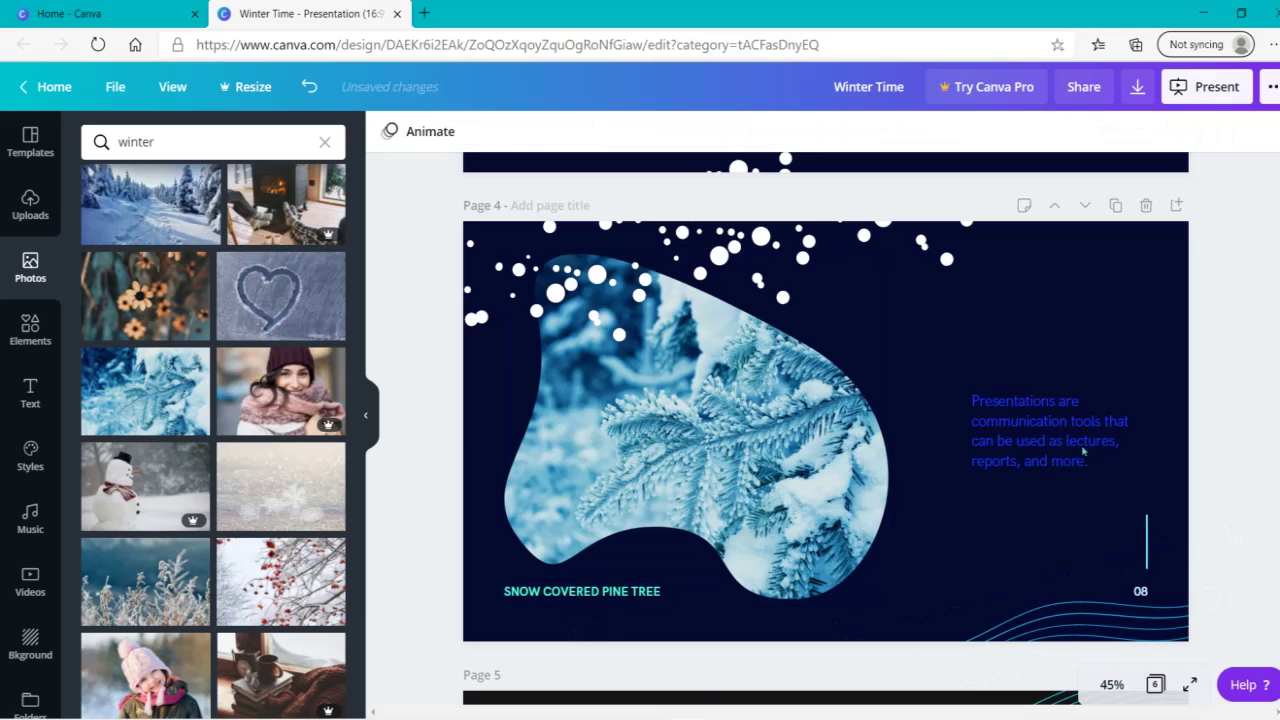
Step: Search the web for brainy quotes in a new browser tab and open the BrainyQuote website
click(1088, 463)
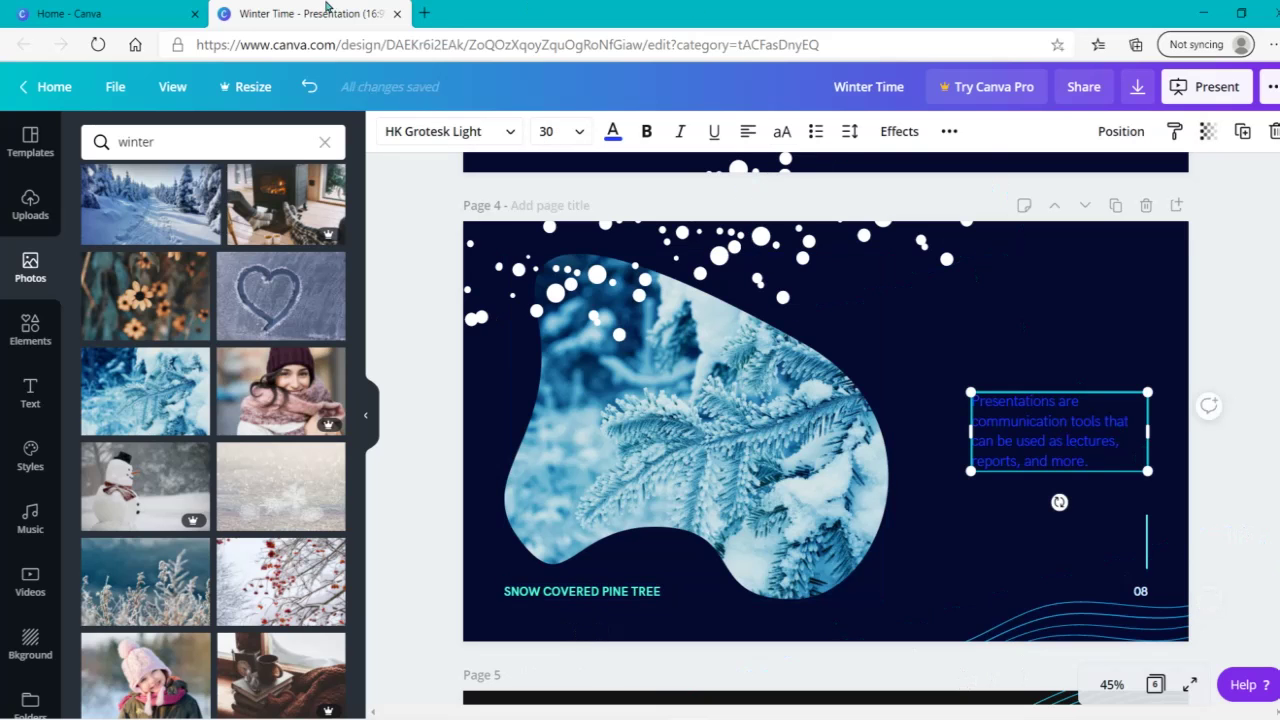
click(428, 13)
text(b)
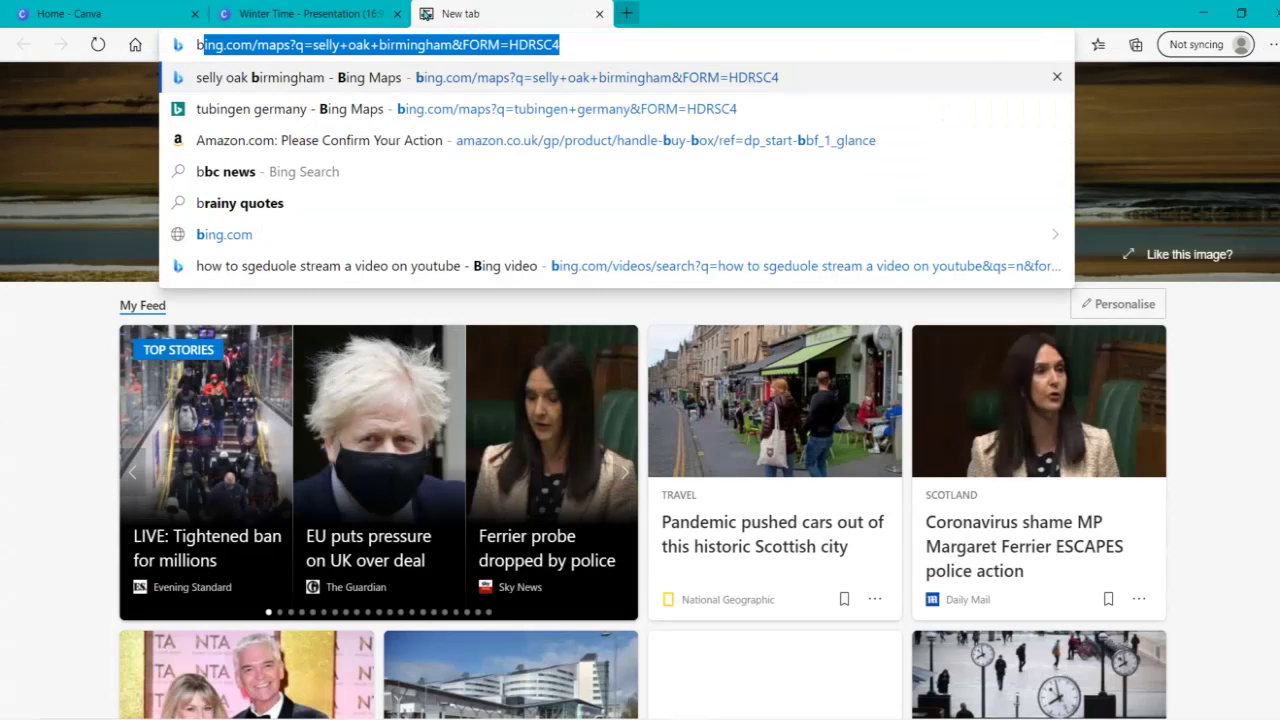
text(r)
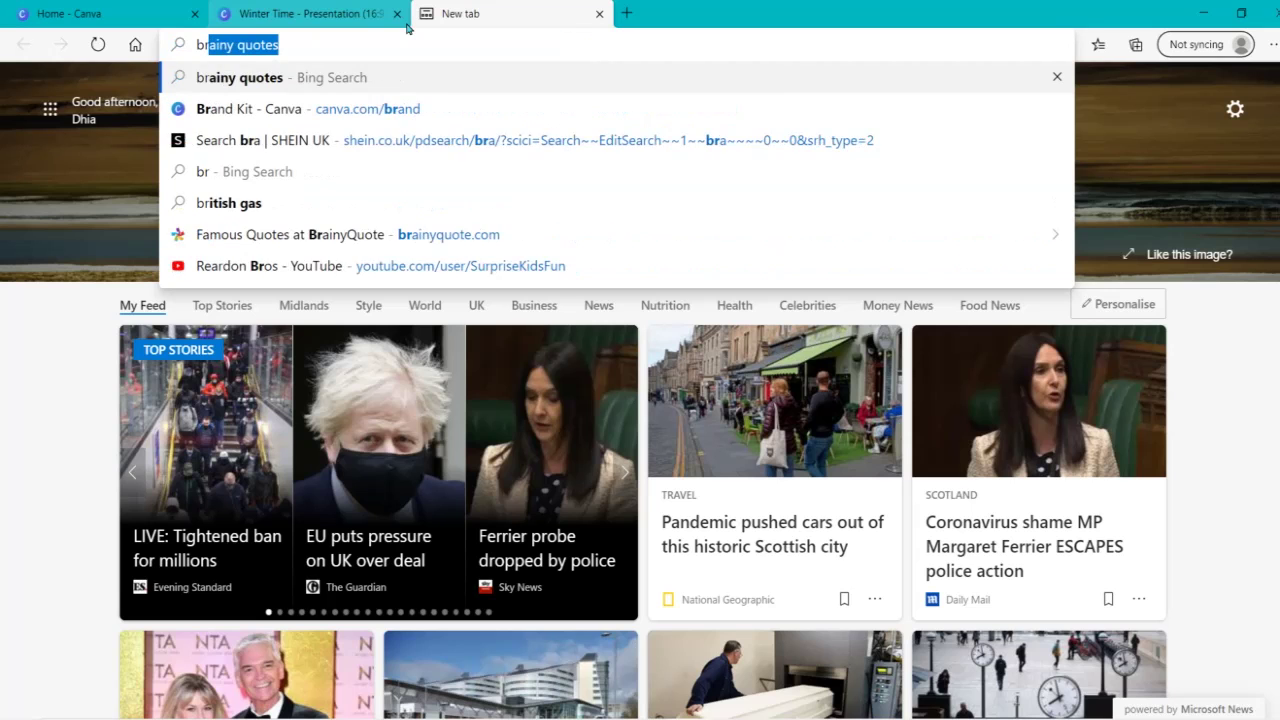
key(Return)
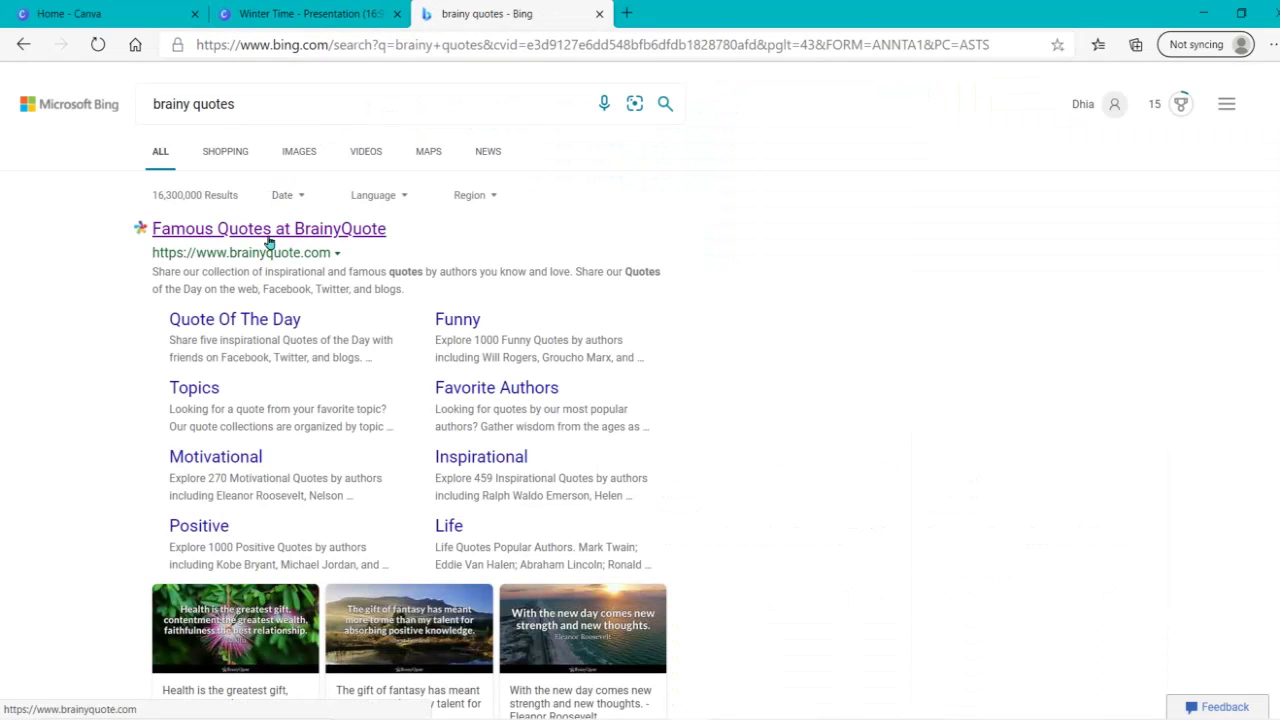
click(268, 240)
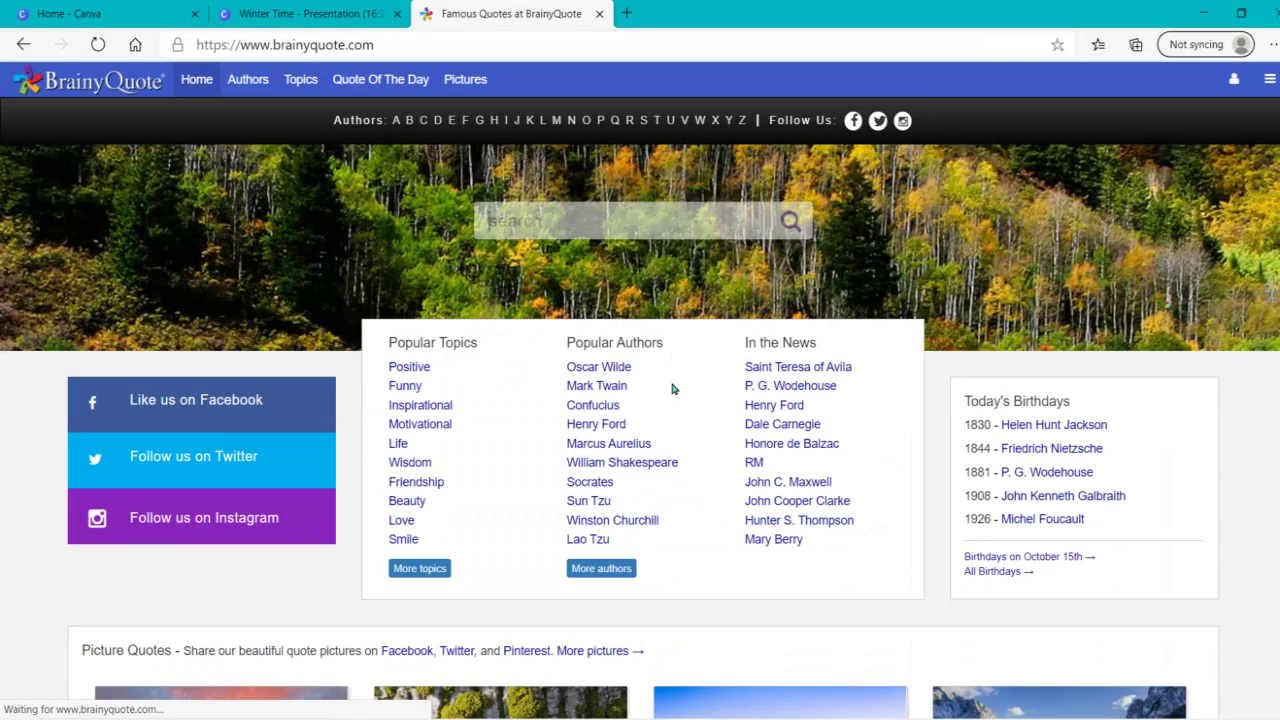
Step: Search BrainyQuote for quotes about winter
click(608, 234)
text(winter)
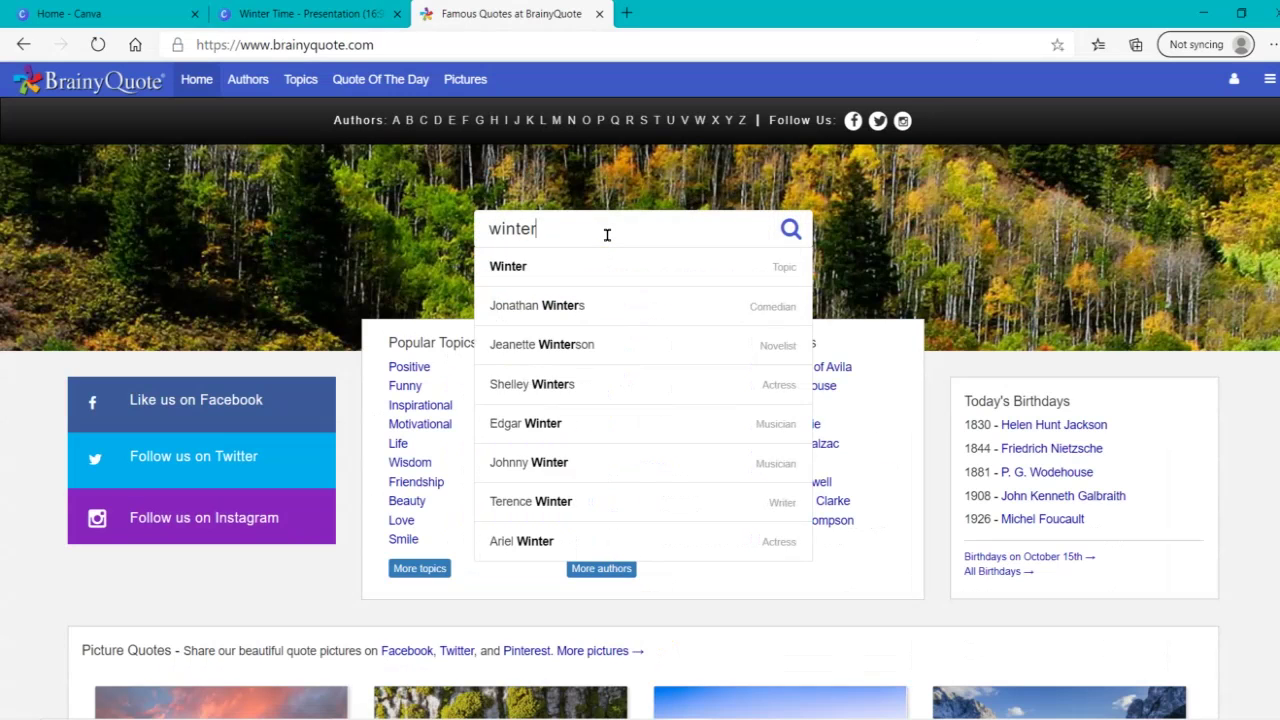
key(Return)
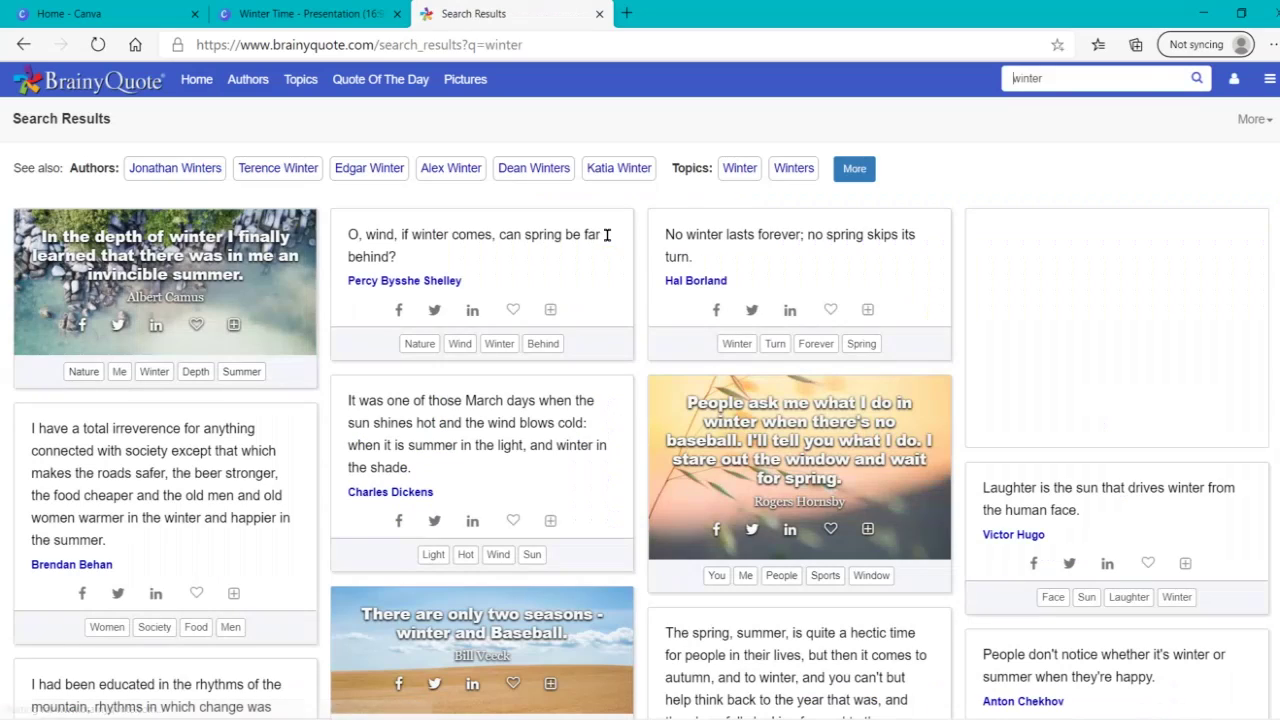
Step: Replace the search term with snow and search BrainyQuote for quotes about it
key(BackSpace)
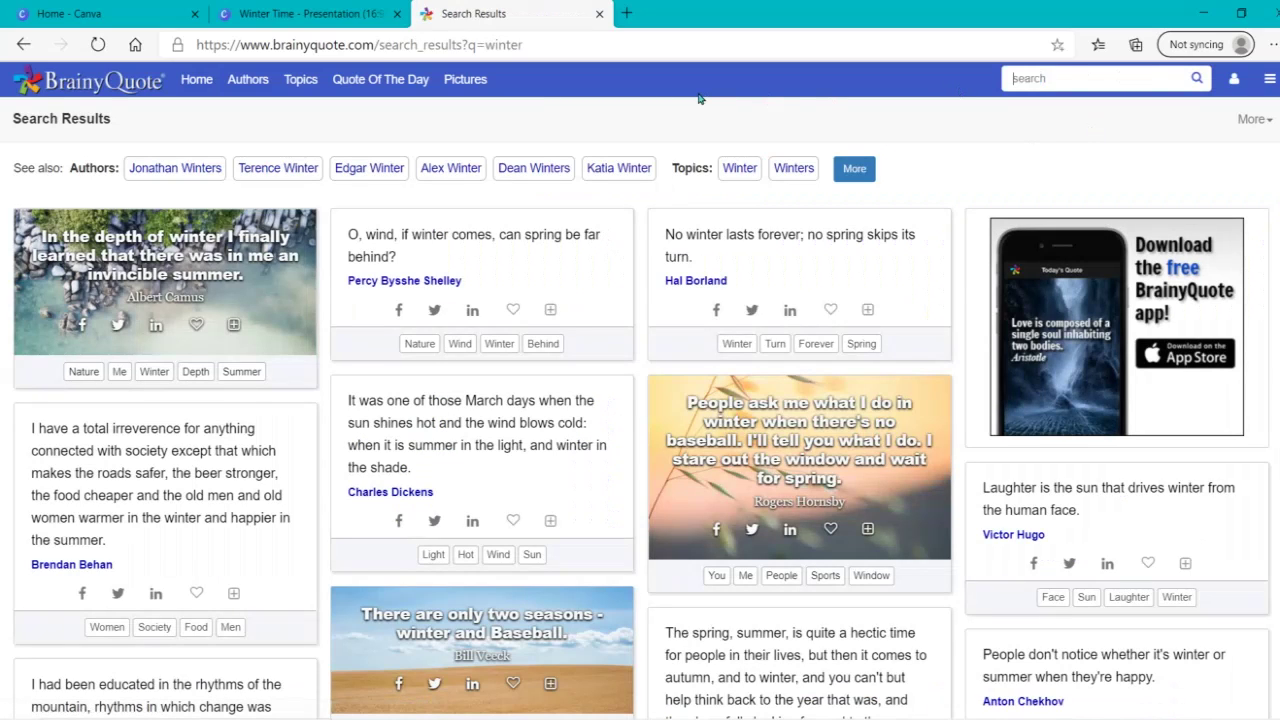
text(sn)
key(BackSpace)
text(ow)
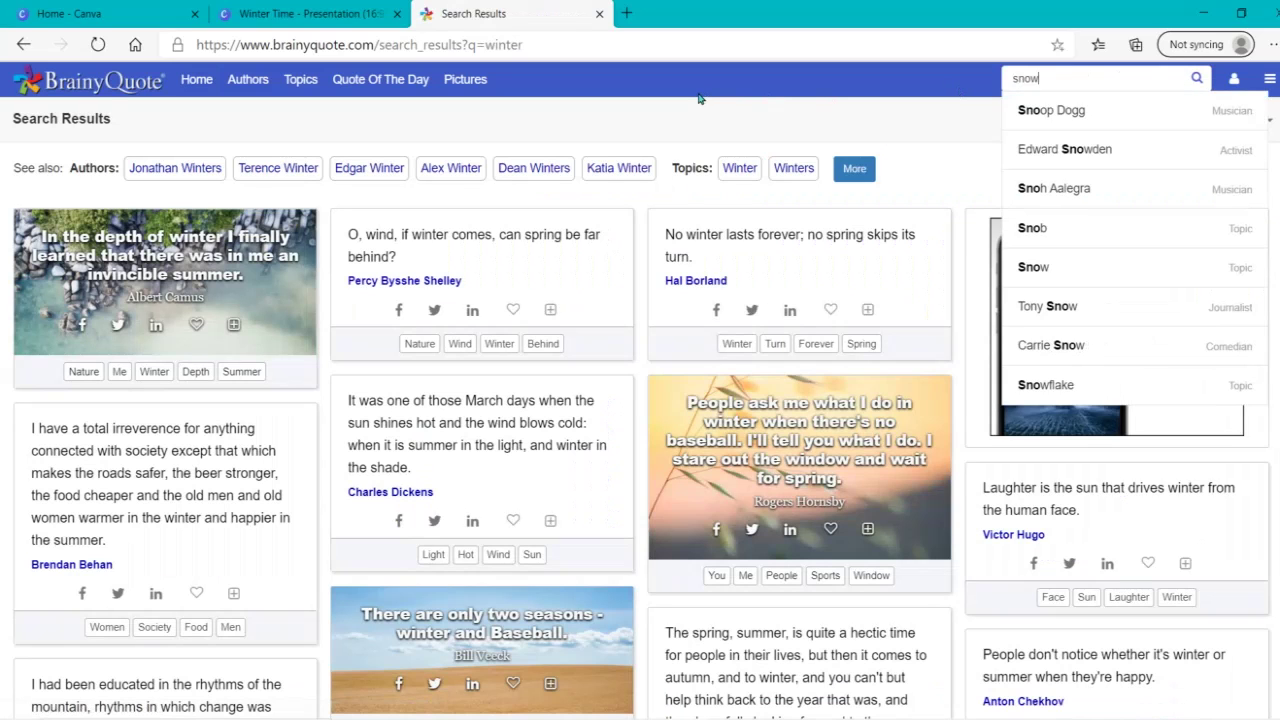
key(Return)
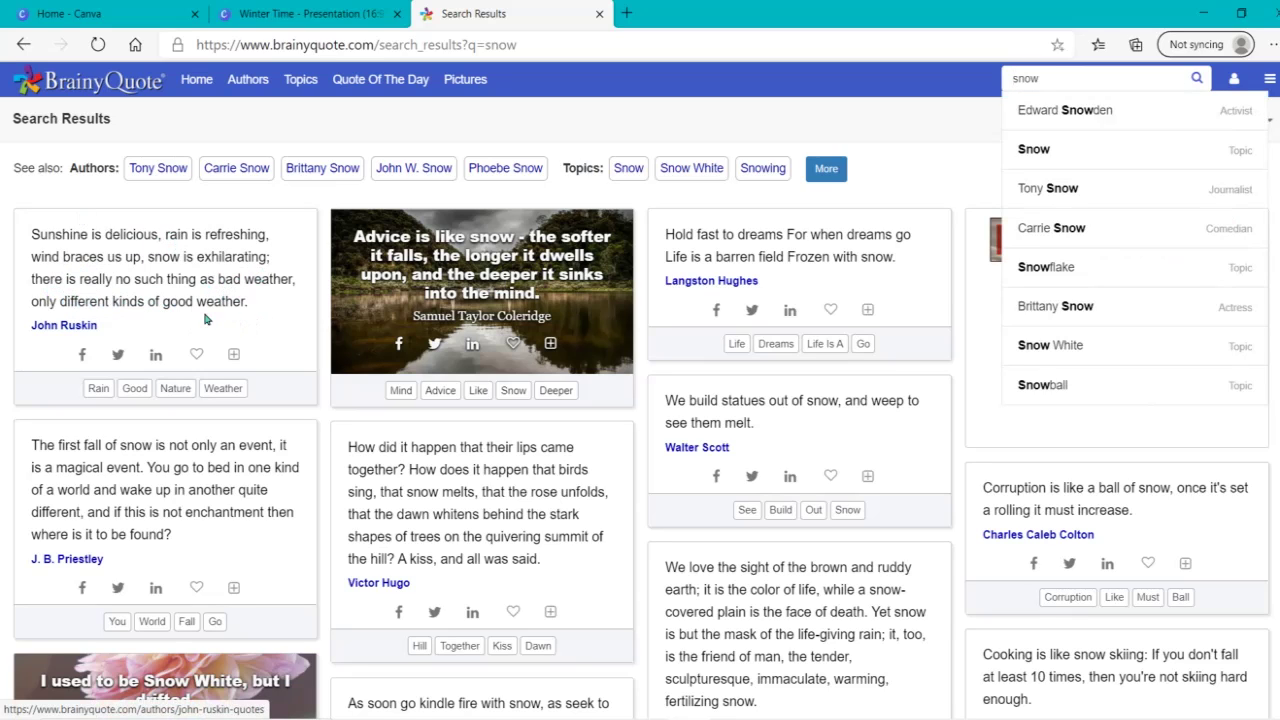
Step: Copy the John Ruskin quote beginning "Sunshine is delicious, rain is refreshing" together with its author
drag(31, 233, 266, 323)
key(ctrl+c)
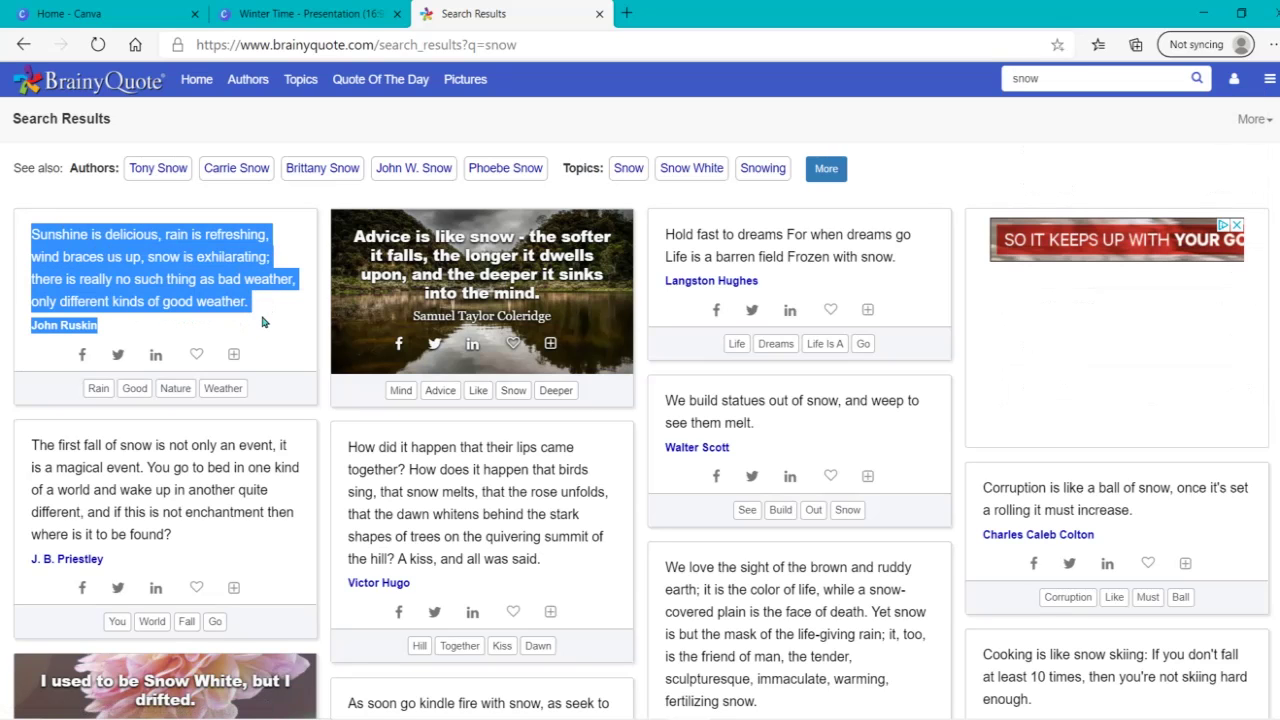
click(264, 321)
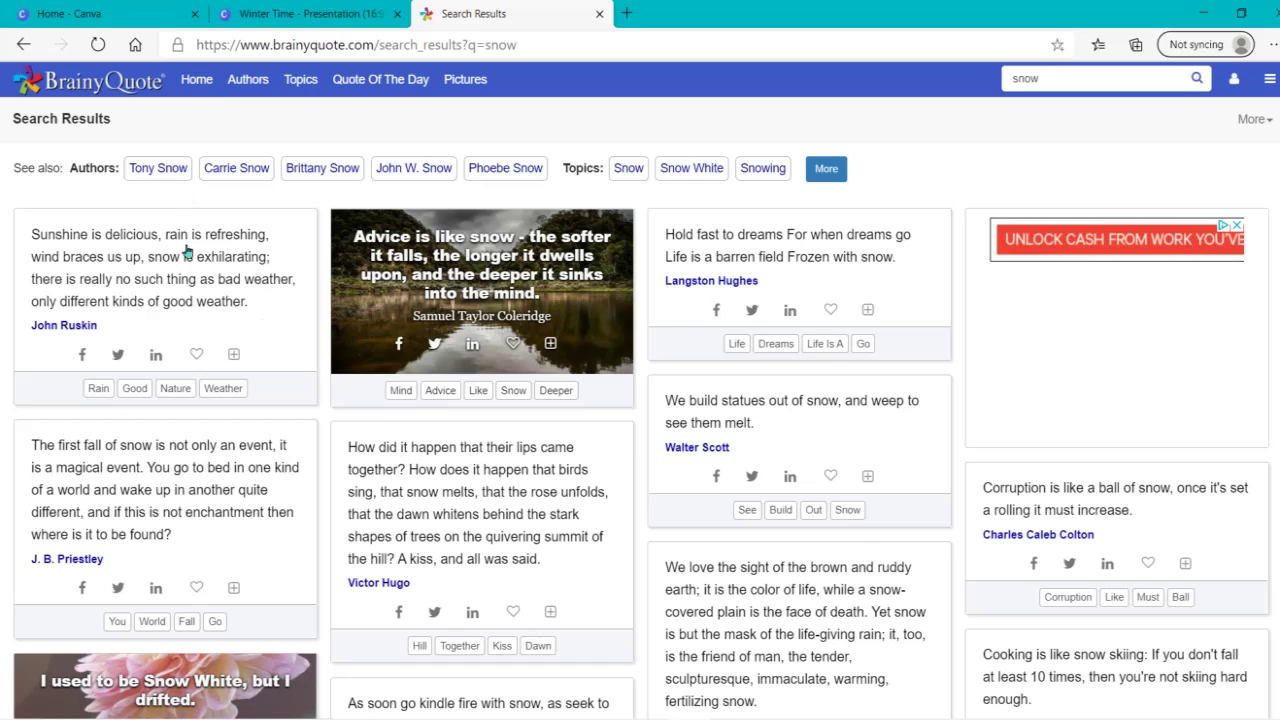
Step: Switch back to the Canva presentation and replace the "Presentations are communication tools" paragraph on page 4 with the copied quote
click(290, 12)
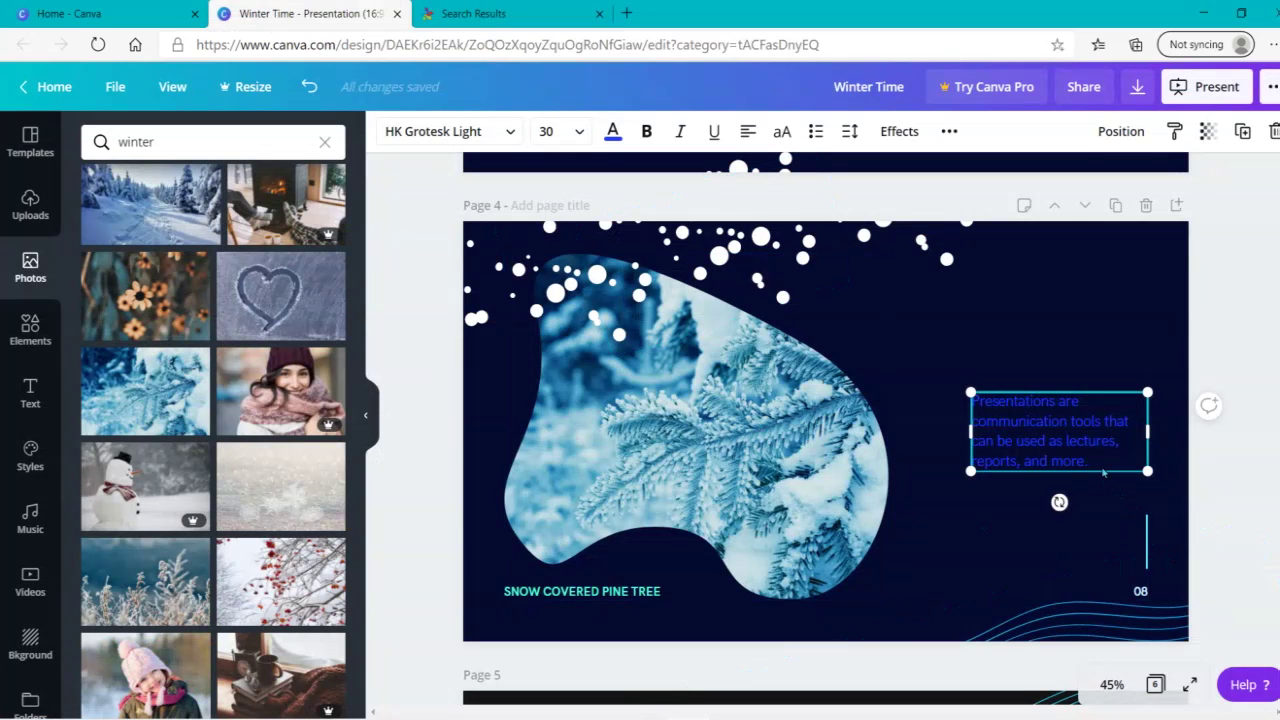
key(BackSpace)
key(BackSpace)
key(BackSpace)
key(BackSpace)
key(BackSpace)
key(BackSpace)
key(BackSpace)
key(BackSpace)
key(BackSpace)
key(BackSpace)
key(BackSpace)
key(BackSpace)
key(BackSpace)
key(BackSpace)
key(BackSpace)
key(BackSpace)
key(BackSpace)
key(BackSpace)
key(BackSpace)
key(BackSpace)
key(BackSpace)
key(BackSpace)
key(BackSpace)
key(BackSpace)
key(BackSpace)
key(BackSpace)
key(BackSpace)
key(BackSpace)
key(BackSpace)
key(BackSpace)
key(BackSpace)
key(BackSpace)
key(BackSpace)
key(BackSpace)
key(BackSpace)
key(BackSpace)
key(BackSpace)
key(BackSpace)
key(BackSpace)
key(BackSpace)
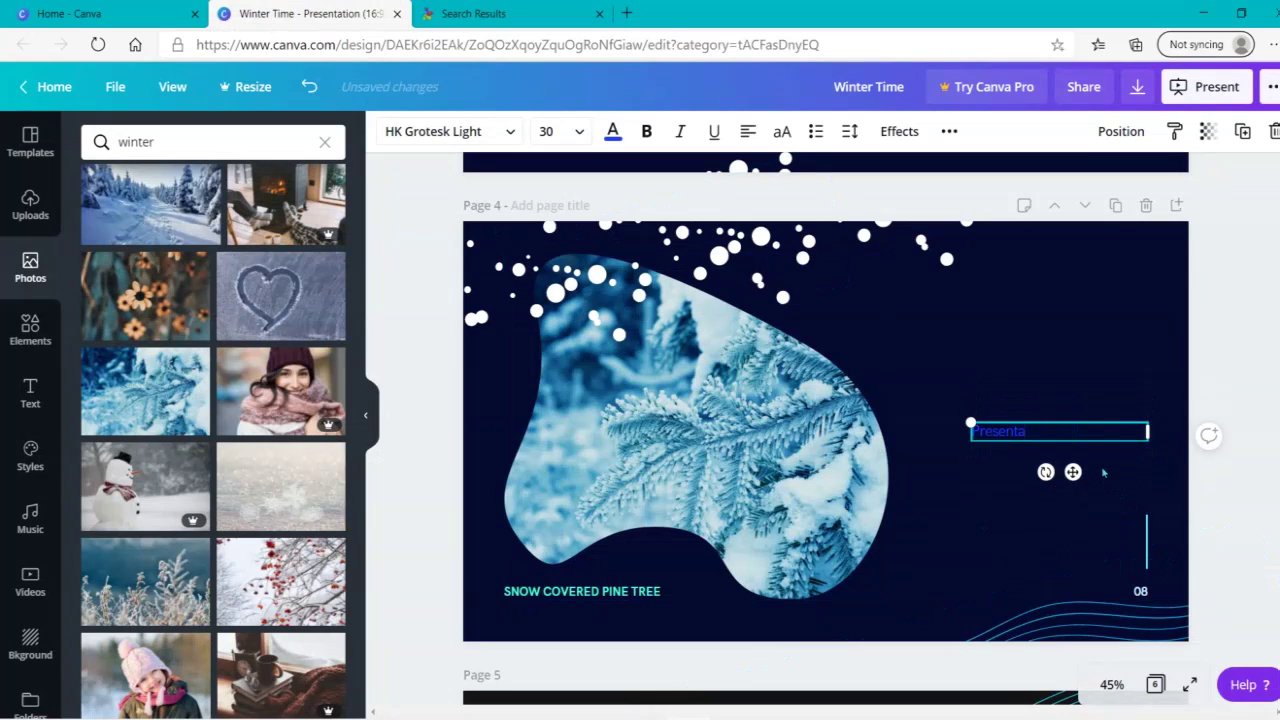
key(ctrl+v)
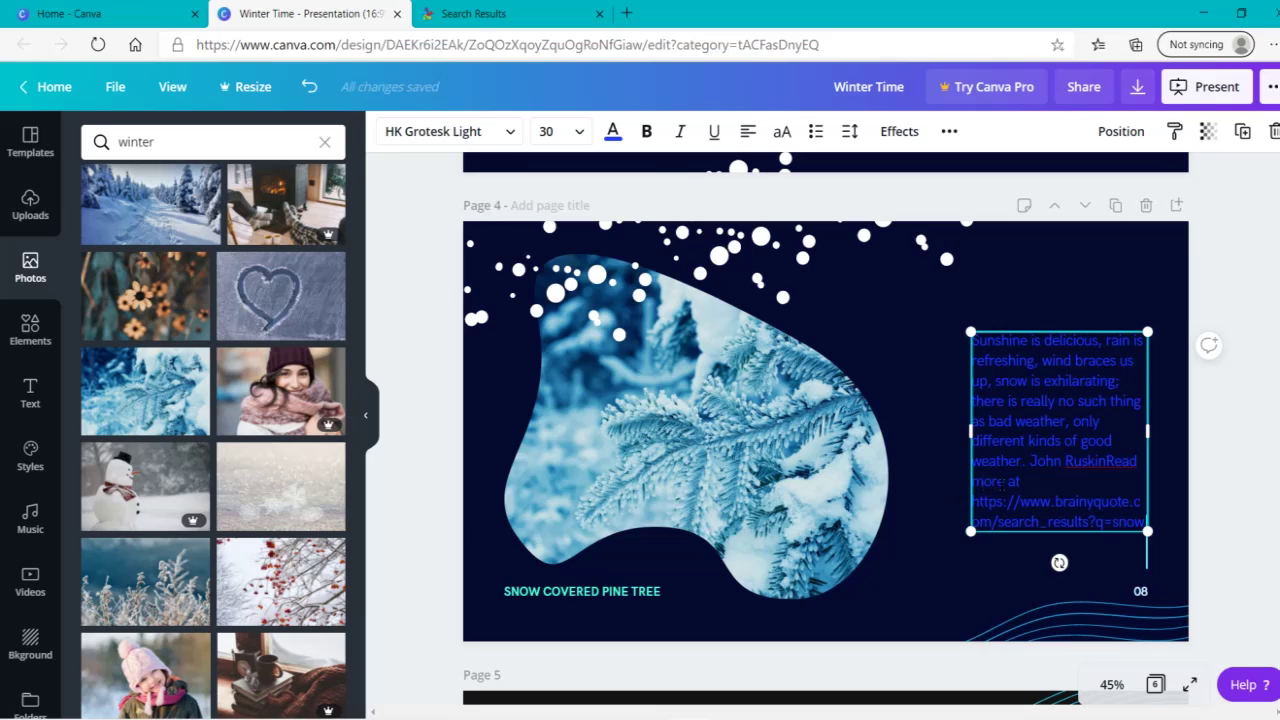
Step: Remove the "Read more at" text and web link from the quote and put "-John Ruskin" on its own line
drag(974, 502, 1080, 569)
key(BackSpace)
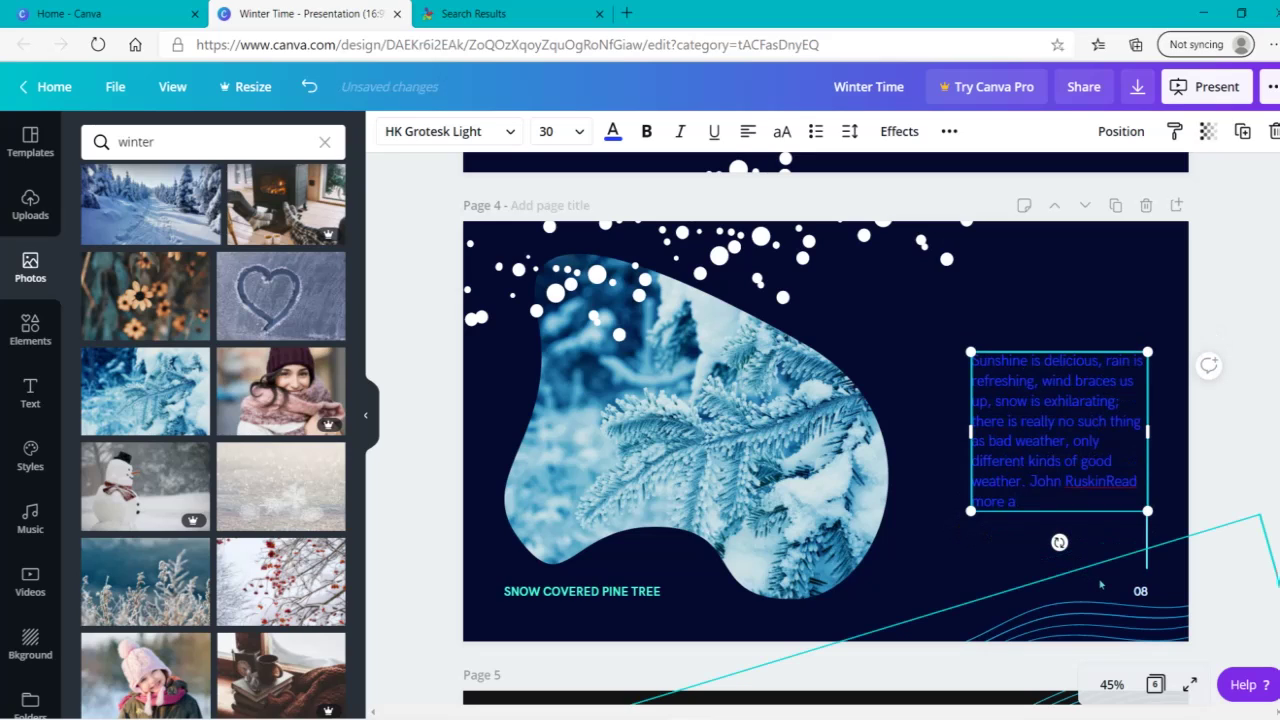
key(BackSpace)
key(BackSpace)
key(BackSpace)
key(BackSpace)
key(BackSpace)
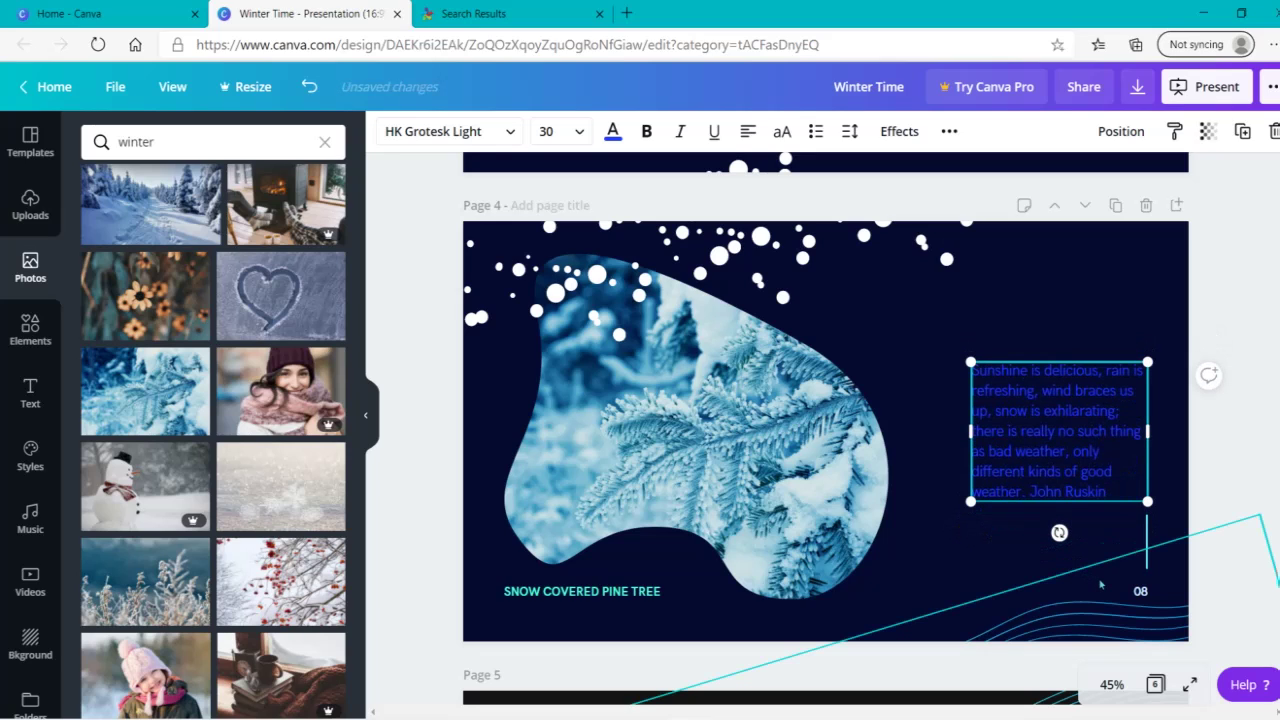
key(Return)
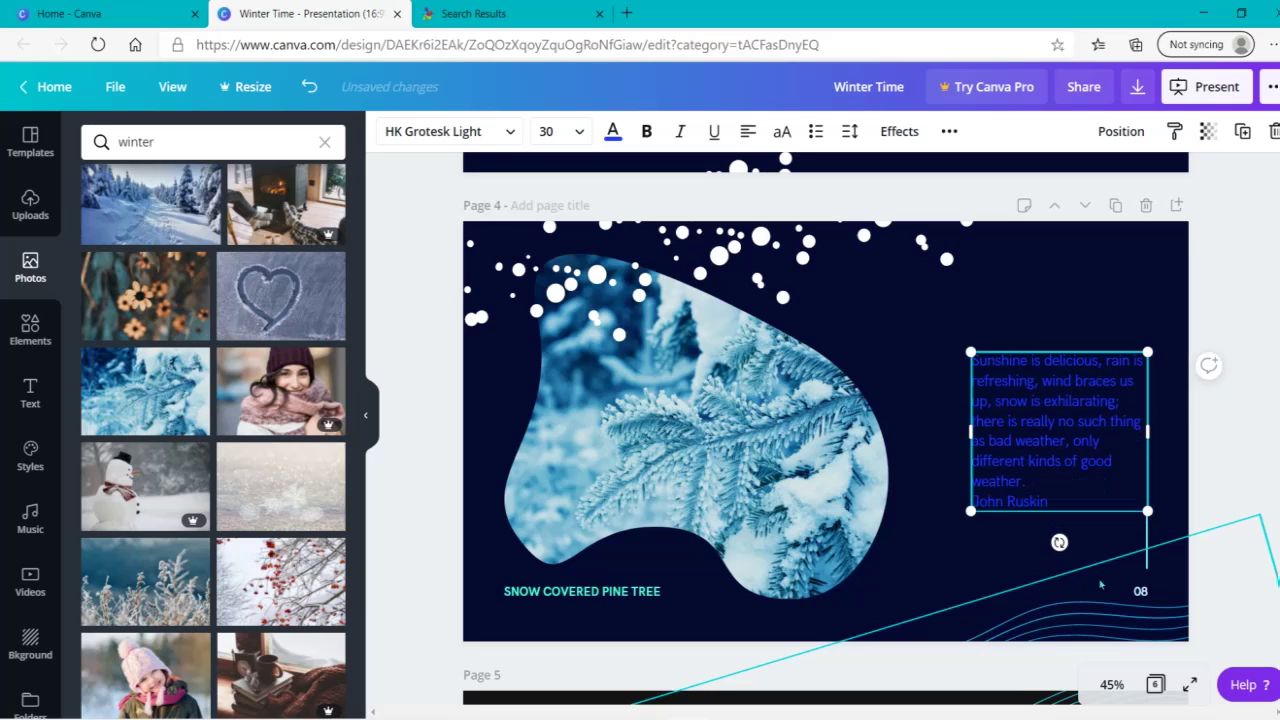
click(1214, 441)
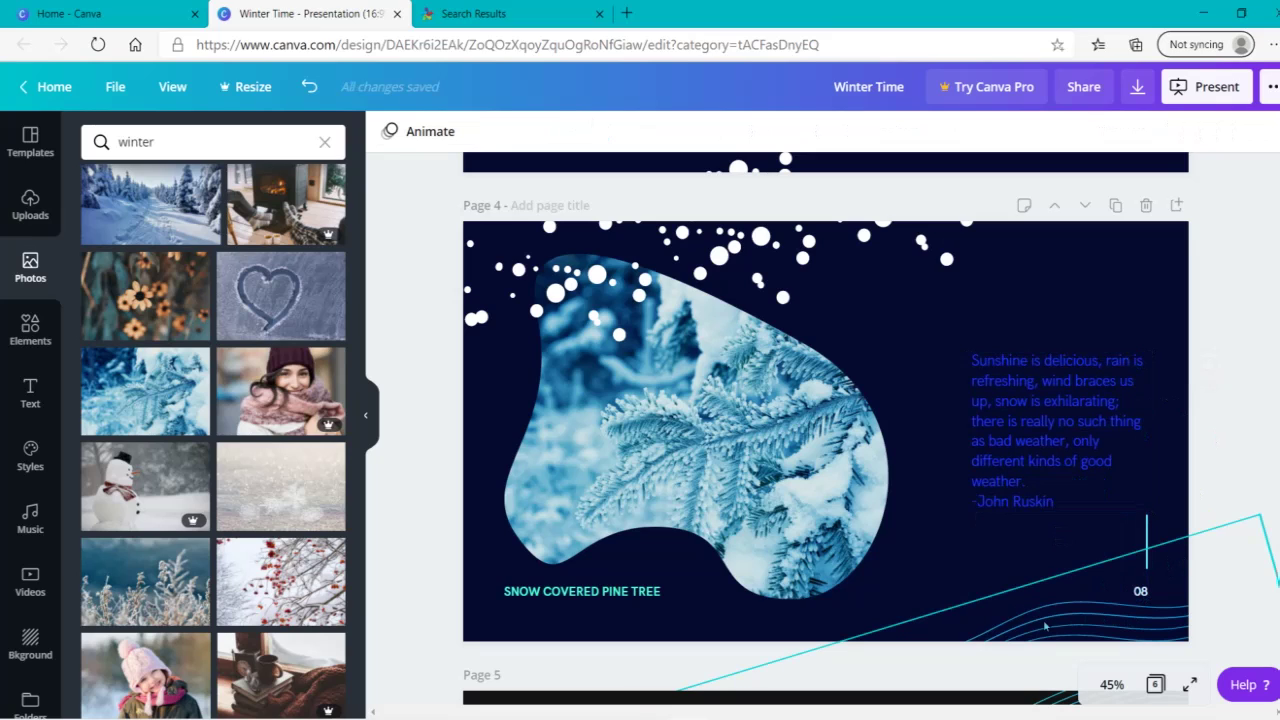
Step: Delete the wavy line graphic from the lower-right corner of page 4
mouse_move(1104, 631)
mouse_down()
mouse_move(1095, 511)
mouse_move(1010, 297)
mouse_move(1081, 497)
mouse_move(1165, 629)
mouse_move(1100, 600)
mouse_move(946, 591)
mouse_move(1146, 598)
mouse_up()
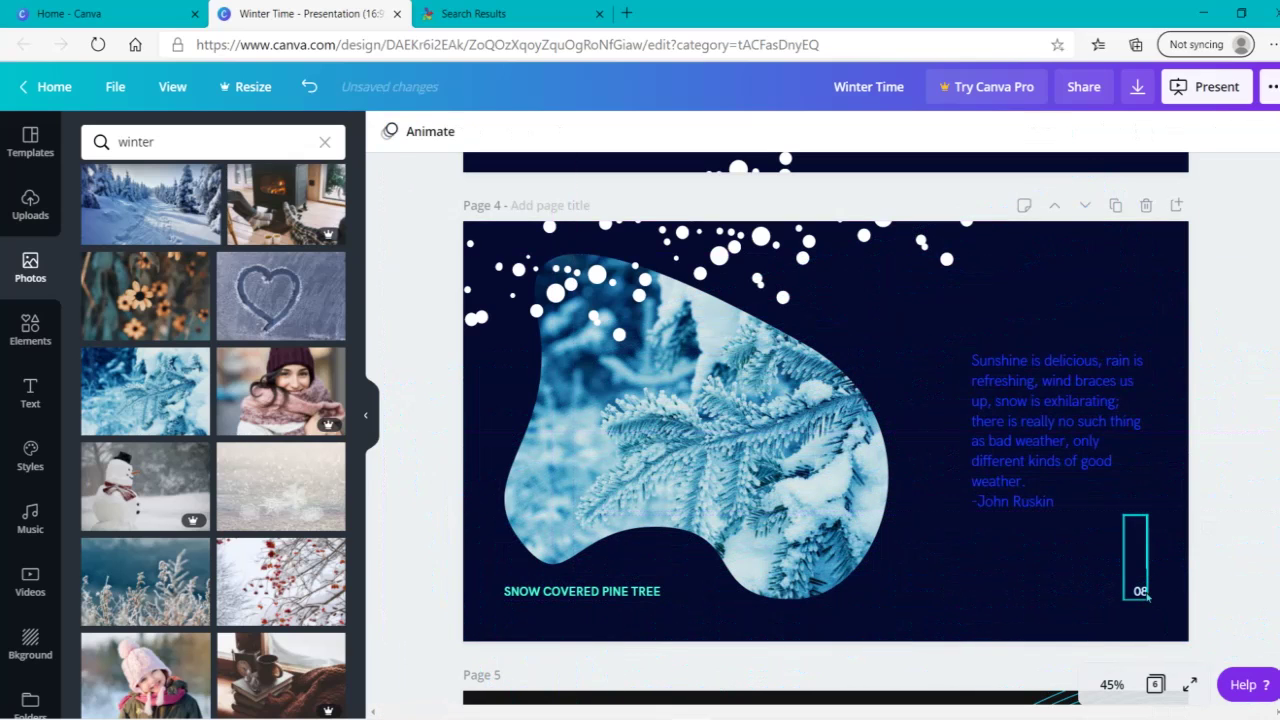
Step: Replace the page number 08 on page 4 with "COURSE 1", ungroup it from the line and widen its text box to fit one line
click(1147, 596)
key(BackSpace)
text(course 1)
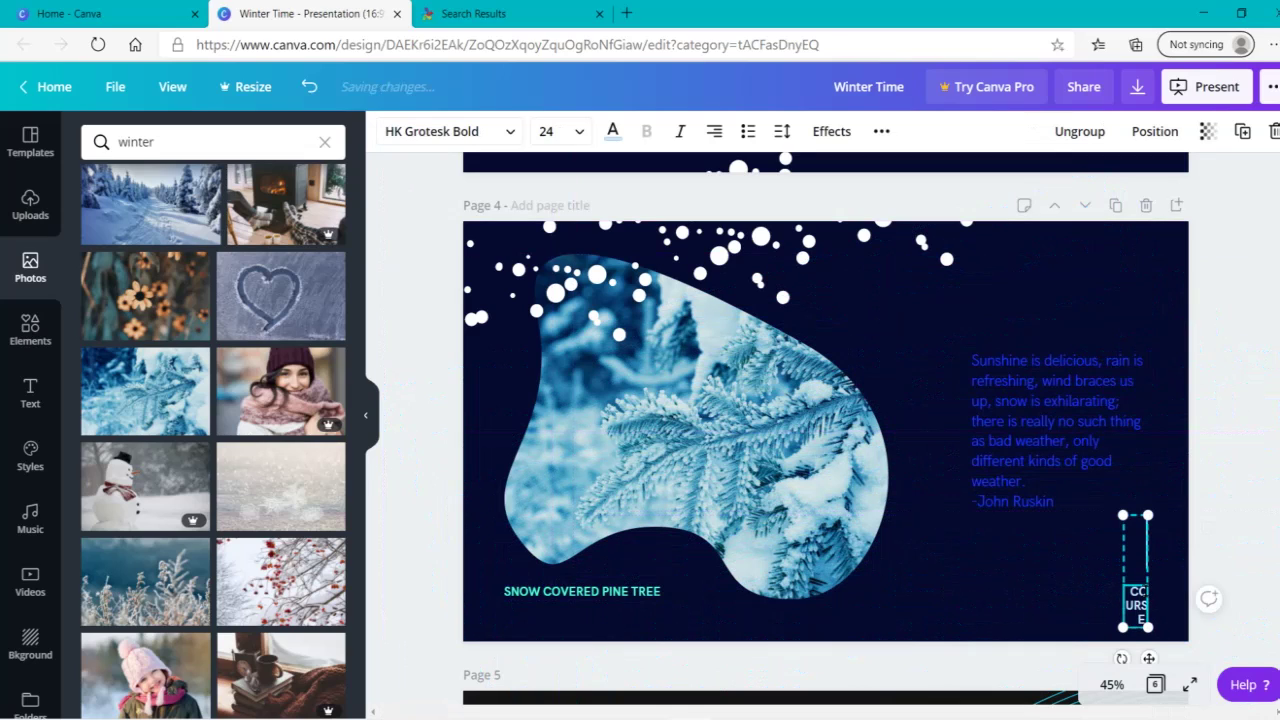
click(1079, 131)
click(1190, 607)
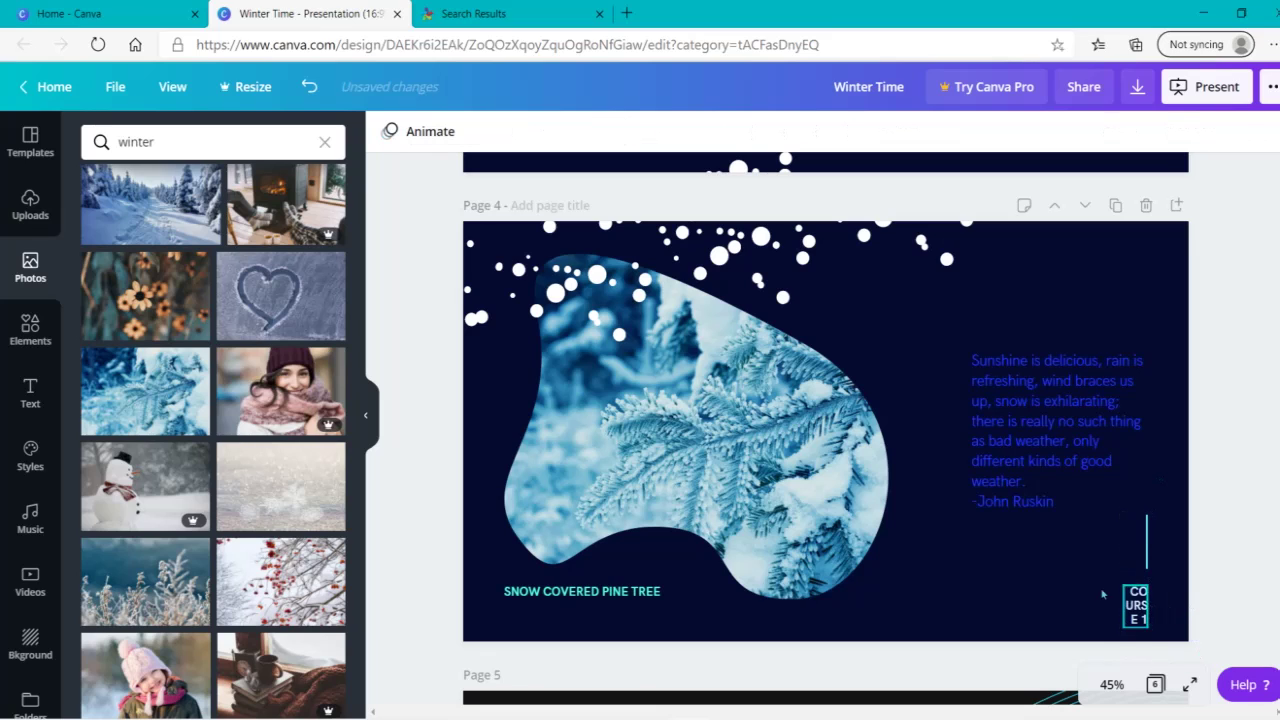
click(1120, 600)
drag(1111, 602, 1078, 604)
click(1254, 597)
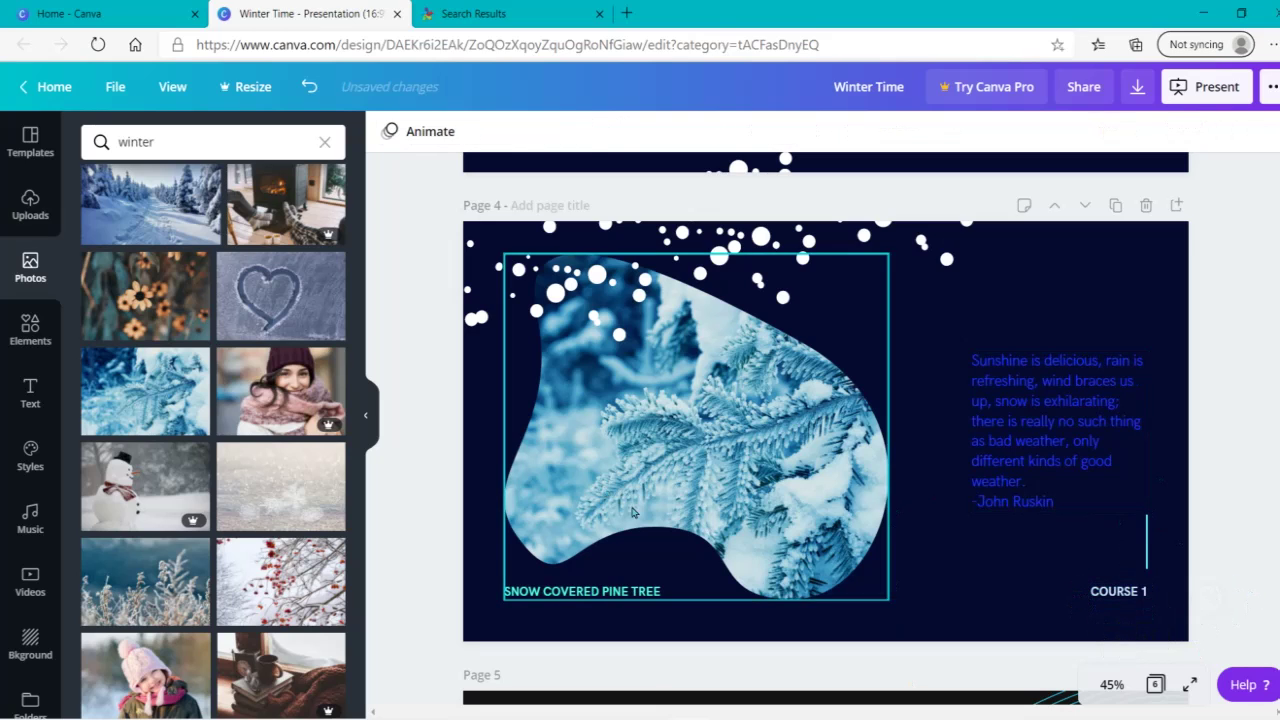
Step: Place a slightly rotated copy of the snow dots in the lower-right corner of page 4, around the "COURSE 1" label
click(706, 246)
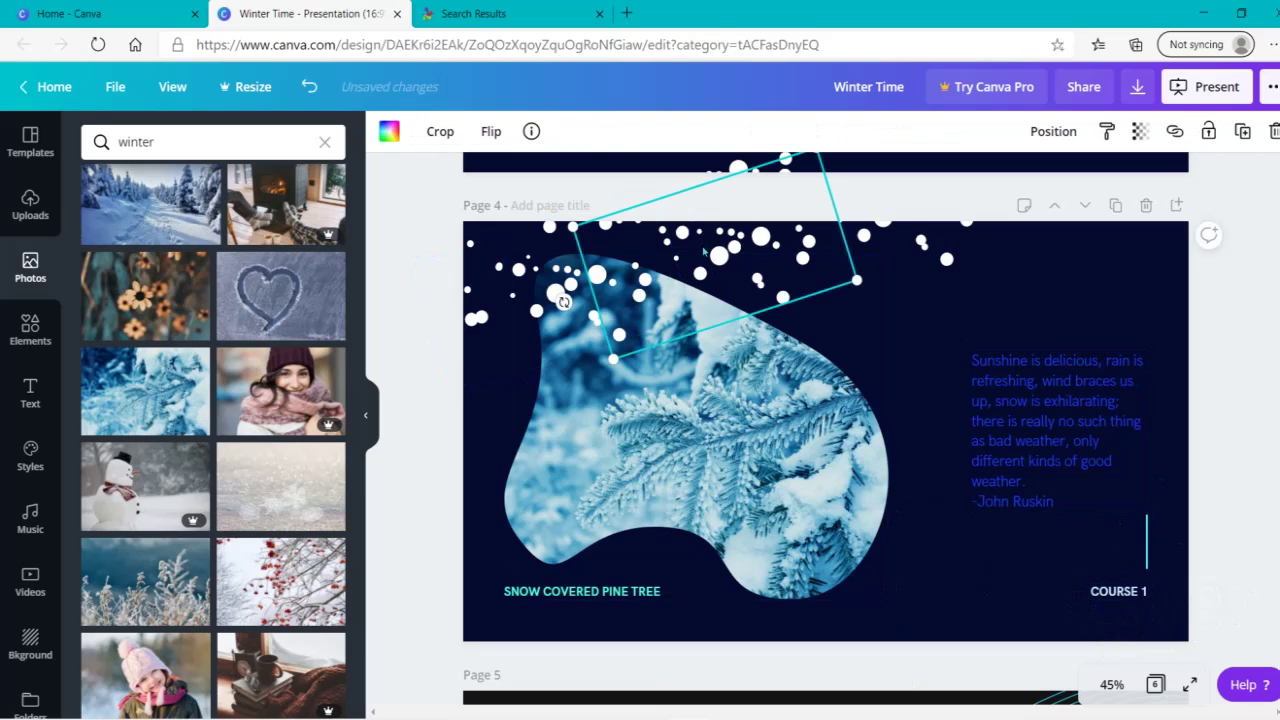
drag(792, 353, 812, 393)
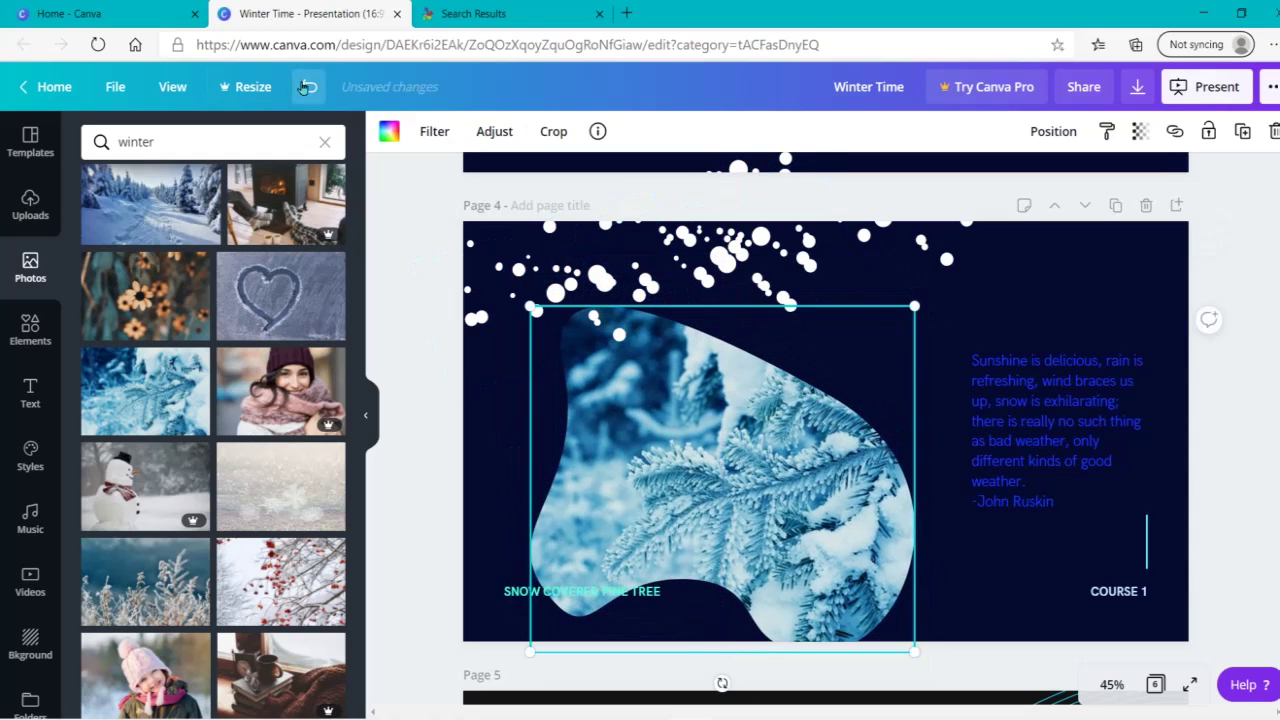
key(ctrl+z)
drag(754, 276, 1120, 646)
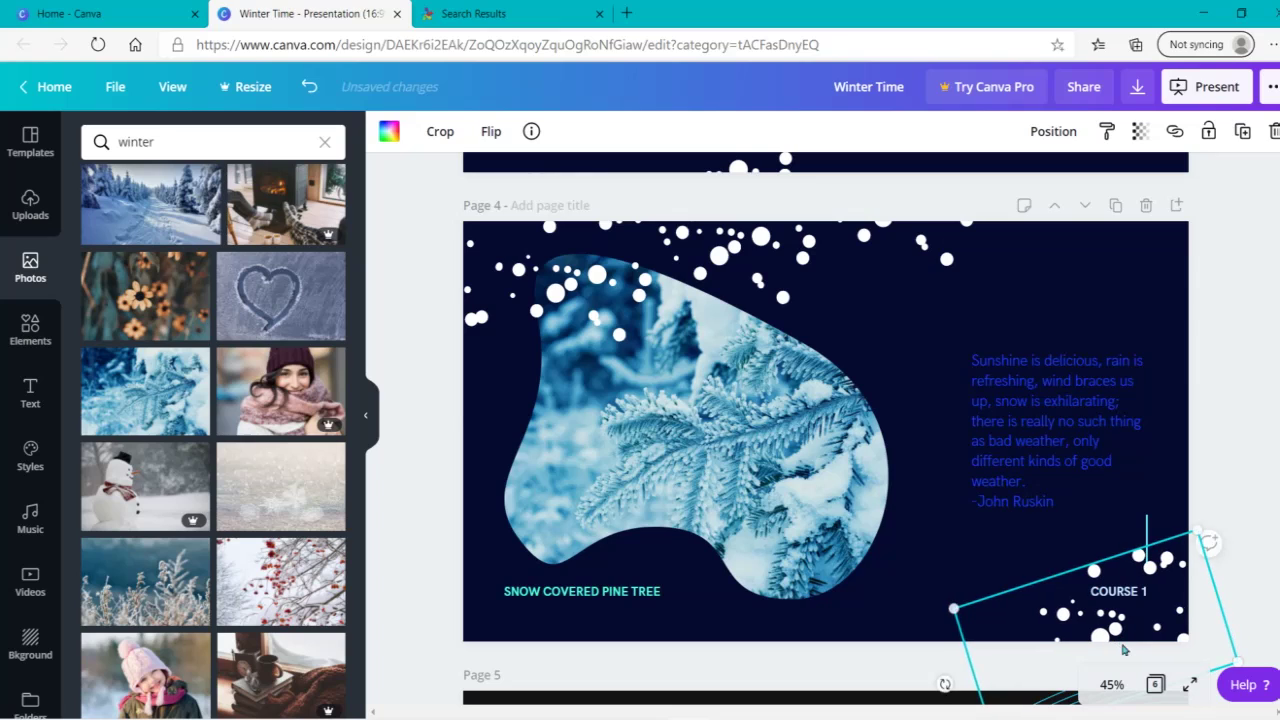
mouse_move(944, 683)
mouse_down()
mouse_move(934, 671)
mouse_move(949, 695)
mouse_up()
click(1230, 447)
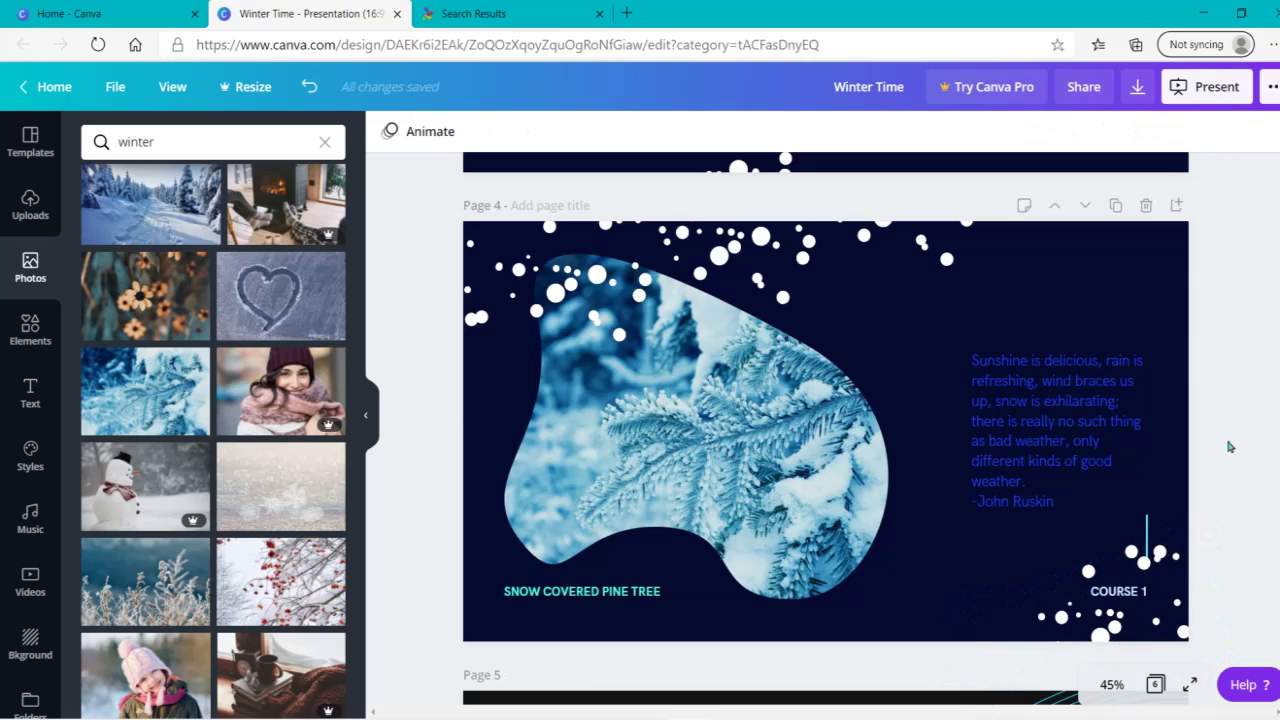
drag(1160, 623, 1143, 630)
click(1273, 507)
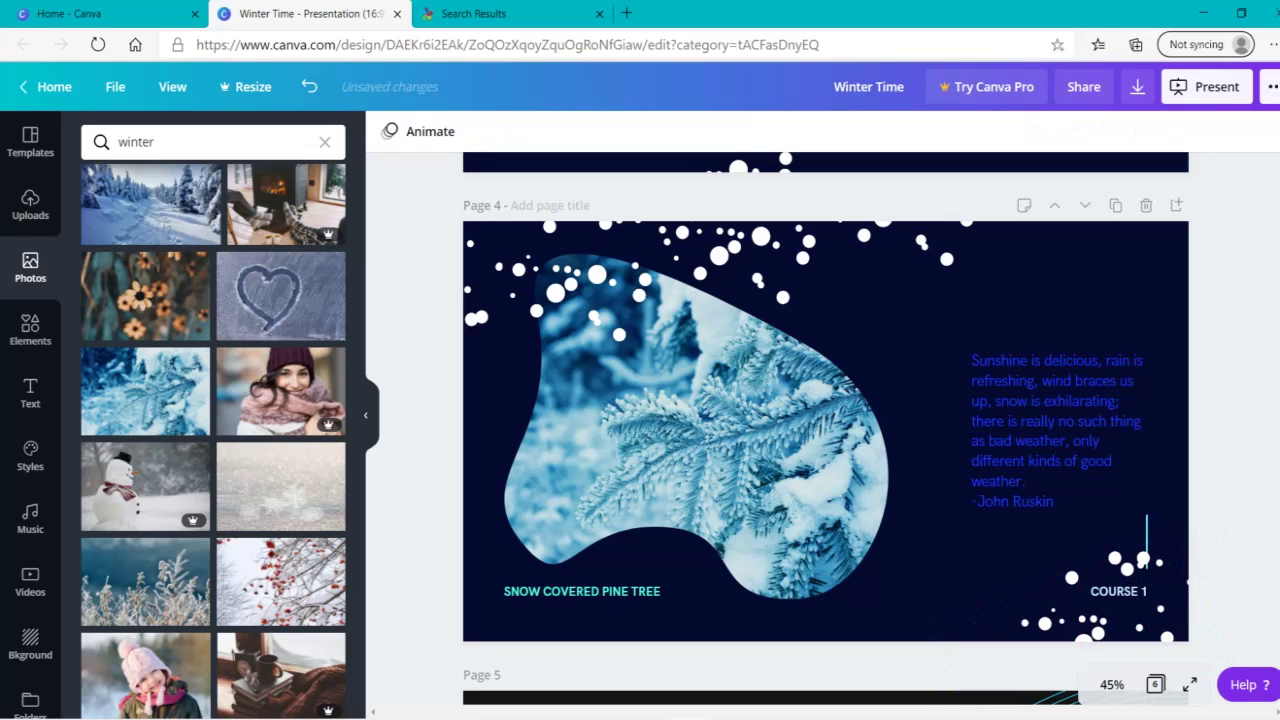
Step: Review the restyled page 4 and compare it with the template pages that follow it
scroll(1273, 507, down, 2)
scroll(1081, 385, up, 1)
click(1081, 385)
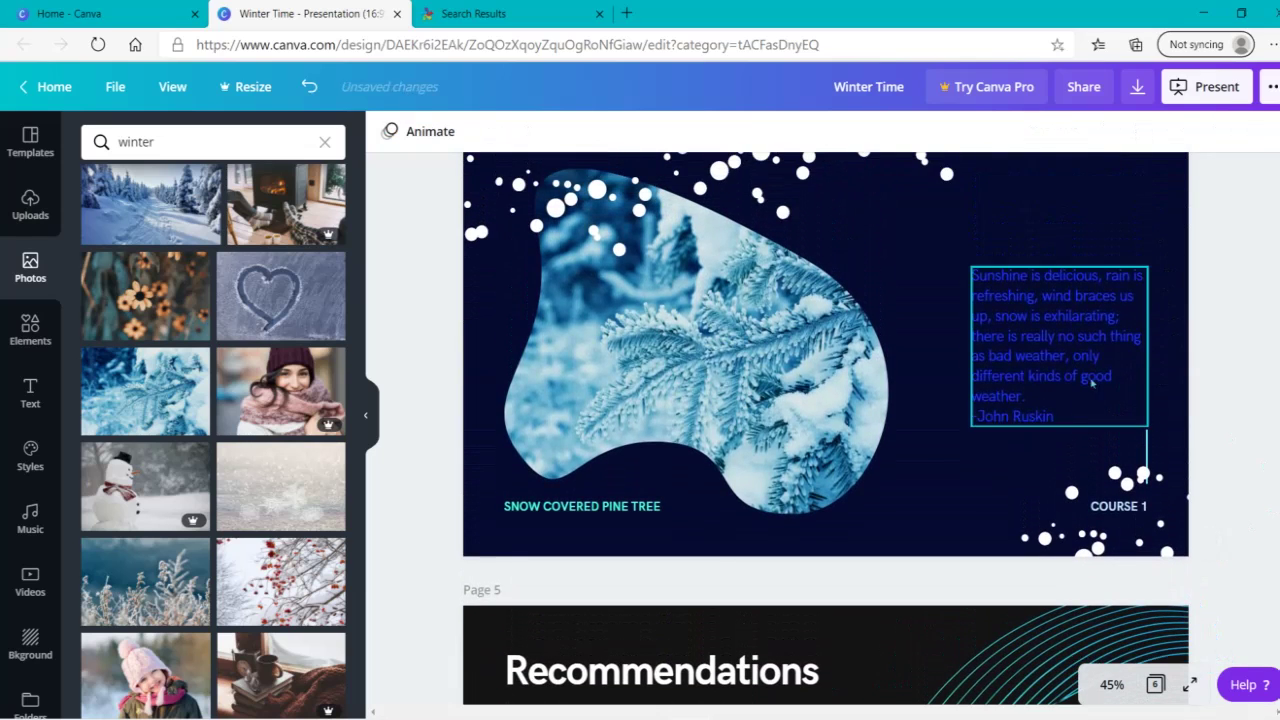
scroll(1208, 283, up, 1)
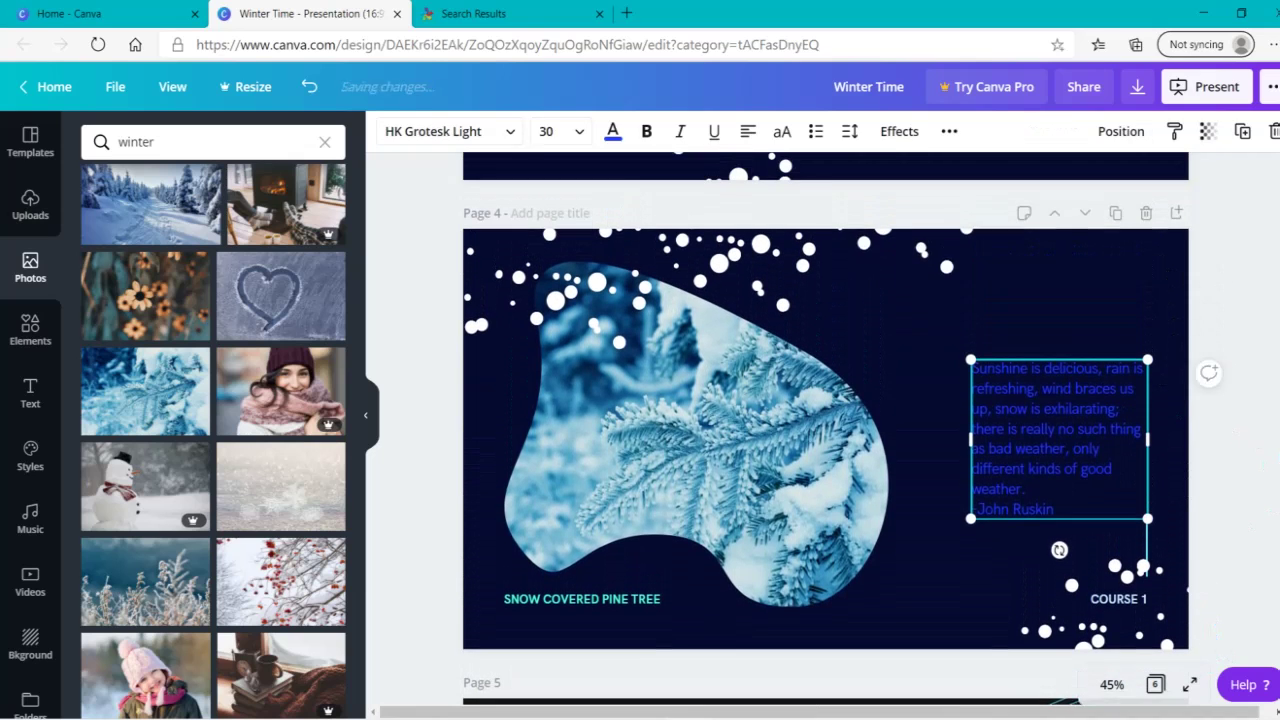
click(1209, 391)
scroll(1147, 560, down, 8)
scroll(1147, 560, up, 2)
scroll(1147, 560, down, 4)
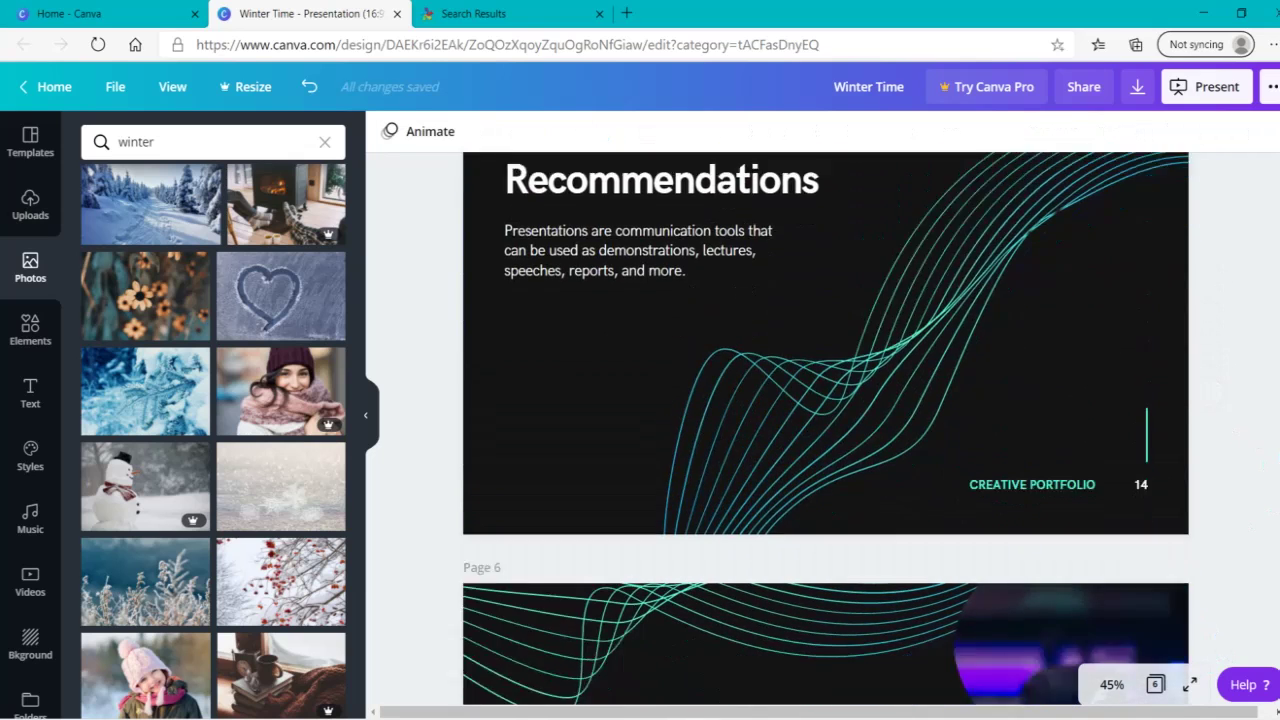
scroll(1277, 538, up, 4)
scroll(1277, 538, down, 4)
scroll(1277, 538, up, 4)
scroll(1277, 538, up, 5)
scroll(1277, 538, down, 4)
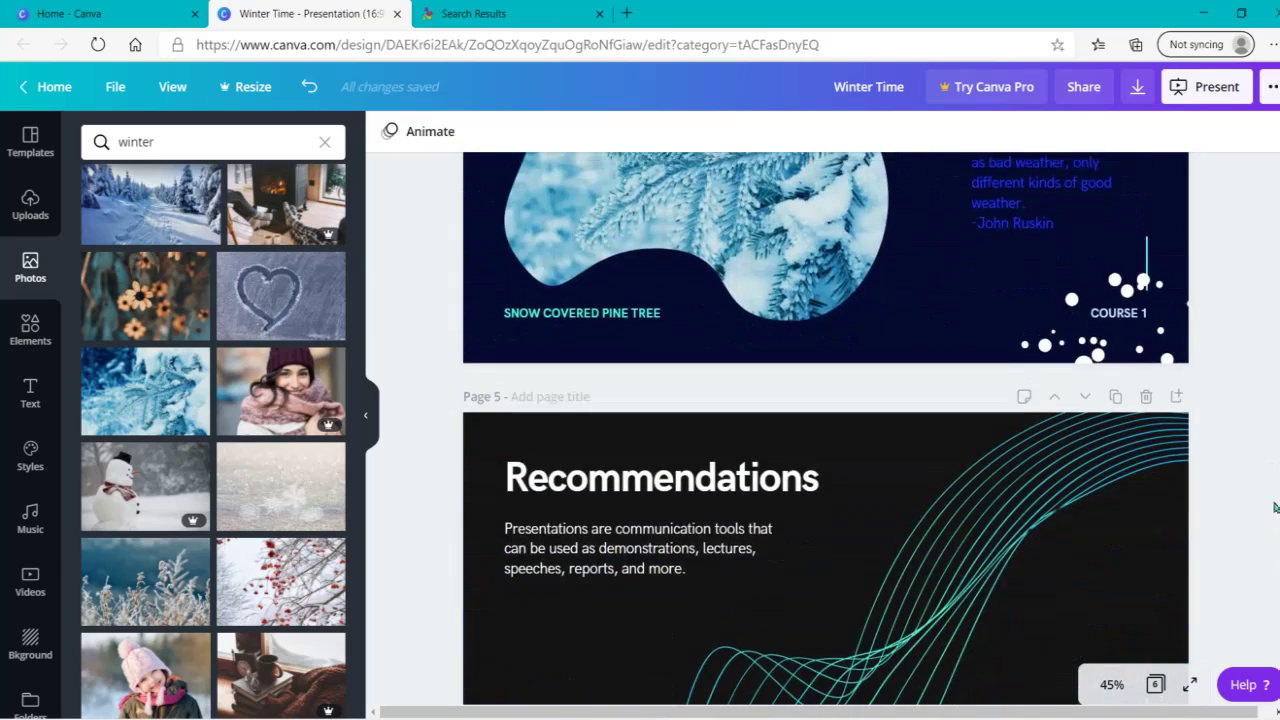
Step: Apply the Start-up Culture colour palette to page 5 and try to apply it to all pages
scroll(1277, 538, down, 1)
click(30, 455)
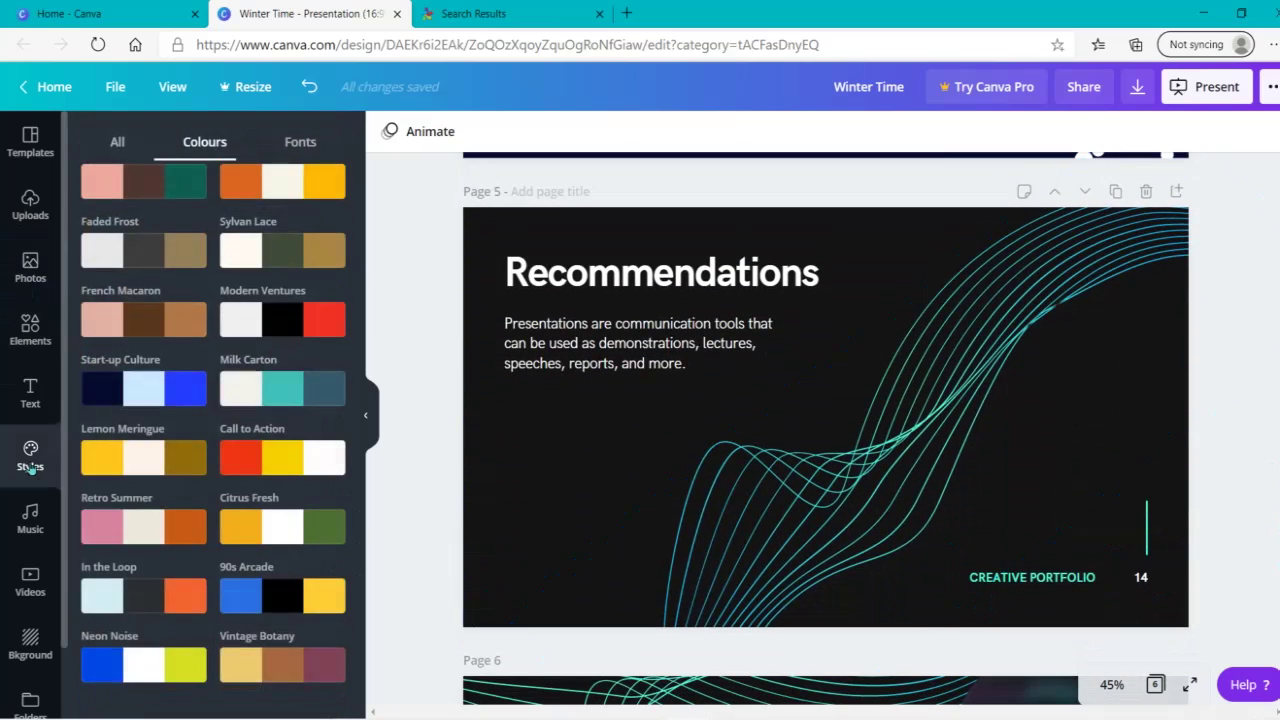
click(163, 388)
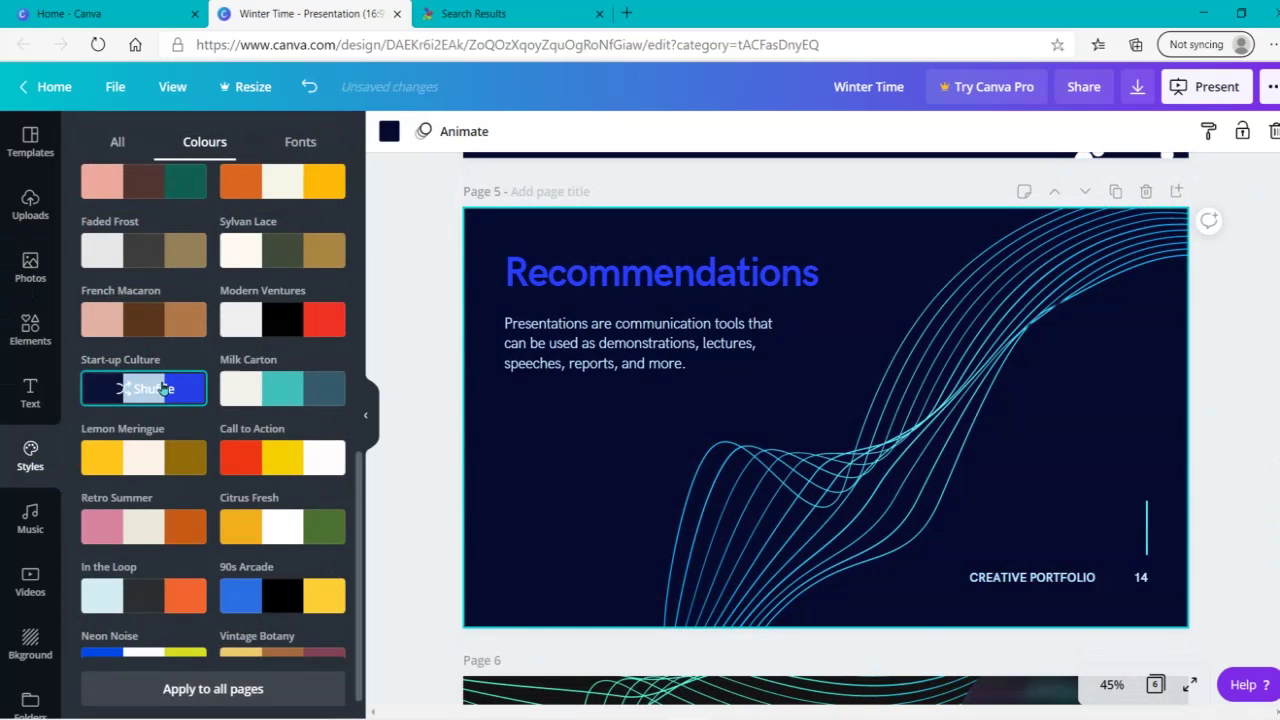
click(675, 699)
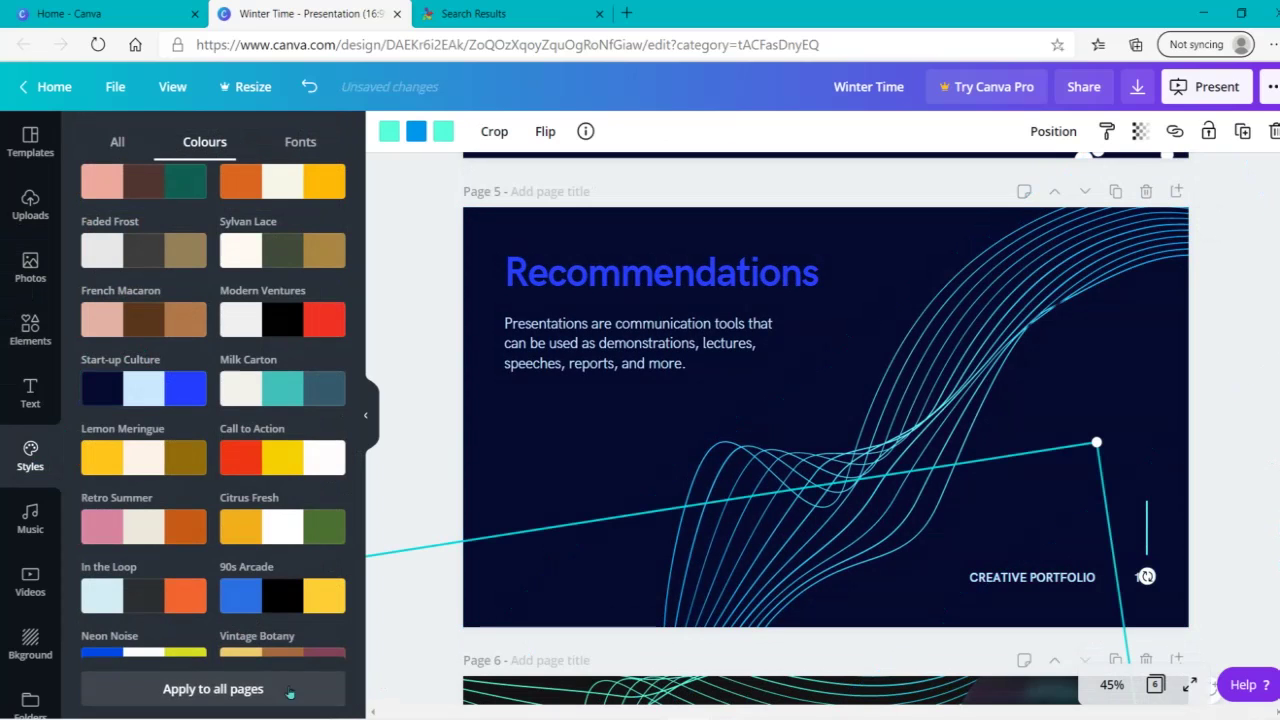
click(234, 690)
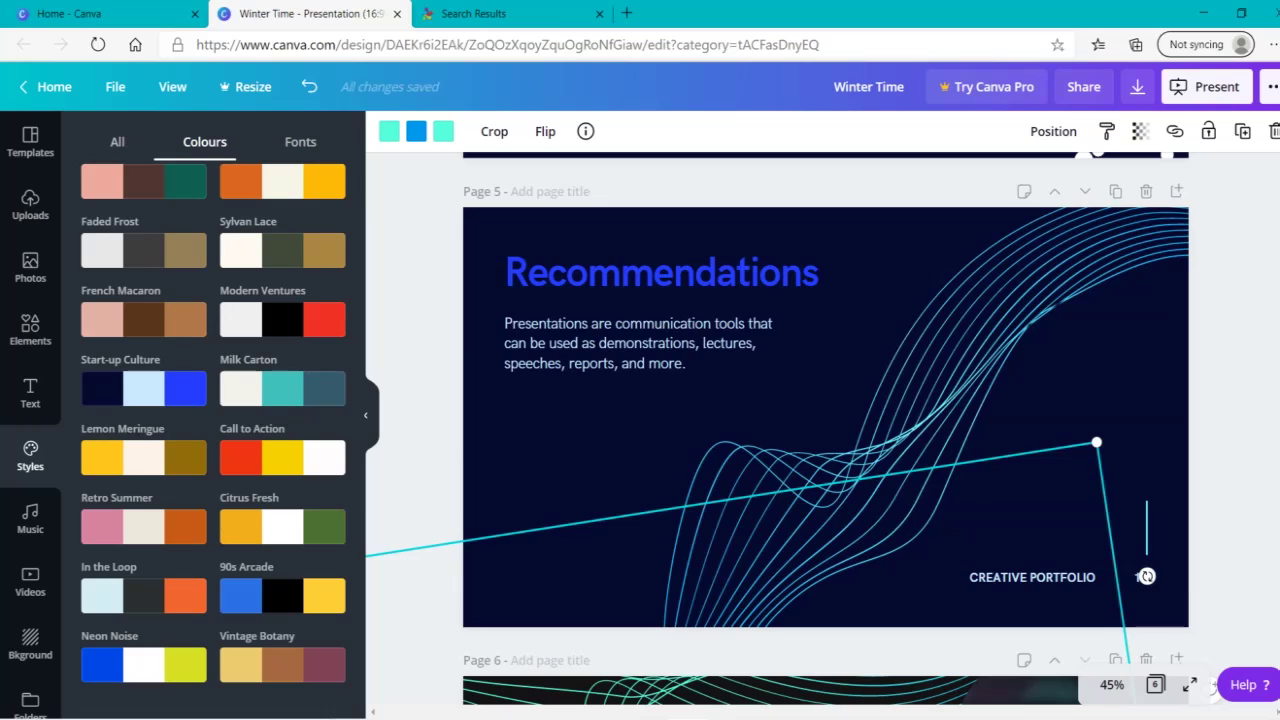
Step: Recolour page 6 with the Start-up Culture palette
scroll(1143, 549, down, 5)
click(640, 529)
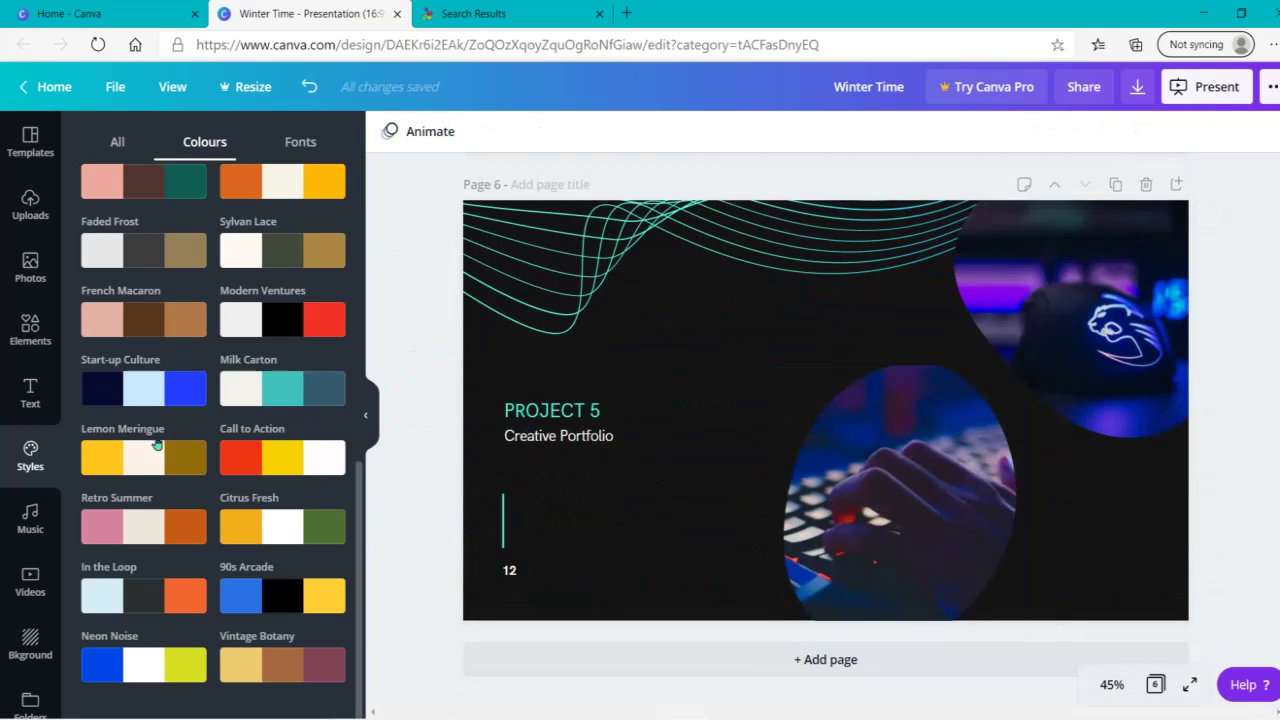
click(140, 388)
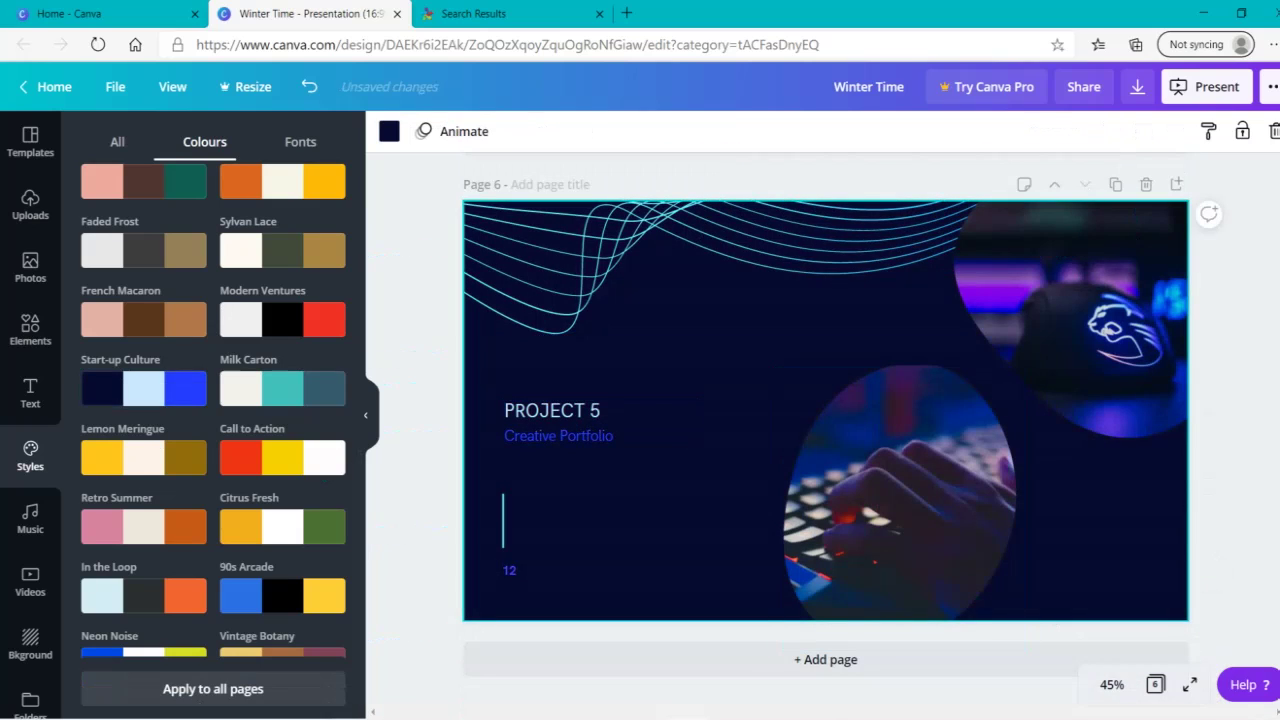
Step: Replace the "Recommendations" heading on page 5 with "Fun Games"
scroll(825, 410, up, 8)
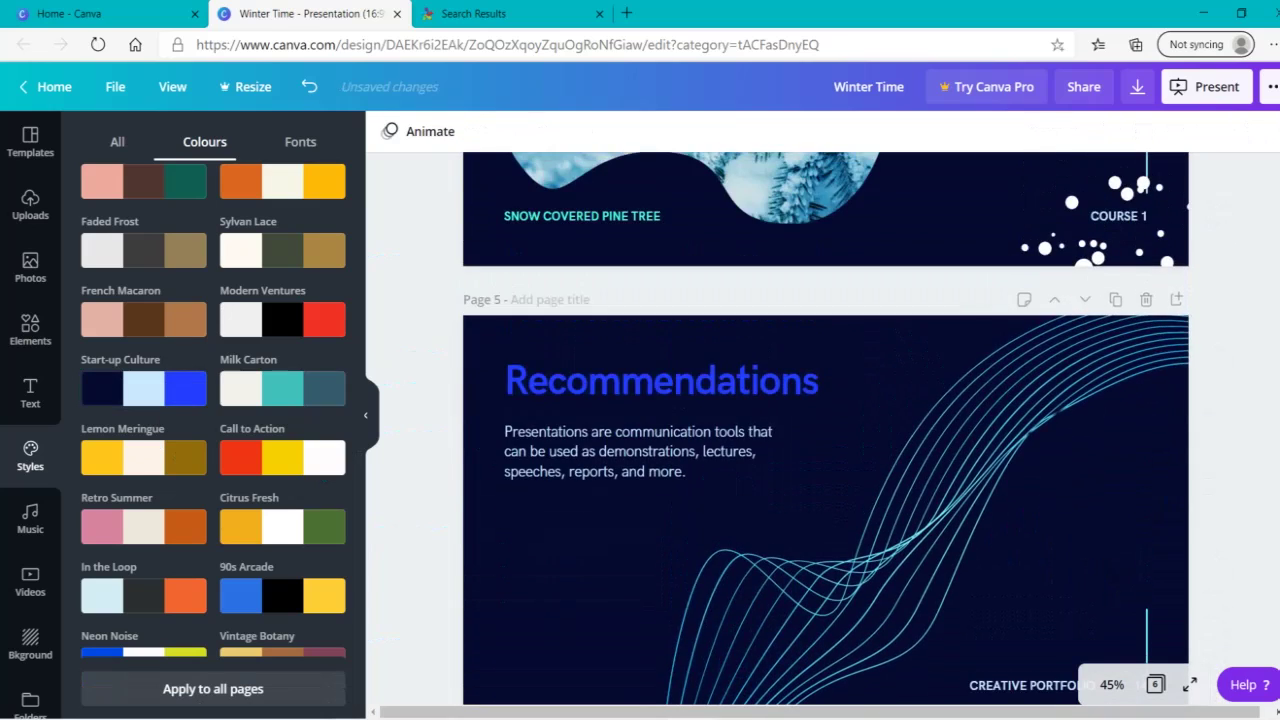
scroll(825, 430, up, 2)
scroll(825, 430, down, 4)
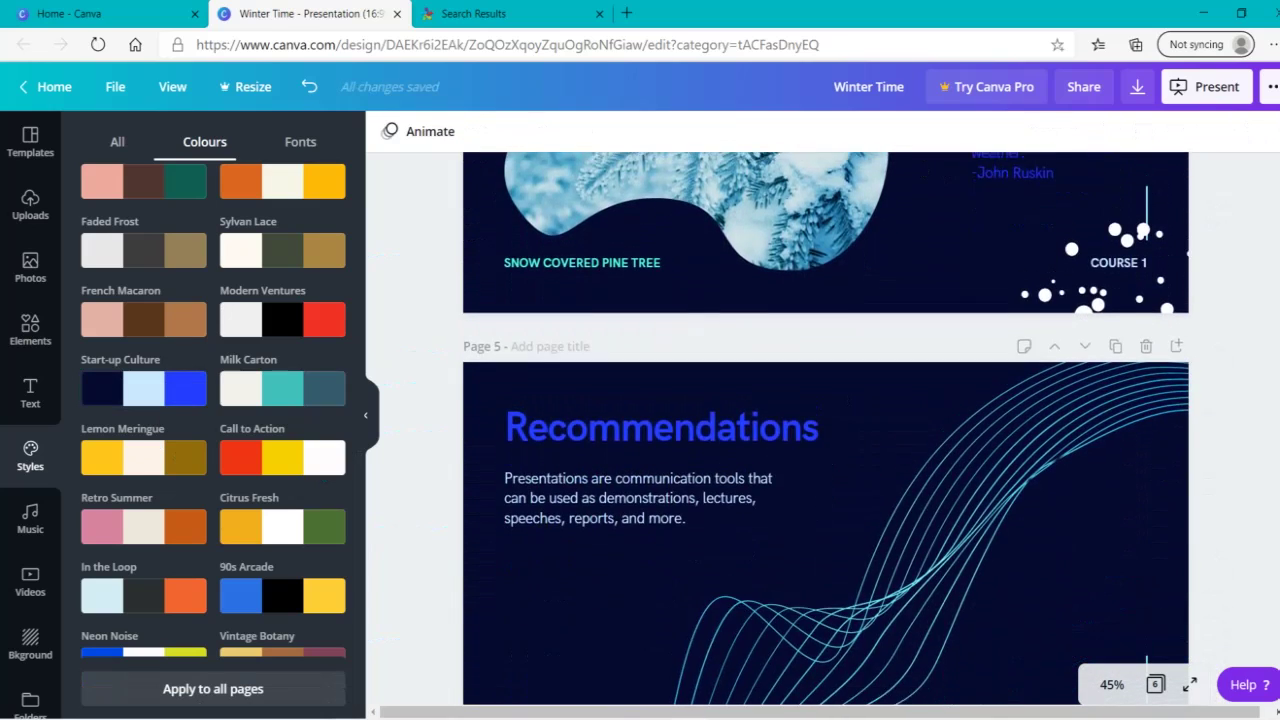
scroll(778, 212, down, 3)
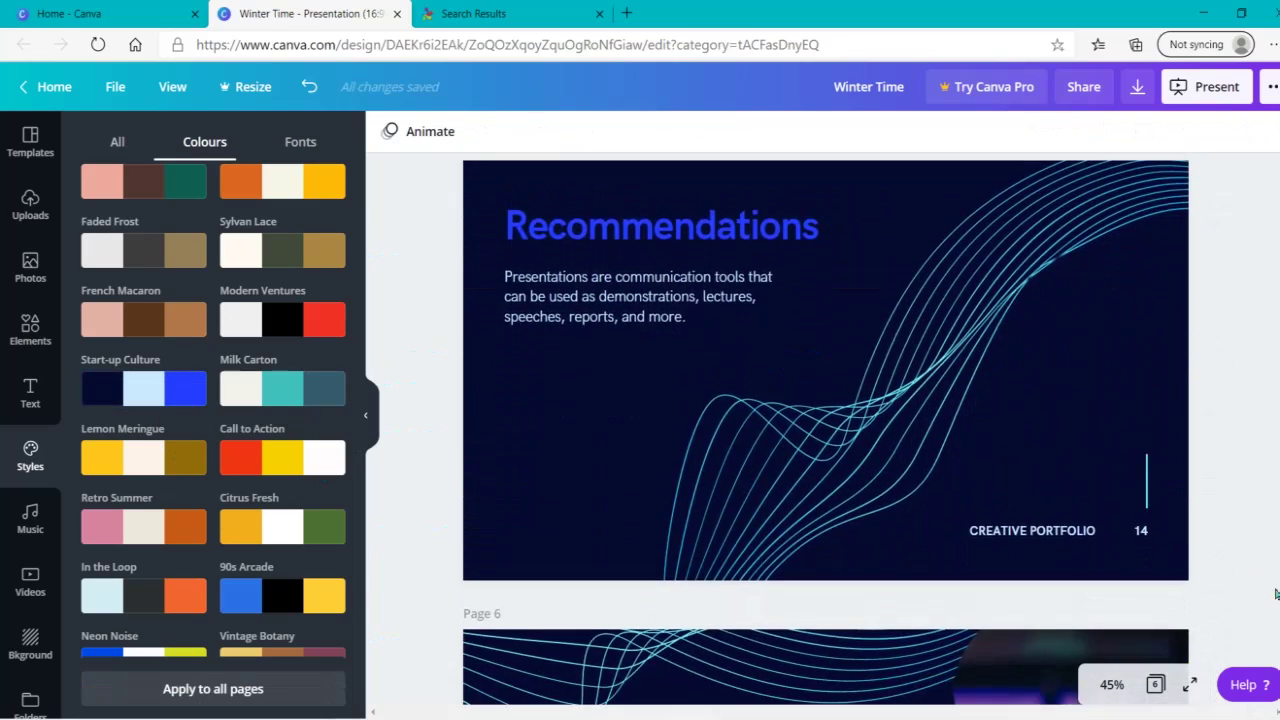
click(736, 218)
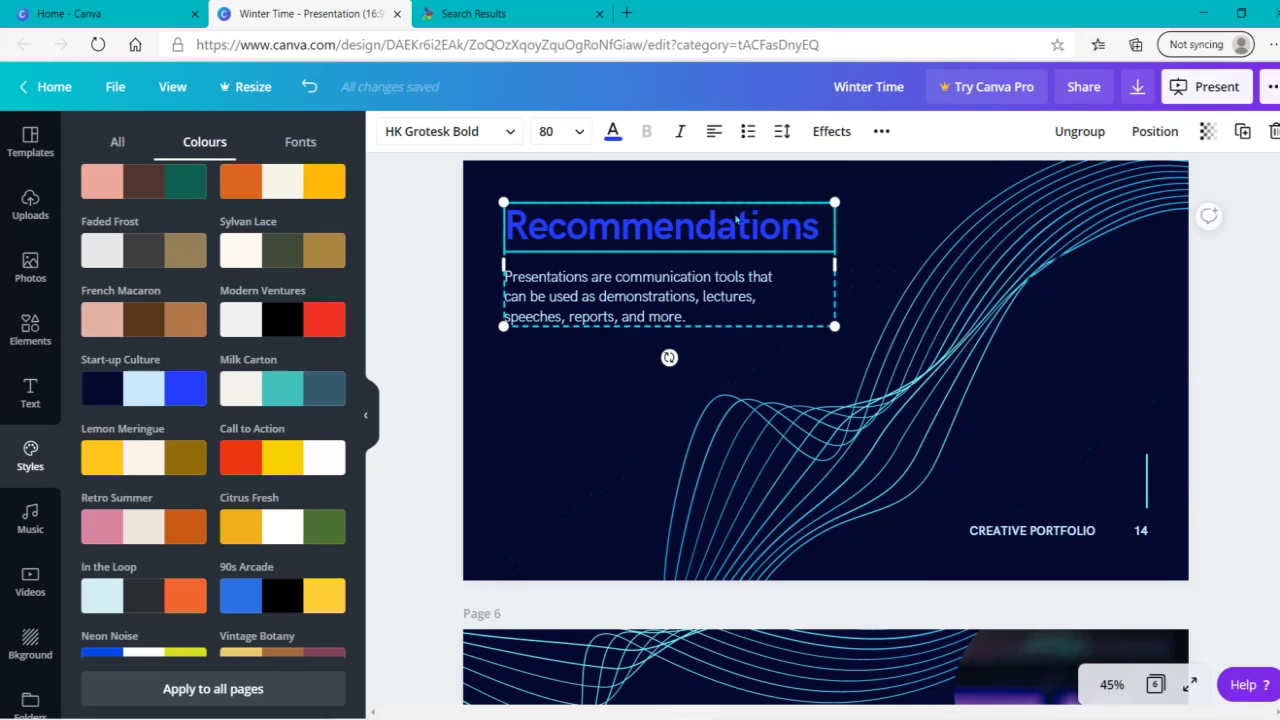
key(BackSpace)
key(BackSpace)
key(BackSpace)
key(BackSpace)
key(BackSpace)
key(BackSpace)
key(BackSpace)
key(BackSpace)
key(BackSpace)
key(BackSpace)
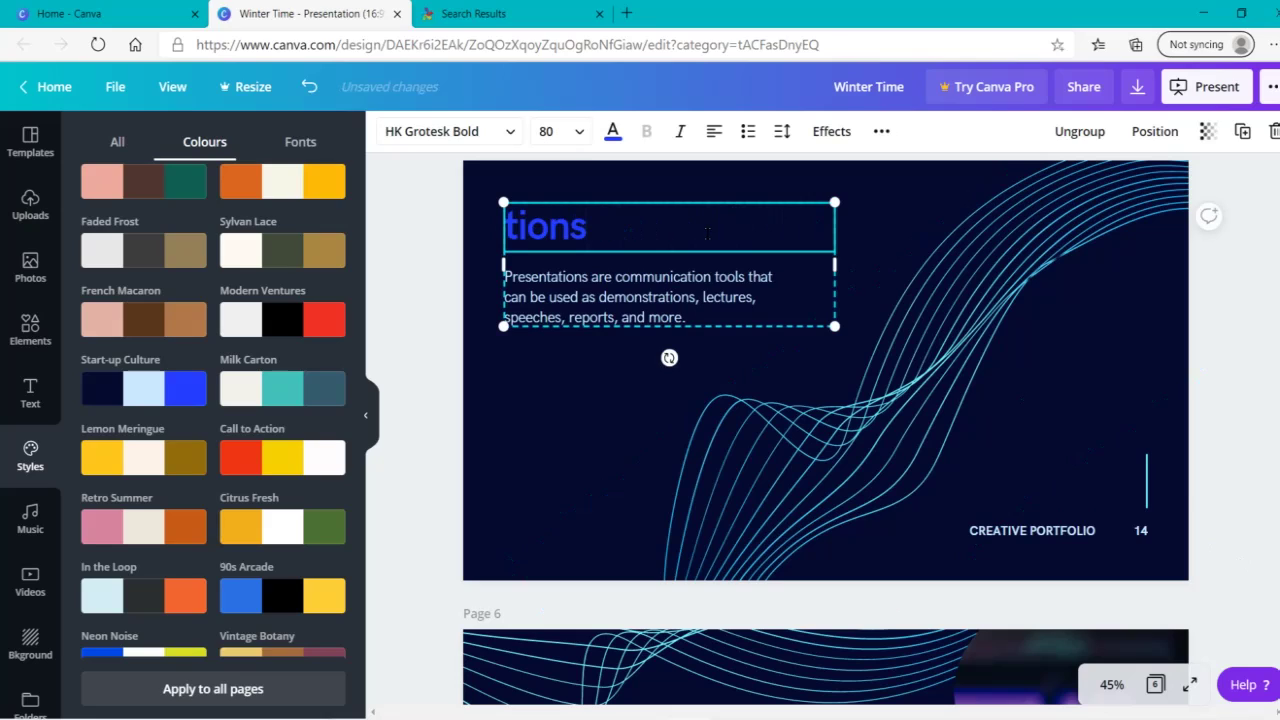
key(BackSpace)
key(BackSpace)
key(BackSpace)
key(BackSpace)
key(BackSpace)
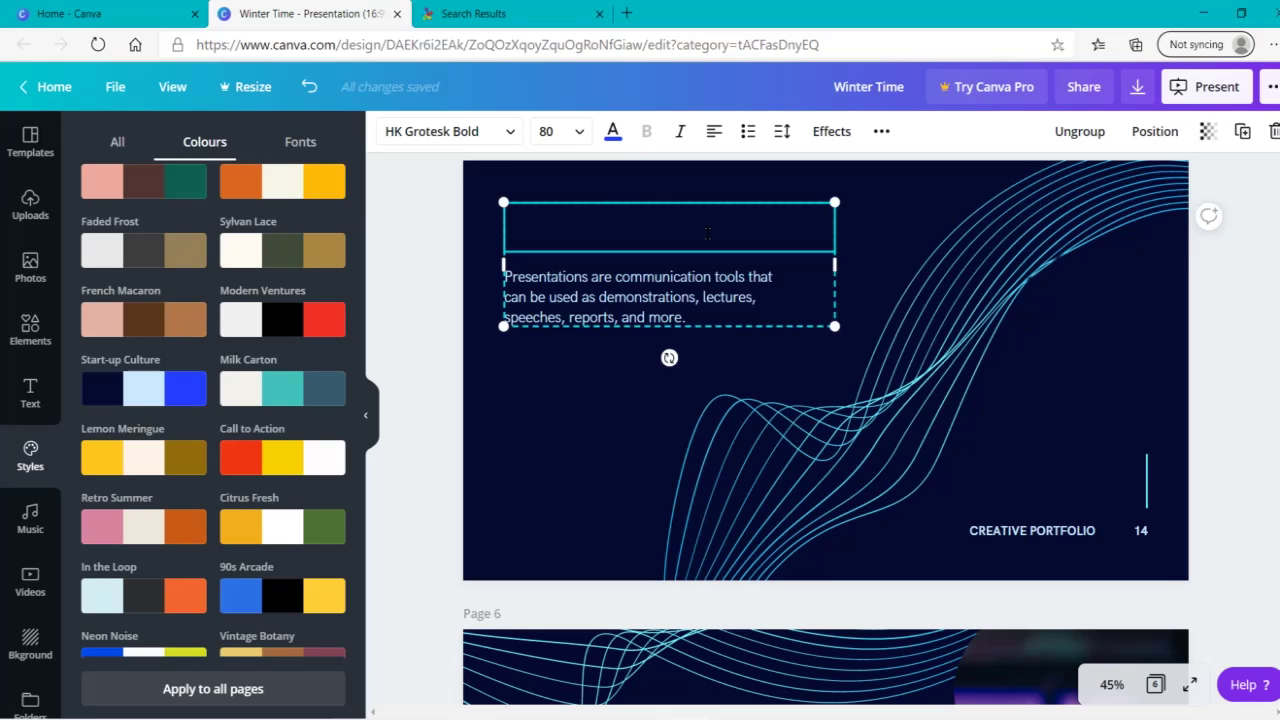
text(un)
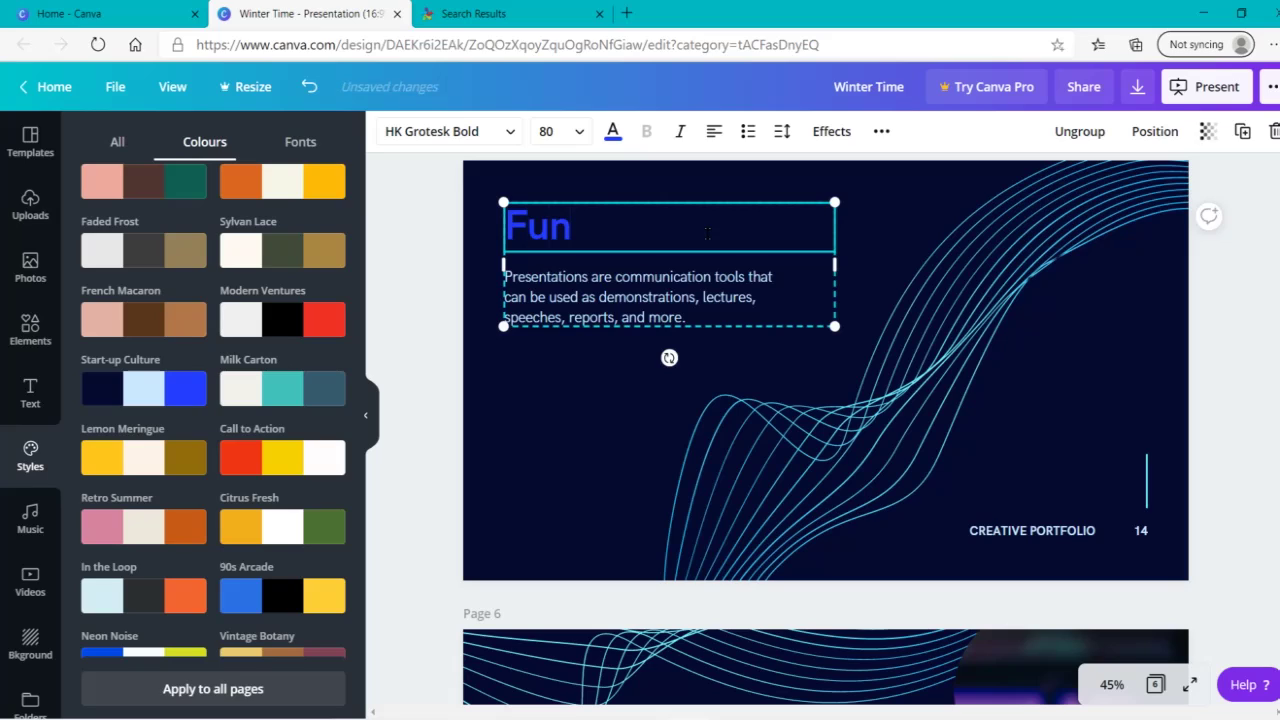
text( D)
key(BackSpace)
text(Games)
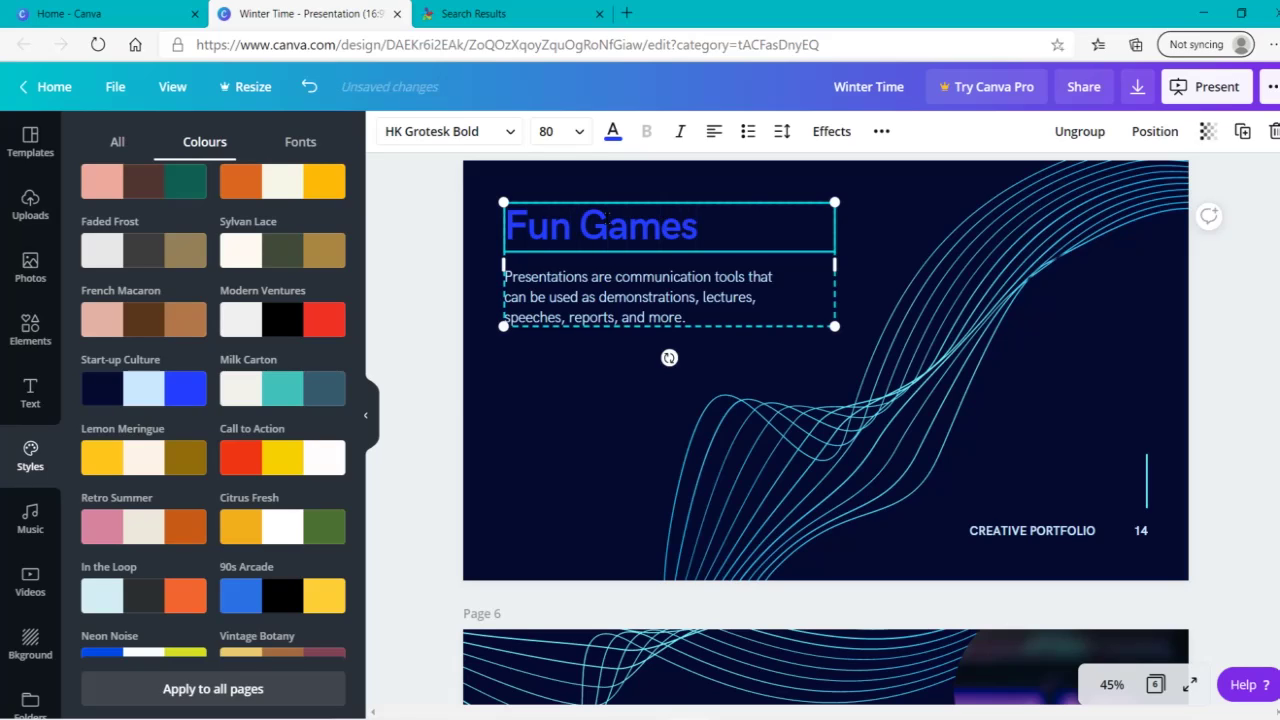
click(437, 402)
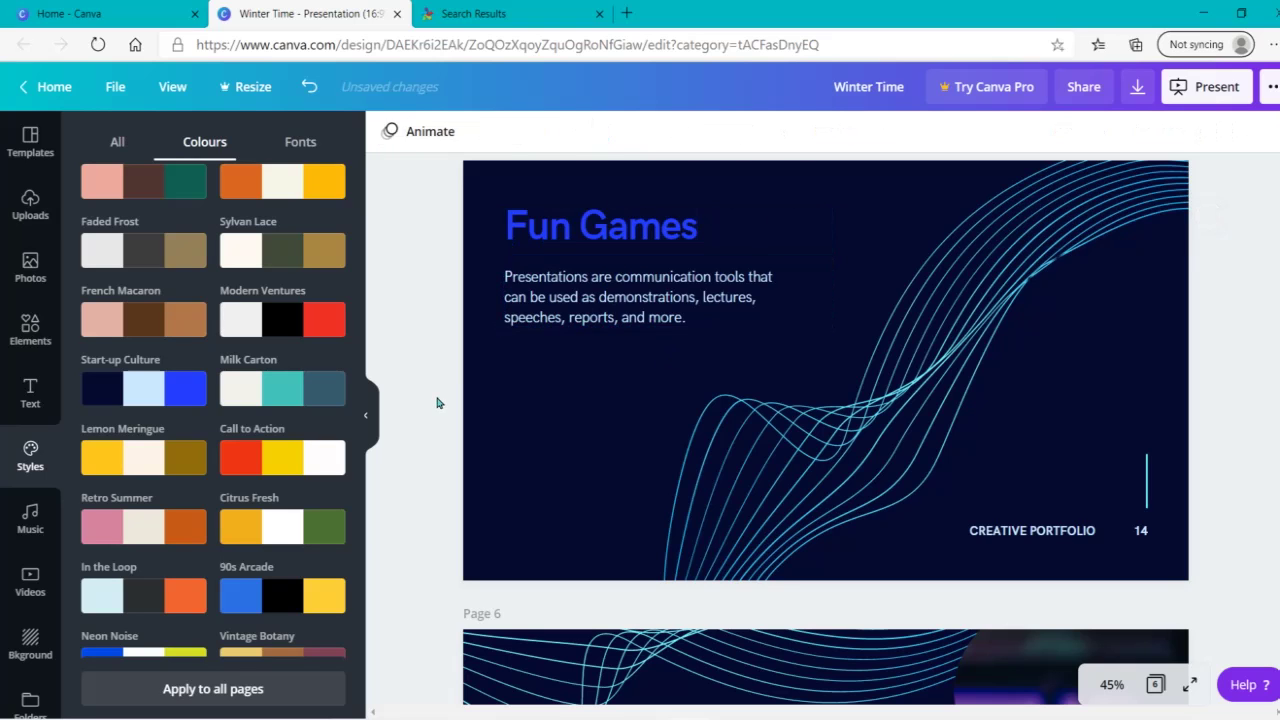
Step: Paste the snow dots near the bottom centre of page 5 and delete the wavy line graphic
key(ctrl+v)
mouse_move(726, 228)
mouse_down()
mouse_move(783, 507)
mouse_move(735, 564)
mouse_move(718, 564)
mouse_up()
click(916, 354)
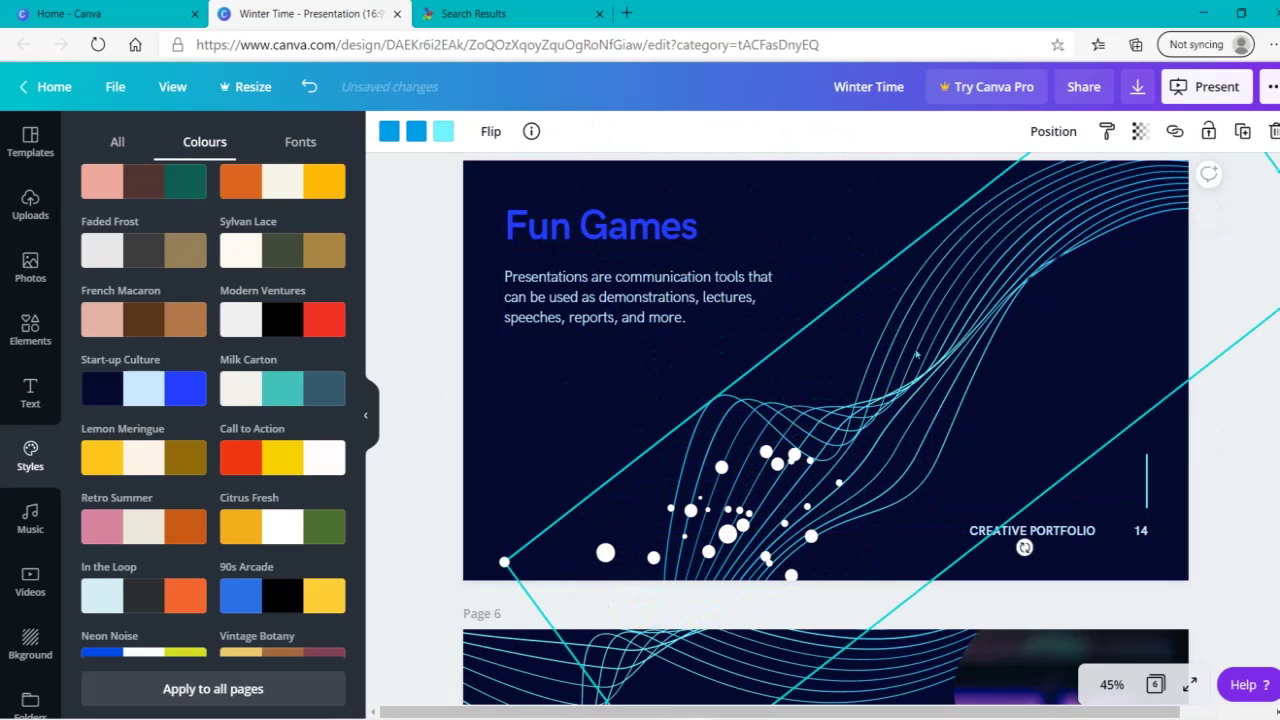
key(Delete)
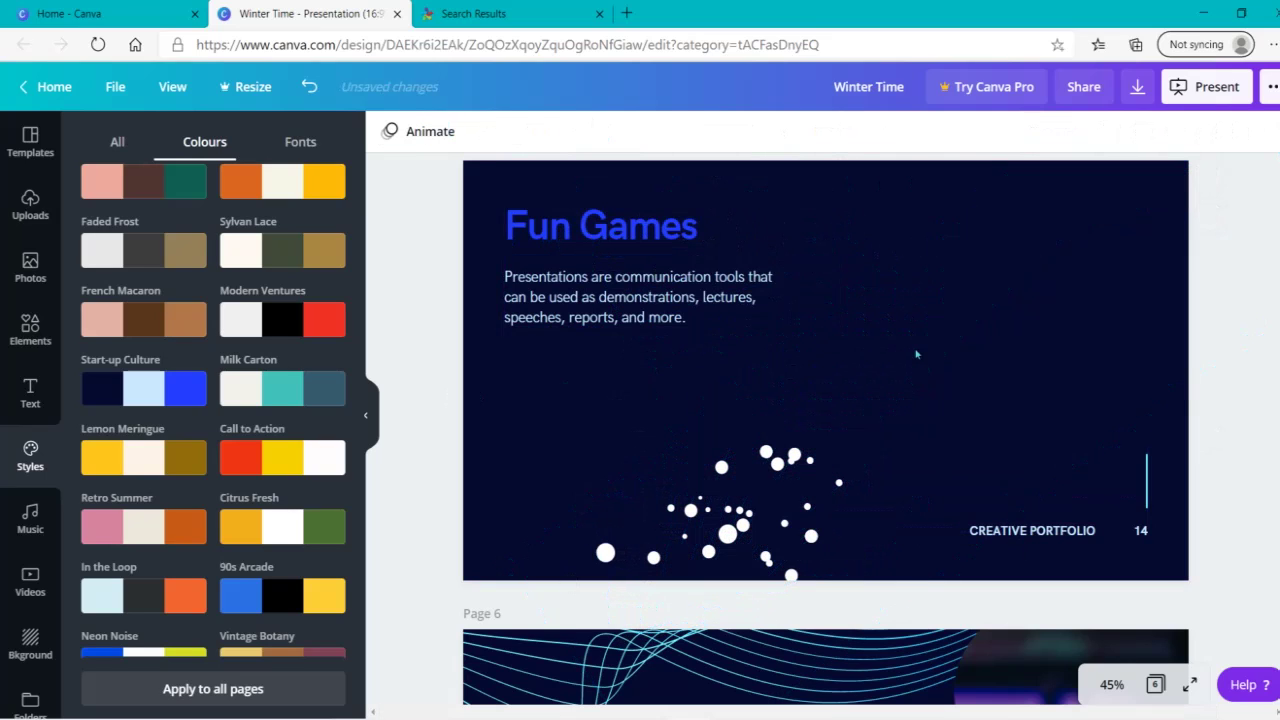
Step: Add more copies of the snow dots on page 5 to form a diagonal band rising to the upper-right corner
click(745, 521)
key(ctrl+d)
drag(778, 312, 831, 374)
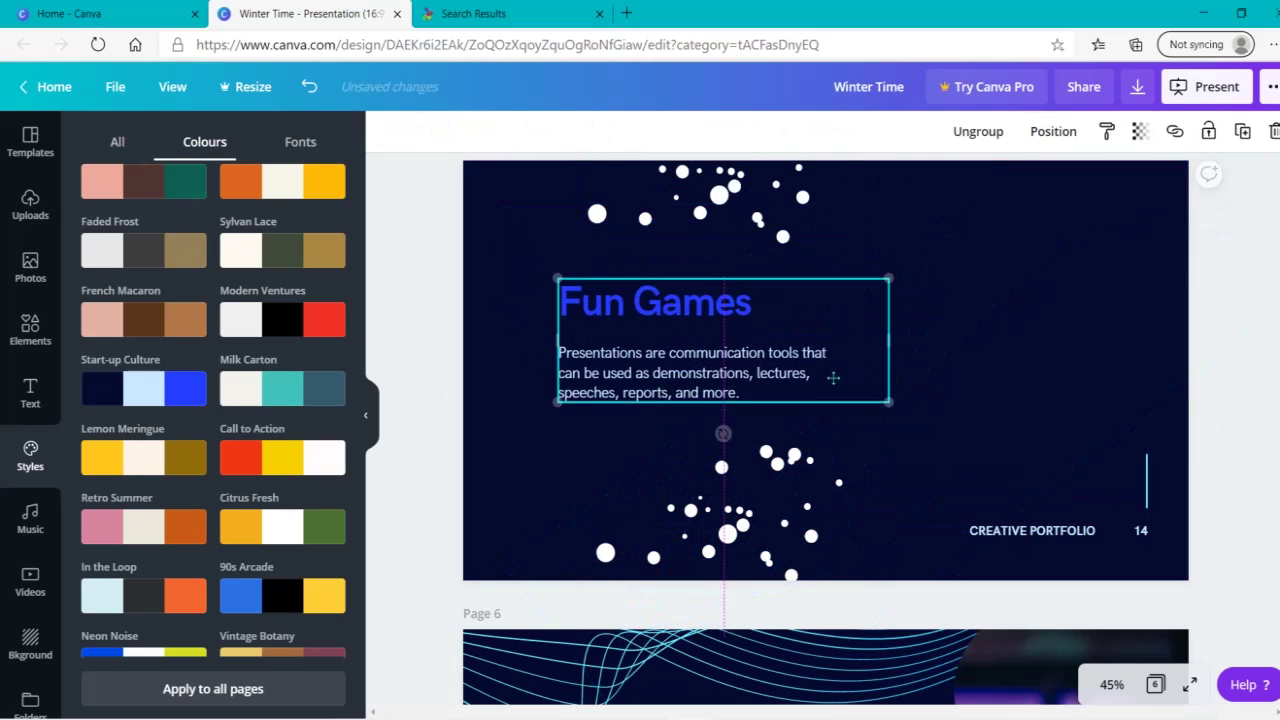
drag(700, 300, 648, 236)
drag(776, 253, 748, 168)
drag(800, 213, 1067, 275)
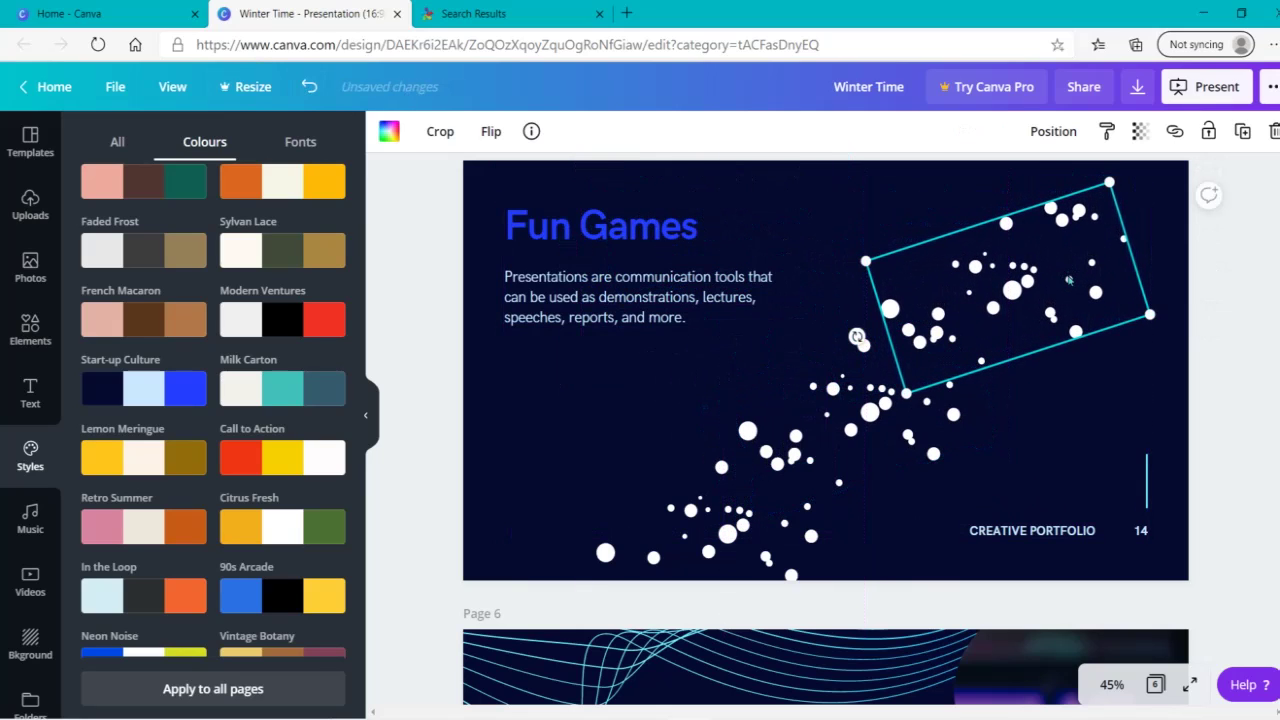
key(ctrl+v)
drag(777, 219, 1236, 249)
click(1200, 414)
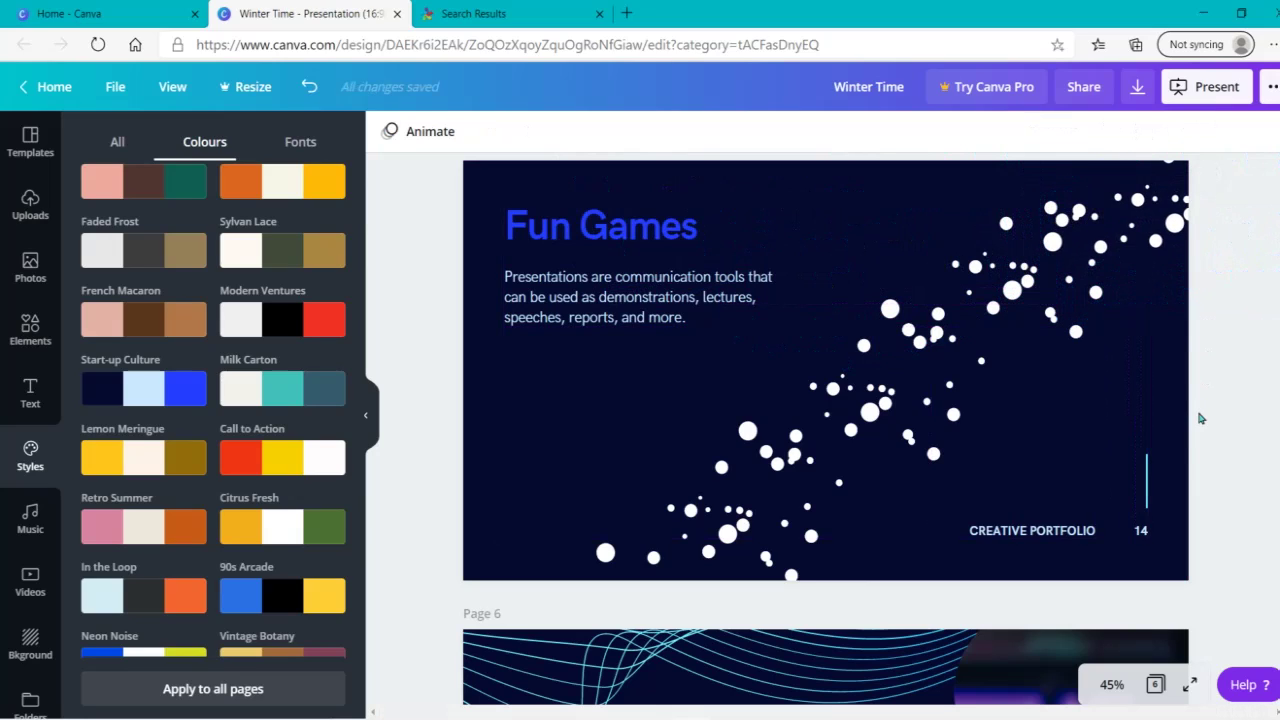
Step: Clear the paragraph under the "Fun Games" heading and start a bulleted list in its text box
double_click(703, 320)
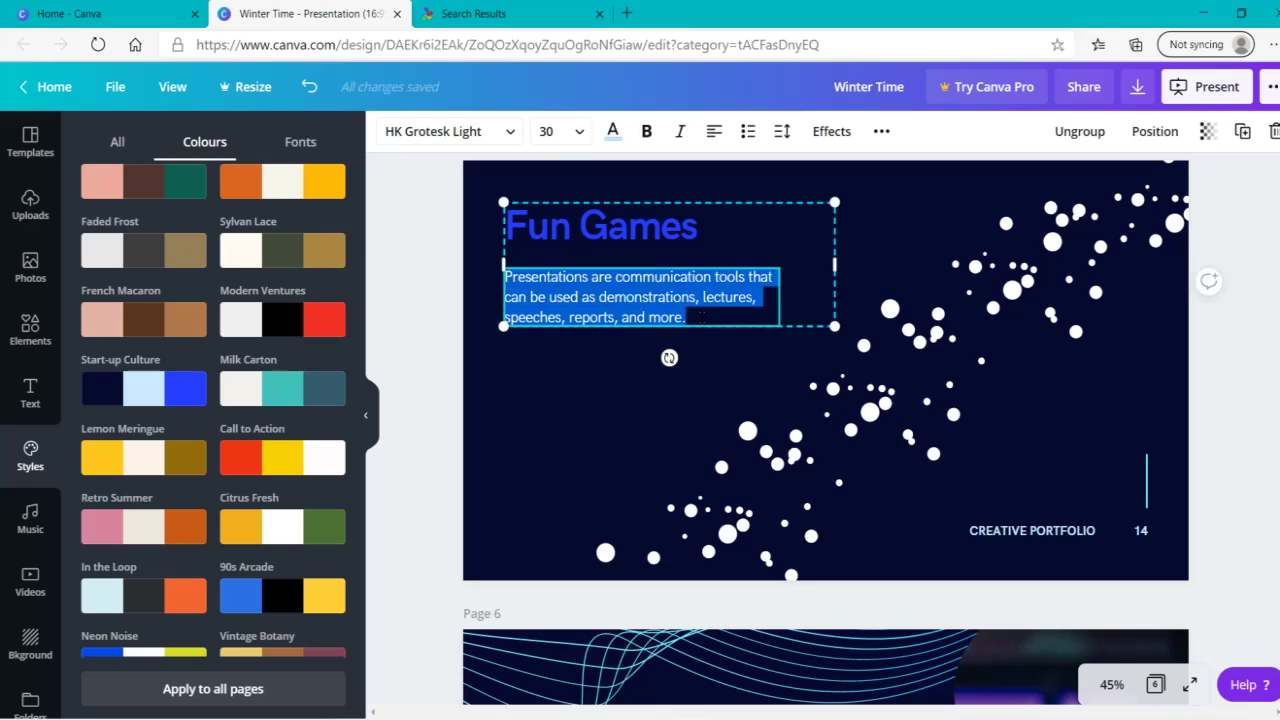
key(BackSpace)
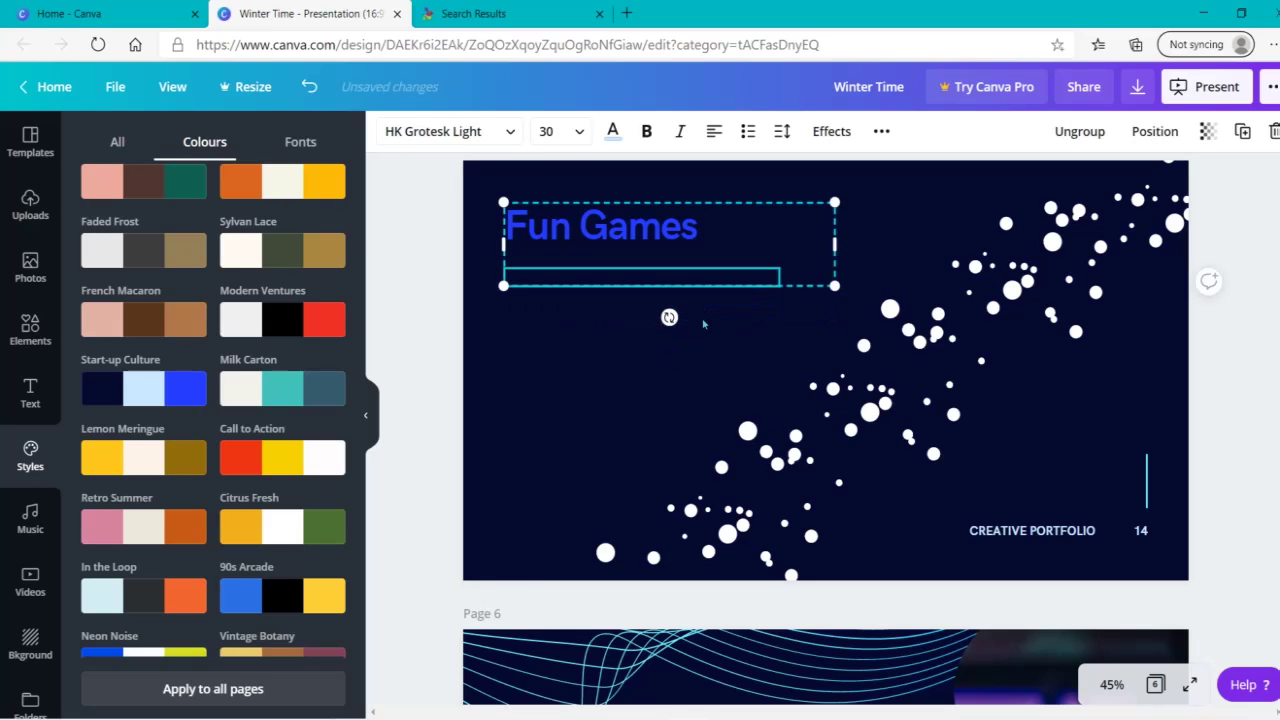
click(748, 131)
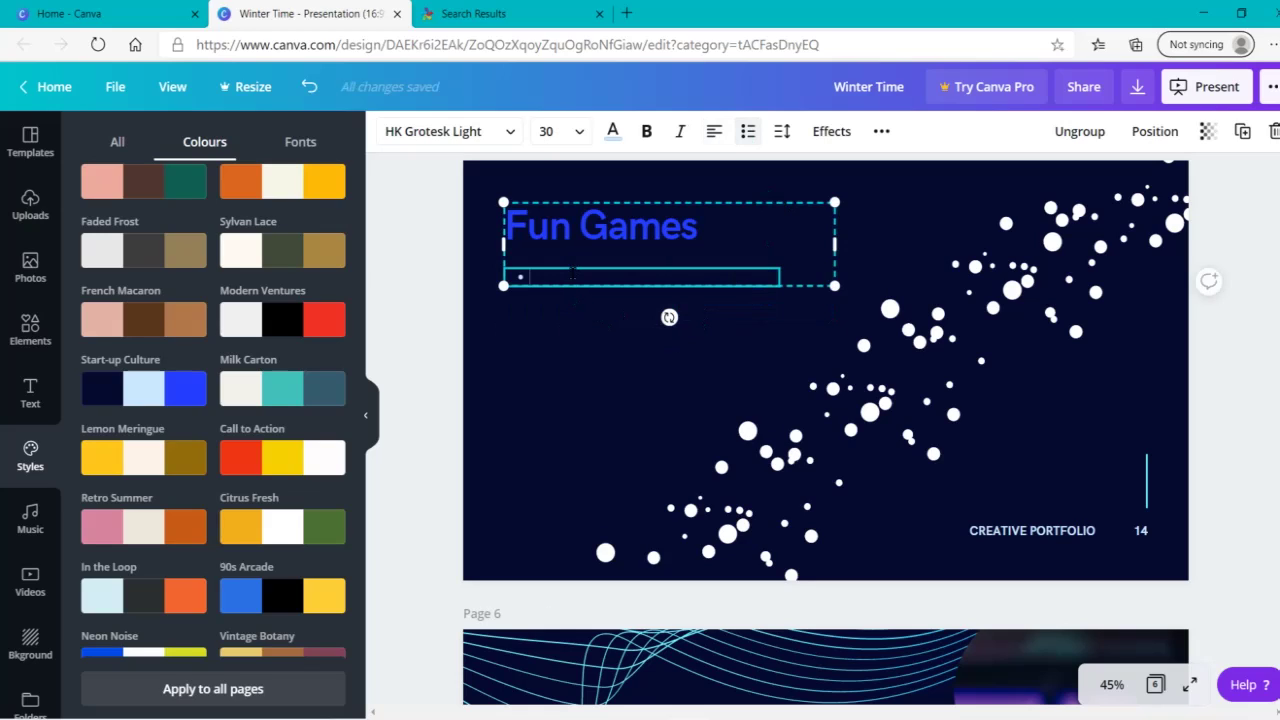
Step: Fill the bulleted list on page 5 with the items "Snowball fight", "Build Snowman" and "Build Igloo"
text(Snowball fight)
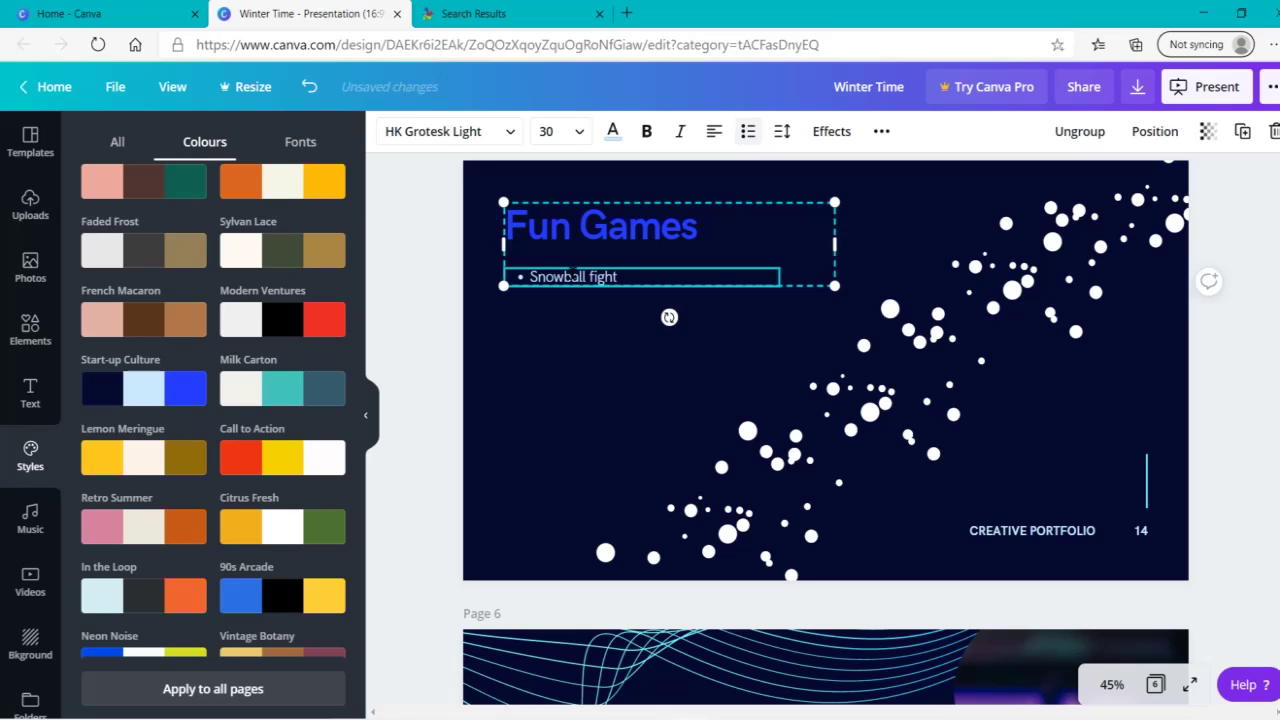
key(Return)
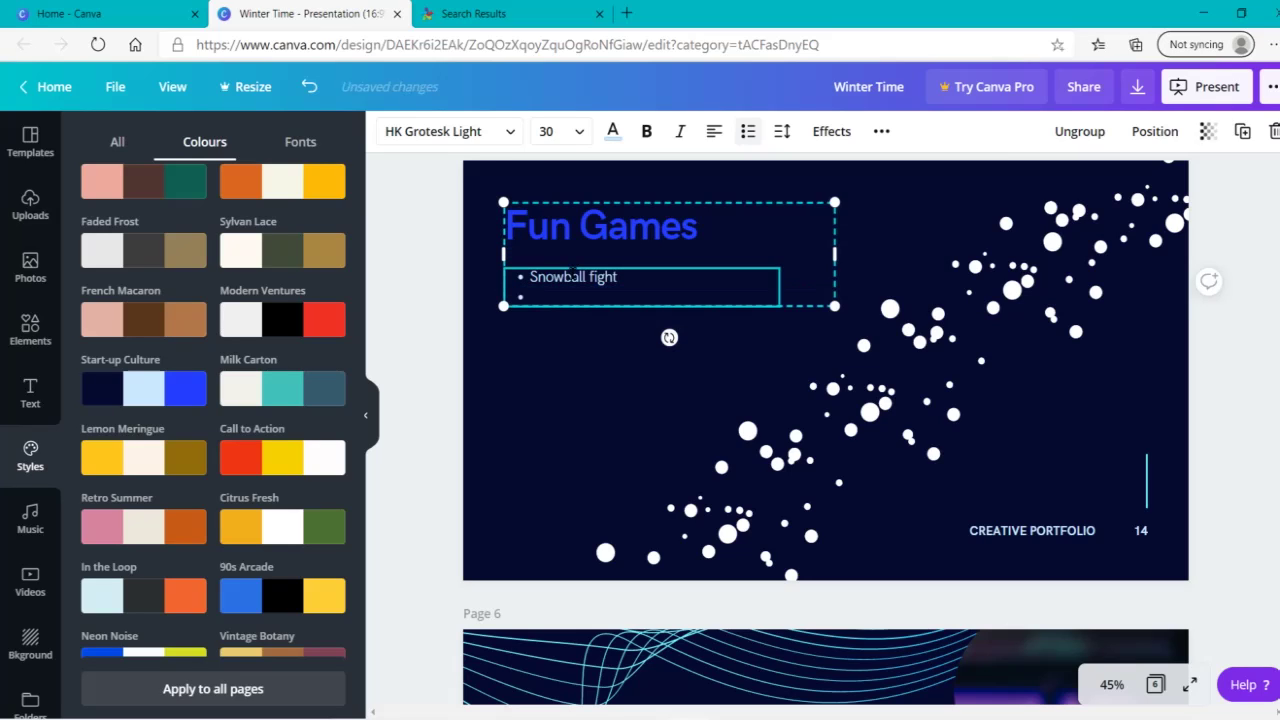
text(Build Snowman)
key(Return)
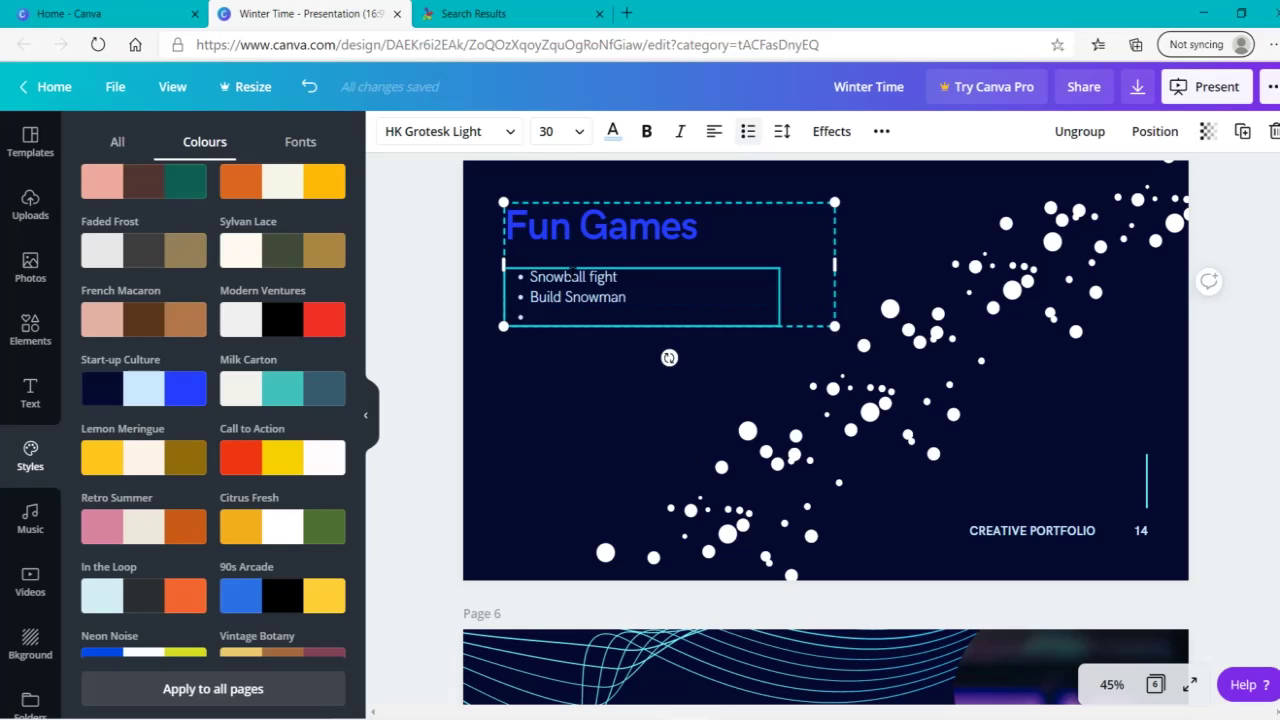
text(Build Igloo)
right_click(577, 318)
click(645, 335)
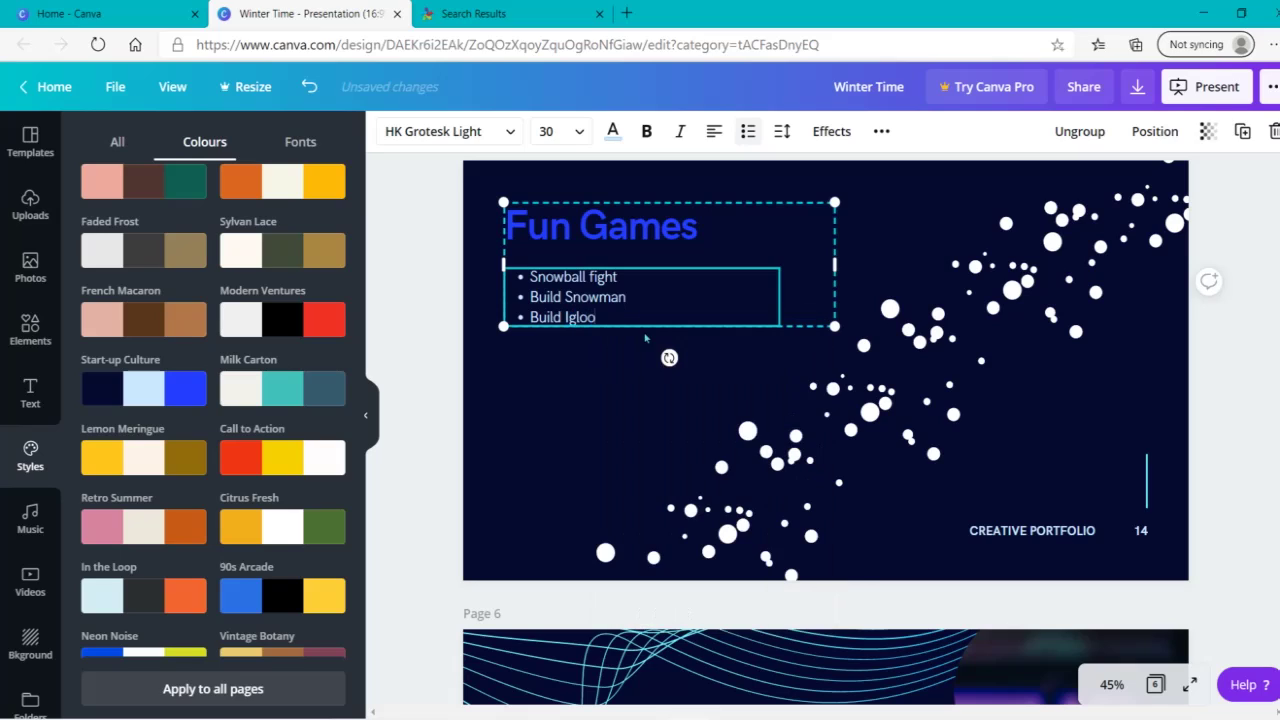
click(416, 368)
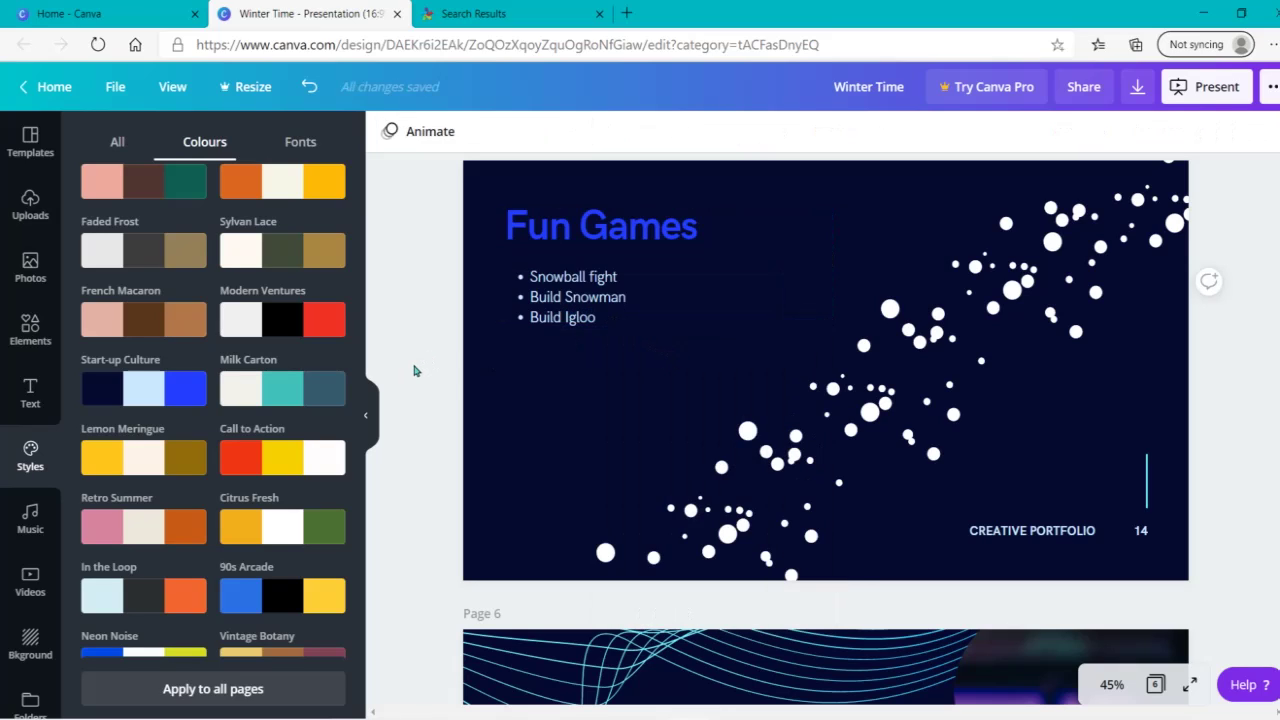
Step: Delete the "CREATIVE PORTFOLIO" footer on page 5 and replace the page number 14 with "COURSE 1"
click(1082, 533)
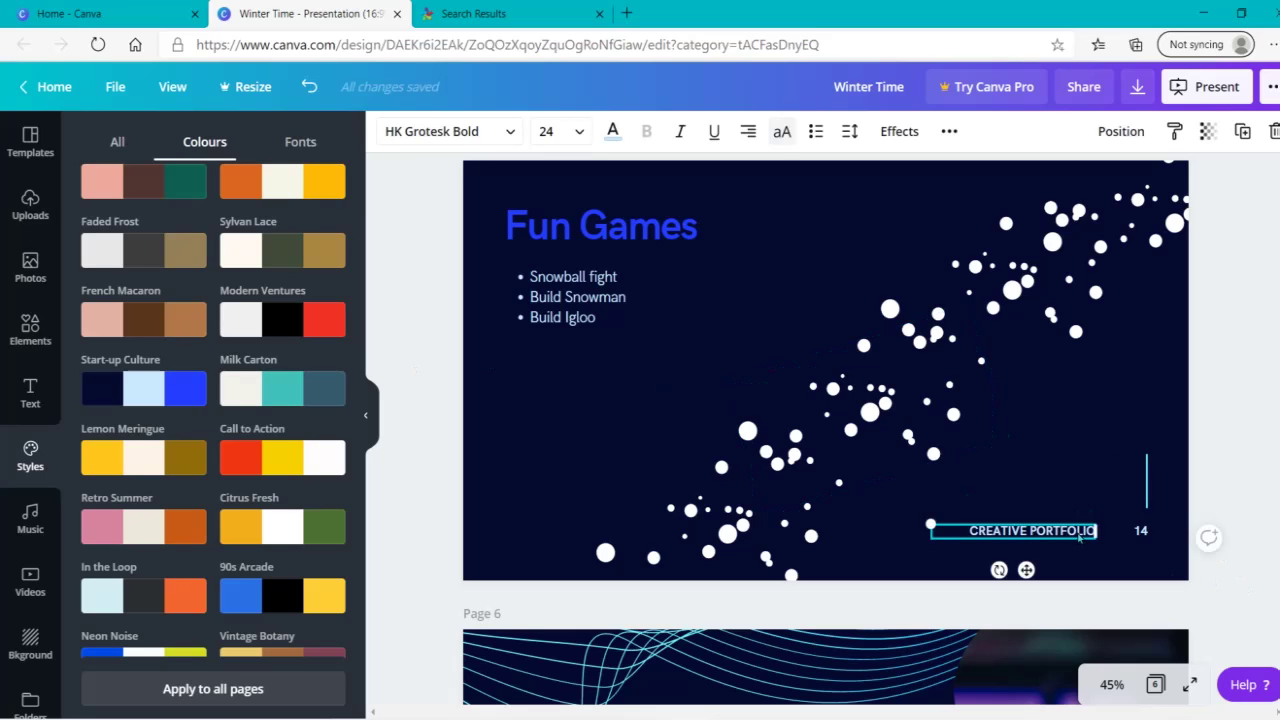
key(Delete)
click(1141, 530)
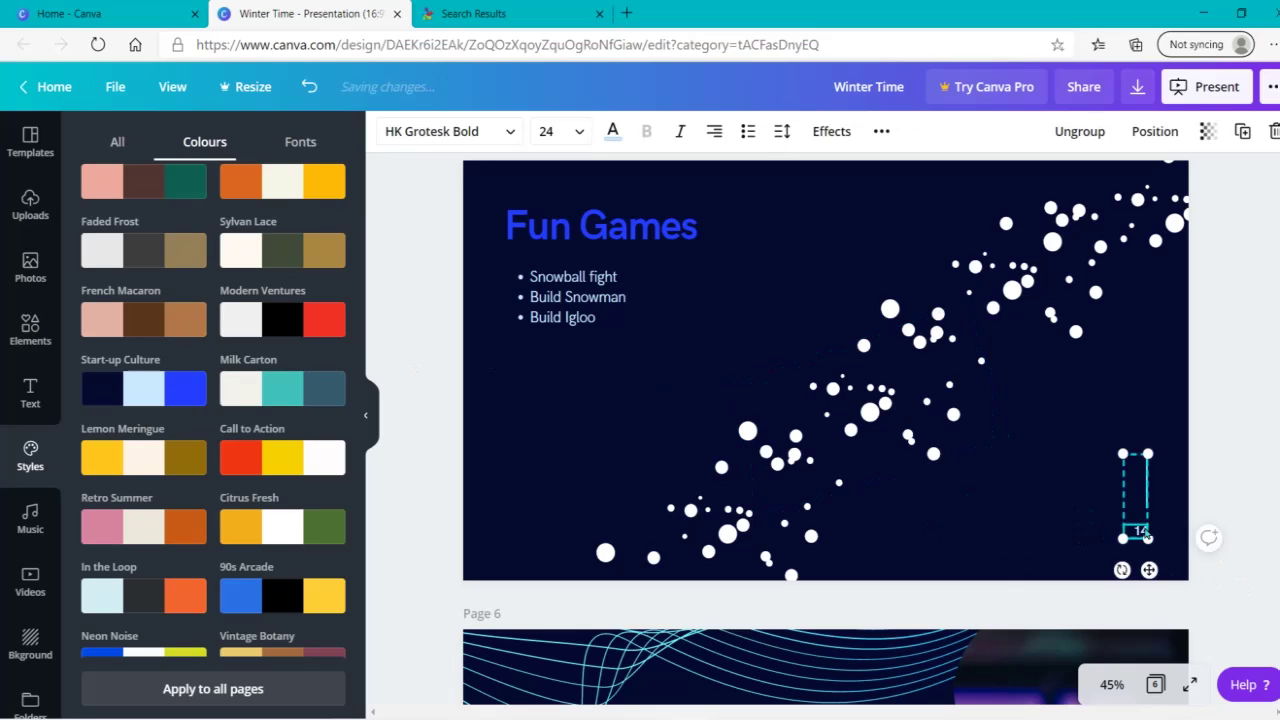
double_click(1141, 530)
key(Delete)
text(COURSE)
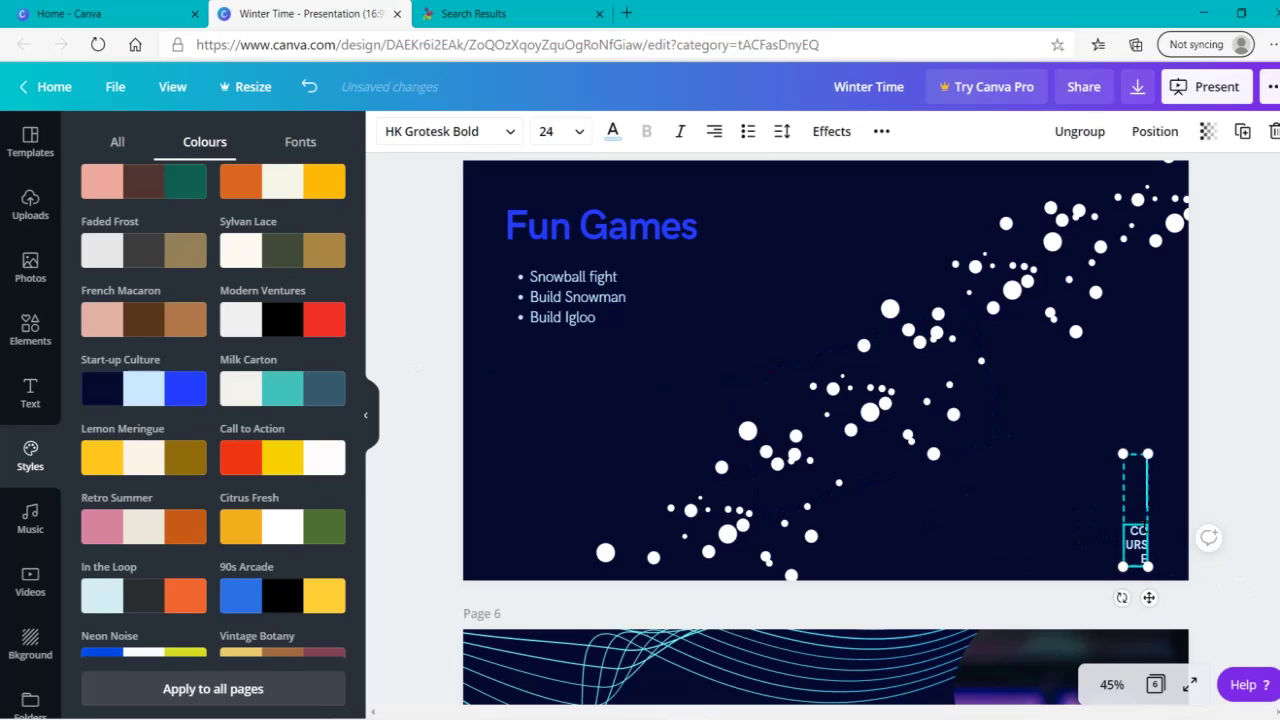
text( 1)
Step: Ungroup the "COURSE 1" text from the vertical line and widen its text box so it fits on one line
click(1076, 131)
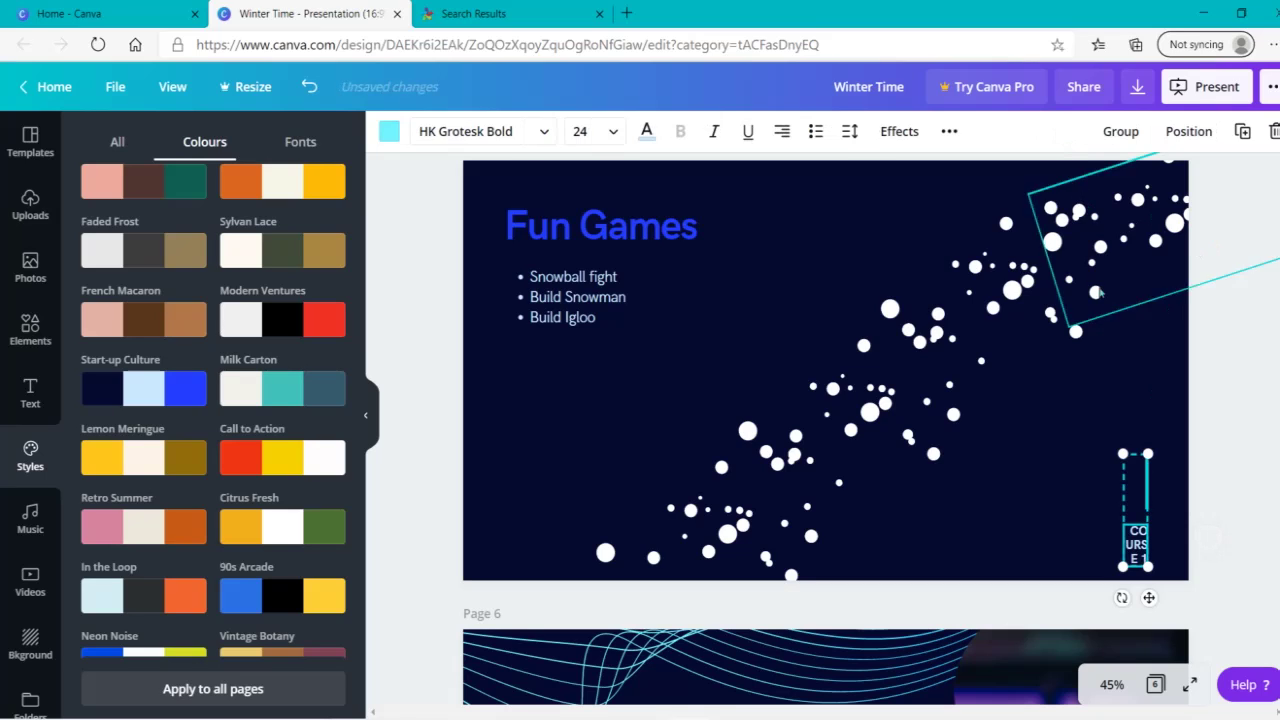
click(1215, 569)
click(1136, 540)
drag(1123, 541, 1078, 541)
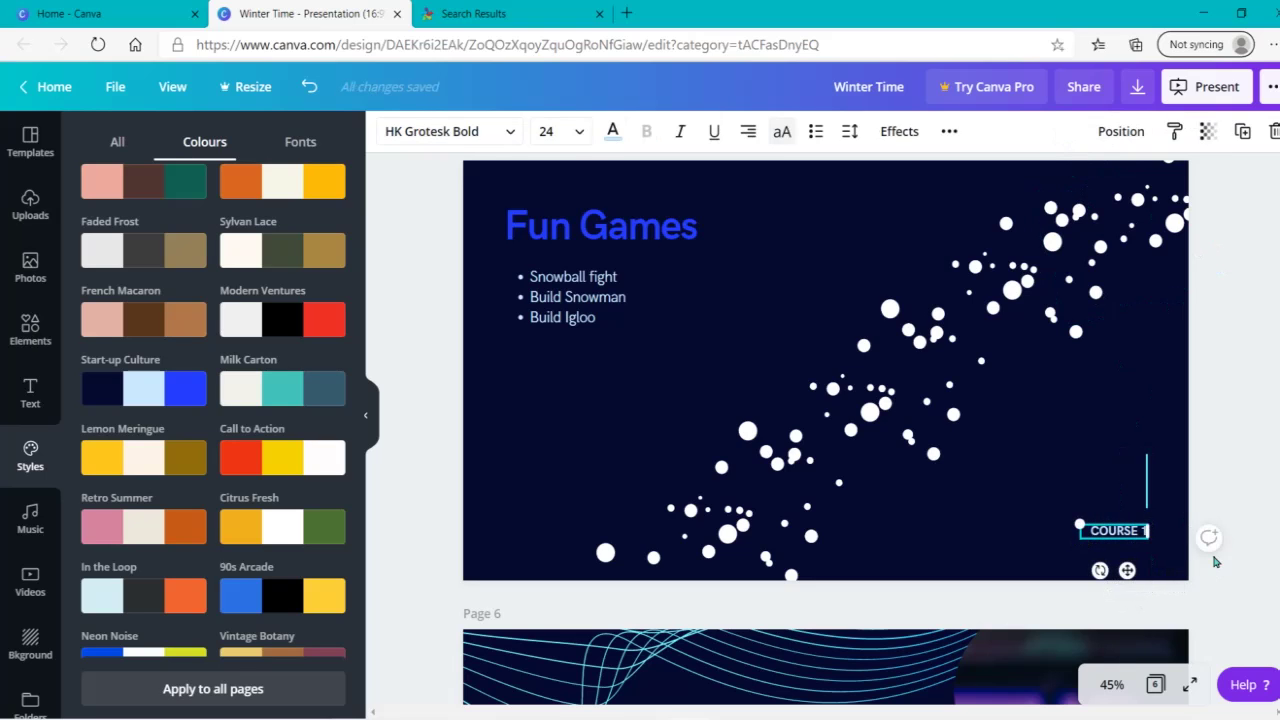
click(1237, 579)
Step: Remove the keyboard and computer mouse photos on page 6, leaving both rounded picture frames empty
scroll(825, 430, down, 5)
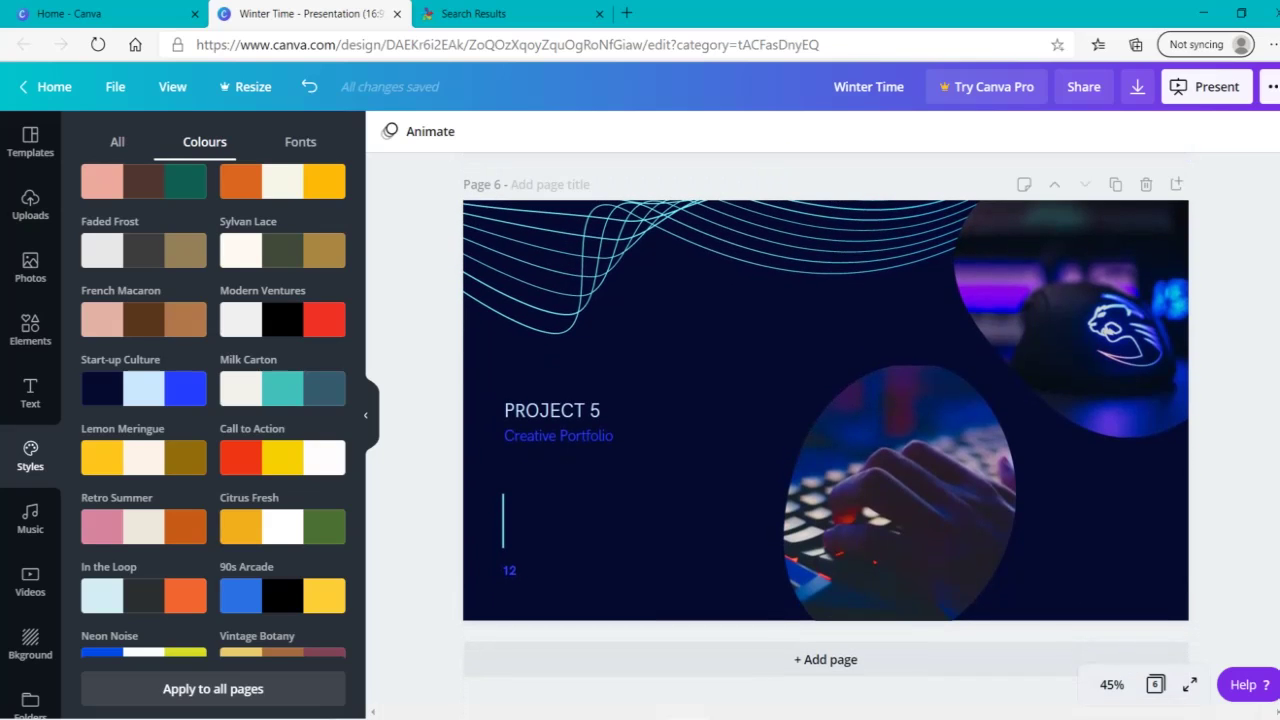
click(905, 488)
double_click(905, 488)
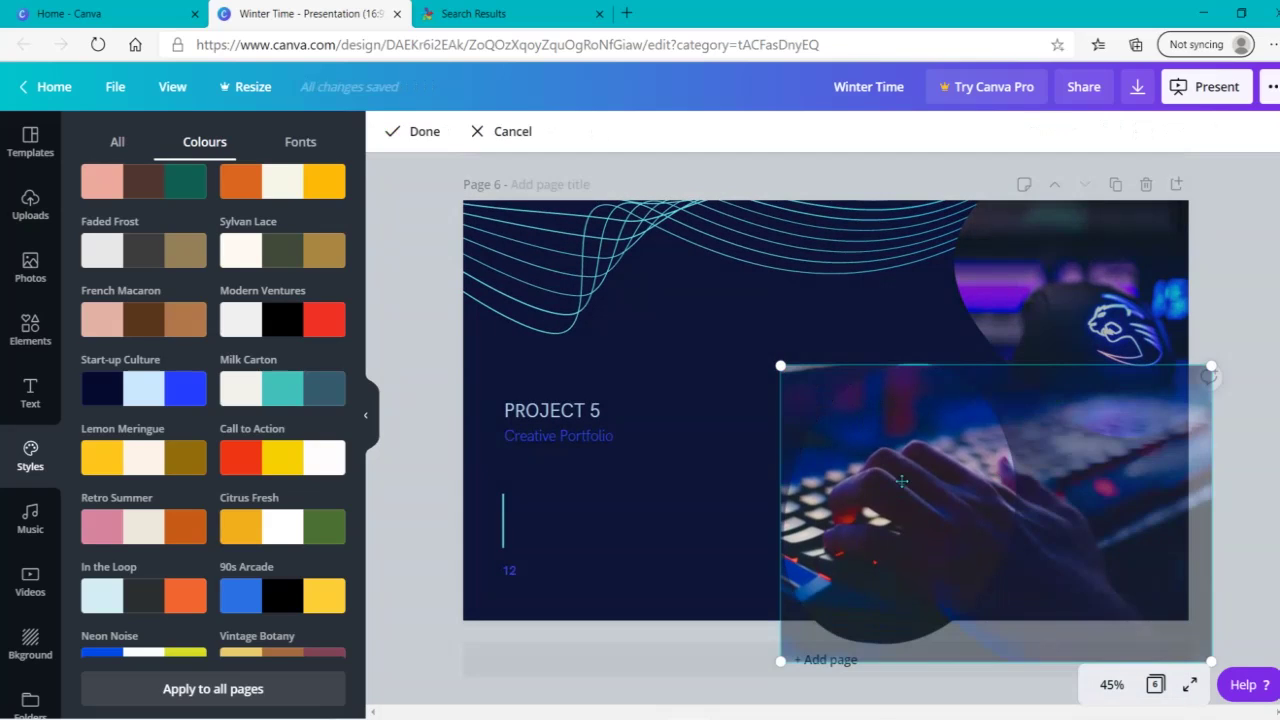
key(Delete)
click(1051, 363)
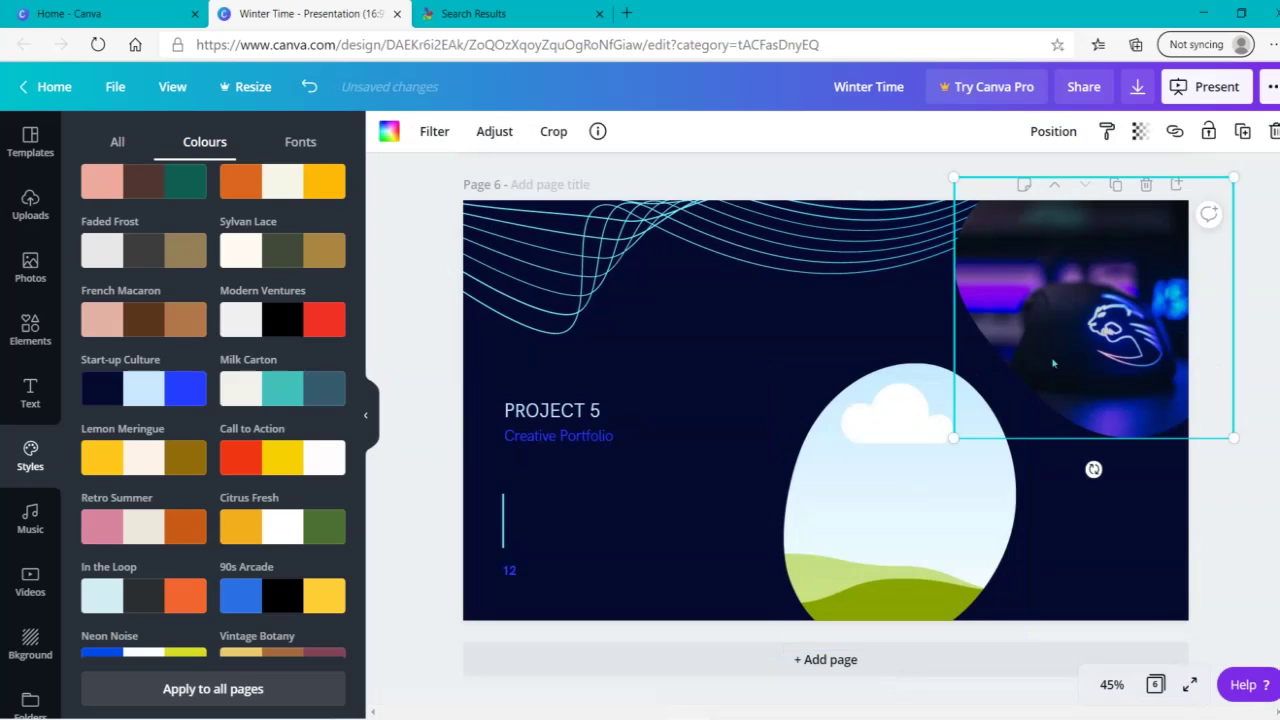
double_click(1051, 358)
key(Delete)
Step: Delete the wavy line graphic on page 6 and paste copies of the snow dots along the page's top edge
click(683, 291)
key(Delete)
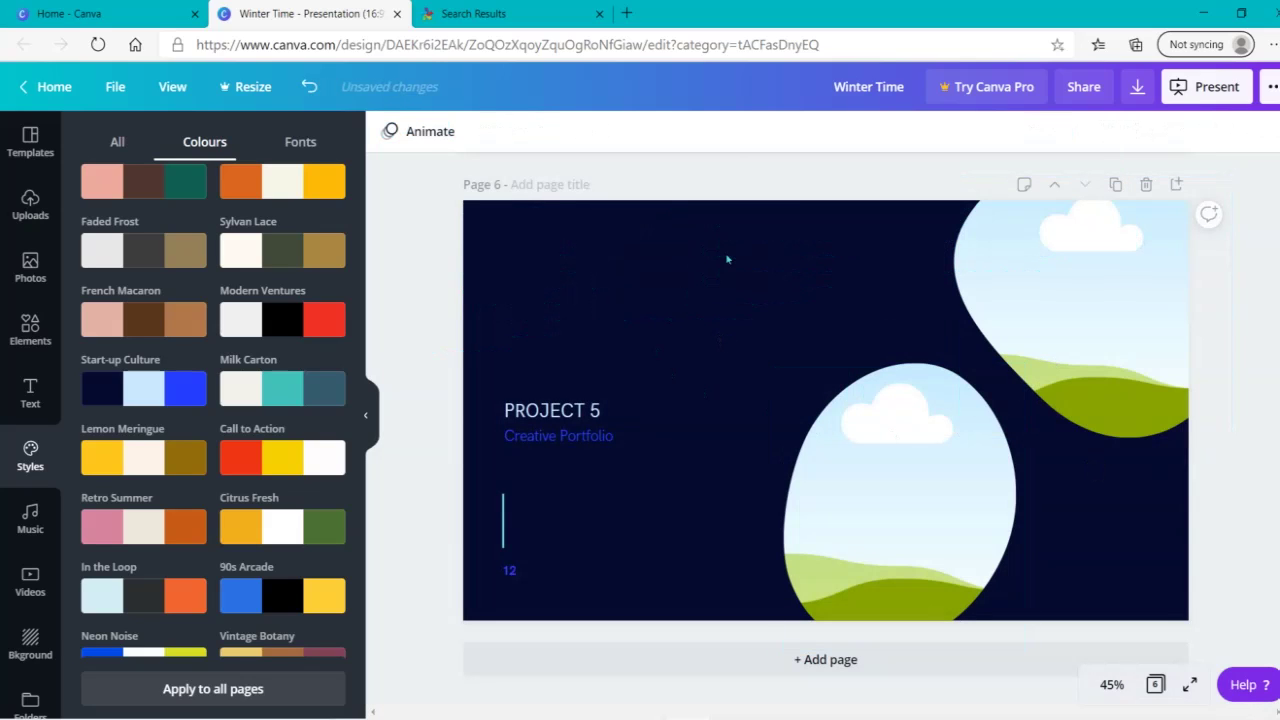
click(727, 259)
mouse_move(645, 258)
mouse_down()
mouse_move(492, 268)
mouse_move(649, 241)
mouse_up()
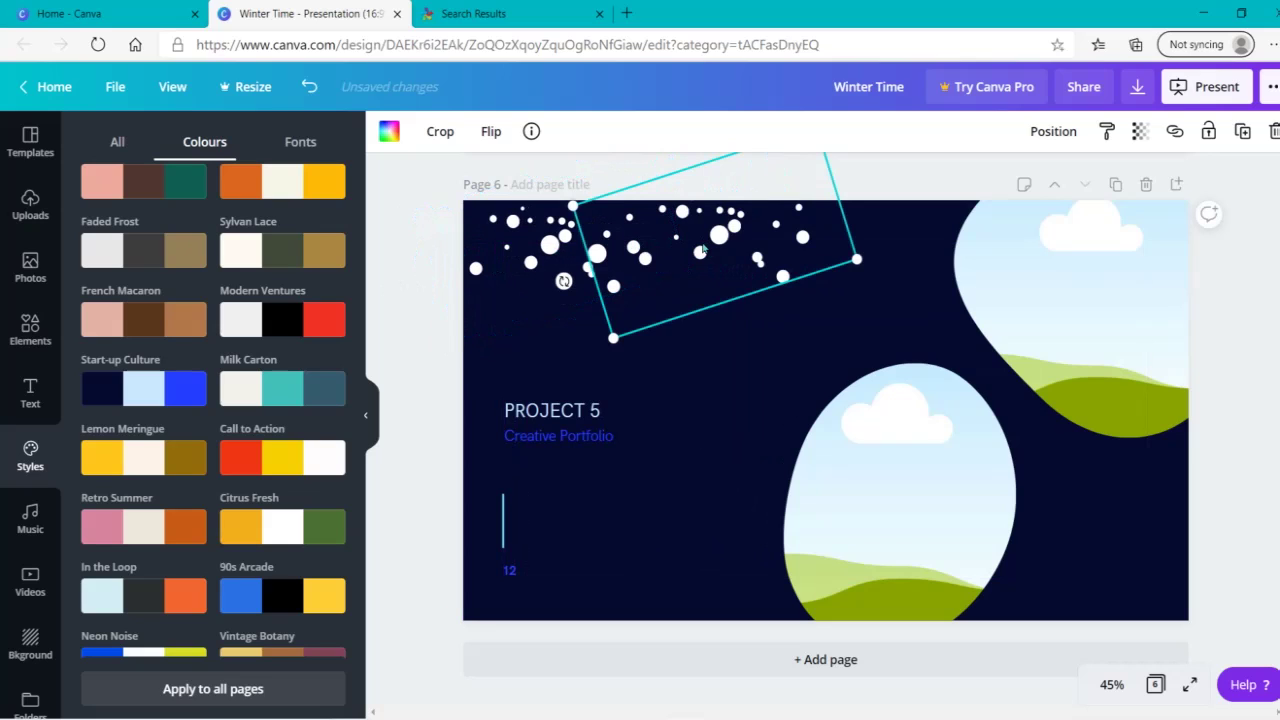
drag(732, 259, 898, 225)
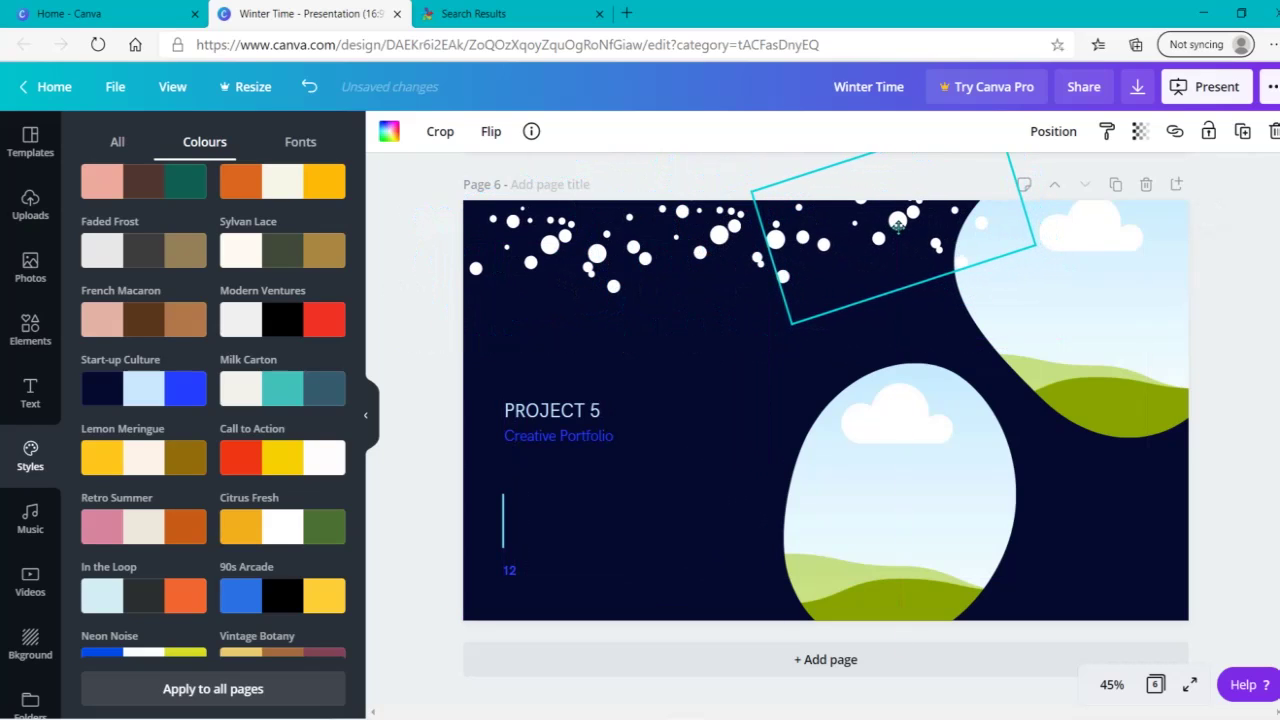
click(417, 303)
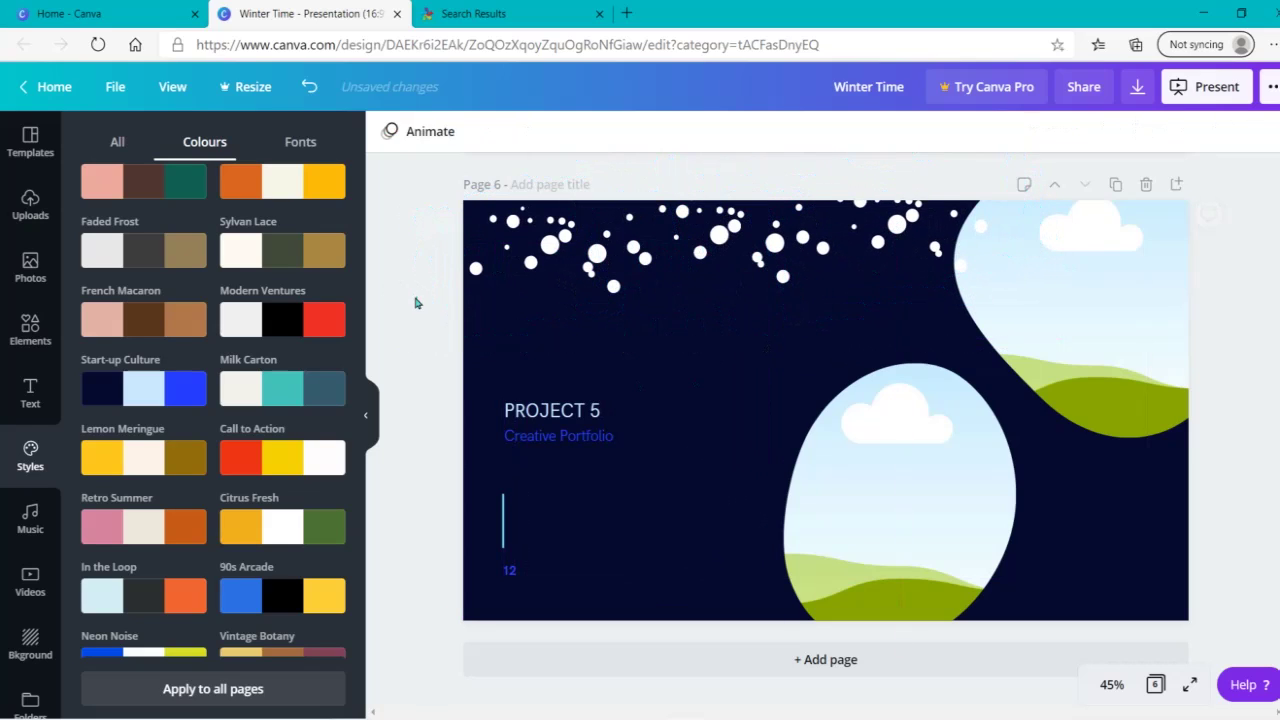
Step: Fill the upper-right frame on page 6 with the frosted heart photo and shift the photo slightly left within the frame
click(30, 268)
drag(325, 325, 1104, 246)
double_click(1054, 255)
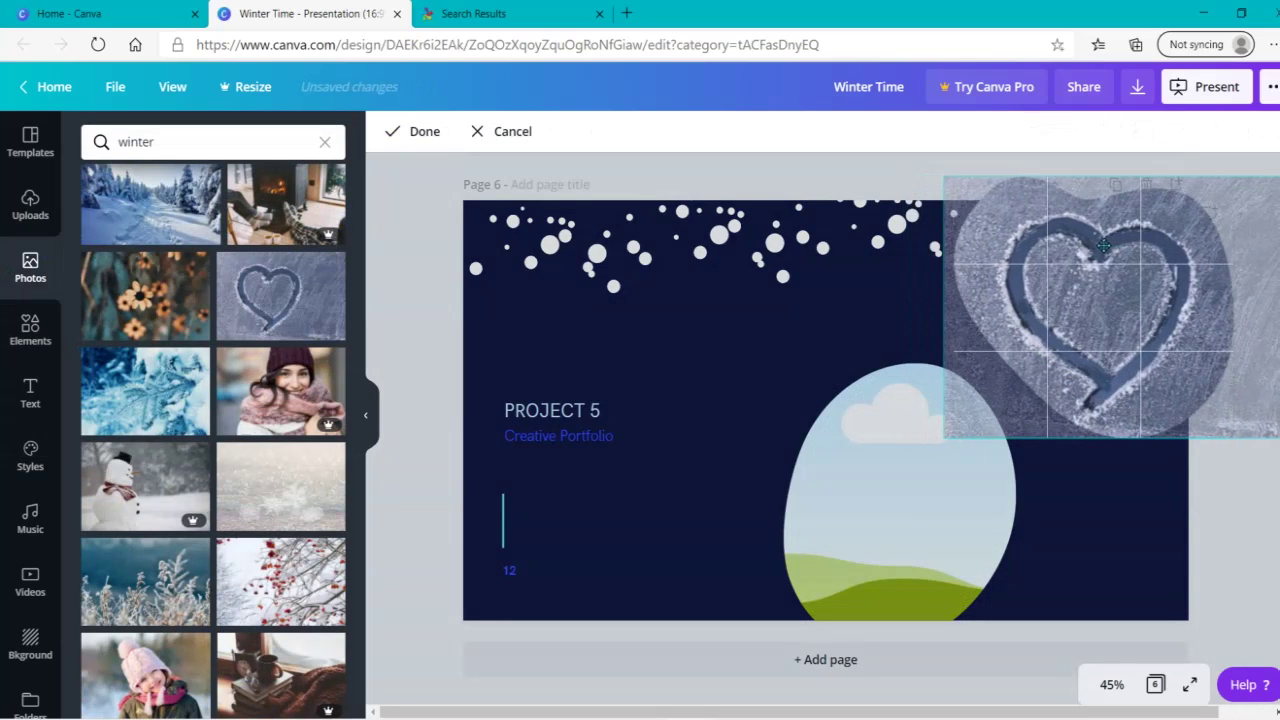
click(1229, 558)
click(1097, 329)
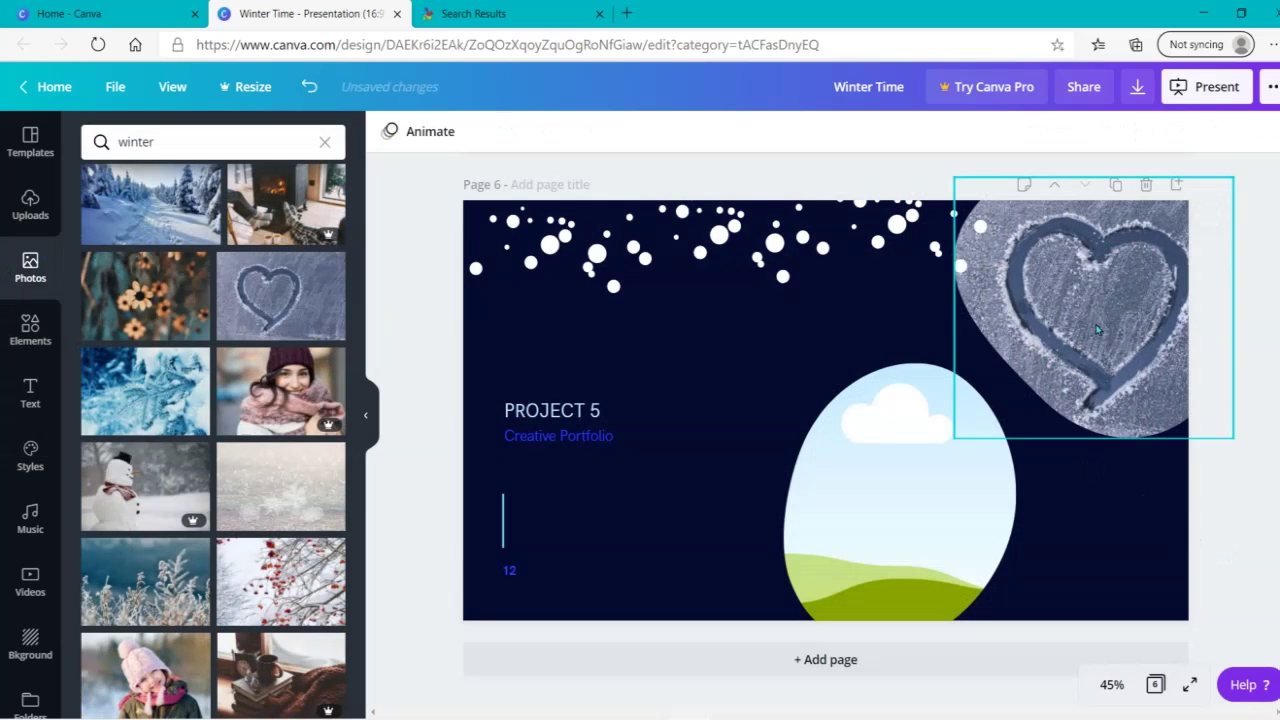
double_click(1092, 324)
drag(1092, 324, 1074, 326)
click(1207, 538)
click(1207, 538)
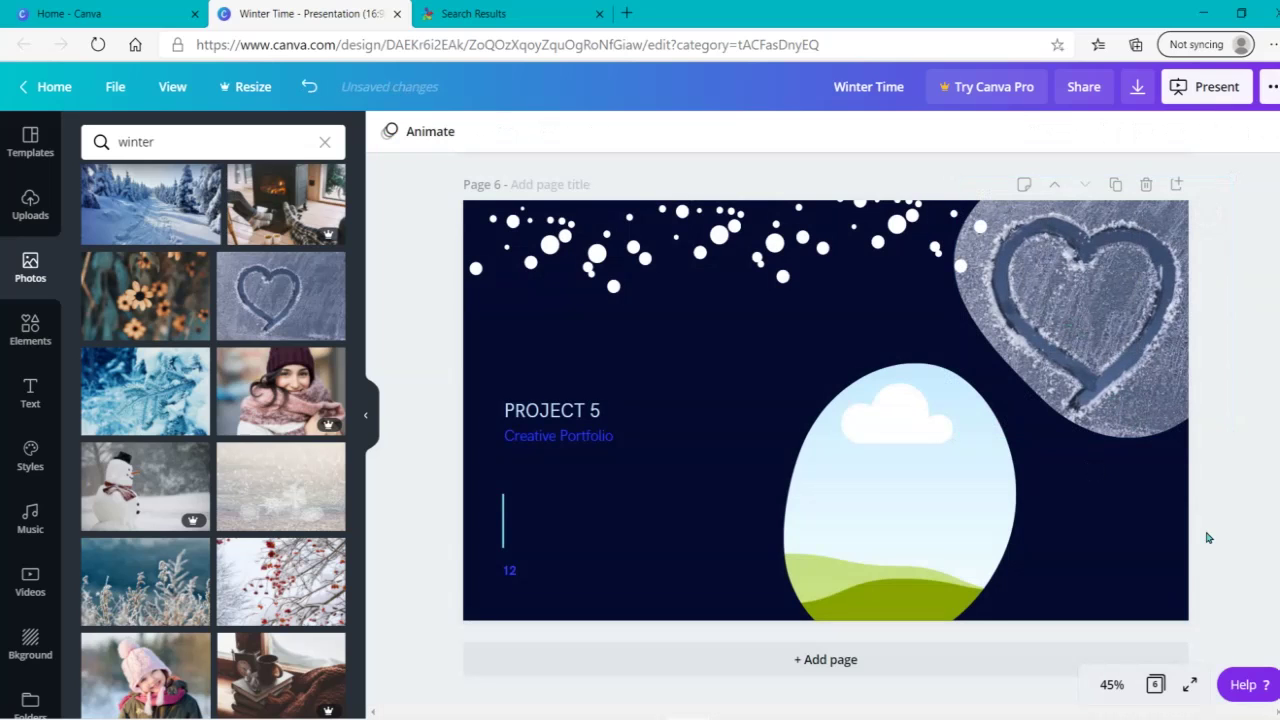
Step: Fill the lower frame on page 6 with the winter photo of the lit cabin in the snow
drag(359, 516, 354, 587)
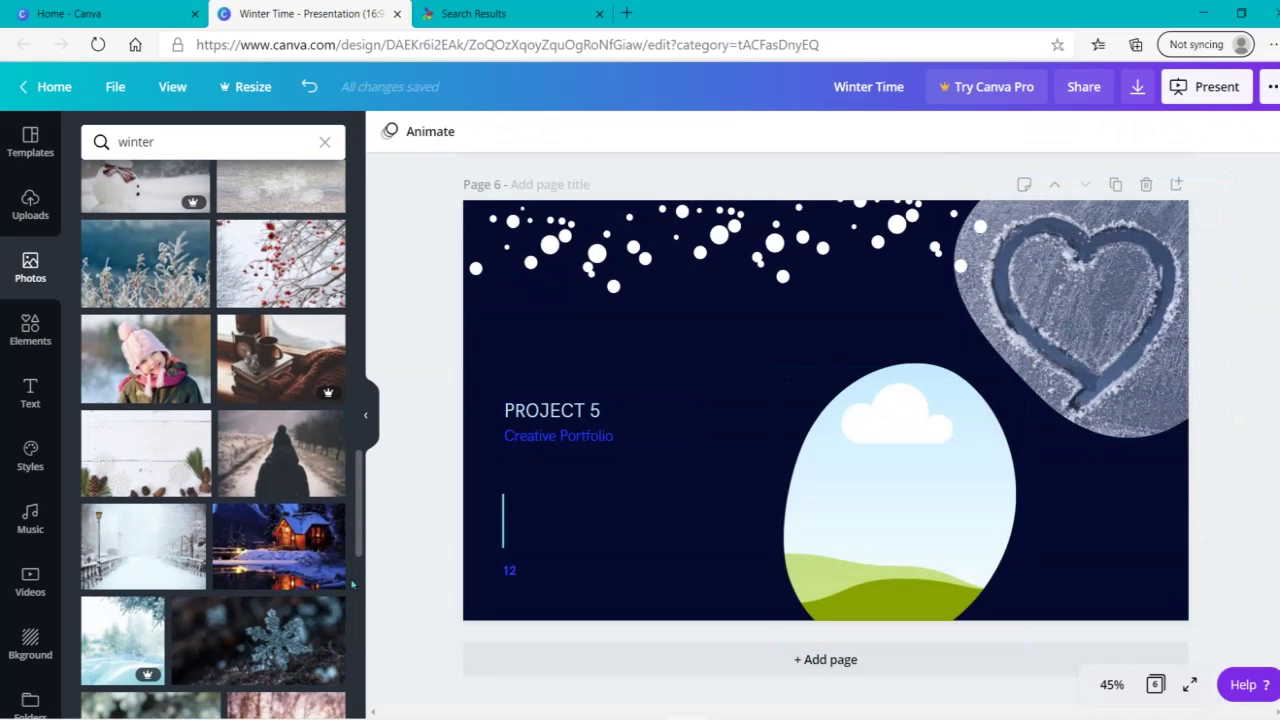
drag(298, 545, 860, 460)
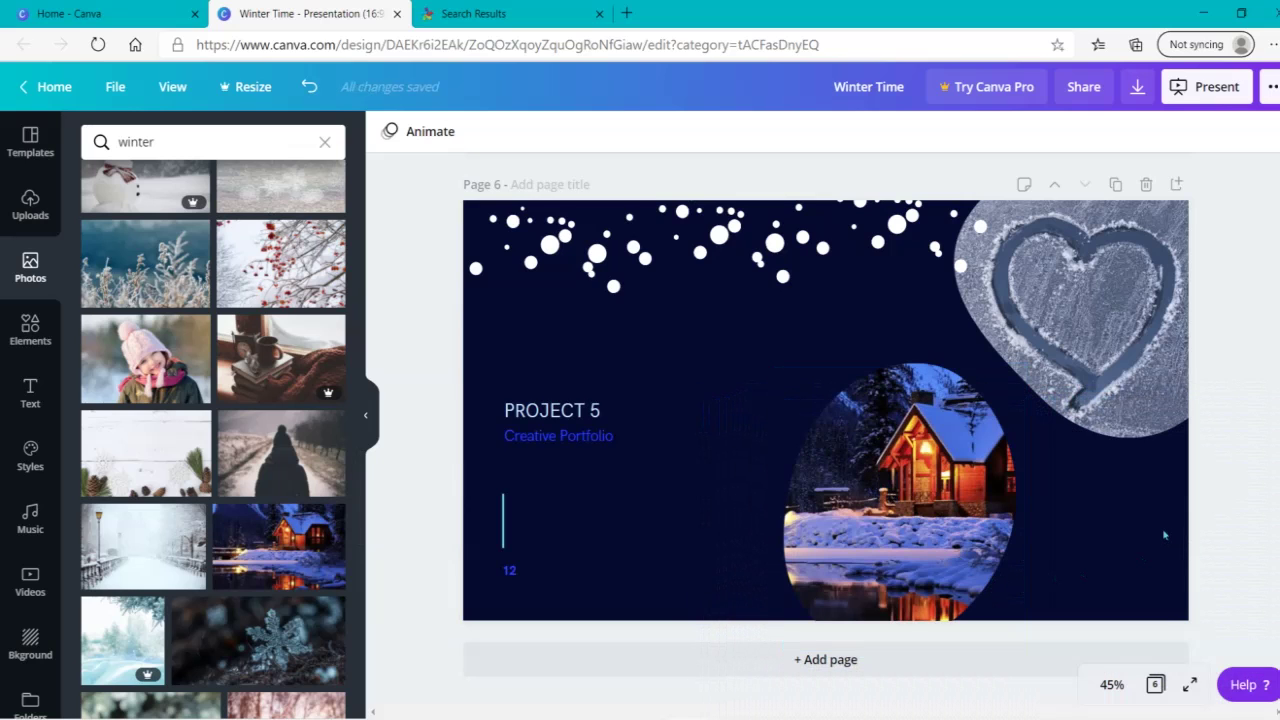
Step: Replace the "PROJECT 5" heading on page 6 with "HAVE FUN IN WINTER"
click(560, 415)
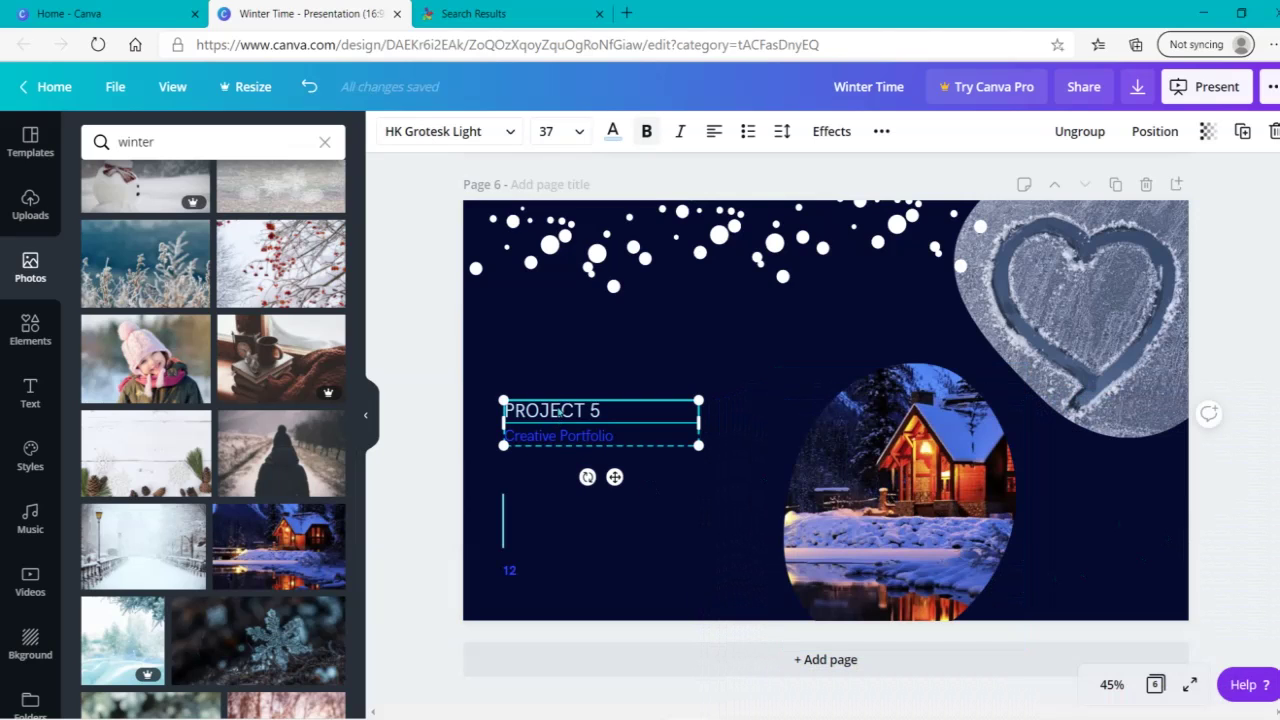
double_click(556, 410)
key(BackSpace)
text(HAVE)
text( G)
key(BackSpace)
text(FUN IN WINTER)
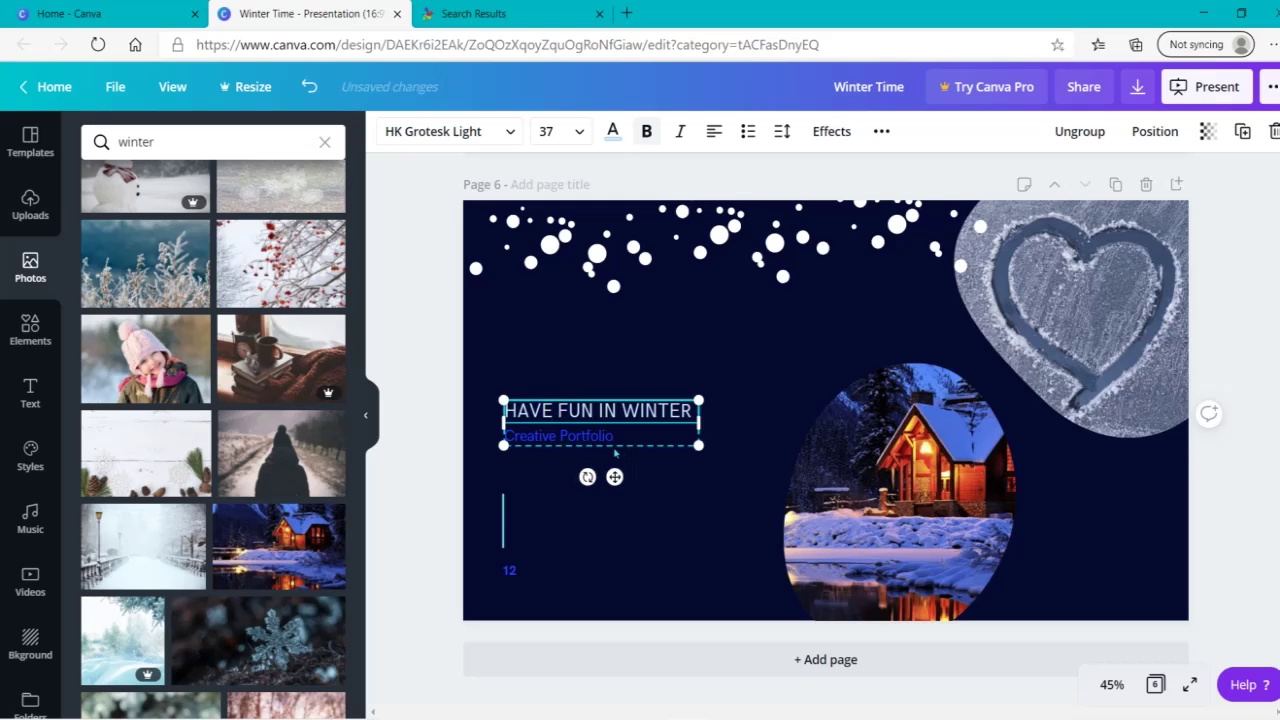
Step: Switch to the BrainyQuote search results, browse the snow quotes and open the Bill Watterson quote about an inch of snow
click(473, 10)
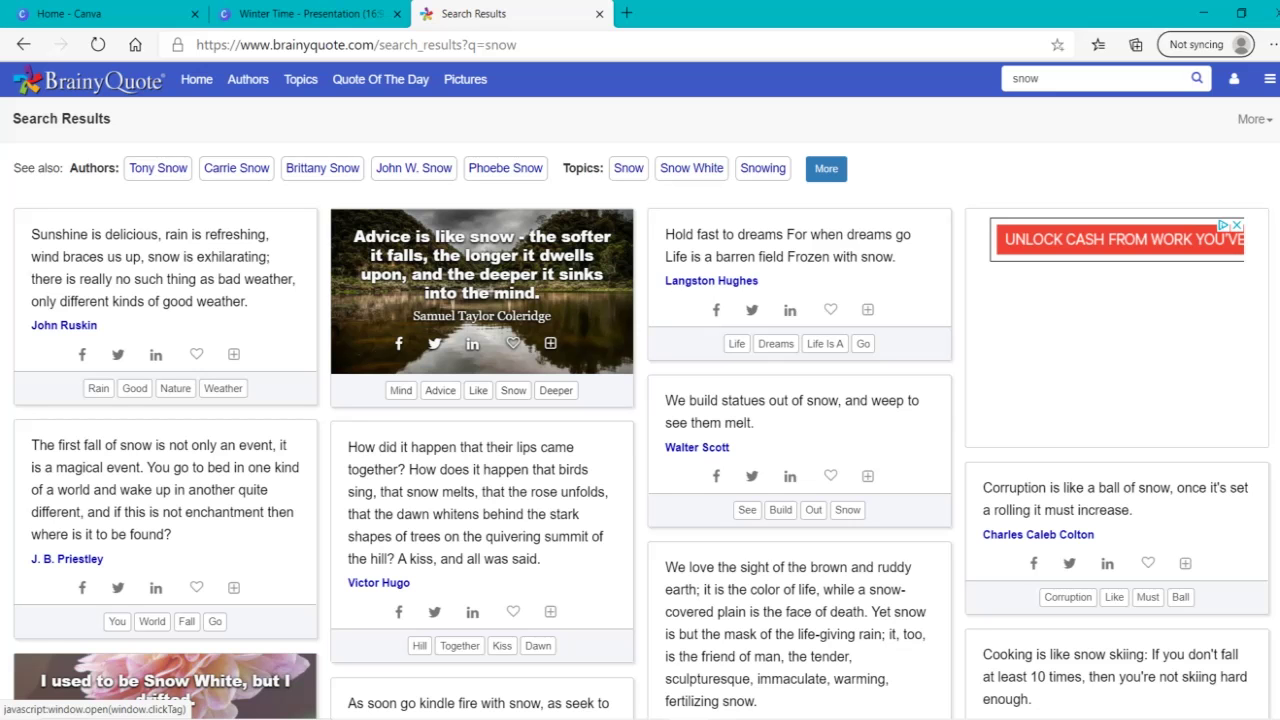
scroll(1277, 232, down, 3)
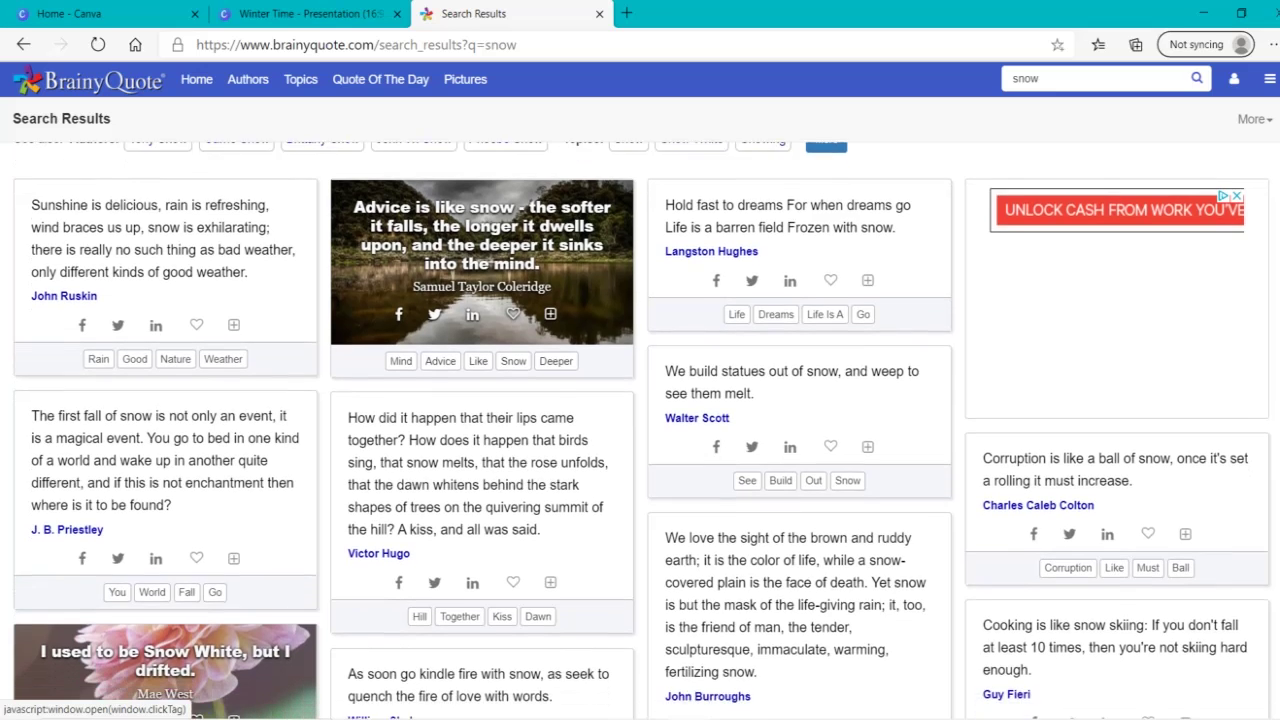
scroll(1277, 232, down, 1)
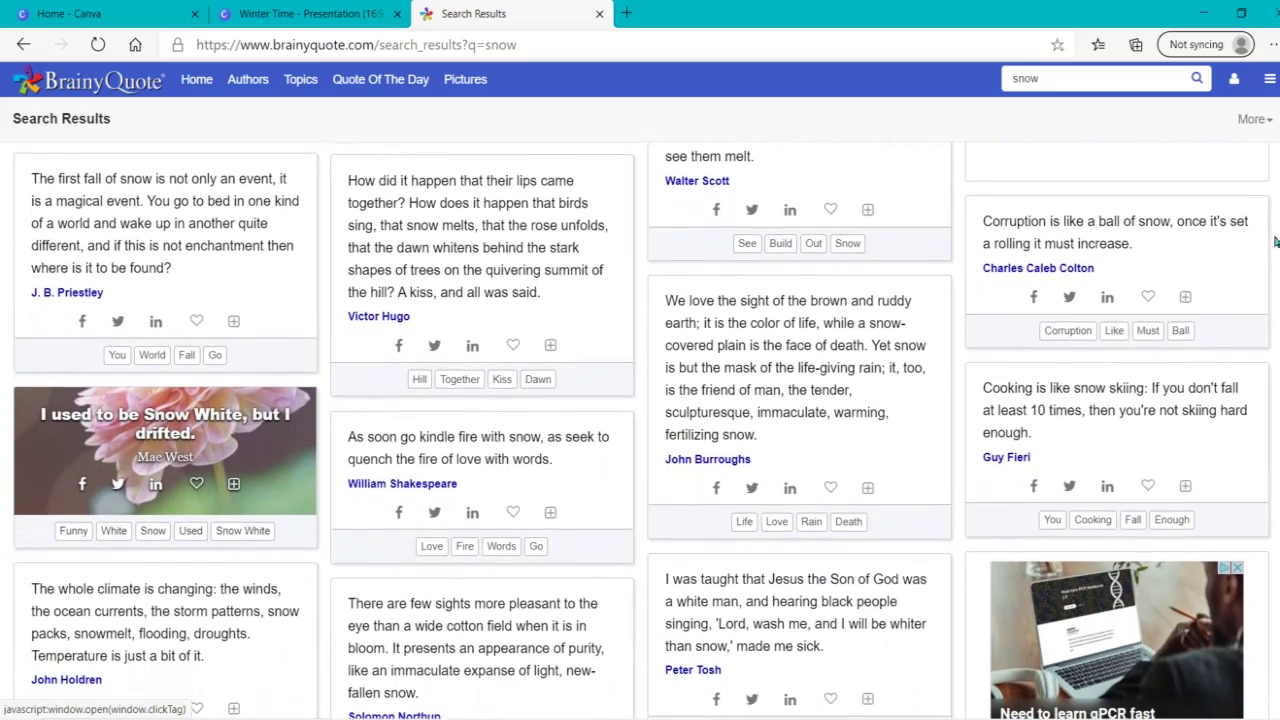
scroll(1272, 255, down, 1)
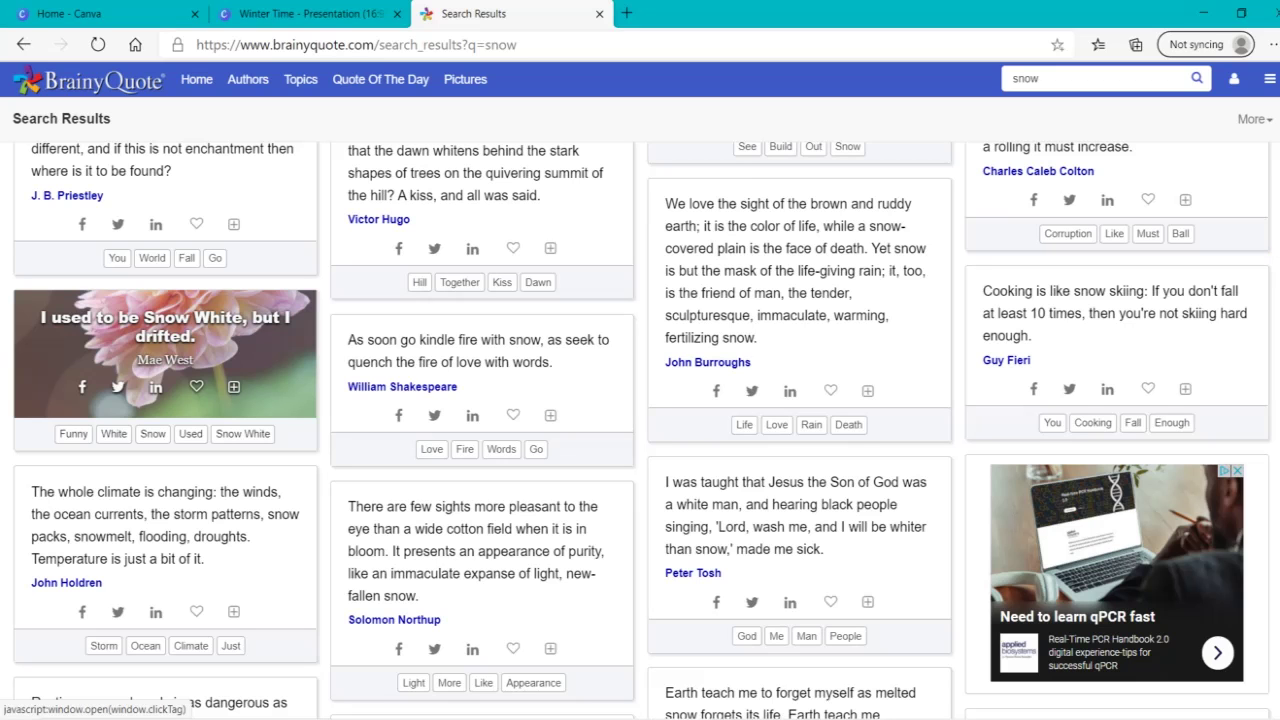
scroll(642, 431, down, 5)
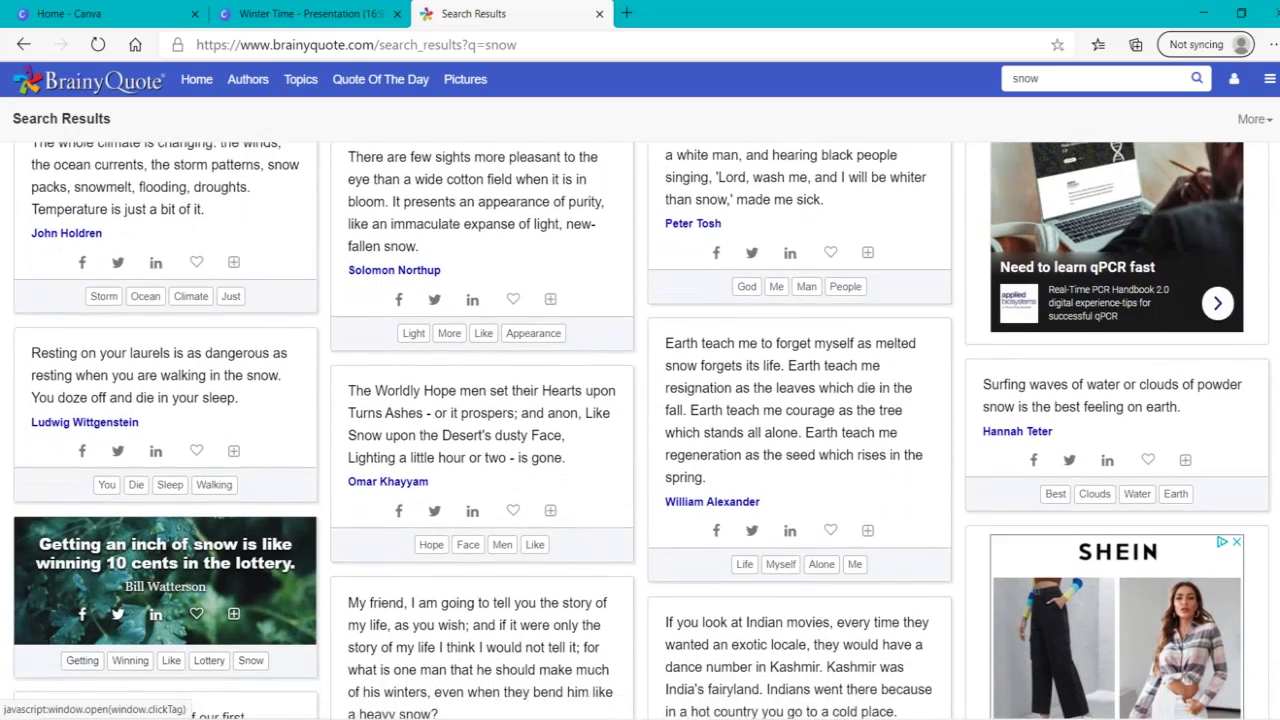
scroll(642, 431, down, 3)
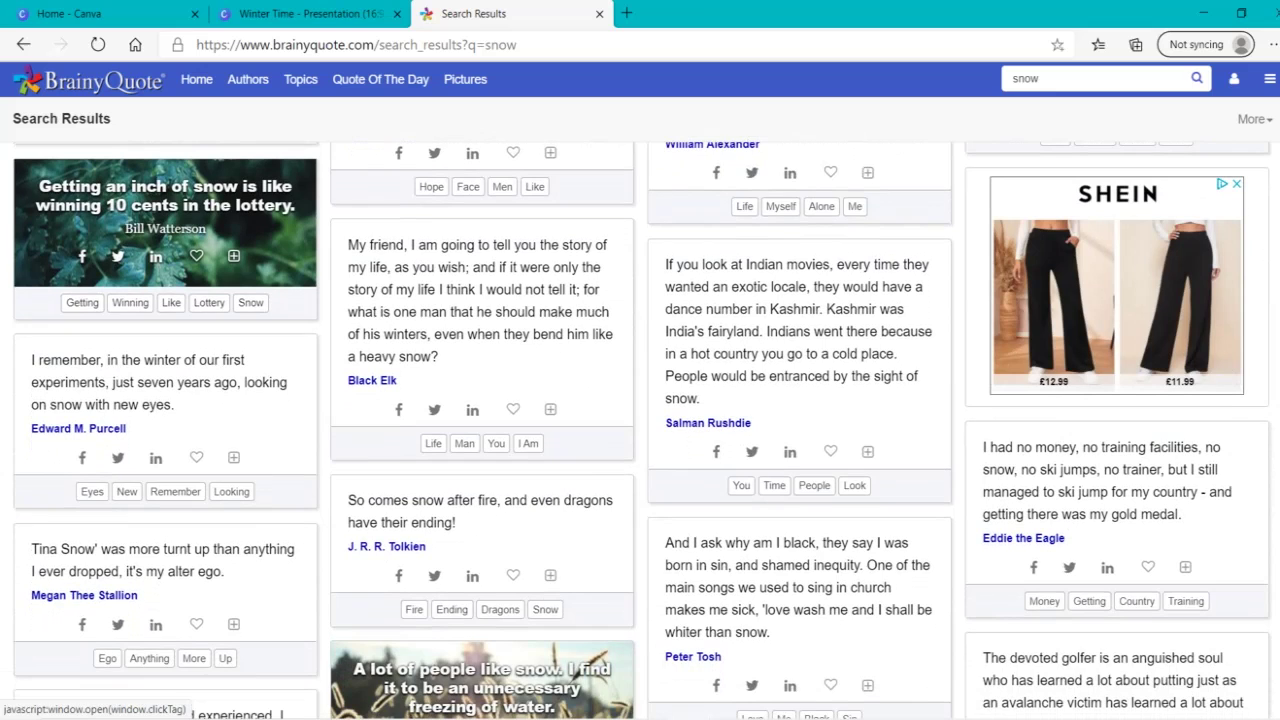
scroll(281, 252, up, 1)
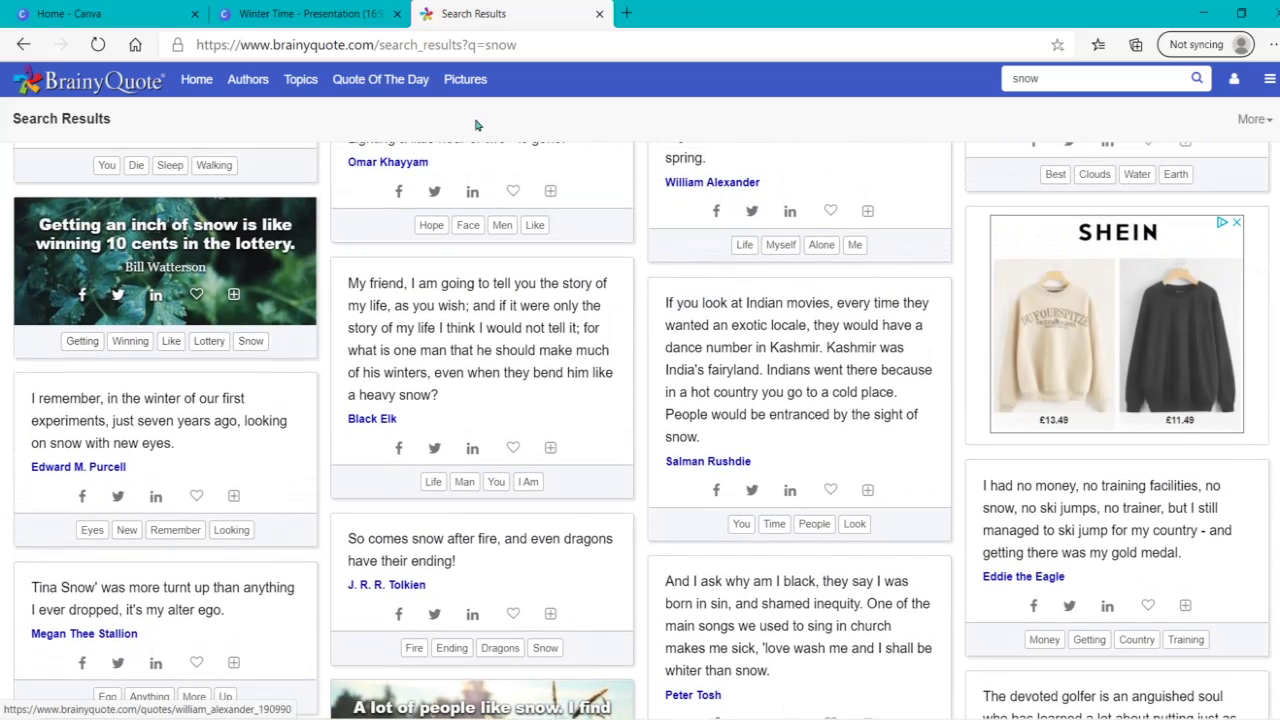
click(281, 252)
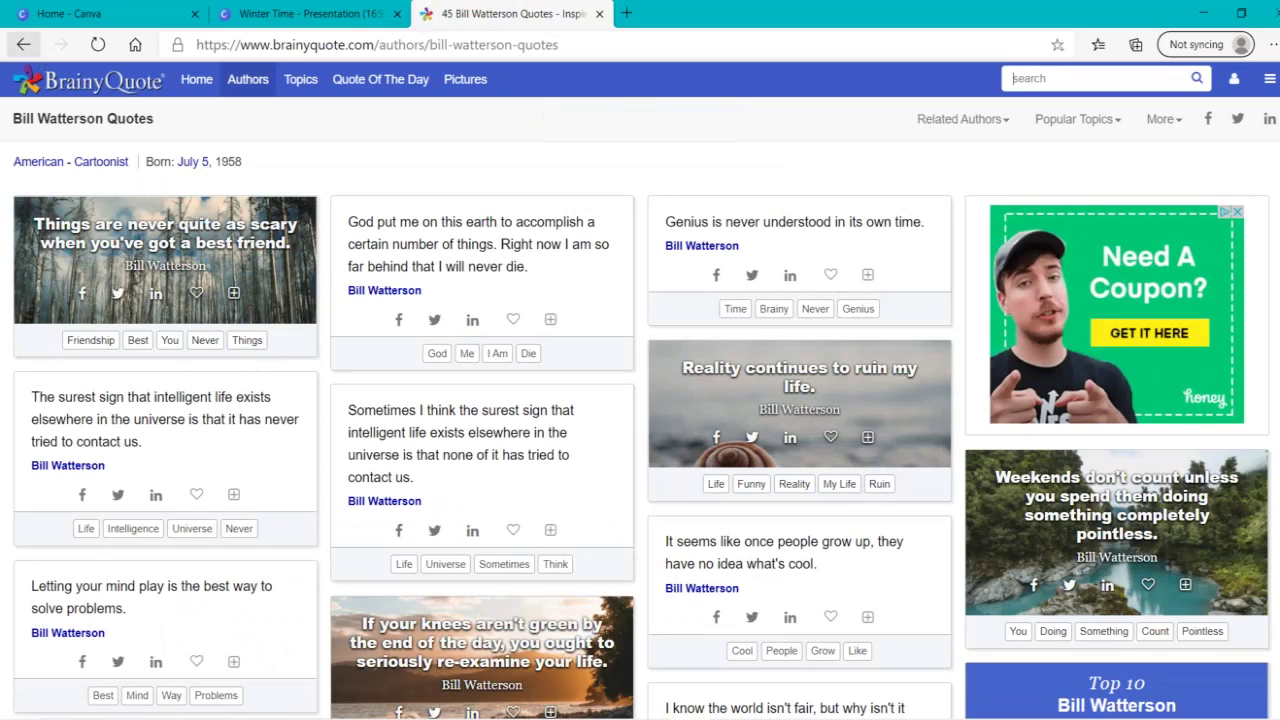
click(23, 44)
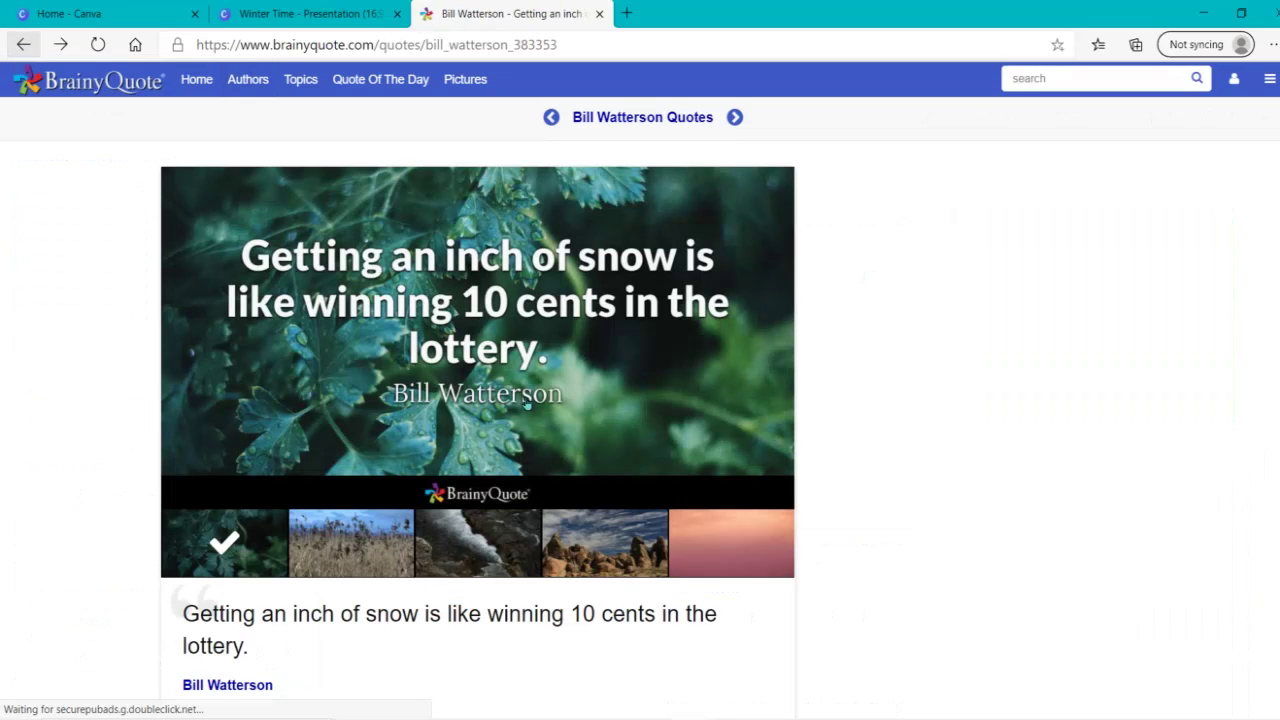
Step: Copy the words "Getting an inch of snow is like winning 10 cents" from the quote text below the picture
drag(182, 613, 208, 617)
click(298, 623)
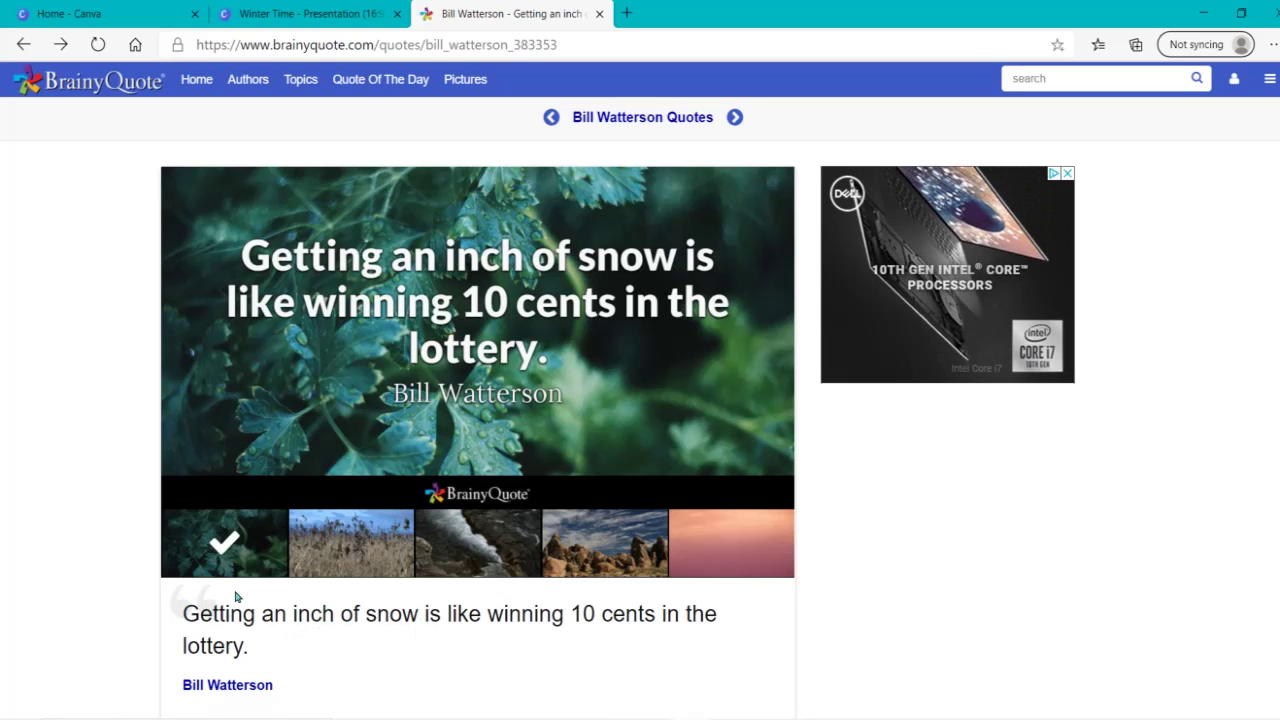
drag(186, 613, 655, 625)
key(ctrl+c)
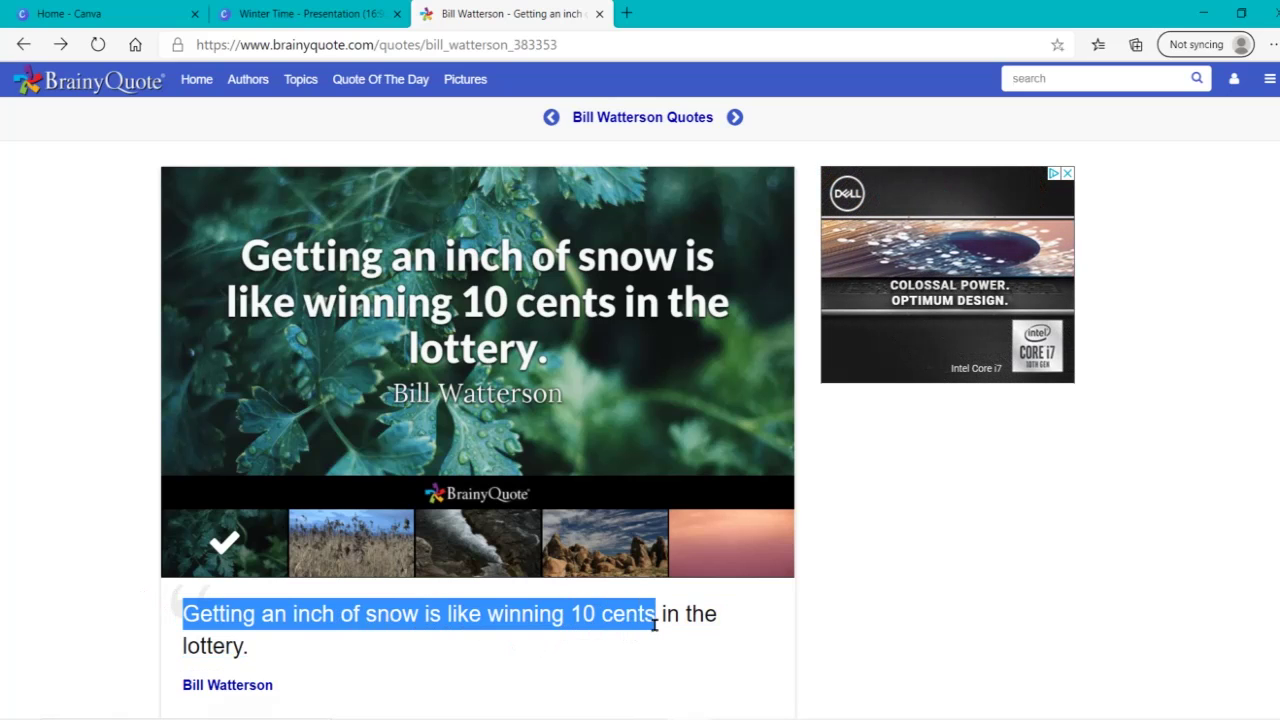
Step: Switch back to the Winter Time presentation and replace "Creative Portfolio" on page 6 with the copied quote, ending it with a period
click(262, 10)
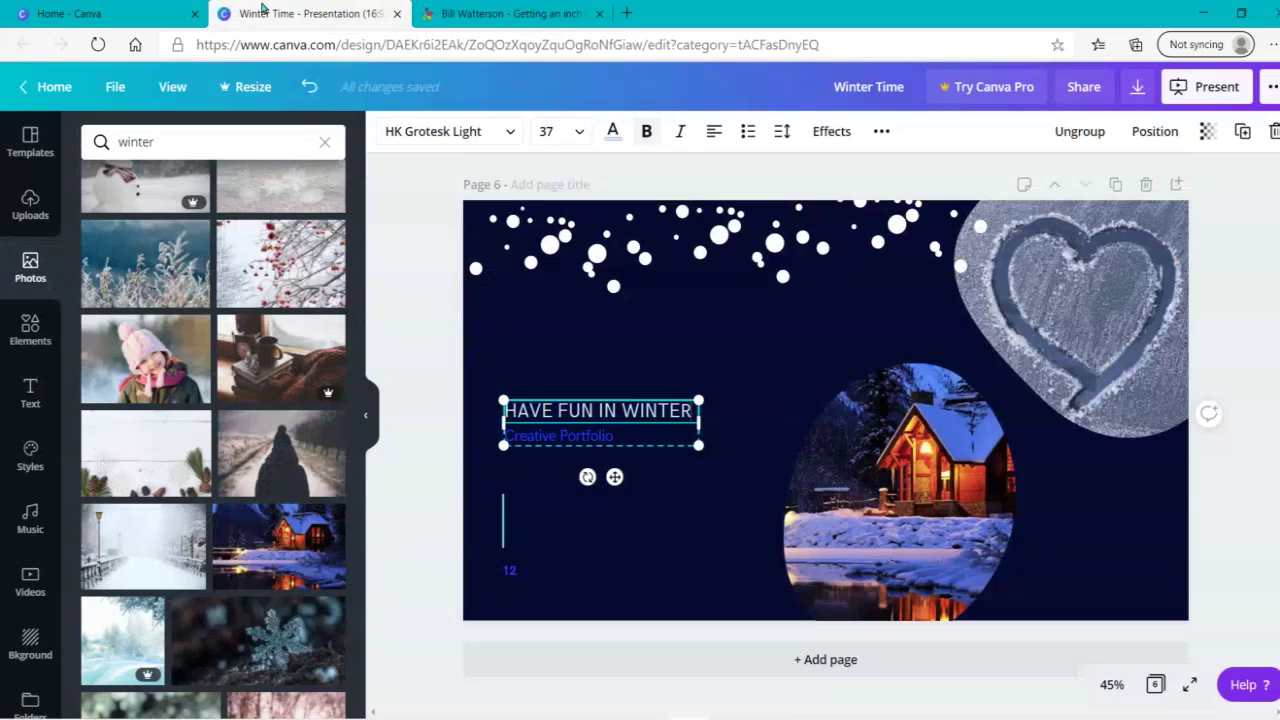
click(634, 437)
key(BackSpace)
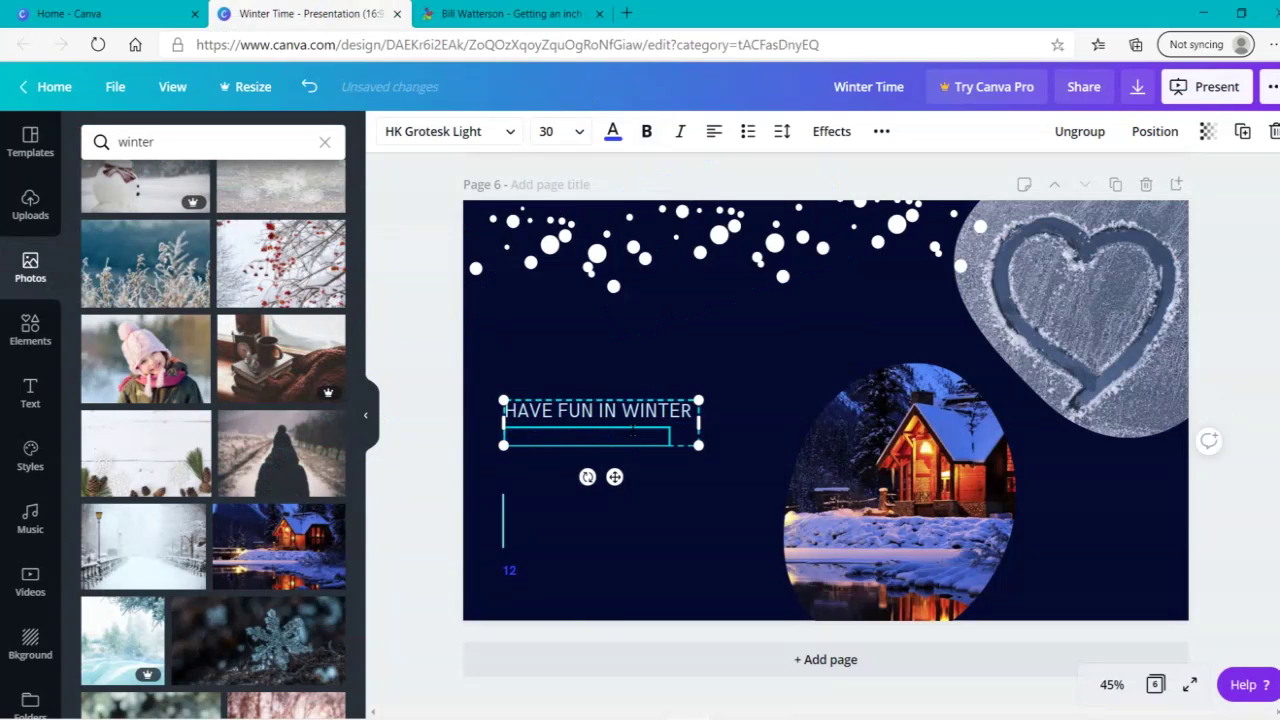
key(ctrl+v)
click(451, 496)
click(643, 446)
text(.)
Step: Replace the page number "12" on page 6 with "COURSE 1" and ungroup the text from the vertical line
click(511, 570)
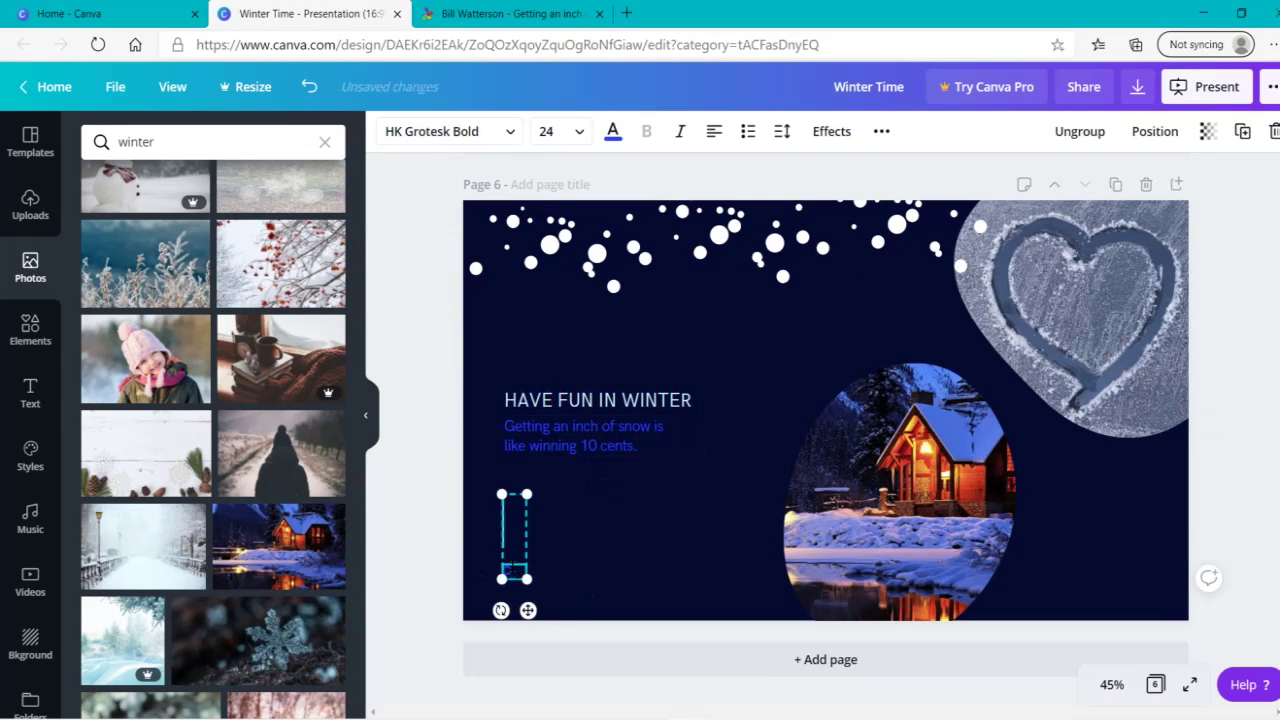
key(Return)
text(SE 1)
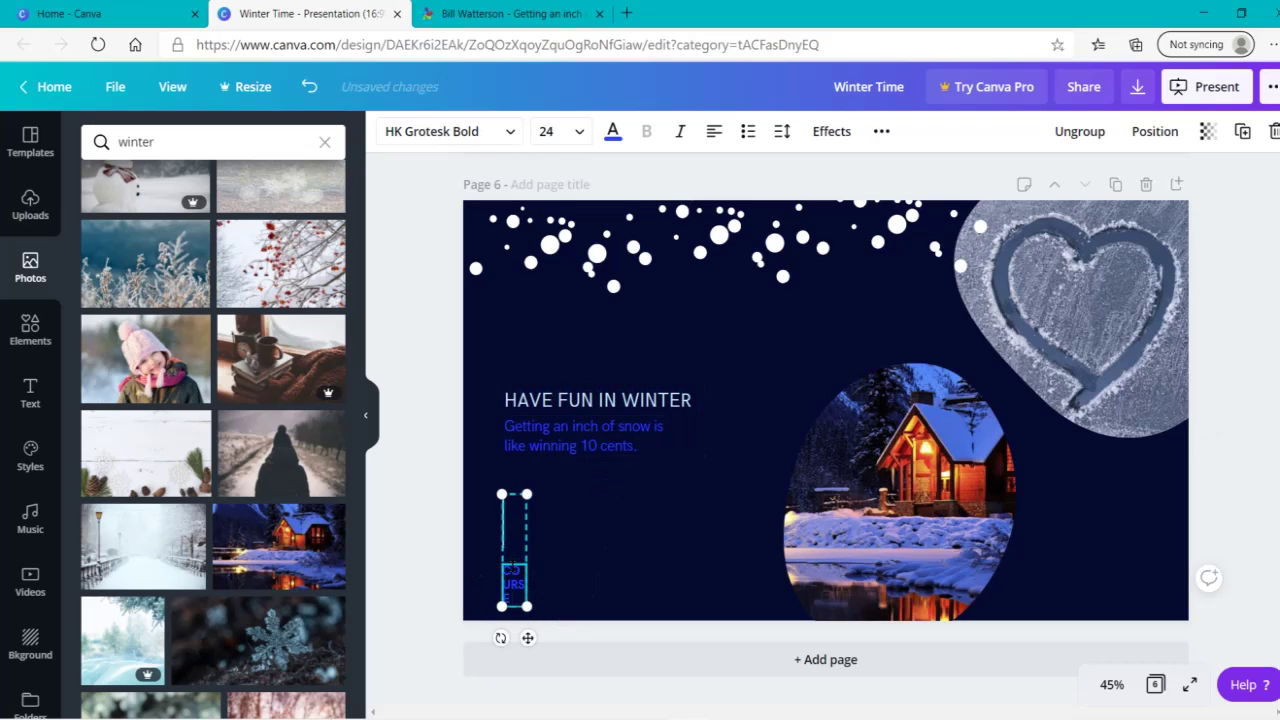
click(1080, 131)
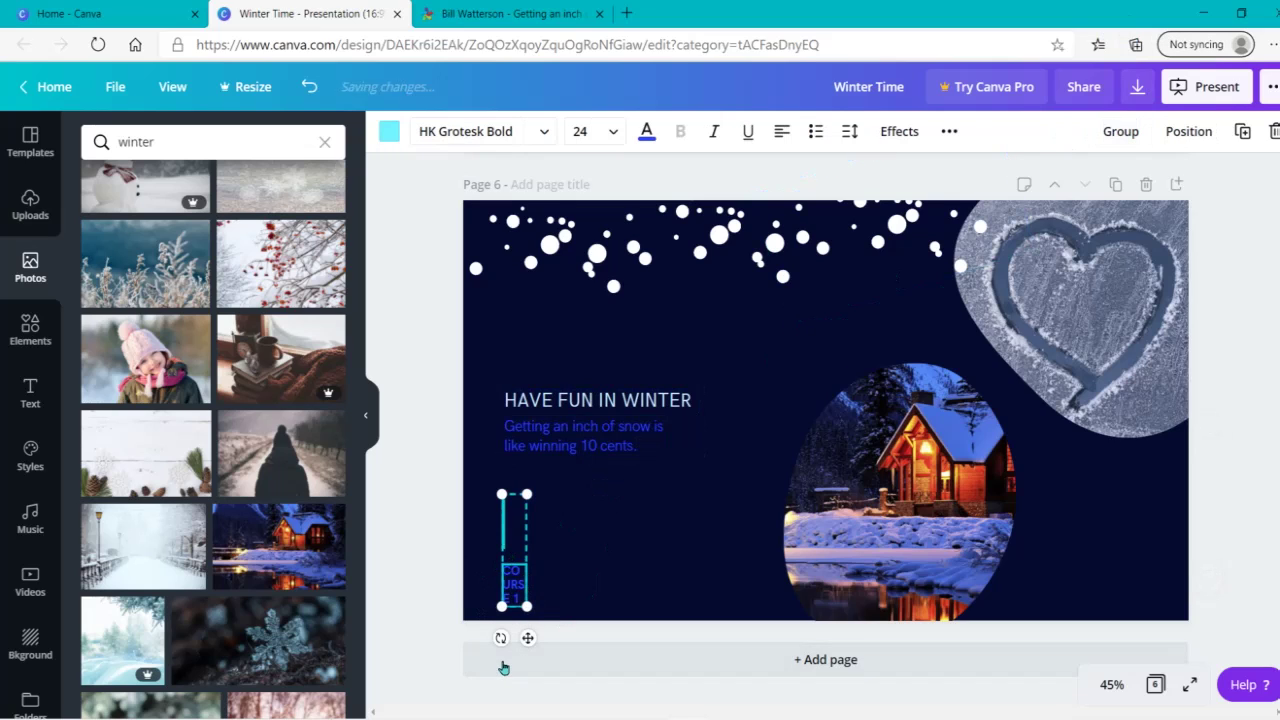
click(503, 663)
click(1145, 186)
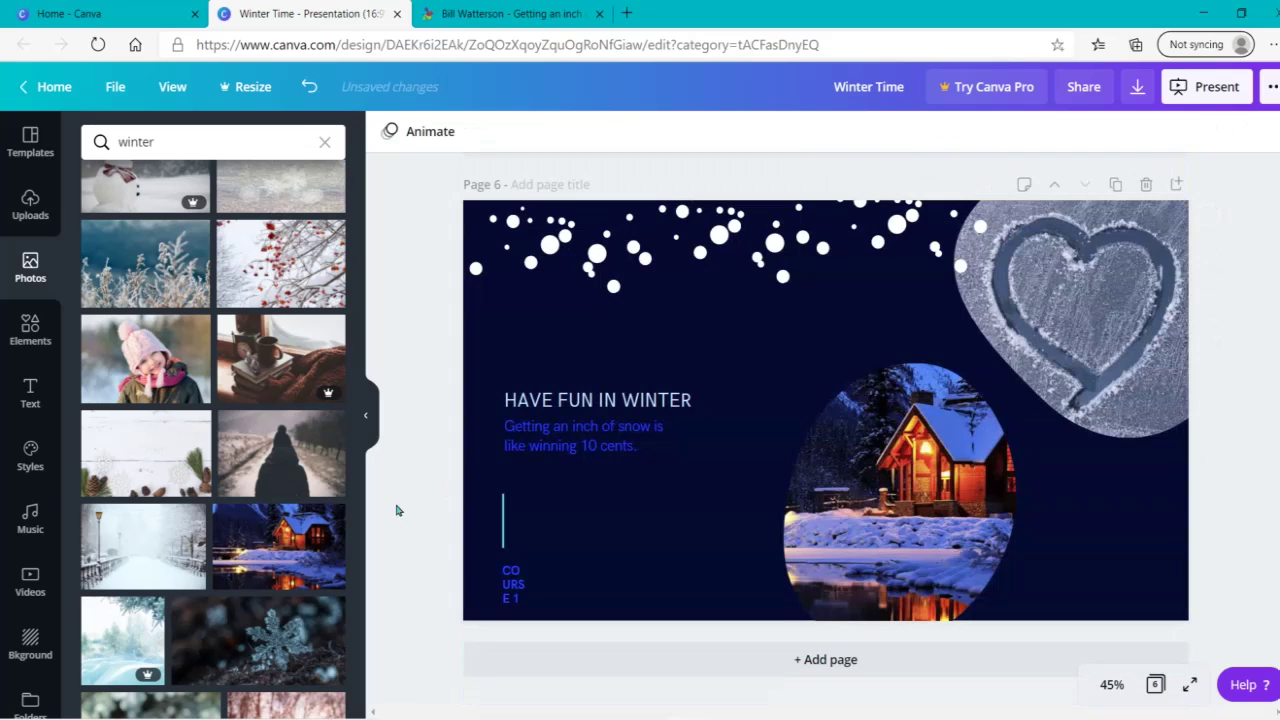
Step: Widen the "COURSE 1" text box on page 6 to about 187 so the text fits on one line
click(515, 597)
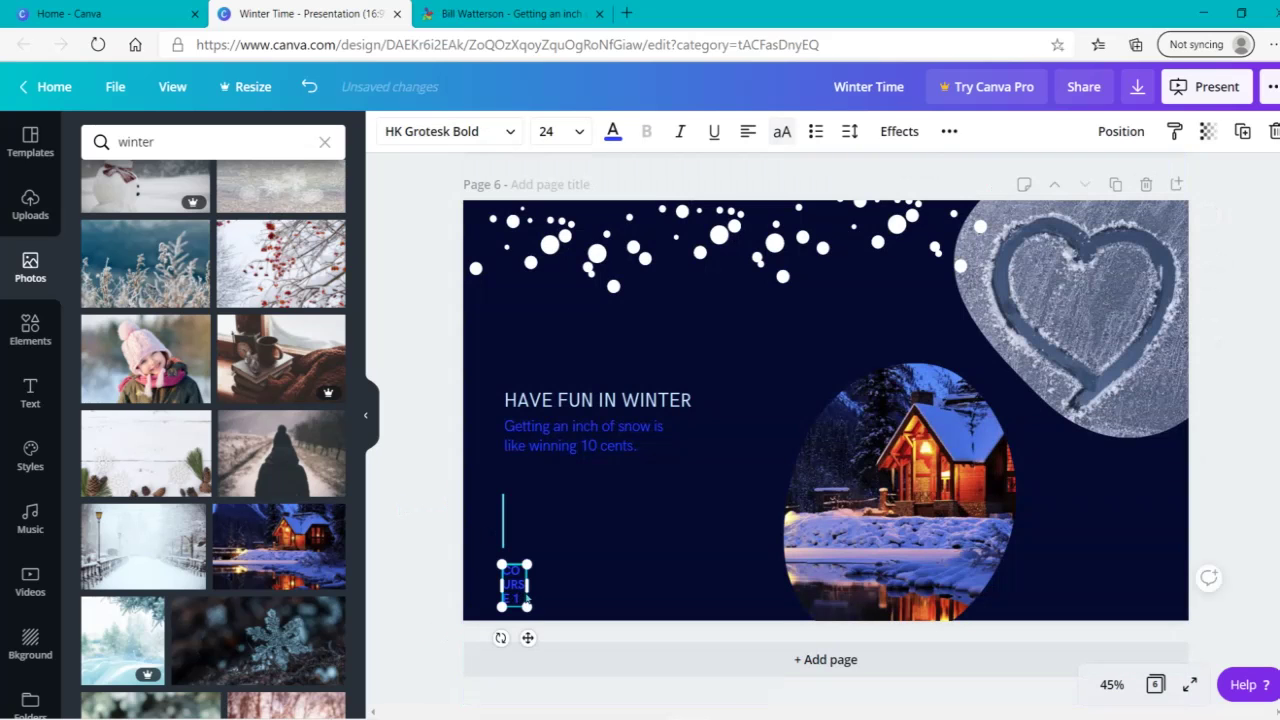
drag(536, 588, 570, 594)
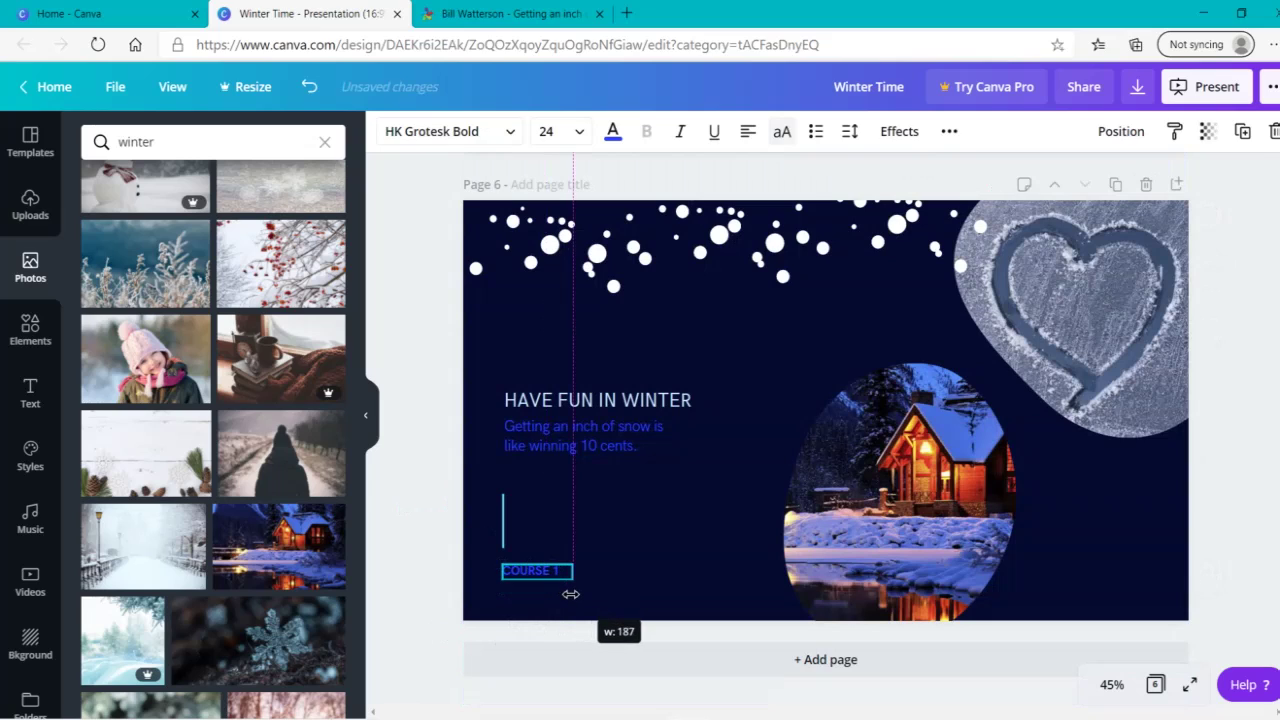
click(441, 625)
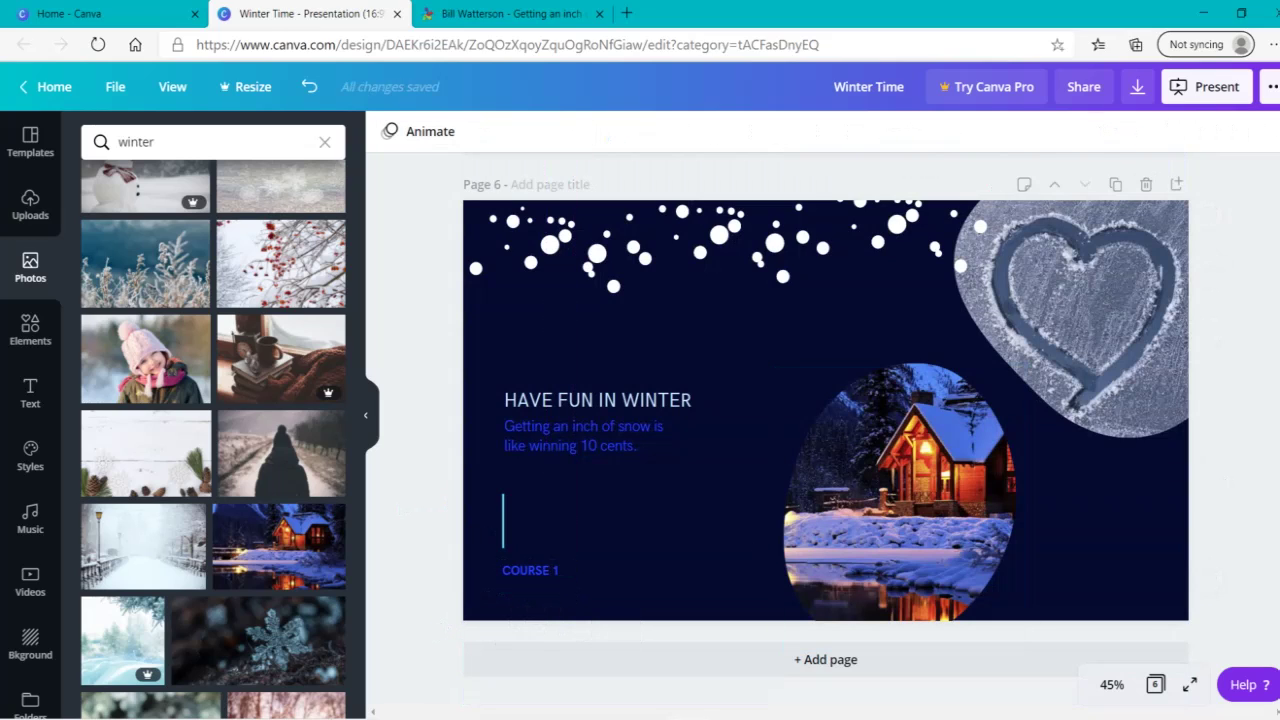
scroll(566, 569, up, 3)
scroll(566, 569, down, 3)
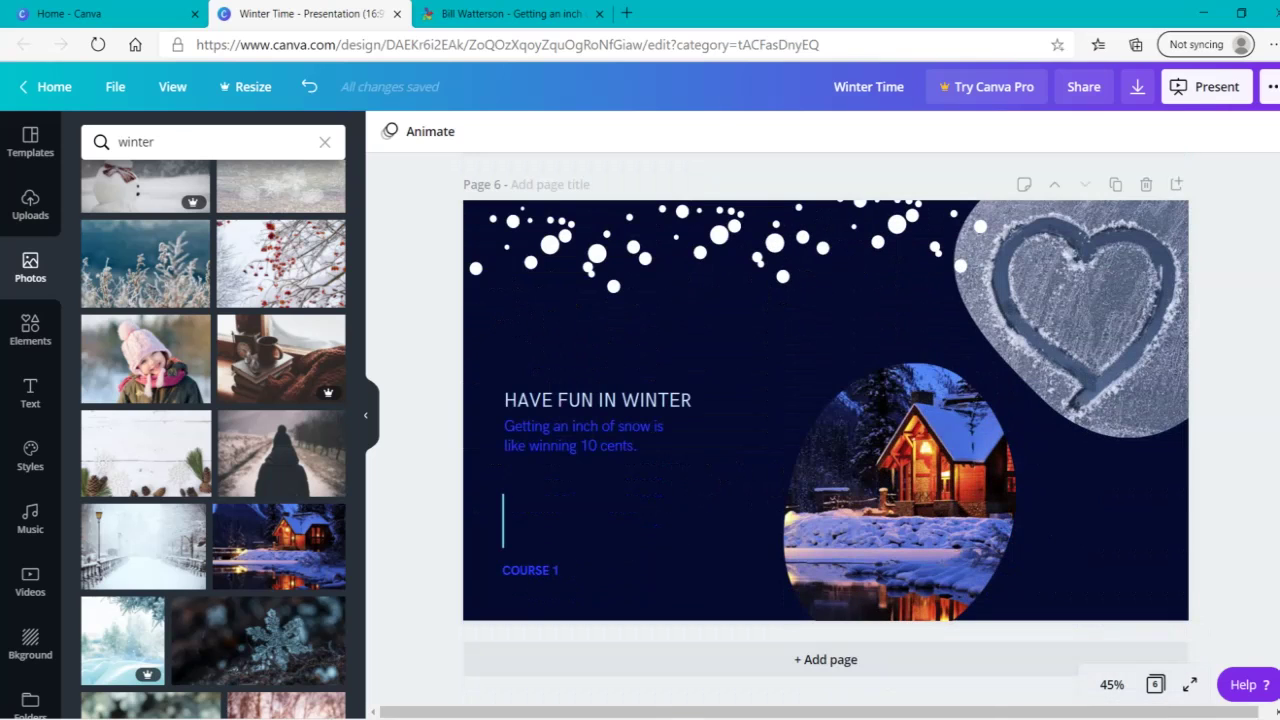
Step: Recolour the "COURSE 1" text on page 6 with the pale blue document colour
click(548, 572)
click(613, 131)
click(328, 353)
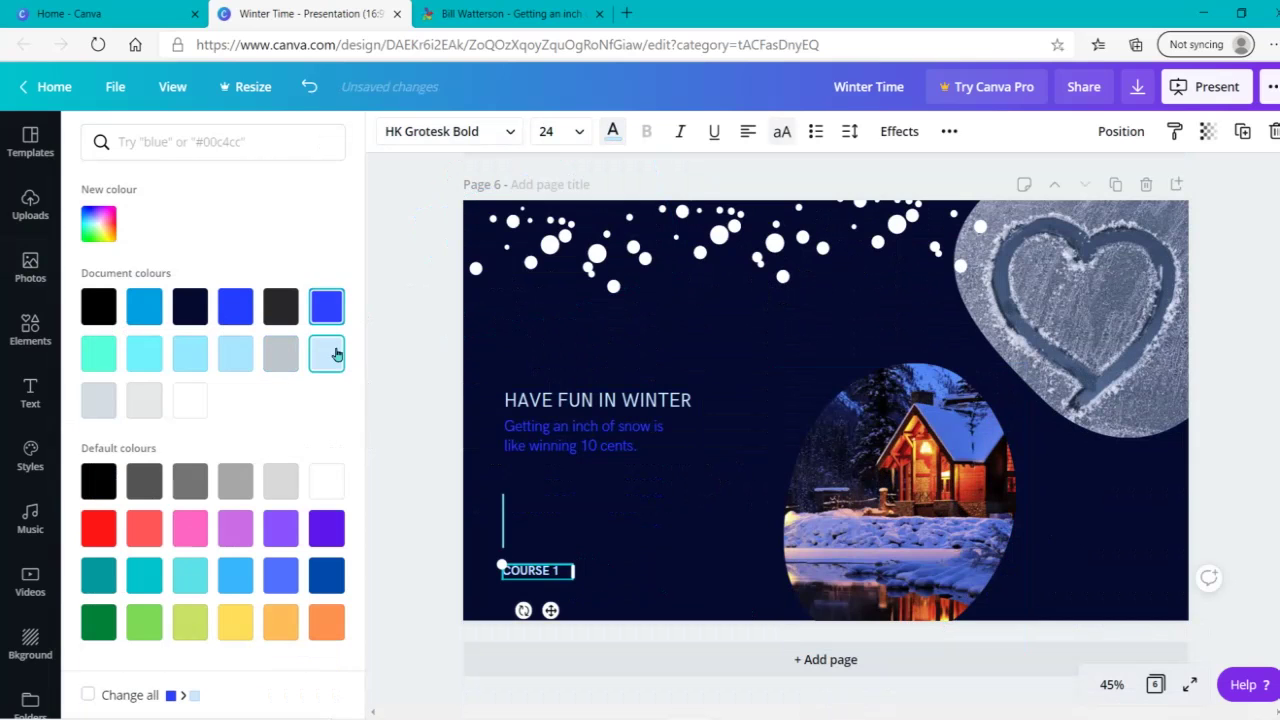
click(401, 513)
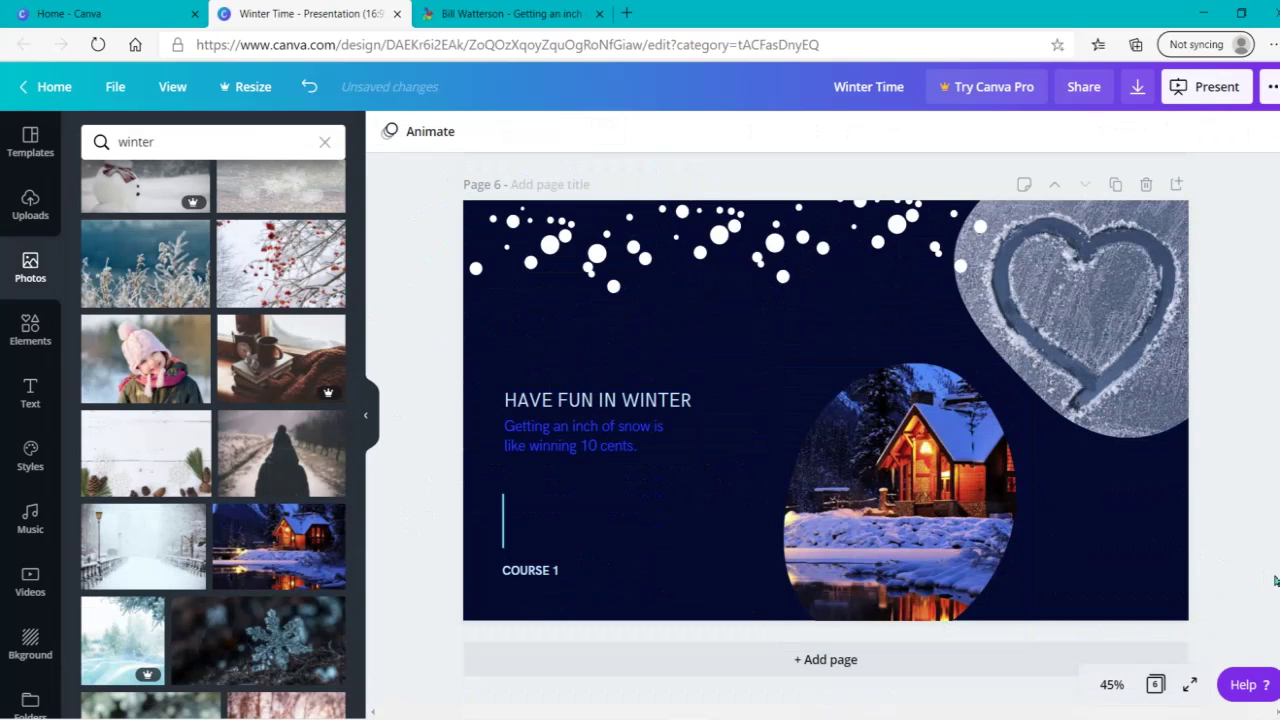
Step: Try the Block, Fade, Pan, Rise and Tumble page animations on page 1 and settle on Block
key(Home)
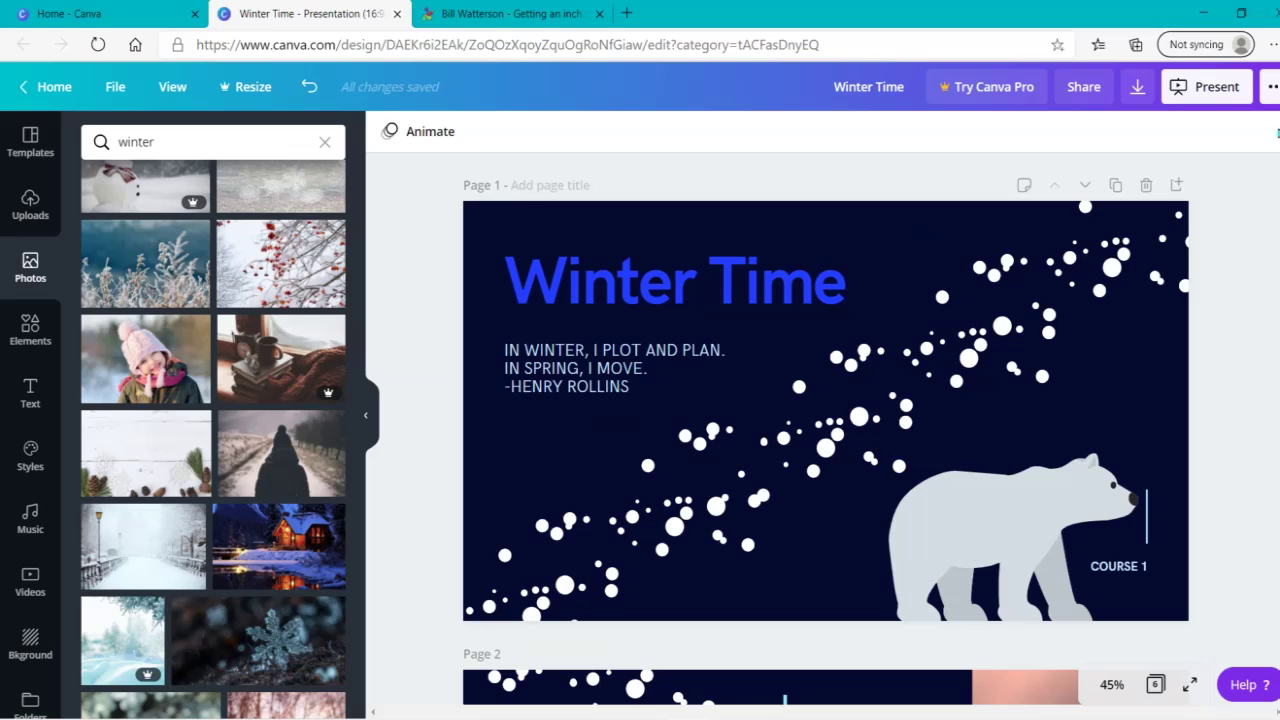
click(415, 142)
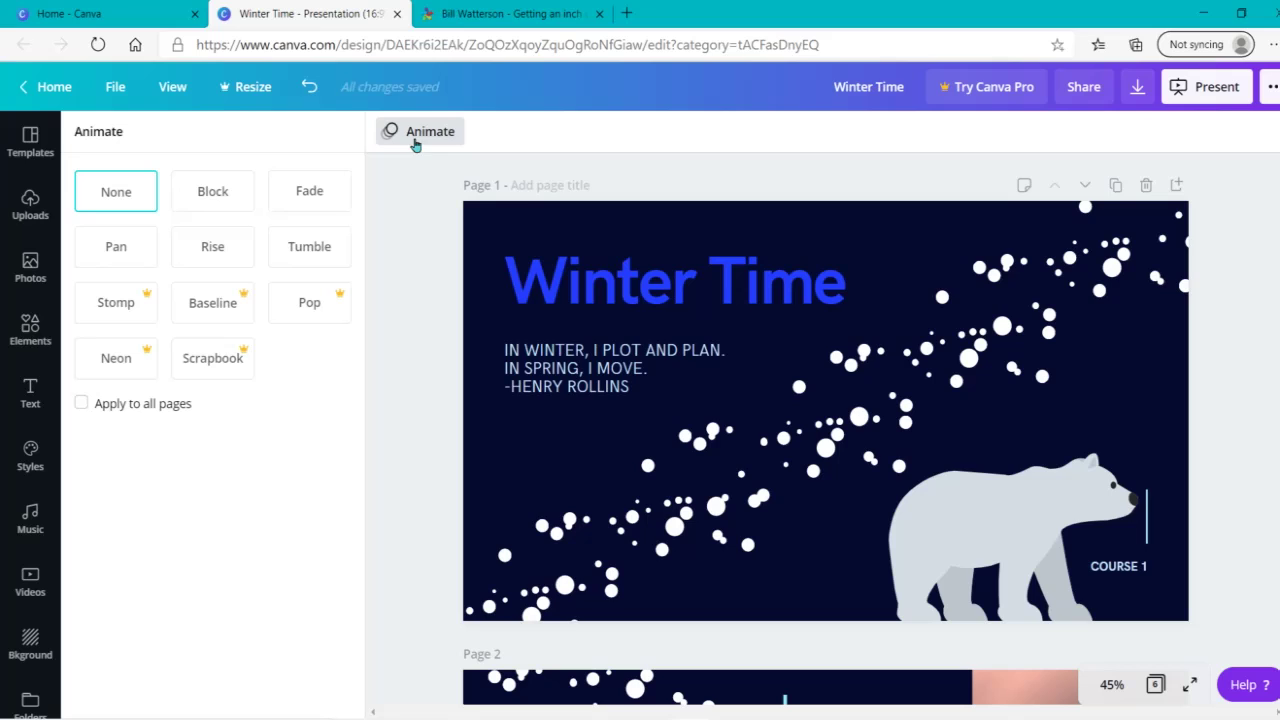
click(214, 205)
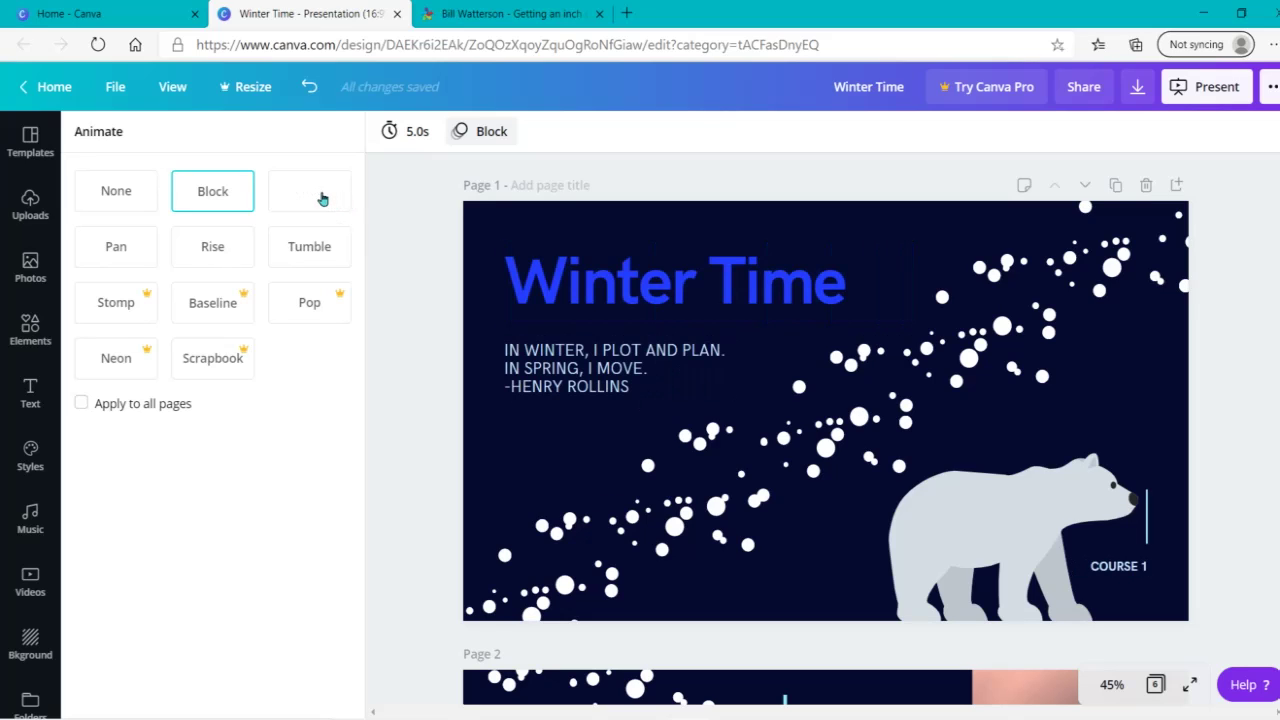
click(322, 198)
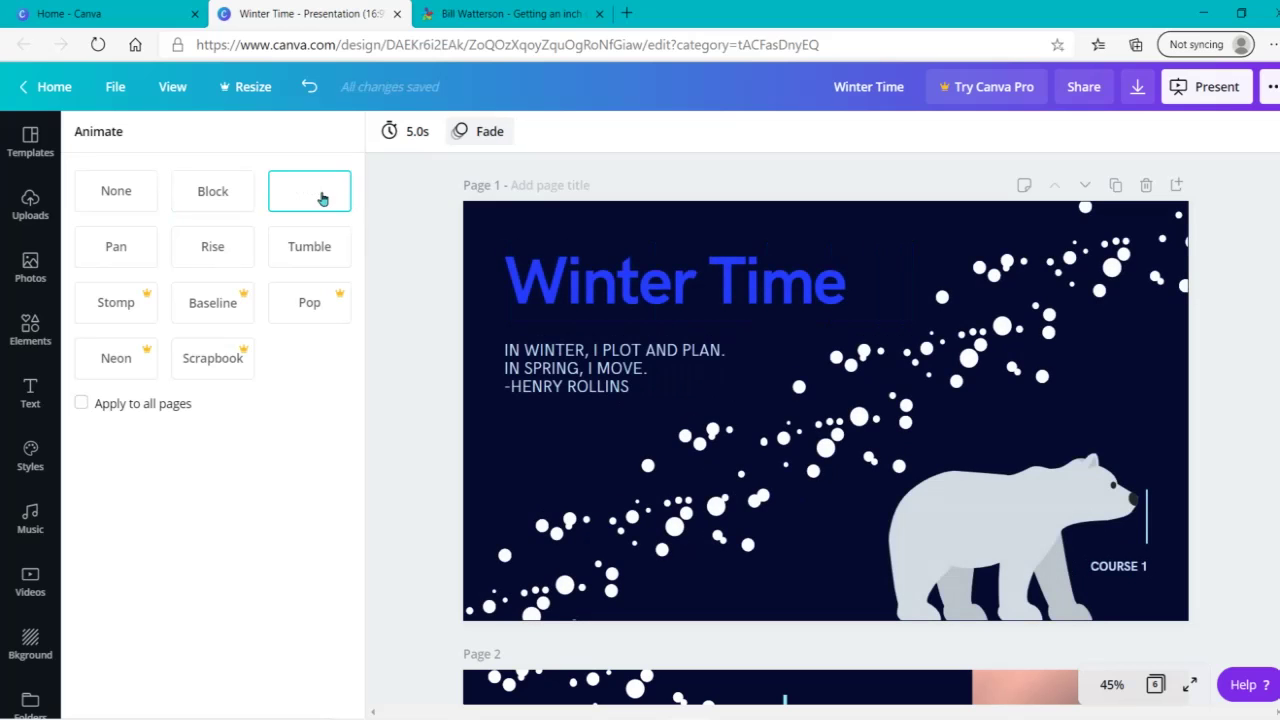
click(119, 258)
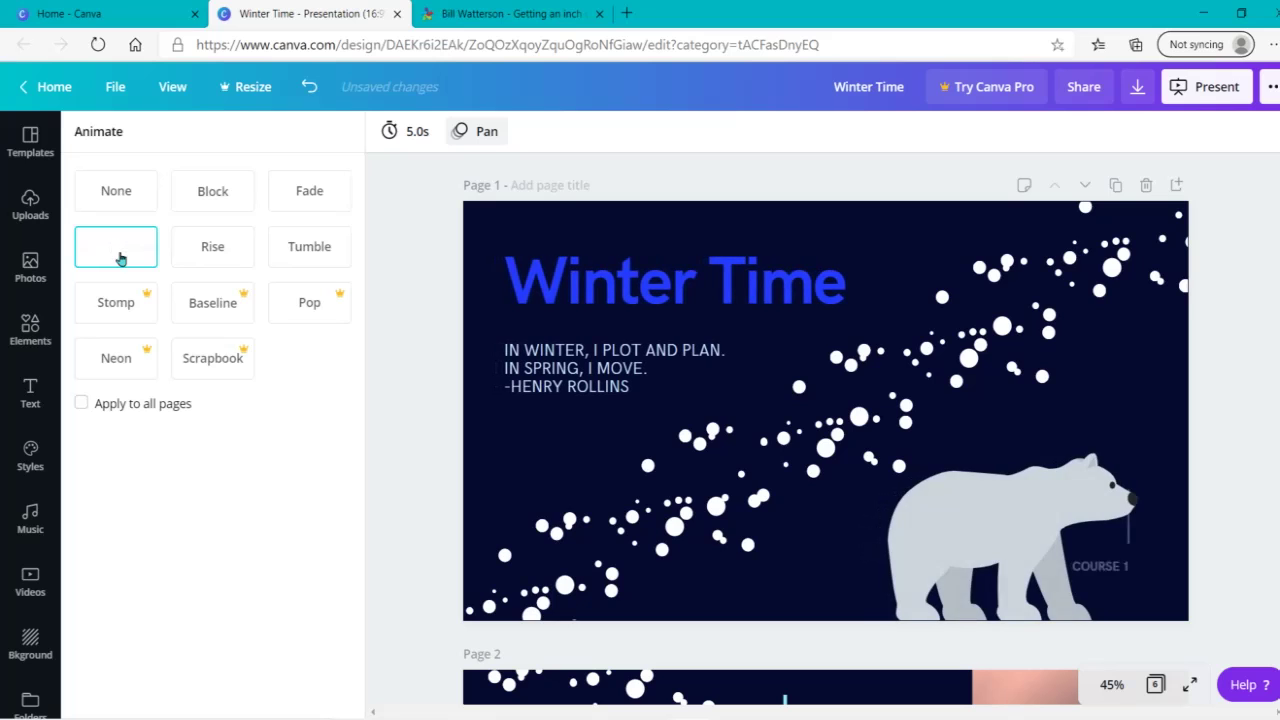
click(246, 257)
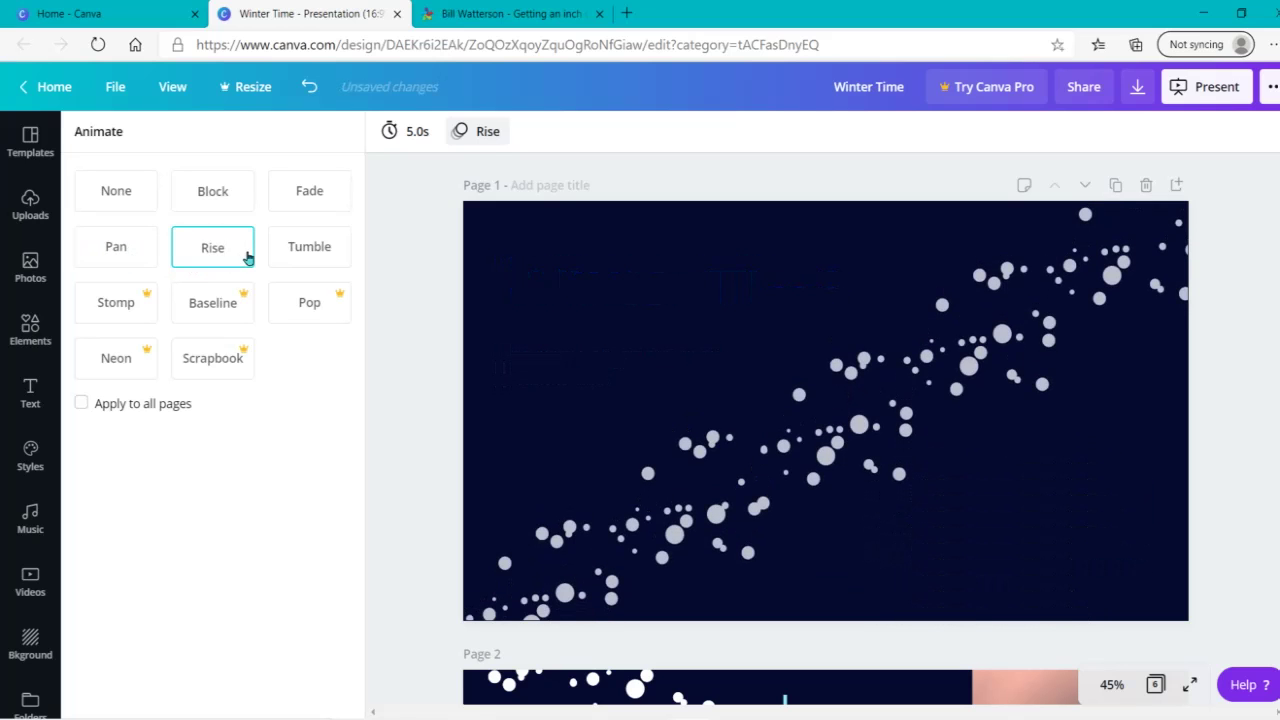
click(309, 260)
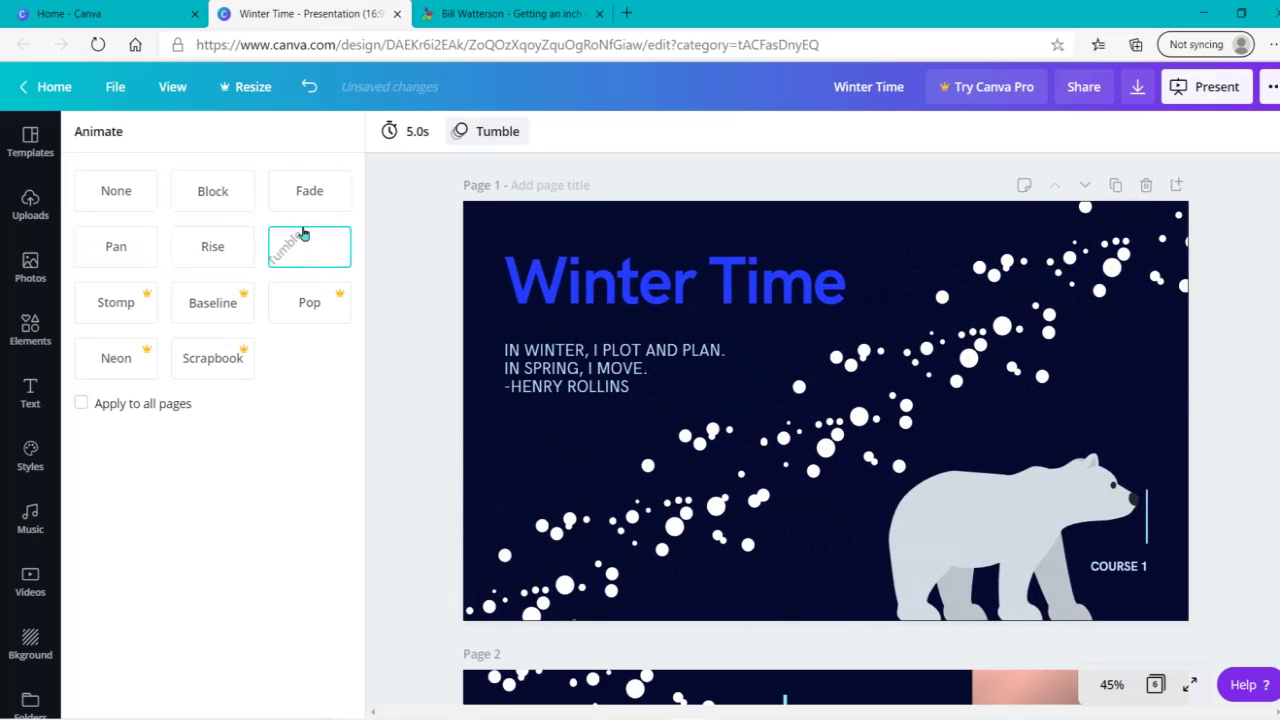
click(218, 195)
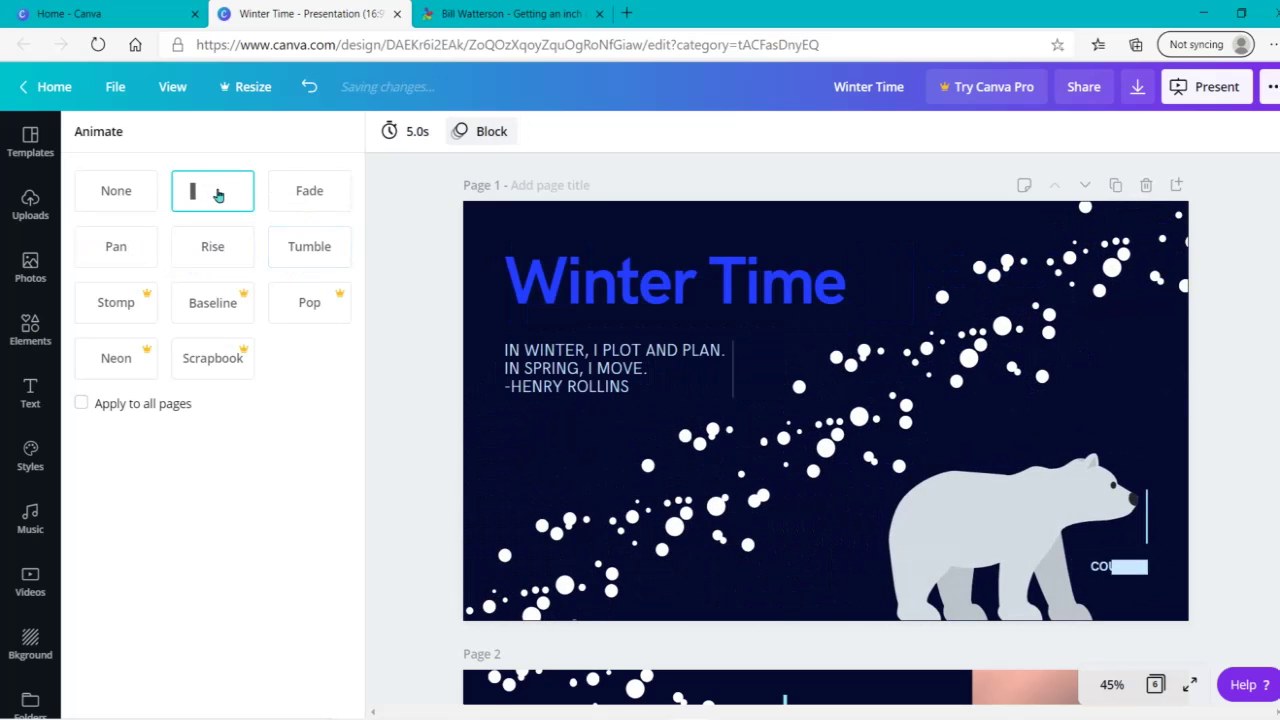
Step: Apply the Rise page animation to page 2, "Winter Months"
scroll(825, 420, down, 5)
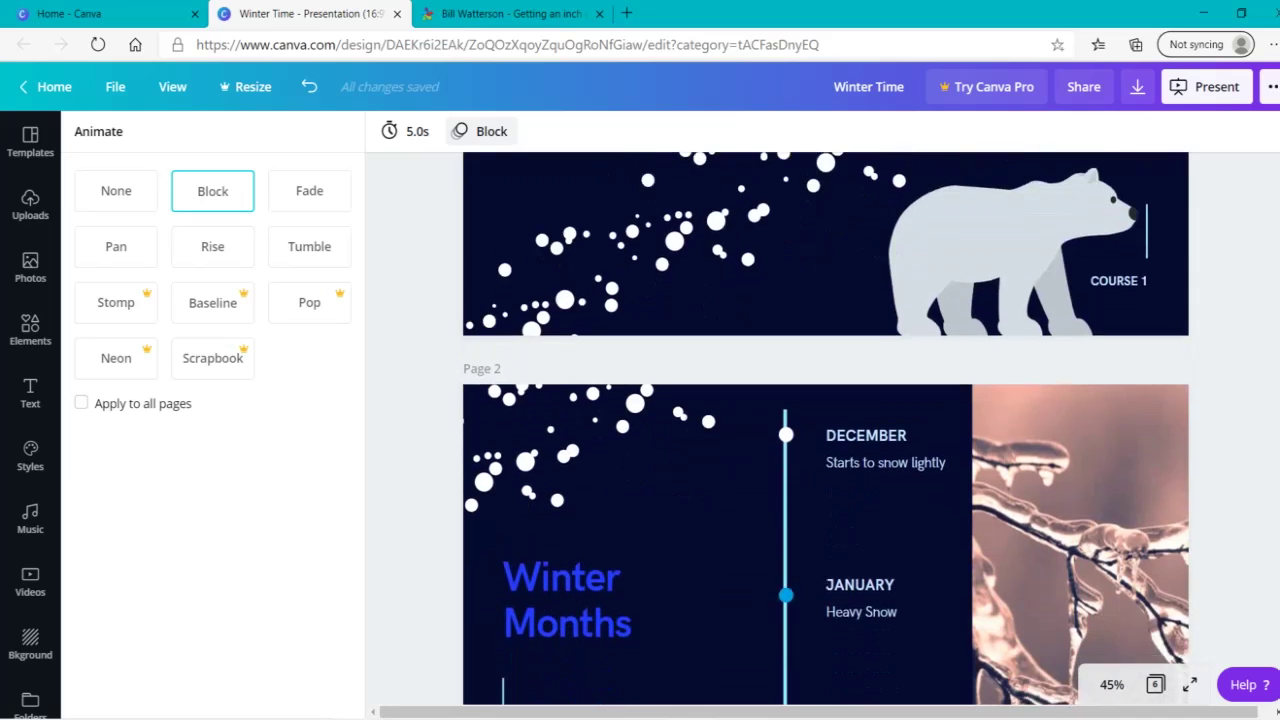
key(Escape)
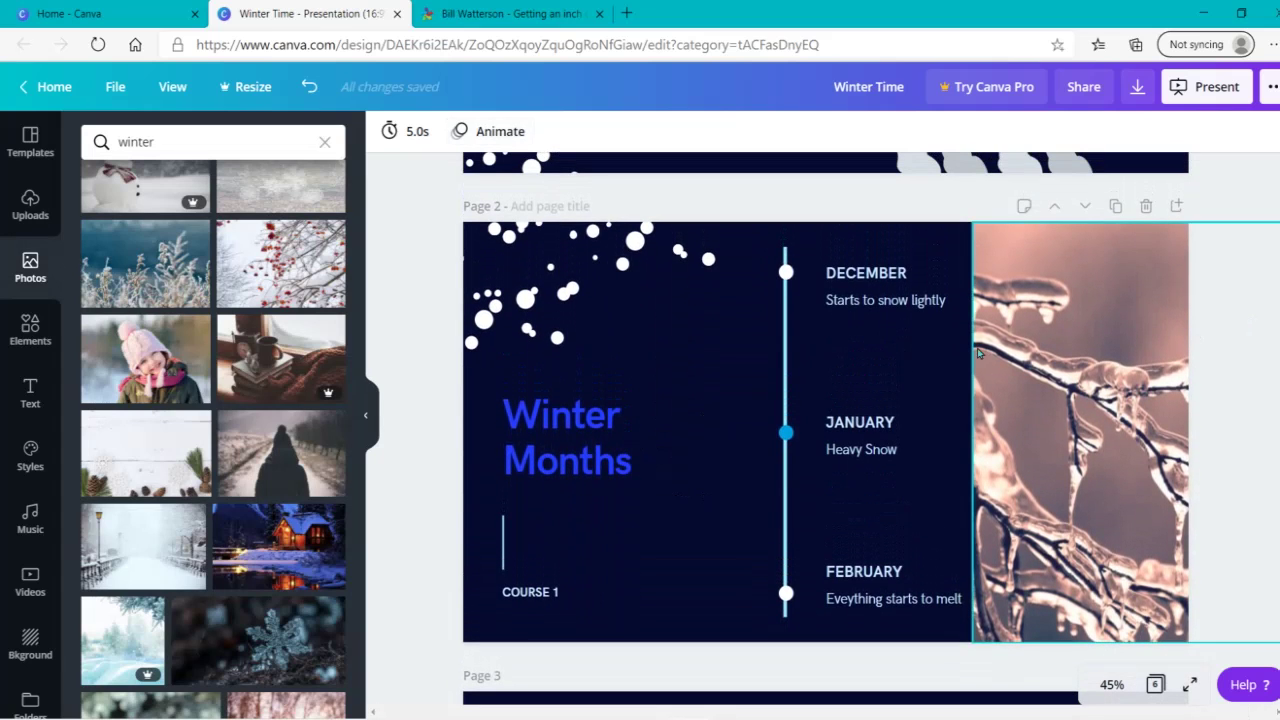
click(613, 256)
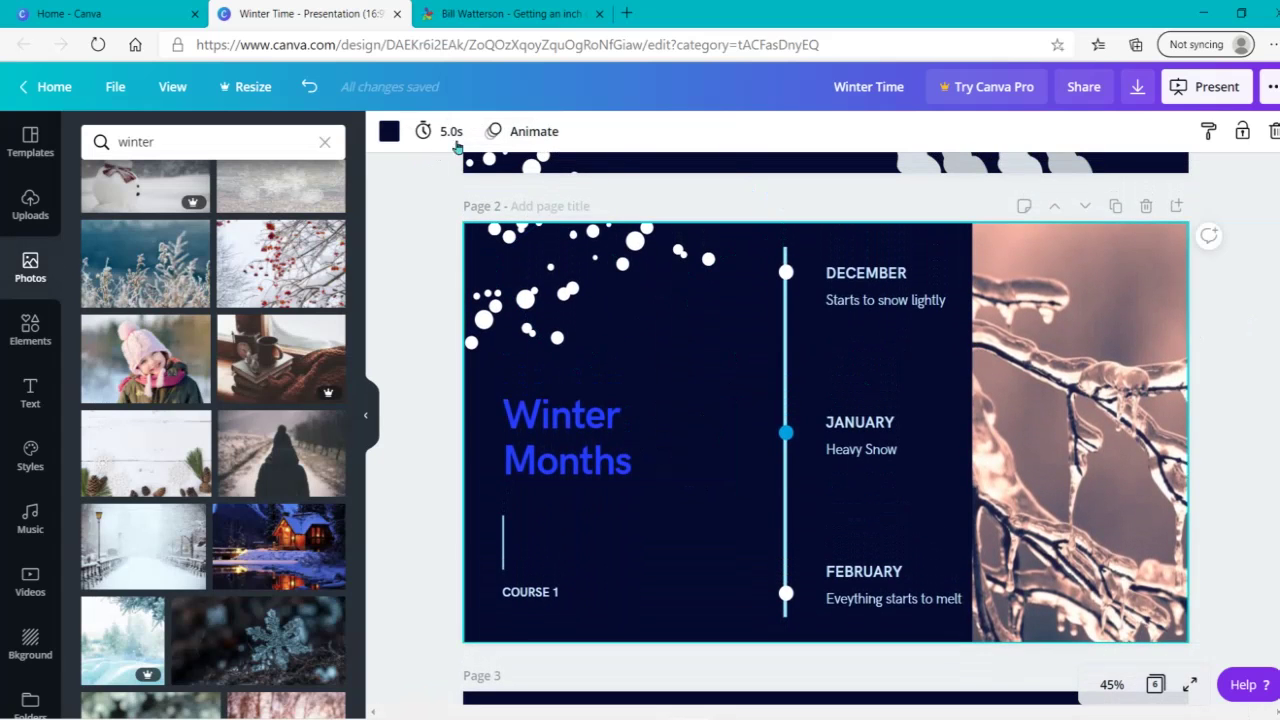
click(526, 133)
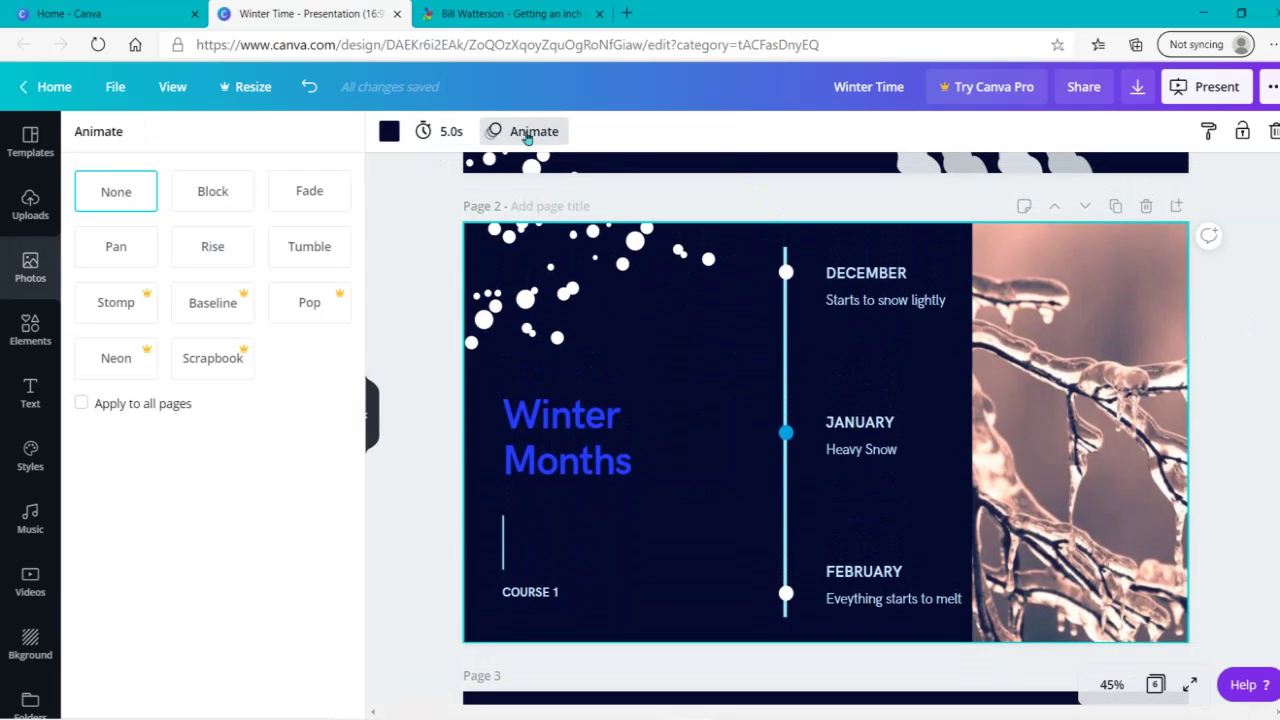
click(212, 250)
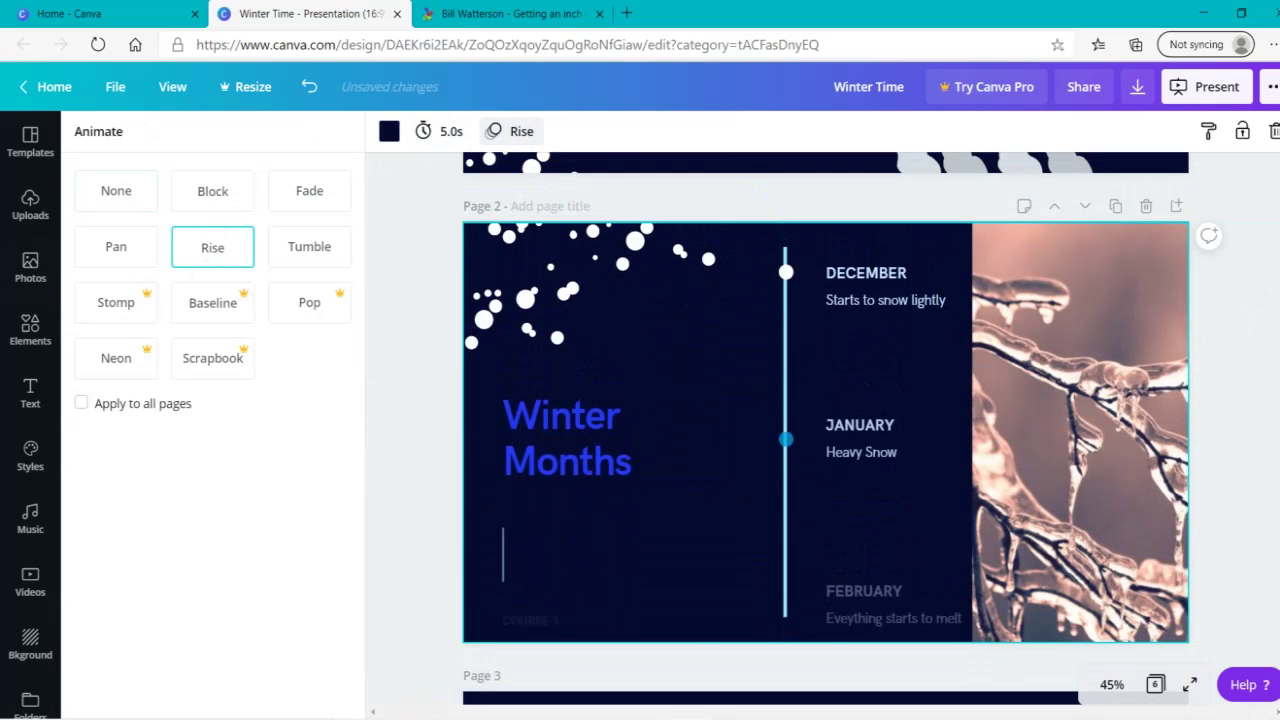
Step: Apply the Fade page animation to page 3, "All of the Seasons"
scroll(825, 430, down, 2)
scroll(787, 188, down, 4)
click(787, 188)
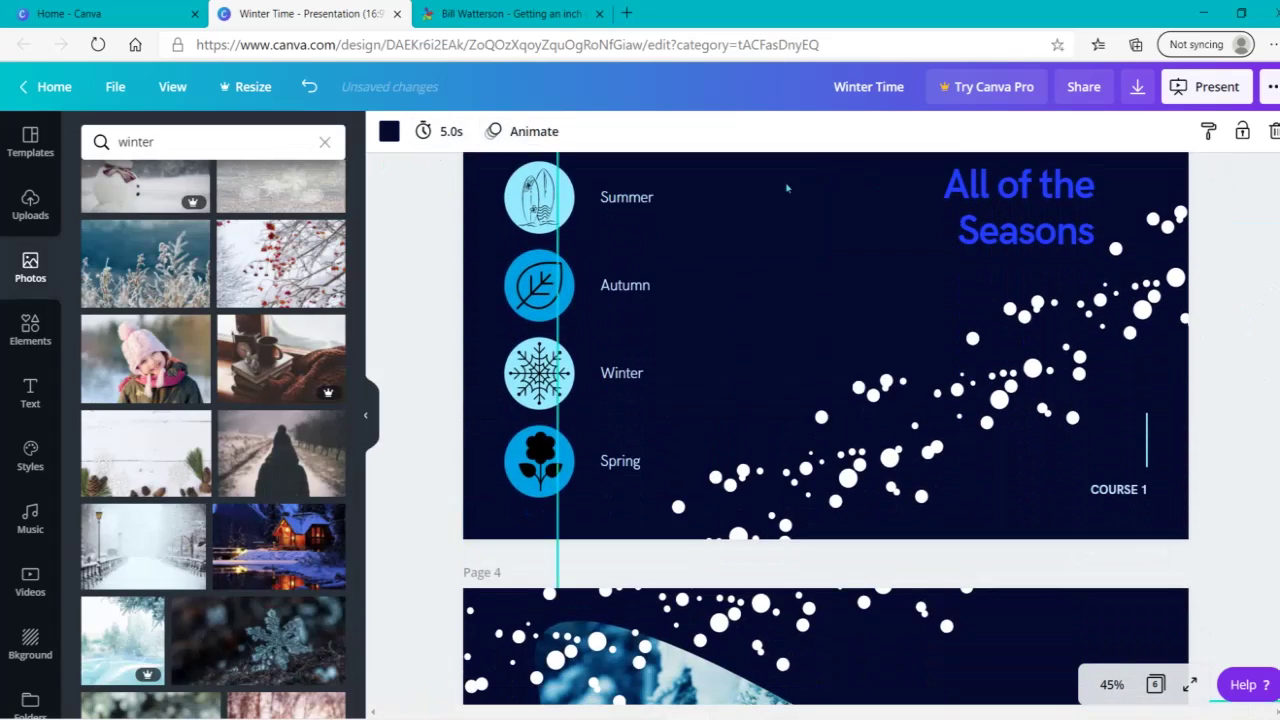
click(539, 285)
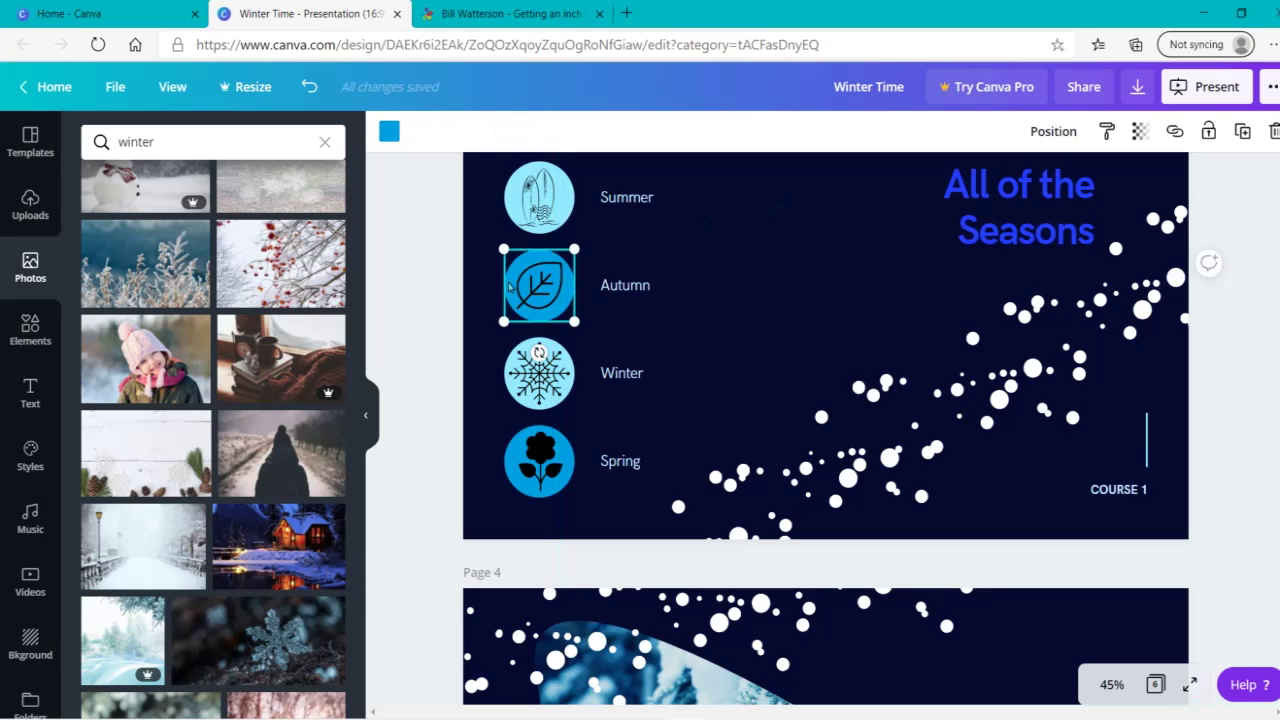
click(473, 293)
click(515, 131)
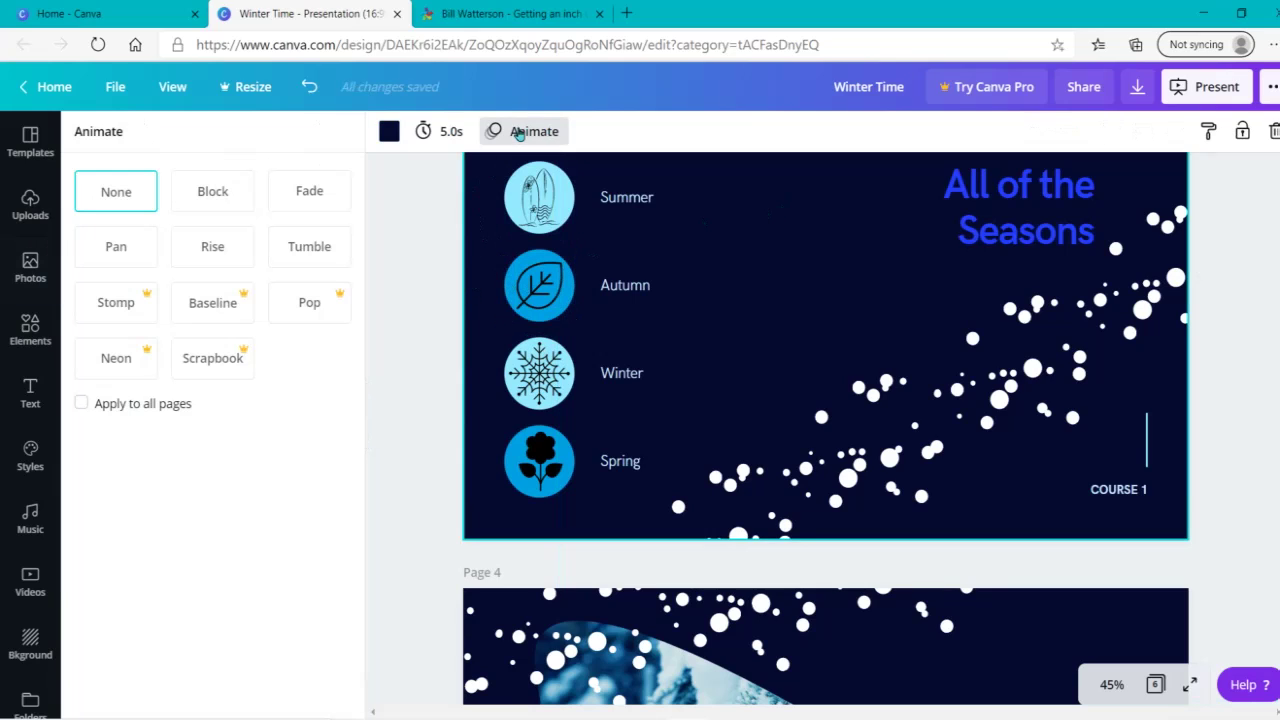
click(317, 195)
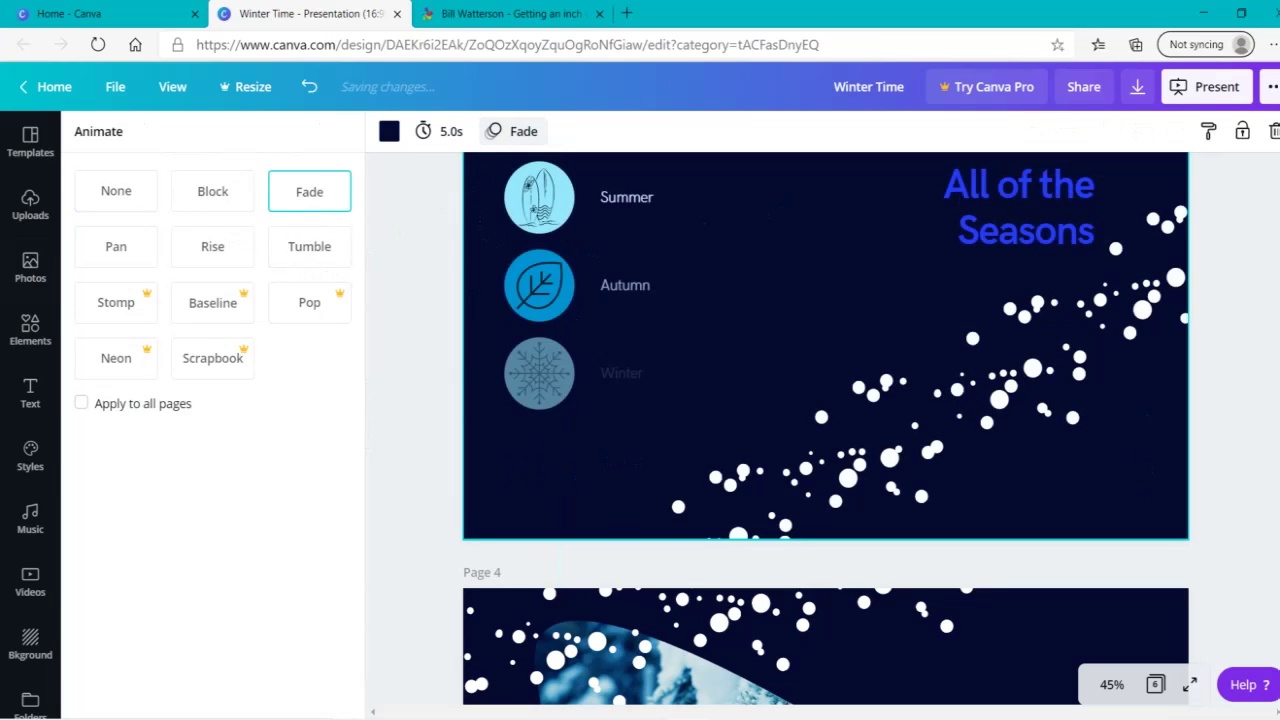
Step: Apply the Tumble page animation to page 4 with the snow covered pine tree
scroll(825, 430, down, 4)
scroll(1057, 286, down, 1)
click(1080, 223)
click(390, 132)
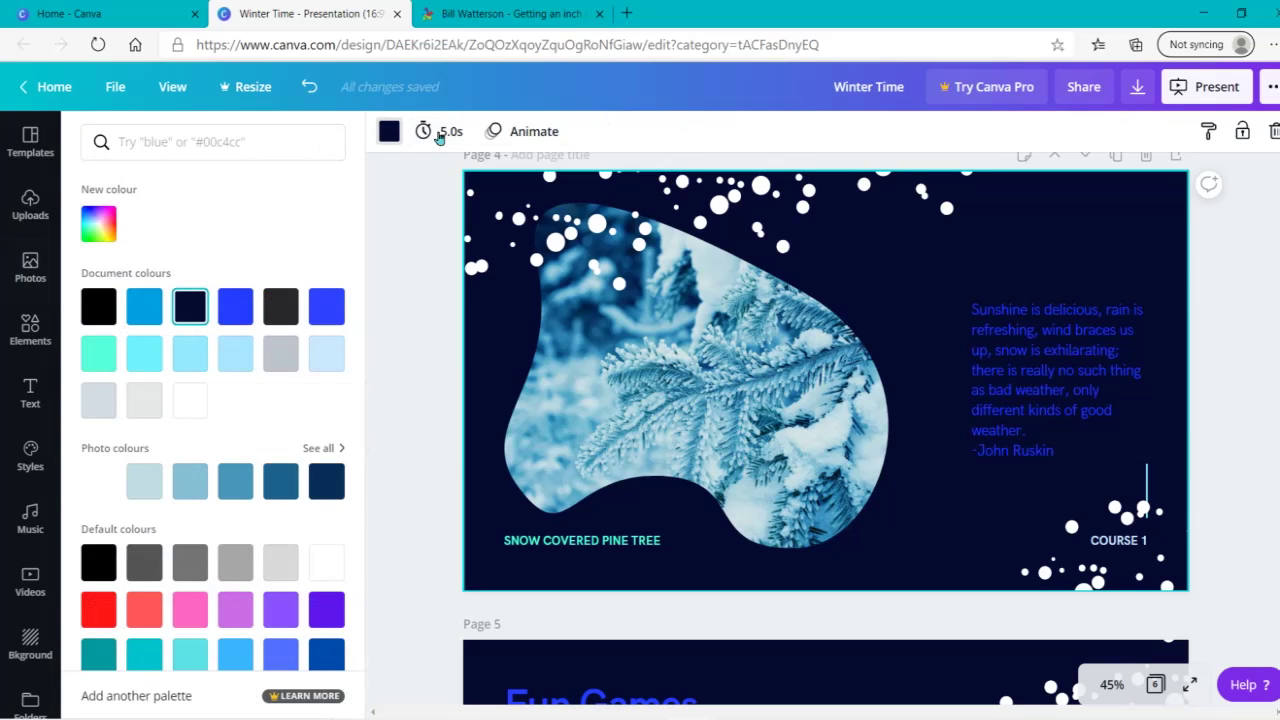
click(525, 131)
click(310, 246)
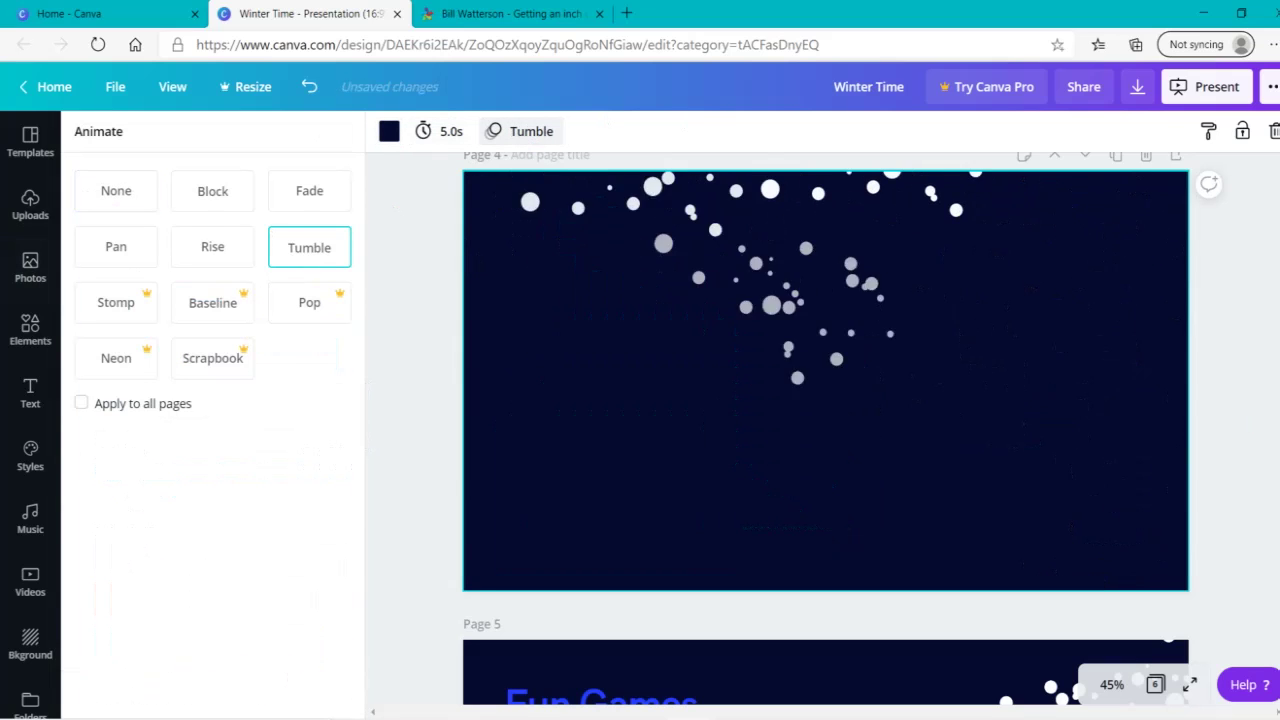
Step: Apply the Pan page animation to page 5, "Fun Games"
scroll(825, 430, down, 3)
scroll(825, 430, down, 3)
click(600, 400)
click(525, 131)
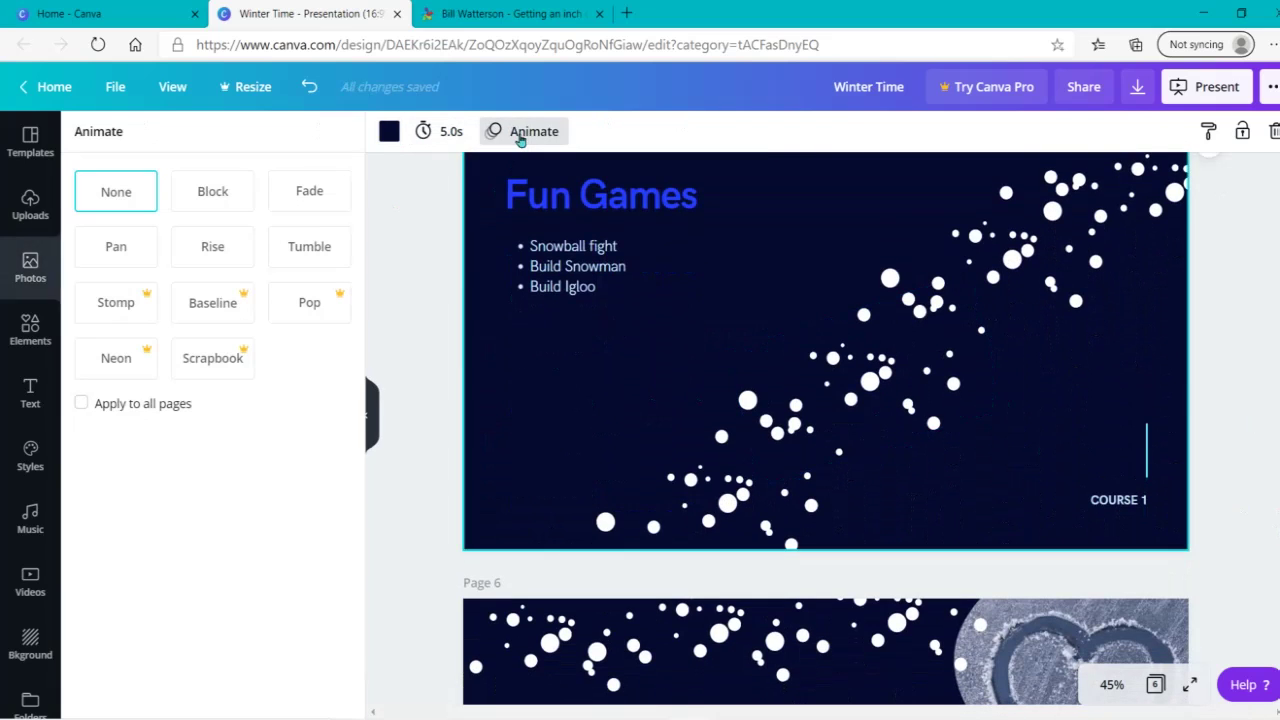
click(128, 256)
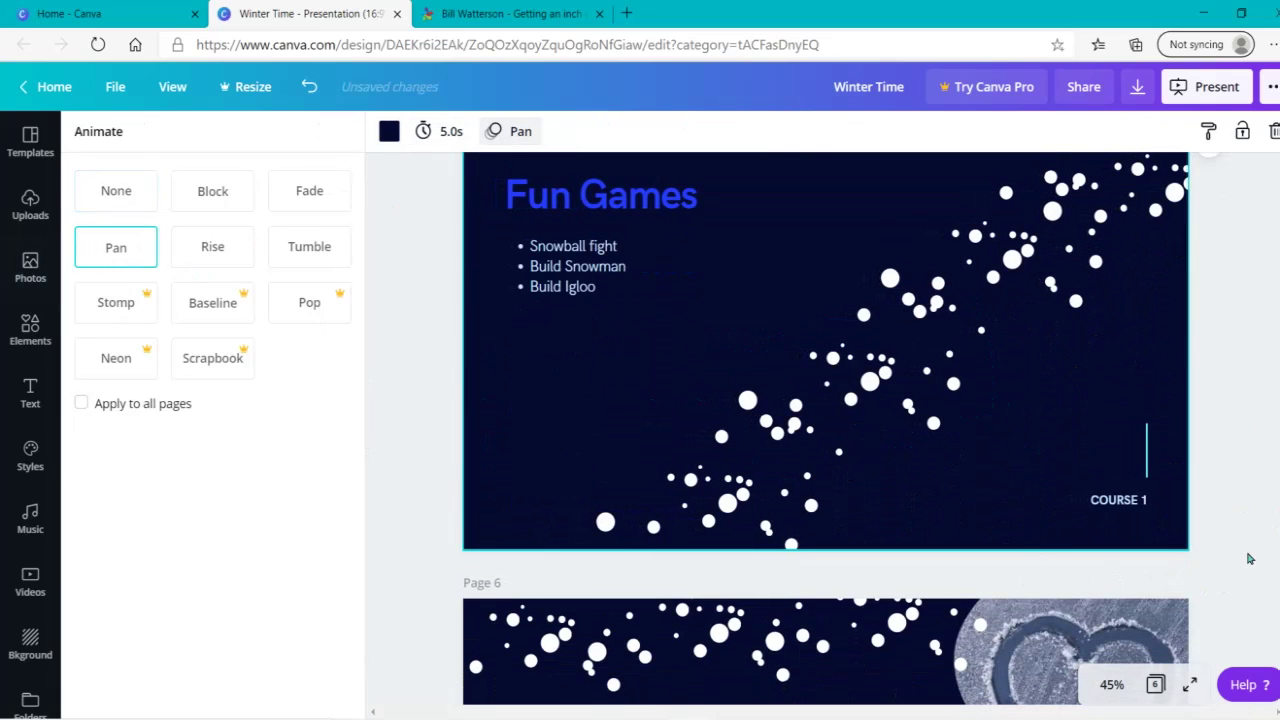
Step: Apply the Block page animation to page 6, "Have Fun in Winter"
scroll(1248, 559, down, 3)
click(680, 640)
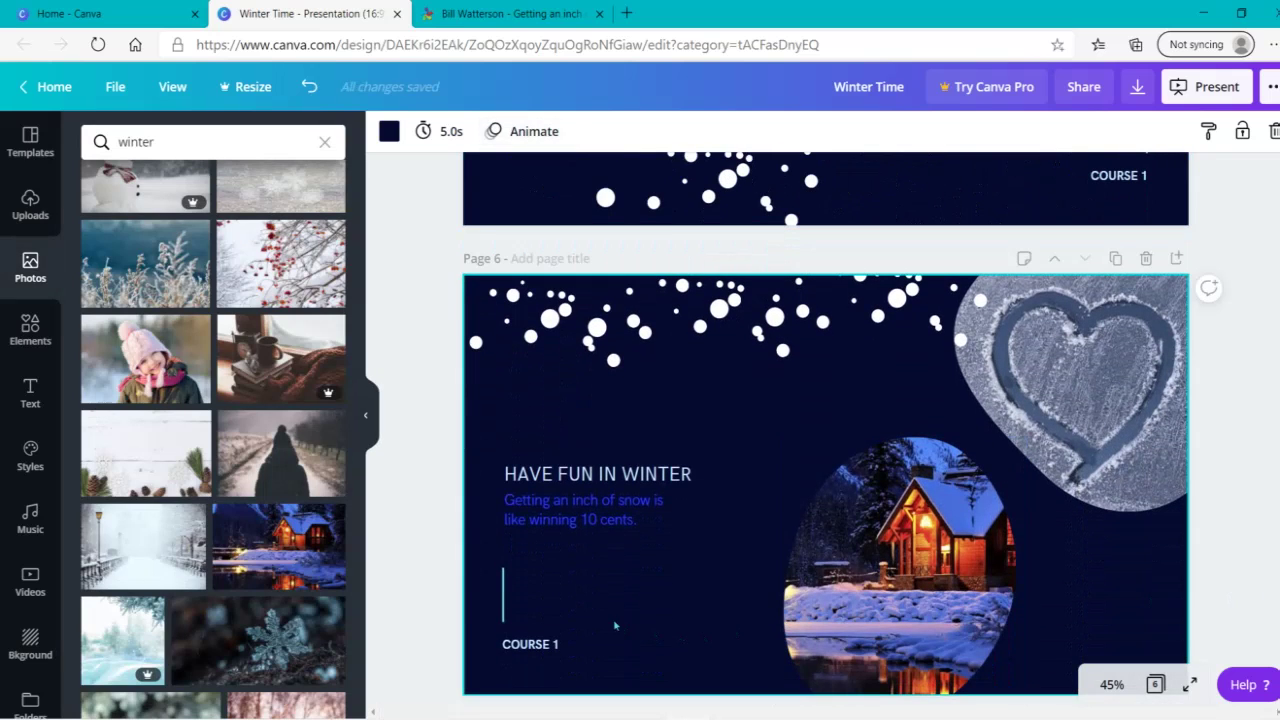
click(527, 134)
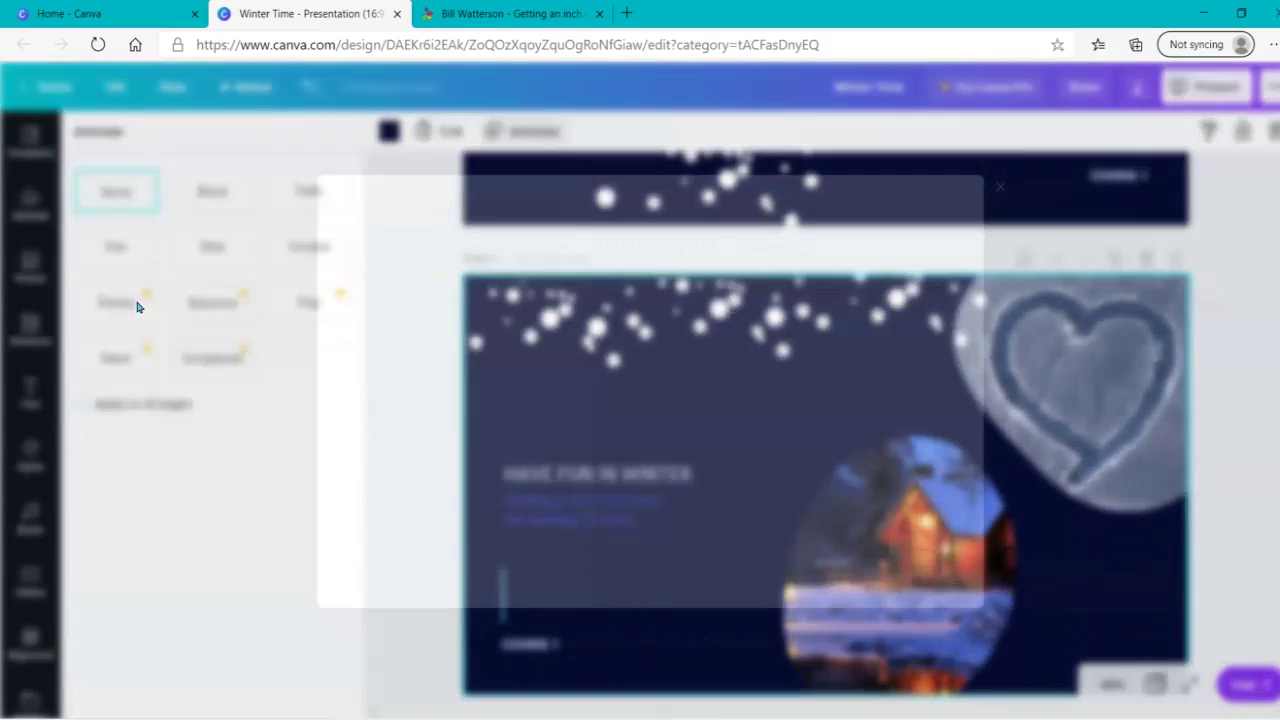
click(138, 305)
click(1067, 147)
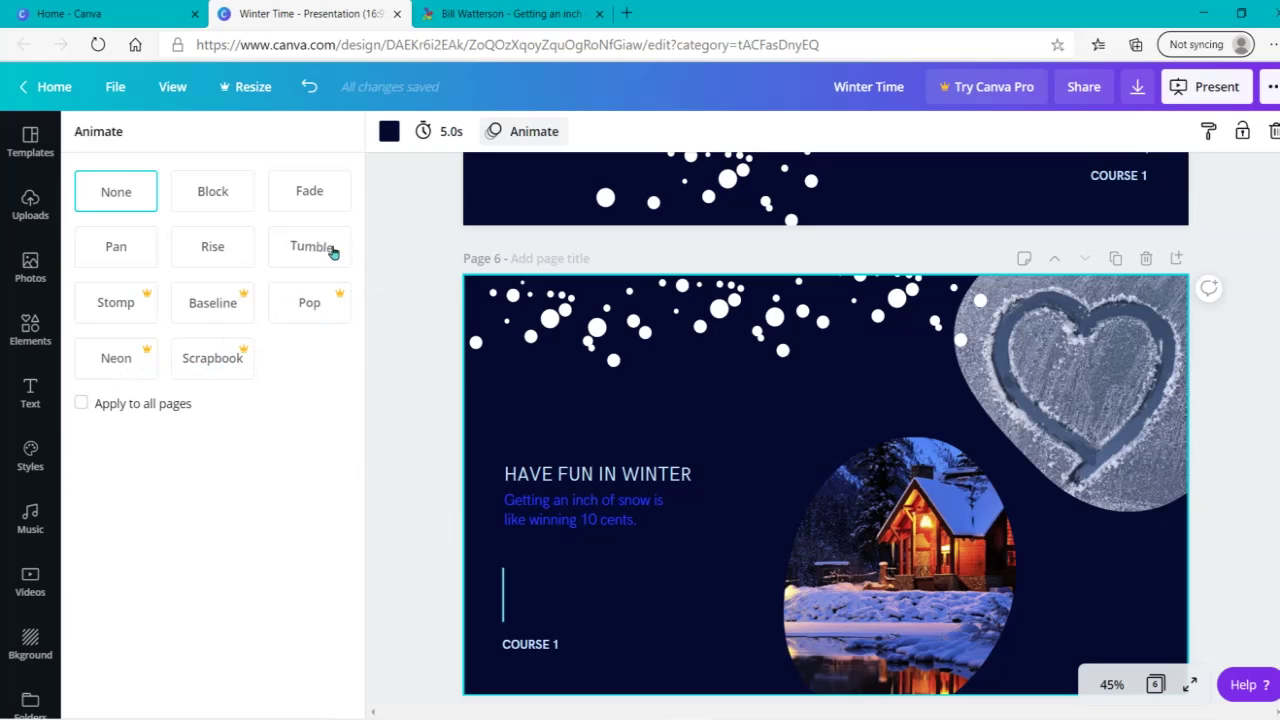
click(203, 204)
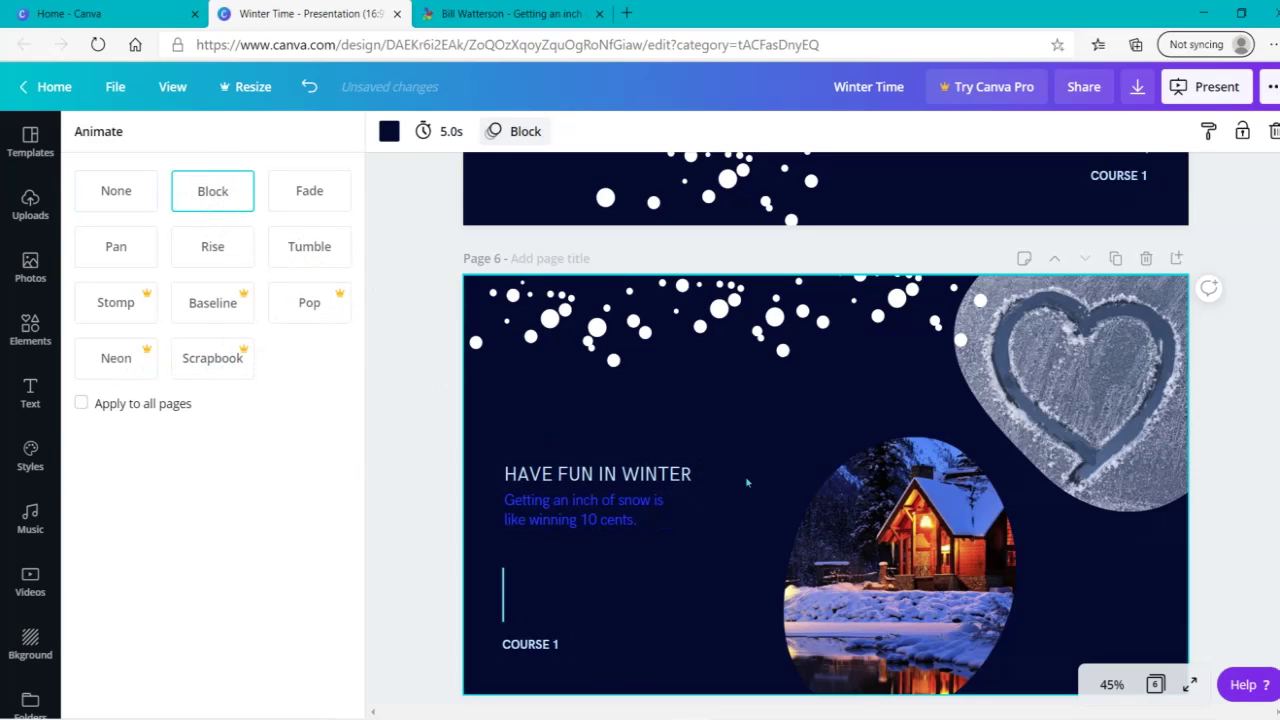
Step: Return to page 1, "Winter Time", and show the presentation in full screen from there
scroll(826, 430, up, 20)
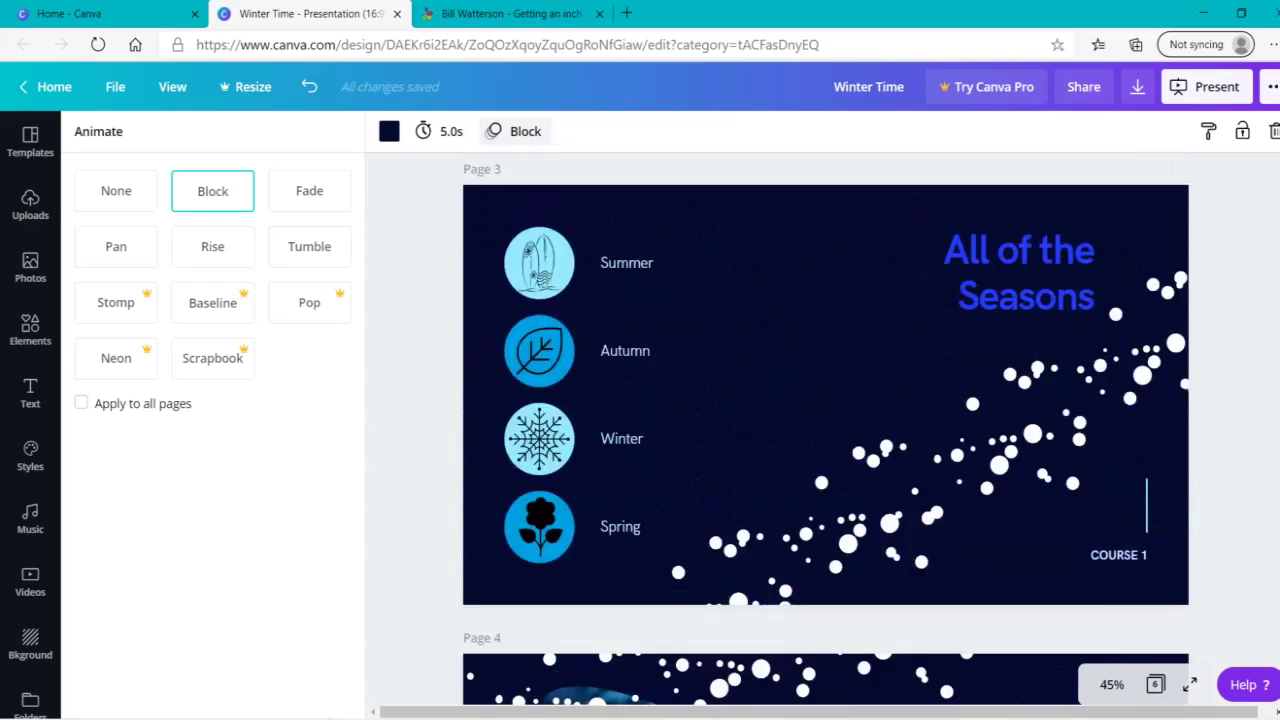
click(1224, 290)
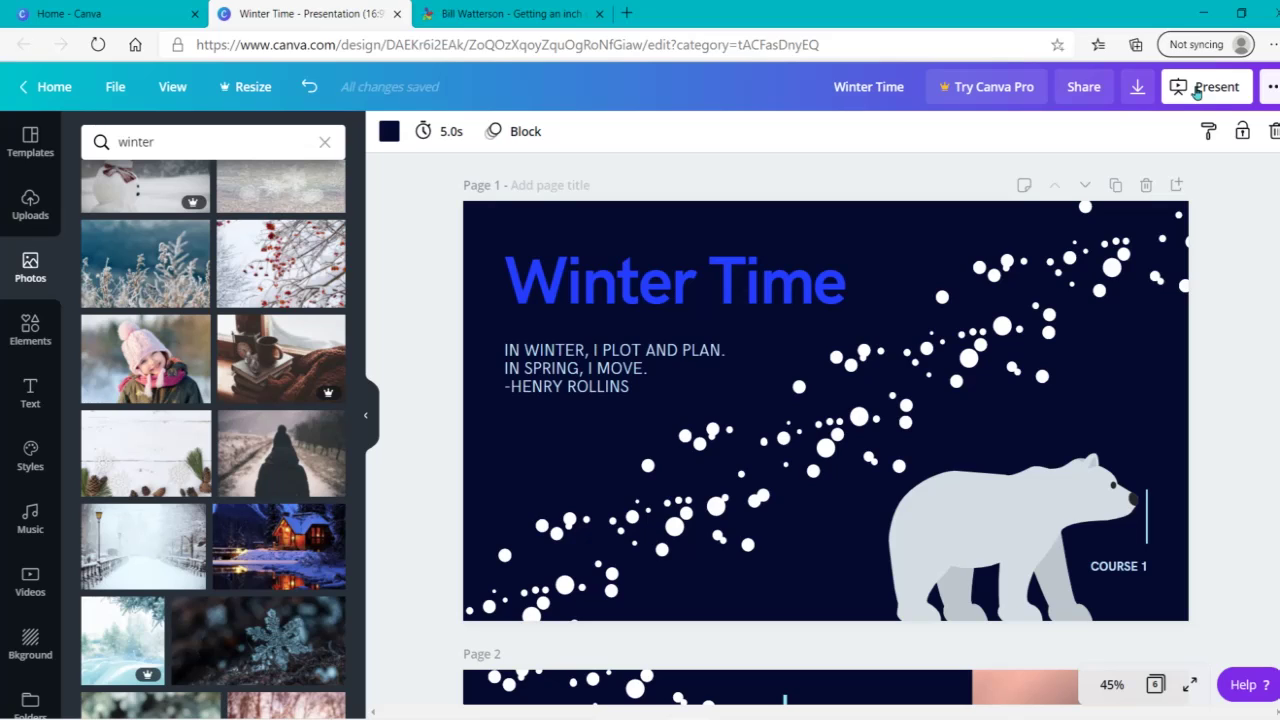
click(1191, 683)
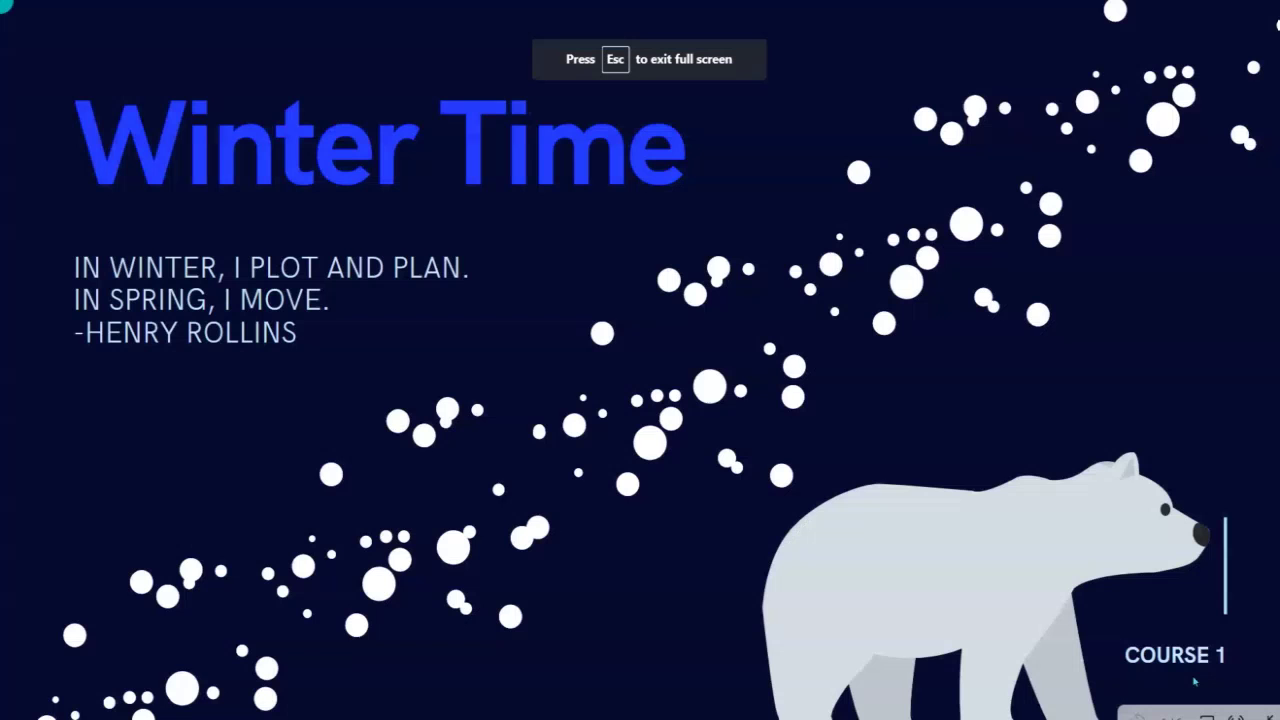